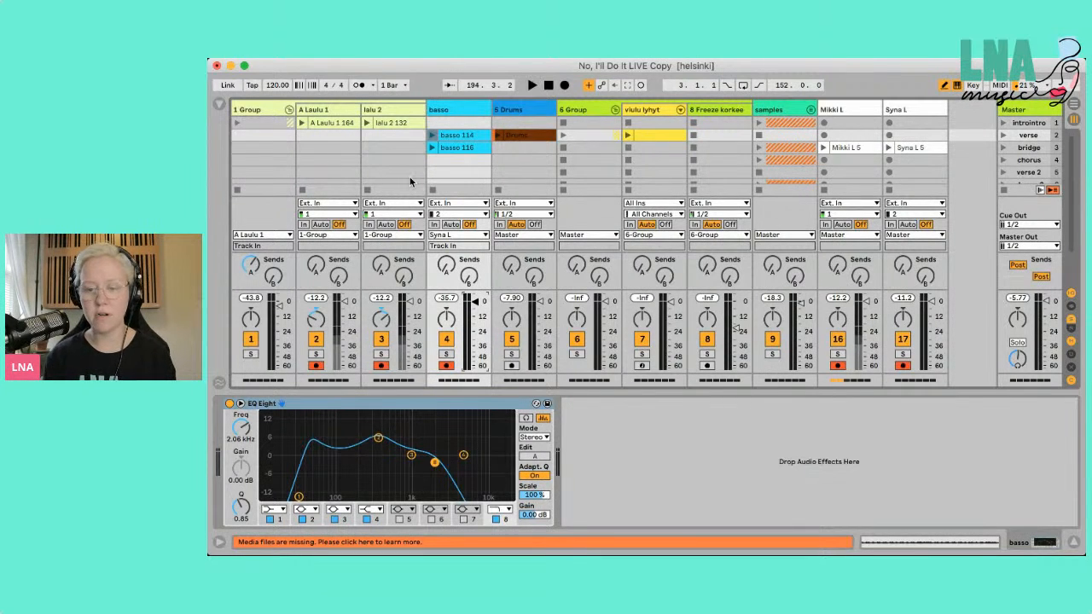
- Examine the device chains of the 1 Group, A Laulu 1 and lalu 2 tracks
click(262, 112)
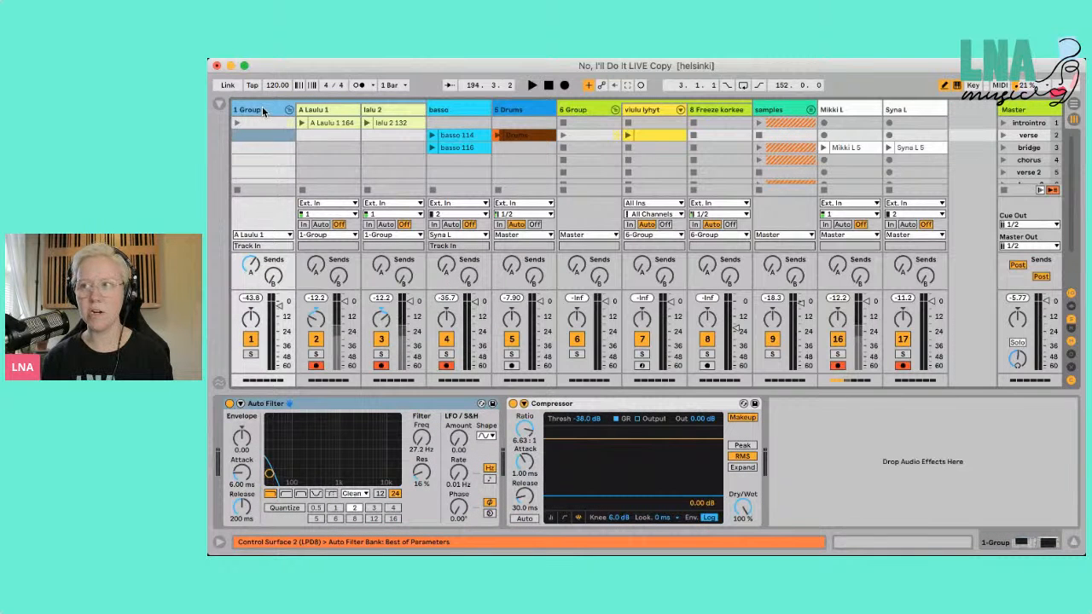
click(323, 112)
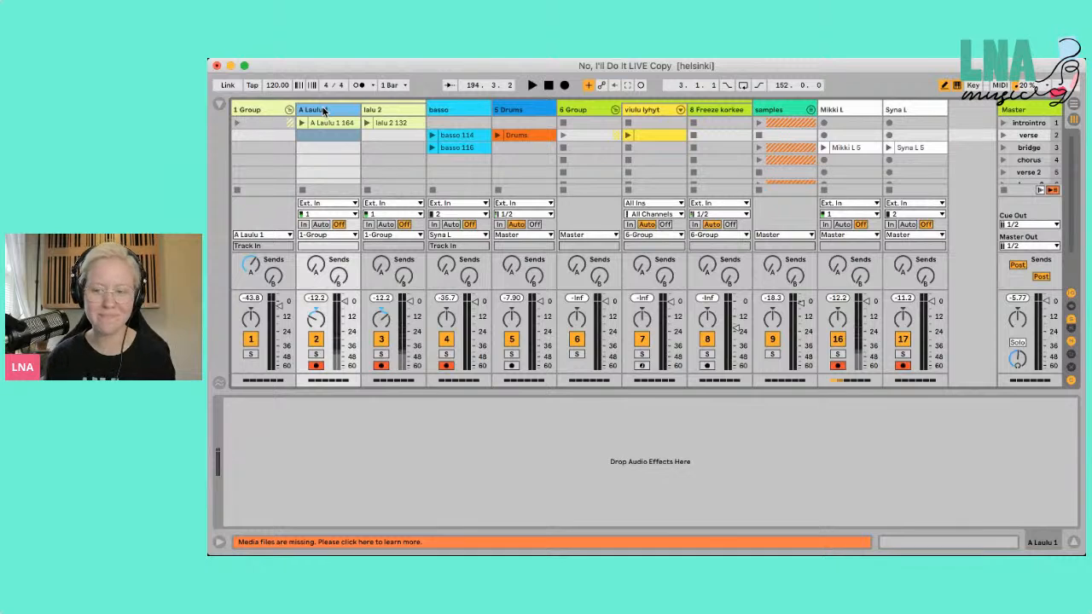
key(Left)
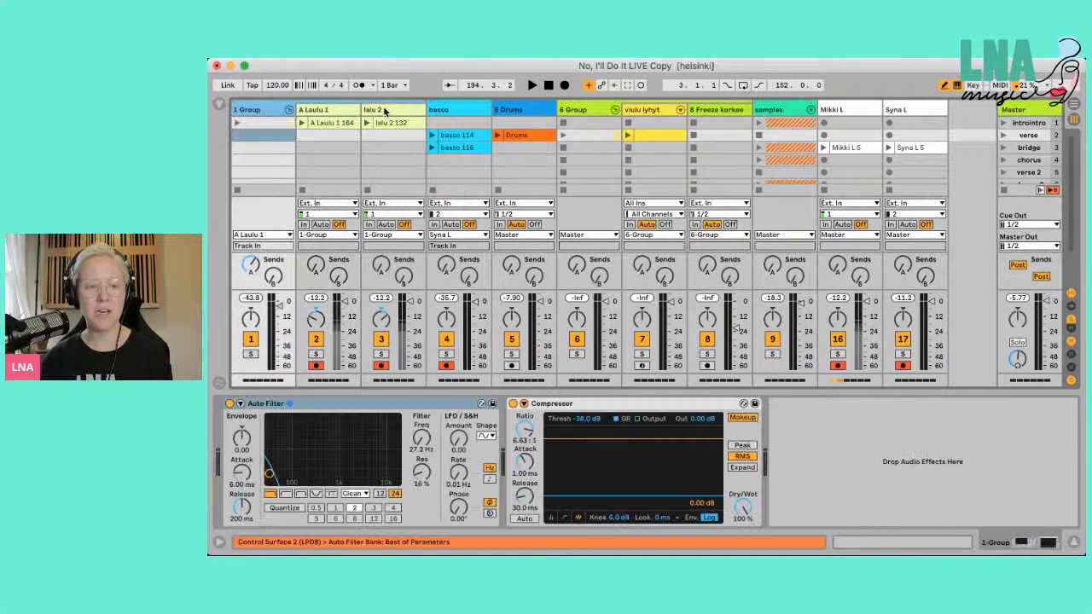
key(Right)
key(Right)
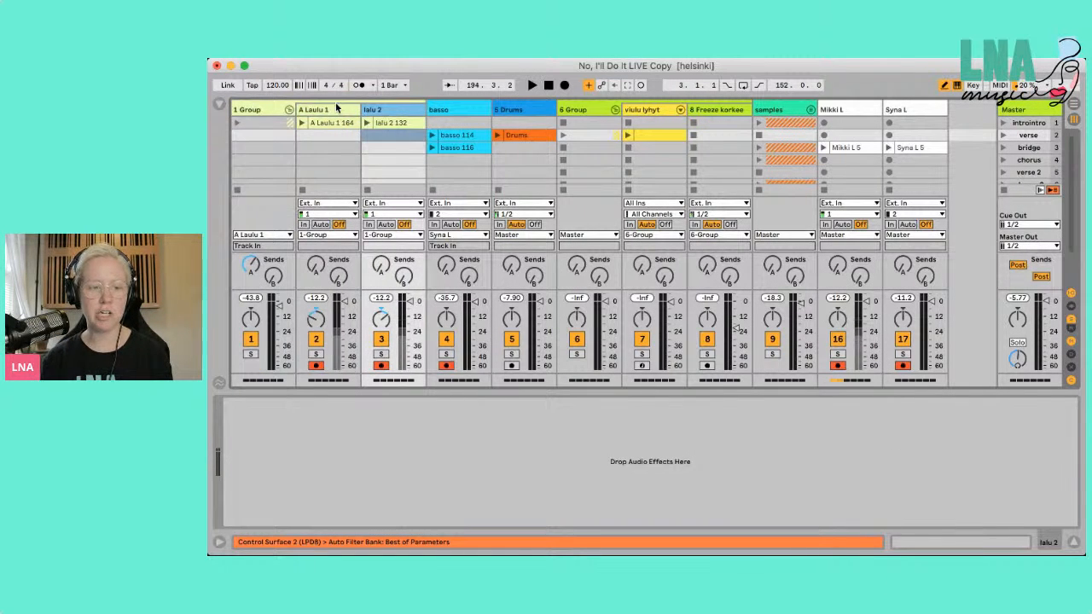
key(Left)
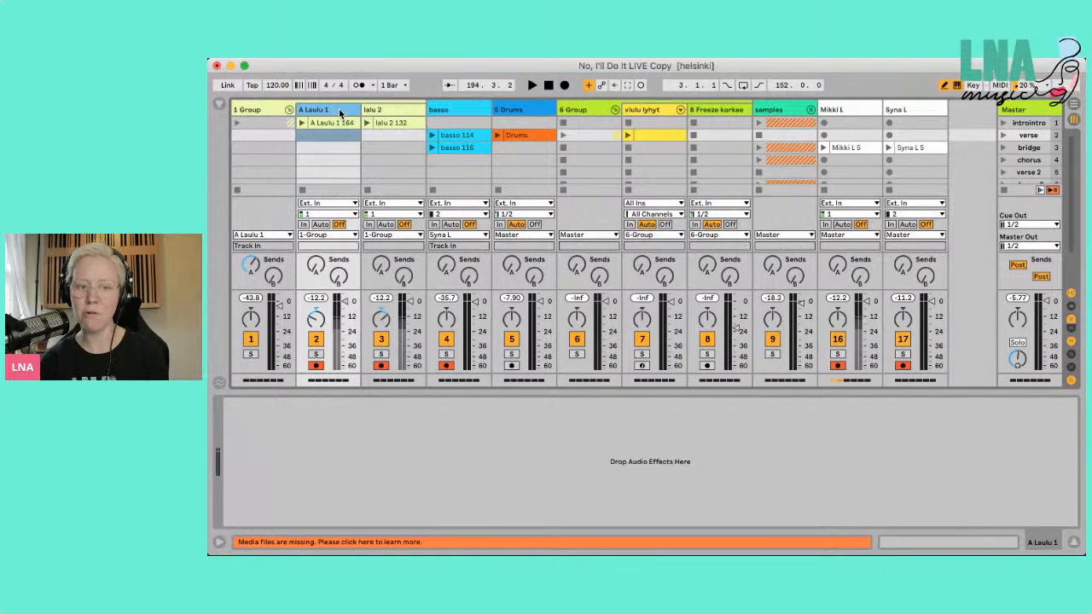
- Examine the A Laulu 1 164 and lalu 2 132 vocal clips, along with the Mikki L and Syna L tracks
click(327, 124)
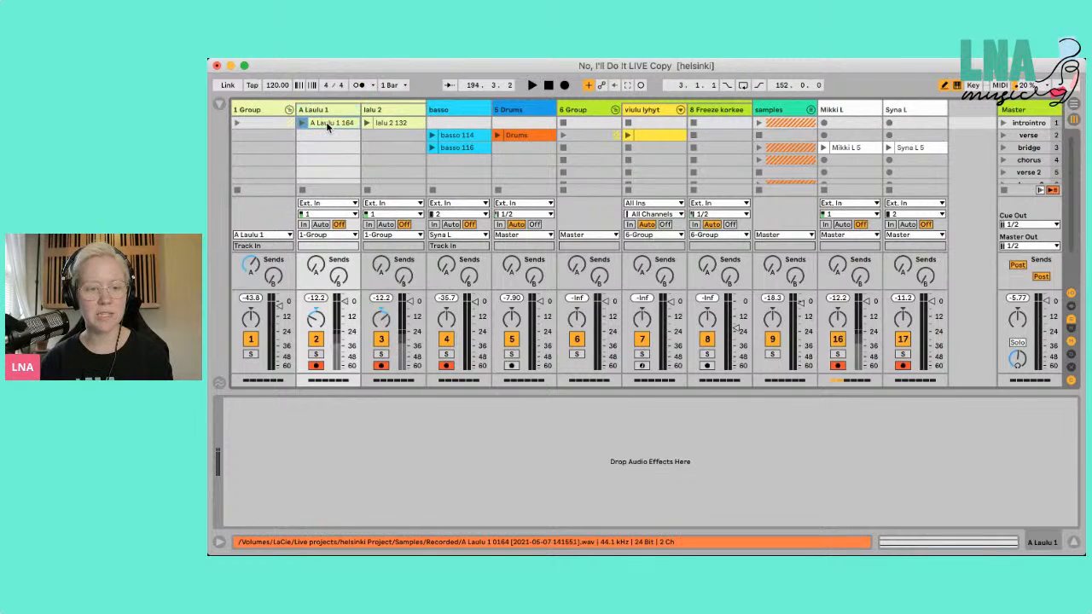
double_click(327, 125)
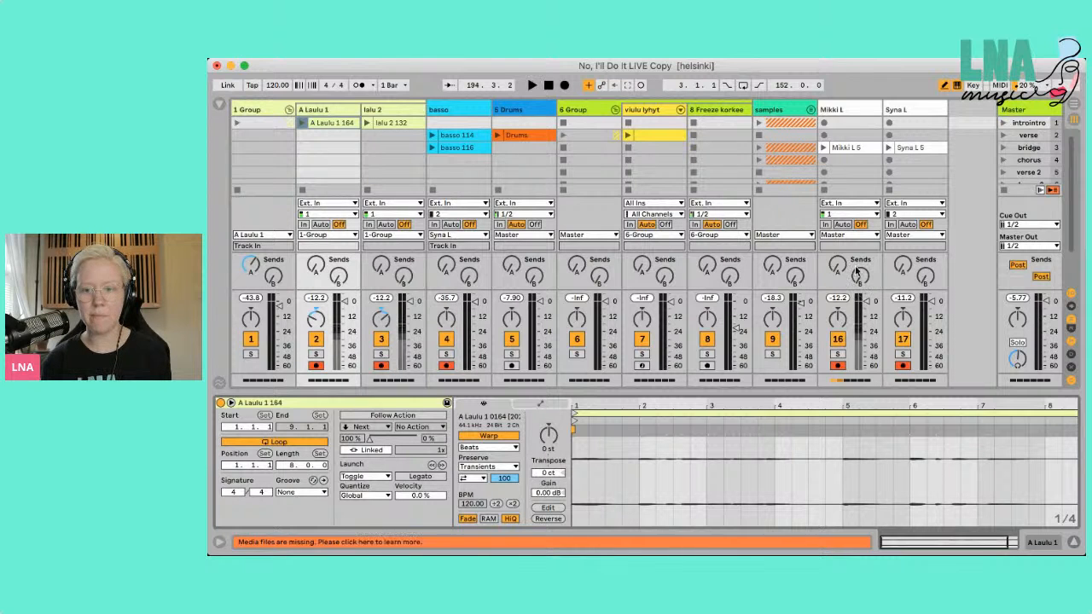
click(849, 110)
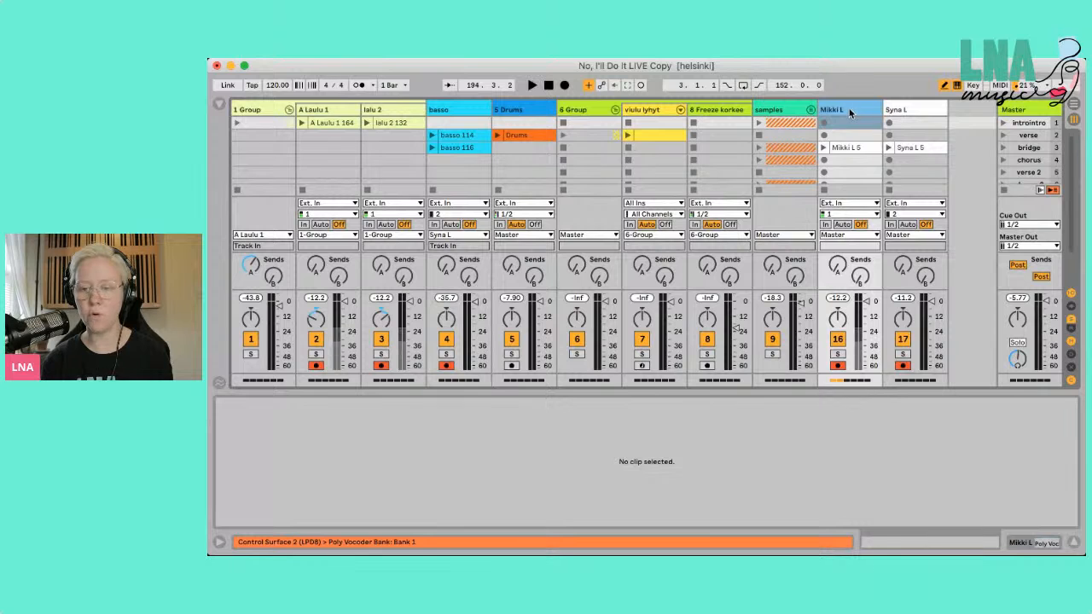
click(900, 109)
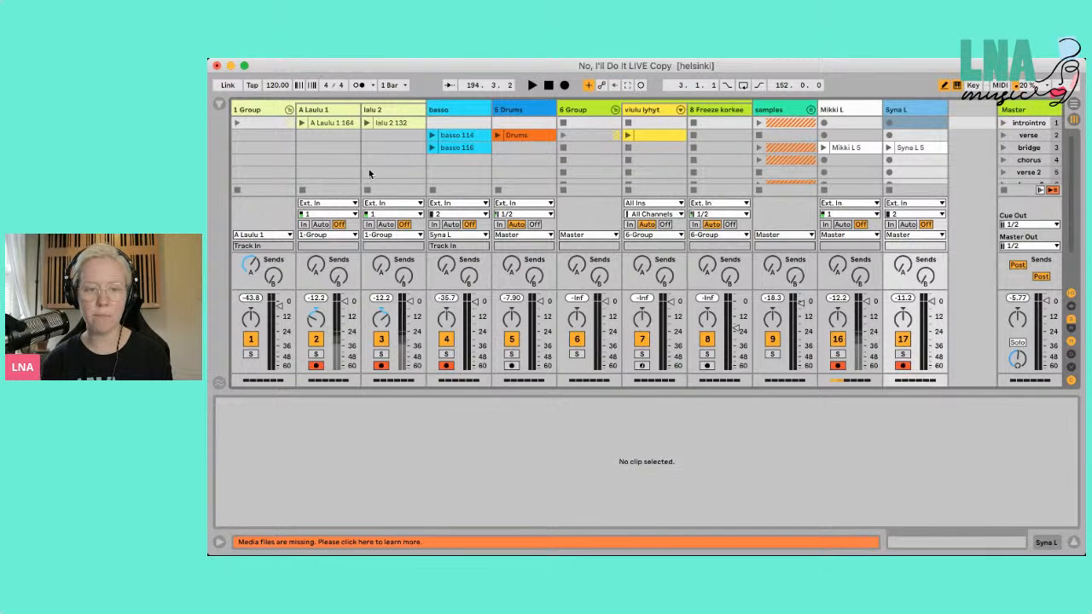
click(338, 120)
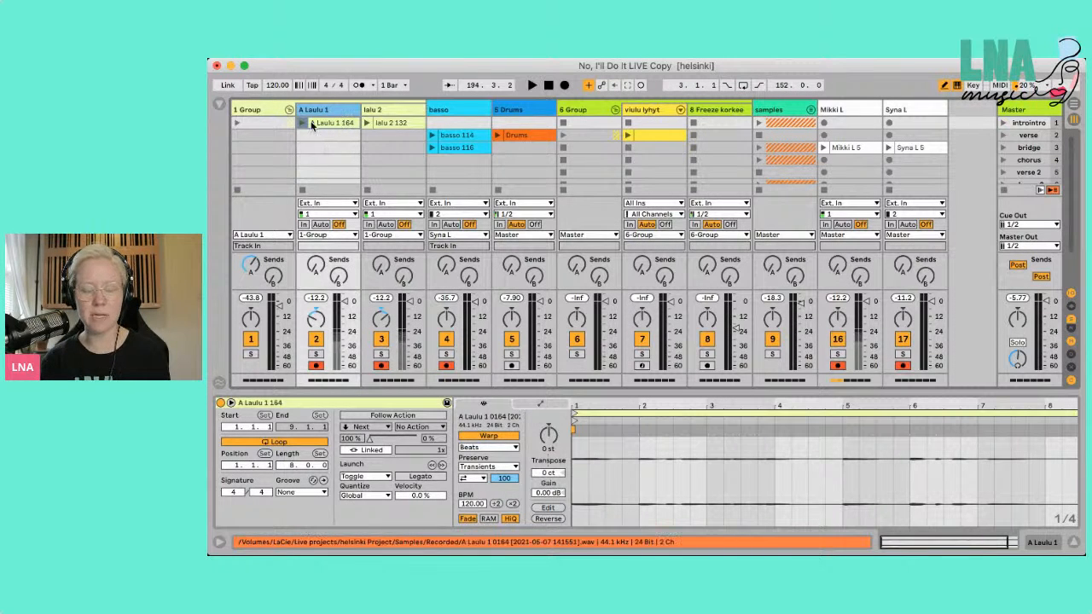
click(397, 123)
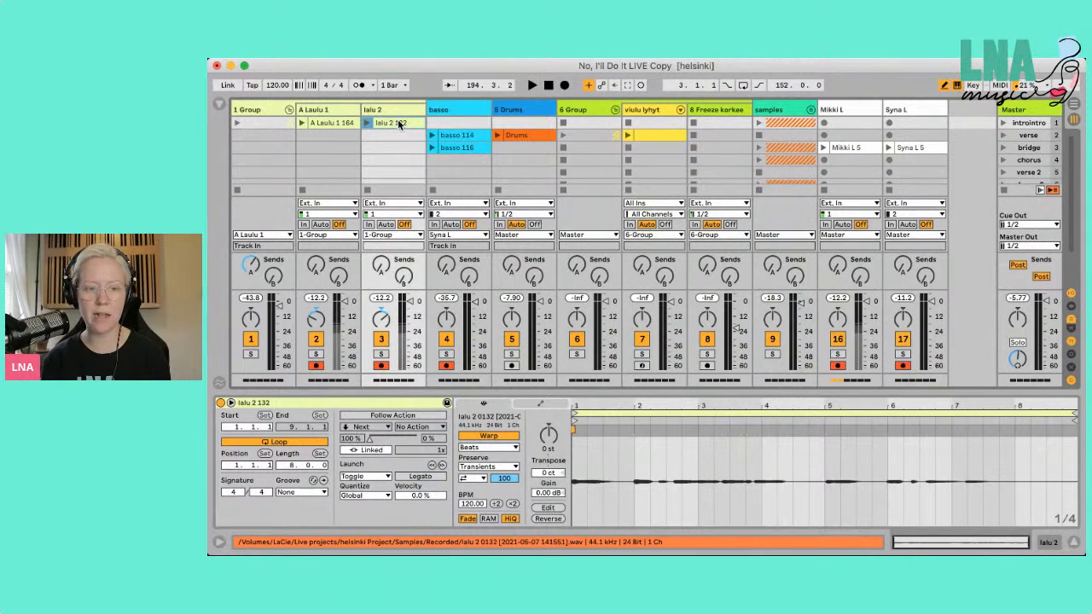
click(335, 123)
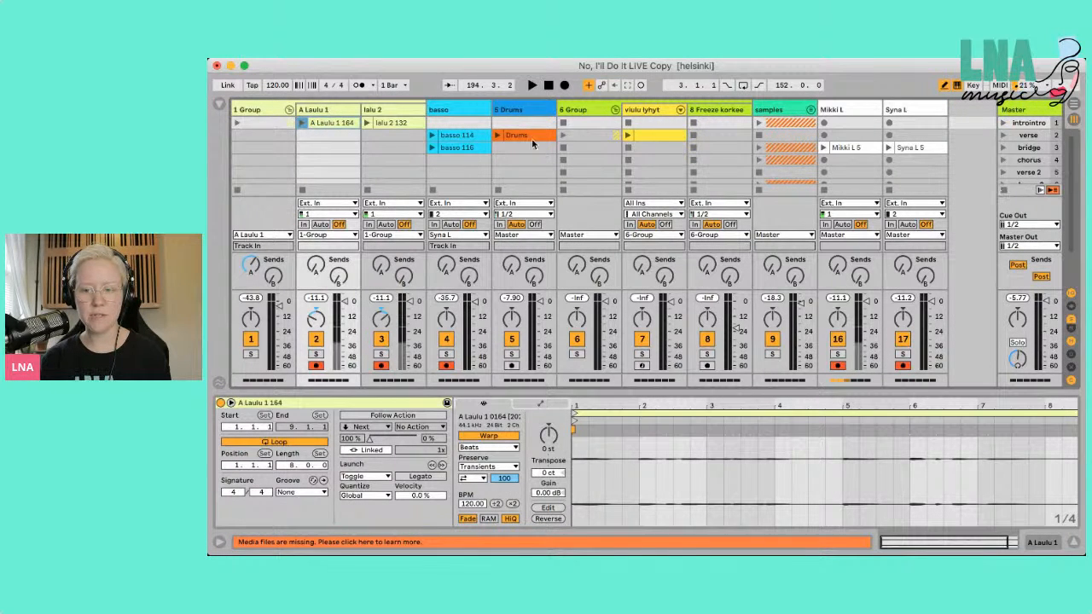
- Launch the A Laulu 1 164 clip and play it again with A Laulu 1 and lalu 2 routed to Master instead of 1-Group
click(301, 123)
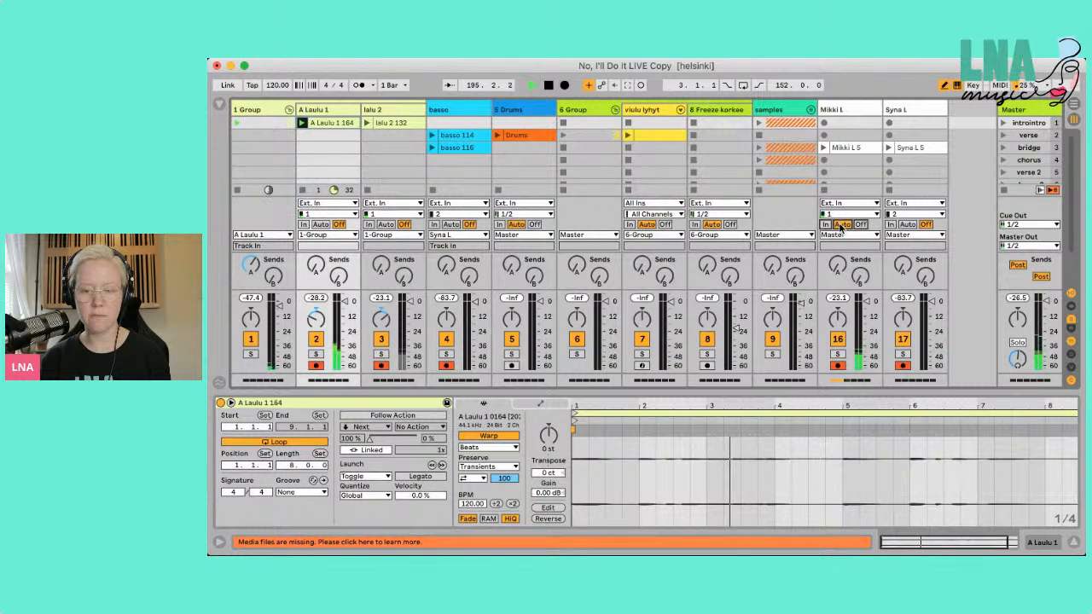
key(space)
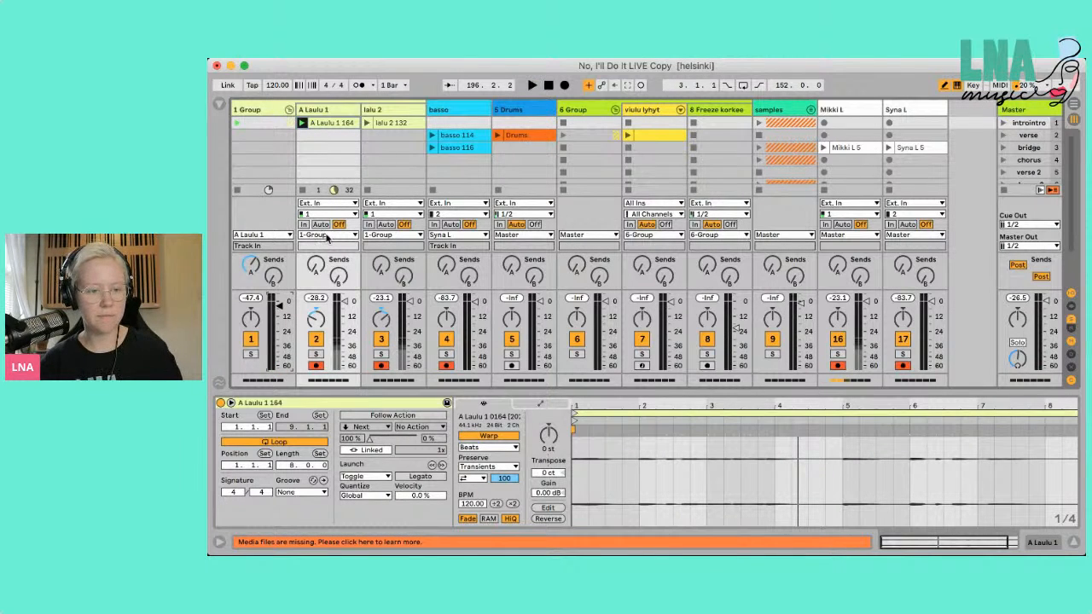
click(336, 274)
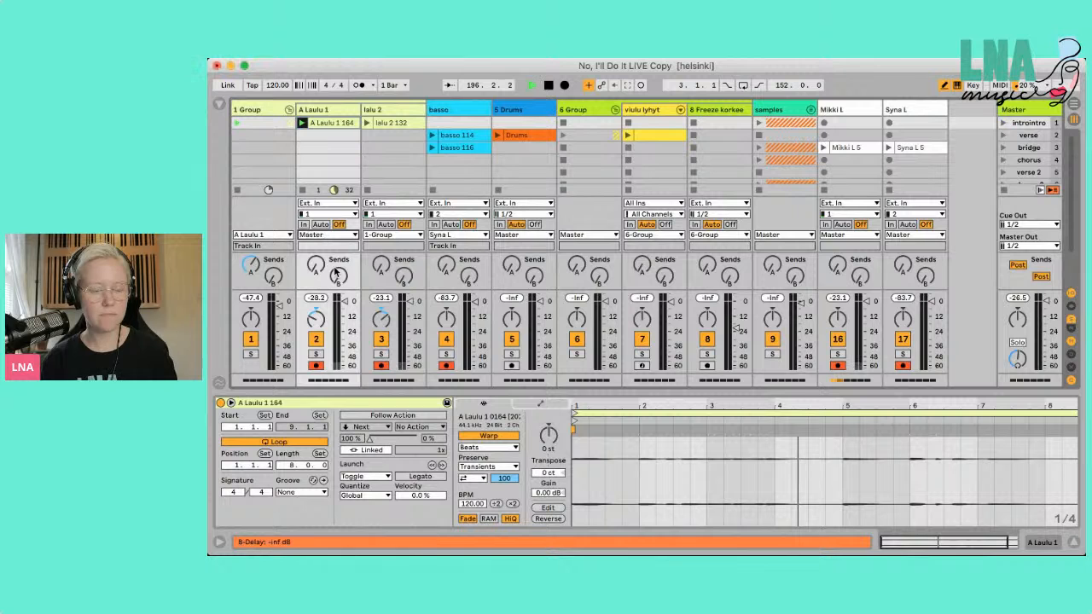
key(space)
click(391, 235)
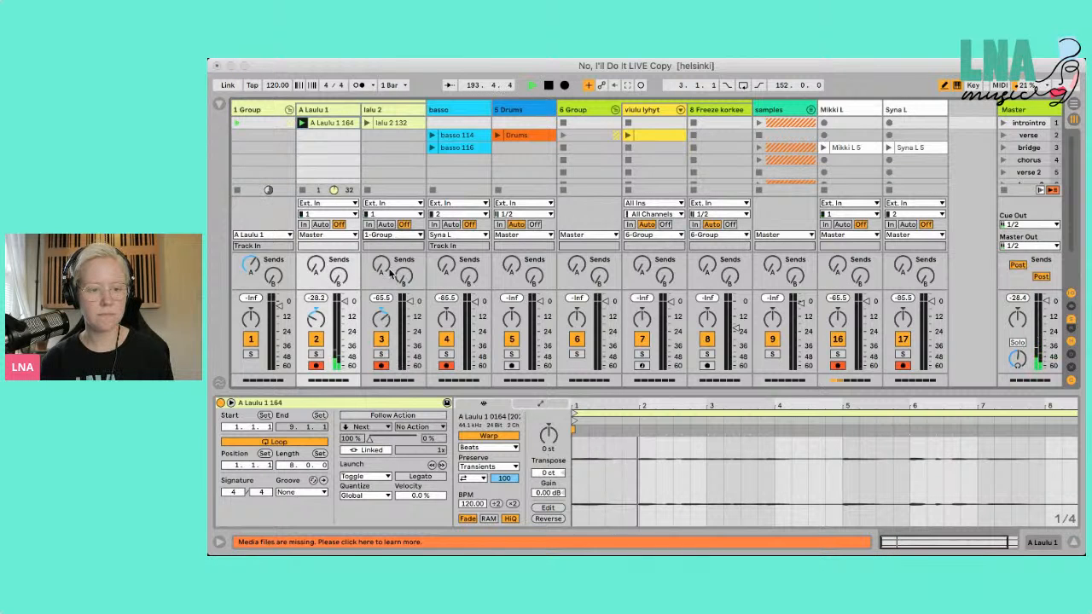
click(257, 109)
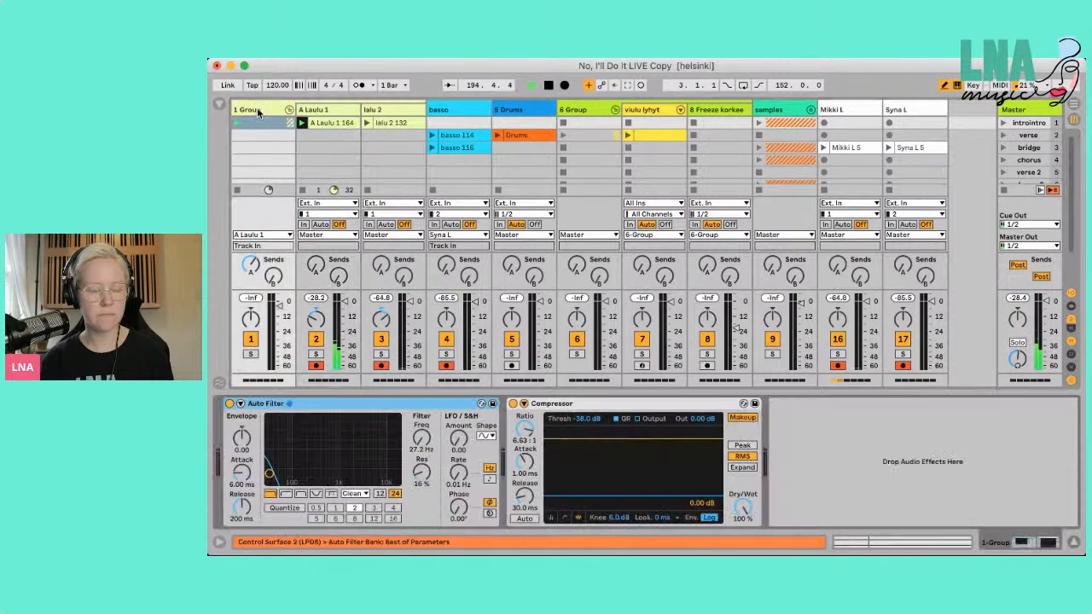
key(space)
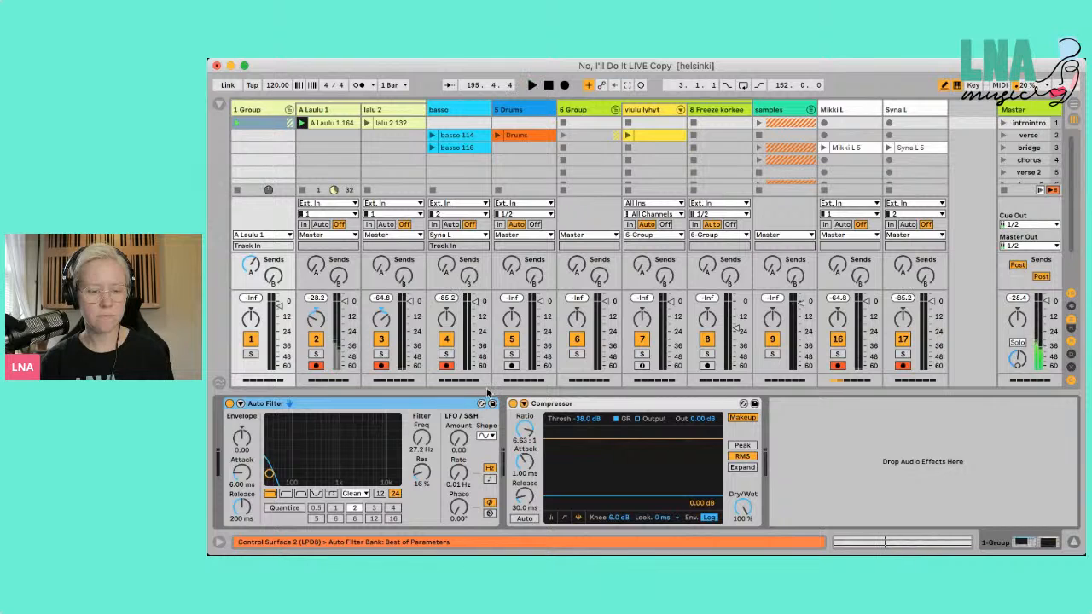
- Set 1 Group's Auto Filter frequency to 4.80 kHz and route the A Laulu 1 and lalu 2 outputs back to 1-Group
drag(422, 444, 427, 425)
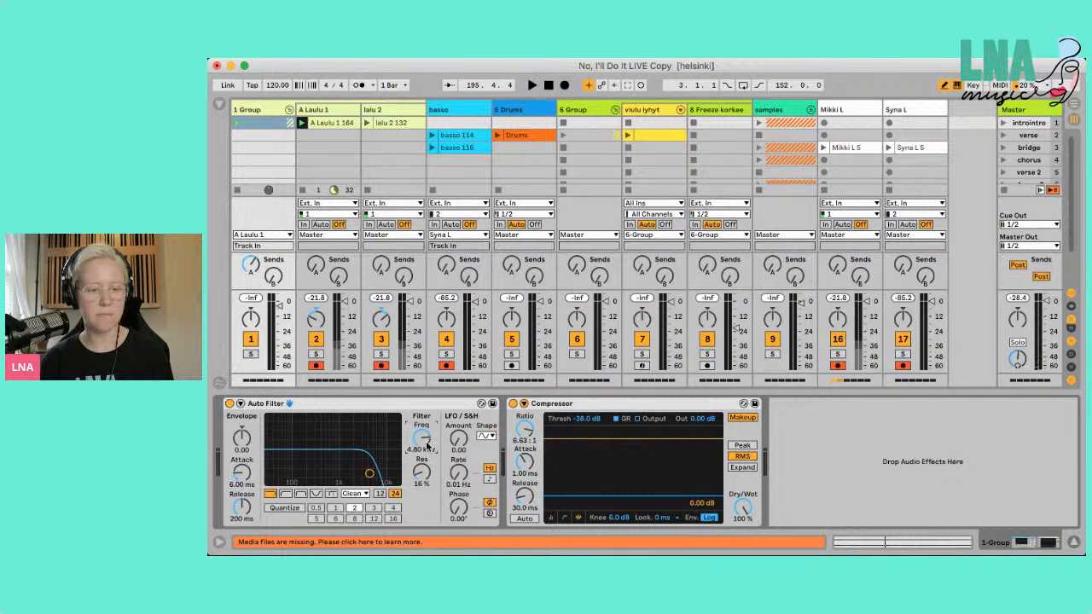
click(337, 279)
click(376, 236)
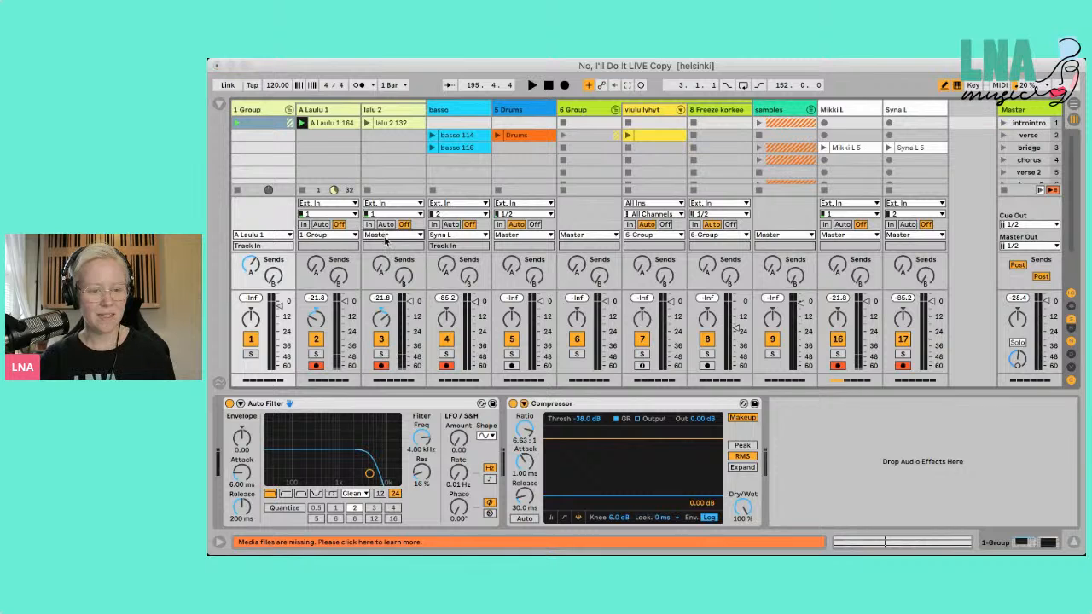
click(385, 279)
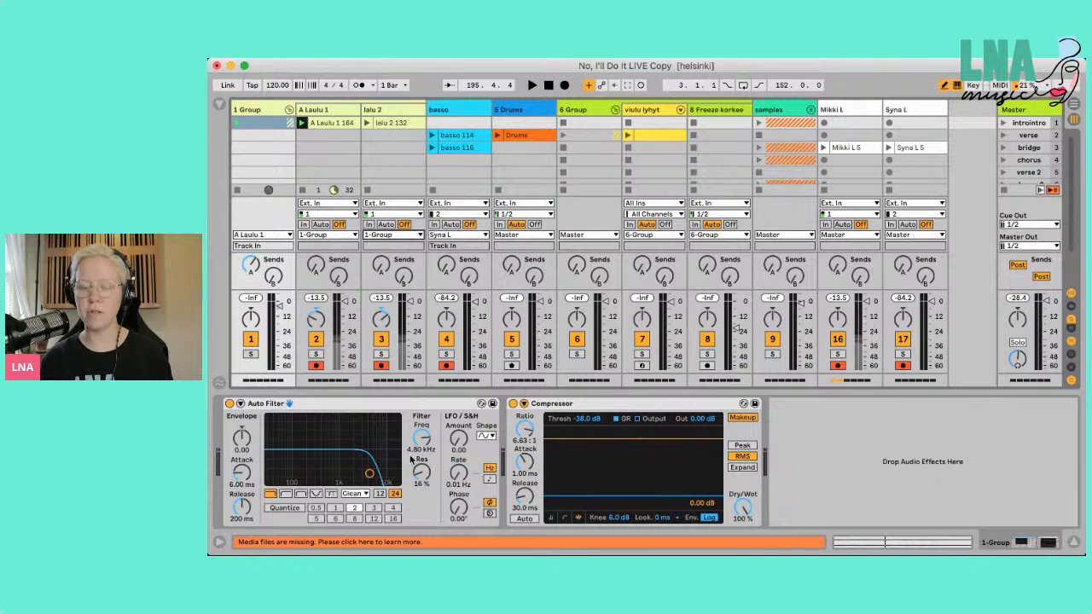
- Set 1 Group's Auto Filter frequency to about 114 Hz, start playback, and open the filter to about 19.9 kHz
mouse_move(422, 438)
mouse_down()
mouse_move(422, 478)
mouse_move(421, 397)
mouse_move(422, 453)
mouse_move(422, 397)
mouse_move(421, 440)
mouse_up()
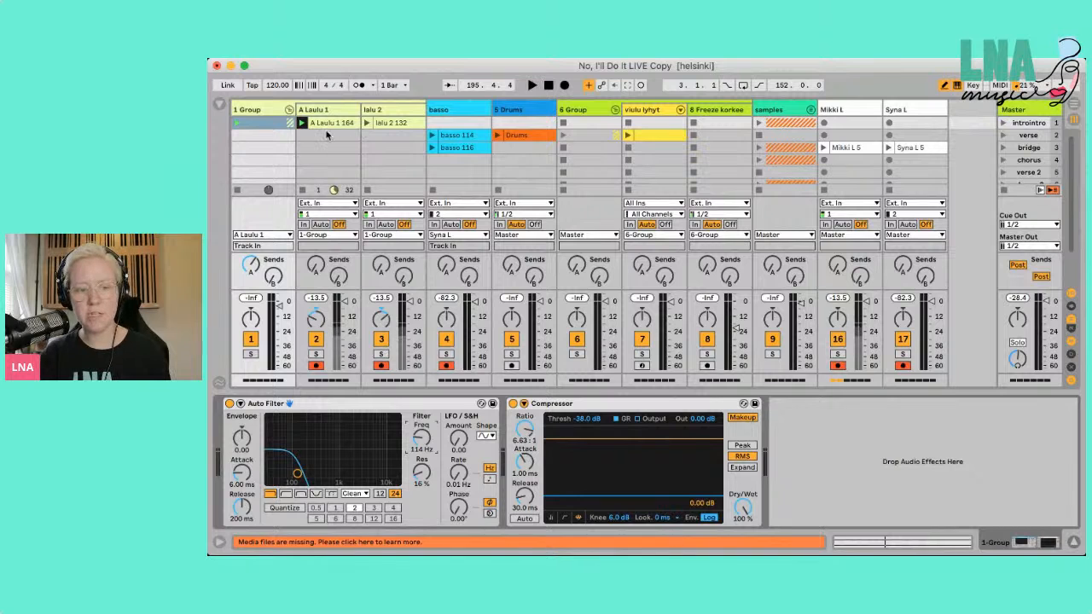
key(space)
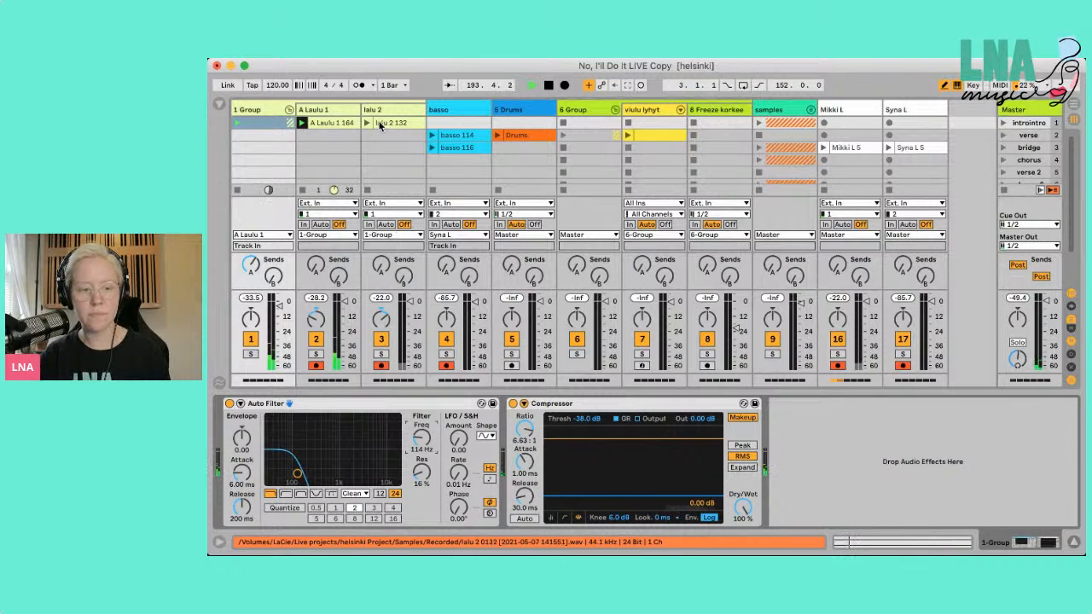
drag(421, 438, 423, 357)
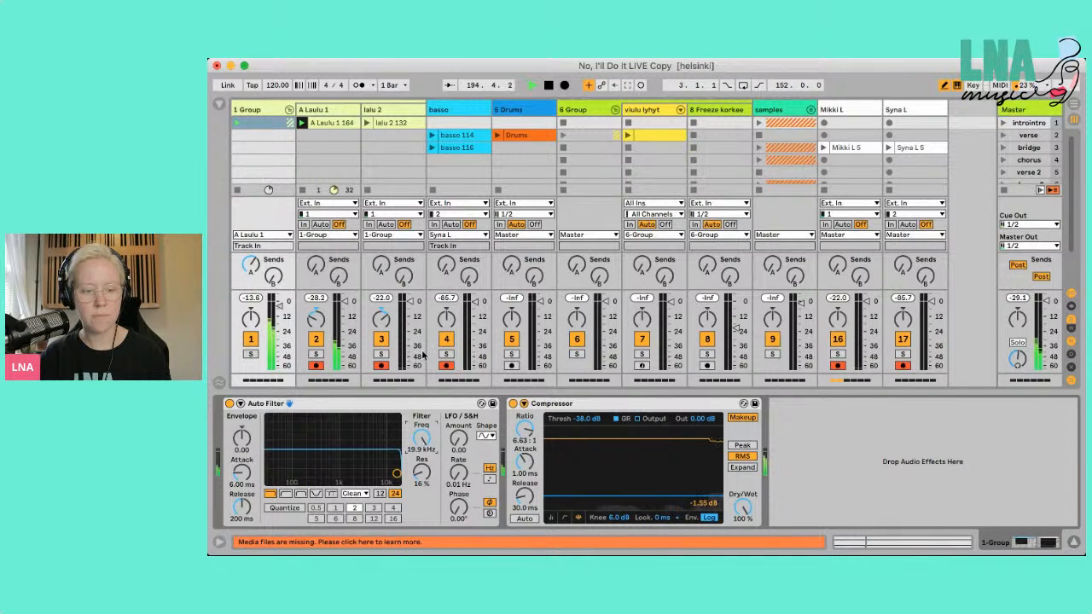
- Launch the lalu 2 132 clip, lower 1 Group's reverb send to about -25.7 dB, and stop playback
click(368, 124)
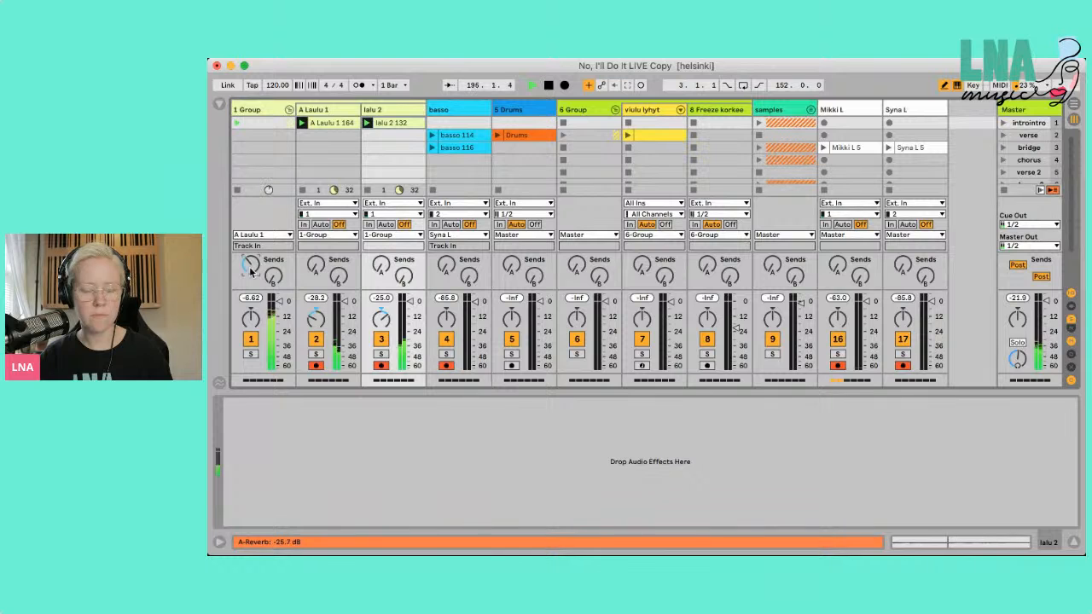
key(space)
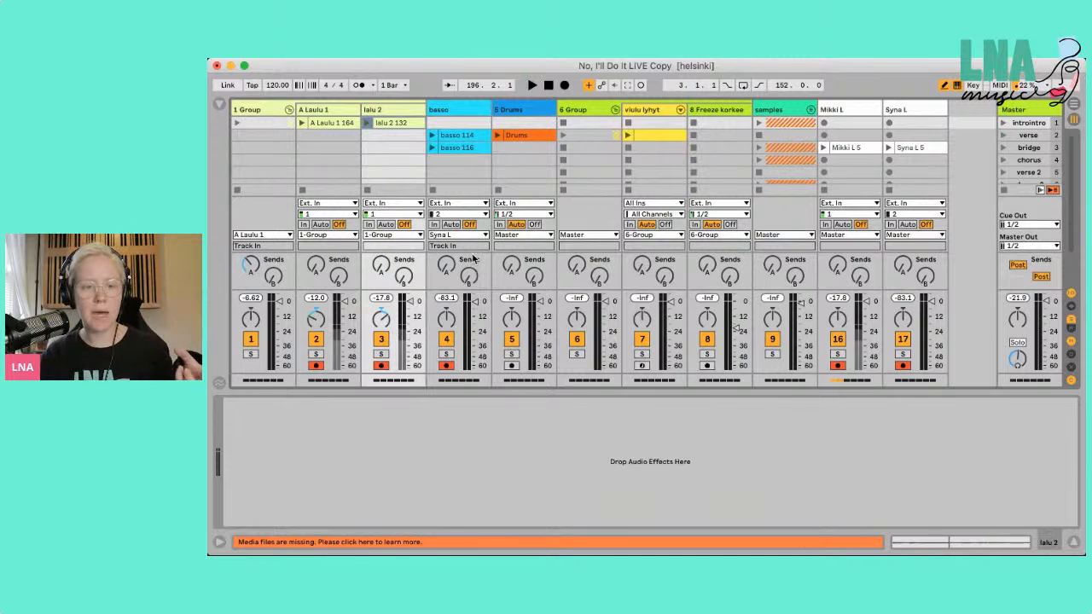
- Launch the Drums clip and raise the Drums track volume to about -3.6 dB
click(524, 139)
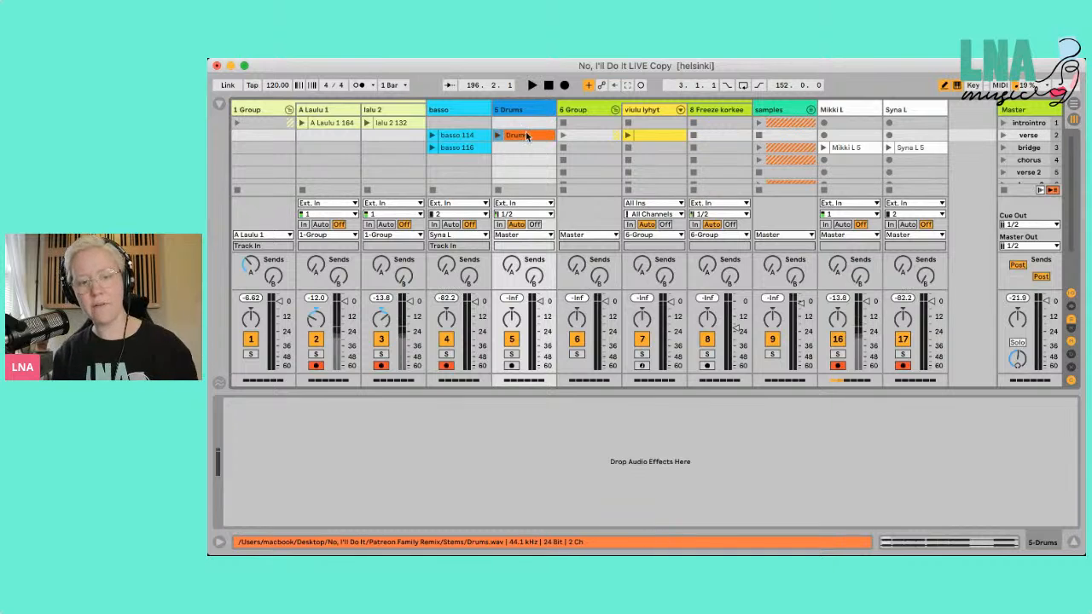
click(498, 136)
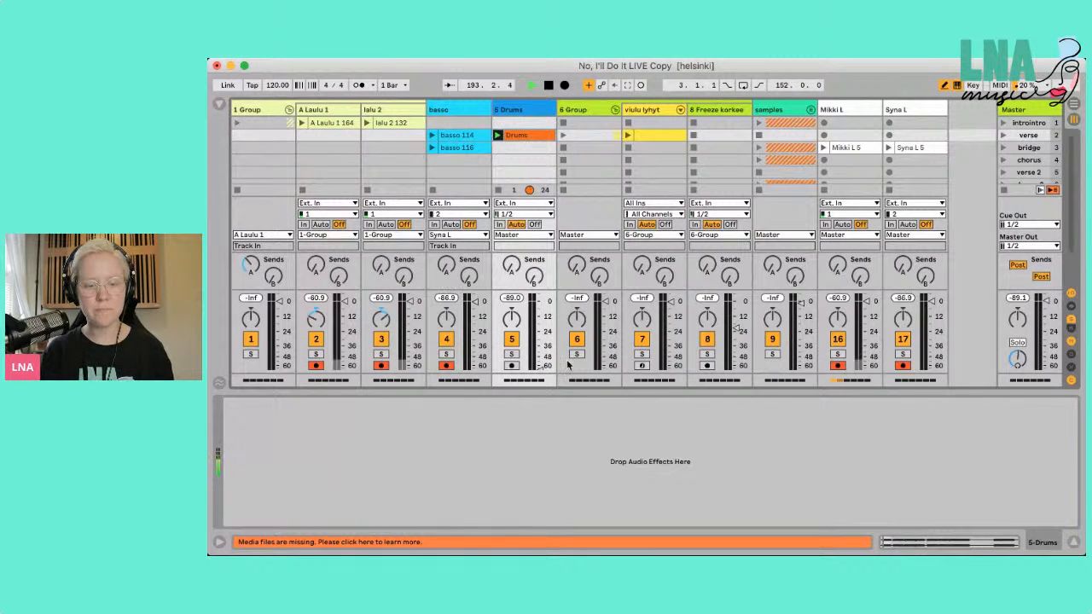
drag(537, 362, 540, 305)
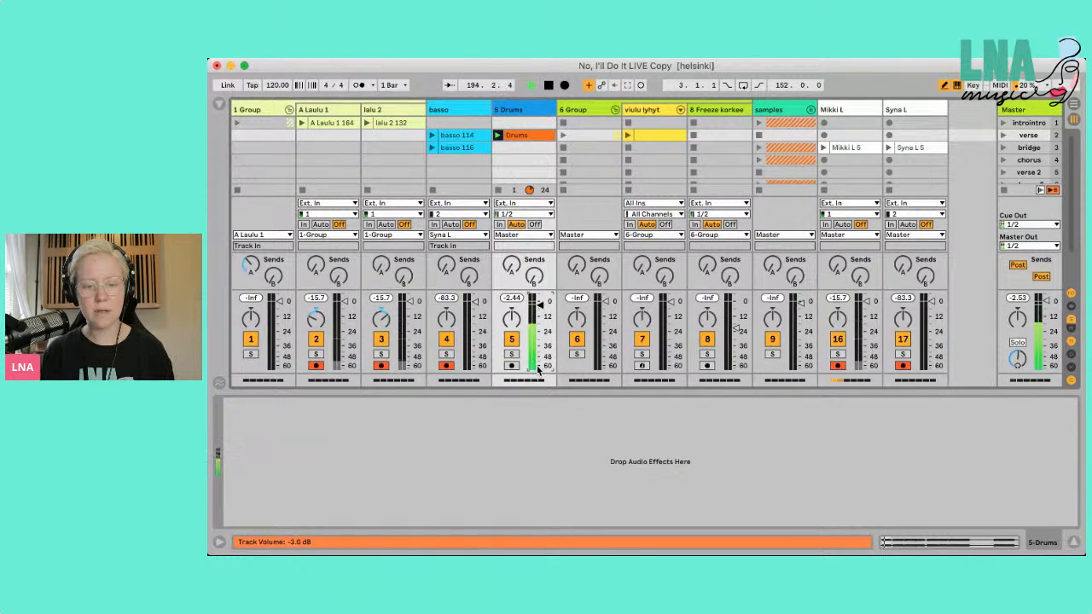
- Examine the looped section at the start of the Drums clip's waveform, and stop playback
click(522, 135)
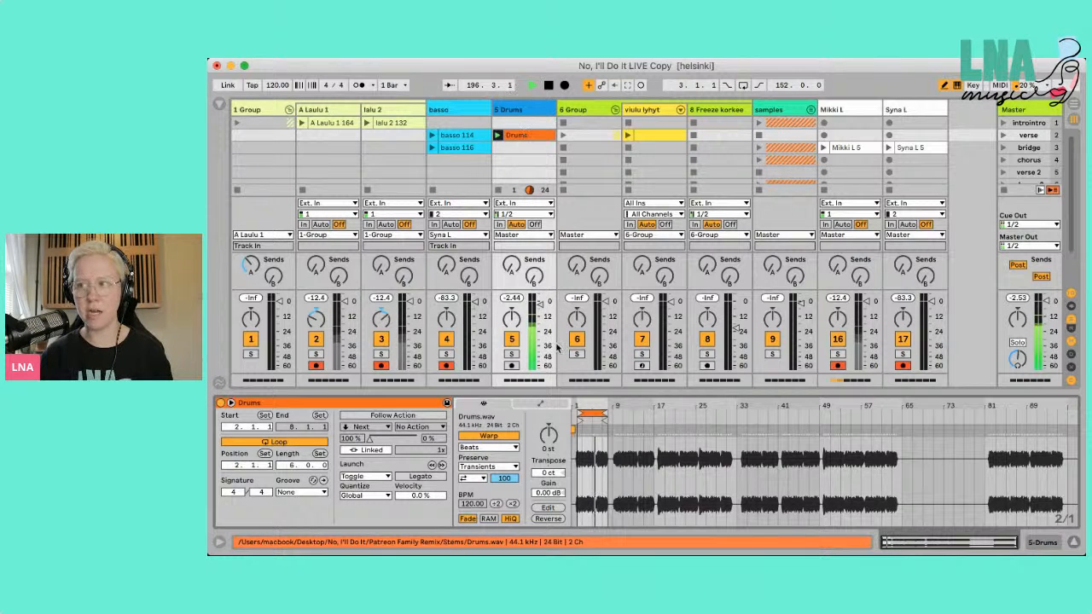
scroll(603, 460, up, 2)
scroll(603, 459, up, 3)
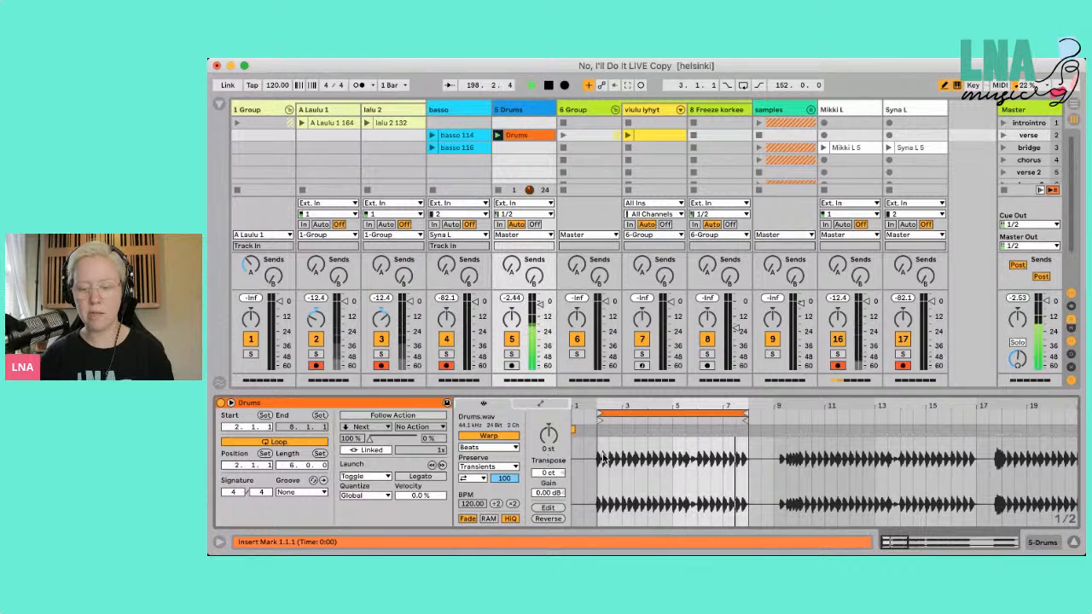
key(space)
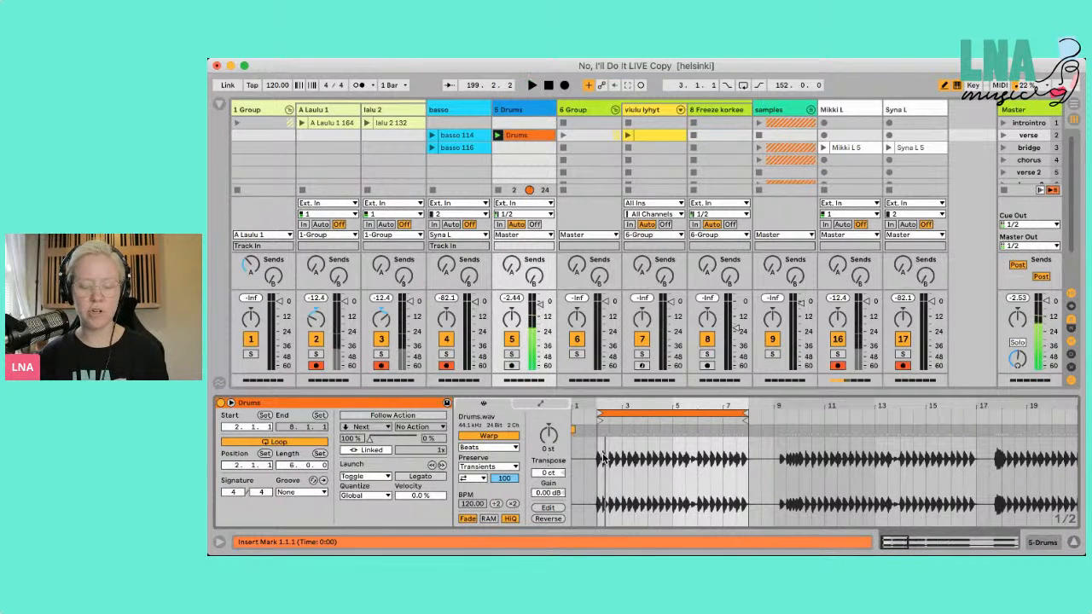
- Inspect the basso 114 clip on the basso track and launch it together with the Drums loop
click(460, 108)
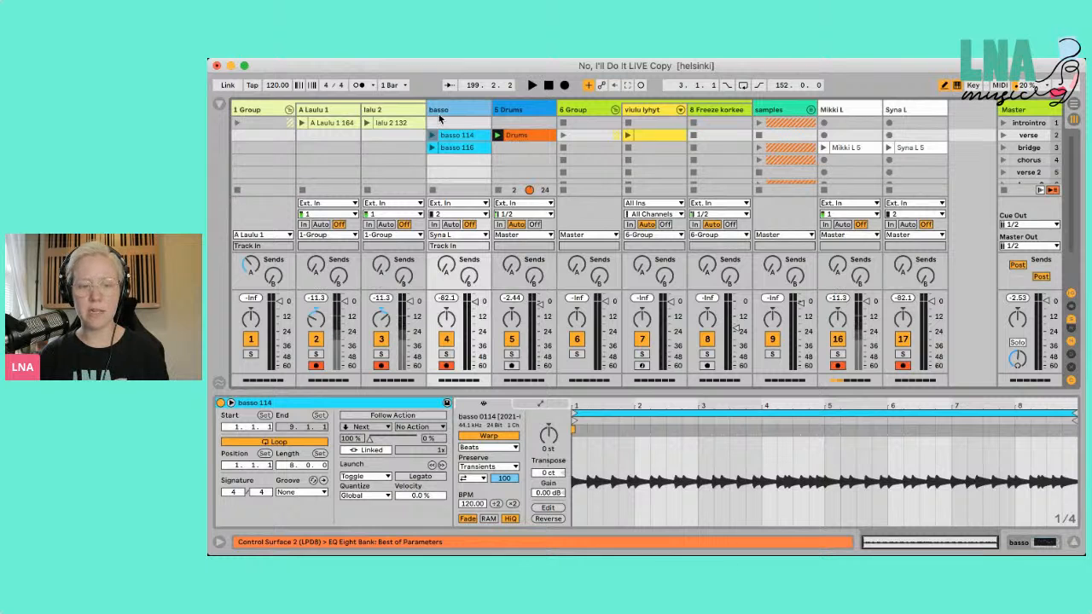
click(453, 139)
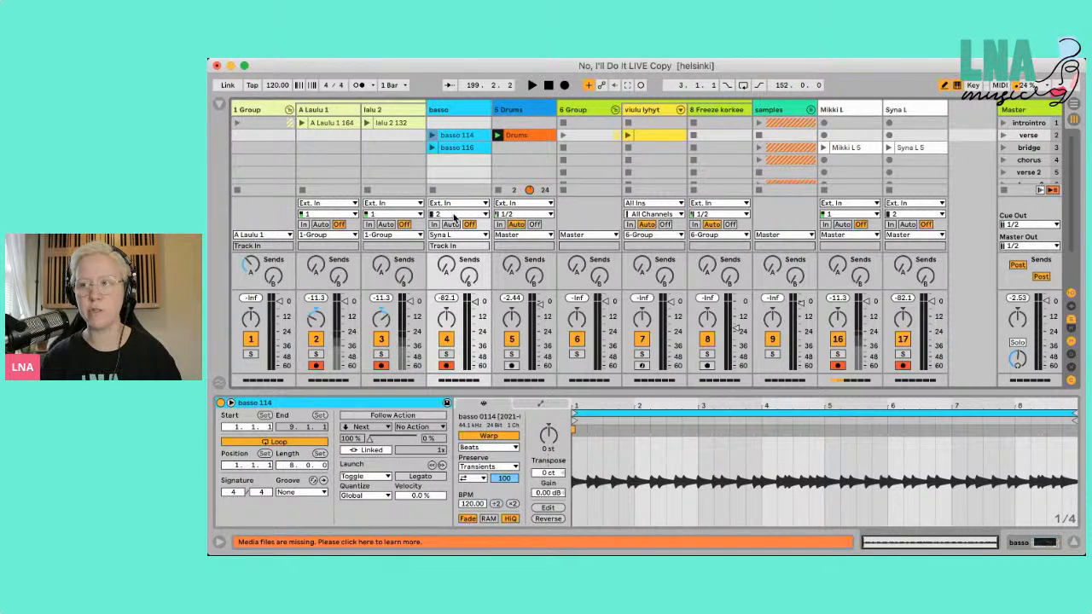
click(433, 136)
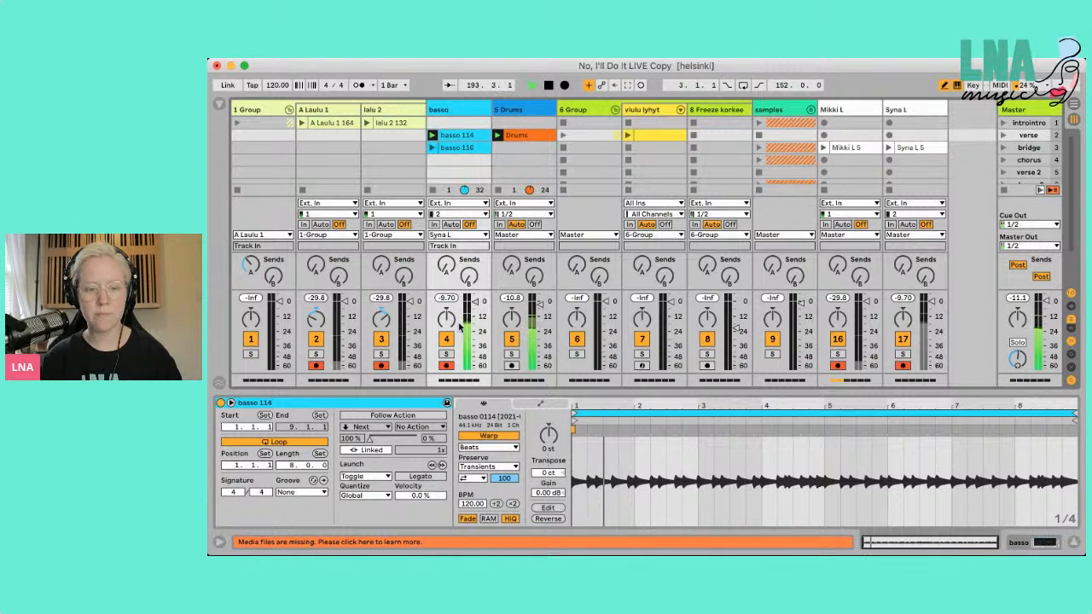
- Set the Syna L track's monitoring to Auto while the bass and drum loops play, and stop playback
key(space)
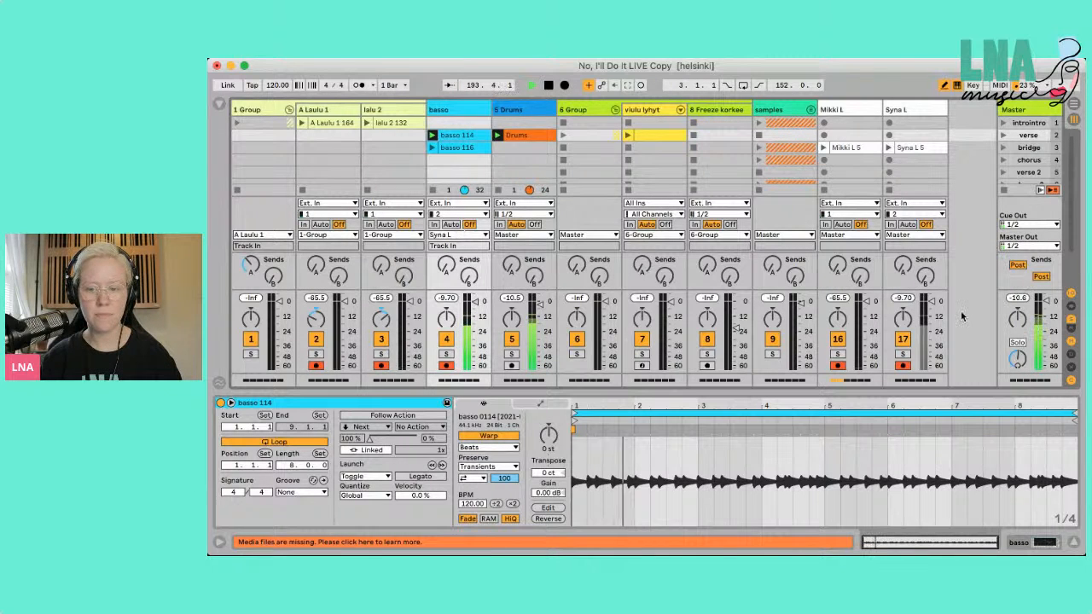
click(908, 225)
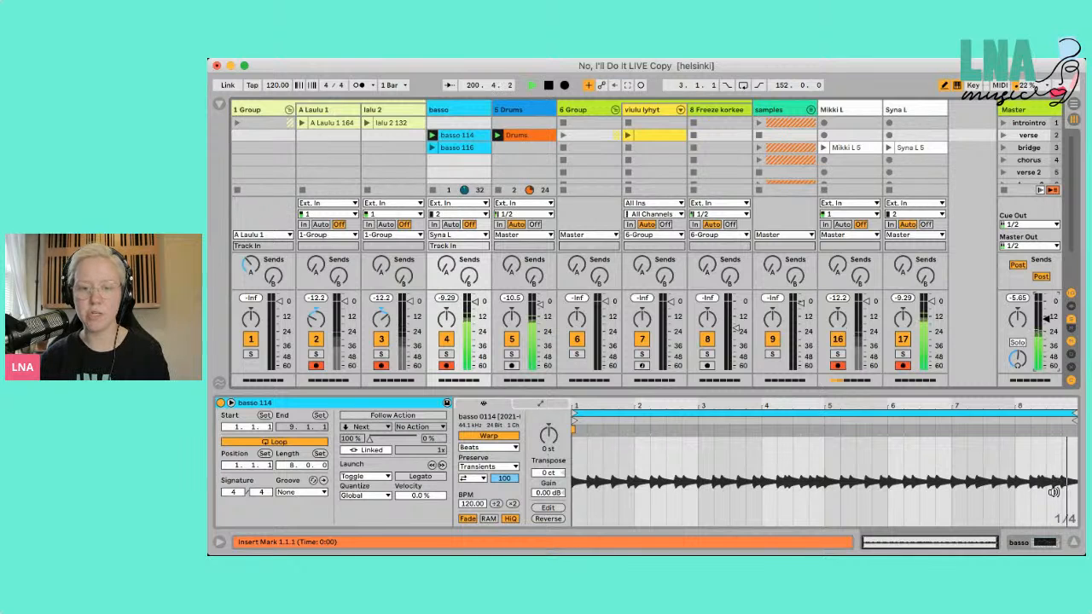
key(space)
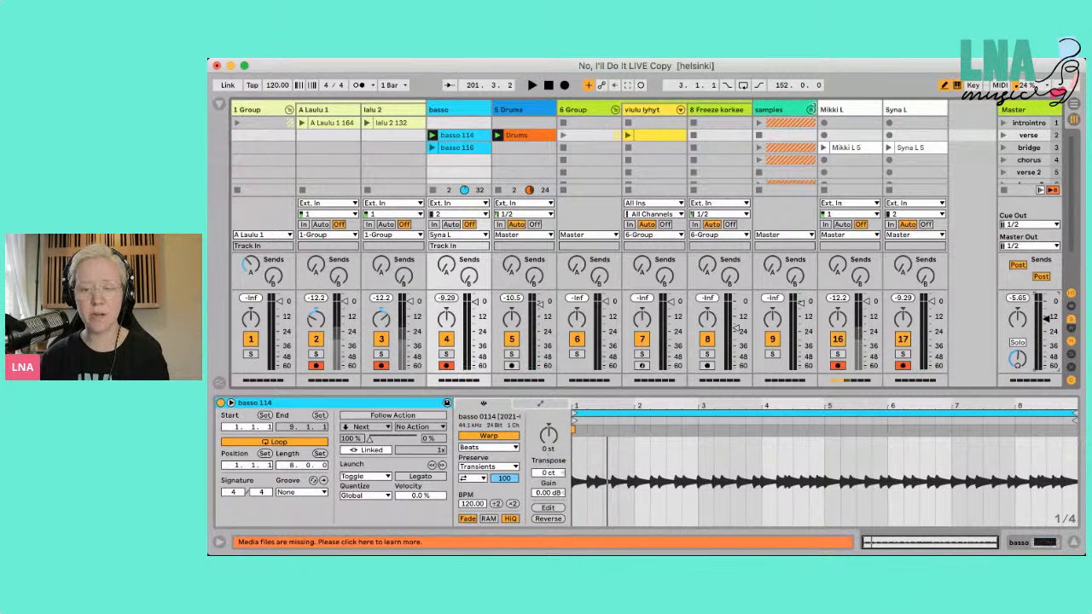
- Unfold the samples group and launch the TT_Tee Snap3 clip on track 14
click(810, 109)
scroll(868, 178, right, 8)
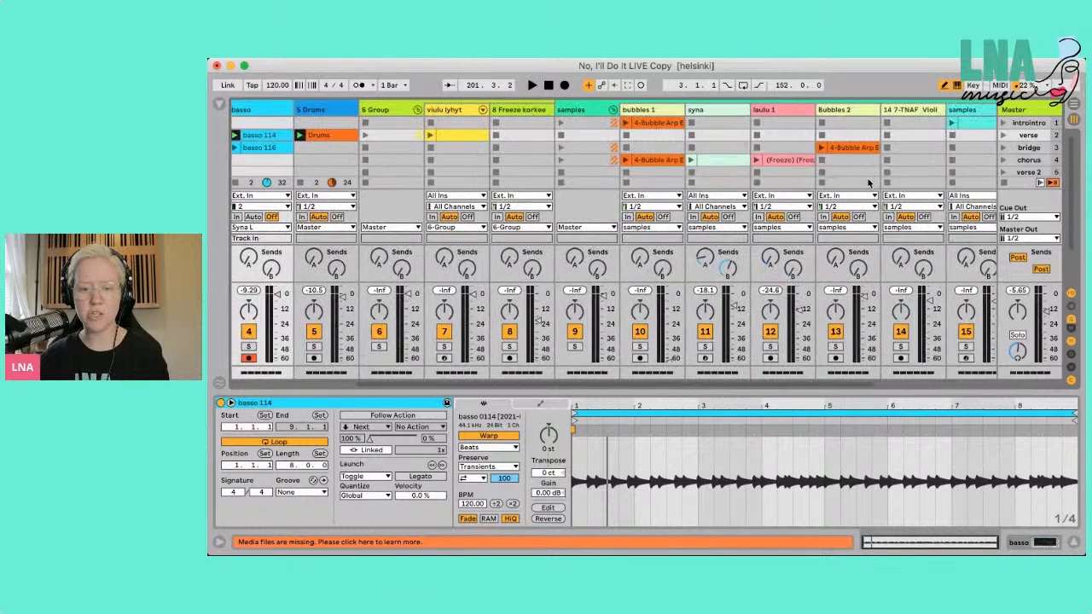
scroll(867, 178, right, 1)
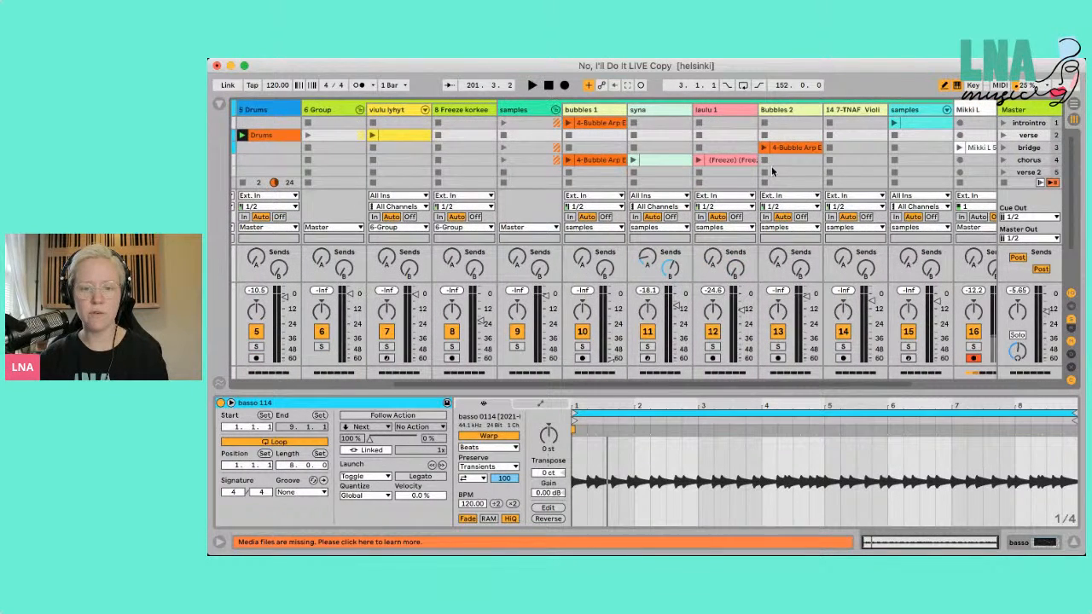
scroll(772, 171, left, 1)
scroll(772, 171, down, 3)
scroll(772, 171, down, 1)
scroll(835, 152, right, 5)
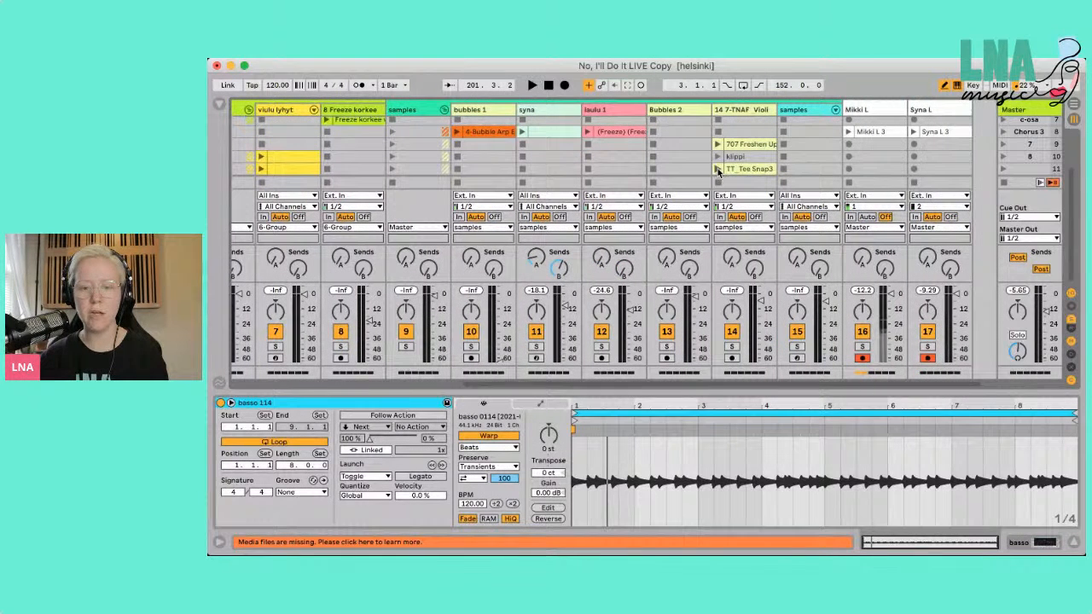
click(720, 170)
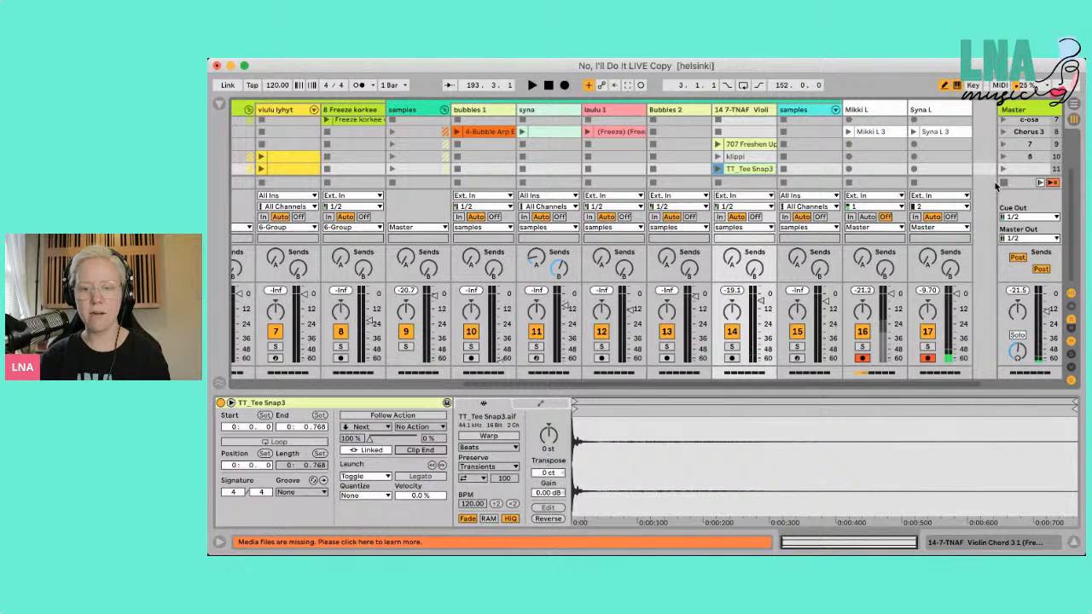
click(720, 169)
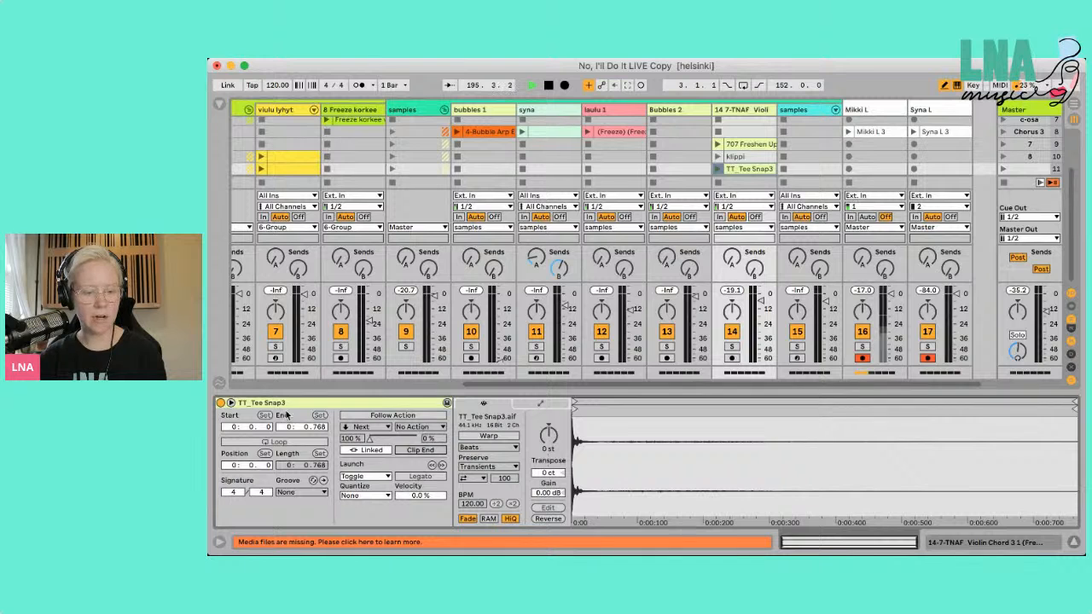
- Examine the TT_Tee Snap3 clip's launch mode and launch quantization settings, and collapse them again
click(231, 404)
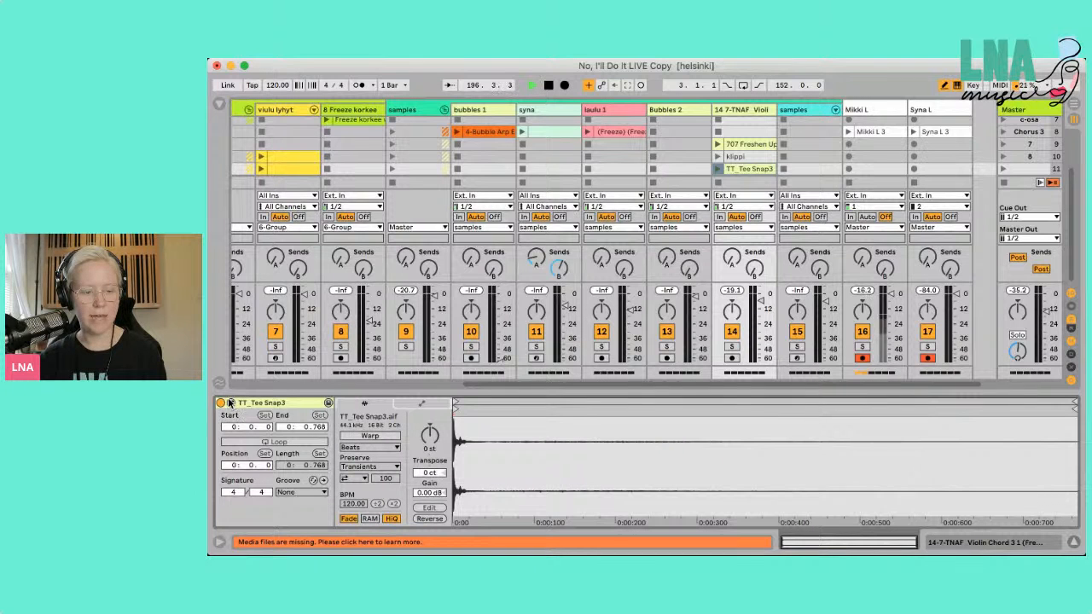
click(231, 403)
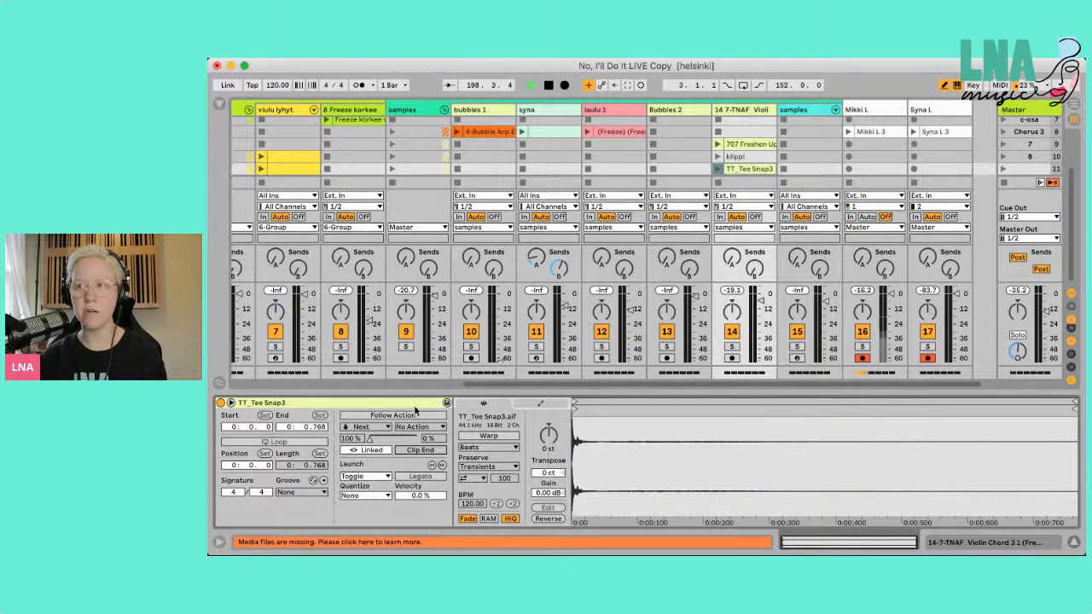
click(360, 477)
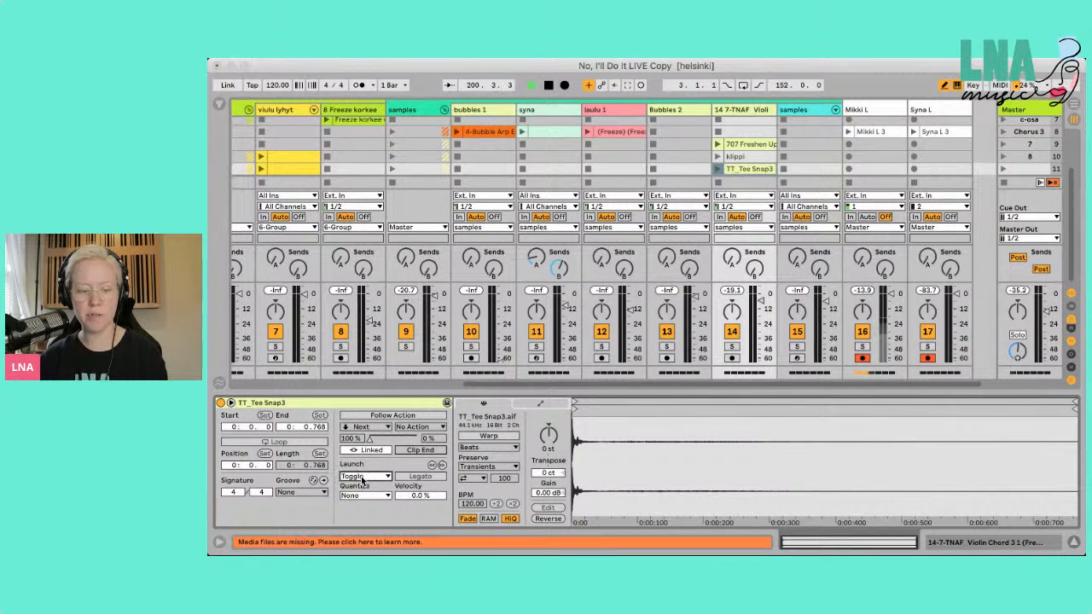
click(362, 508)
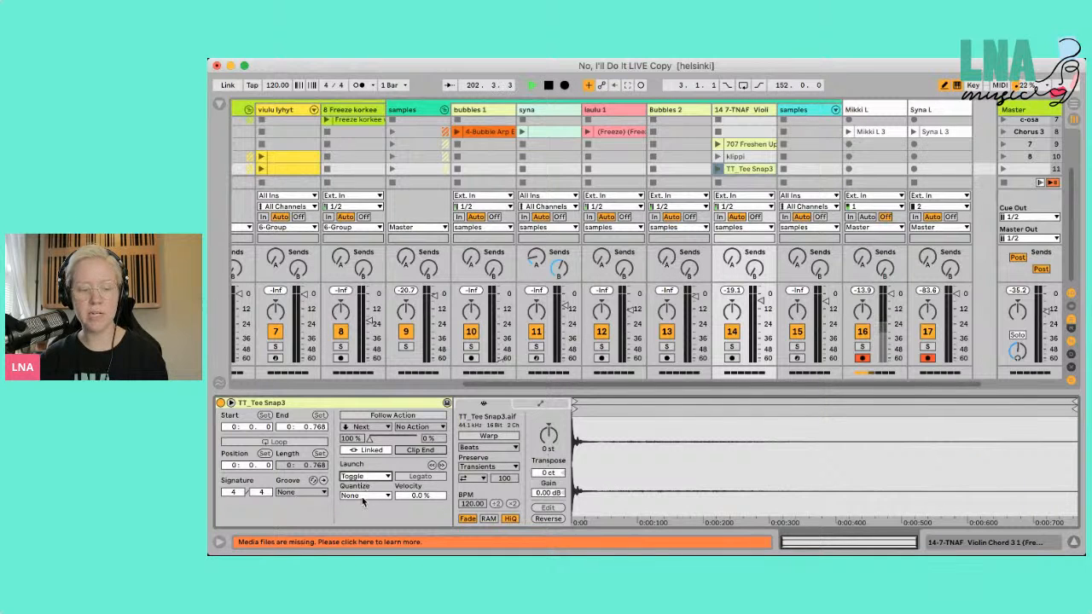
click(230, 403)
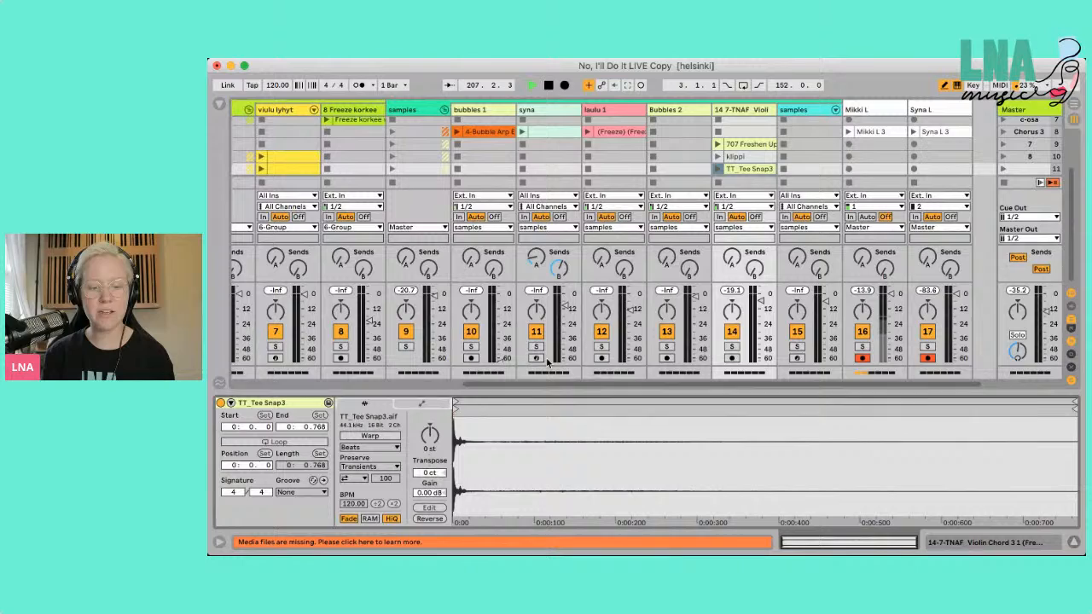
- Hide the clip details and fold the samples group
click(514, 393)
scroll(664, 252, left, 9)
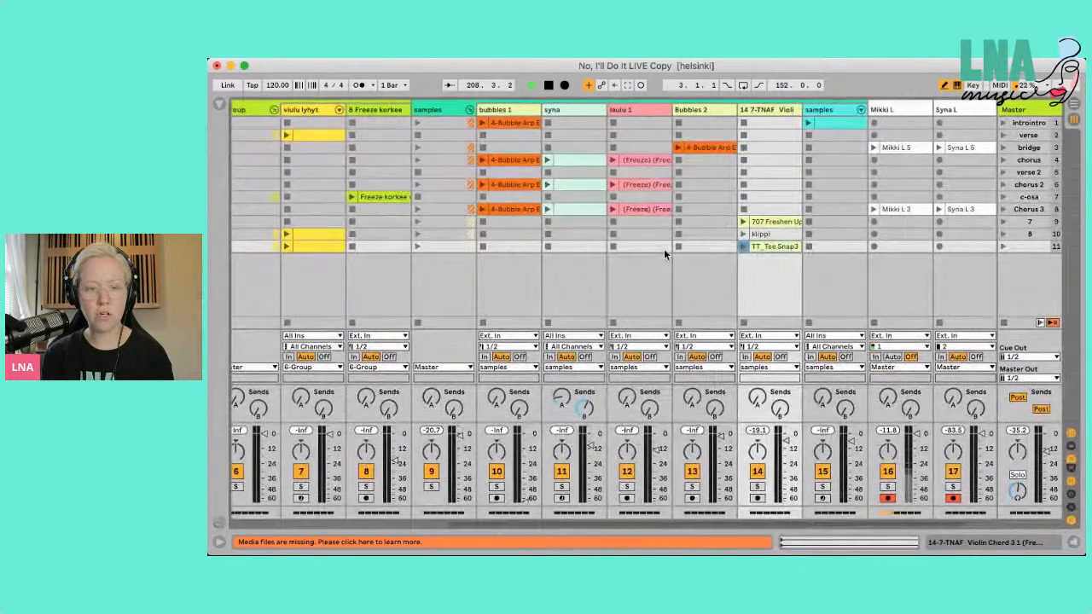
click(811, 110)
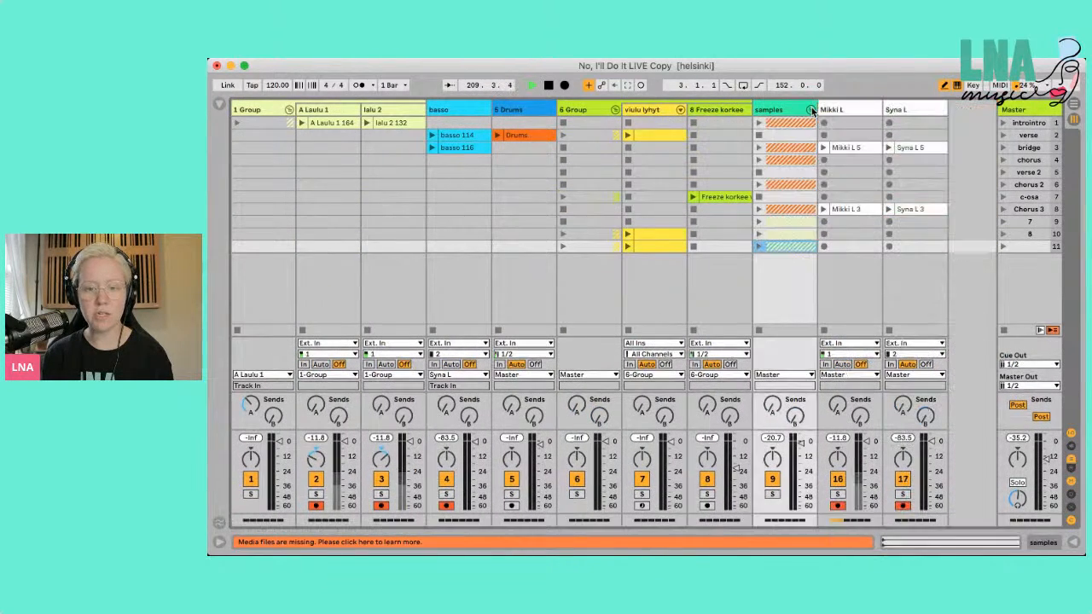
- Select the chorus and Chorus 3 scenes in turn, and fold the 6 Group tracks
click(1030, 161)
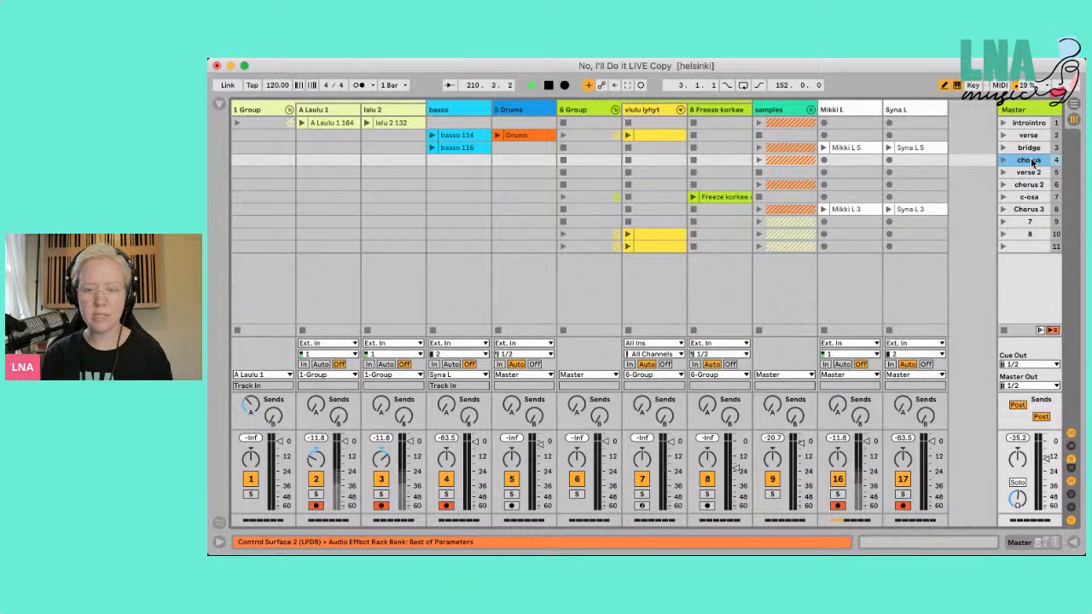
click(1031, 210)
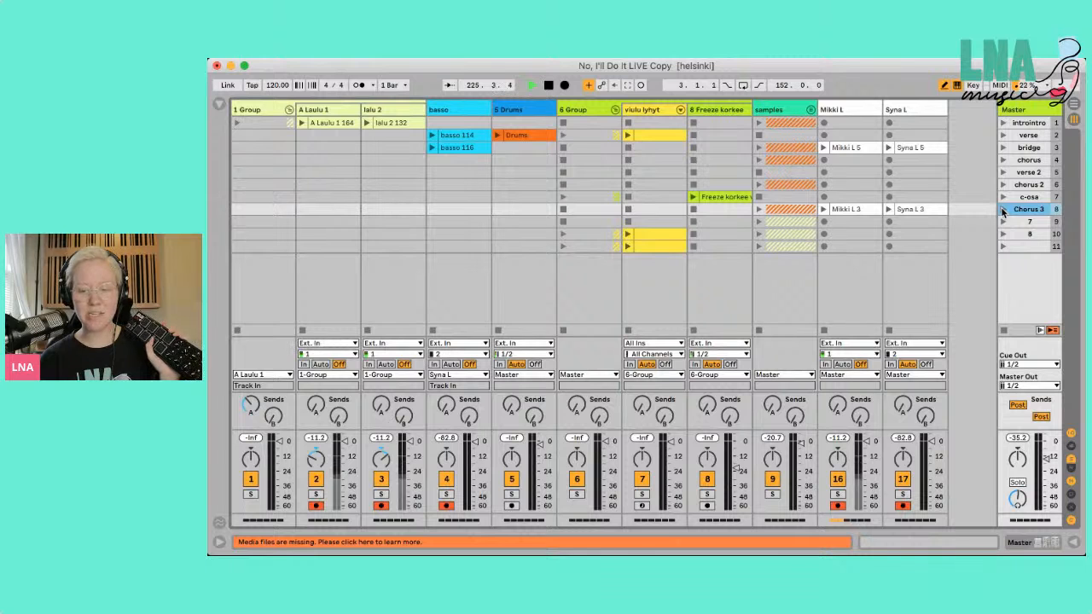
click(614, 110)
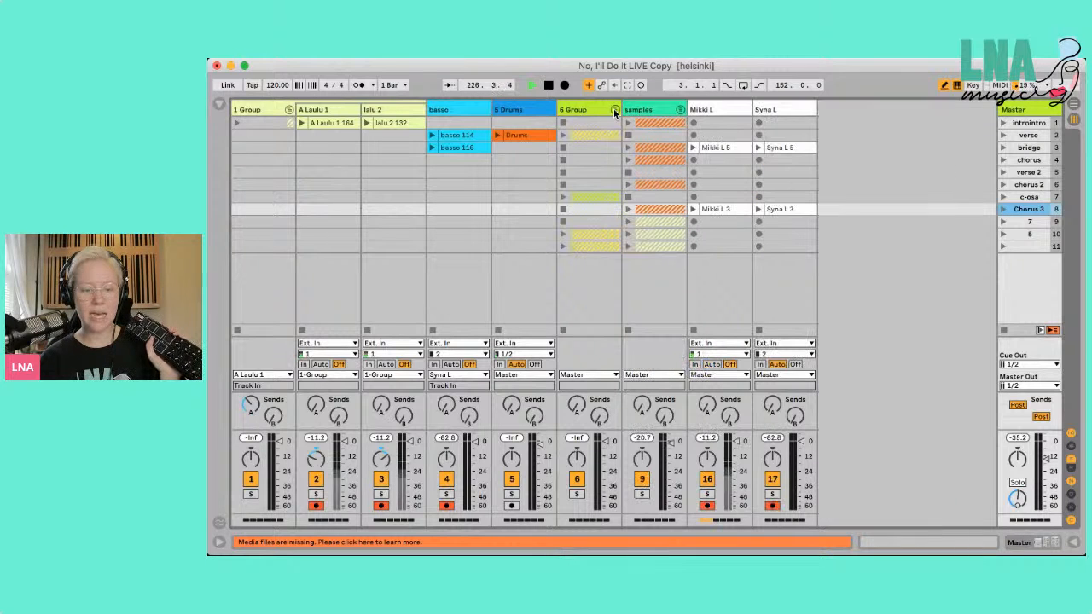
- Try Auto monitoring on the Mikki L track, and set its monitoring back to Off
click(711, 109)
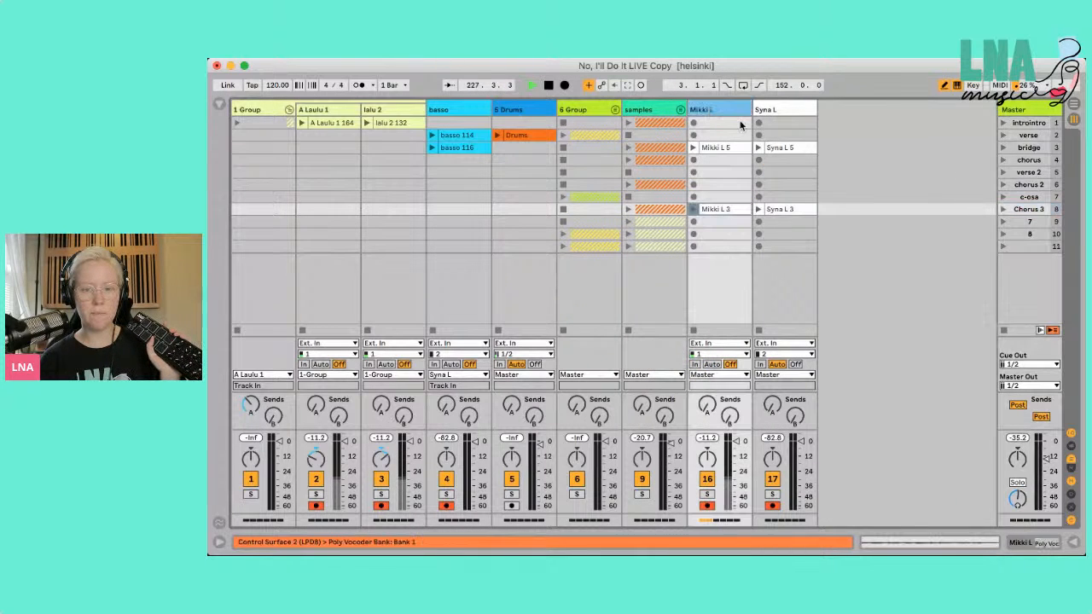
click(781, 109)
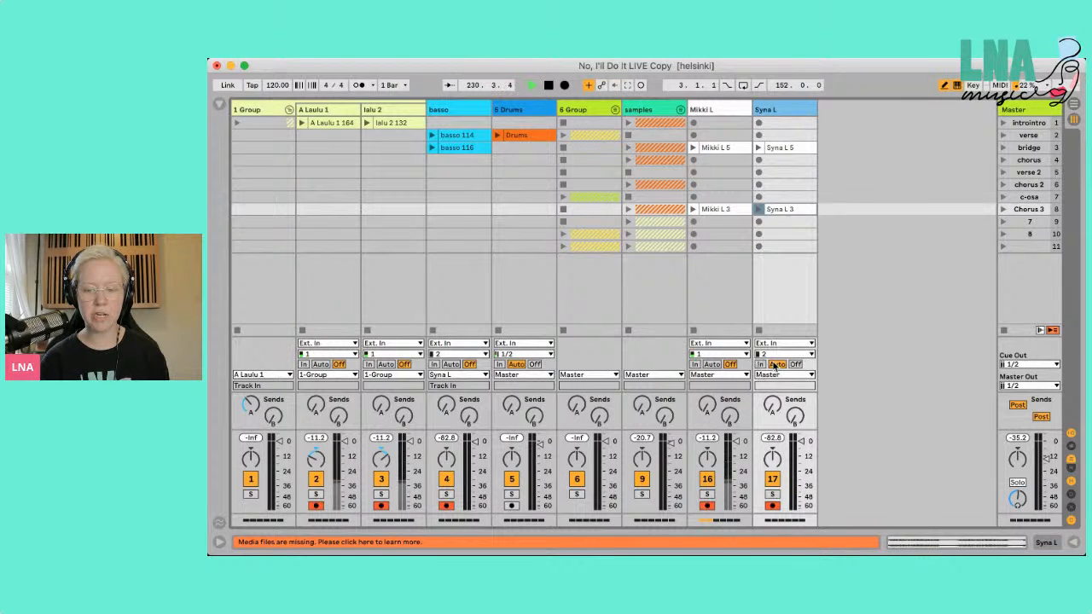
click(713, 364)
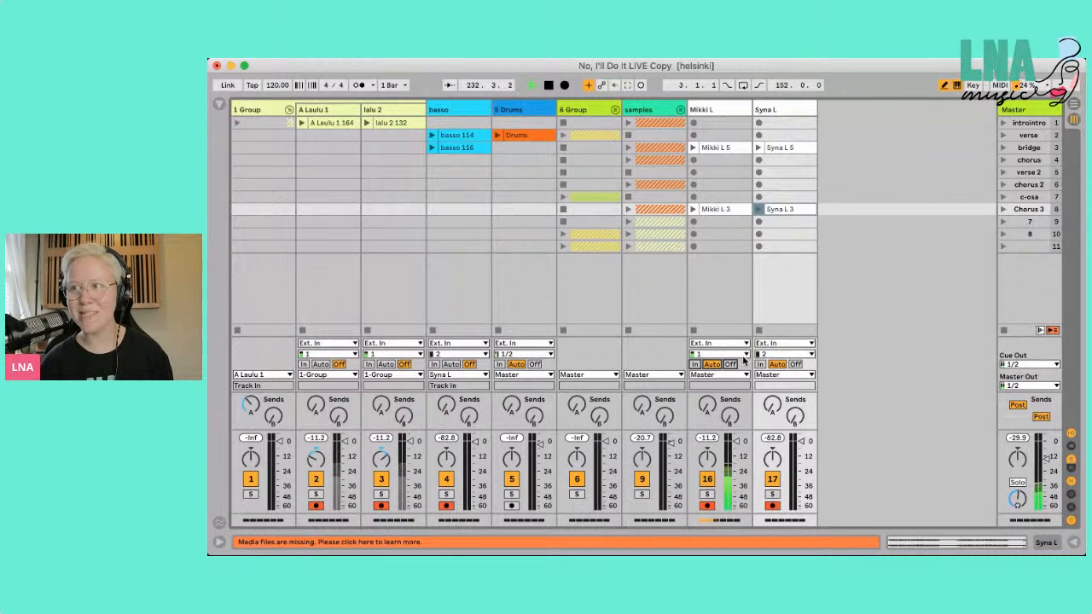
click(730, 364)
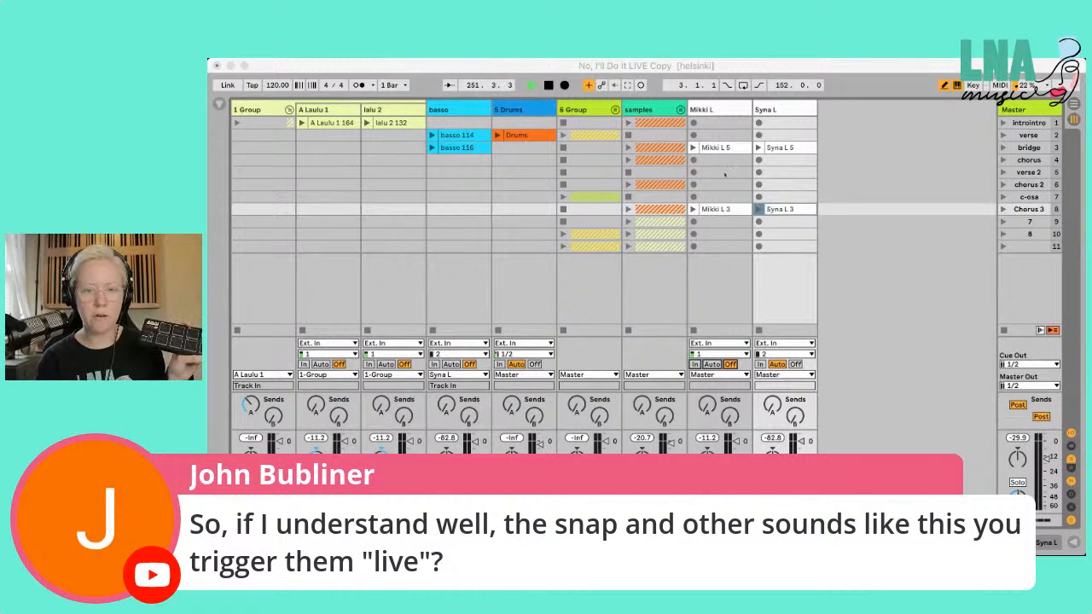
- Unfold the samples group, open the 707 Freshen Up clip on track 14, and launch it
click(680, 110)
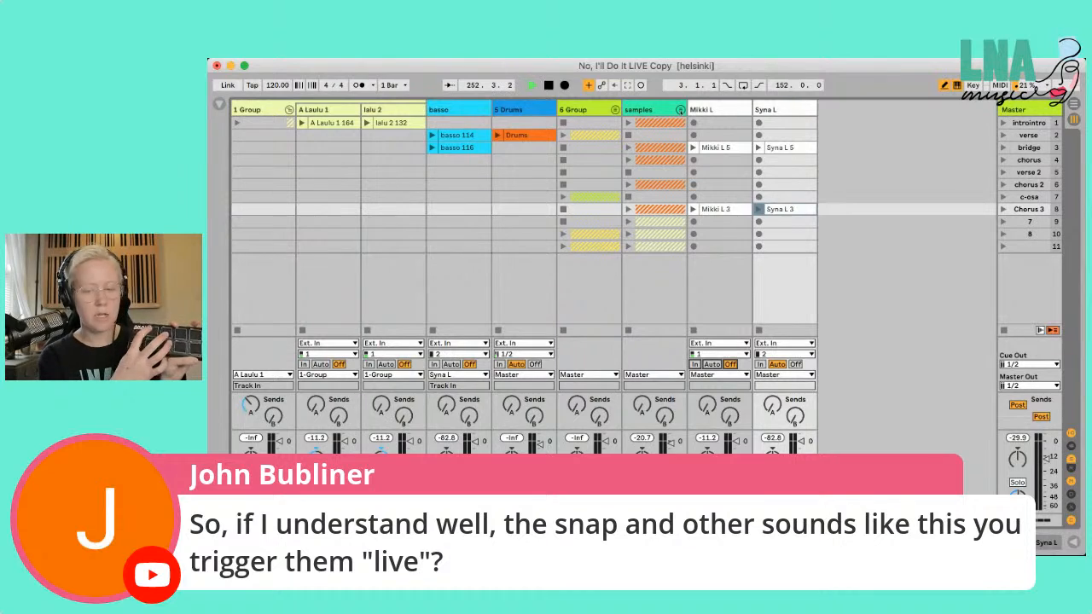
click(680, 109)
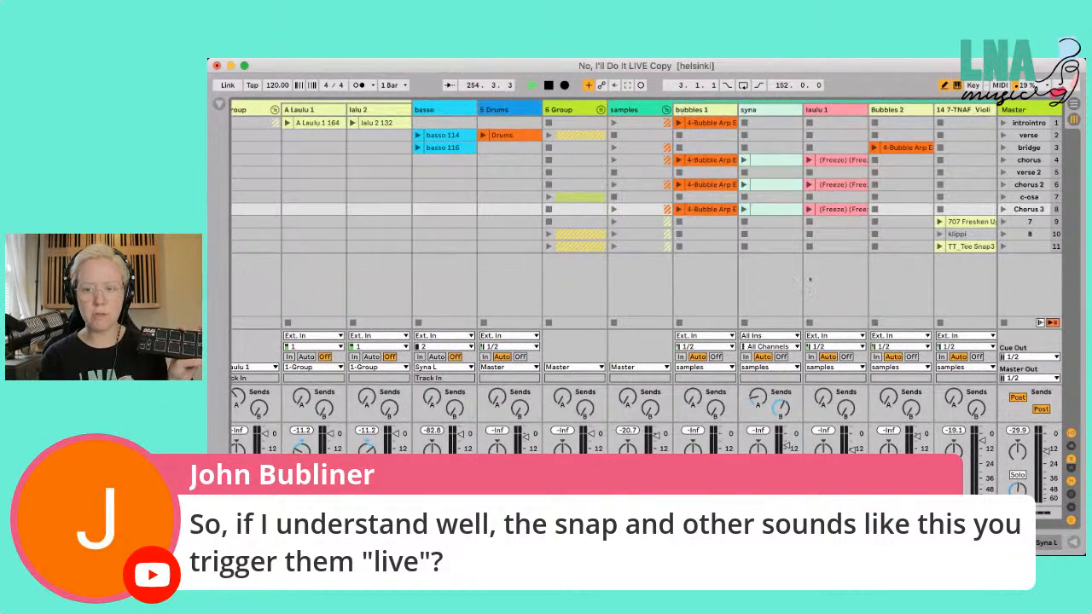
scroll(809, 282, right, 5)
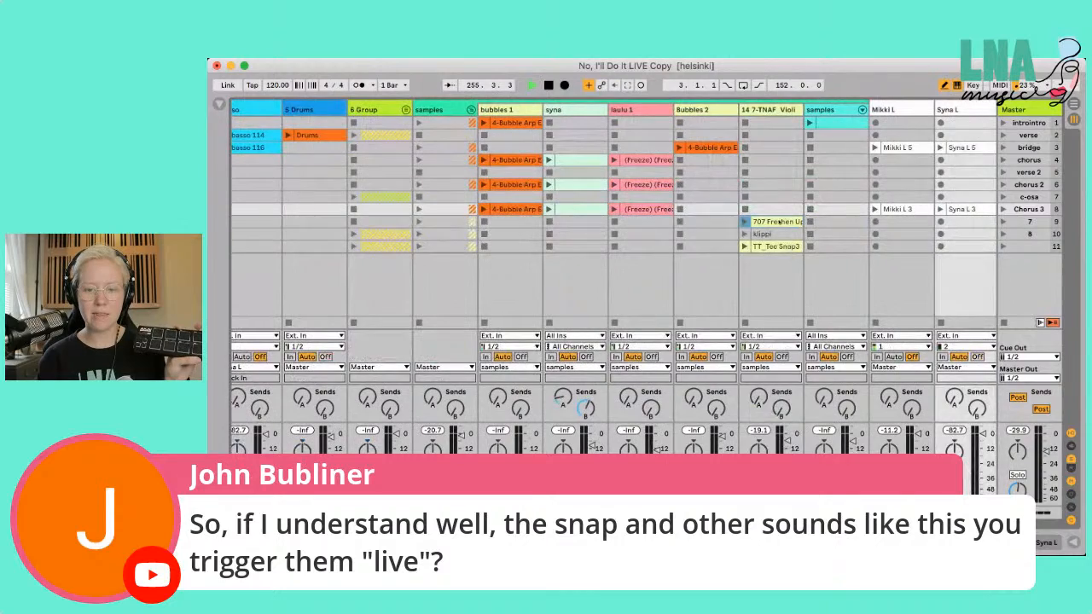
double_click(778, 222)
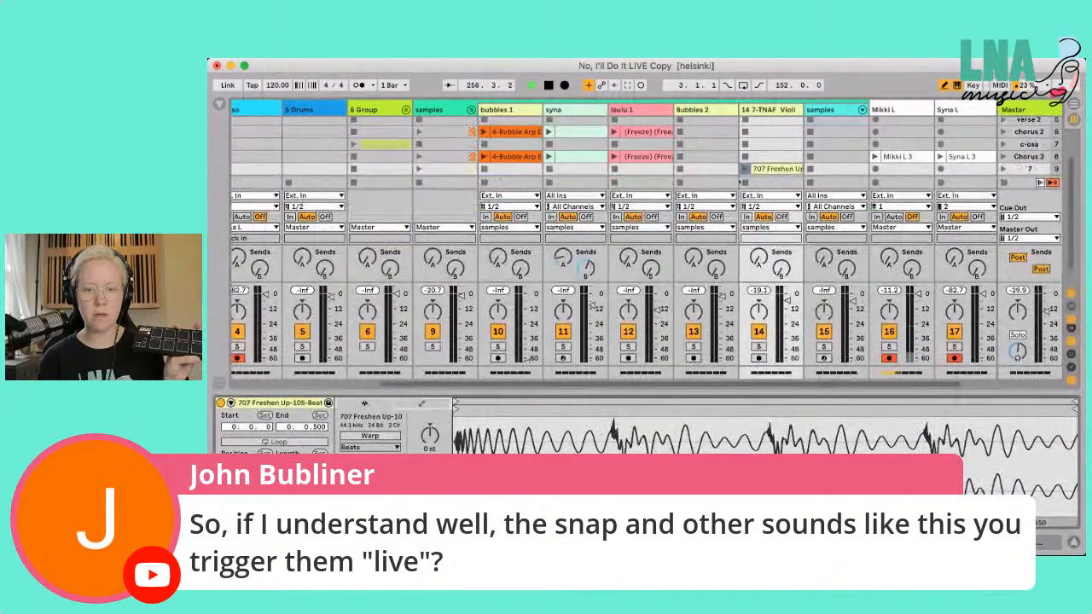
click(745, 170)
scroll(786, 167, down, 1)
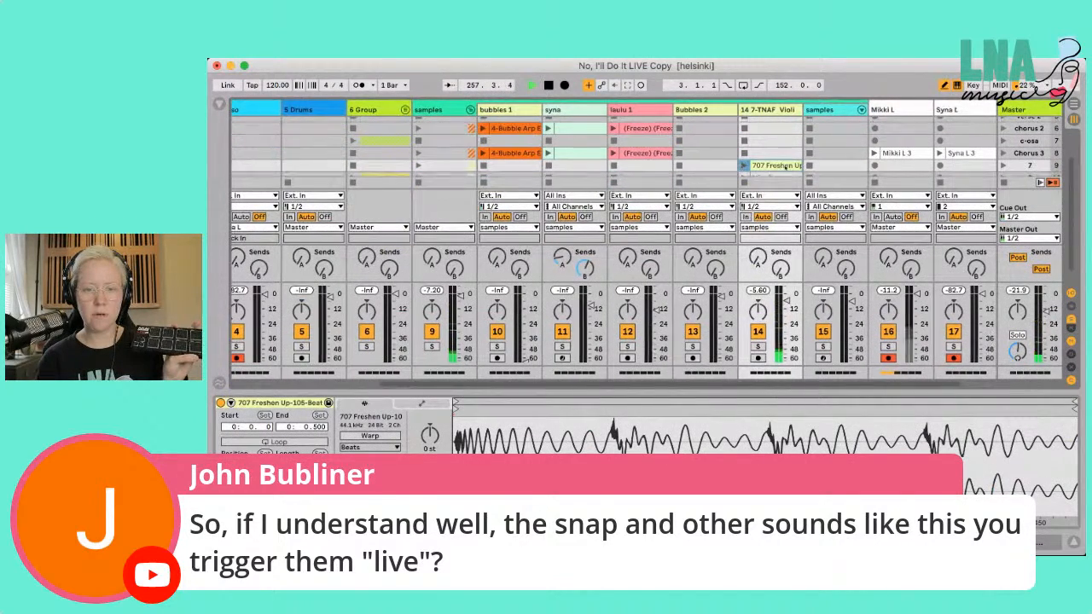
- Inspect the klippi clip on track 14 and look over the neighbouring sample clips
scroll(786, 167, right, 1)
scroll(786, 168, down, 1)
click(708, 167)
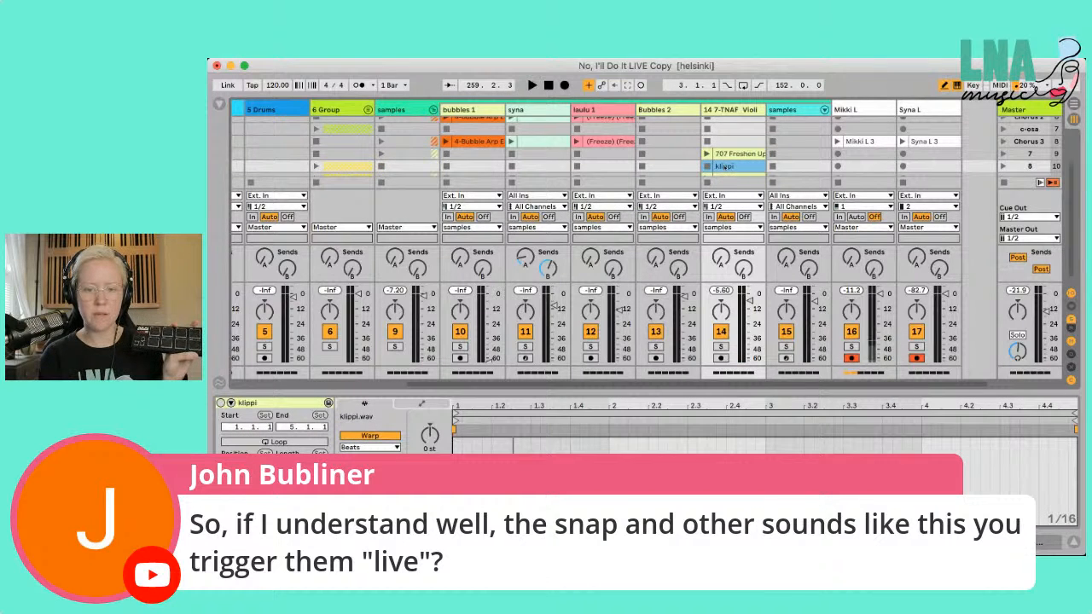
scroll(724, 168, right, 1)
scroll(724, 167, up, 5)
scroll(698, 168, down, 6)
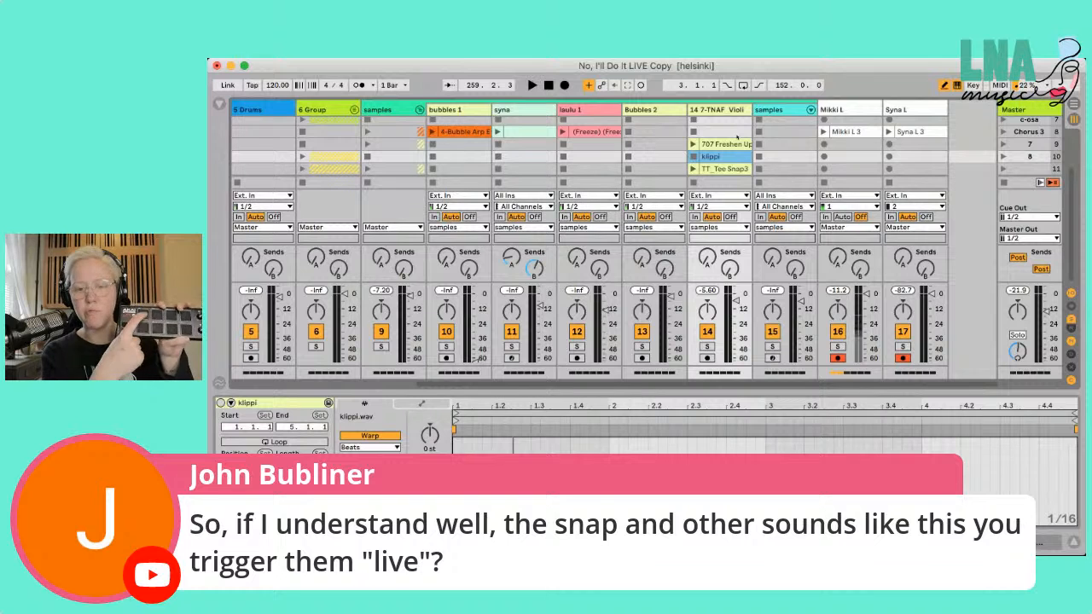
- Open the TT_Tee Snap3 clip's details, and briefly expand its launch settings for review
click(722, 169)
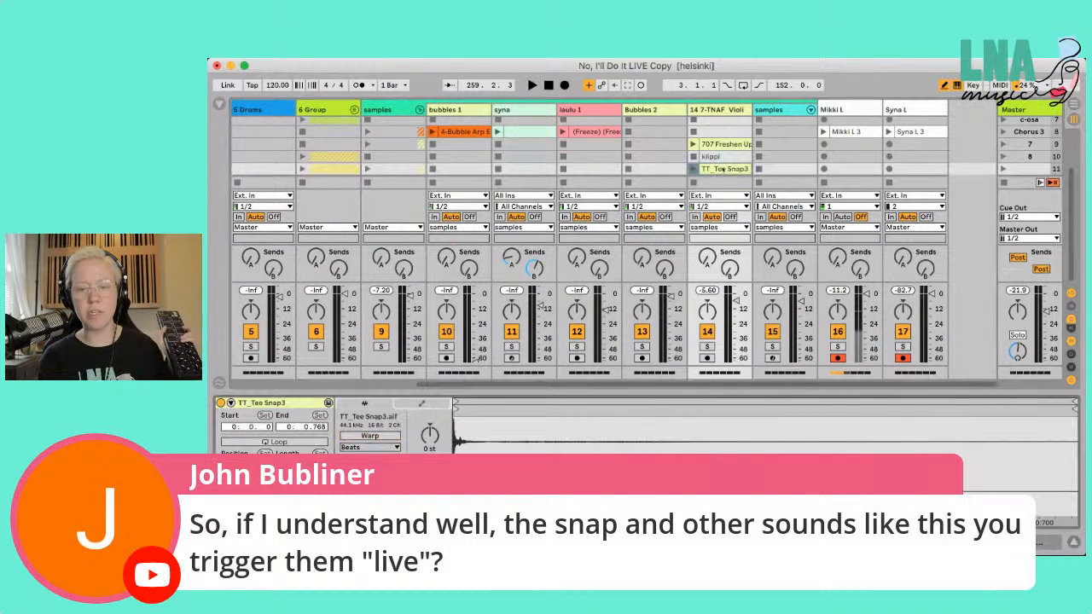
click(231, 403)
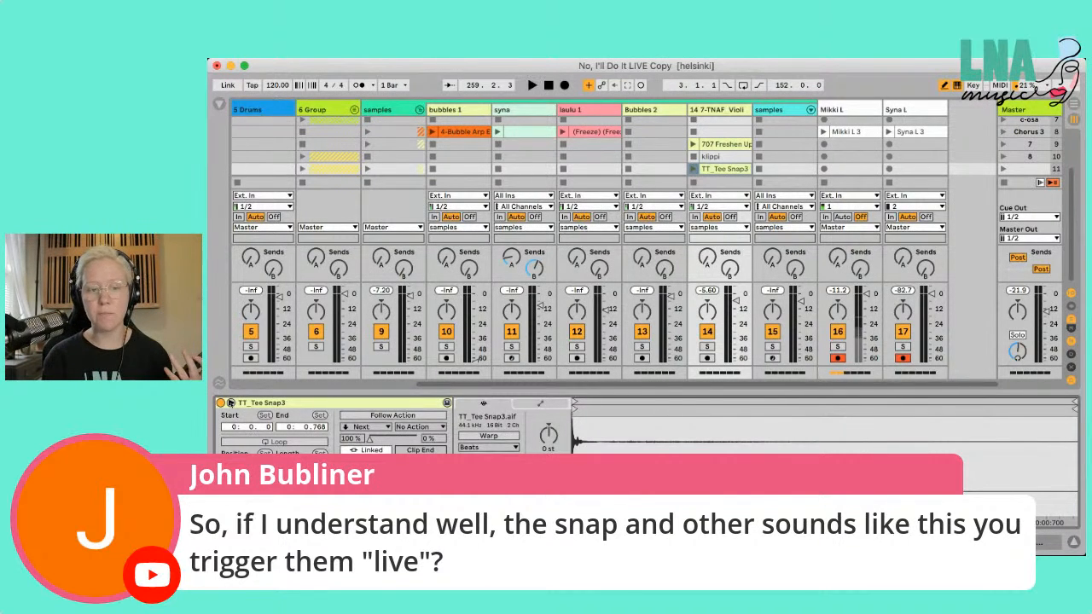
click(230, 402)
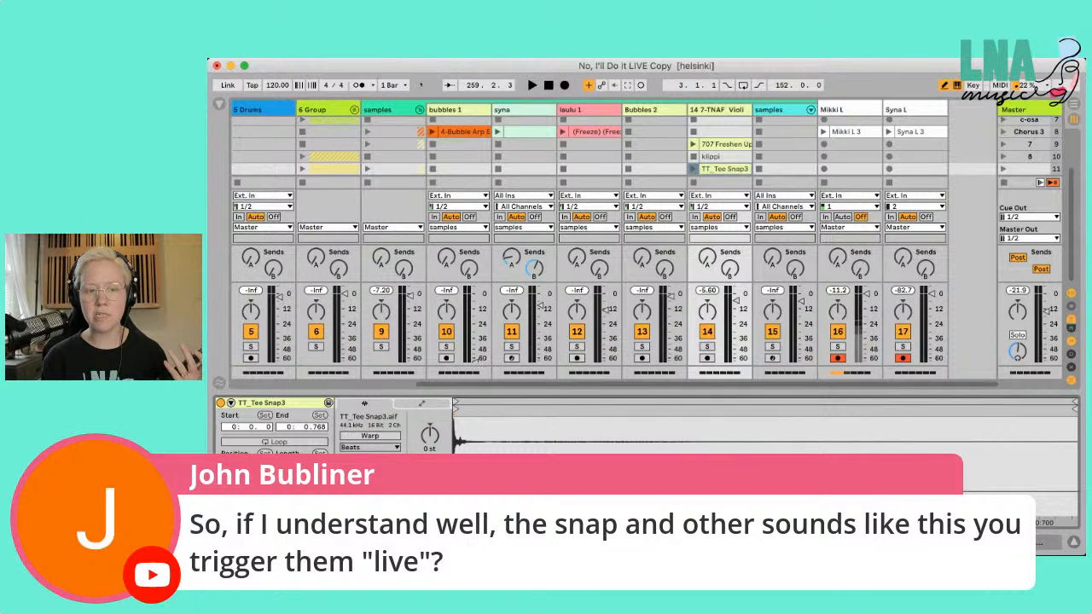
- Review the options for the set's global launch quantization
click(399, 86)
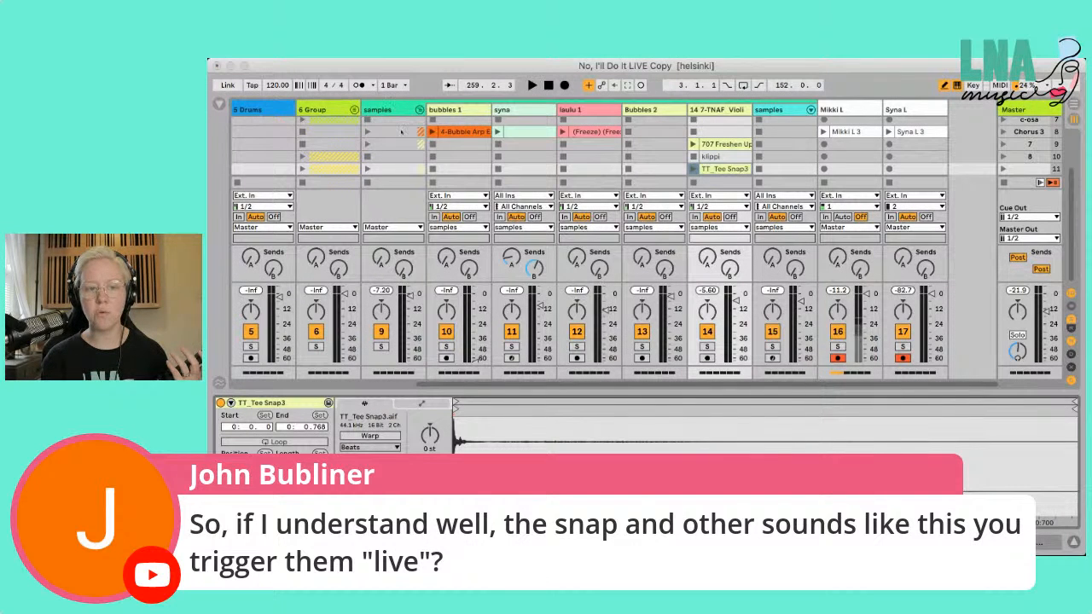
click(424, 75)
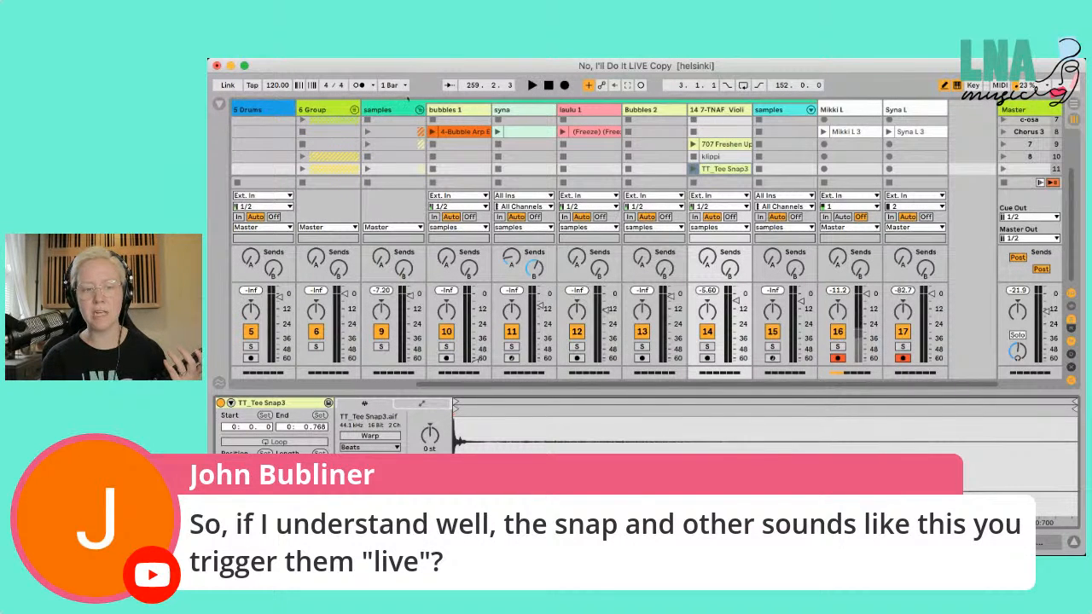
click(401, 85)
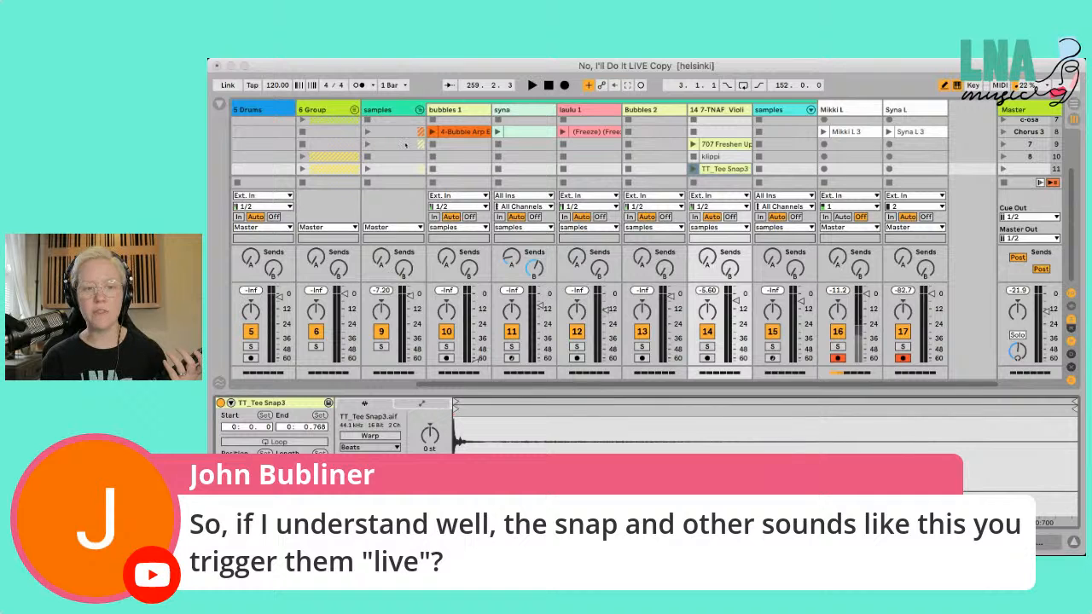
click(430, 85)
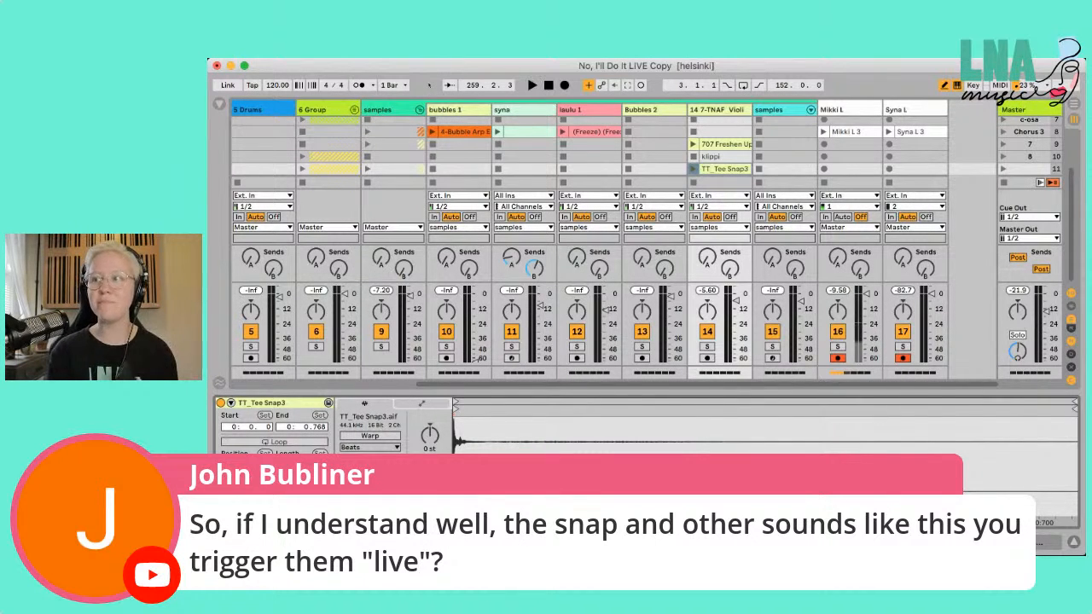
key(super+Tab)
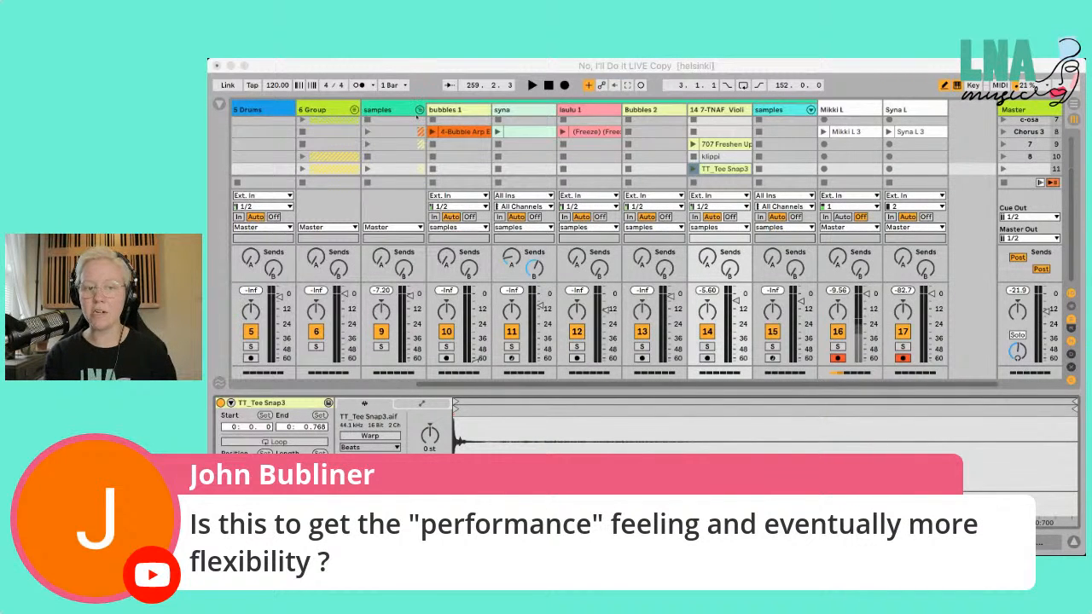
- Fold the samples group and return to the set's opening scenes
click(419, 111)
click(420, 110)
scroll(423, 112, up, 3)
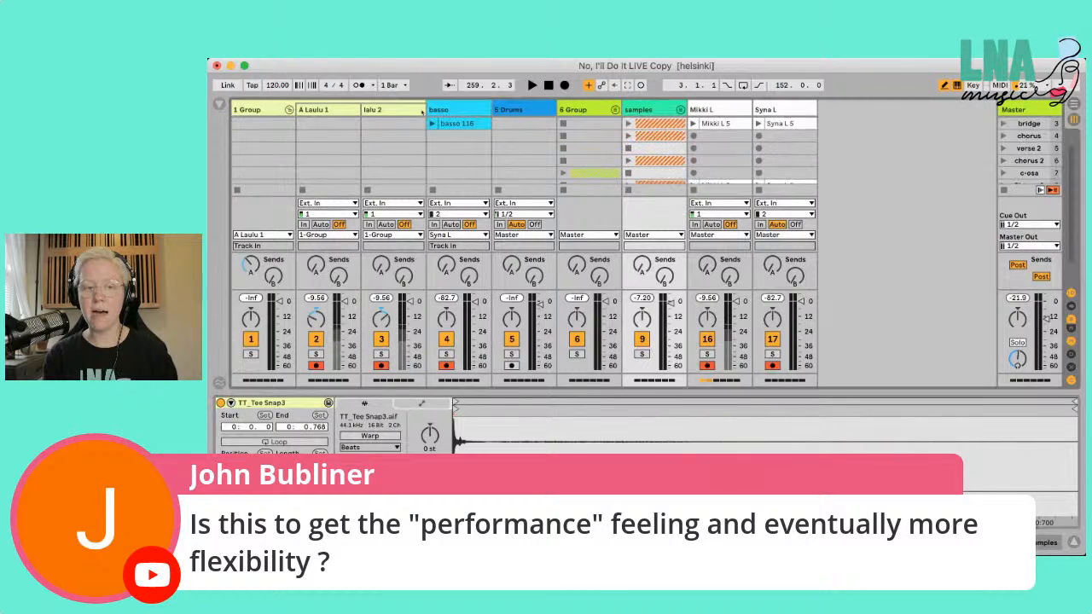
scroll(420, 111, up, 2)
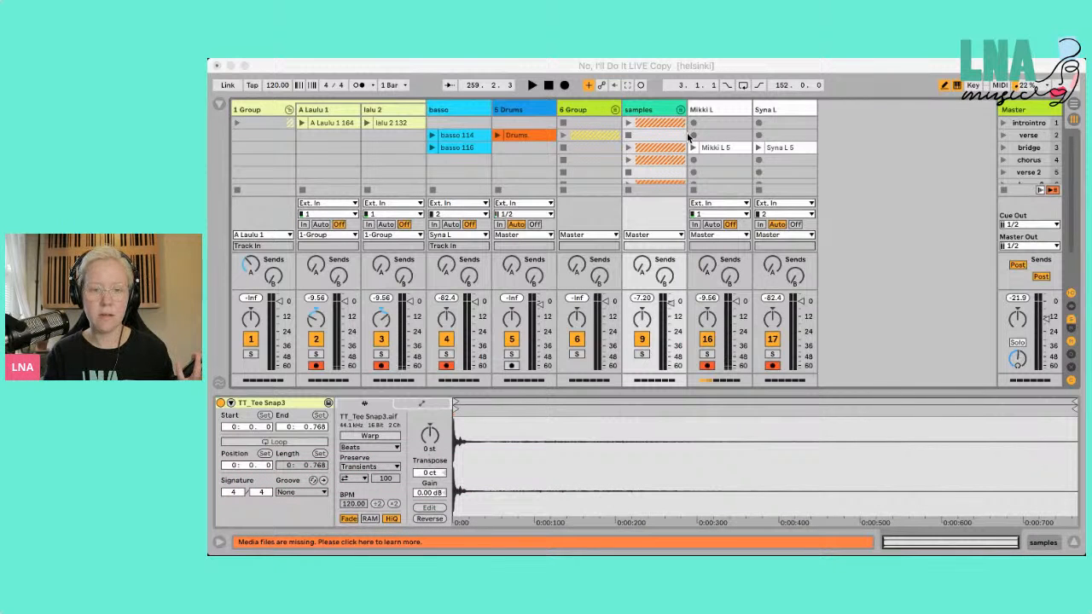
- Expand the TT_Tee Snap3 clip's launch settings to check its quantization, and collapse them again
click(678, 107)
scroll(648, 128, down, 3)
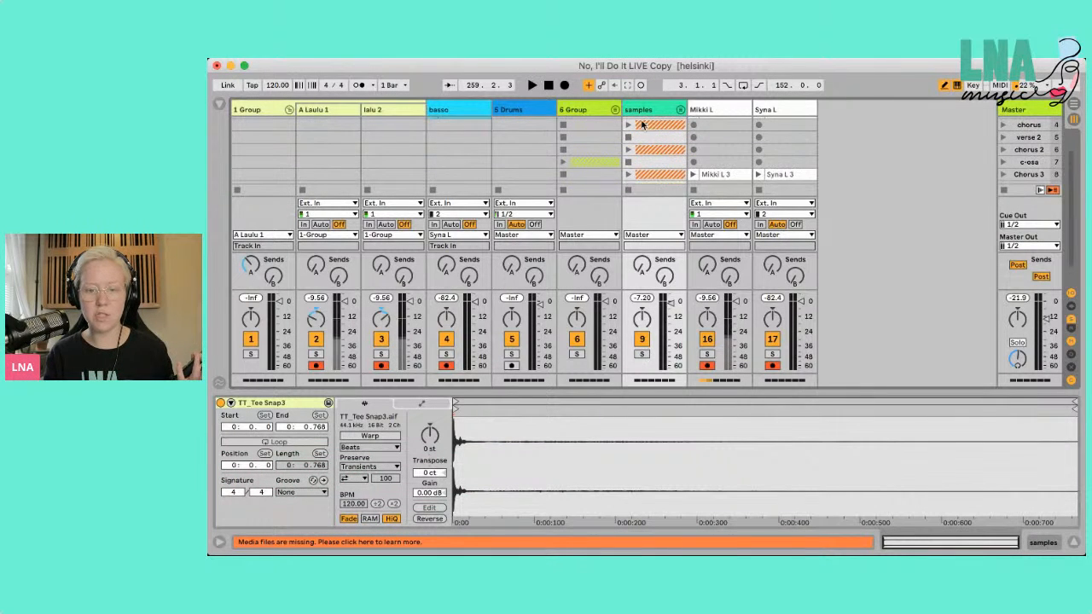
click(230, 403)
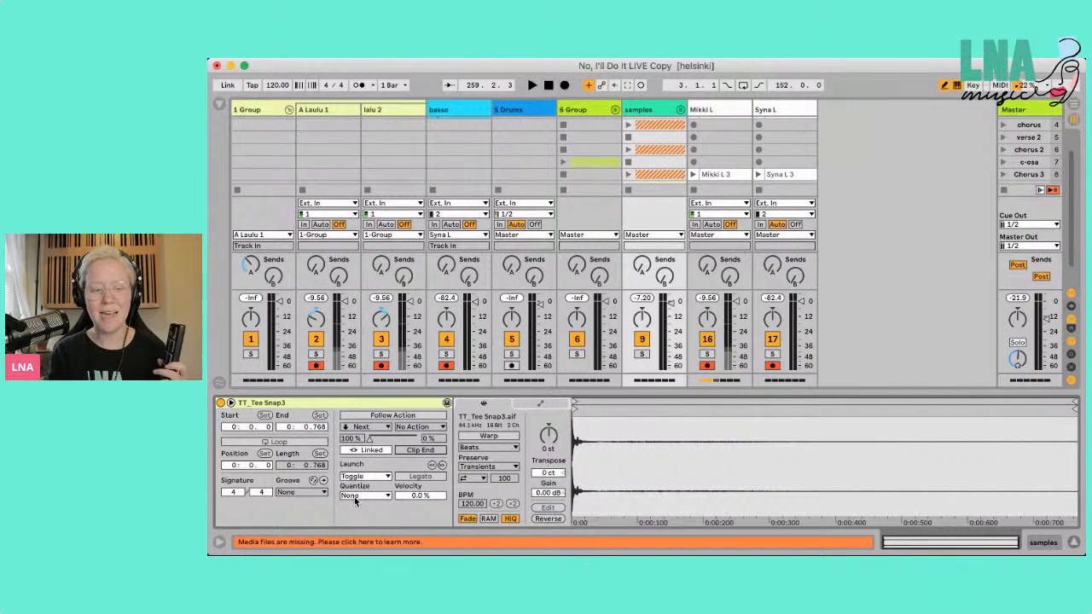
click(230, 401)
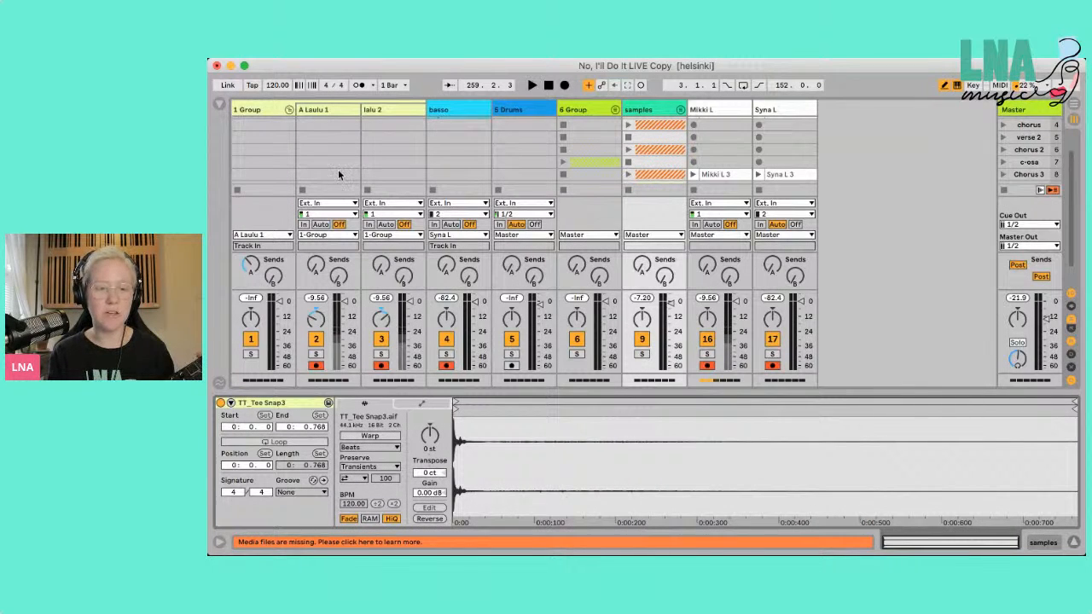
scroll(338, 169, up, 3)
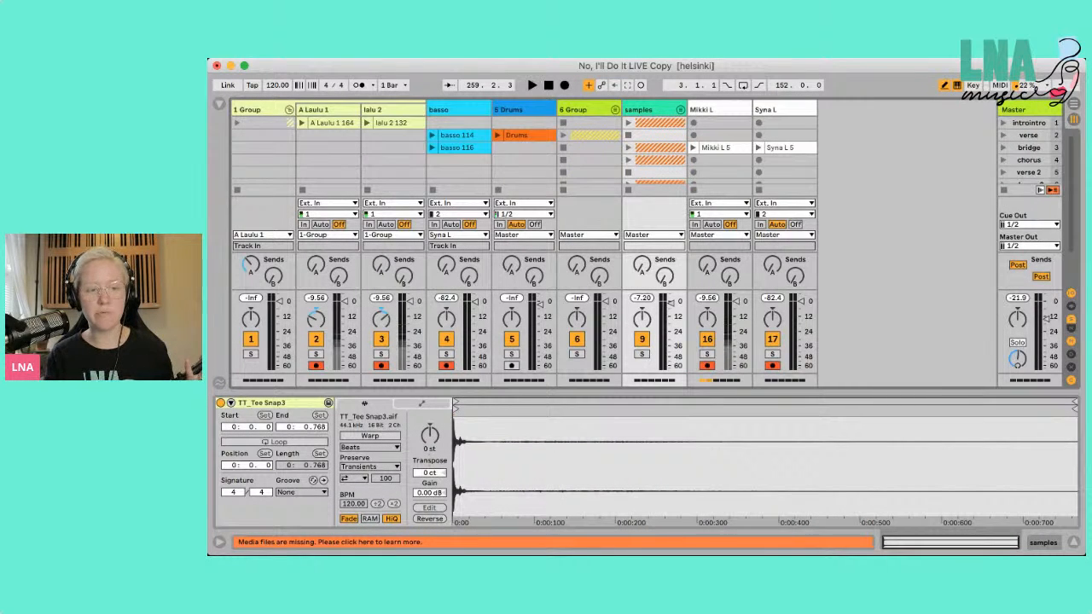
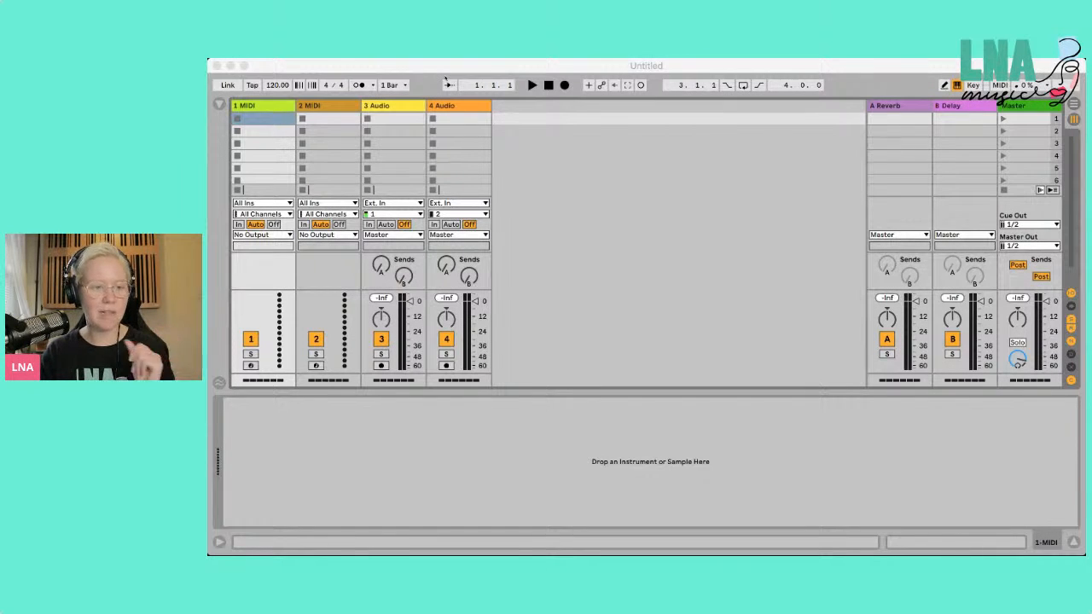
- Load the Wavetable instrument from the browser onto the first MIDI track of the new set, and hide the browser
click(220, 103)
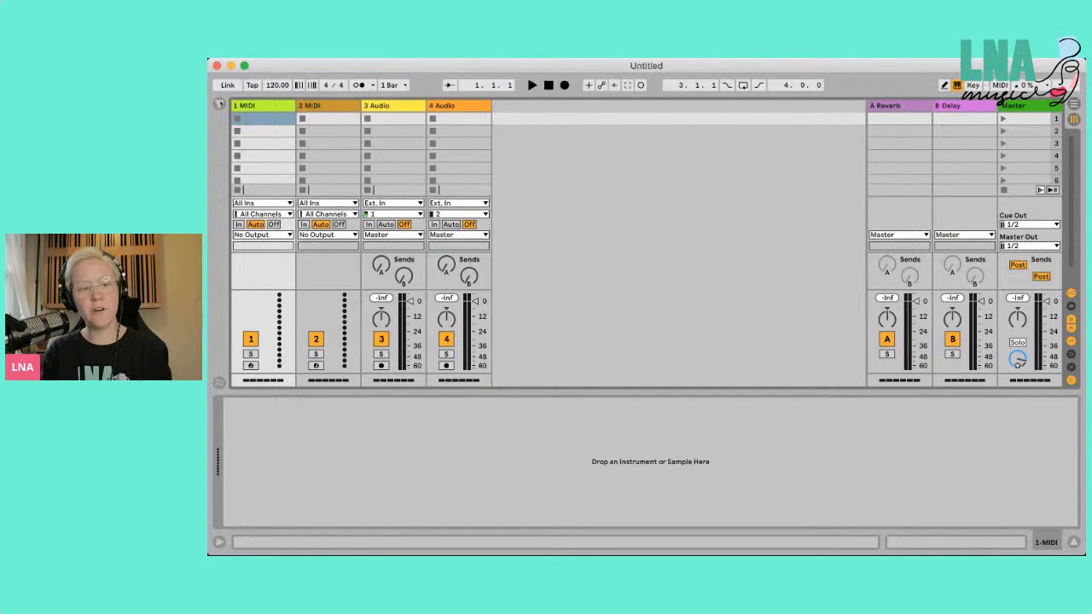
click(220, 104)
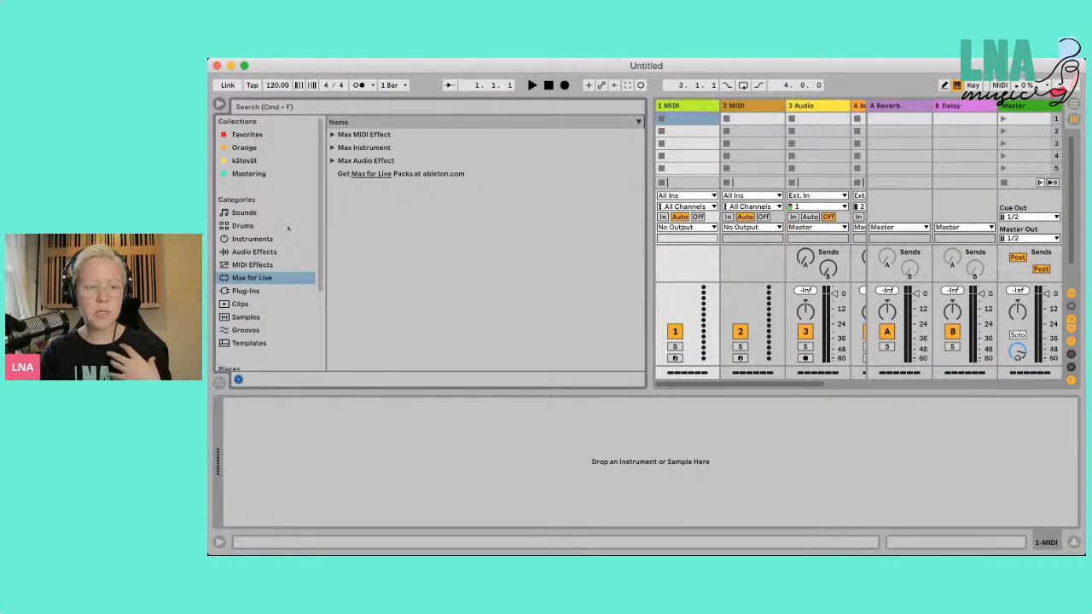
click(266, 241)
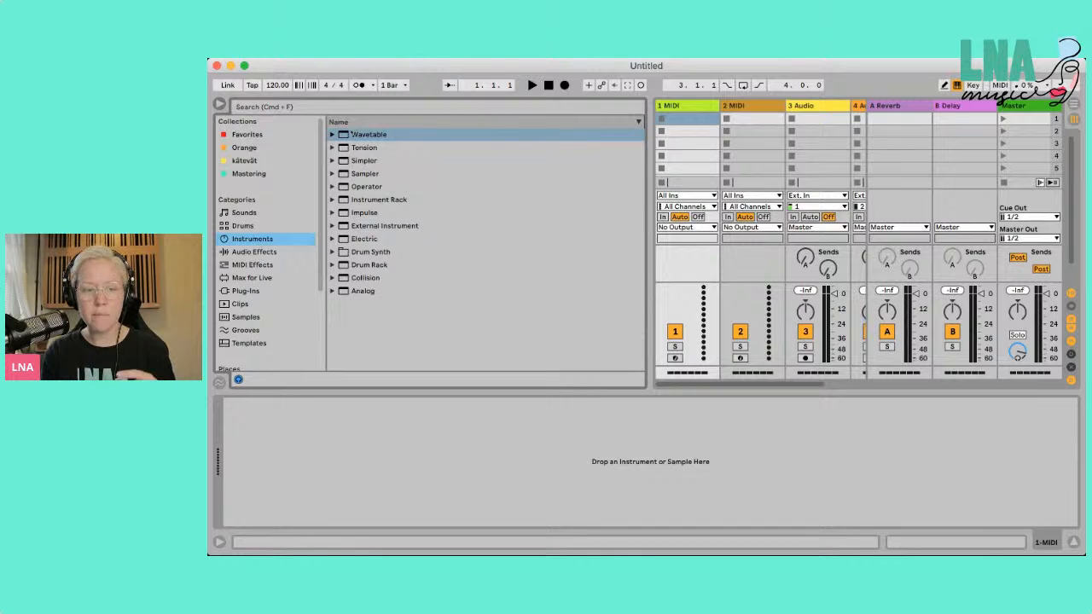
click(348, 135)
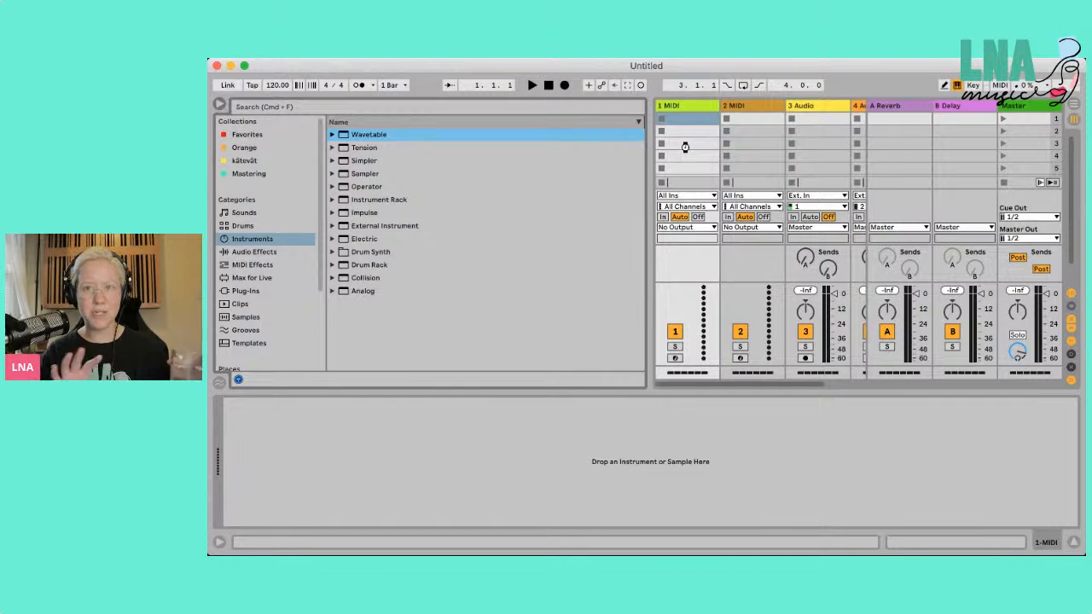
drag(686, 147, 685, 151)
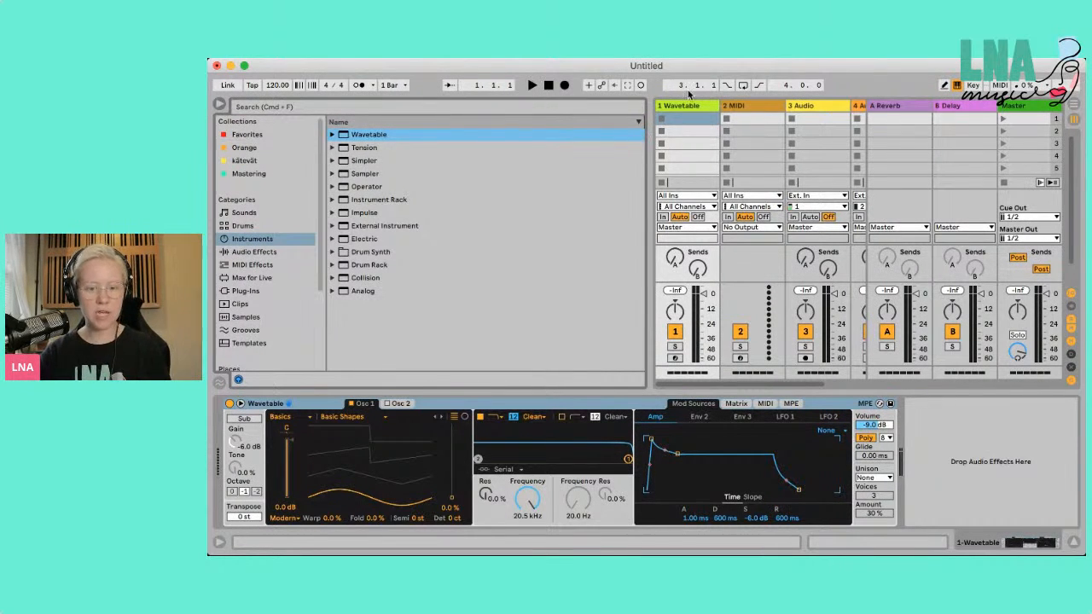
click(220, 106)
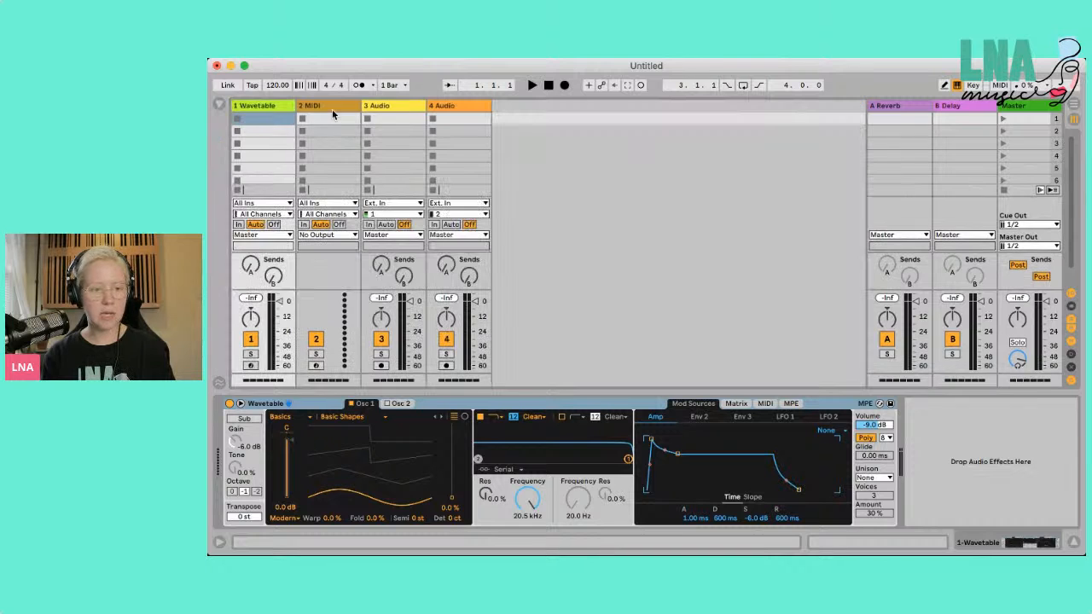
- Create a MIDI clip in the Wavetable track's first slot, enlarge its note editor, and enable draw mode with a 1/32 grid
double_click(268, 117)
drag(516, 390, 522, 220)
key(b)
scroll(576, 397, up, 3)
scroll(575, 397, down, 3)
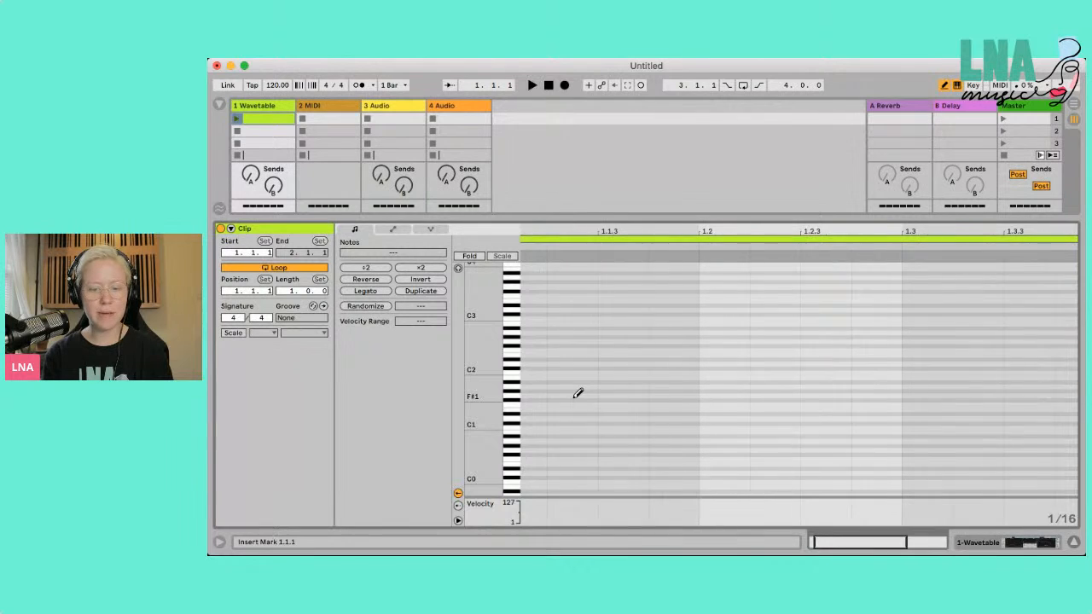
key(super+Tab)
key(super+1)
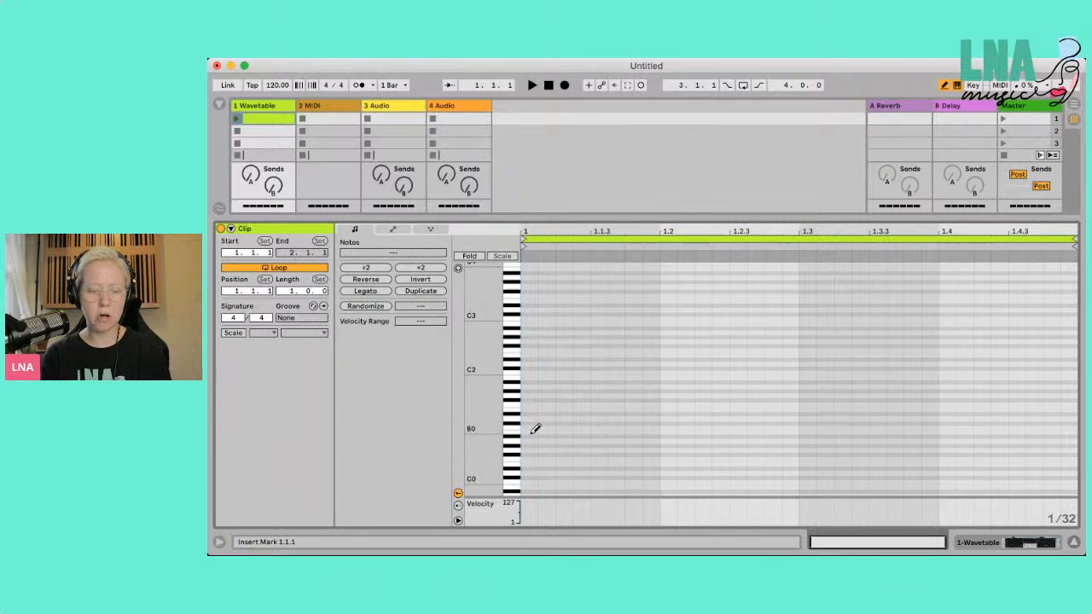
- Enable the clip's scale highlighting and set it to C Minor Pentatonic
click(231, 333)
click(295, 334)
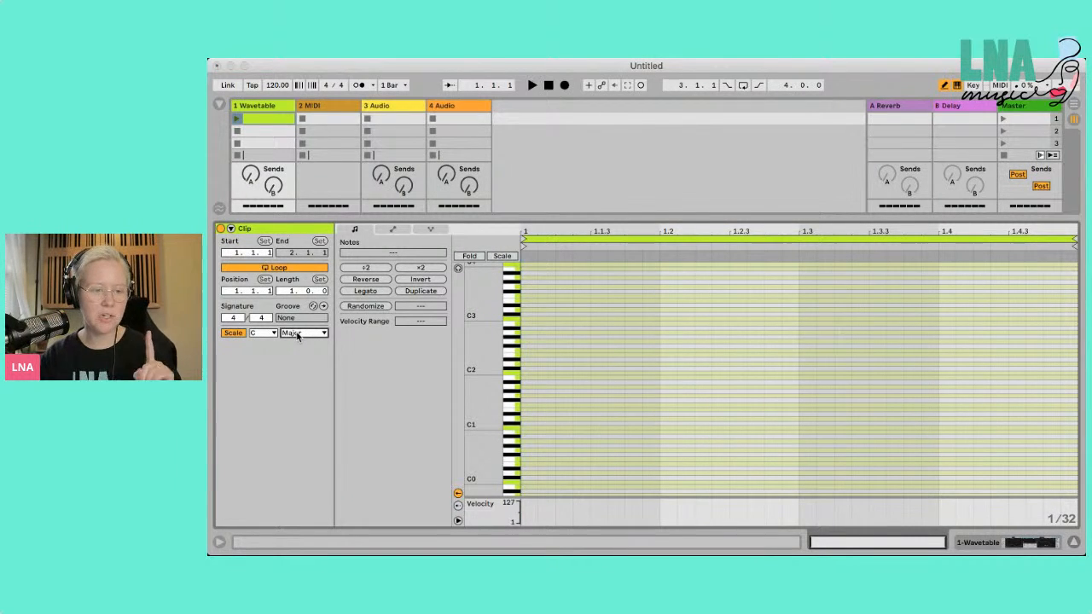
click(337, 191)
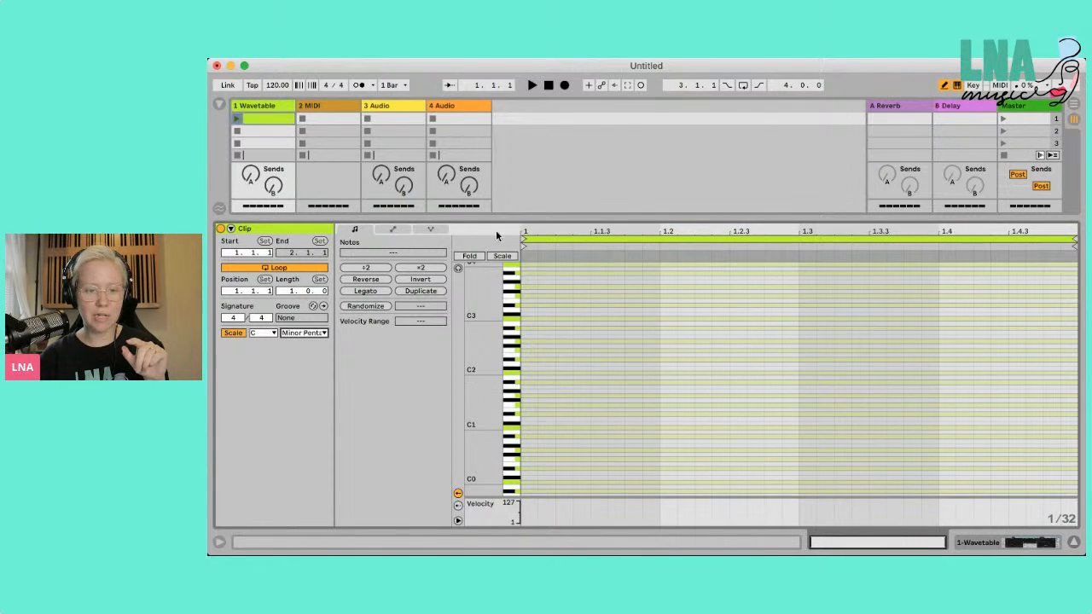
- Turn on note preview and audition G2 and lower keys on the piano roll
click(458, 269)
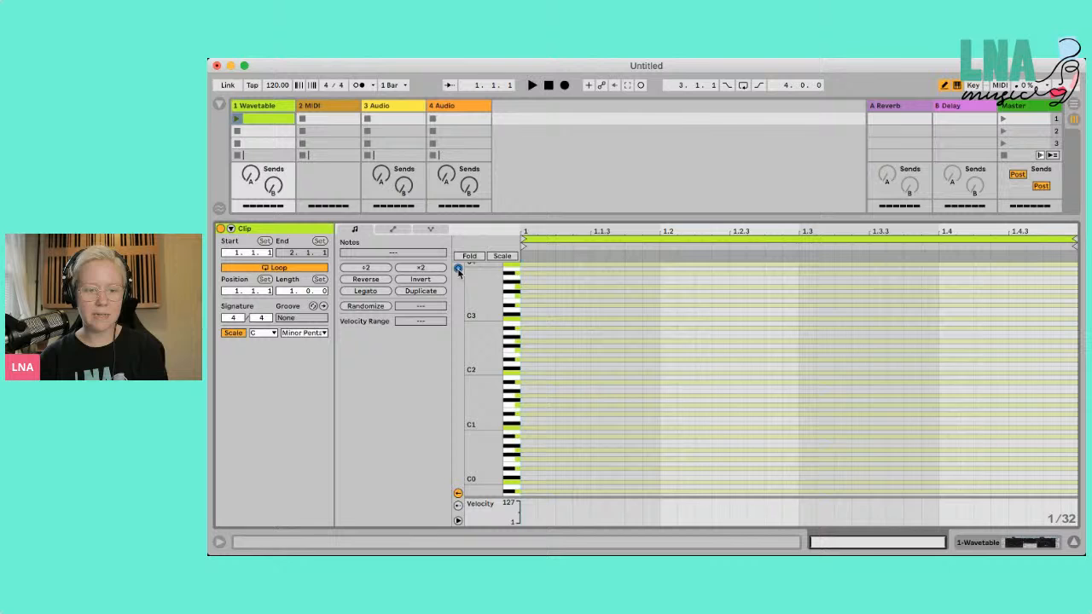
click(518, 342)
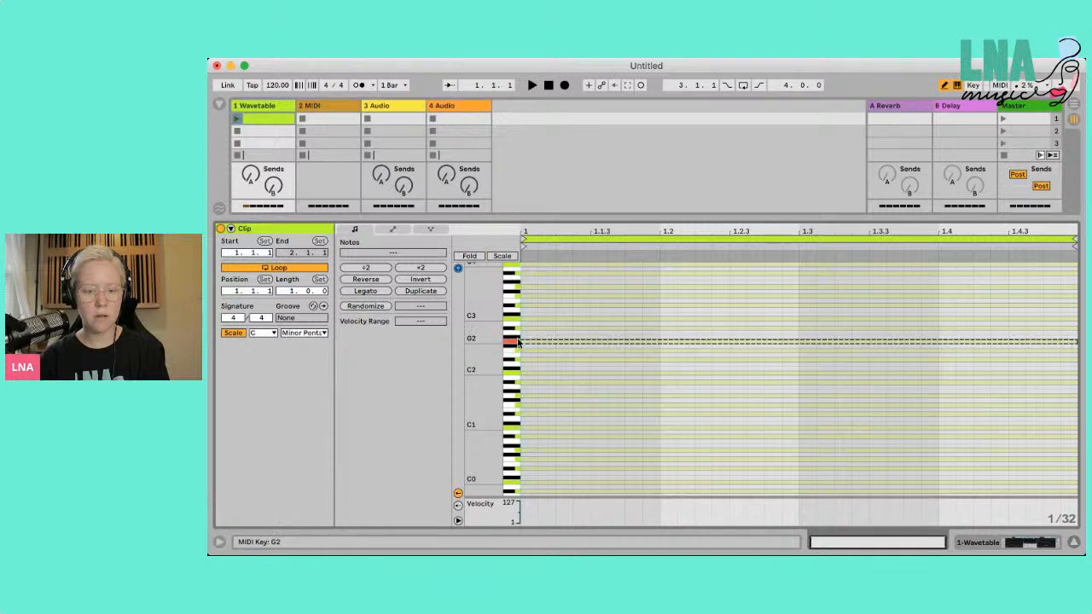
click(518, 360)
click(517, 374)
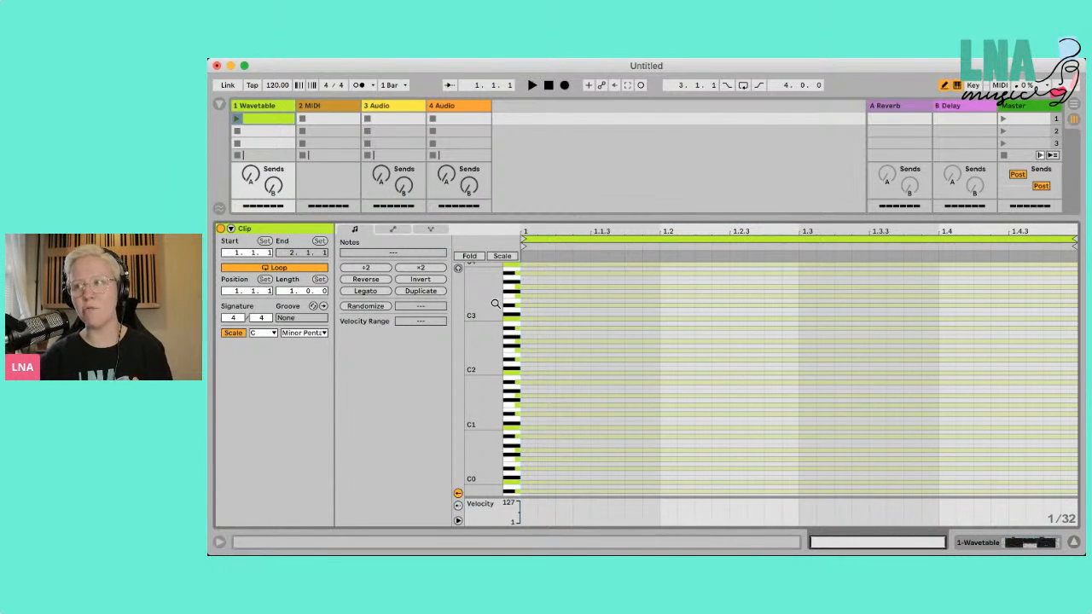
- Draw a 1/32 C2 note at the very start of the clip
scroll(554, 398, up, 3)
scroll(554, 399, down, 1)
scroll(554, 398, down, 3)
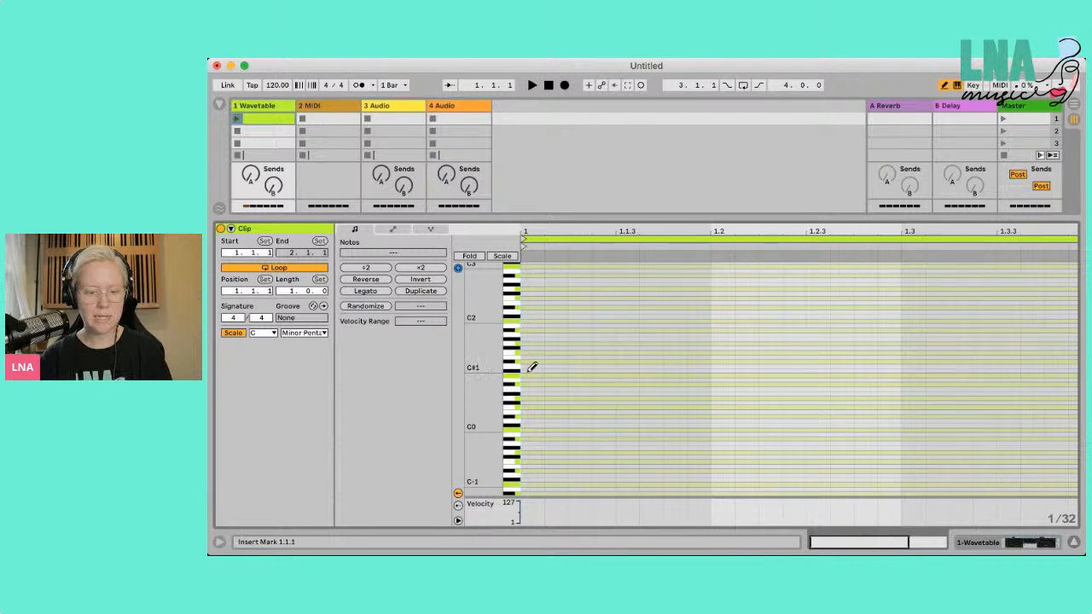
key(plus)
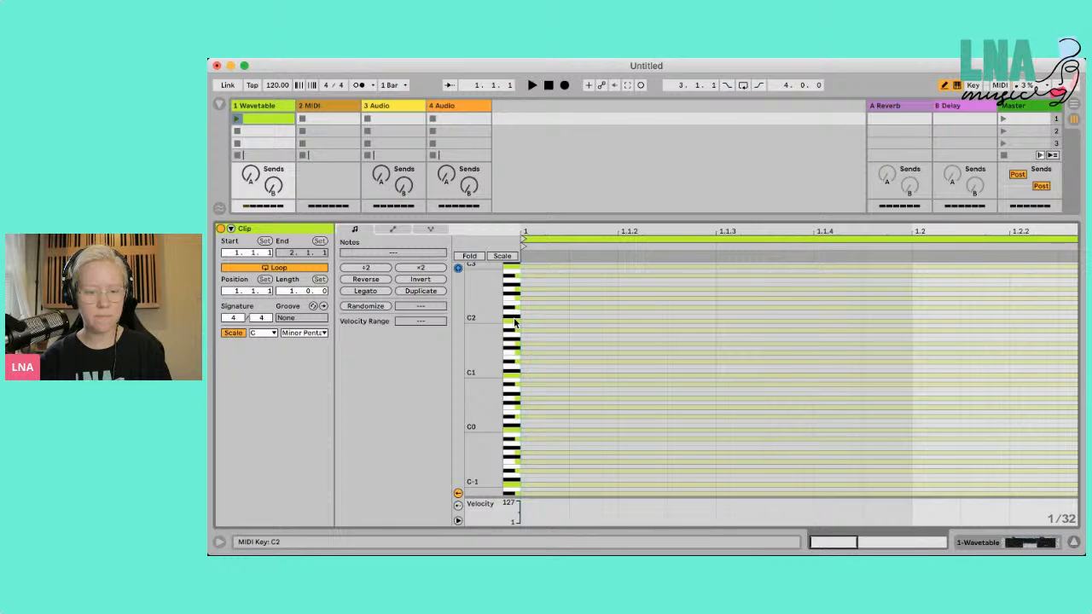
scroll(554, 317, up, 3)
scroll(554, 316, up, 5)
scroll(554, 317, left, 2)
click(551, 409)
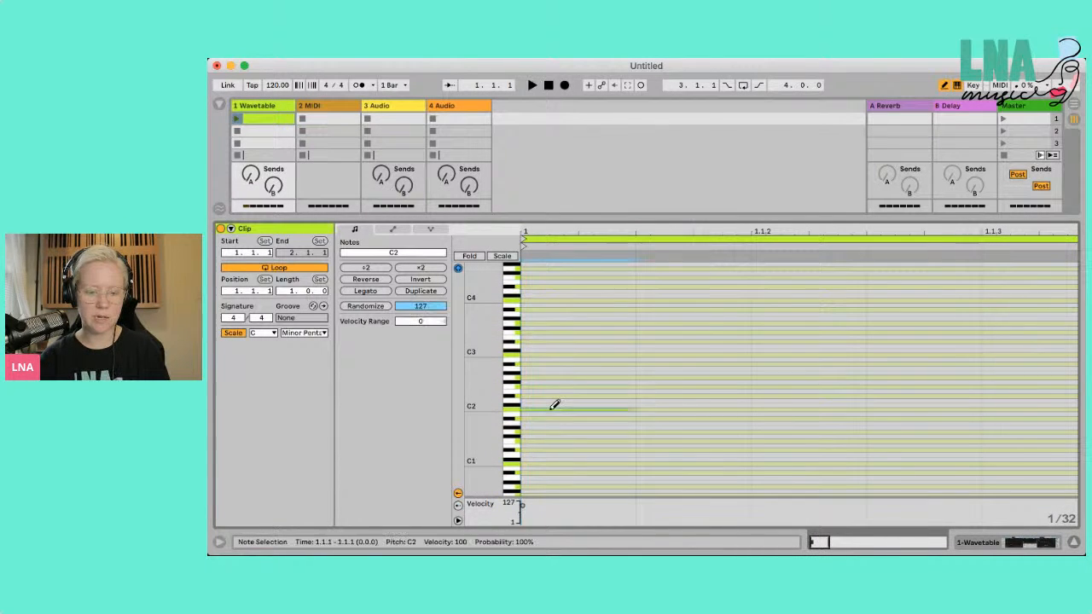
scroll(816, 396, down, 5)
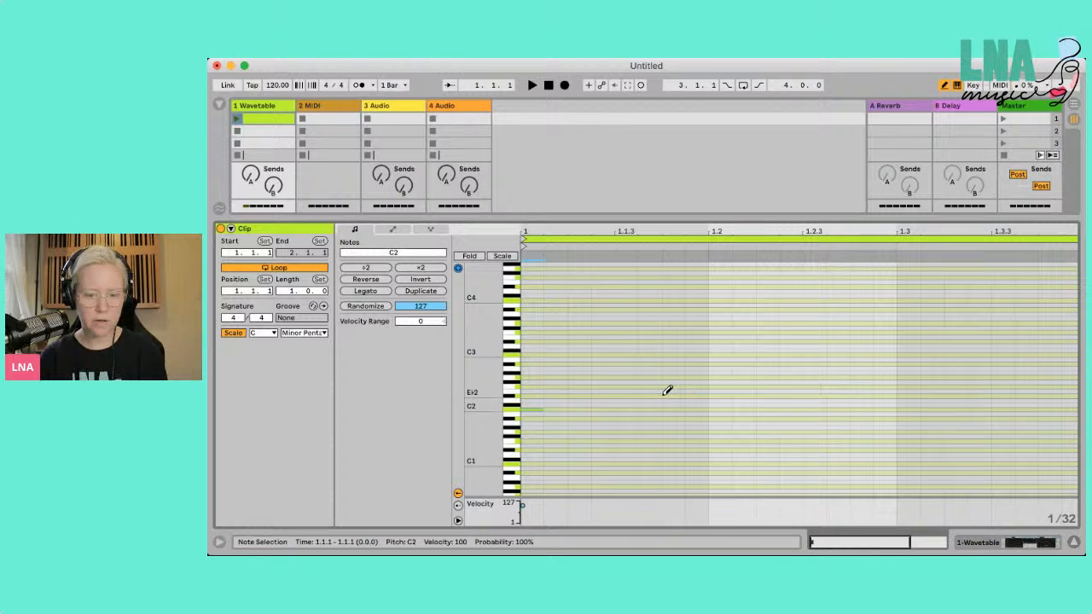
- Try a short C3 note in the first beat, launch the clip, and remove that note again
click(611, 348)
key(space)
key(space)
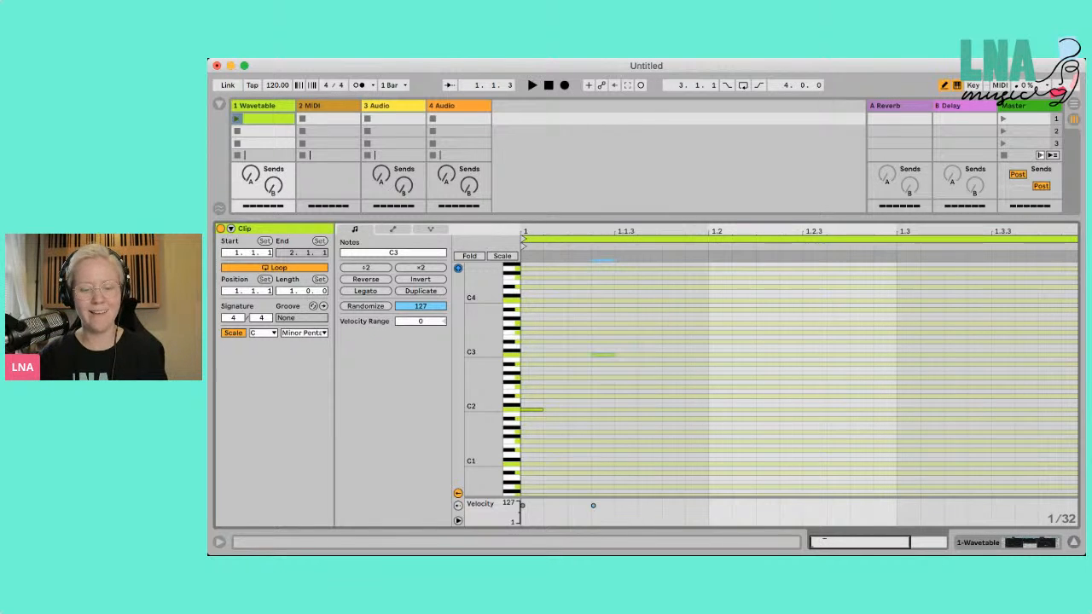
click(236, 119)
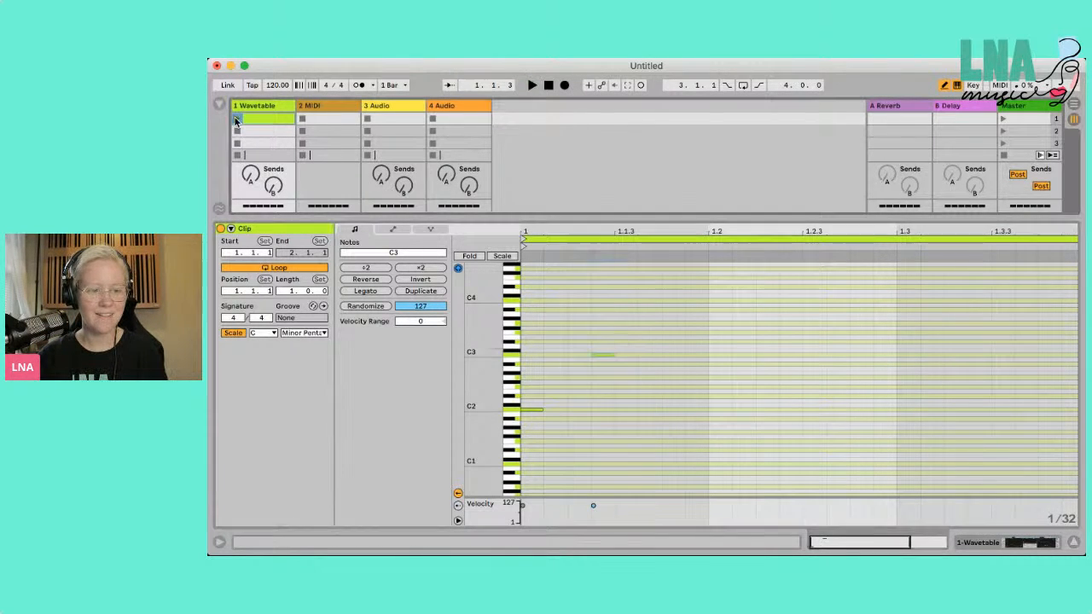
click(614, 349)
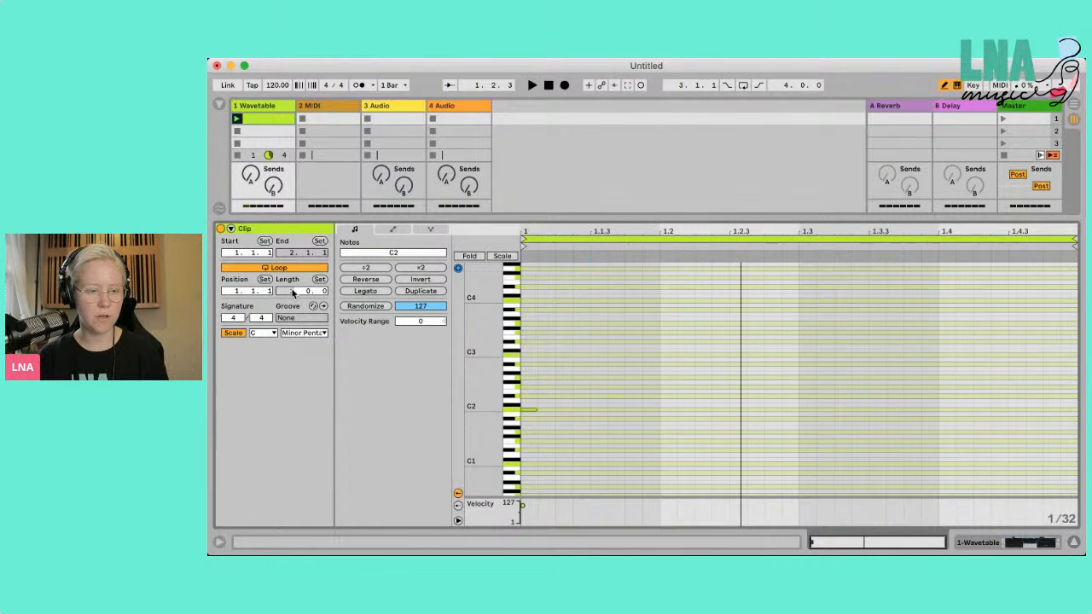
- Extend the clip's loop length to 2 bars and widen the note grid to 1/16
drag(293, 292, 292, 285)
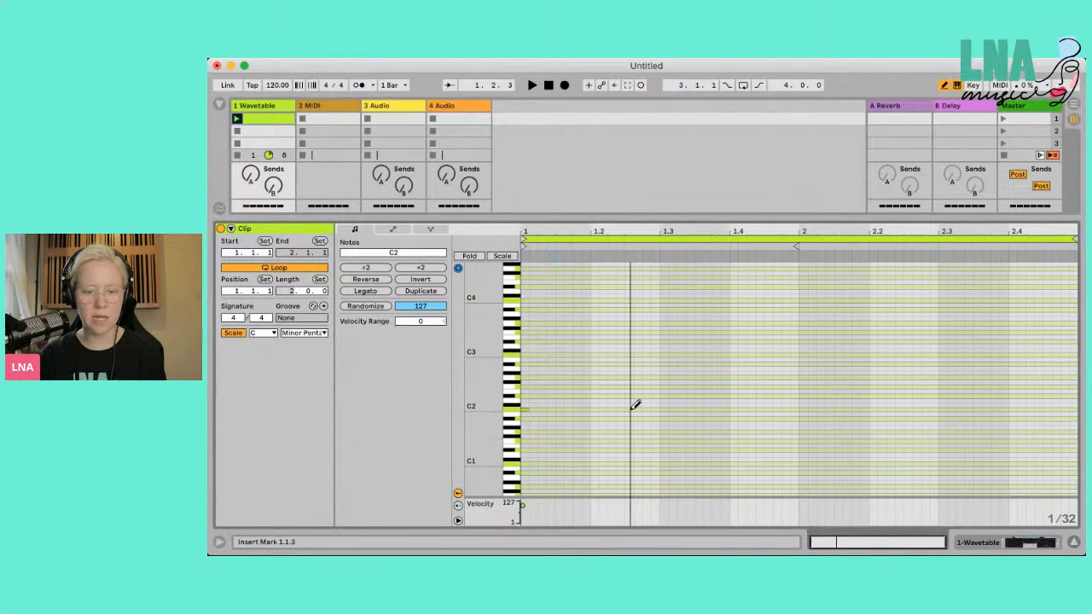
key(space)
key(space)
key(super+Tab)
key(super+2)
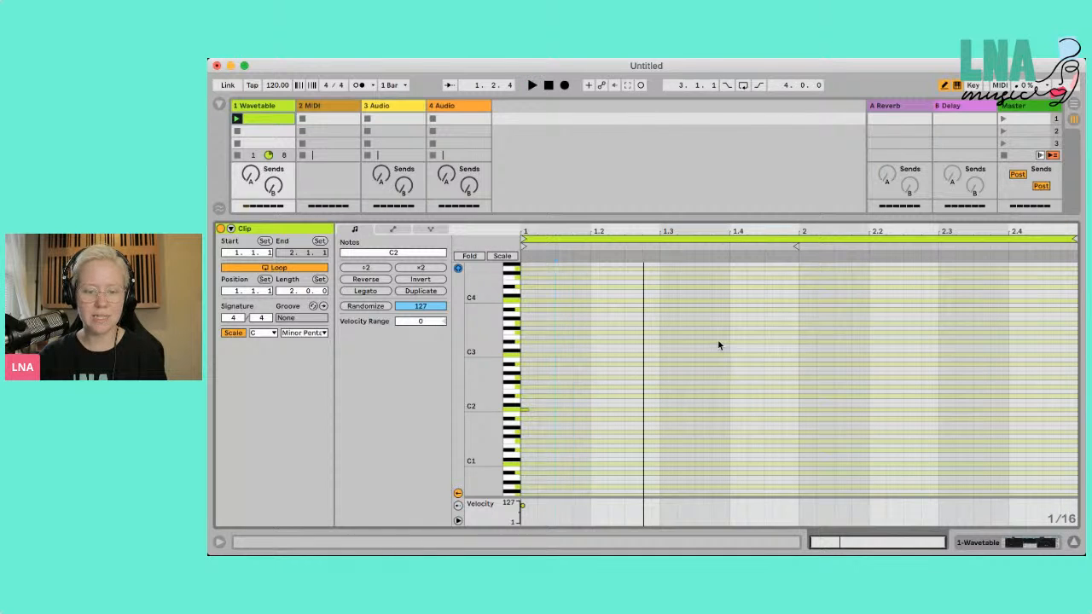
- Draw a 1/16 C3 note at 1.1.4 and play the clip briefly to hear it
key(space)
key(space)
click(587, 349)
key(space)
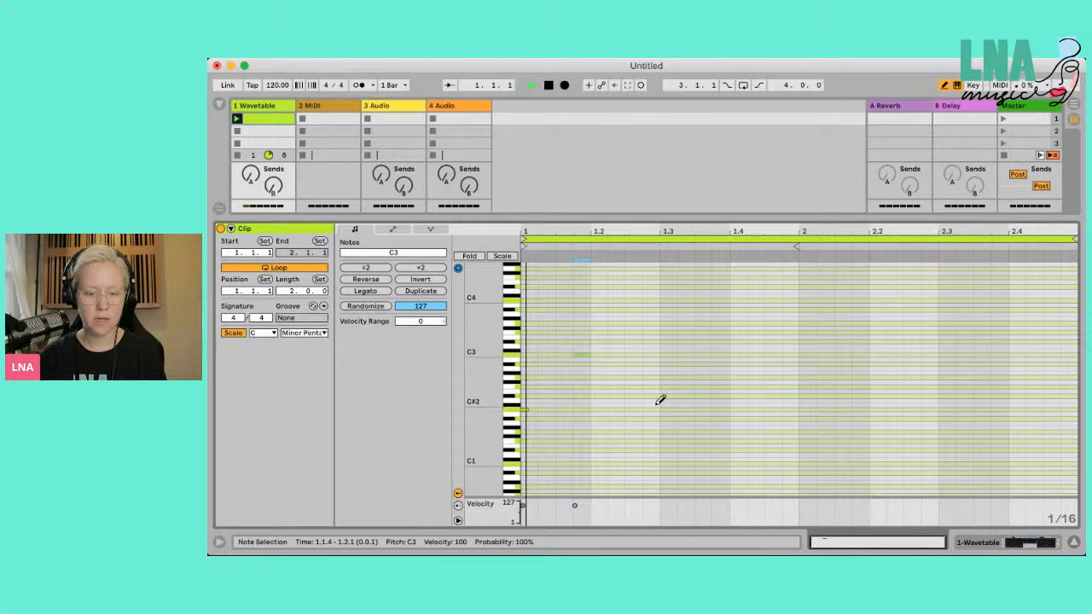
key(space)
- Select both notes, transpose them down one octave to C1 and C2, and play the clip to check the sound
drag(618, 429, 512, 327)
key(shift+Down)
key(space)
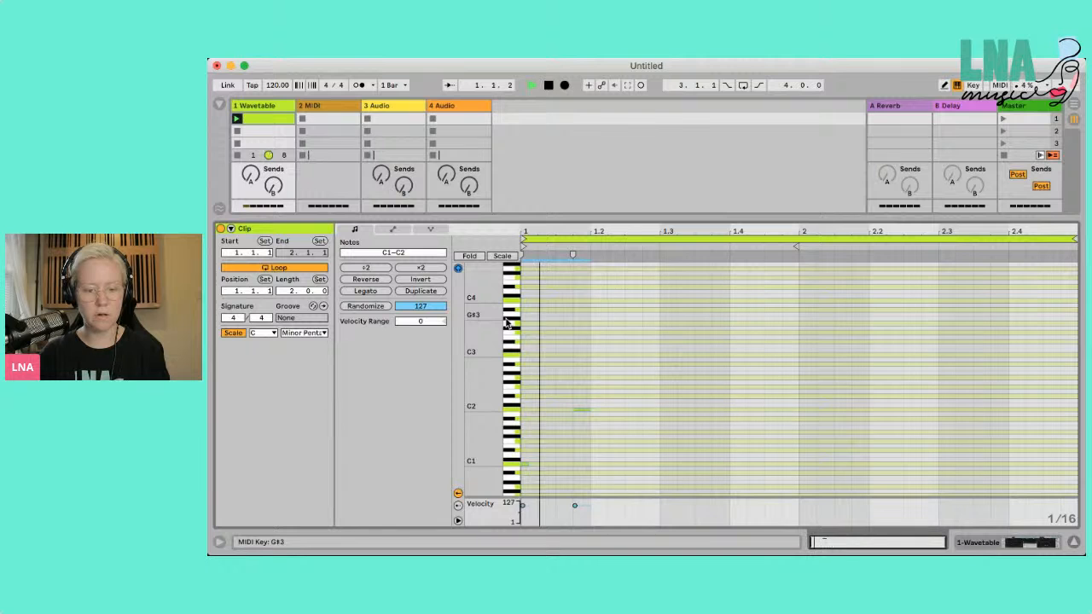
scroll(680, 417, up, 5)
scroll(680, 416, down, 5)
scroll(691, 413, down, 4)
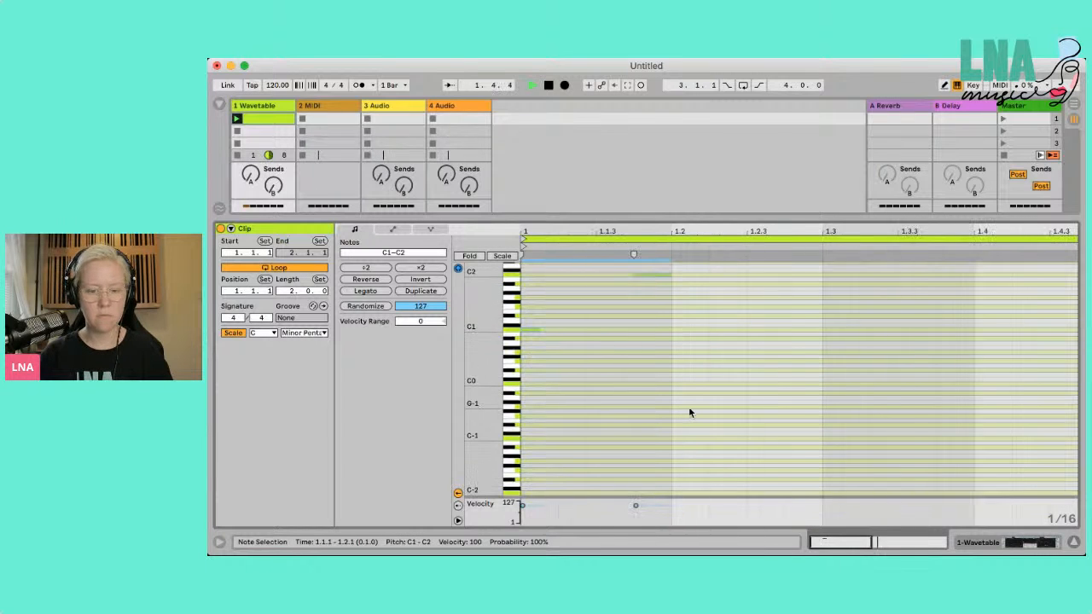
key(space)
- Re-enable draw mode and enlarge the clip's note editor further
key(b)
drag(658, 214, 724, 100)
scroll(687, 413, up, 6)
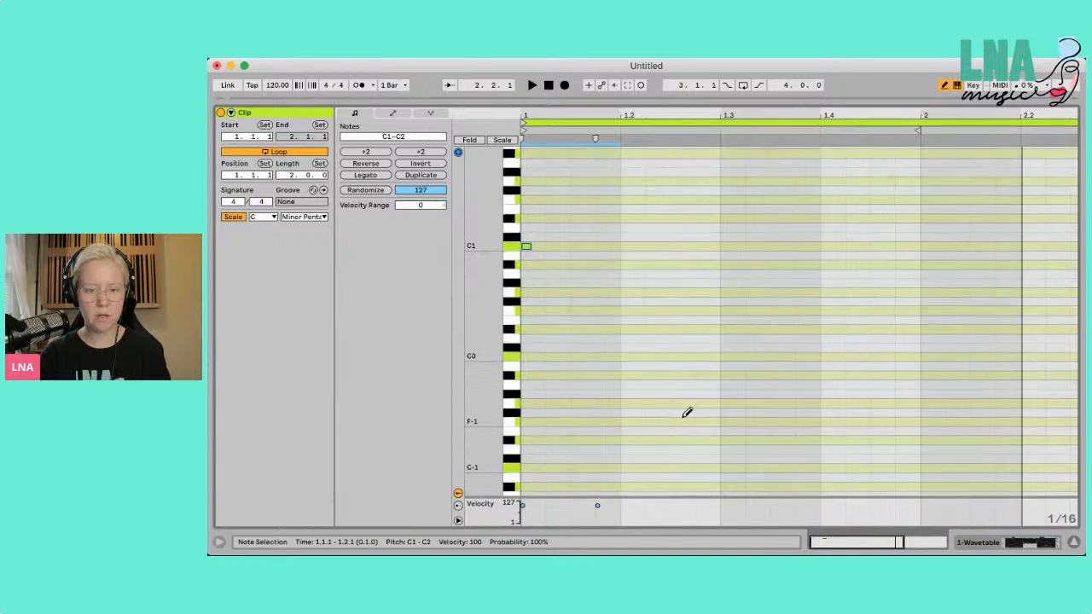
- Lengthen the C1 note at 1.1.1 to a full 1/16 and play the clip to check it
scroll(687, 413, up, 3)
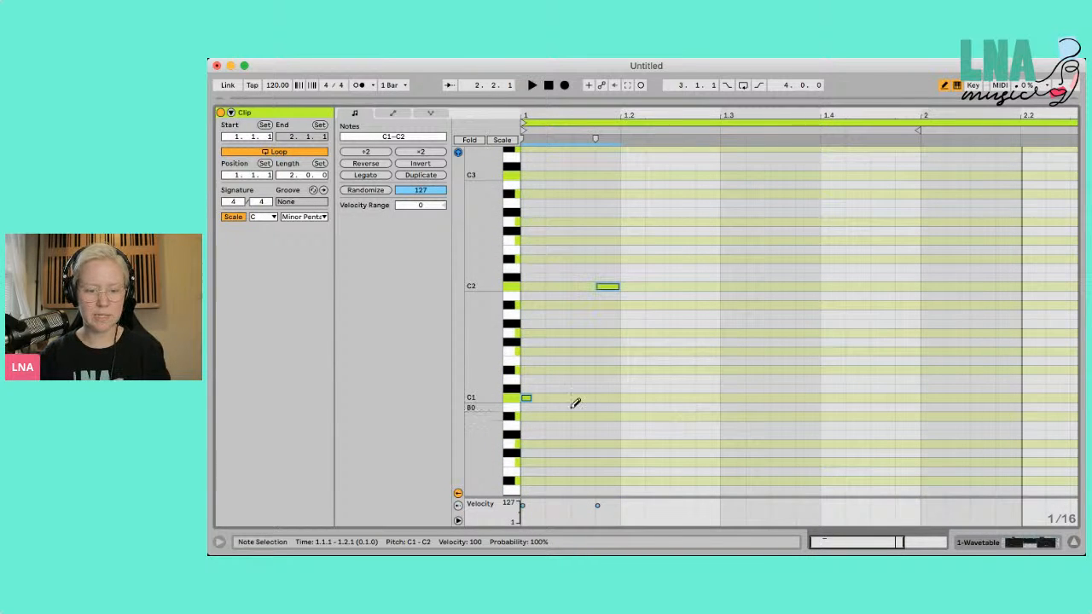
drag(530, 397, 542, 395)
key(space)
click(687, 397)
click(681, 397)
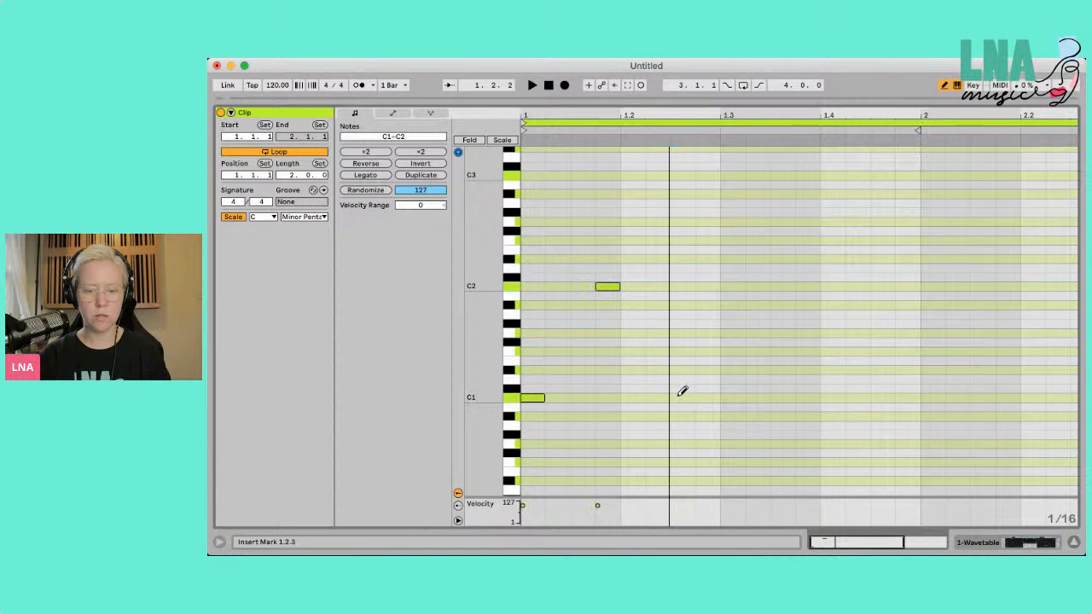
- Try the C2 note at 1.2.1, followed by 1/16 notes on C1 at 1.2.4 and C2 at 1.3.3
drag(609, 287, 634, 286)
key(space)
key(space)
click(708, 397)
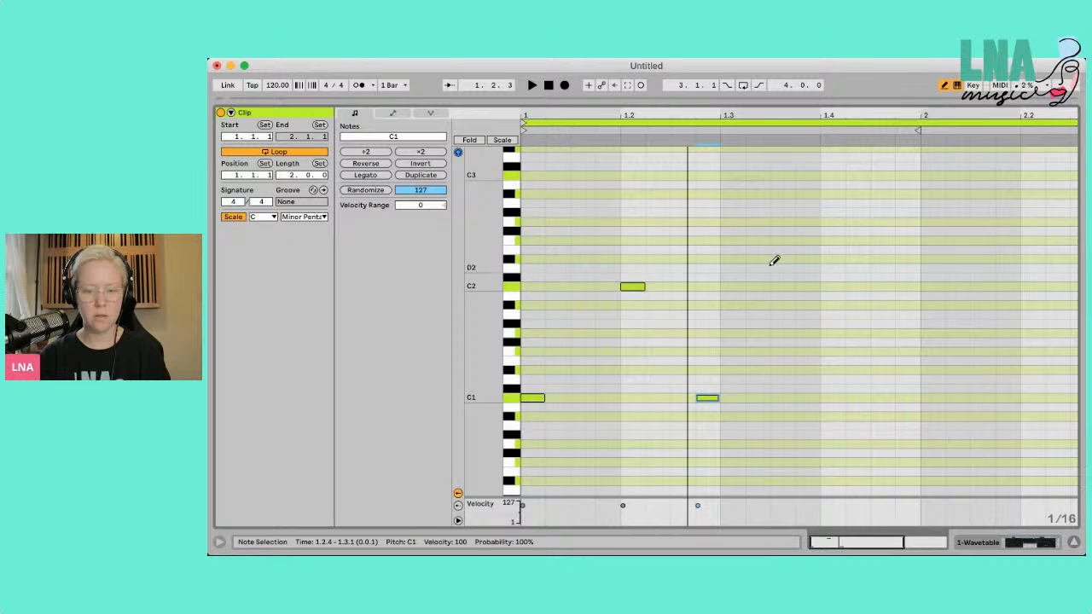
click(709, 396)
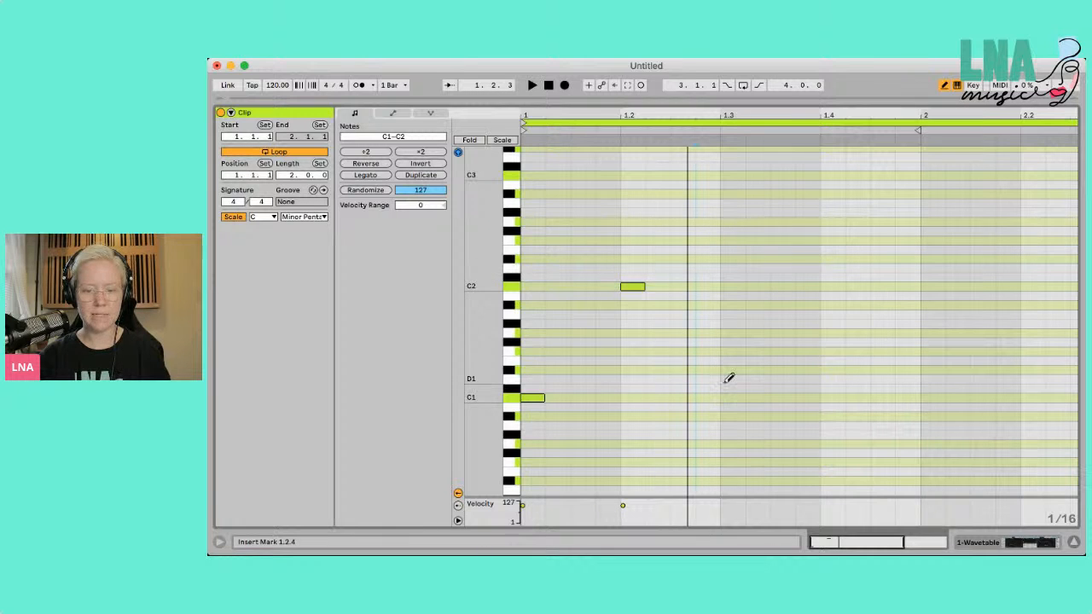
click(709, 396)
click(783, 286)
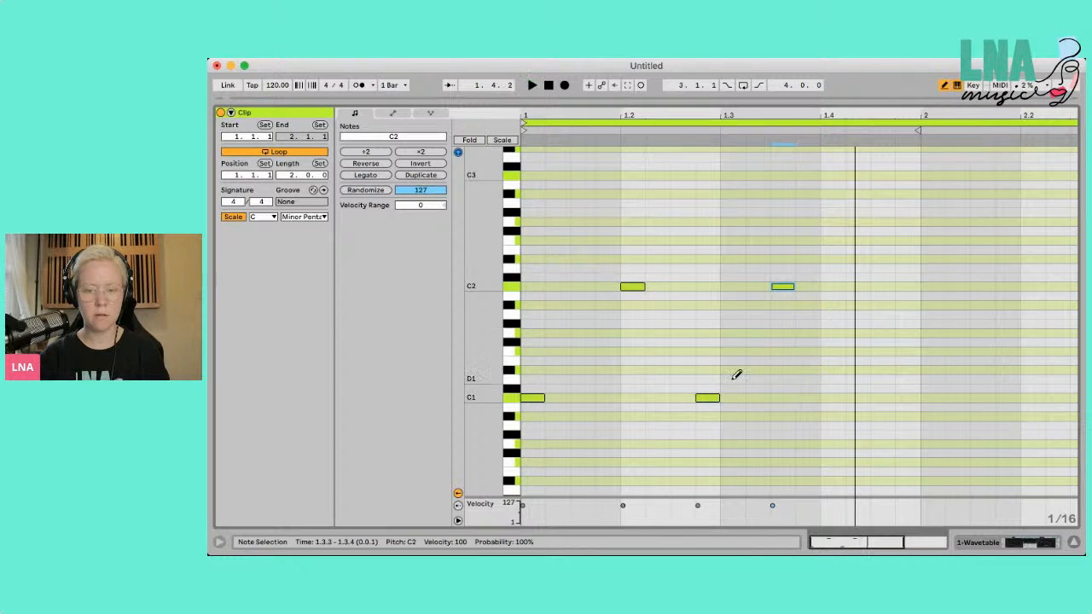
- Delete the notes at 1.2.4 and 1.3.3 and move the remaining C2 note back to 1.1.4
click(709, 397)
click(782, 287)
drag(635, 285, 609, 284)
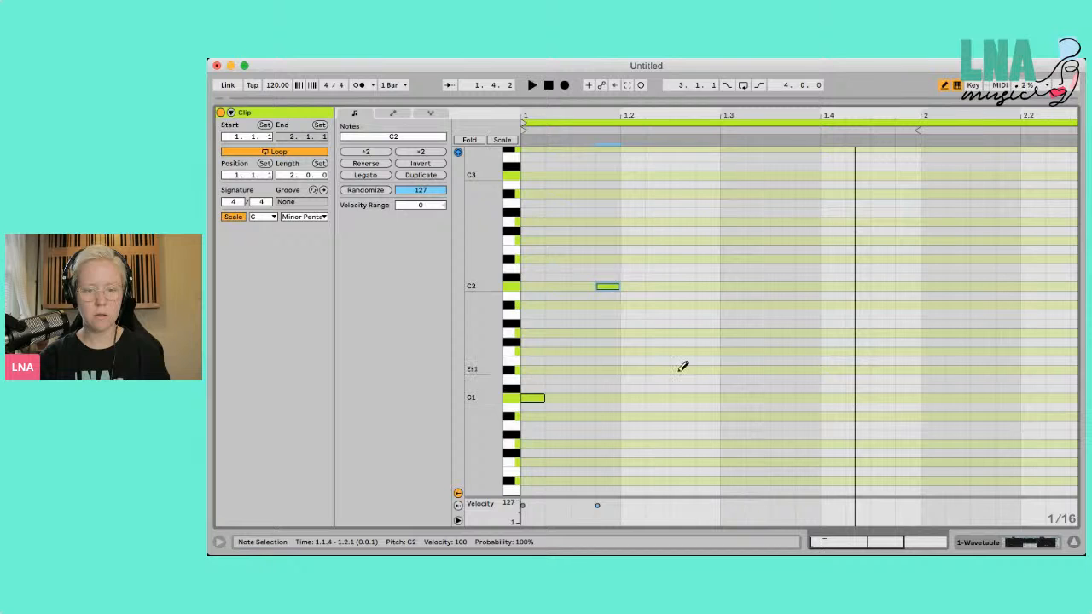
- Draw 1/16 notes on C1 at 1.2.3, C2 at 1.3.3, F1 at 1.4.3 and E♭1 at 1.4.4, and play the clip
click(683, 398)
click(783, 286)
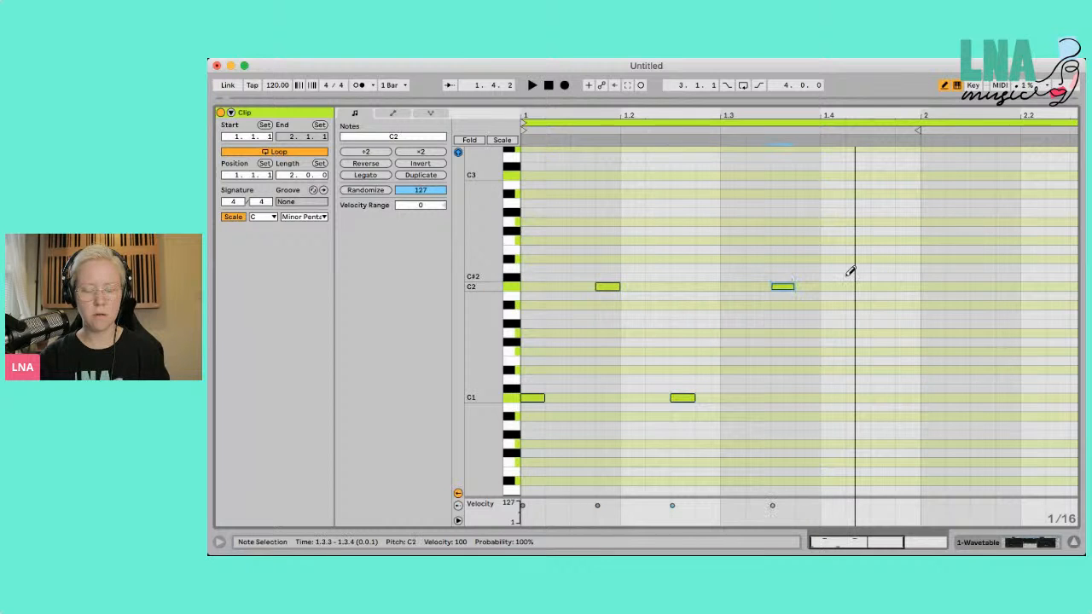
click(883, 352)
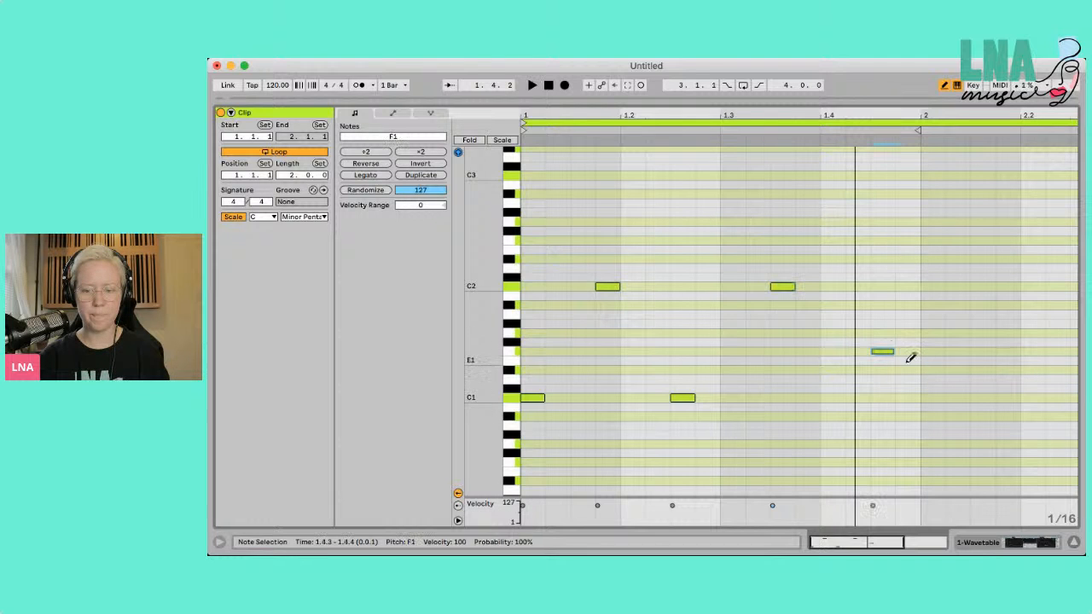
click(908, 369)
key(space)
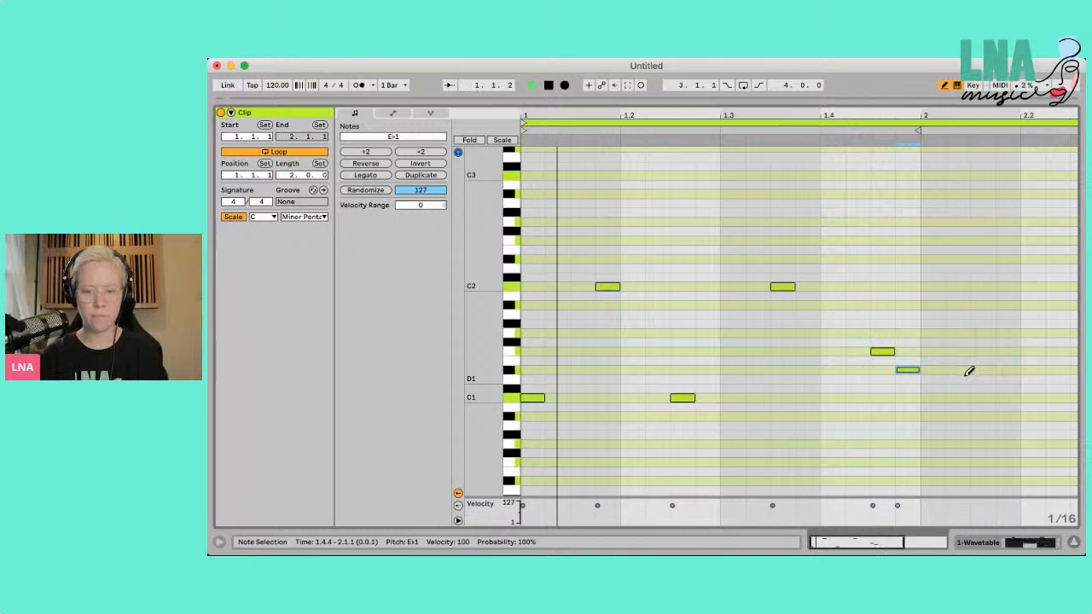
key(space)
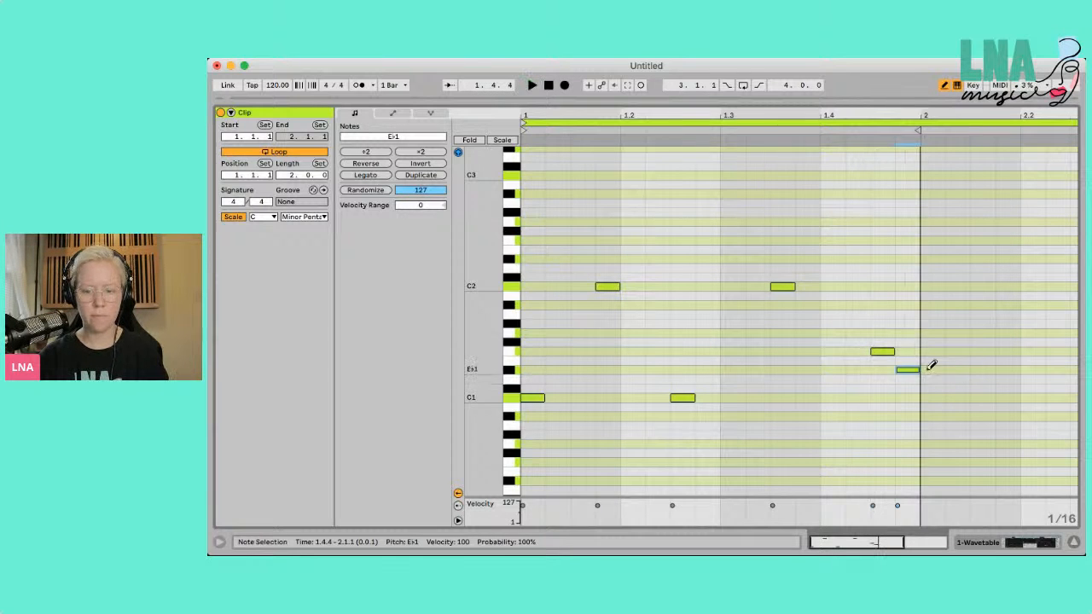
- Raise the note at 1.4.4 to F1 and play the clip to hear the change
drag(916, 367, 914, 350)
key(space)
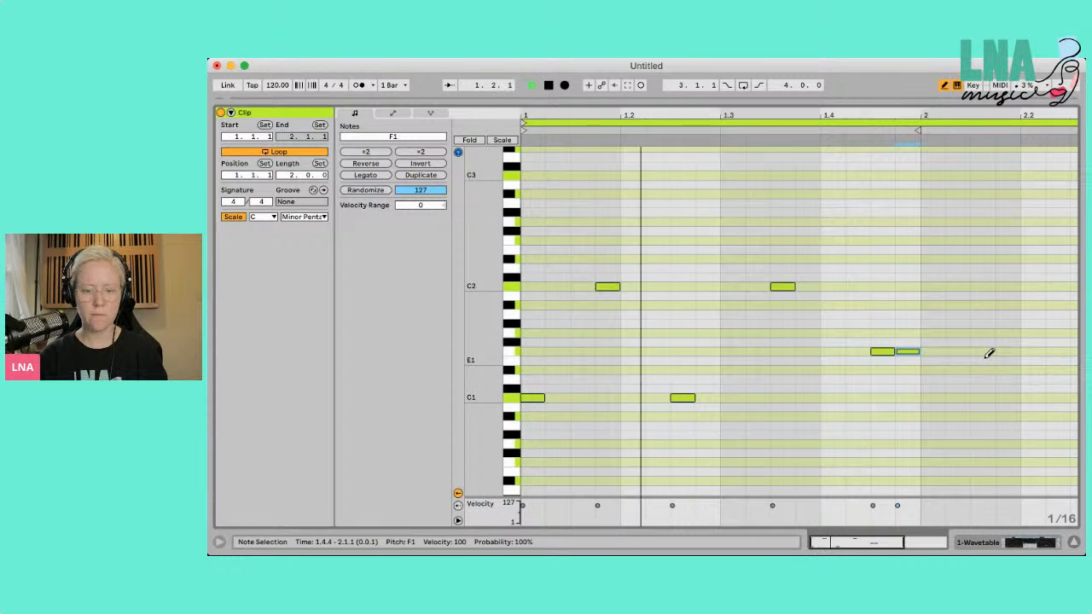
key(minus)
key(space)
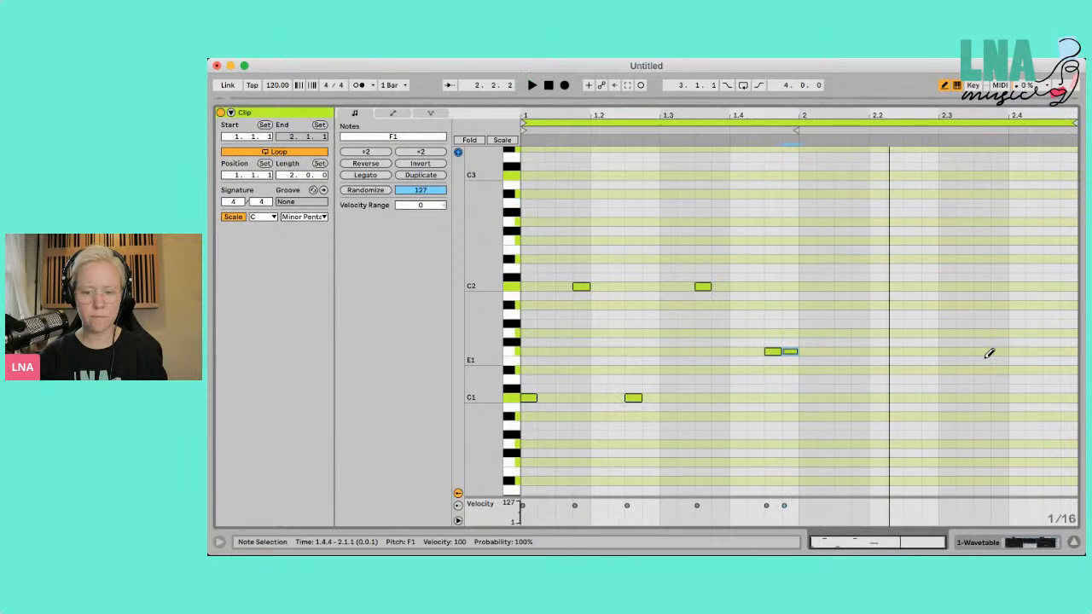
- Try G1 and B♭1 at the start of bar 2, and settle on a 1/16 E♭1 note at 2.1.1
click(810, 333)
click(810, 331)
click(807, 305)
click(807, 305)
key(space)
key(space)
click(807, 369)
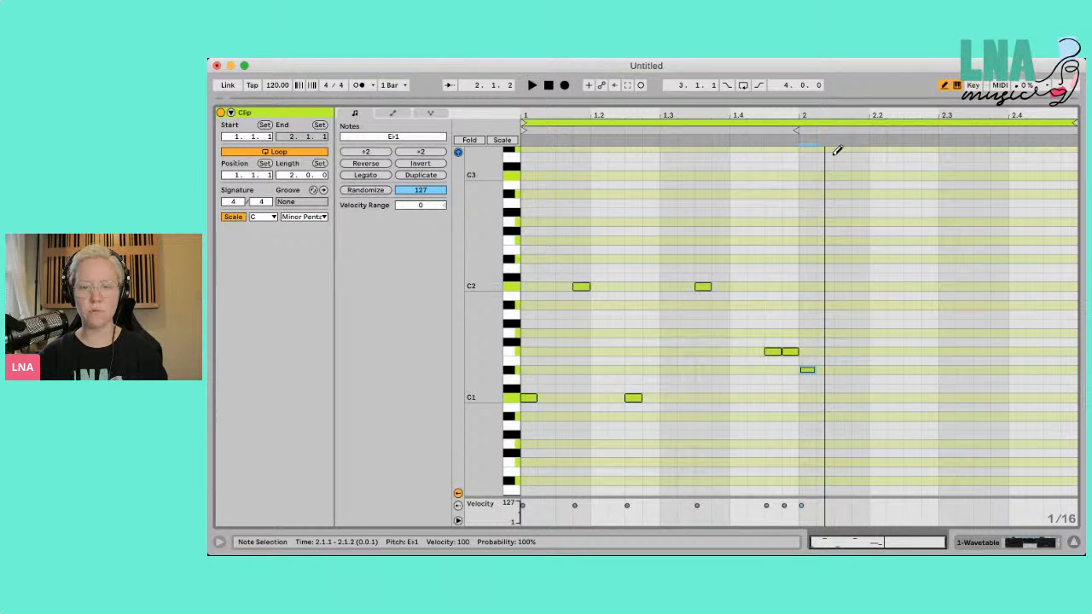
- Shrink the clip's note editor to reveal the session mixer and play the clip
drag(759, 106, 755, 320)
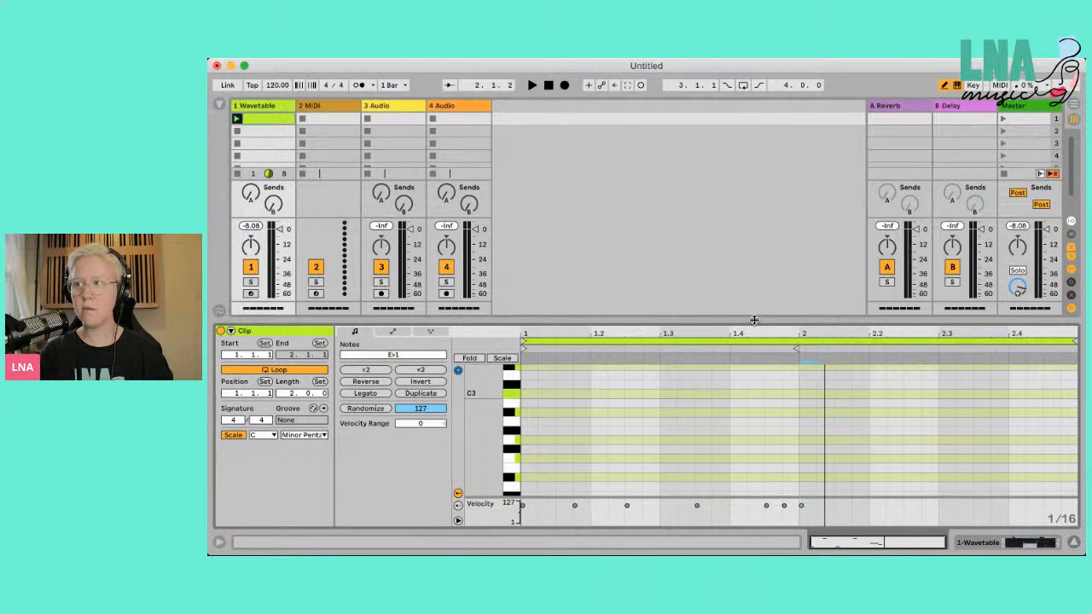
key(super+Tab)
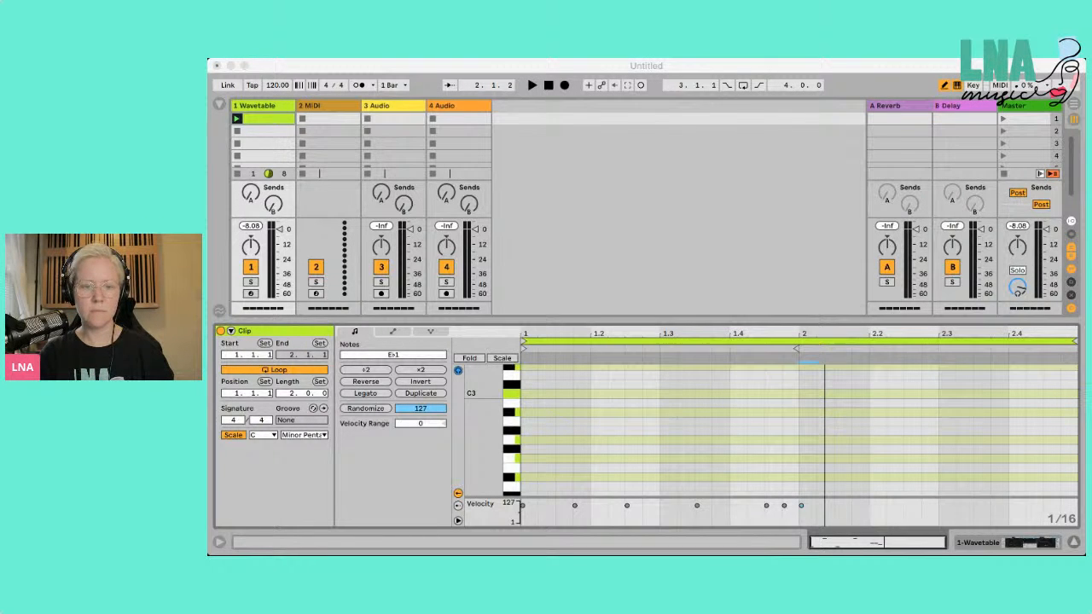
key(super+Tab)
key(space)
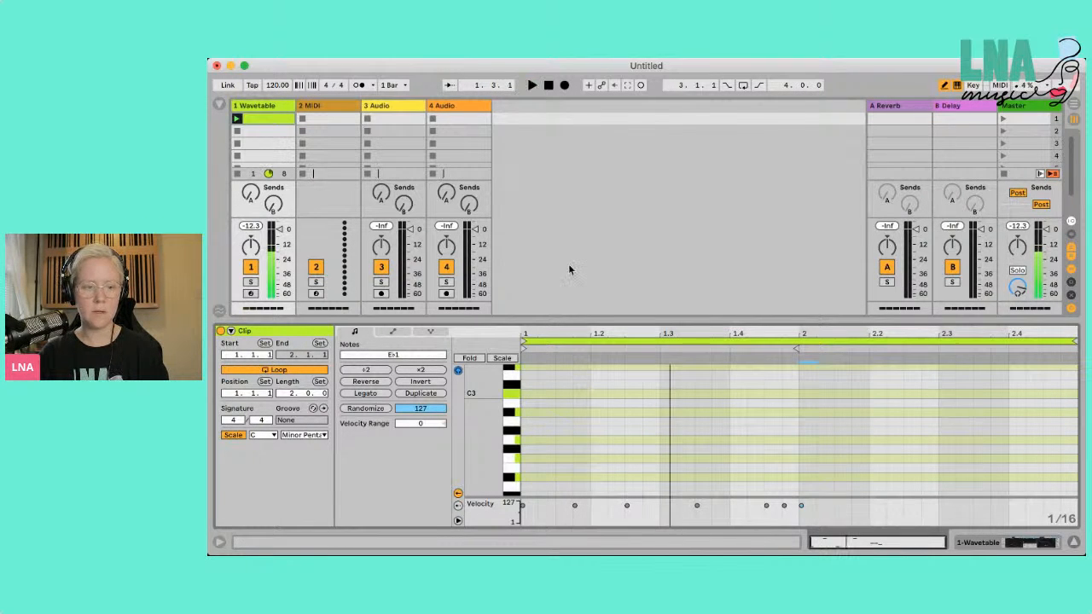
- Shorten the clip's loop length to 1 bar and listen to it repeat
click(696, 343)
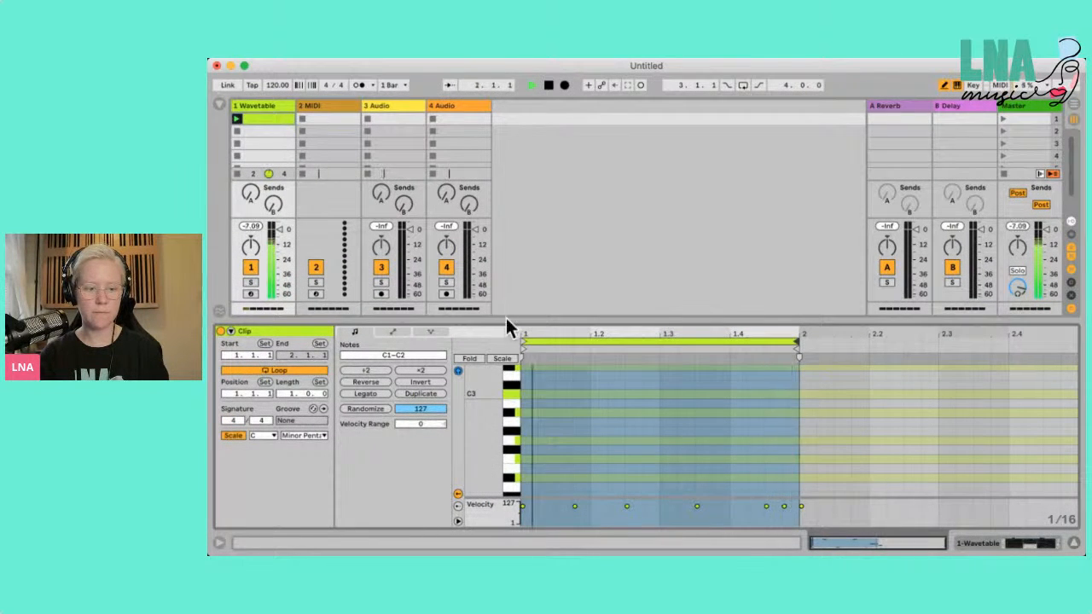
key(space)
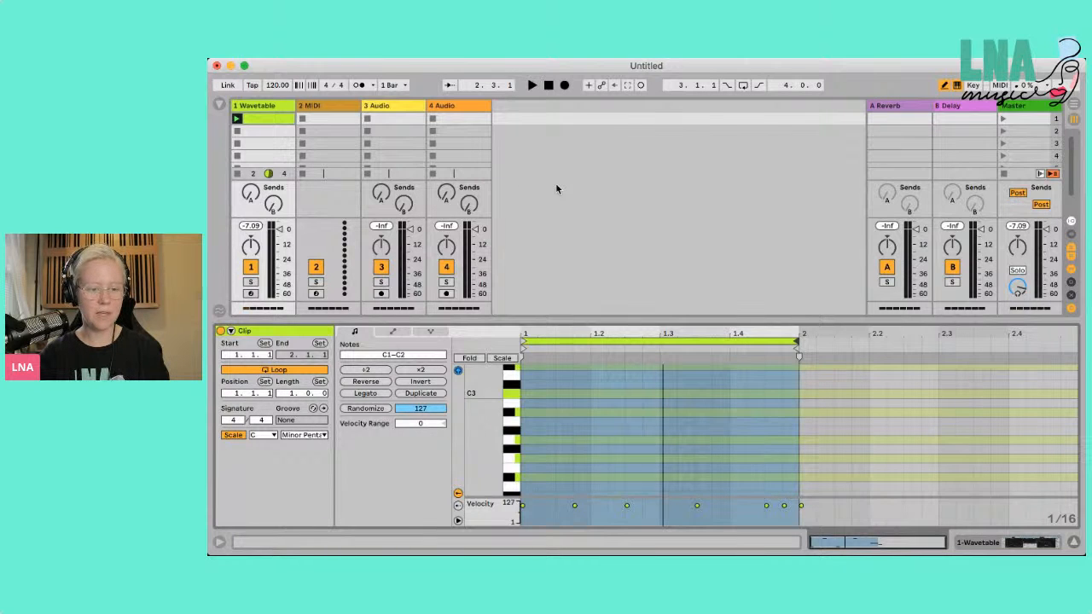
key(super+Tab)
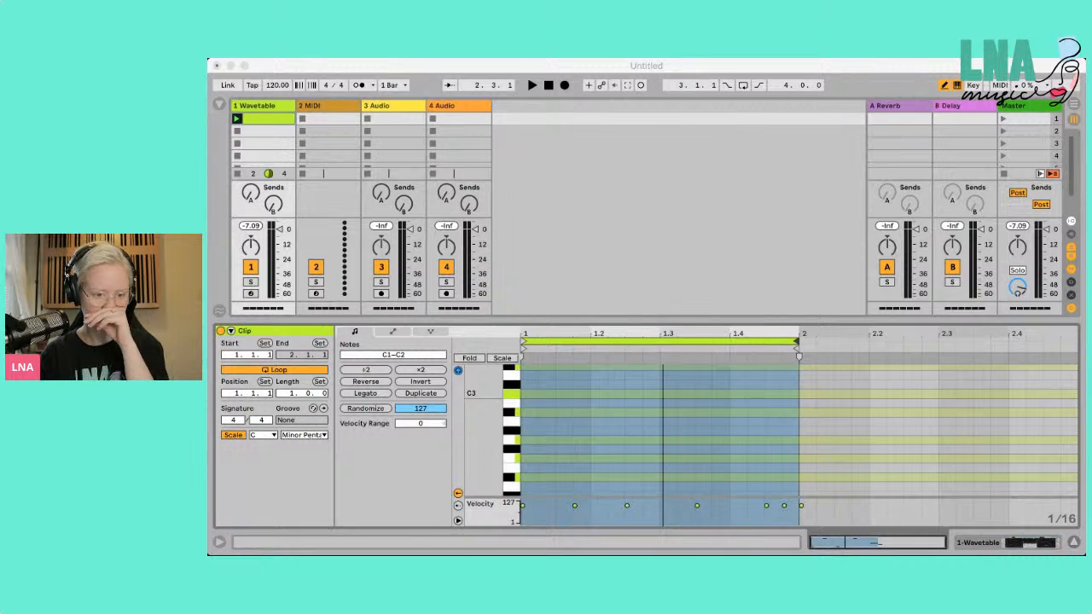
click(1016, 453)
key(space)
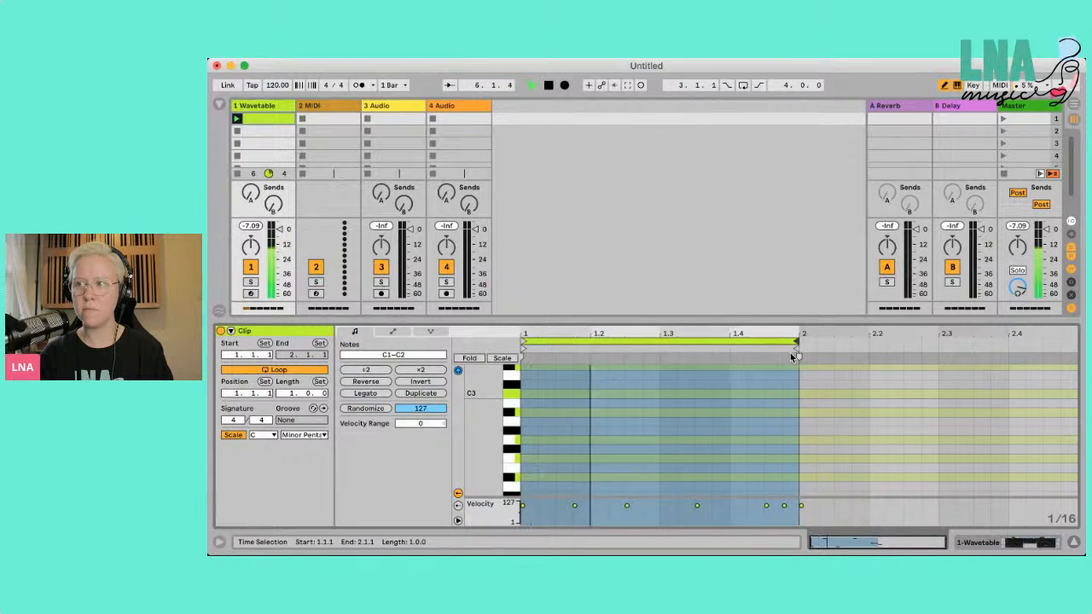
key(space)
- Extend the clip's loop length to 2 bars and play it to review the notes drawn so far
mouse_move(798, 352)
mouse_down()
mouse_move(1065, 352)
mouse_move(987, 352)
mouse_move(1002, 371)
mouse_move(991, 361)
mouse_up()
key(space)
scroll(732, 396, down, 3)
scroll(730, 398, down, 5)
scroll(732, 395, up, 1)
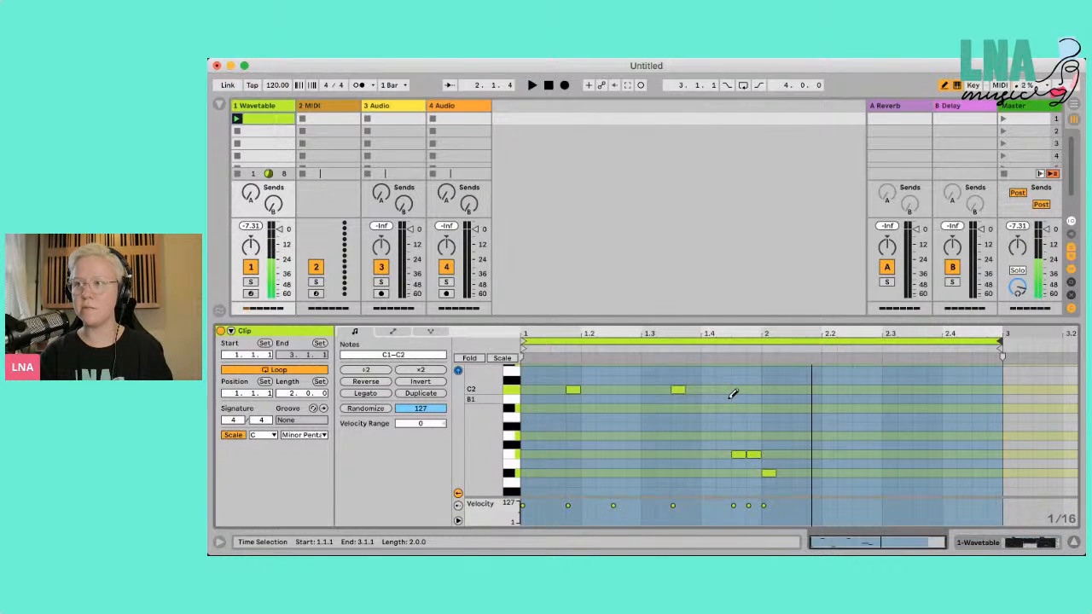
scroll(733, 395, down, 2)
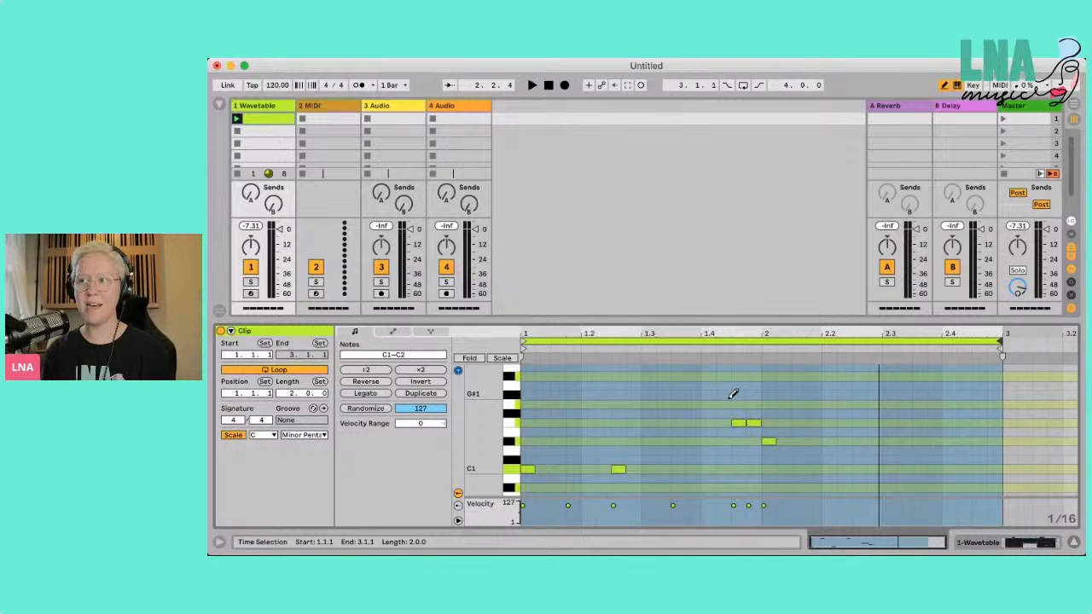
scroll(800, 410, down, 2)
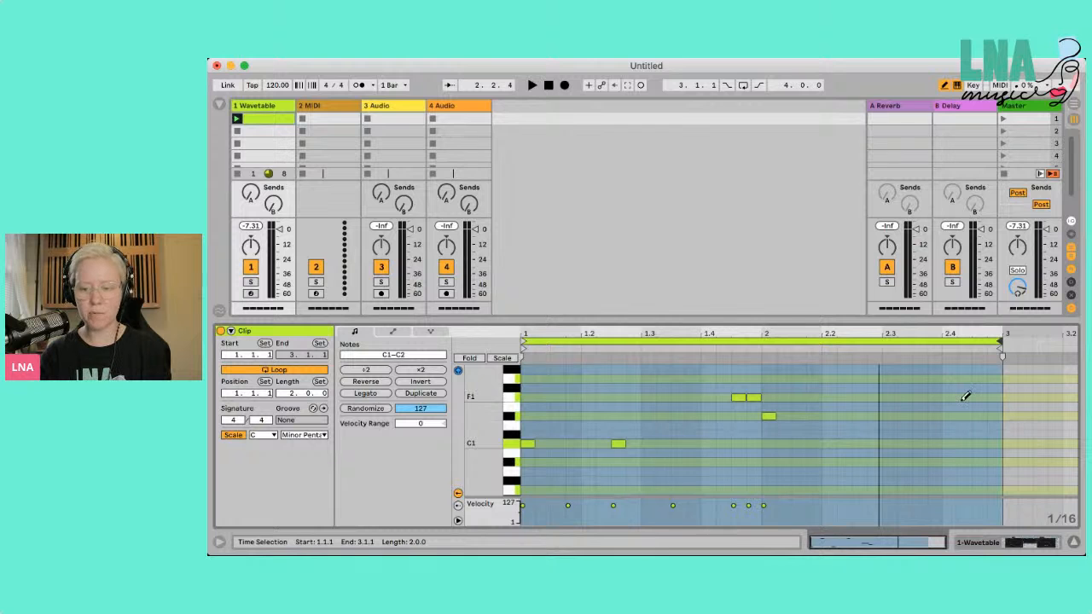
- Extend the clip's loop length to 3 bars and enlarge the note editor
mouse_move(1001, 341)
mouse_down()
mouse_move(1080, 342)
mouse_move(994, 343)
mouse_up()
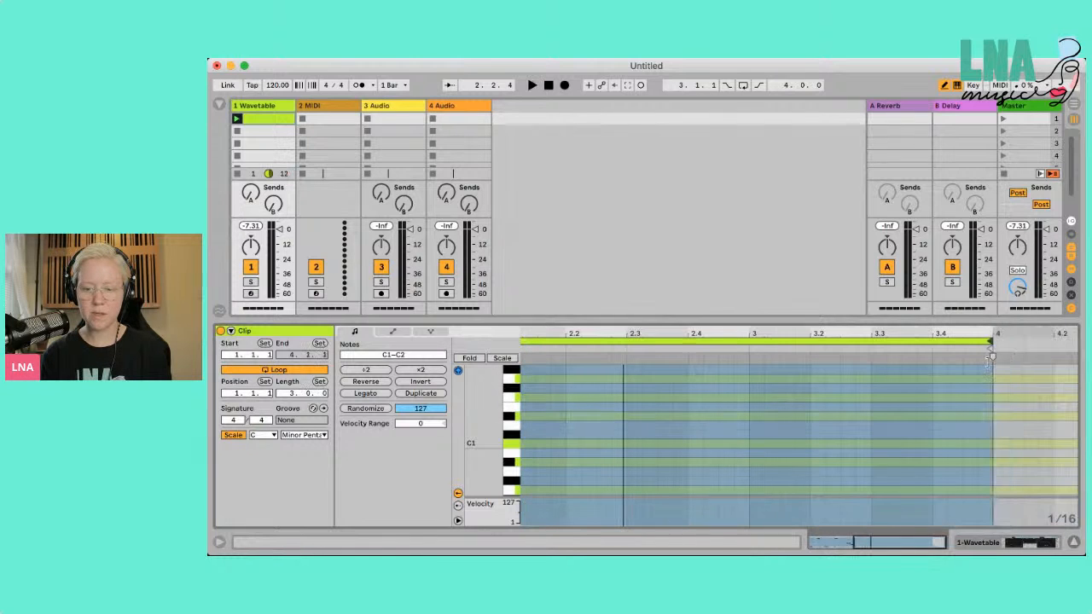
scroll(677, 445, down, 2)
scroll(677, 445, left, 5)
scroll(677, 445, up, 3)
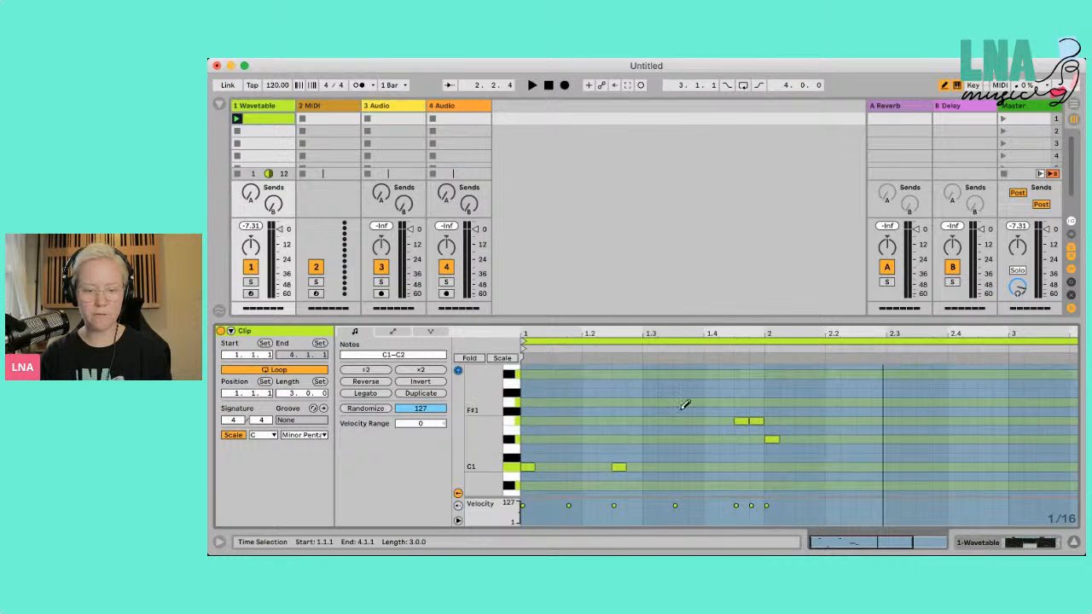
drag(654, 321, 663, 244)
scroll(707, 430, up, 5)
- Draw 1/16 notes on E♭2 at 2.1.4, E♭1 at 2.2.3 and E♭2 at 2.3.3, playing the clip to check them
key(space)
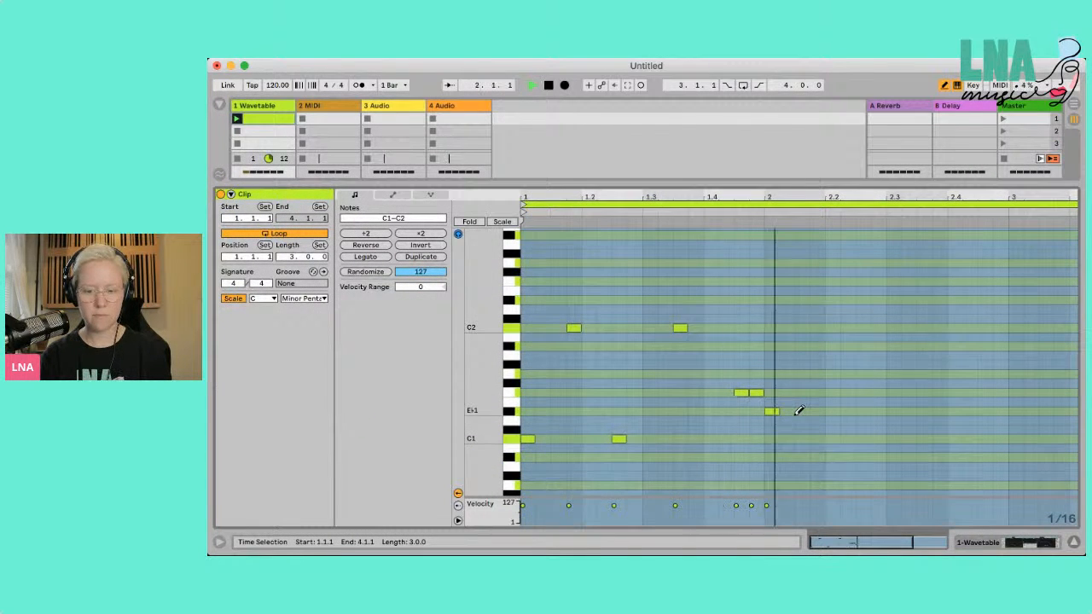
click(819, 300)
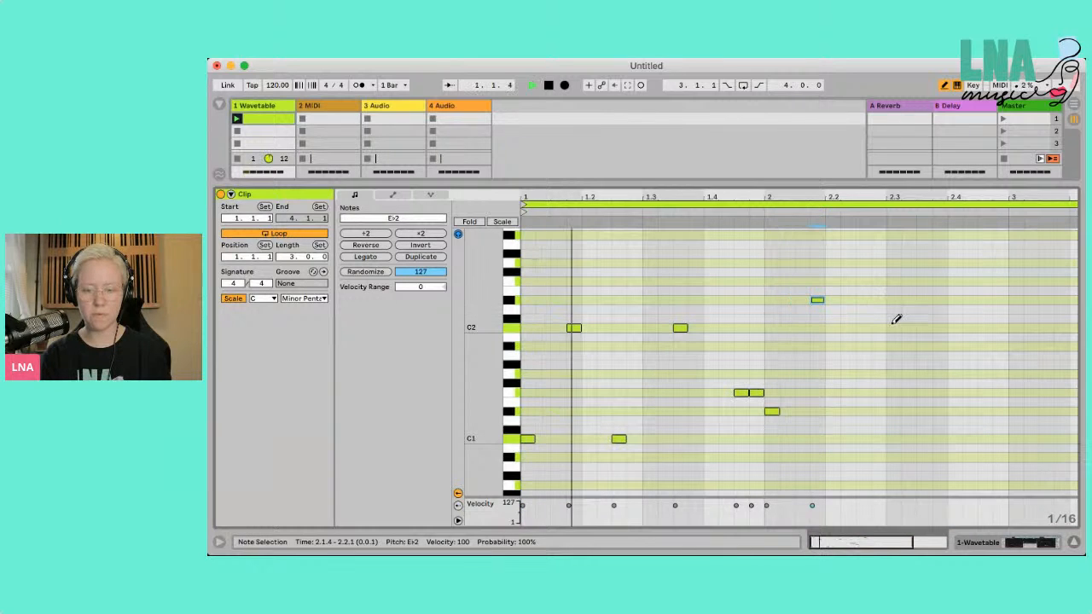
key(space)
click(864, 410)
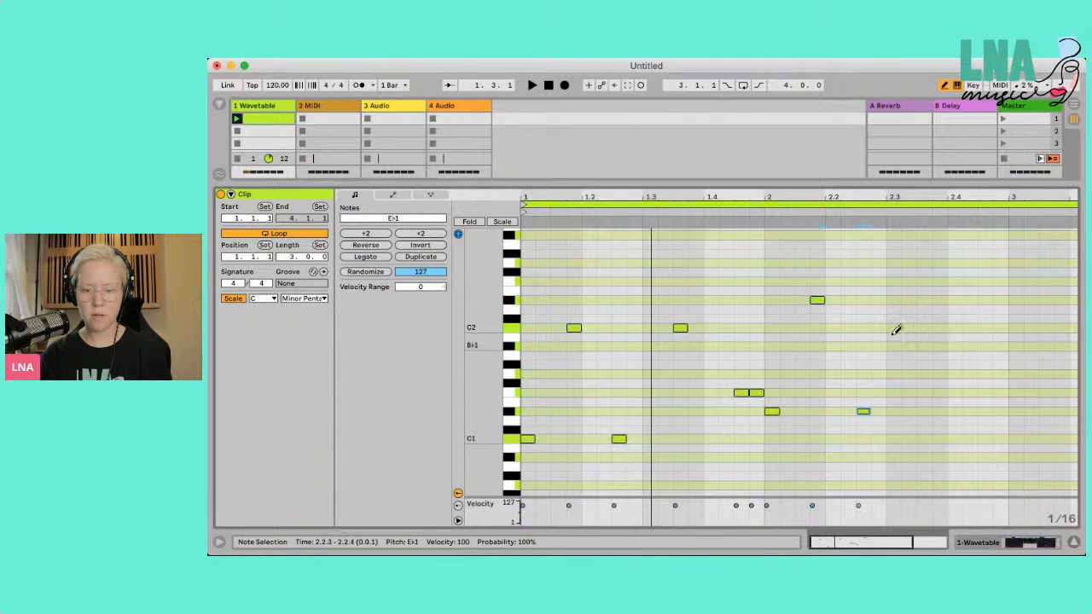
click(925, 300)
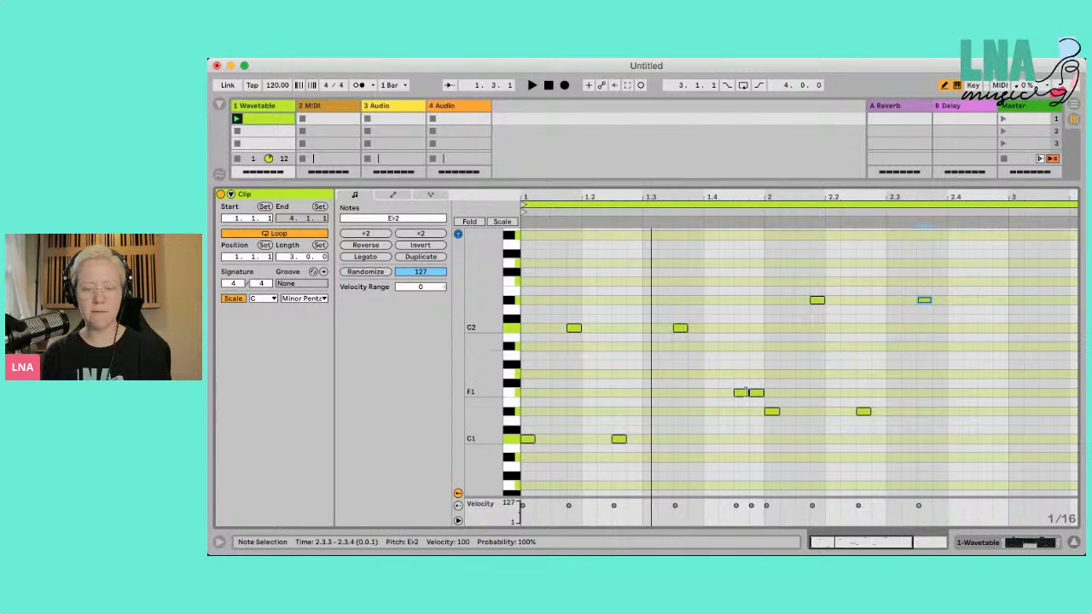
key(space)
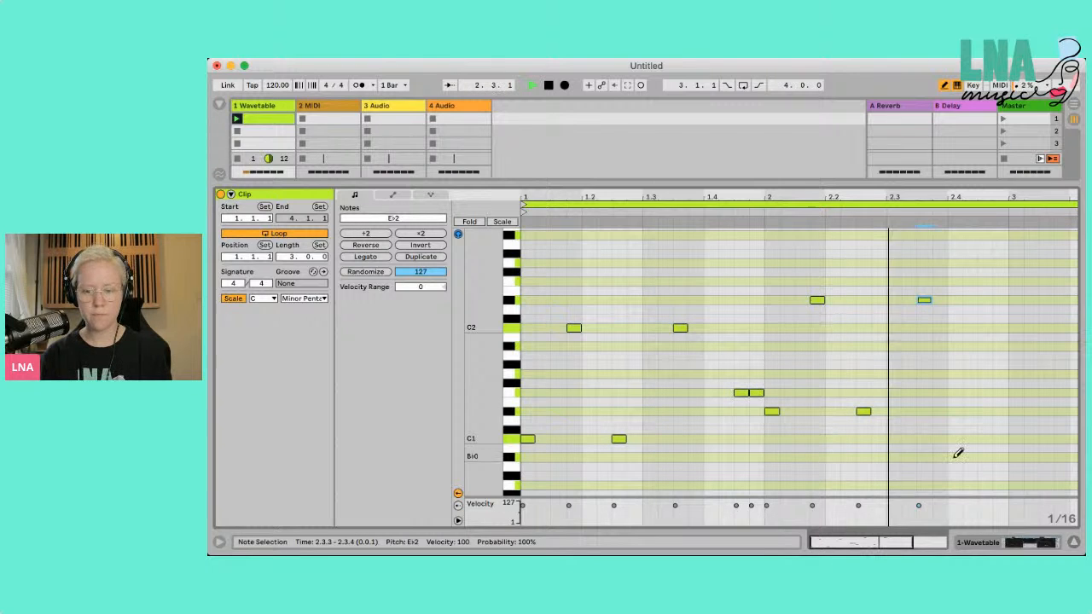
key(space)
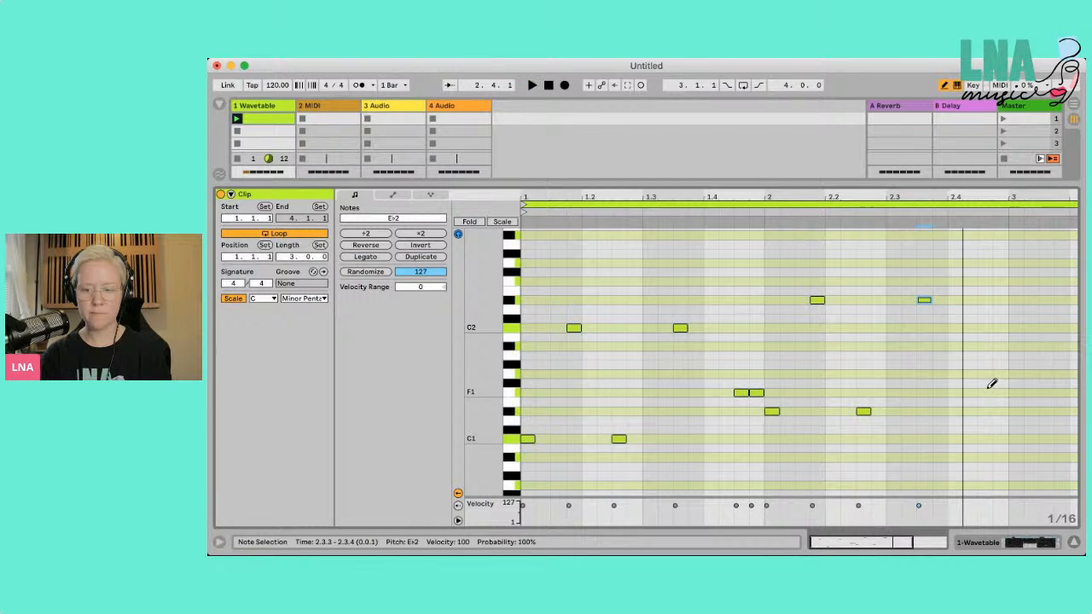
- Try two 1/16 C2 notes at 2.4.3 and 2.4.4 and play the clip
drag(987, 342, 992, 324)
click(1004, 328)
key(space)
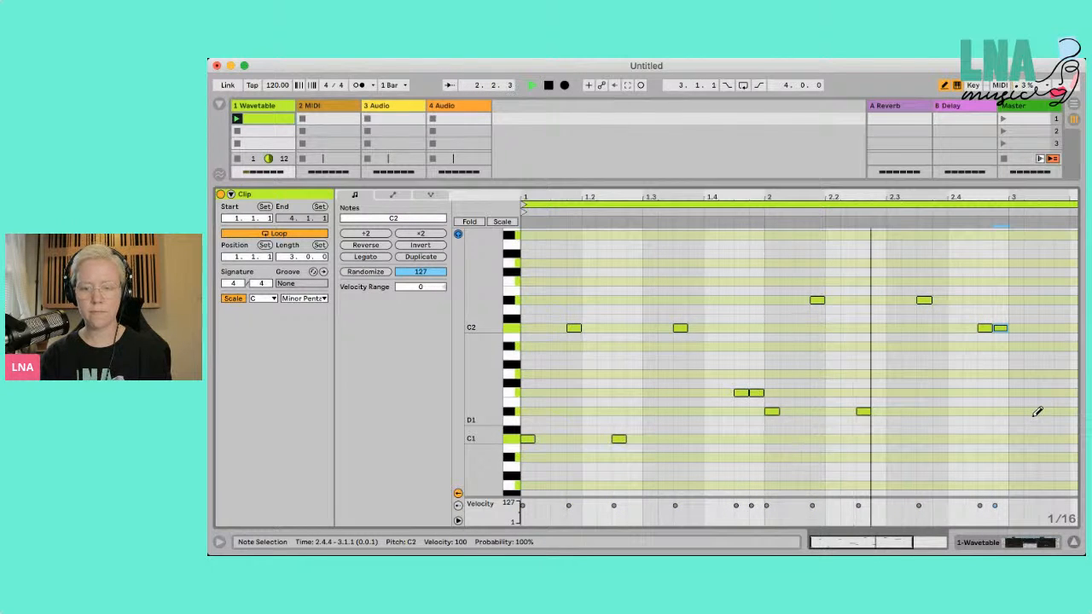
- Replace the two C2 notes at 2.4.3 and 2.4.4 with 1/16 F1 notes and play the clip to check them
click(986, 328)
click(1000, 328)
click(986, 393)
click(1000, 392)
key(space)
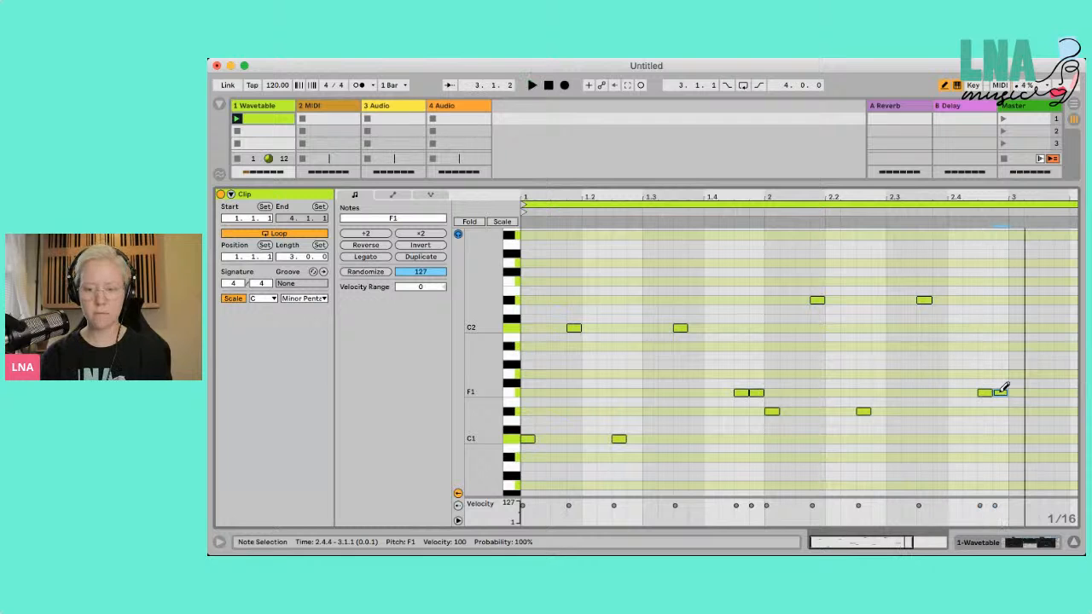
scroll(1022, 368, down, 3)
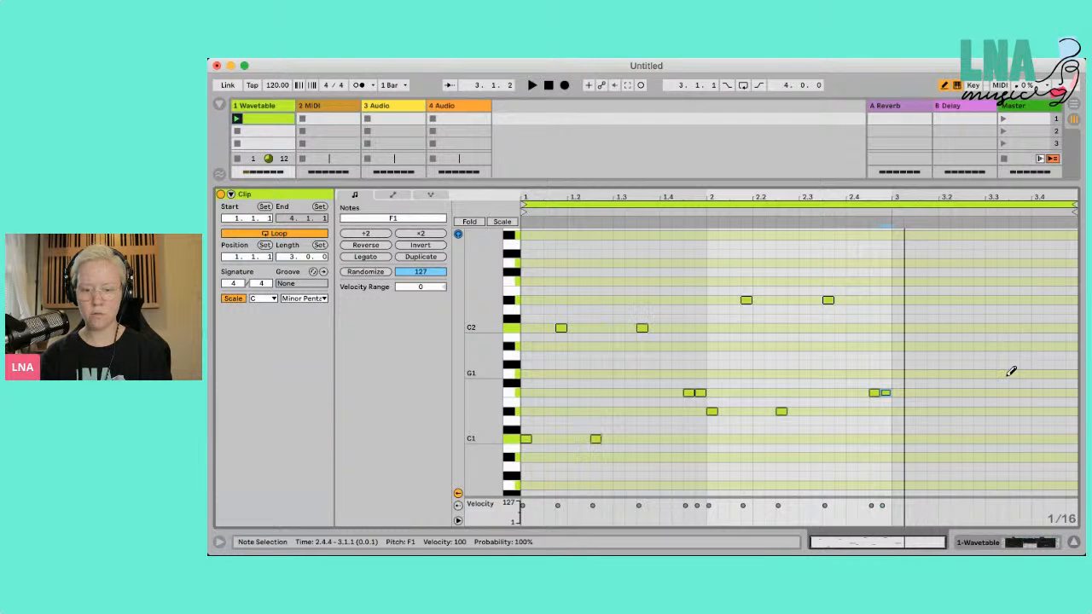
scroll(921, 427, down, 2)
key(space)
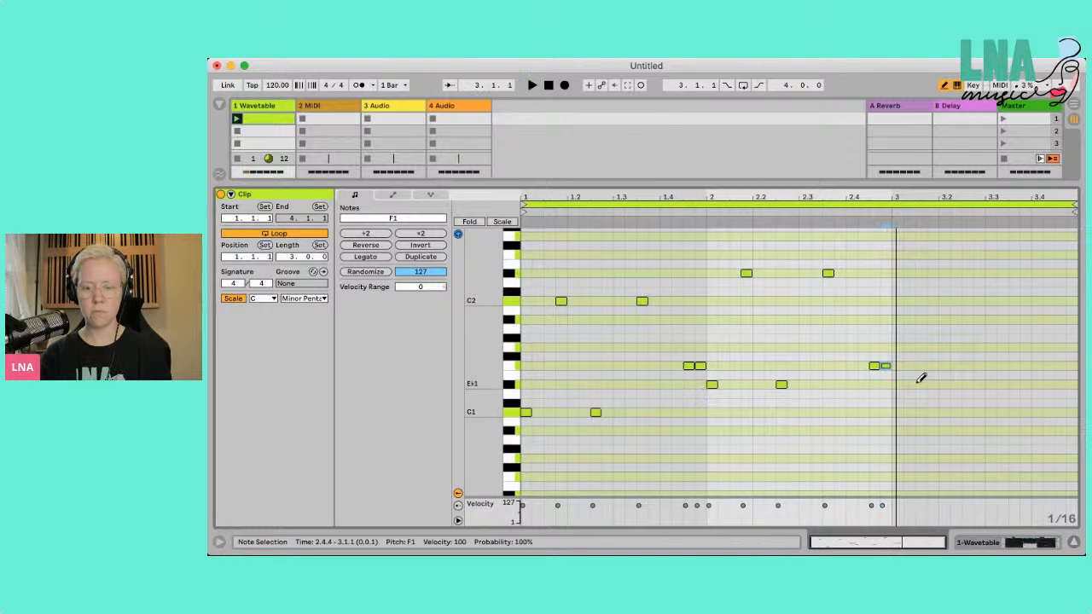
- Draw 1/16 notes on B♭0 at 3.1.1 and 3.2.3, B♭1 at 3.1.4 and 3.3.3, and F1 at 3.4.3 and 3.4.4
click(897, 430)
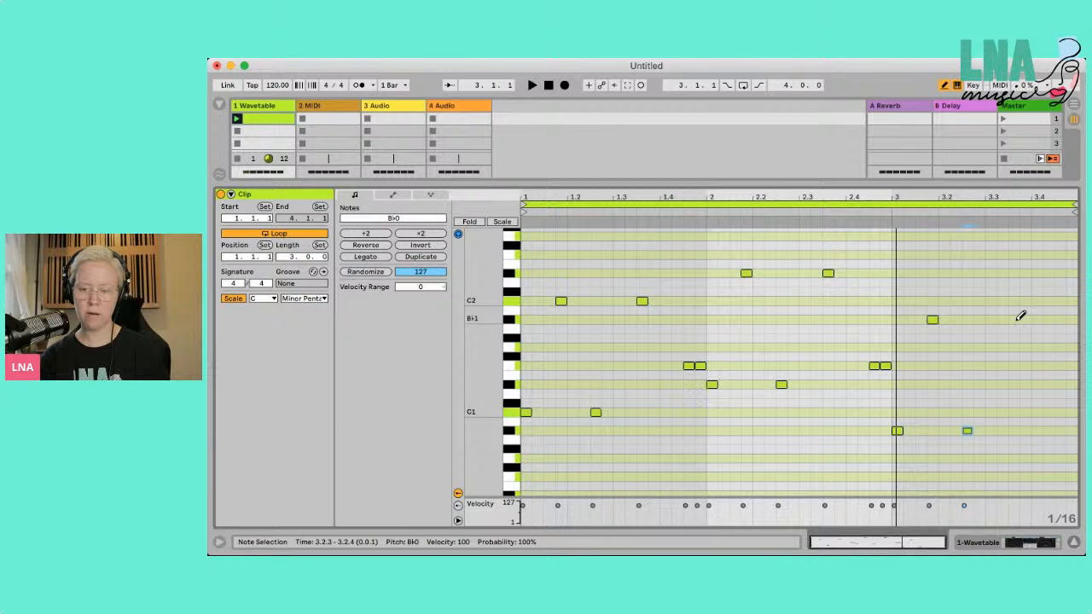
click(1061, 365)
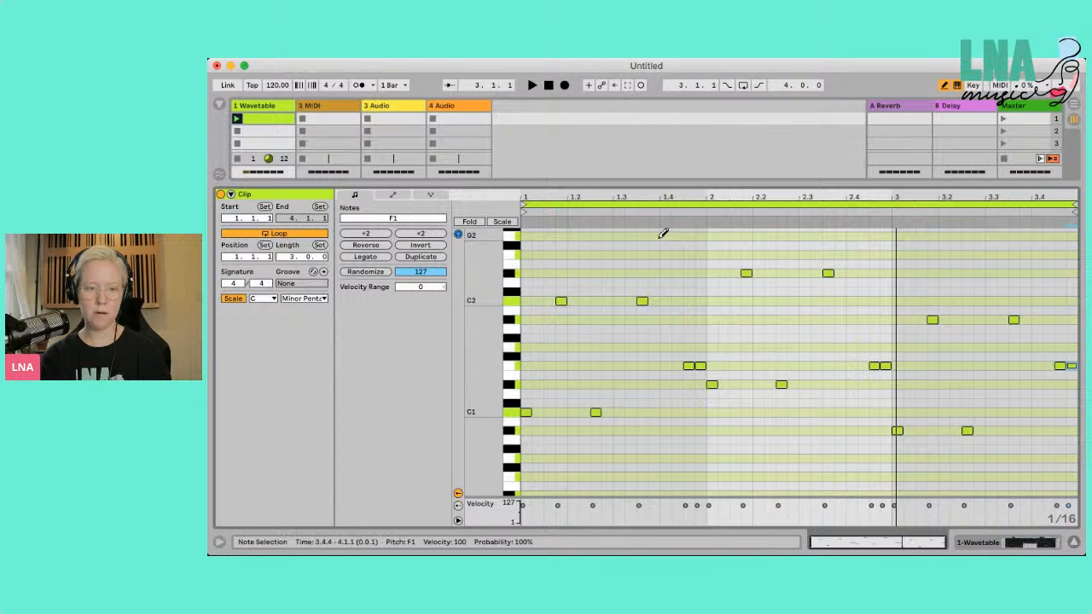
- Extend the clip's loop length to 4 bars and play the clip to check bar 3
drag(291, 258, 290, 251)
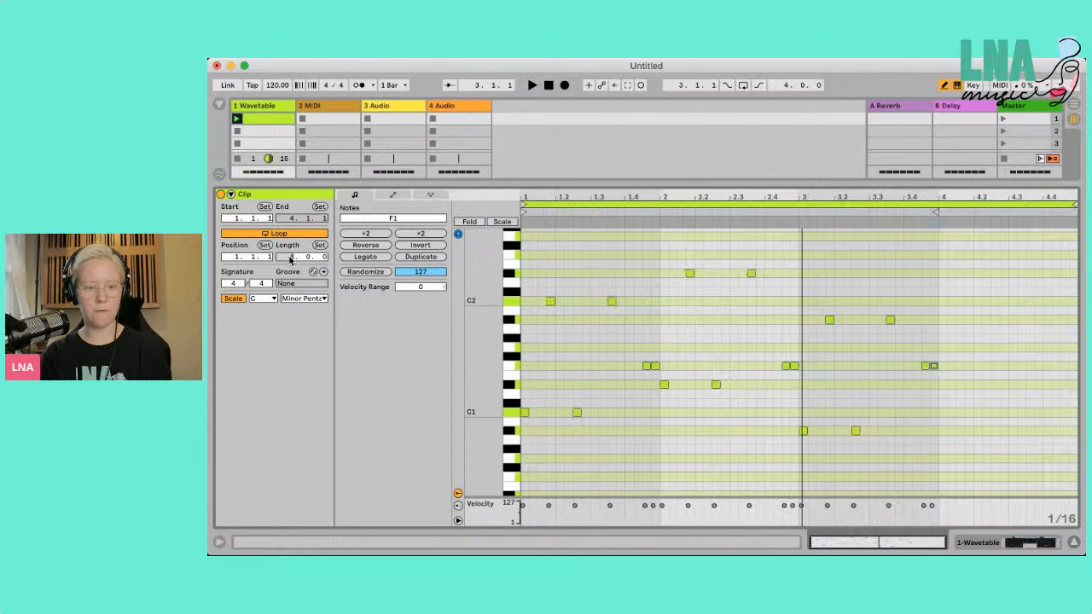
key(space)
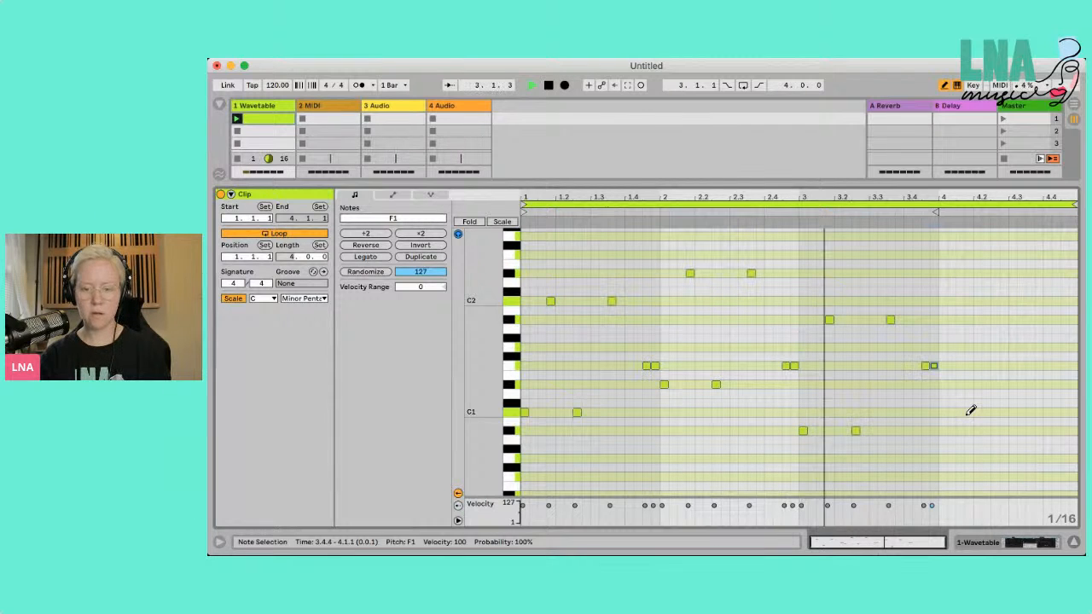
key(space)
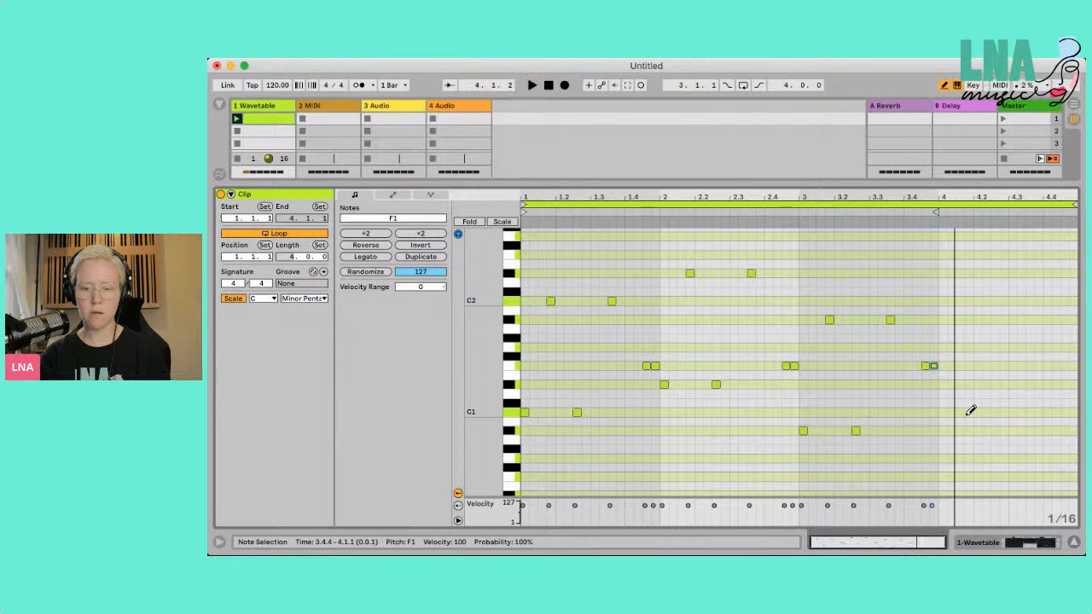
- Draw 1/16 notes on F1 at 4.1.1 and 4.2.3 and on C2 at 4.1.4 and 4.3.3, playing the clip
click(950, 365)
click(951, 365)
click(944, 365)
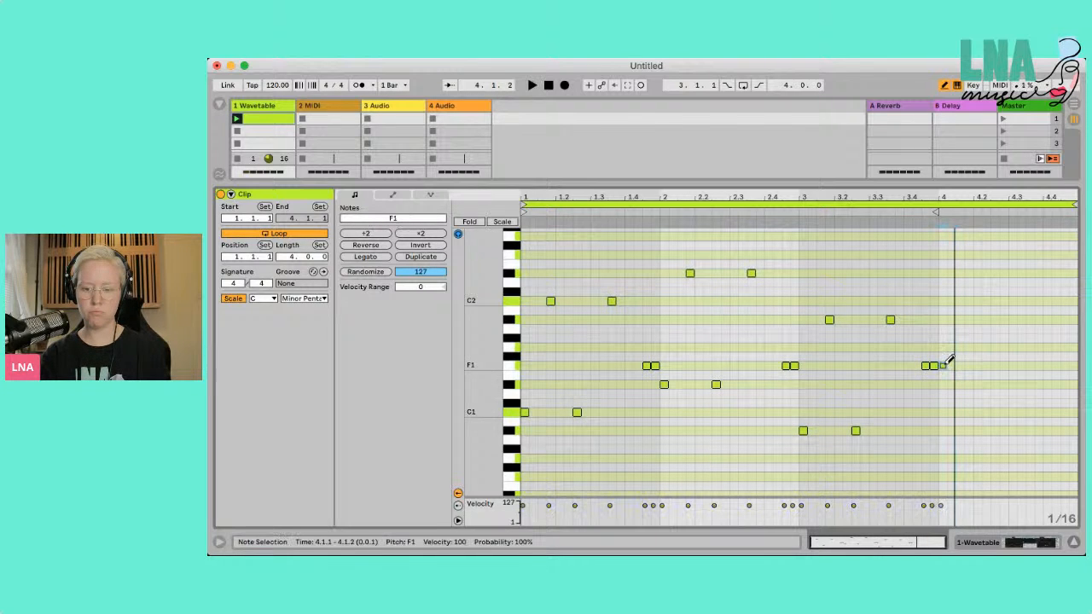
click(970, 301)
key(space)
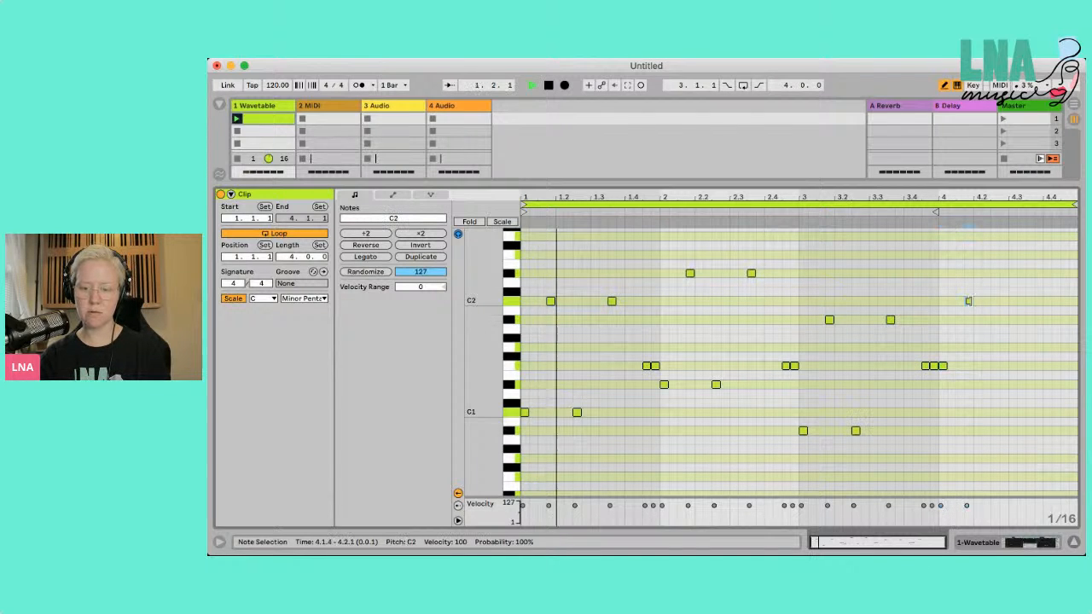
click(995, 366)
click(1012, 301)
click(1013, 301)
click(1030, 301)
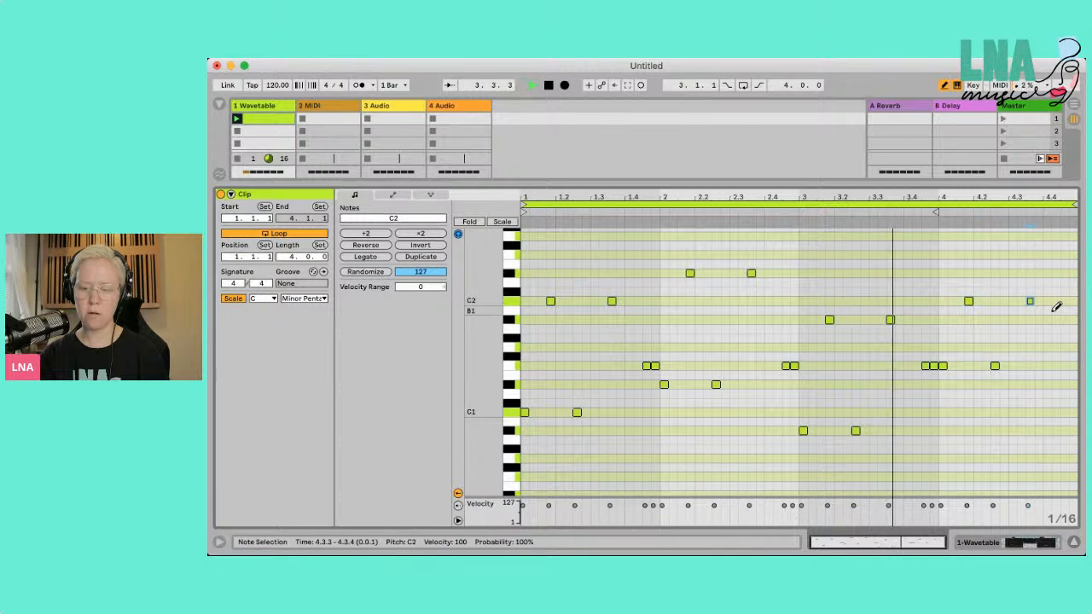
- Add 1/16 notes on F1 at 4.3.1, B♭1 at 4.4.3 and G1 at 4.4.4, redraw the C2 at 4.3.3, and play the clip
key(space)
click(1031, 301)
click(999, 366)
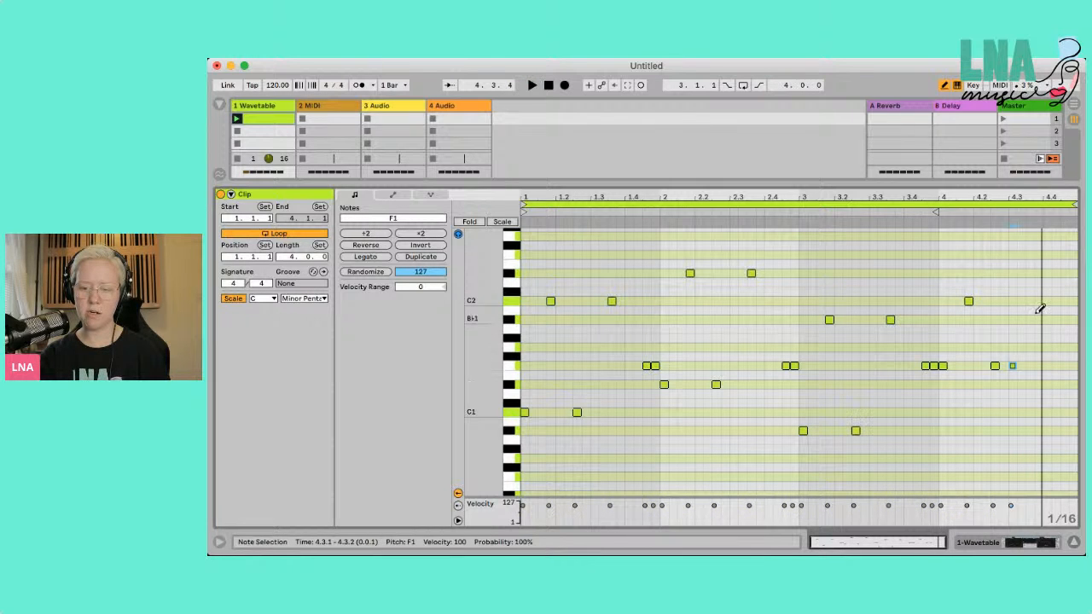
click(1033, 300)
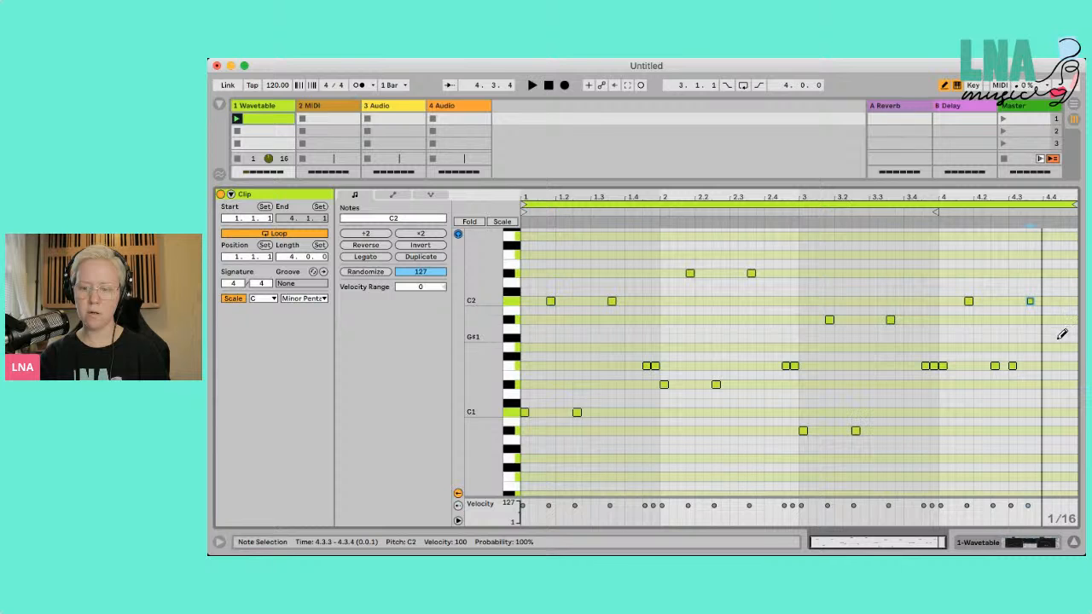
click(1066, 319)
click(1074, 348)
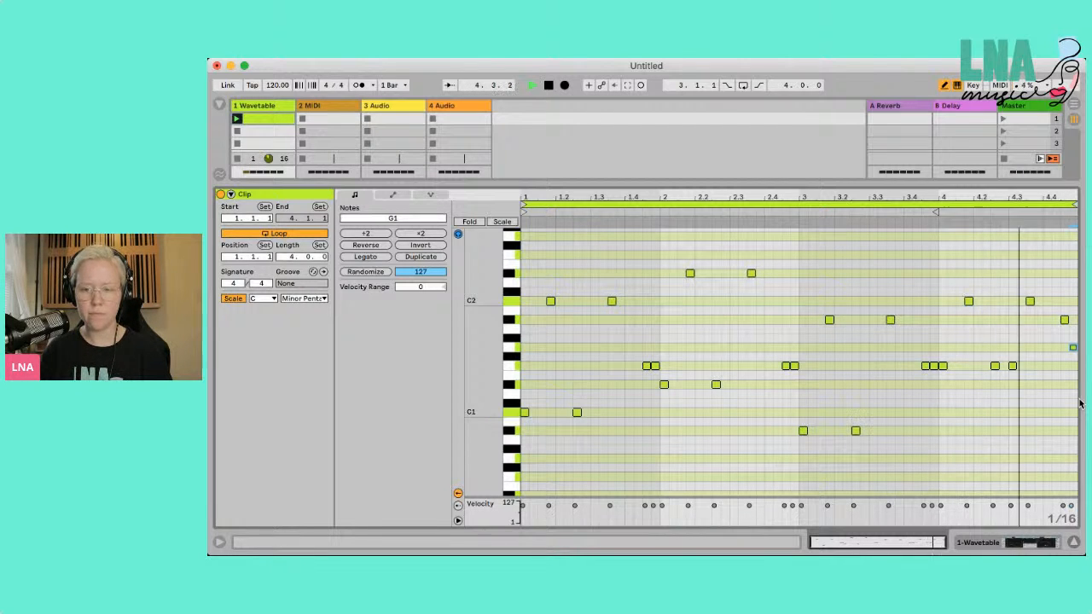
key(space)
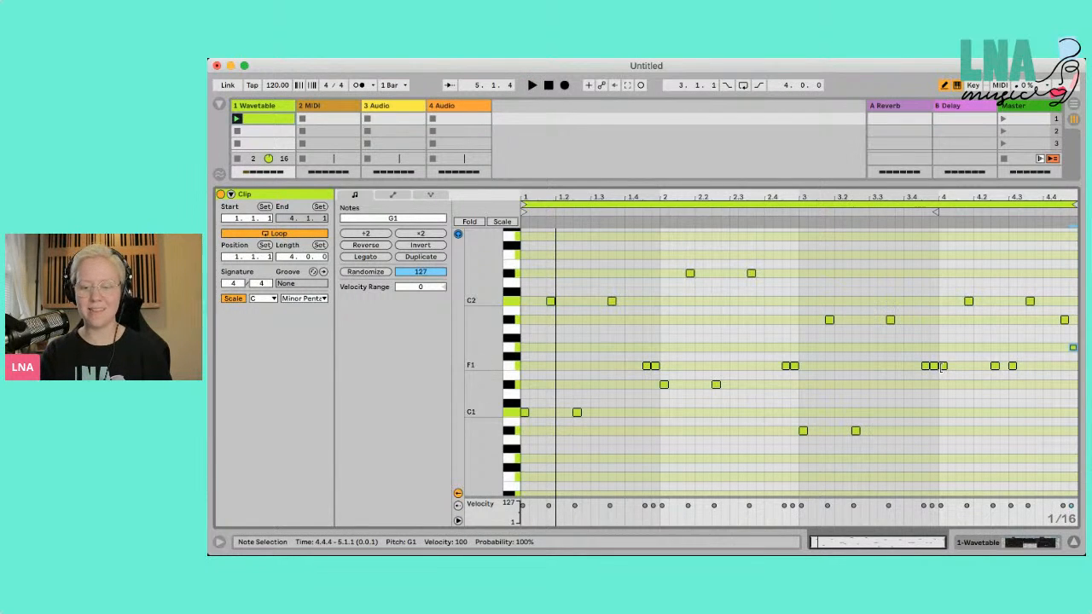
- Replace the two F1 notes at 3.4.3 and 3.4.4 with a C1 and an E♭1, and play the clip
double_click(934, 366)
click(927, 367)
click(928, 383)
click(927, 367)
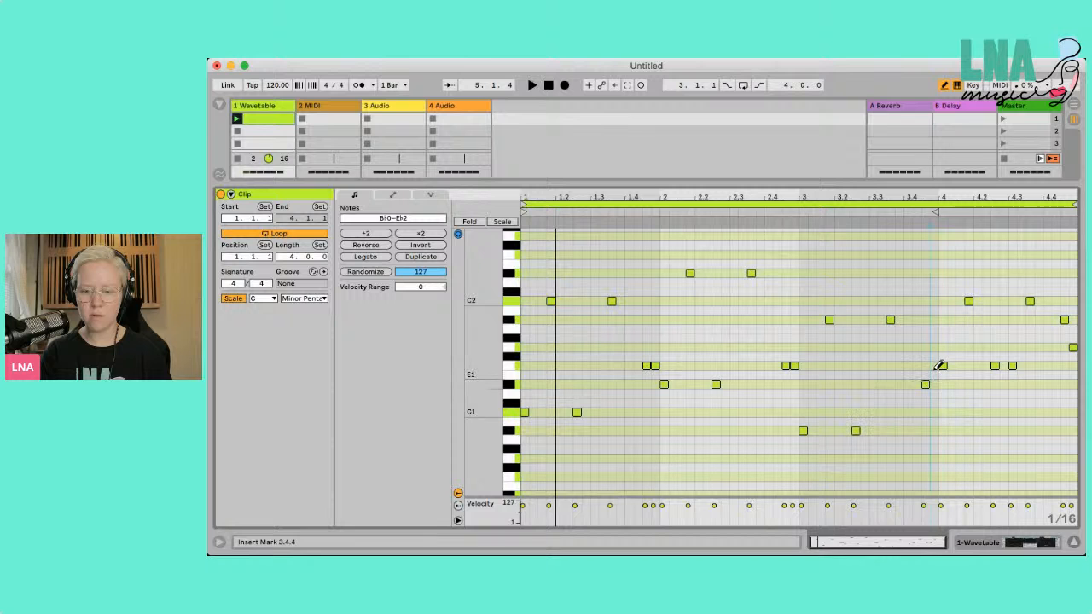
click(928, 385)
click(927, 413)
click(934, 384)
key(space)
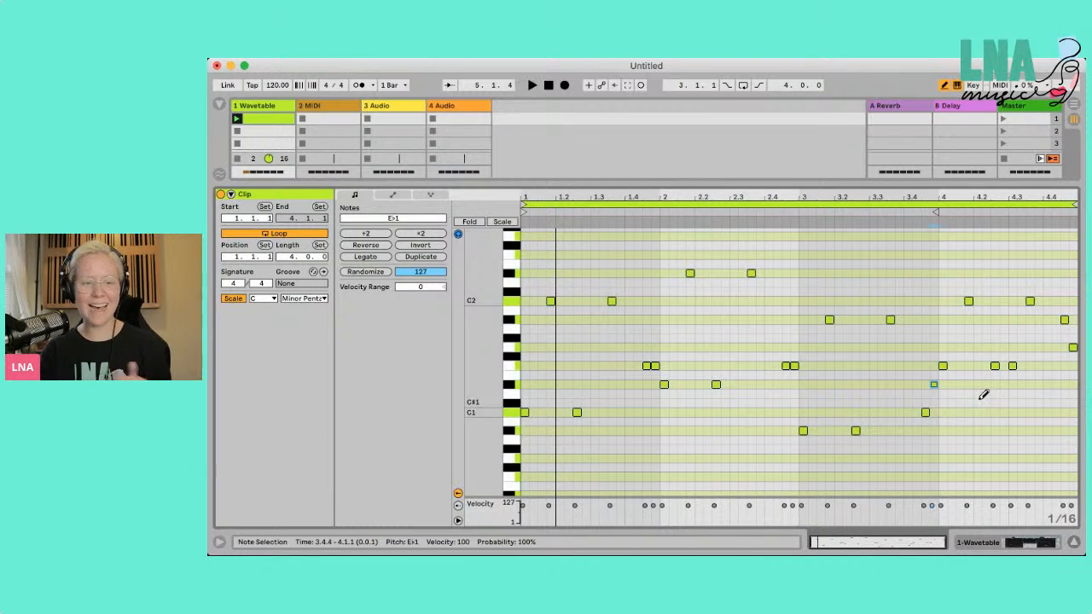
- Show the track's Wavetable device in expanded view and search the browser's samples for "bass"
double_click(264, 107)
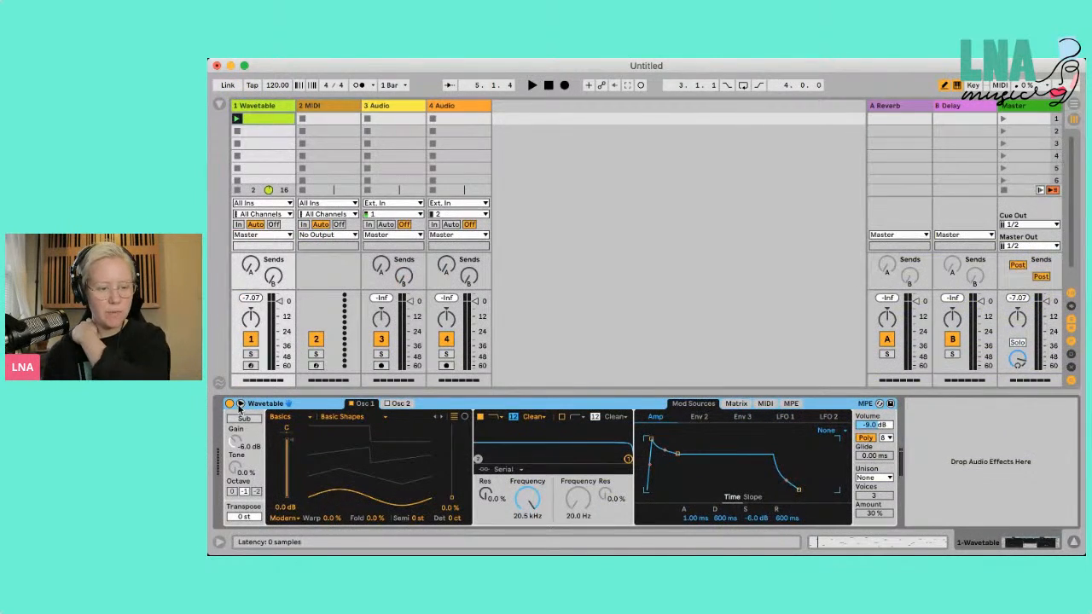
click(240, 404)
click(221, 104)
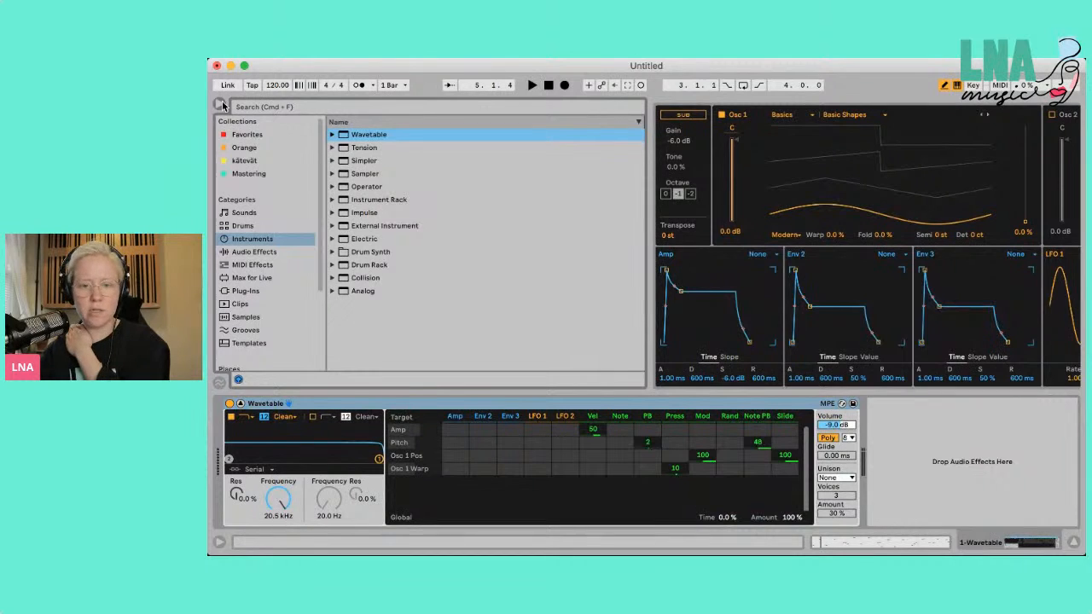
scroll(246, 299, down, 5)
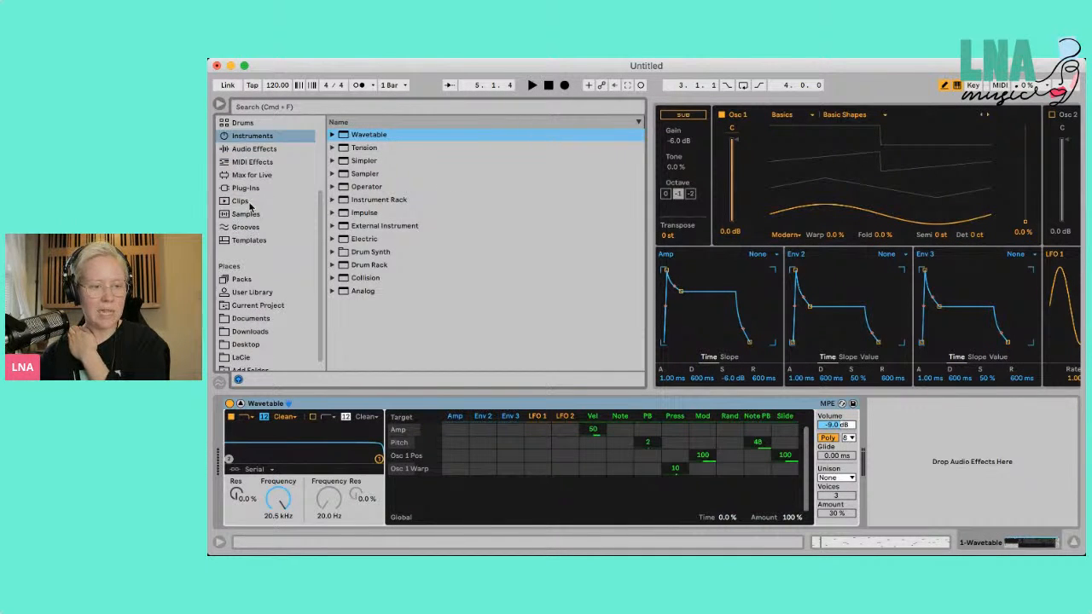
click(250, 215)
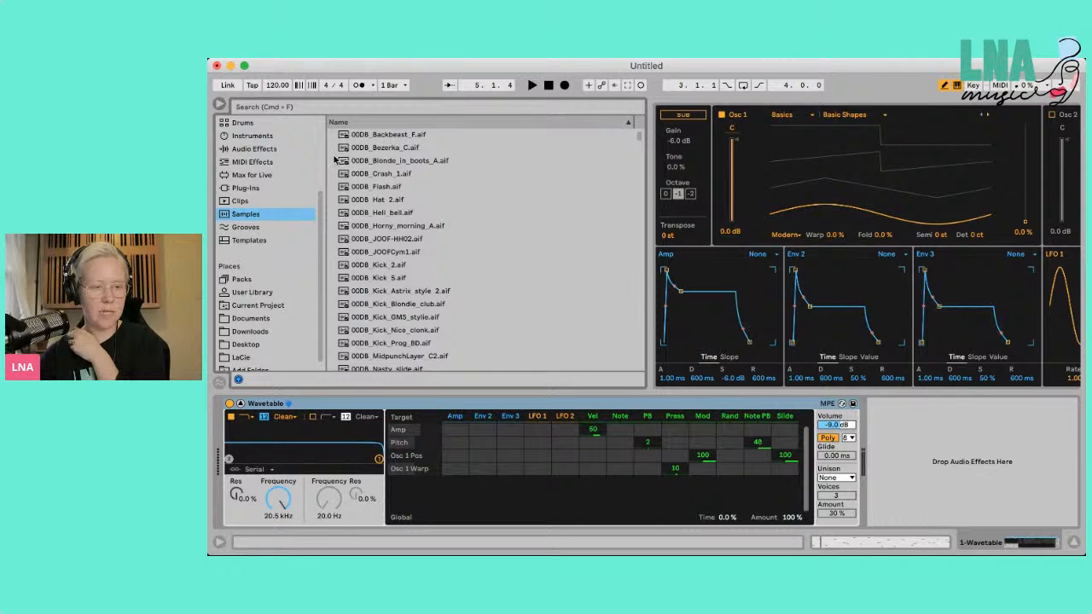
click(382, 108)
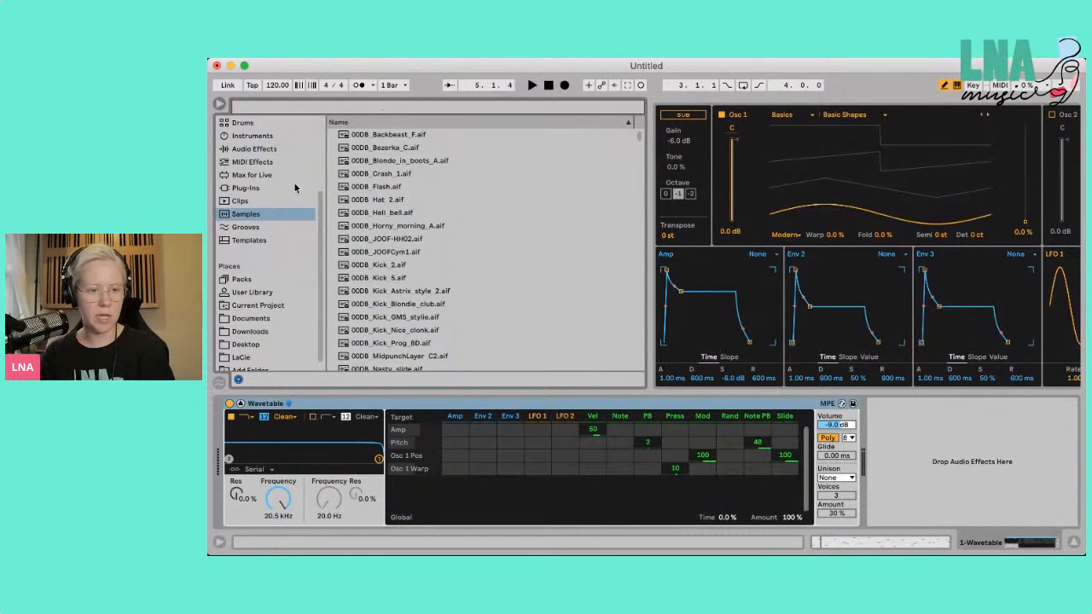
text(bass)
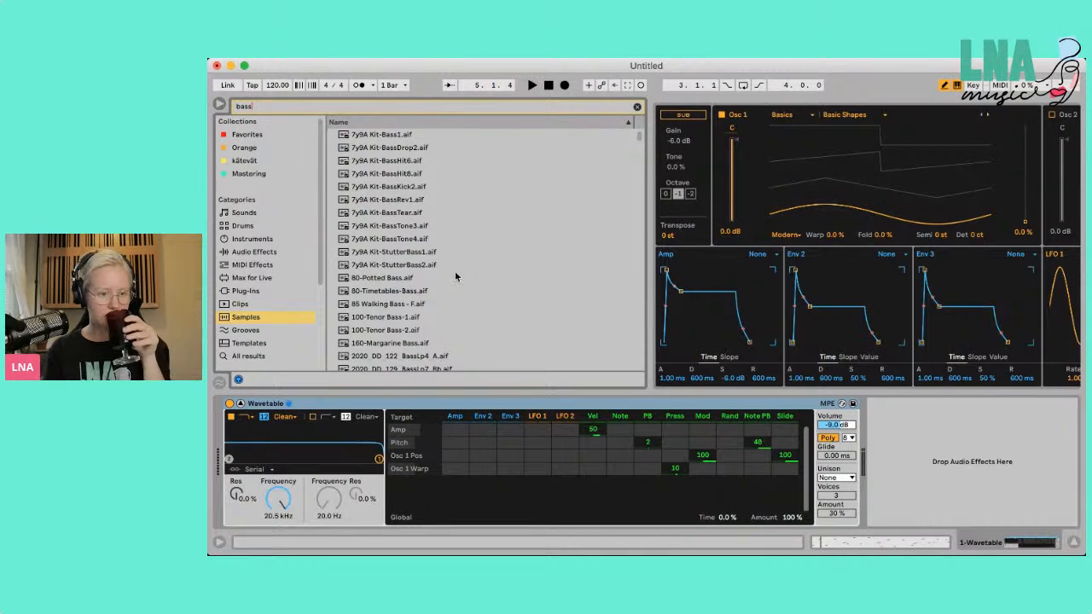
- Audition several bass samples and load "85 Walking Bass - F.aif" into Wavetable's Osc 1 as its wavetable
click(404, 280)
click(404, 304)
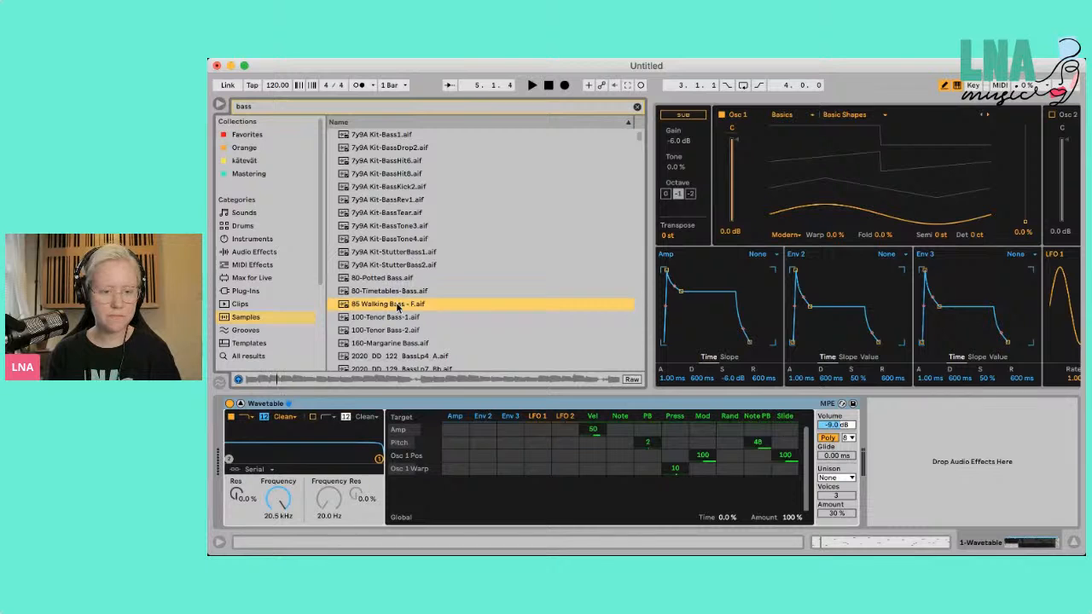
click(395, 329)
click(392, 321)
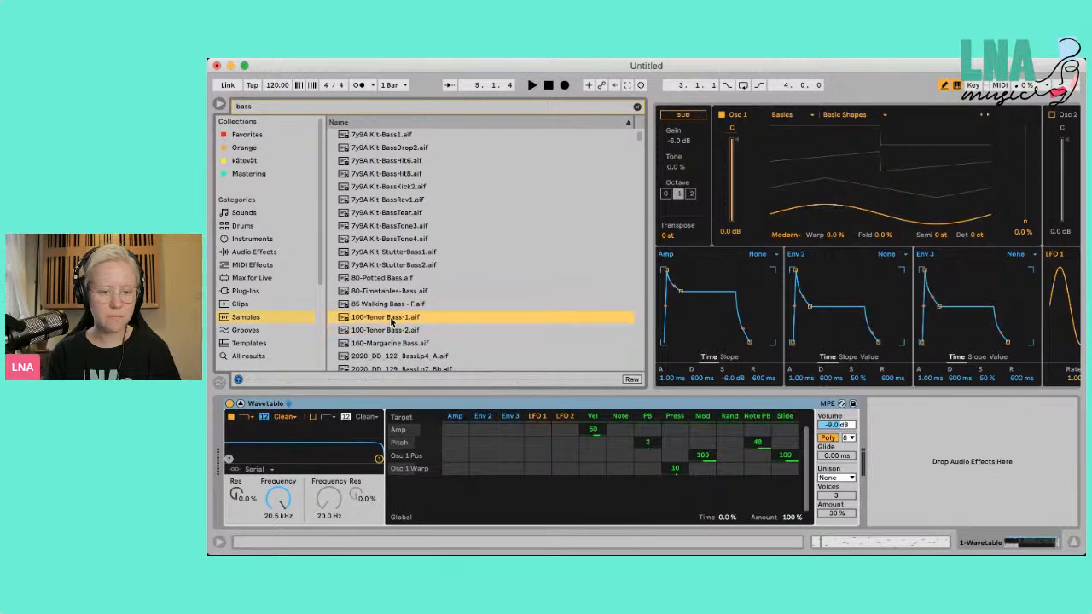
click(389, 306)
drag(388, 305, 828, 174)
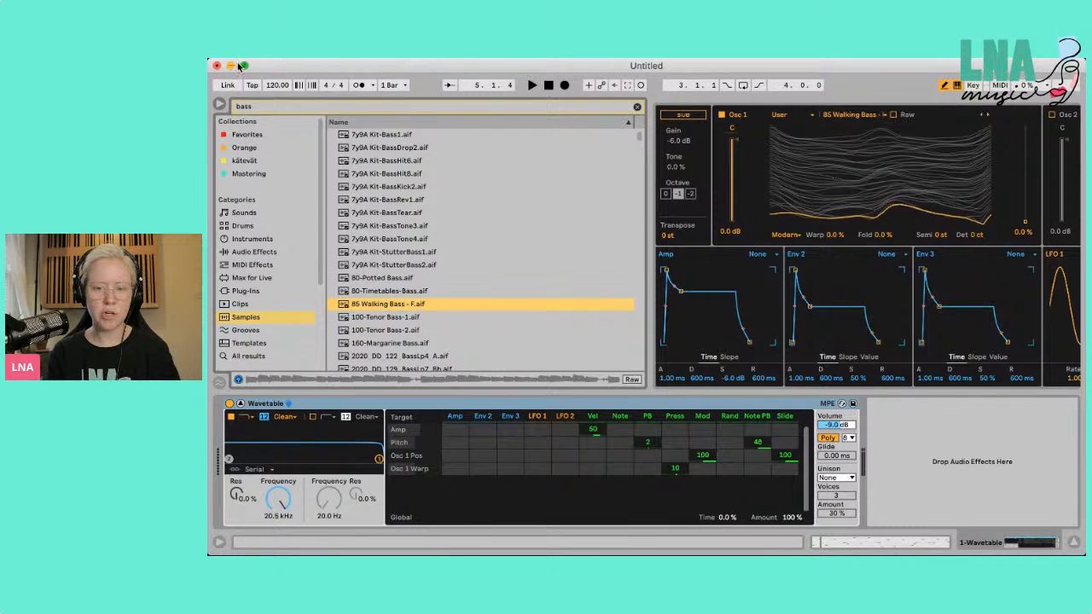
- Hide the browser and set Osc 1's wavetable position to 62% while the clip plays
click(219, 105)
key(space)
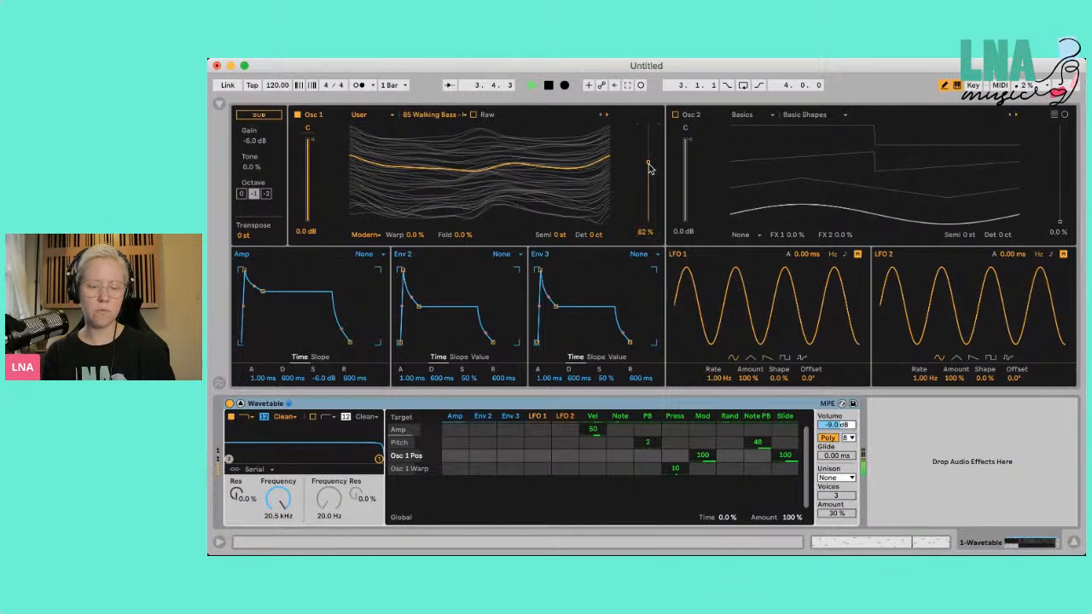
key(space)
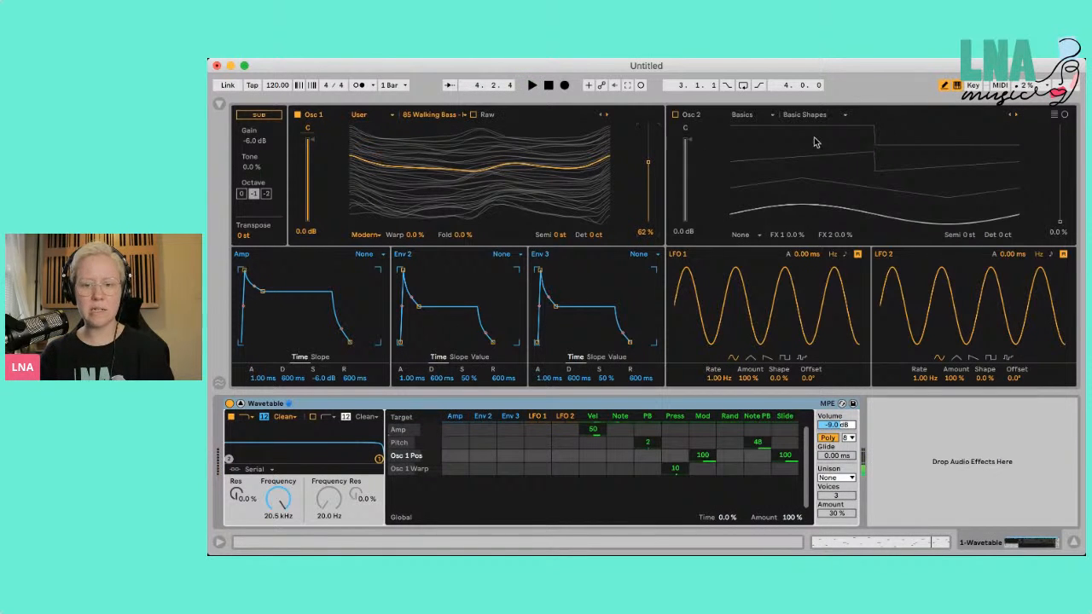
- Turn on Osc 2, choose the Retro wavetable Sweep Saw 1, and set its position to 44% while the clip plays
click(676, 114)
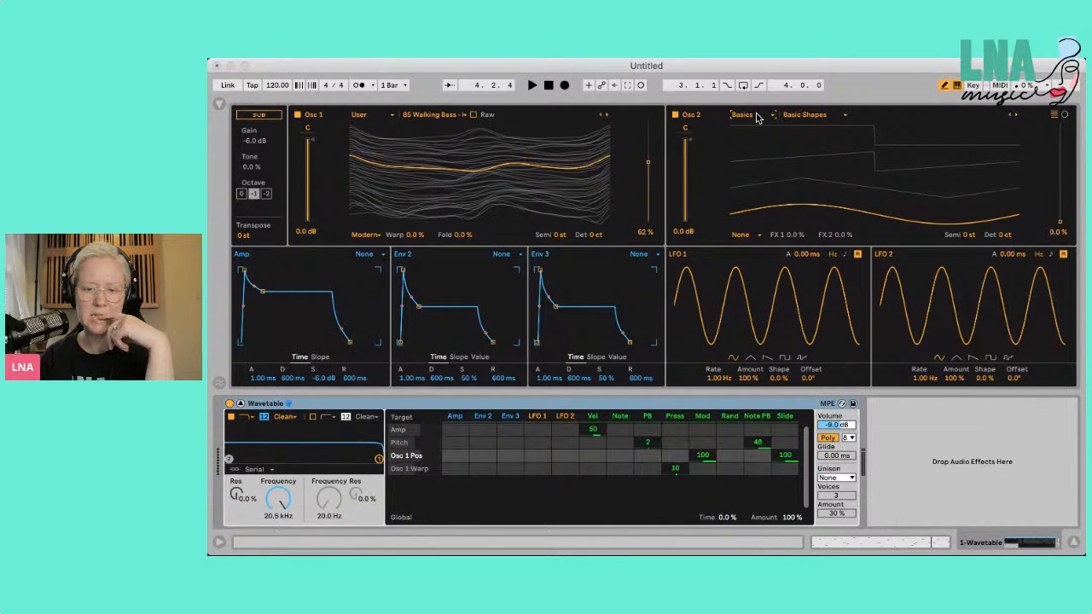
click(756, 215)
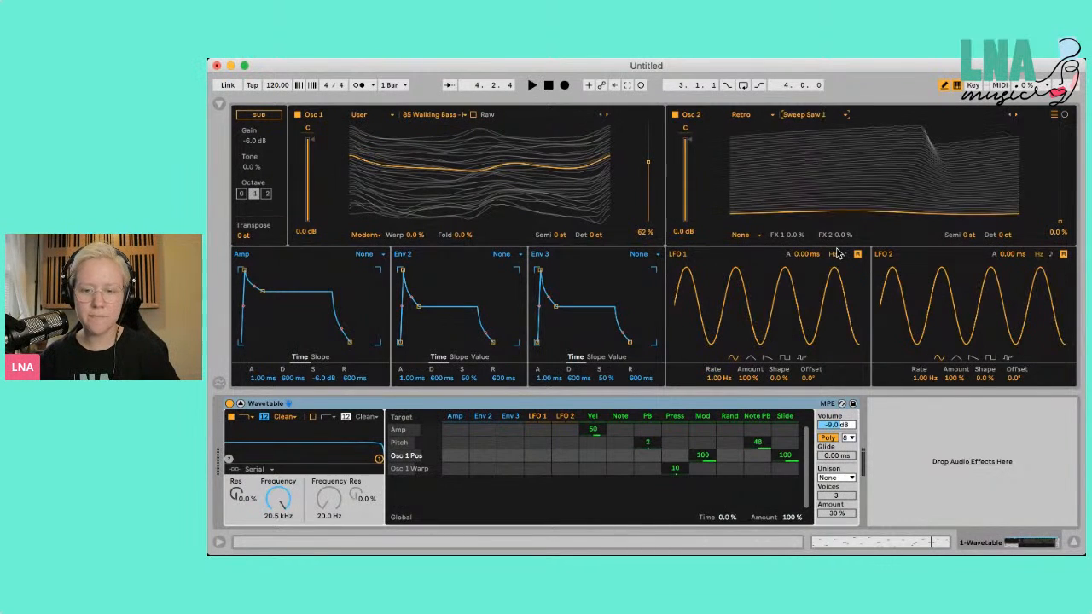
key(space)
drag(1059, 224, 1062, 183)
key(space)
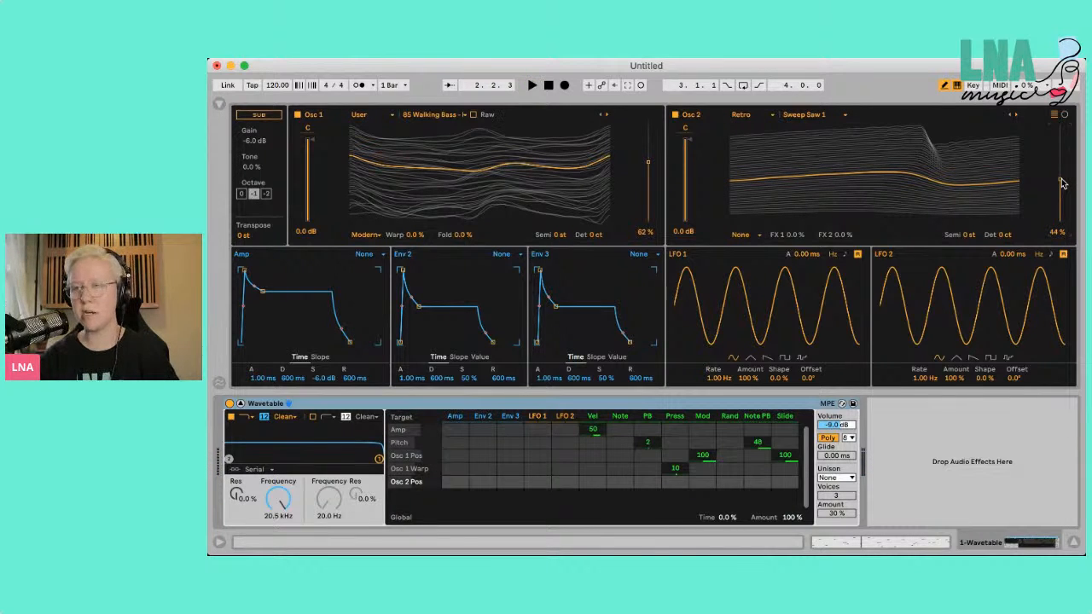
key(space)
mouse_move(1050, 183)
mouse_down()
mouse_move(1051, 203)
mouse_move(1051, 128)
mouse_move(1050, 205)
mouse_move(1051, 183)
mouse_up()
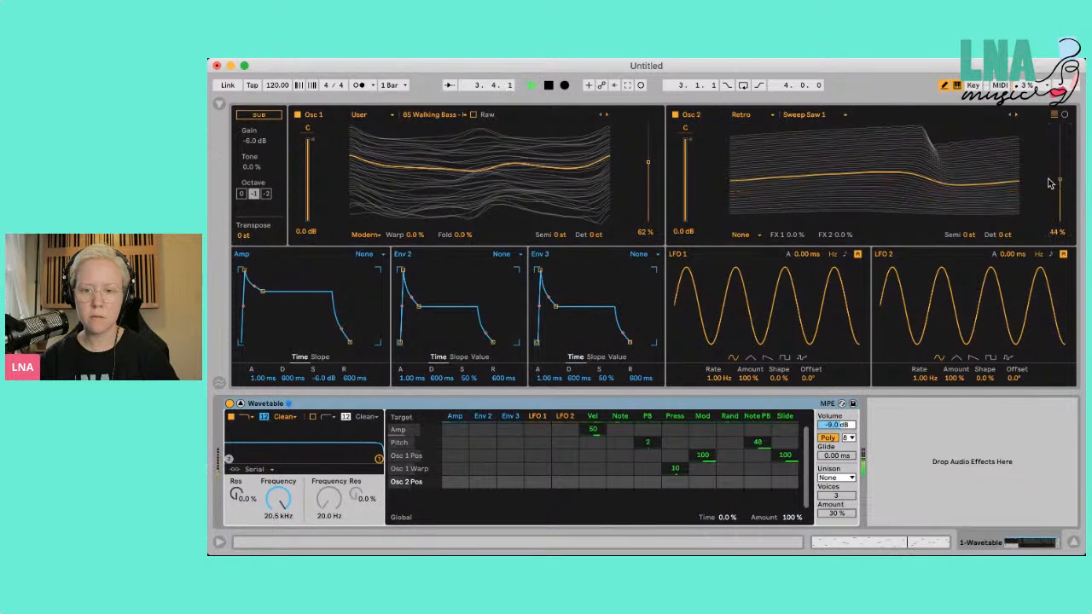
- Switch Osc 2 to the Harmonics 2 wavetable and set its position to 24% while the clip plays
click(819, 115)
click(821, 142)
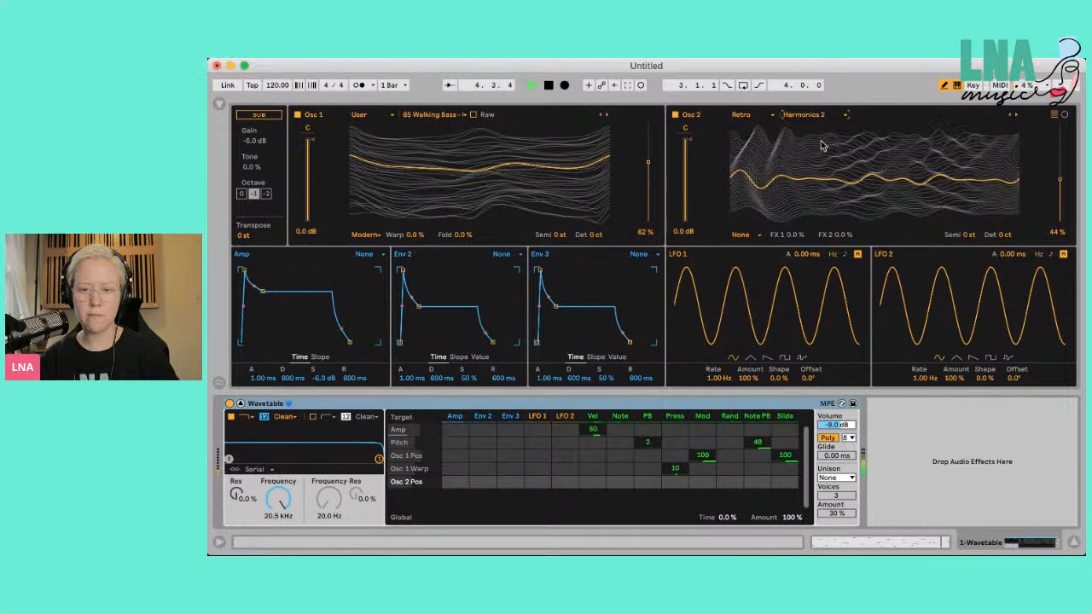
mouse_move(1050, 182)
mouse_down()
mouse_move(1050, 195)
mouse_move(1050, 176)
mouse_up()
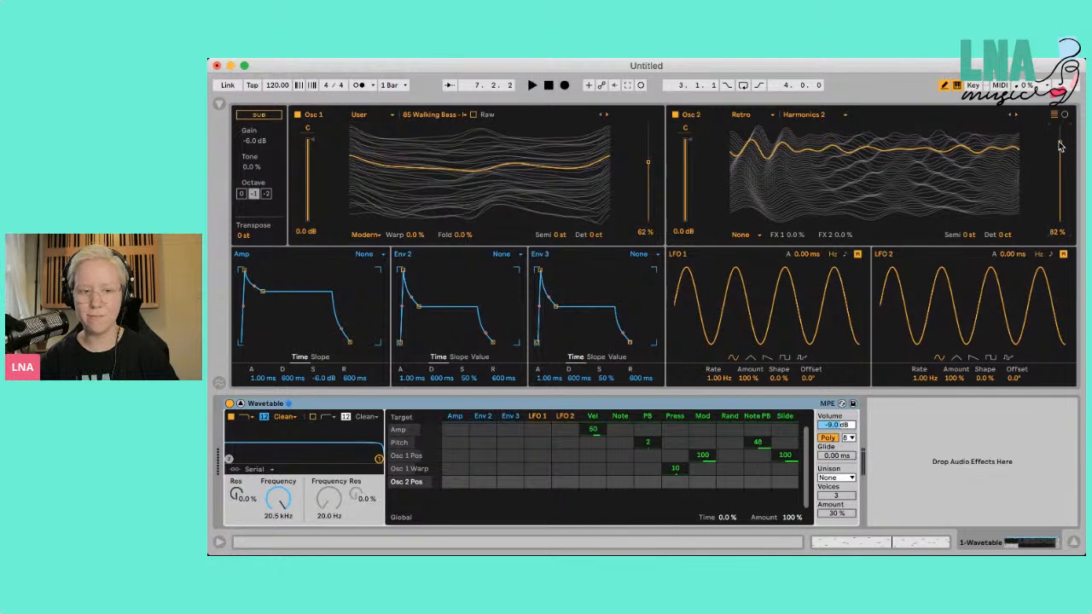
key(space)
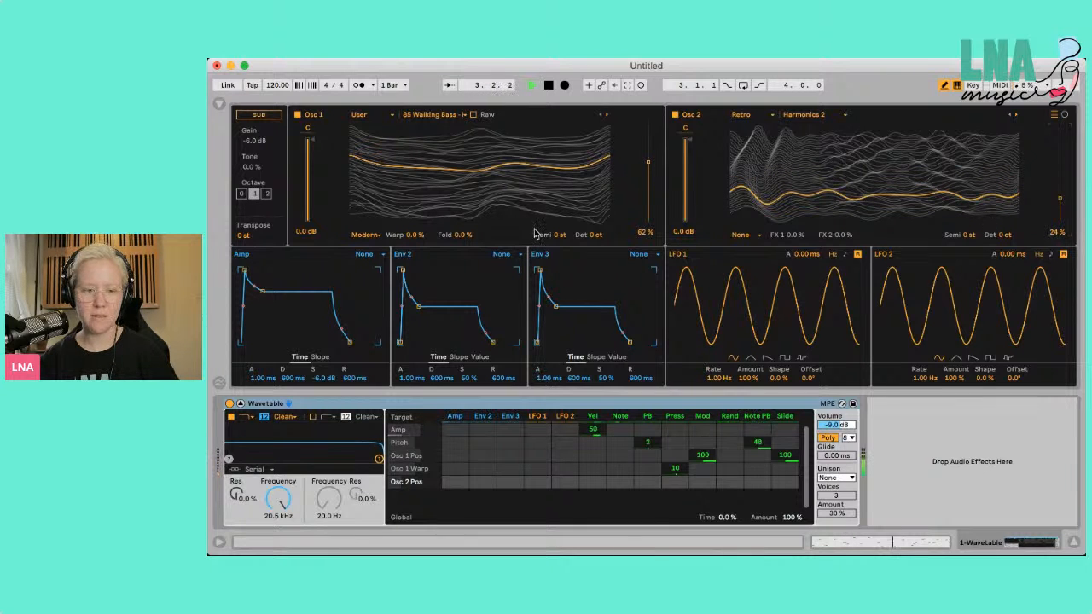
key(space)
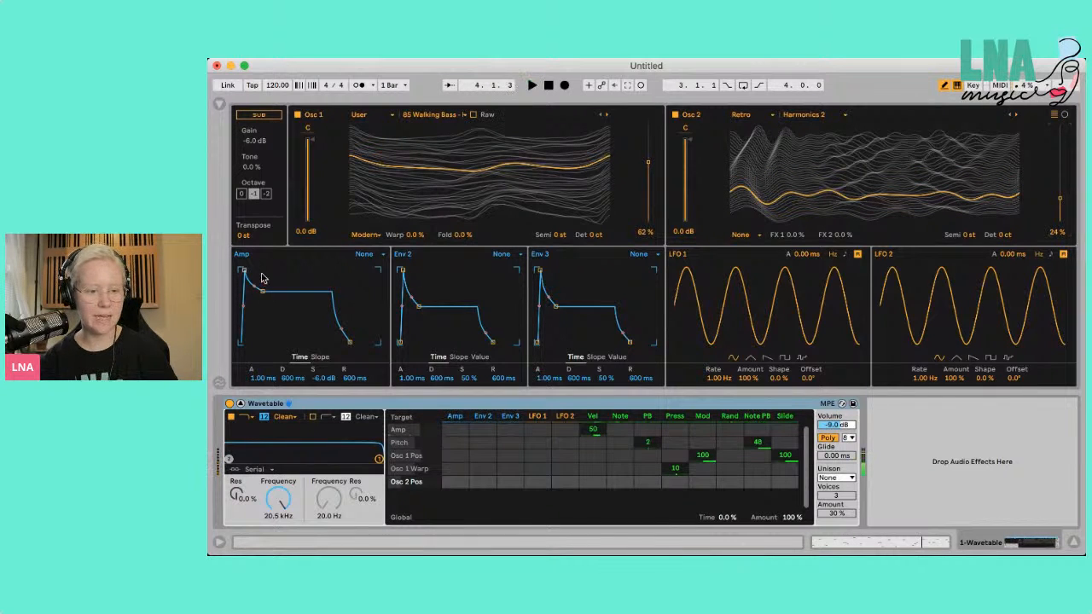
- Shape the Amp envelope to 4.32 ms attack, 483 ms decay, -27 dB sustain and 351 ms release while the clip plays
drag(245, 271, 260, 300)
key(space)
mouse_move(353, 344)
mouse_down()
mouse_move(331, 346)
mouse_move(351, 344)
mouse_up()
drag(260, 300, 265, 334)
key(space)
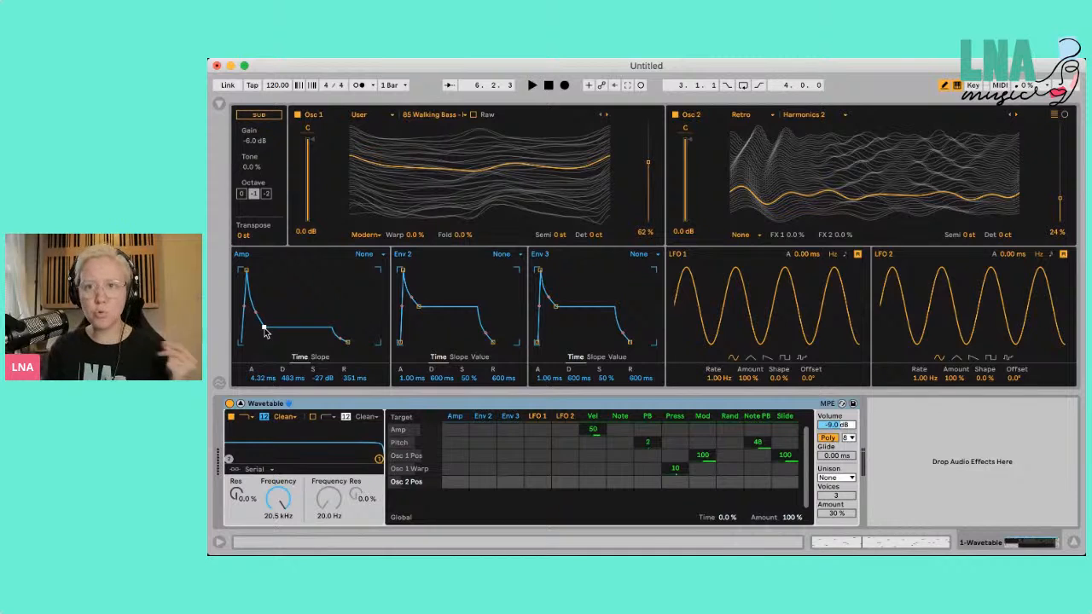
- Raise the Amp envelope's attack to 21.9 ms and make its decay curve steeper while the clip plays
key(space)
drag(246, 270, 250, 270)
mouse_move(258, 313)
mouse_down()
mouse_move(258, 289)
mouse_move(260, 331)
mouse_up()
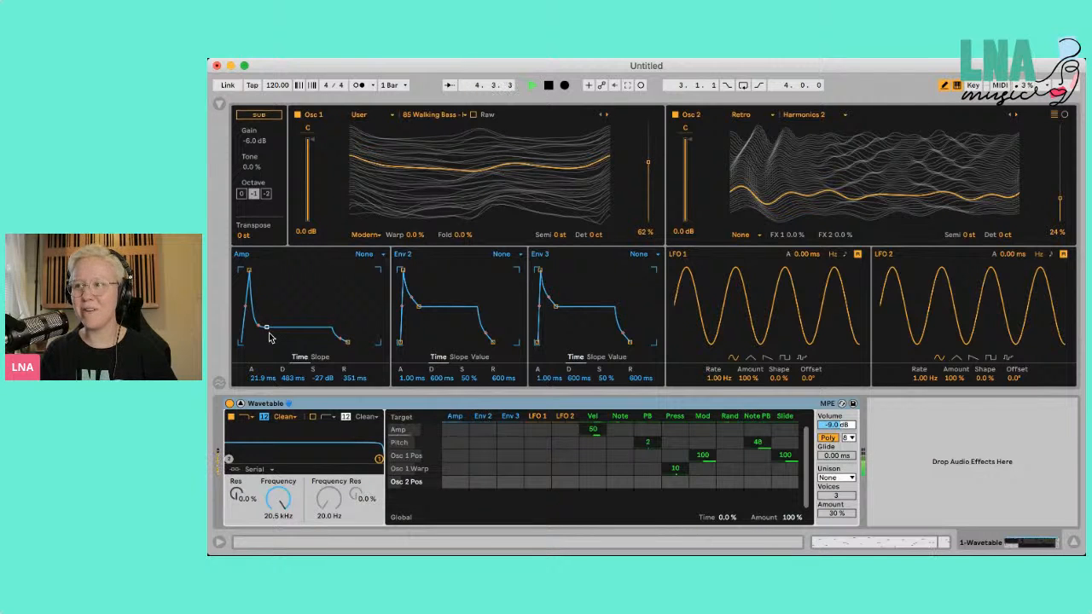
- Set the Amp envelope's decay to 248 ms and sustain to -16 dB, and compare the clip with and without Osc 2
drag(266, 327, 265, 316)
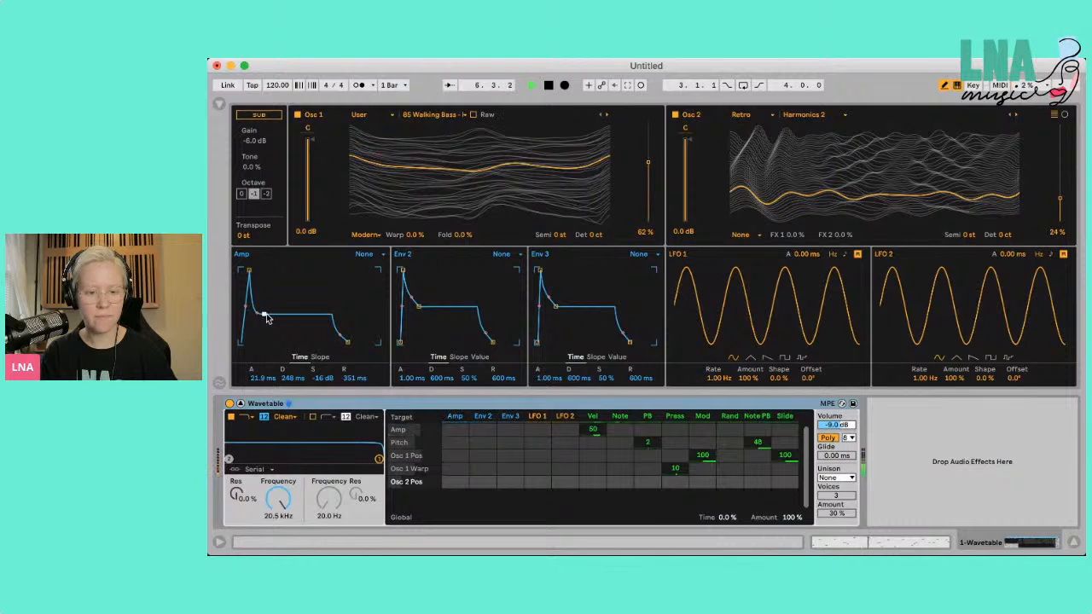
key(space)
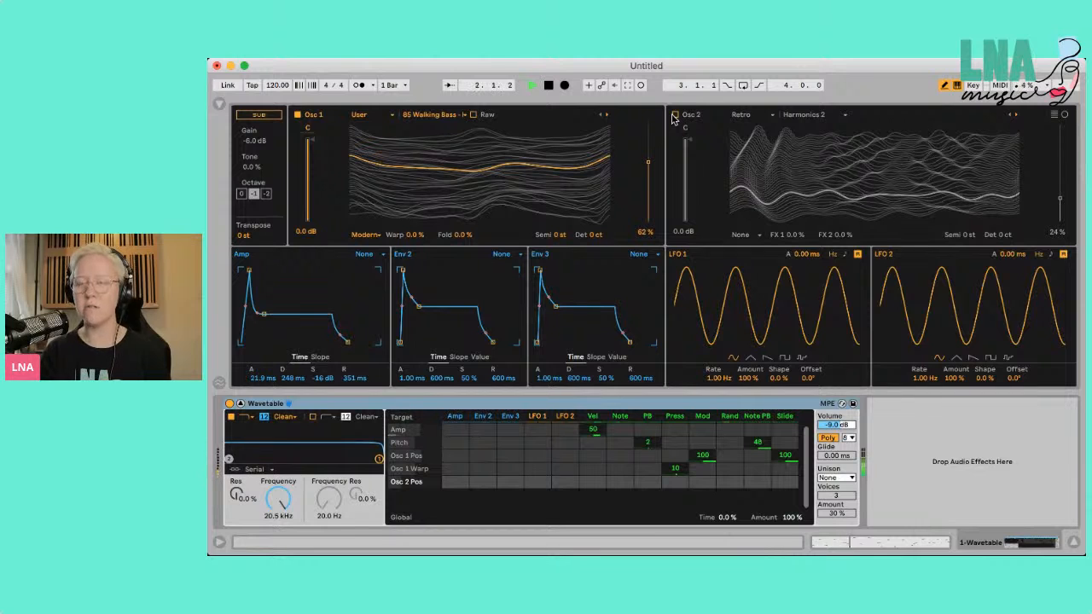
click(674, 115)
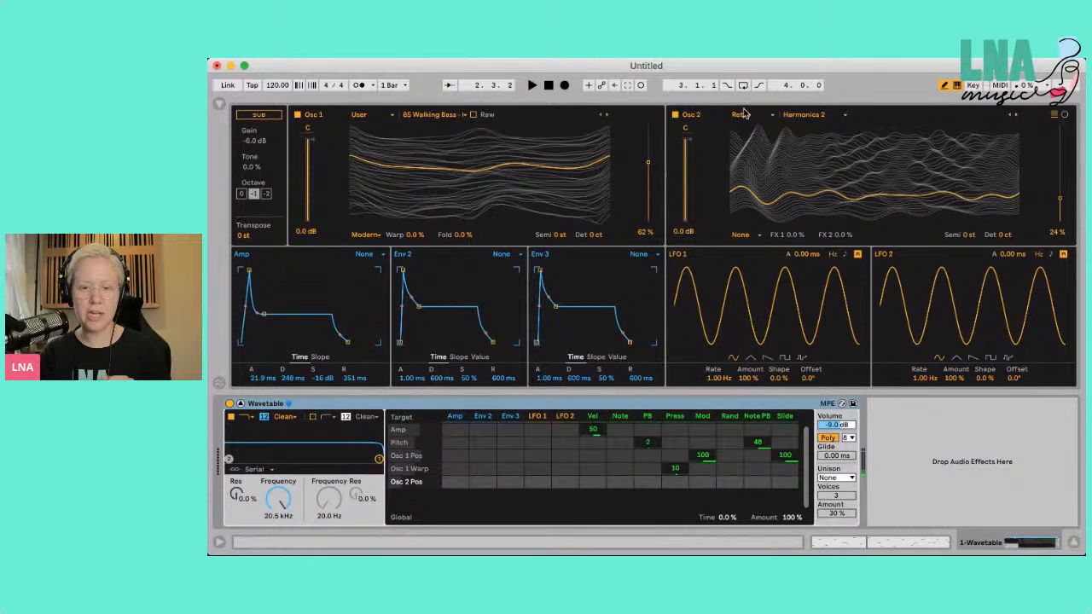
- Switch Osc 2 to the Harmonics wavetable Buzz Bell and audition it at 92% position while the clip plays
click(743, 113)
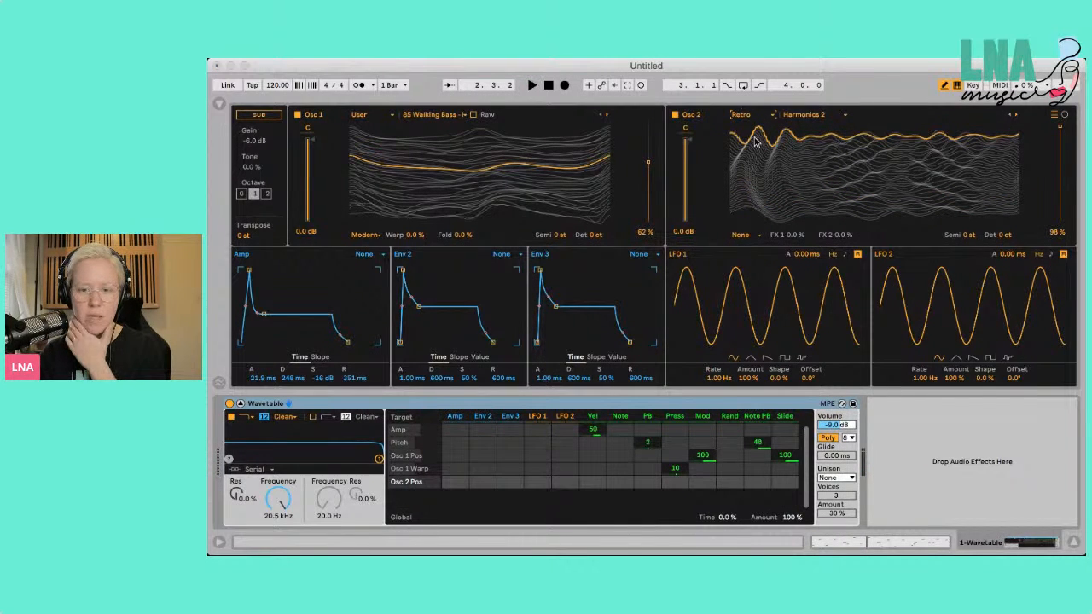
click(768, 186)
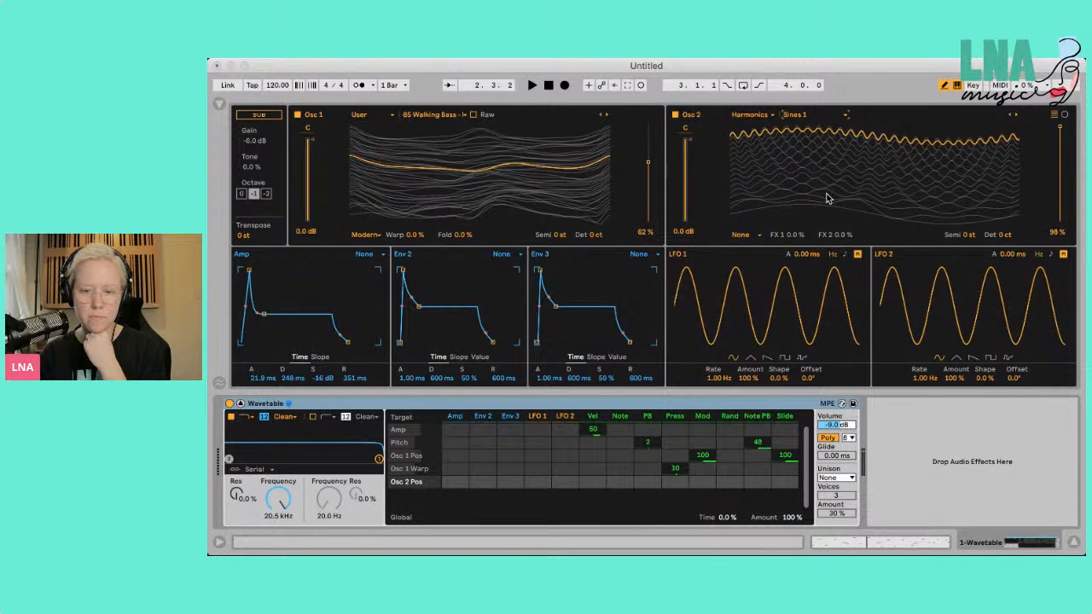
click(826, 224)
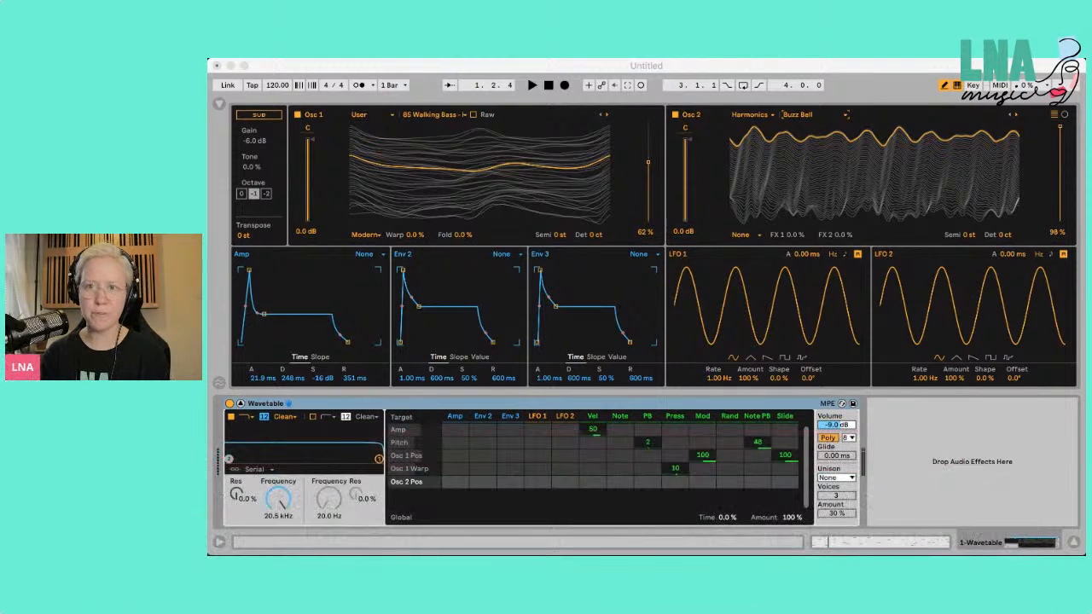
click(806, 196)
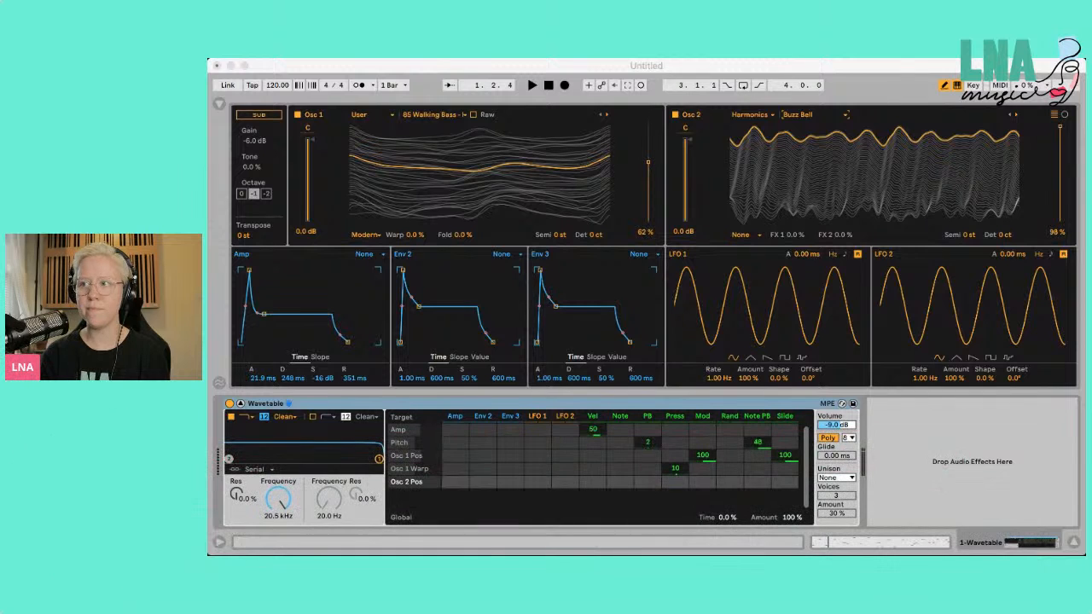
click(782, 221)
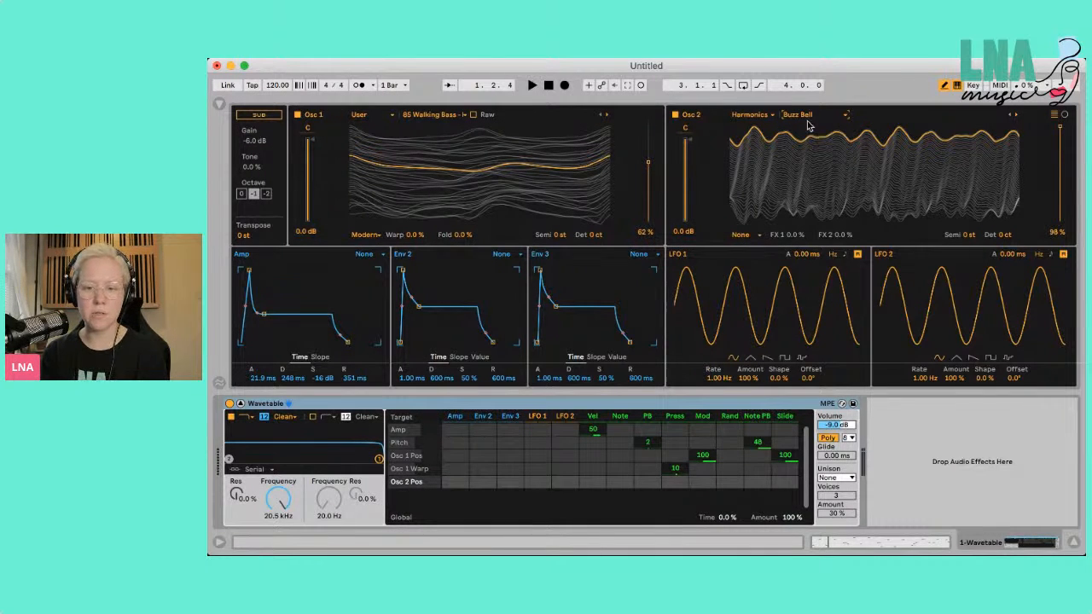
key(space)
mouse_move(1070, 126)
mouse_down()
mouse_move(1064, 188)
mouse_move(1065, 136)
mouse_up()
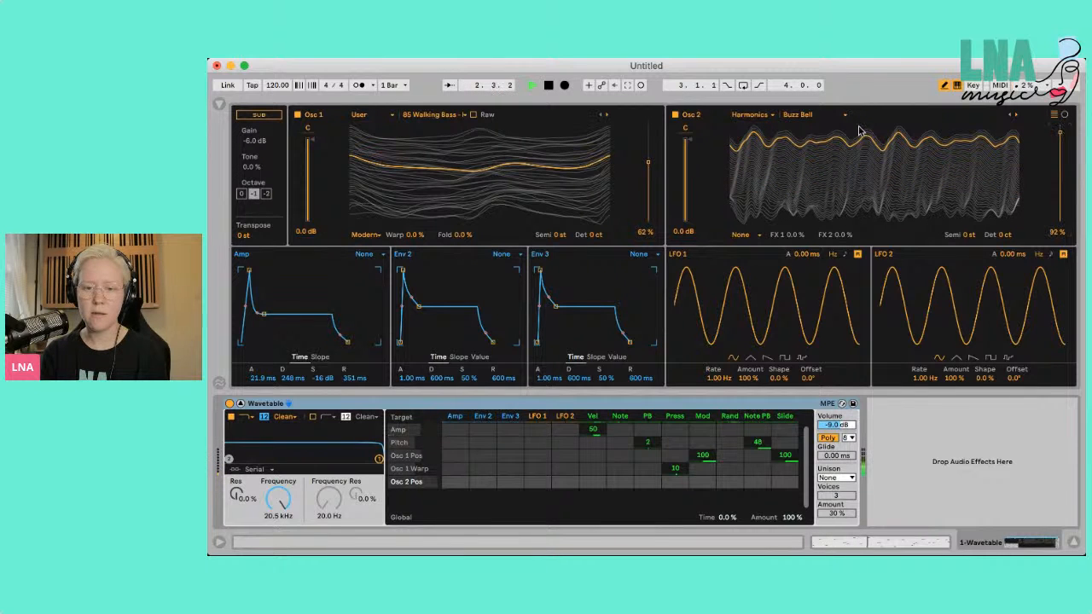
- Switch Osc 2 to the Squarrely wavetable and set its position to 20% while the clip plays
click(829, 255)
drag(1059, 133, 1059, 203)
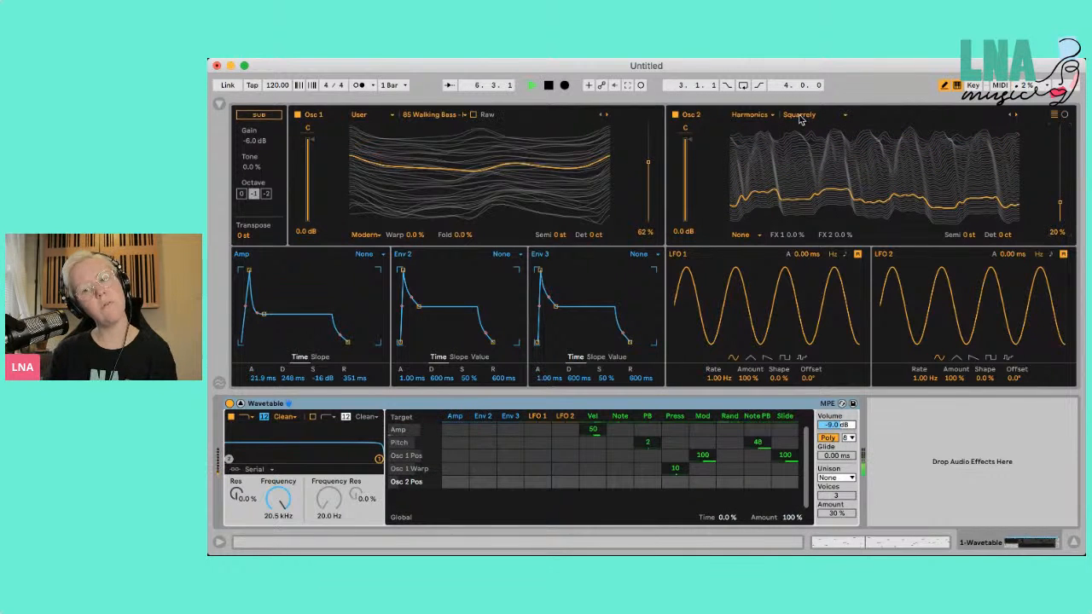
key(space)
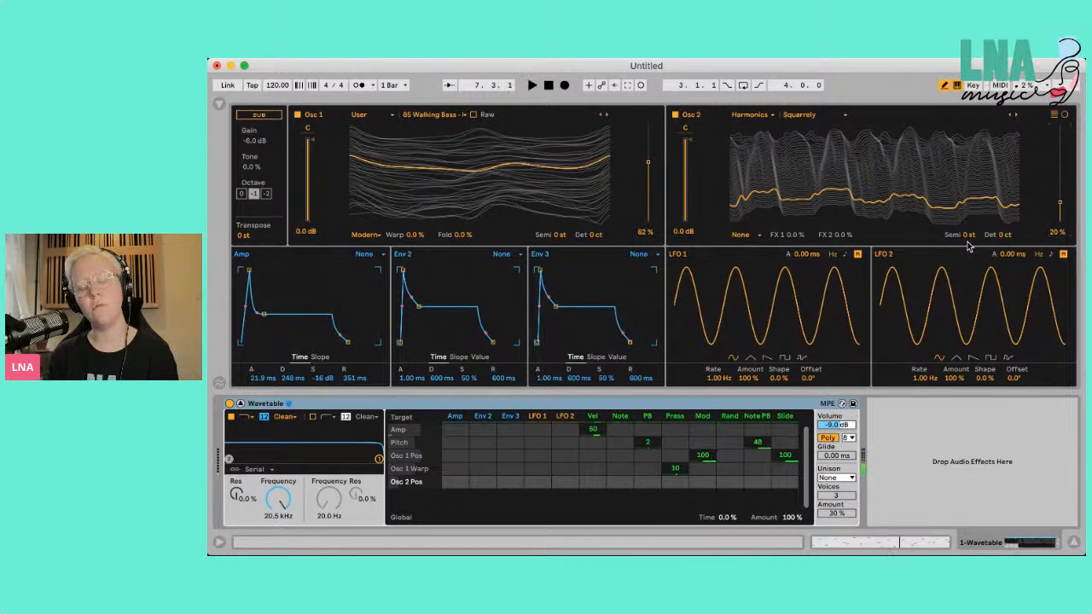
- Try detuning Osc 2 by -12 ct, compare the sound with the oscillator off and on, and reset the detune
drag(1009, 241, 1009, 241)
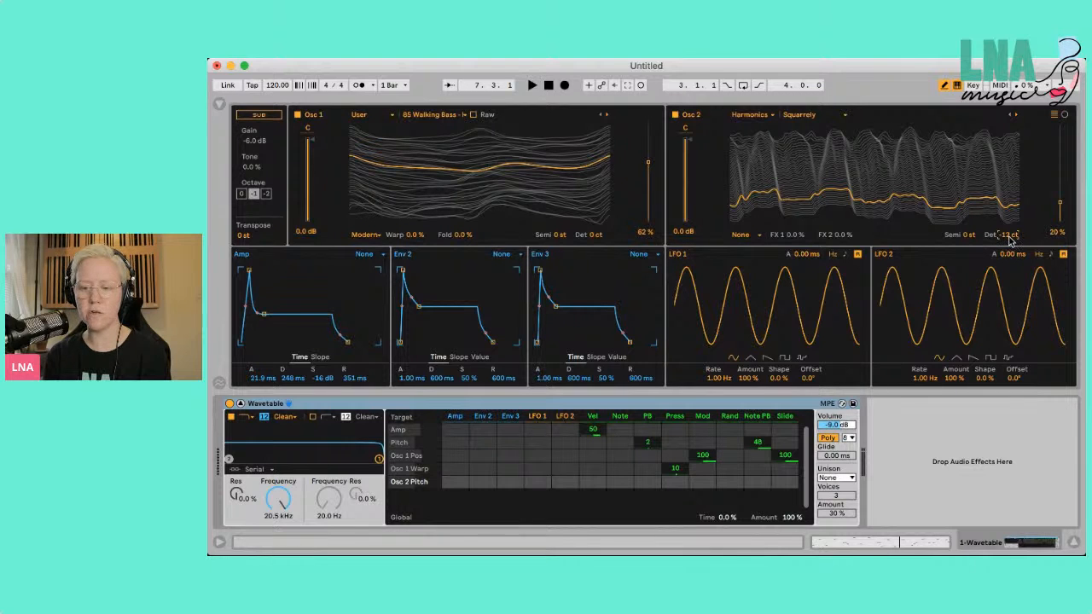
key(space)
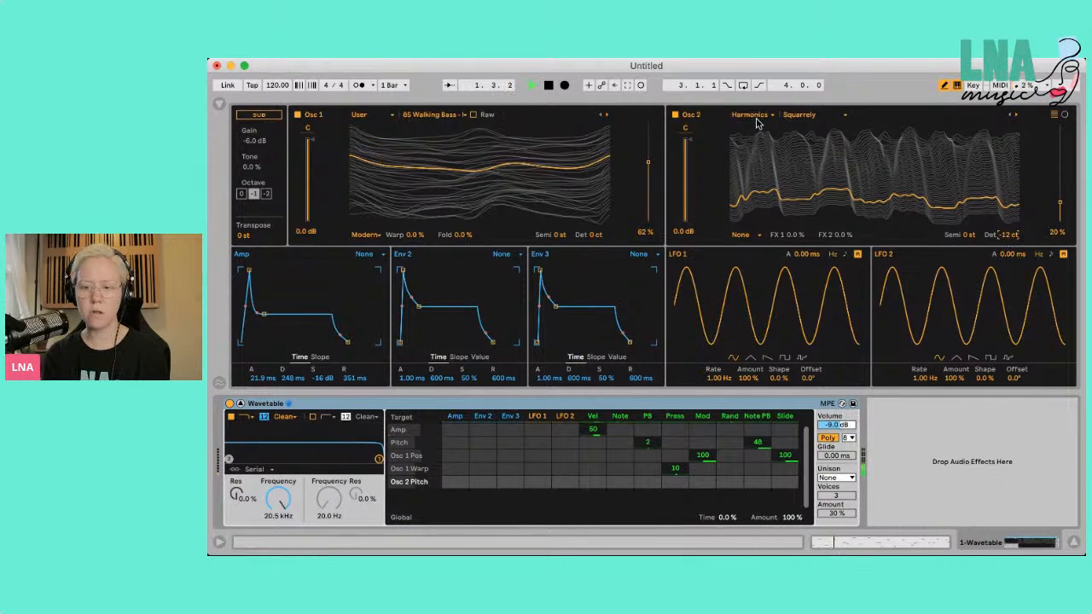
click(675, 114)
click(675, 115)
double_click(1011, 234)
- Try Osc 2 at -12 and -24 semitones while the clip plays, and reset its semitone offset
key(space)
drag(971, 236, 971, 238)
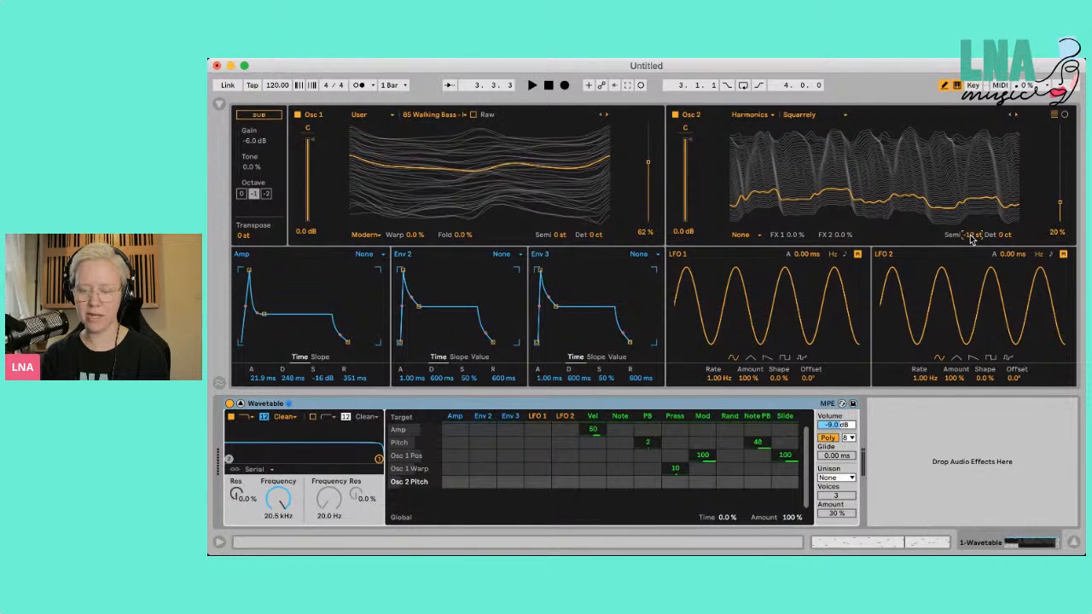
key(space)
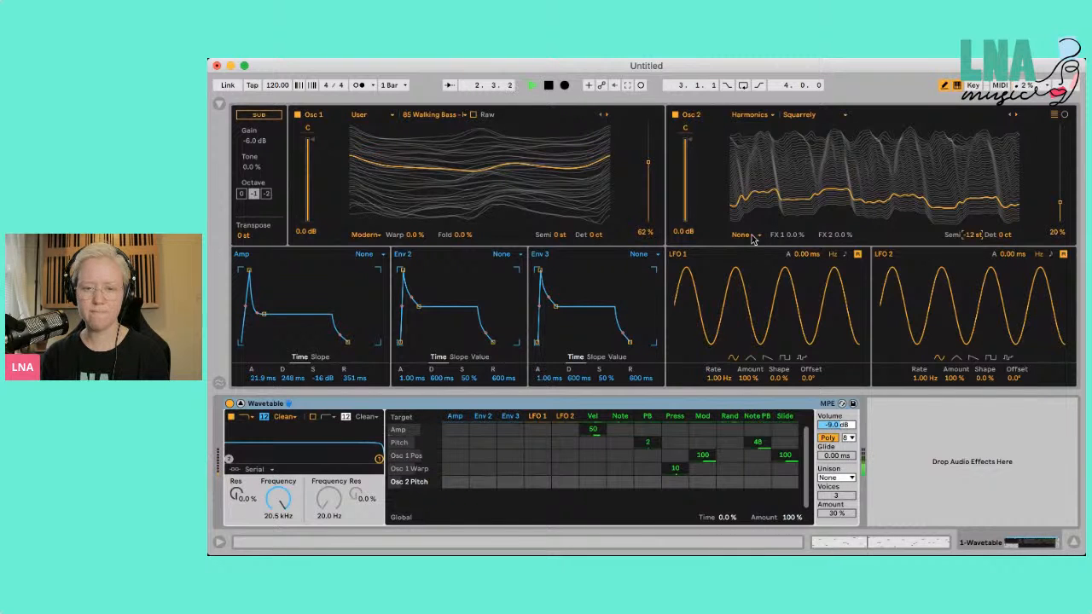
drag(974, 236, 973, 236)
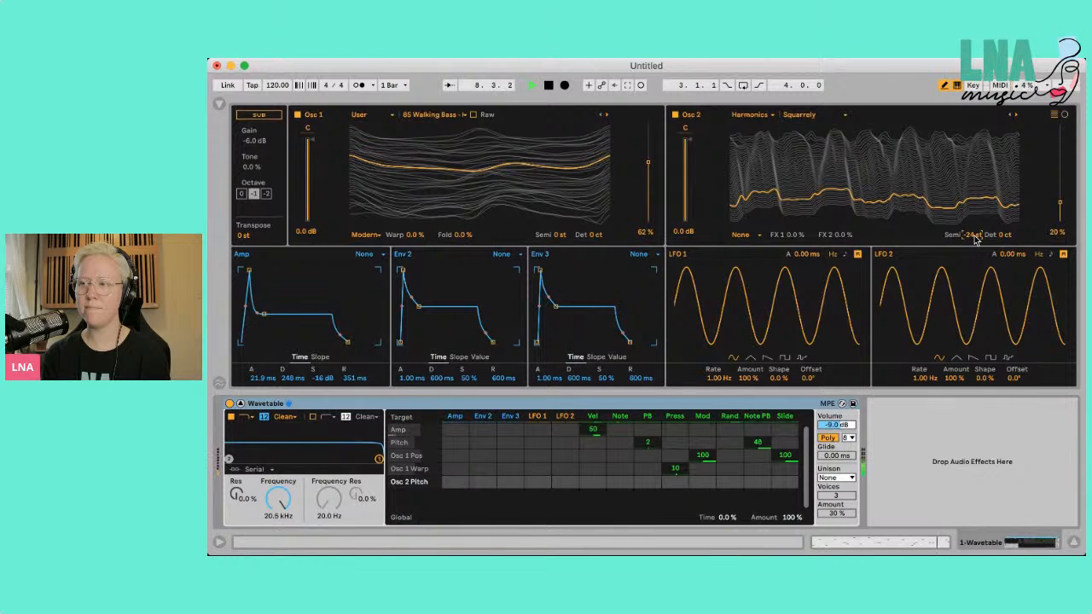
double_click(974, 237)
- Replay the clip and adjust the Squarrely wavetable's position in Osc 2 to 30%, settling on 25%
key(space)
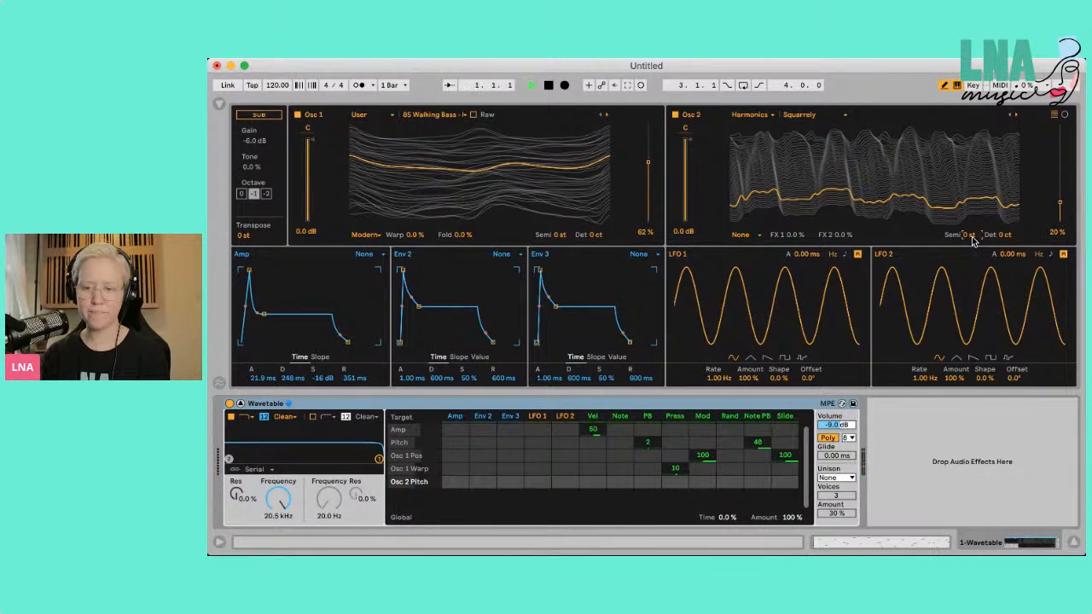
mouse_move(1056, 207)
mouse_down()
mouse_move(1051, 175)
mouse_move(1049, 207)
mouse_move(1063, 198)
mouse_up()
key(space)
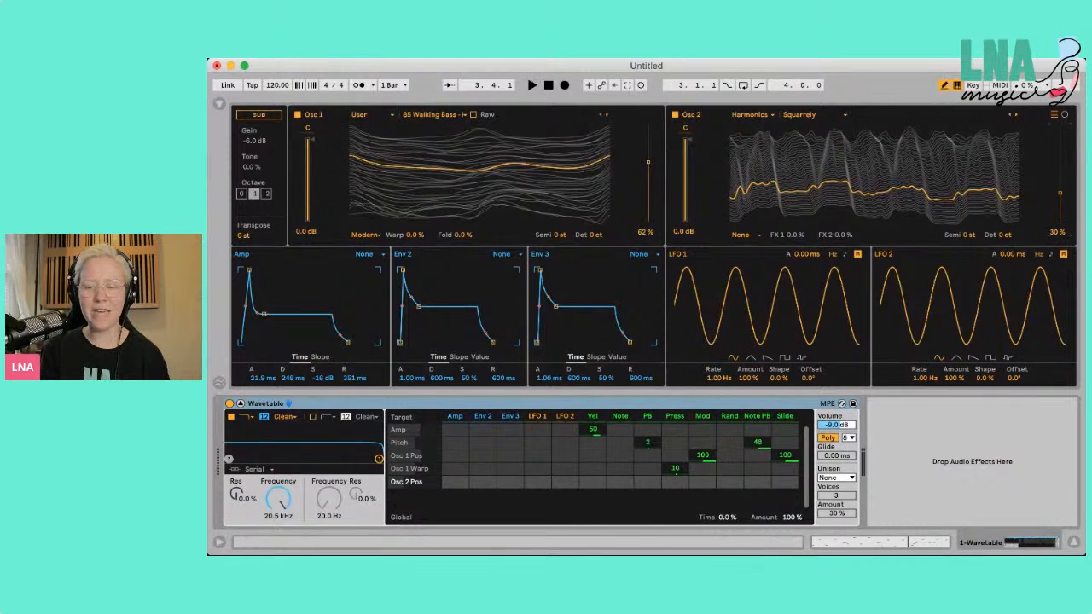
drag(1062, 196, 1063, 204)
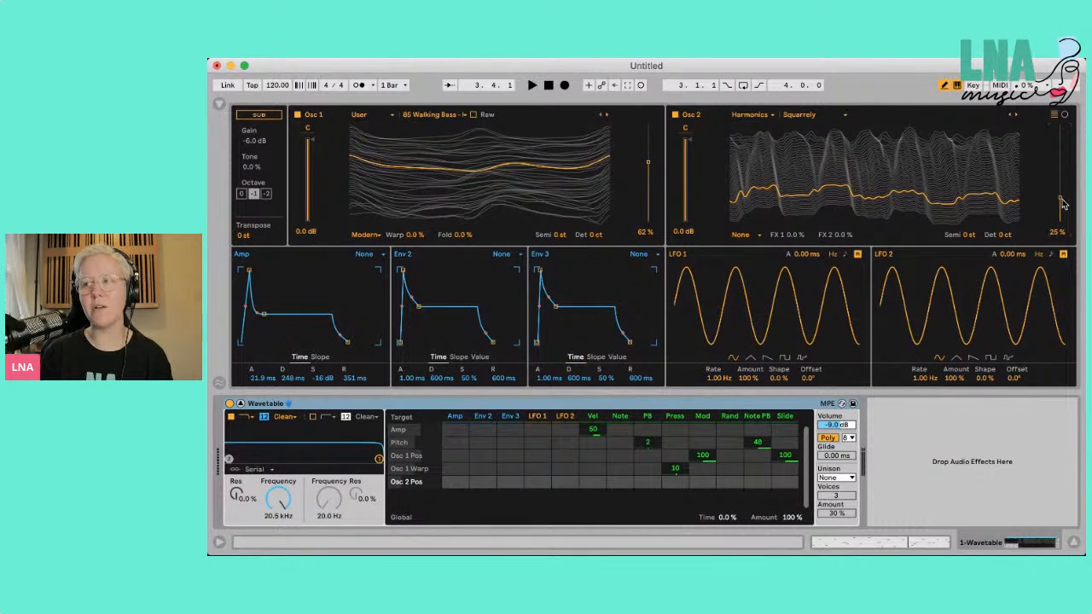
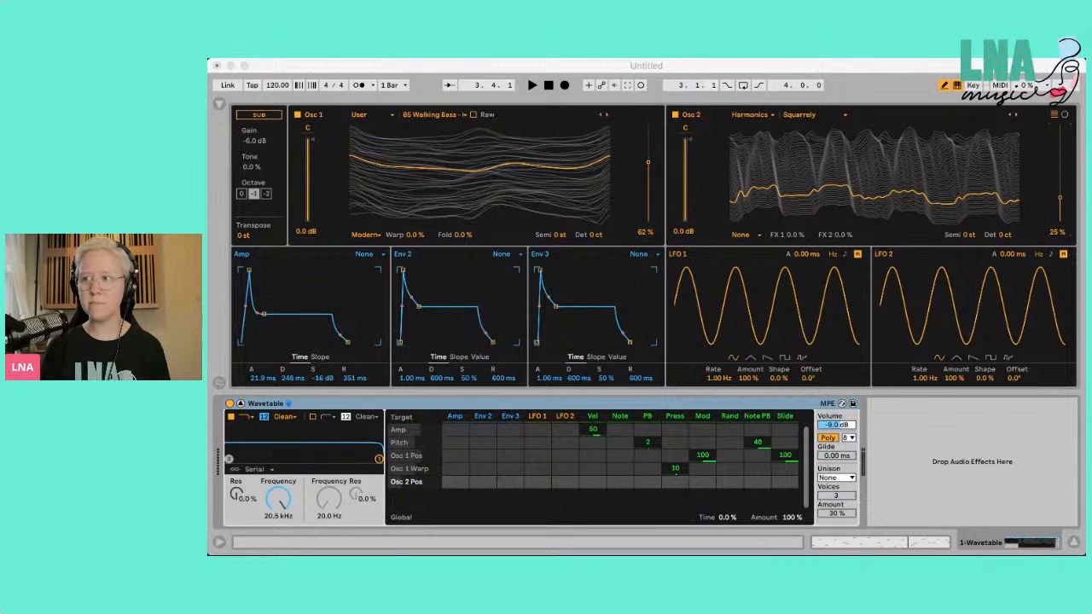
- Lower Osc 2's wavetable position to 5.0%, transpose it by -24 semitones, and audition the result
click(1034, 198)
key(space)
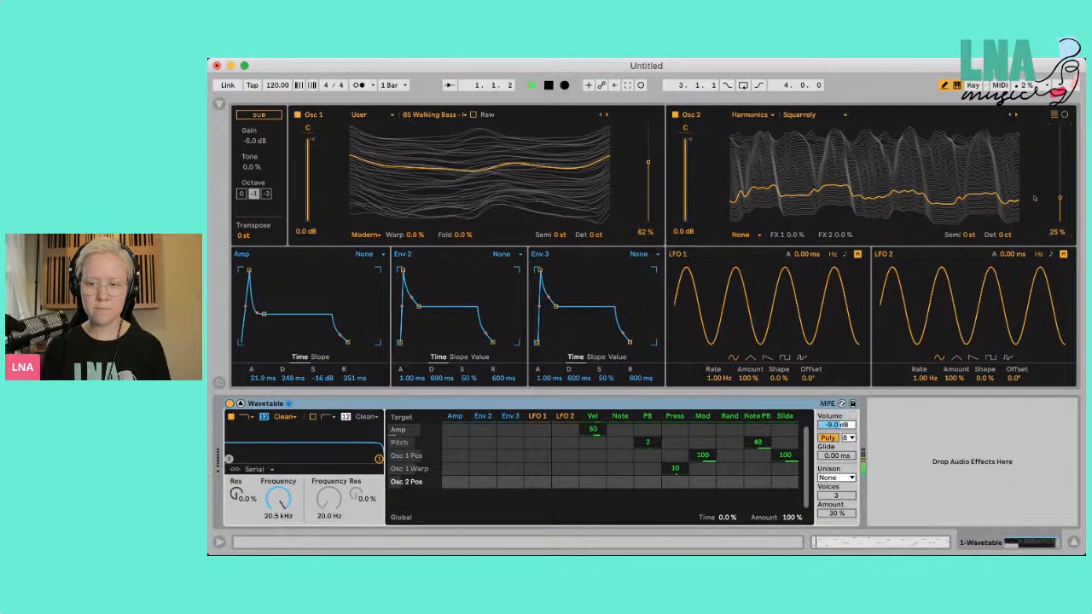
mouse_move(1061, 199)
mouse_down()
mouse_move(1061, 190)
mouse_move(1061, 218)
mouse_up()
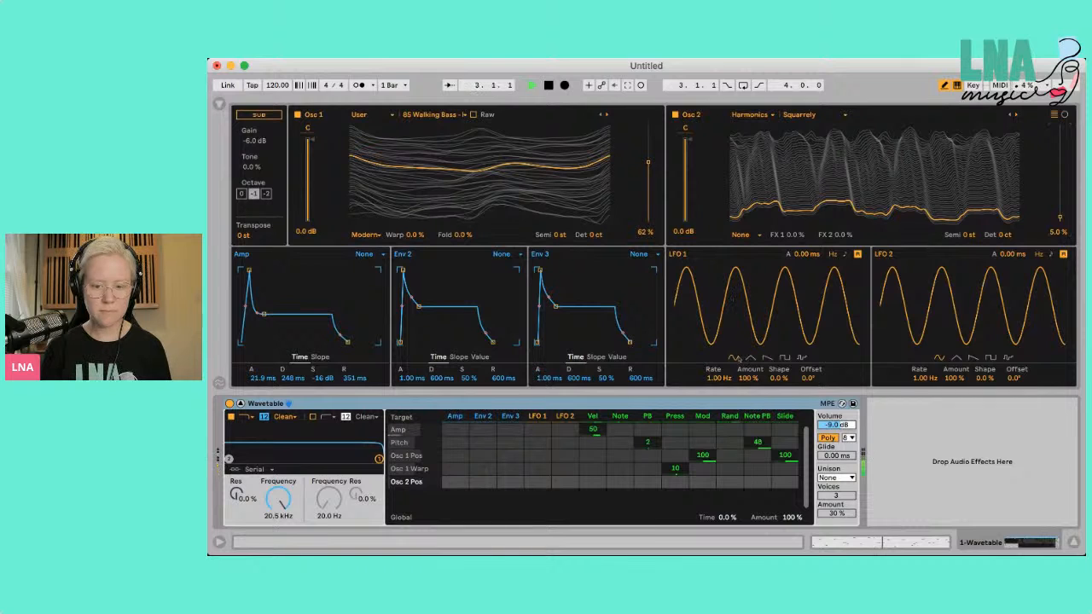
key(space)
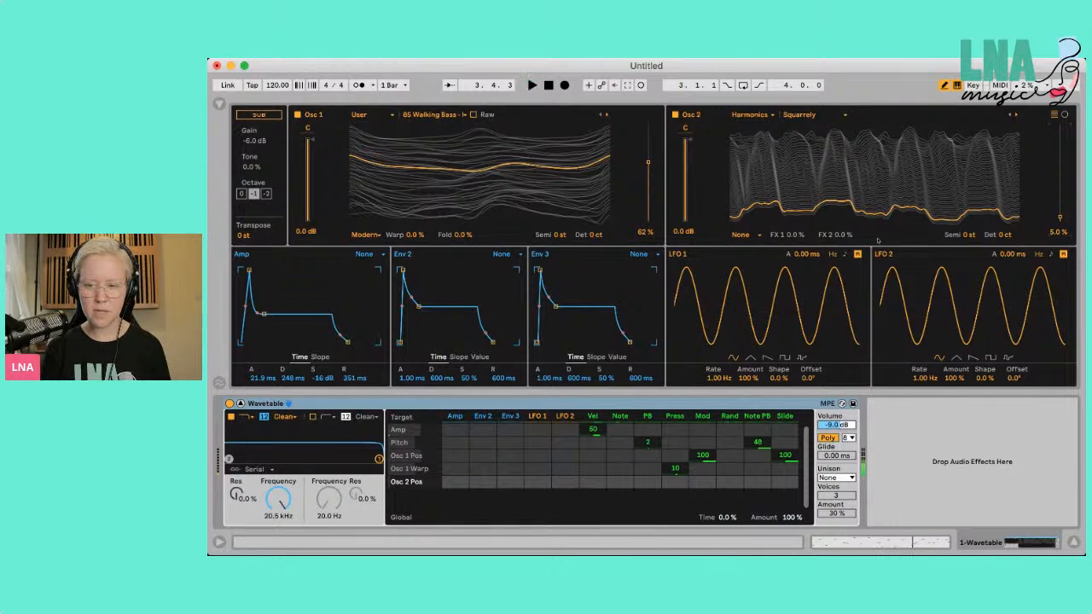
drag(969, 236, 970, 237)
key(space)
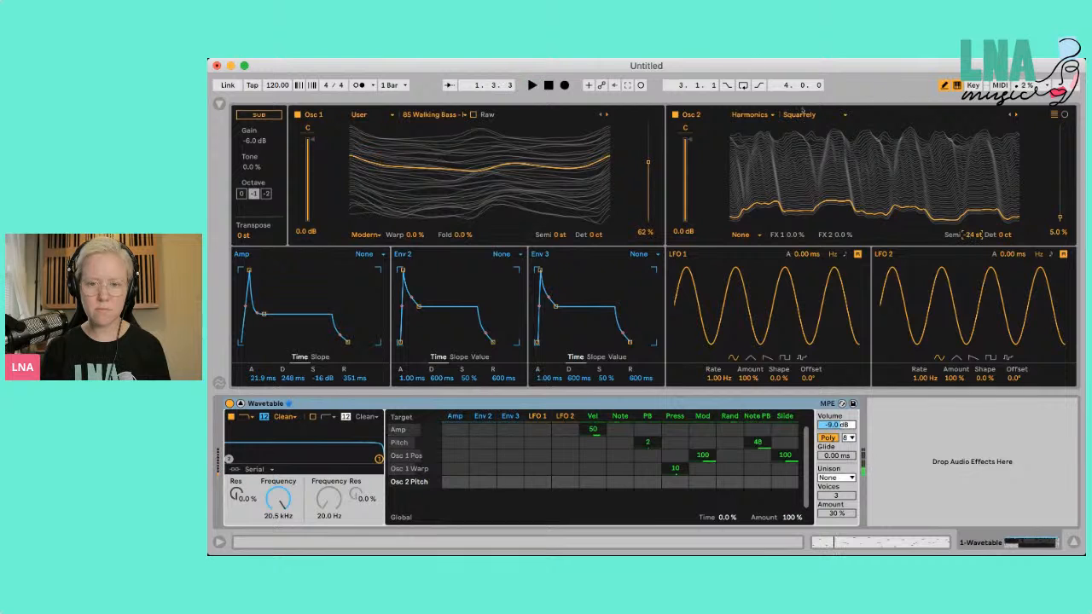
- Switch Osc 2 to the Basics wavetable Basic Shapes and set its position to 60% while the clip plays
click(764, 117)
click(761, 130)
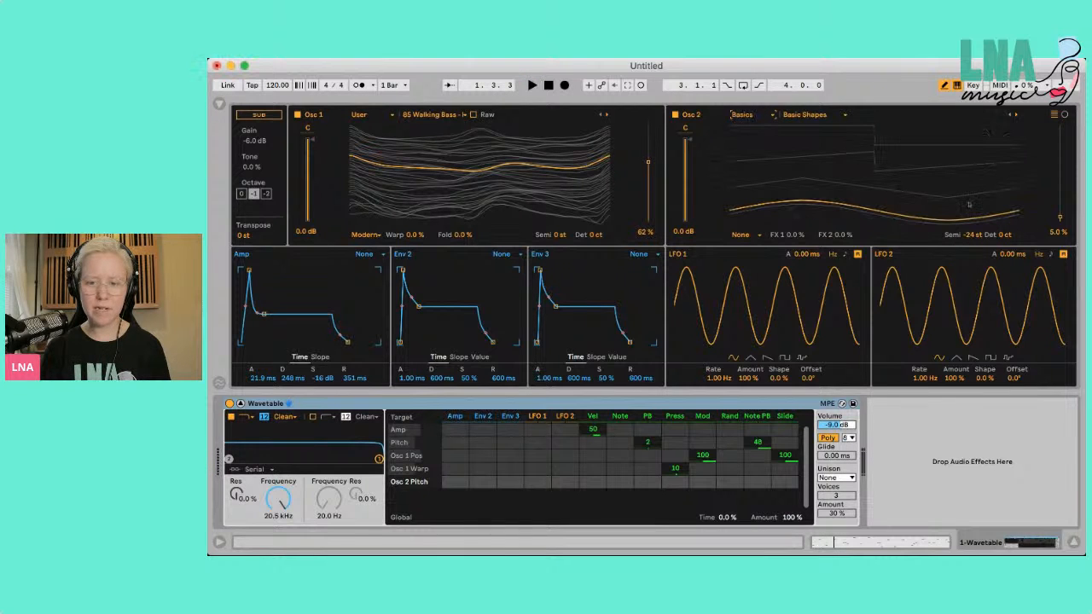
key(space)
drag(1060, 219, 1060, 164)
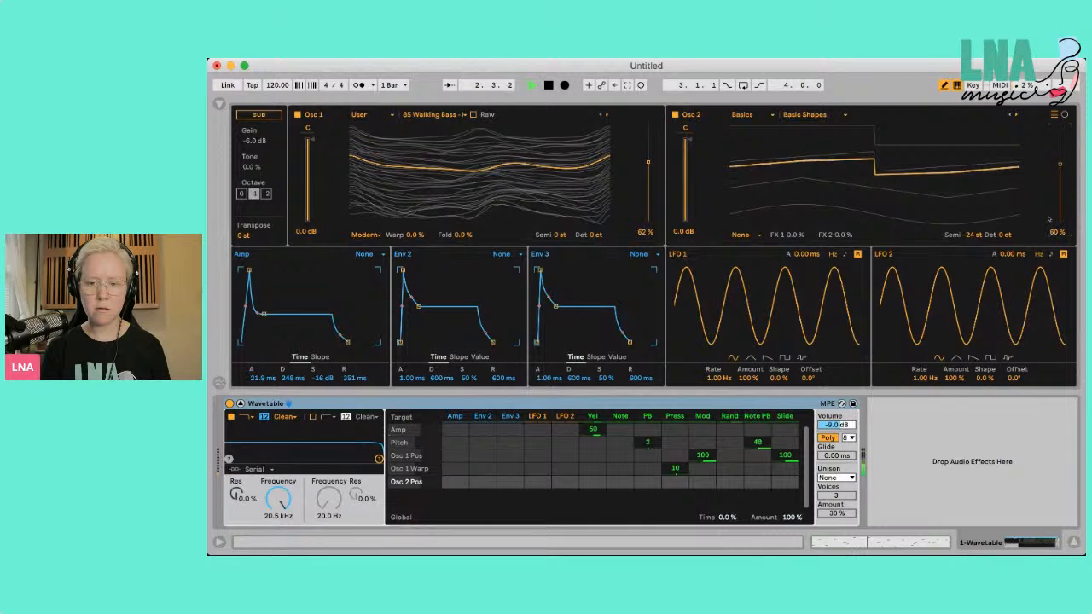
- Reset Osc 2's semitone offset to 0 st and set its wavetable position to 40%
click(964, 234)
key(Delete)
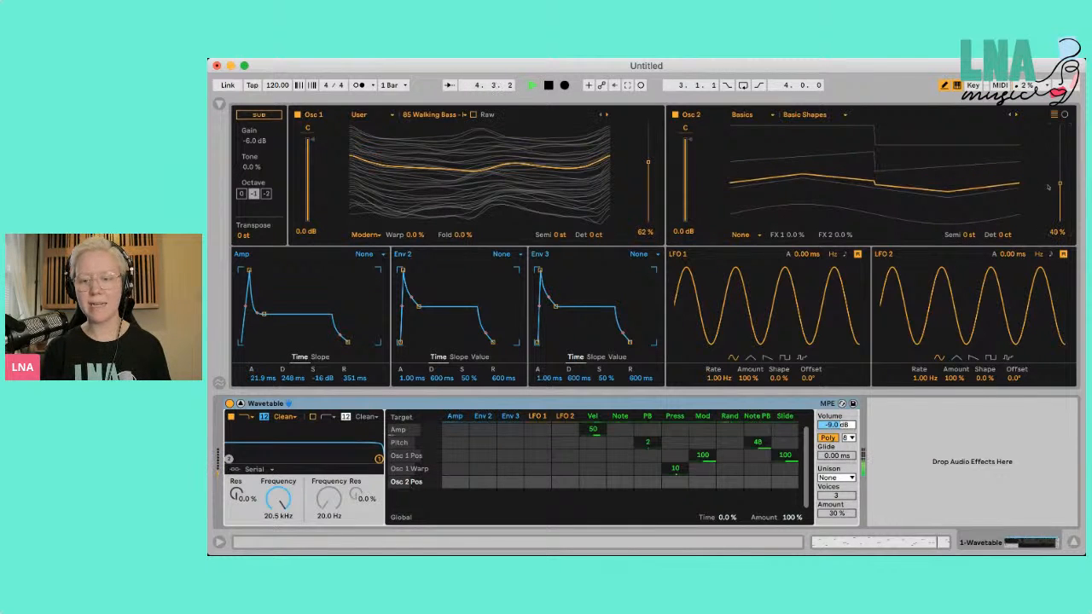
click(1049, 187)
mouse_move(1049, 187)
mouse_down()
mouse_move(1049, 217)
mouse_move(1049, 198)
mouse_up()
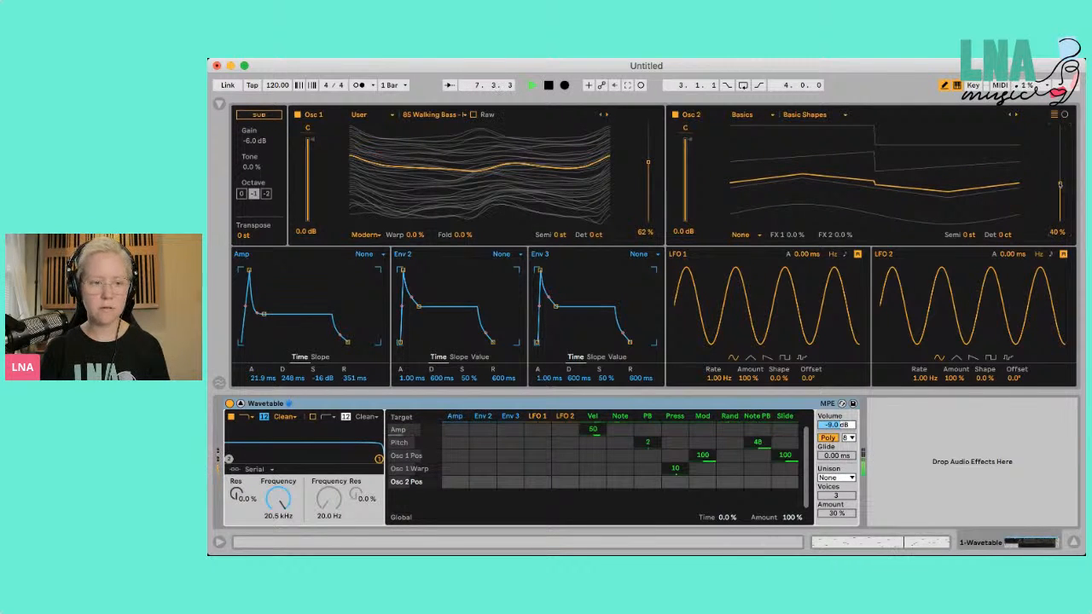
- Turn on the sub oscillator, audition it at octave -2, and return it to octave -1 with 0.0% tone
click(260, 114)
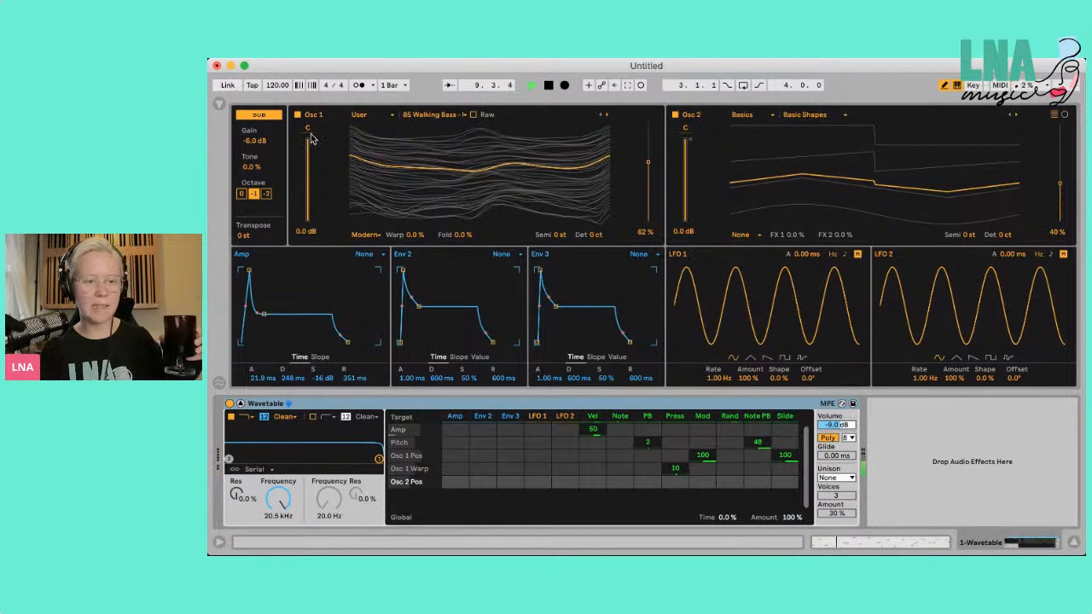
key(space)
key(space)
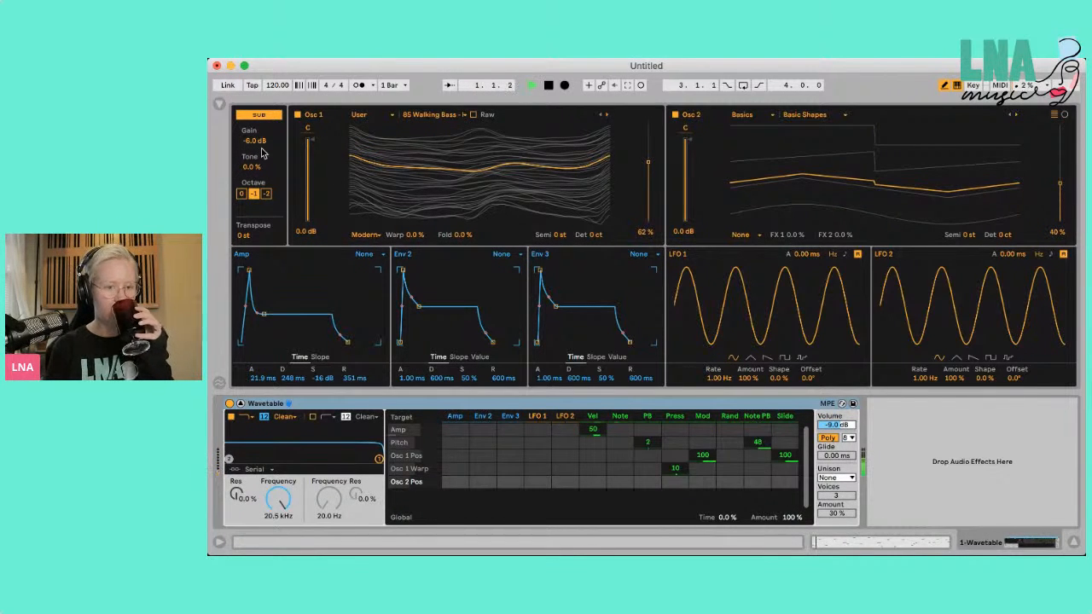
drag(251, 171, 252, 181)
click(266, 194)
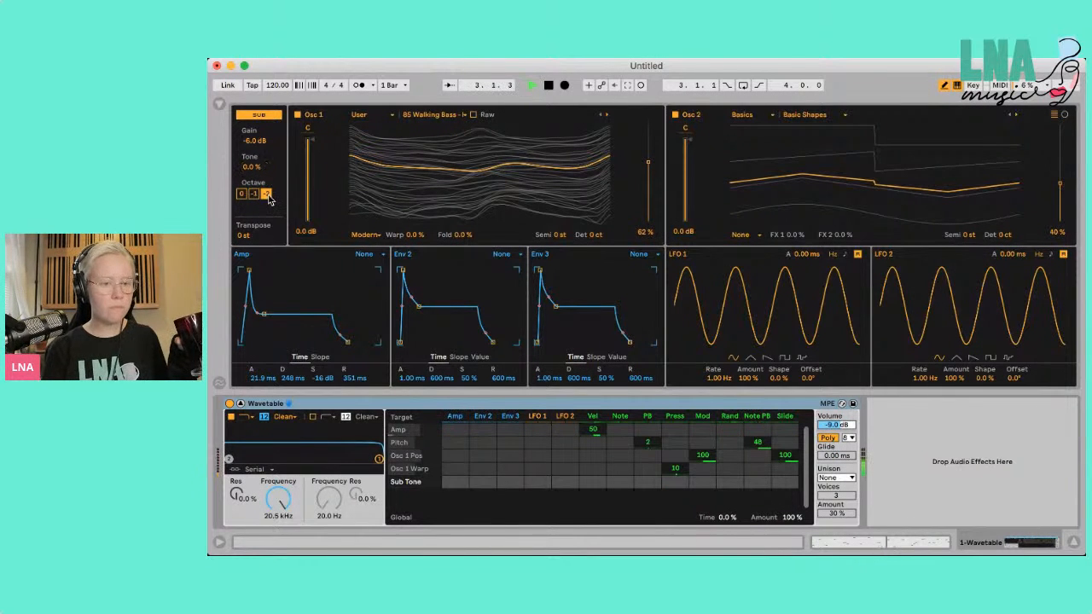
click(253, 194)
- Check the global Transpose setting, keep it at 0 st, and replay the clip to hear the layered bass
click(243, 236)
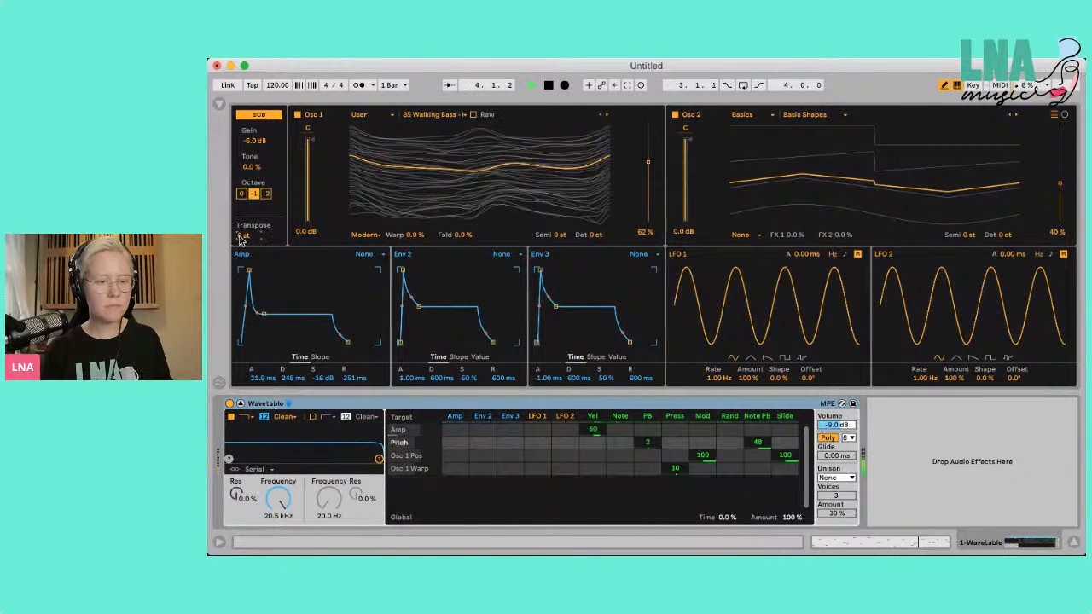
drag(241, 240, 241, 241)
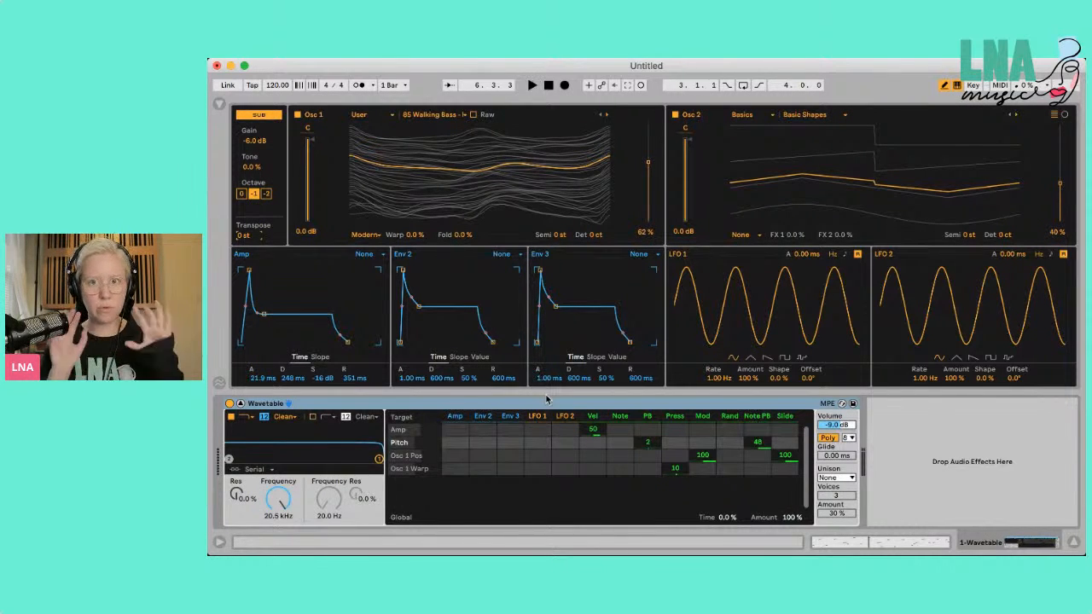
key(space)
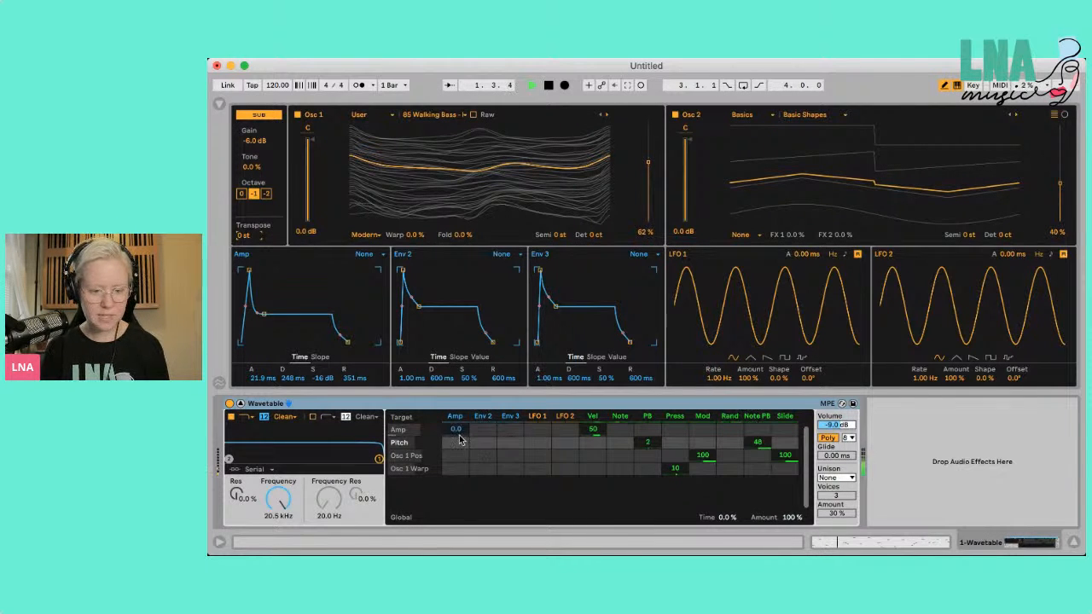
key(space)
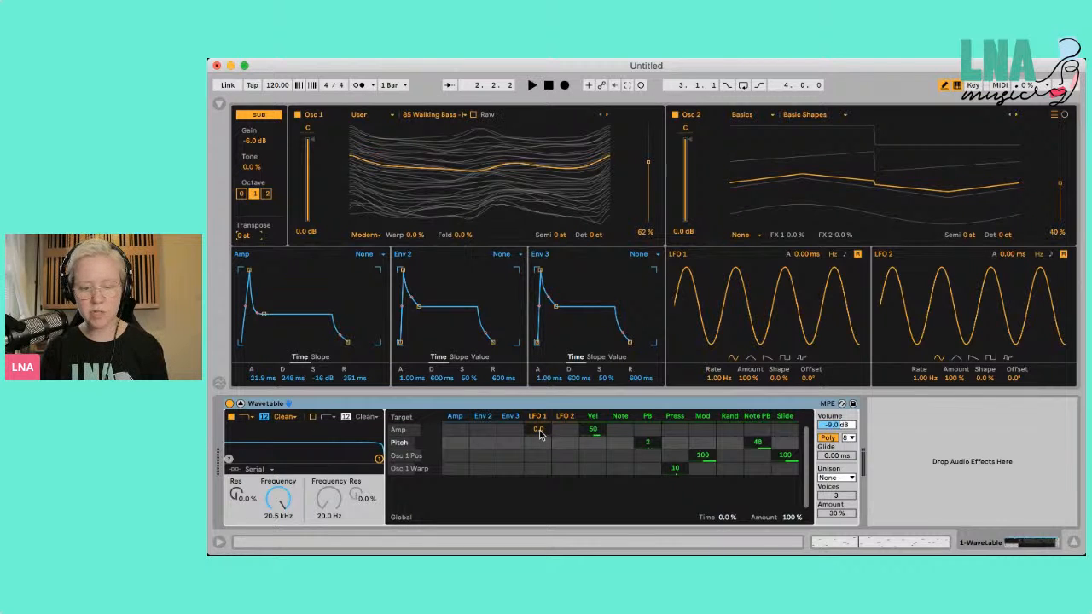
- Try the triangle shape on LFO 1, return it to sine, and set its rate to 3.76 Hz during playback
click(752, 360)
click(734, 359)
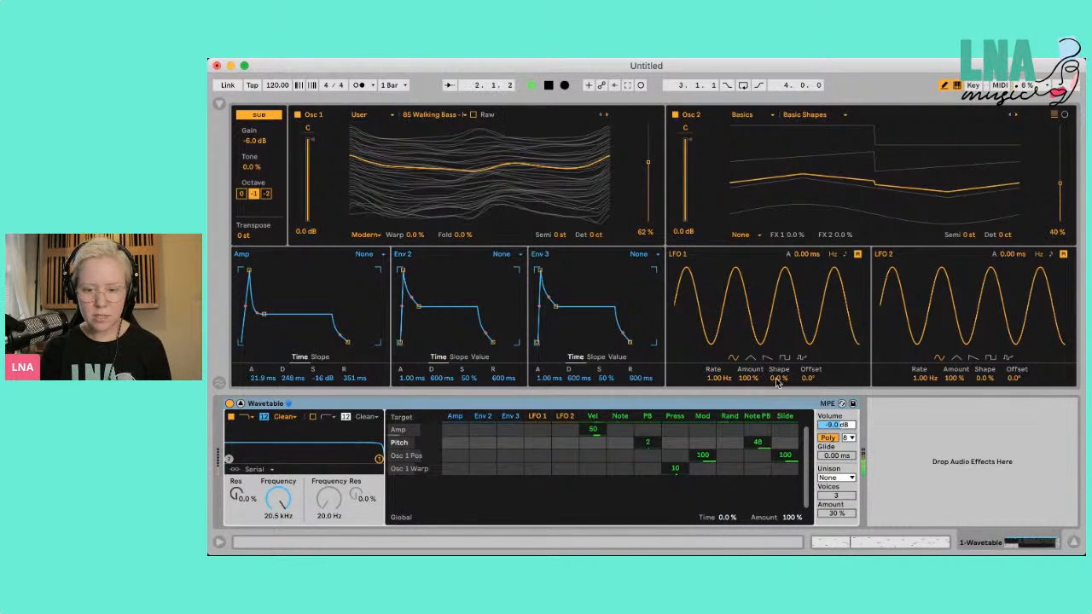
click(720, 380)
drag(719, 382, 719, 337)
drag(719, 382, 720, 400)
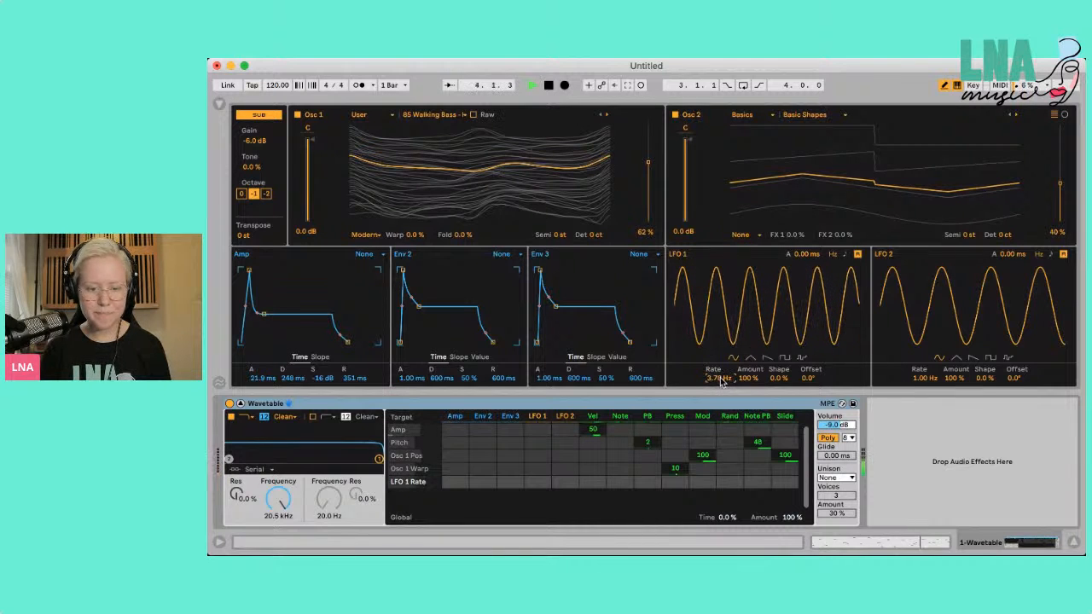
key(space)
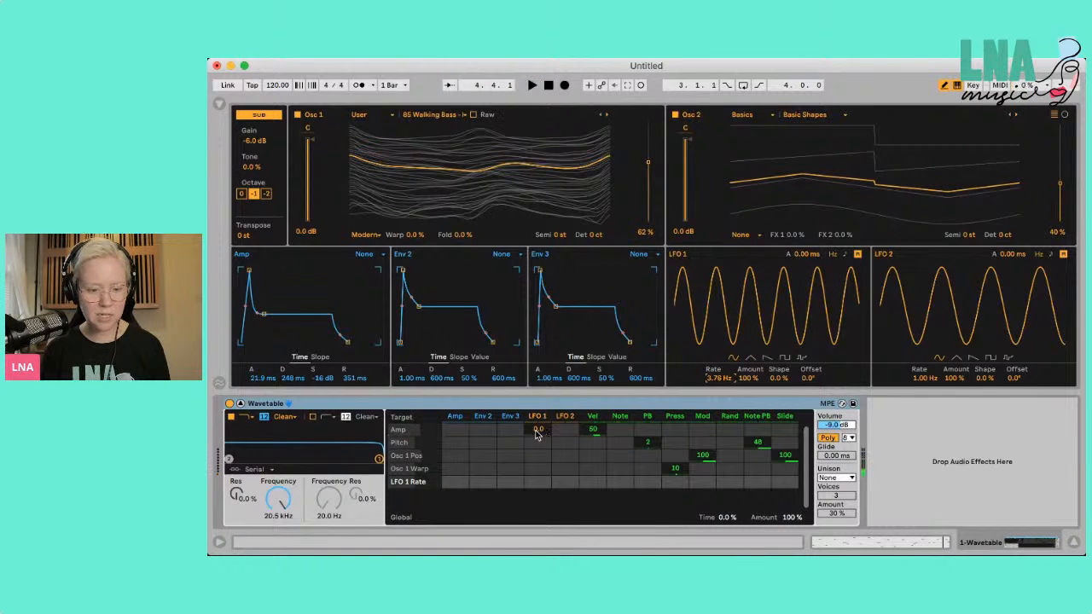
- Assign LFO 1 to modulate Amp in the modulation matrix and adjust the amount to 61 while the clip plays
click(538, 433)
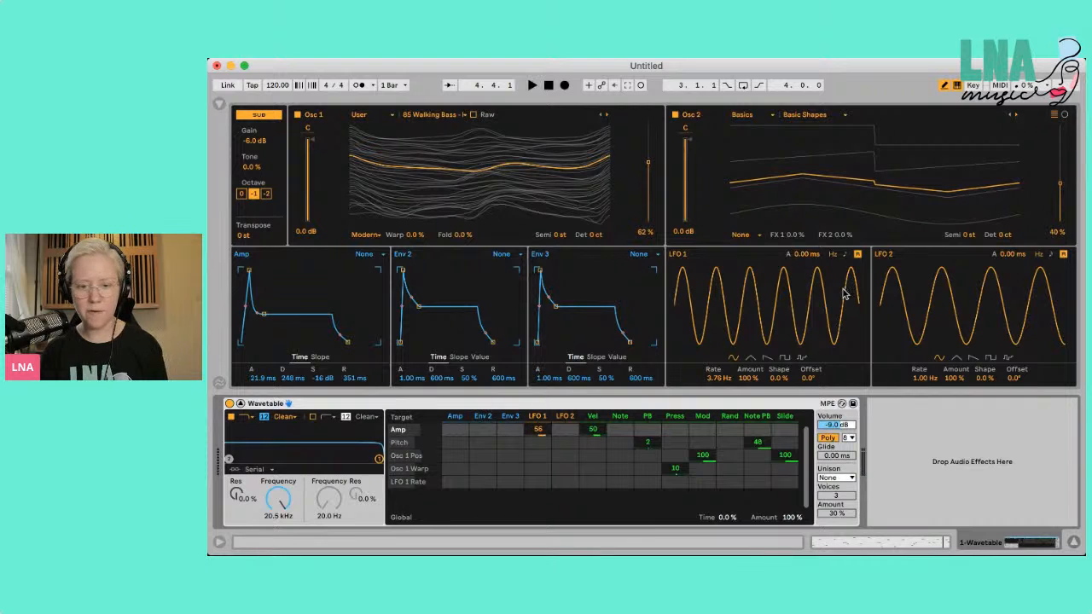
key(space)
drag(535, 437, 539, 437)
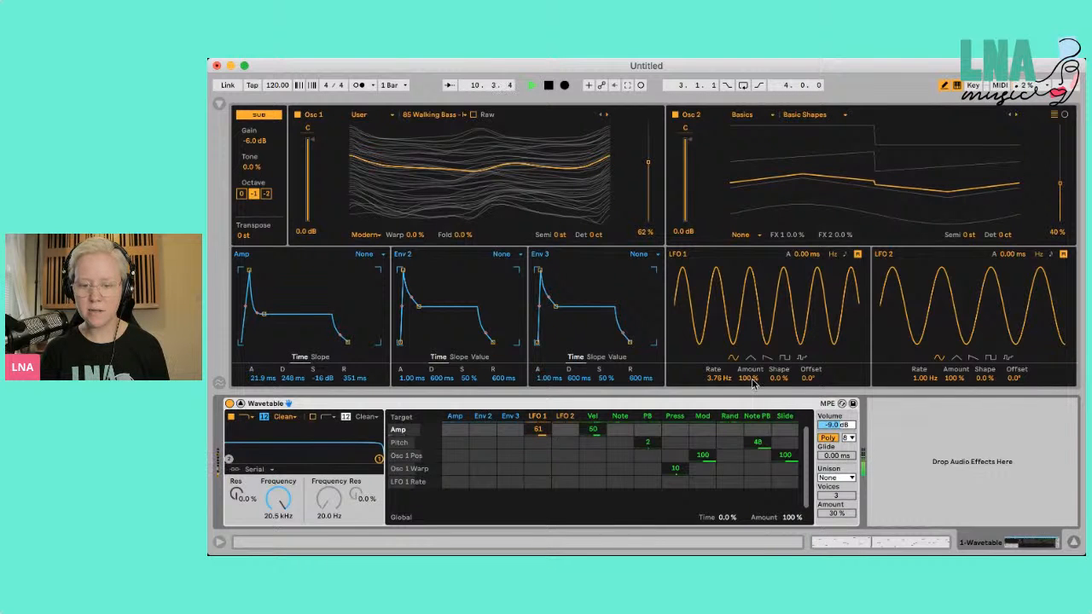
- Set LFO 1's rate to 6.04 Hz and its attack time to 125 ms
click(720, 380)
mouse_move(719, 382)
mouse_down()
mouse_move(720, 372)
mouse_move(721, 385)
mouse_up()
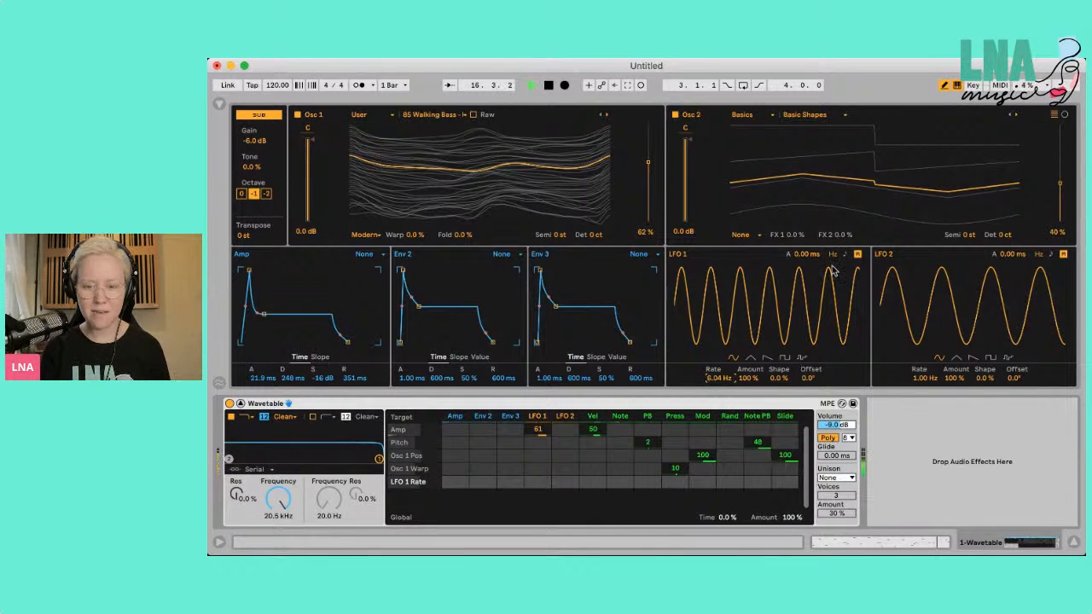
drag(812, 258, 813, 255)
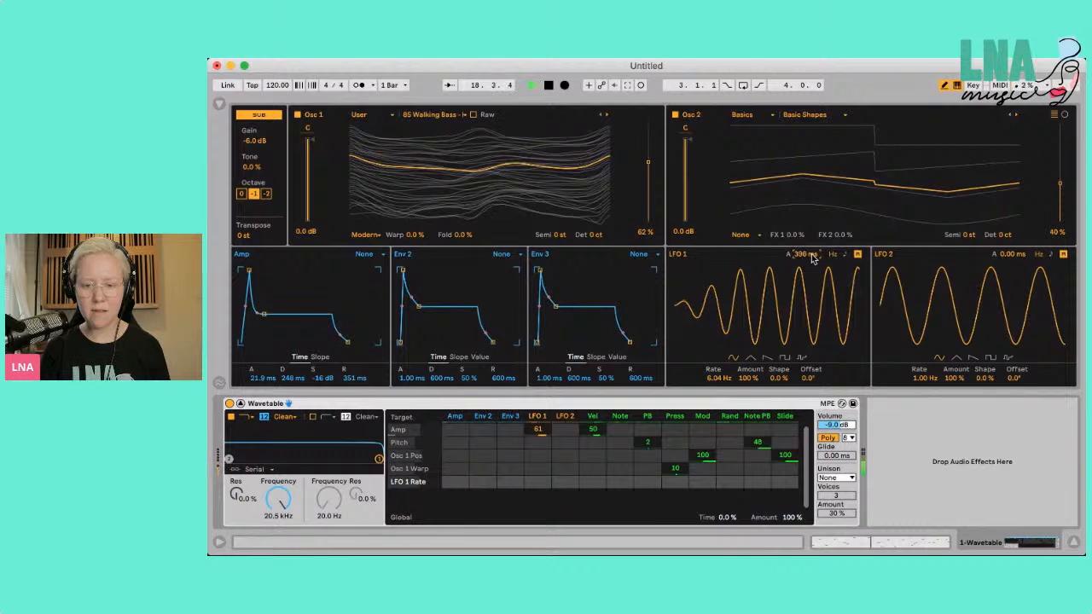
drag(807, 256, 805, 261)
- Set Osc 2's wavetable position to 36% and lower its level to -2.6 dB
mouse_move(1052, 181)
mouse_down()
mouse_move(1049, 156)
mouse_move(1049, 211)
mouse_move(1050, 179)
mouse_up()
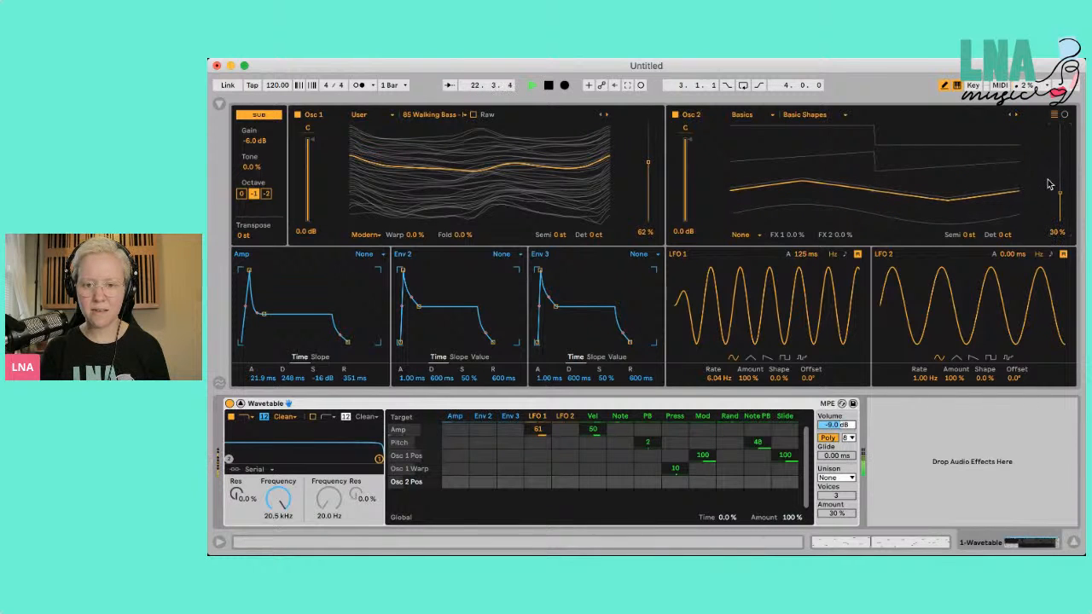
mouse_move(1059, 193)
mouse_down()
mouse_move(1059, 174)
mouse_move(1059, 185)
mouse_up()
drag(689, 140, 690, 161)
drag(1061, 182, 1052, 187)
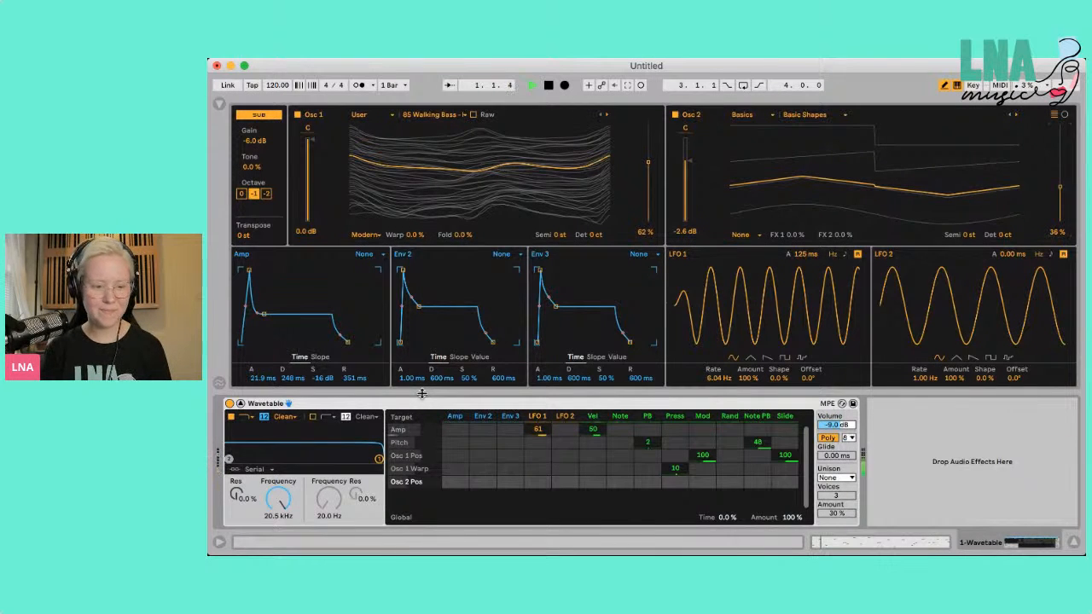
- Set filter 1 to 9.89 kHz with 44% resonance, turn on filter 2 with the OSR circuit, and play the clip
mouse_move(381, 460)
mouse_down()
mouse_move(300, 446)
mouse_move(363, 451)
mouse_up()
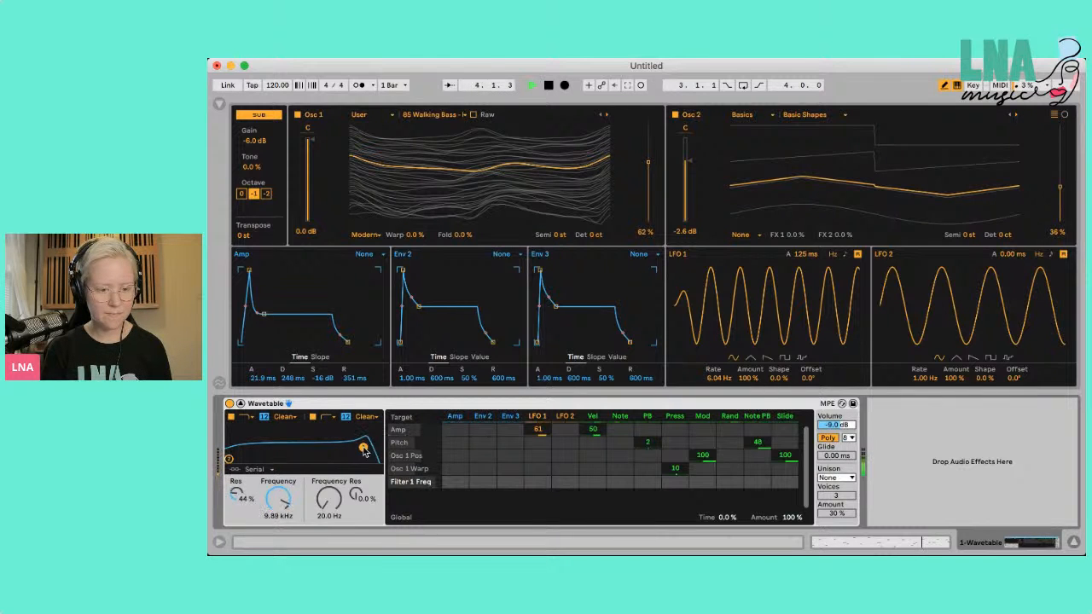
click(372, 419)
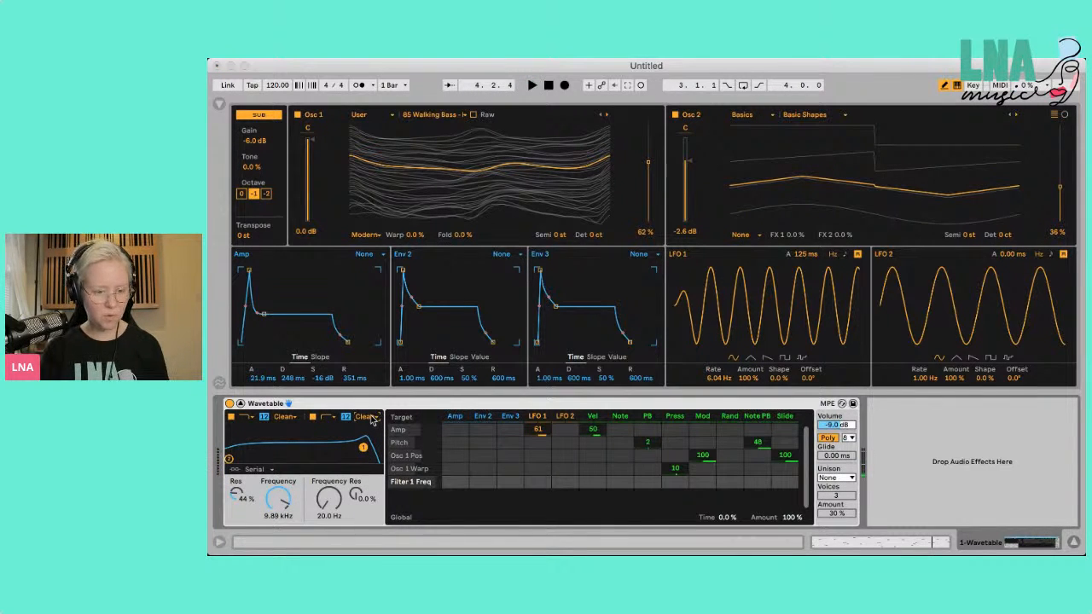
click(376, 443)
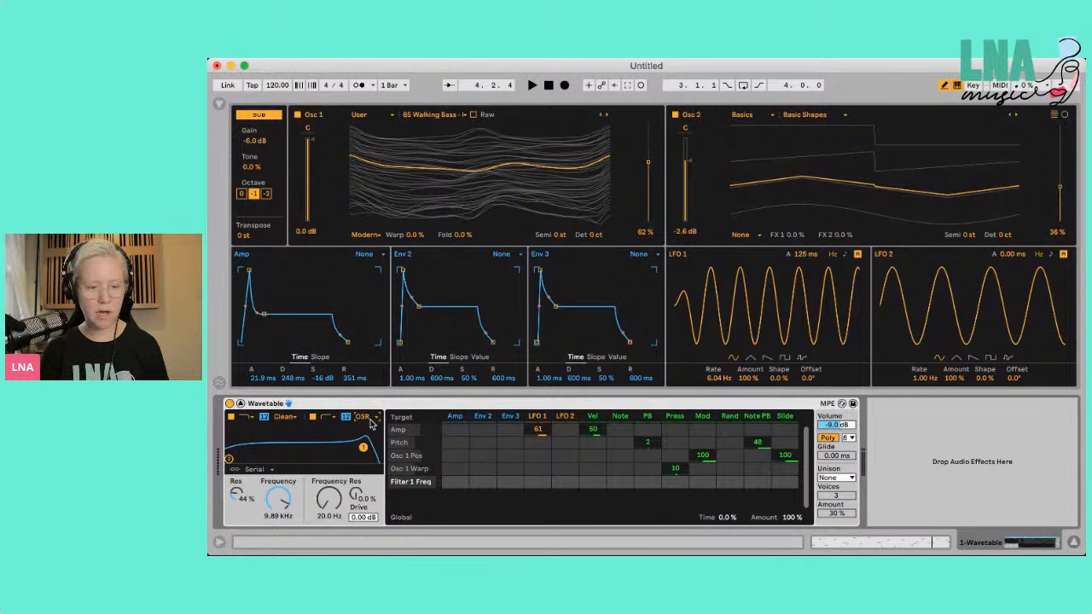
key(space)
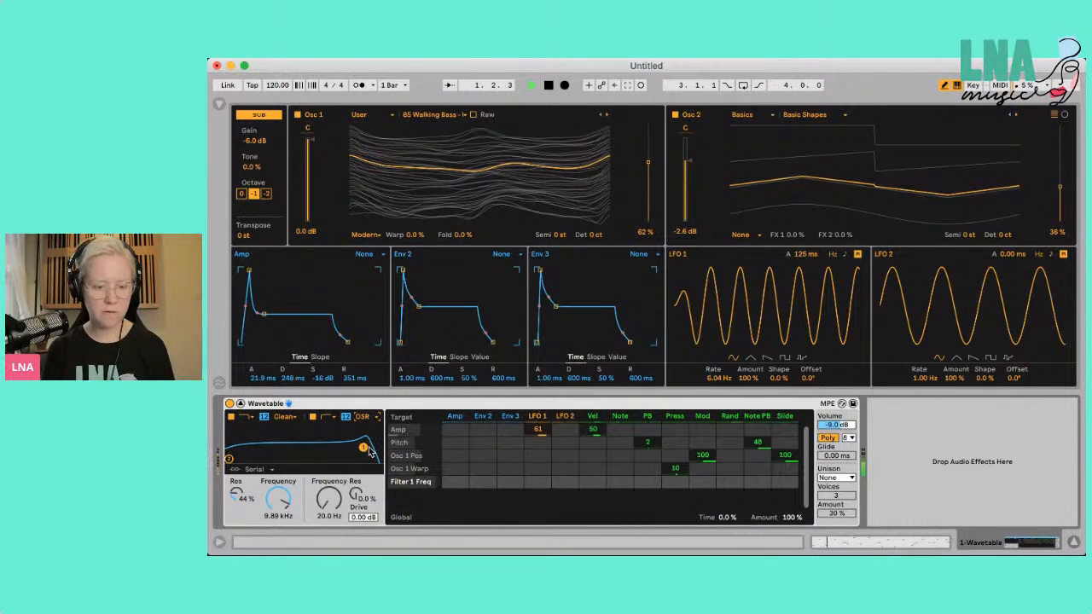
- Switch filter 1 to the MS2 circuit at 7.68 kHz with 47% resonance, and filter 2 to the SMP circuit
drag(363, 448, 357, 452)
click(290, 417)
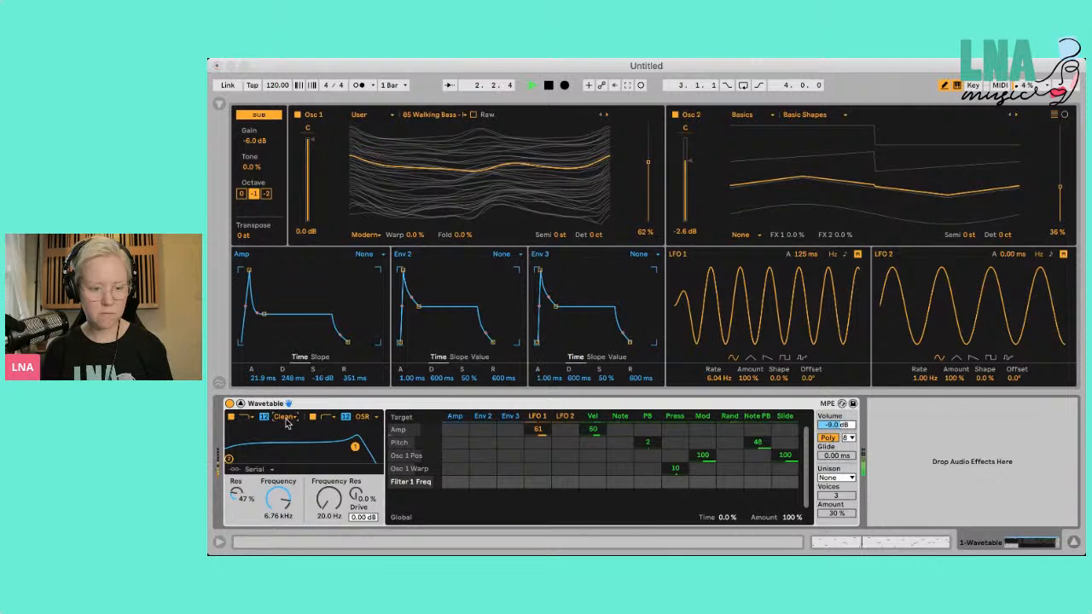
click(287, 451)
click(368, 417)
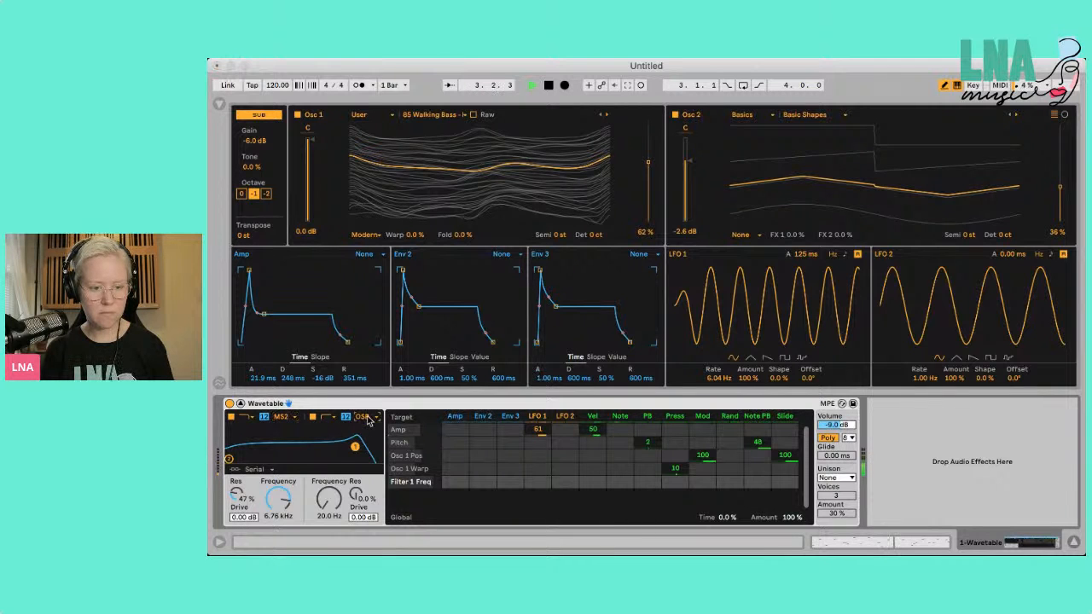
click(370, 456)
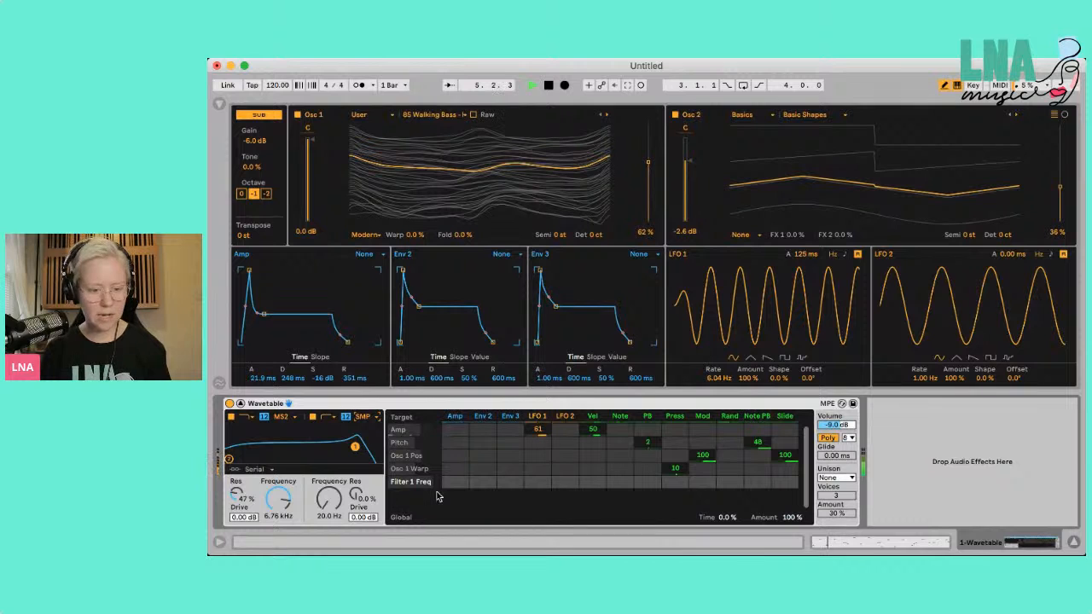
drag(538, 460, 538, 457)
drag(356, 447, 359, 447)
key(space)
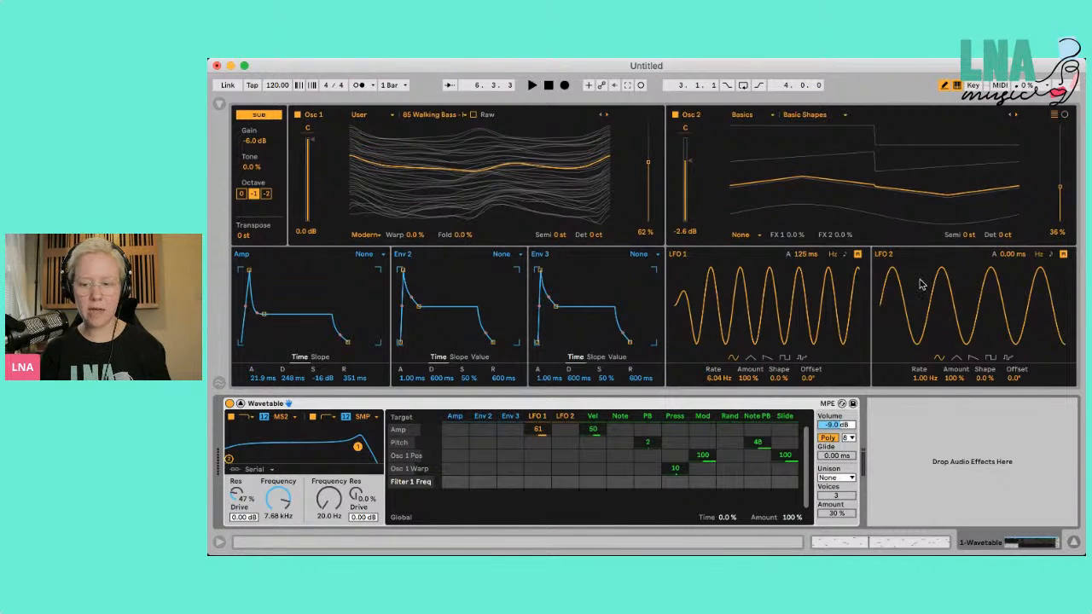
- Modulate Osc 1's position with LFO 2 at 48, setting LFO 2's amount to 80% and its rate to 0.18 Hz
click(566, 457)
key(space)
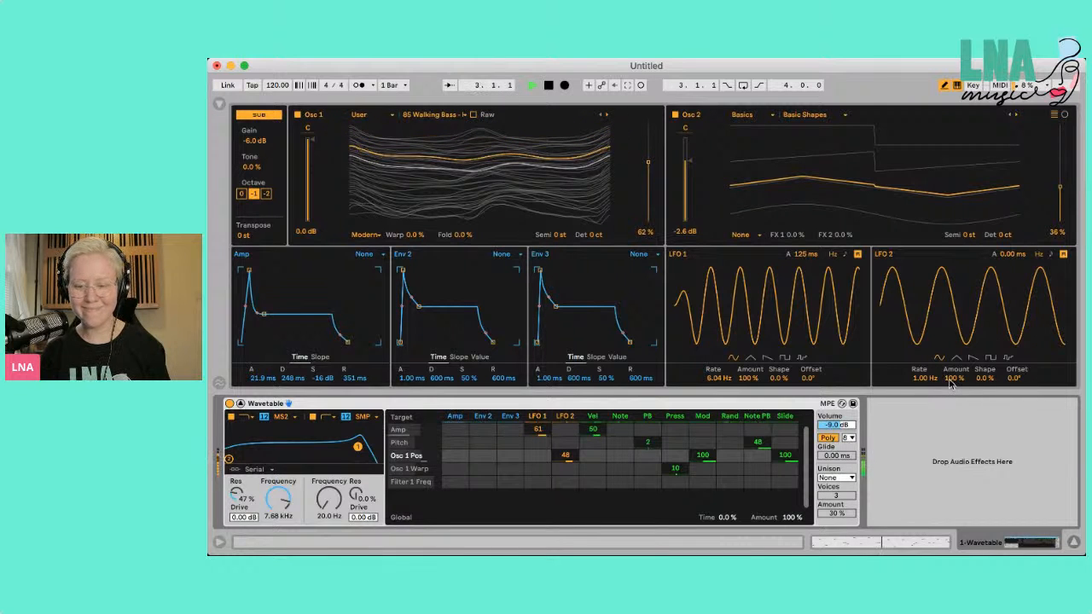
drag(960, 380, 919, 386)
mouse_move(918, 383)
mouse_down()
mouse_move(918, 372)
mouse_move(918, 385)
mouse_up()
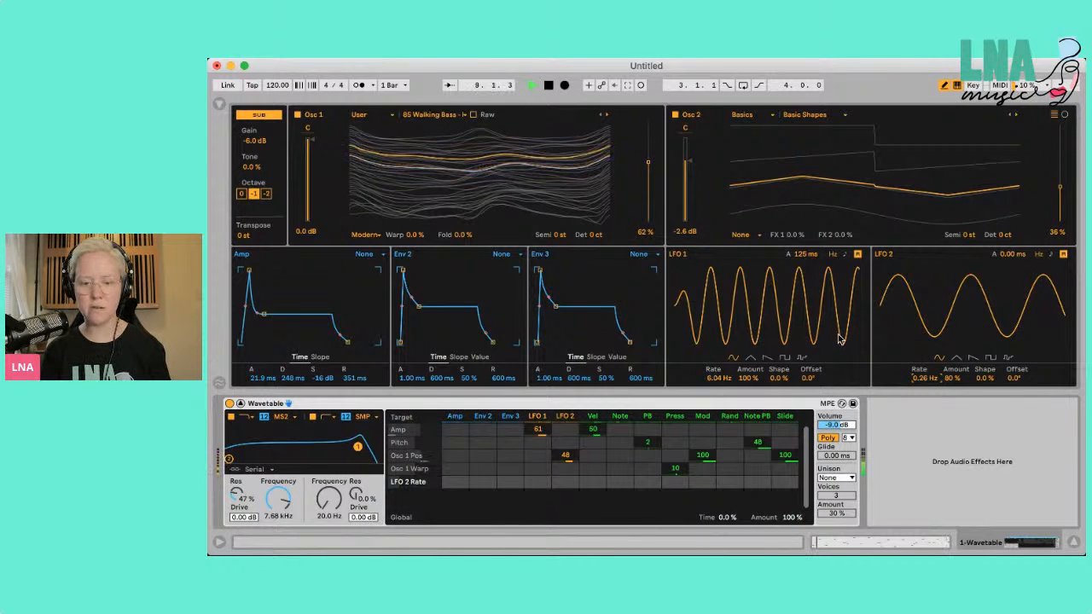
drag(924, 384, 924, 384)
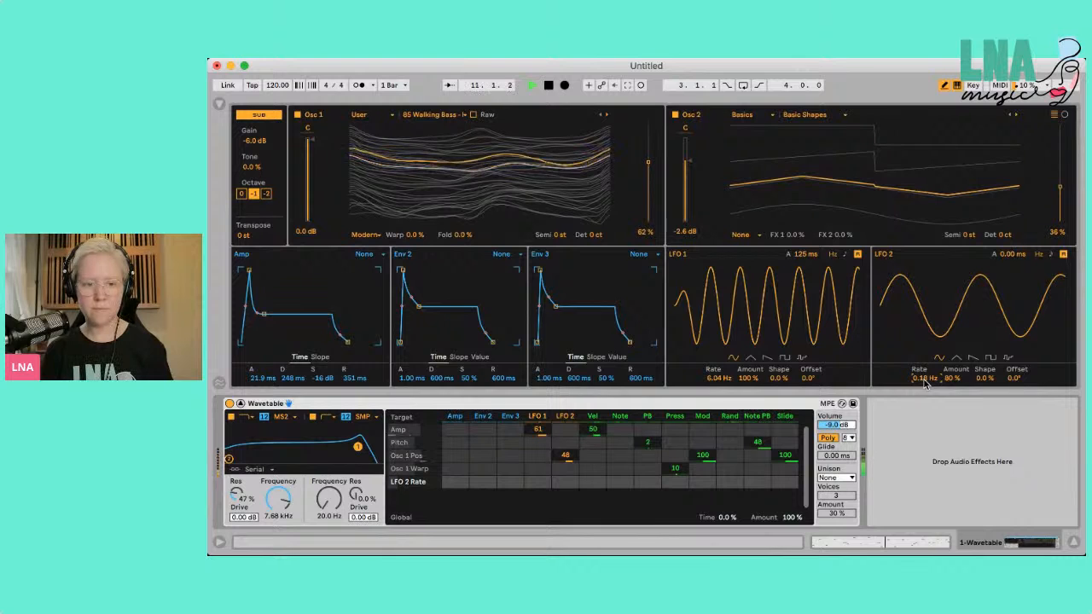
- Change LFO 2's modulation of Osc 1's position to -44 while listening, and stop playback
drag(566, 467, 569, 459)
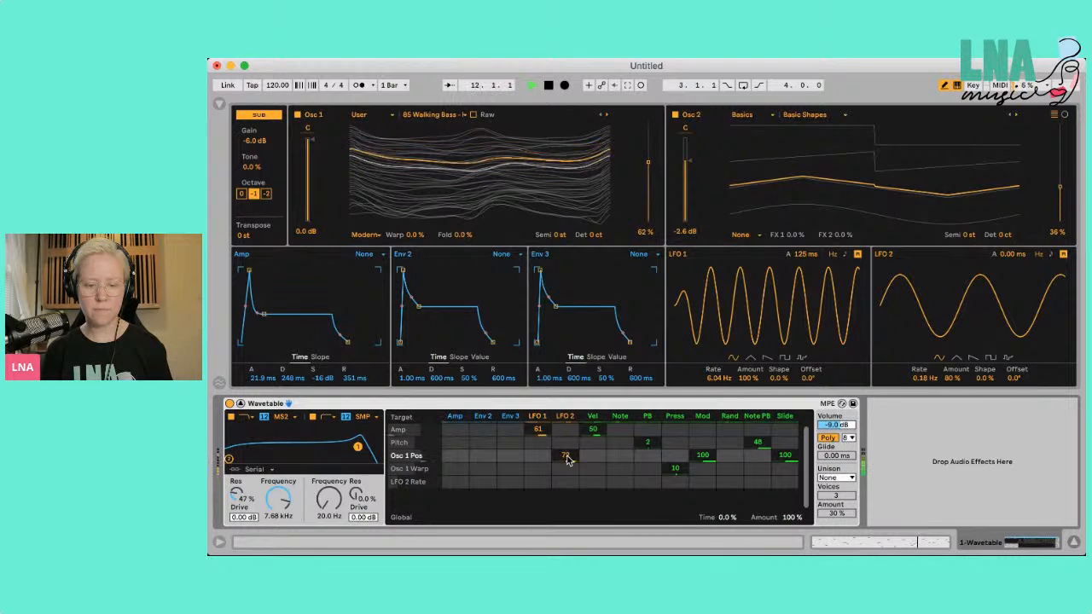
drag(567, 457, 568, 457)
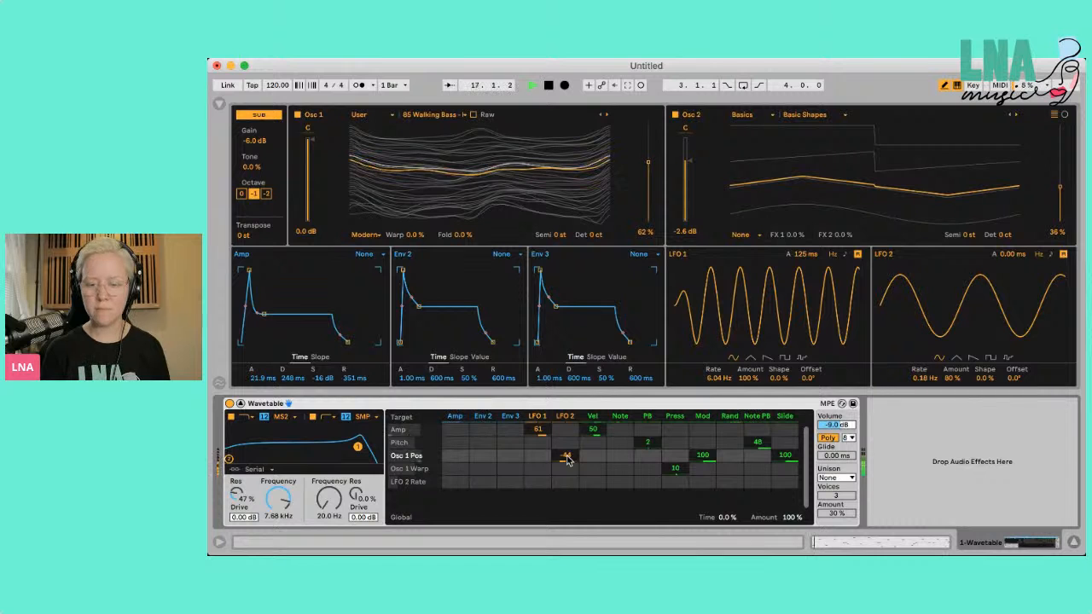
key(space)
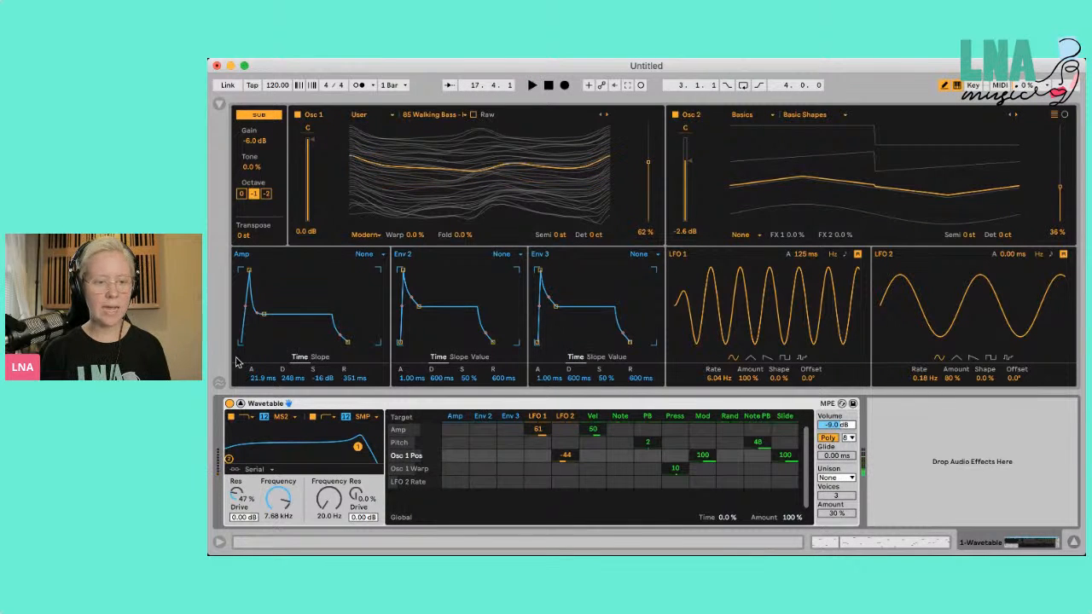
- Collapse the expanded Wavetable view and add a Saturator from the Drive & Color audio effects after Wavetable
click(240, 405)
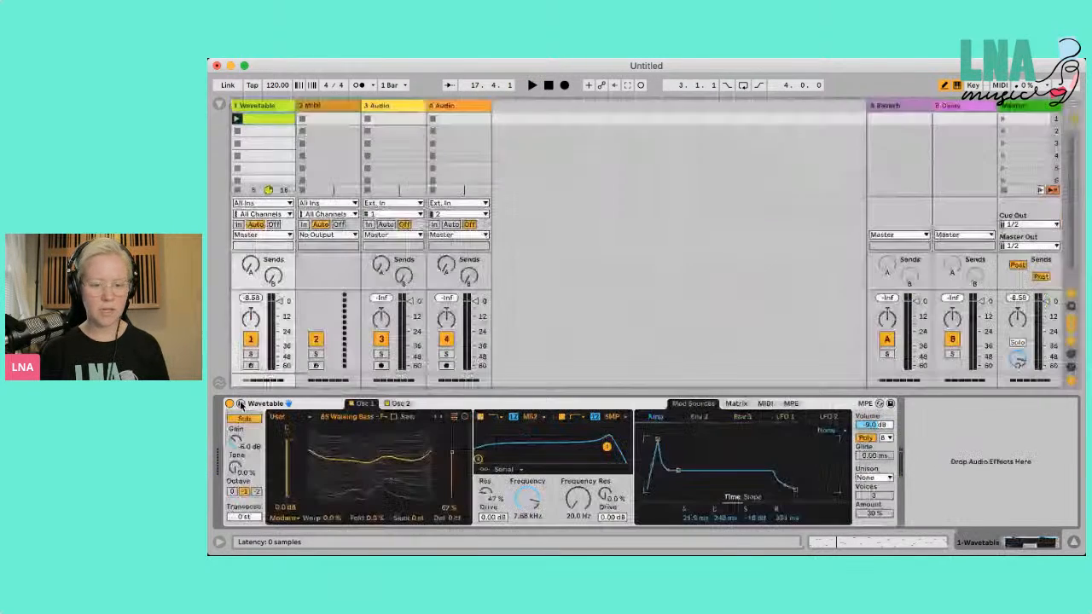
click(219, 105)
click(637, 106)
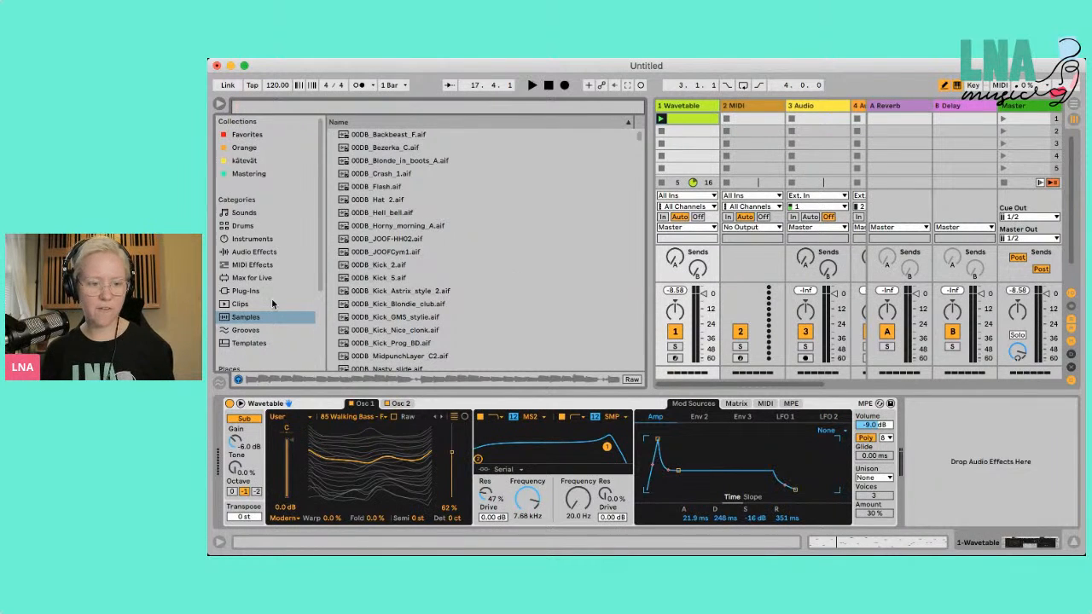
click(261, 254)
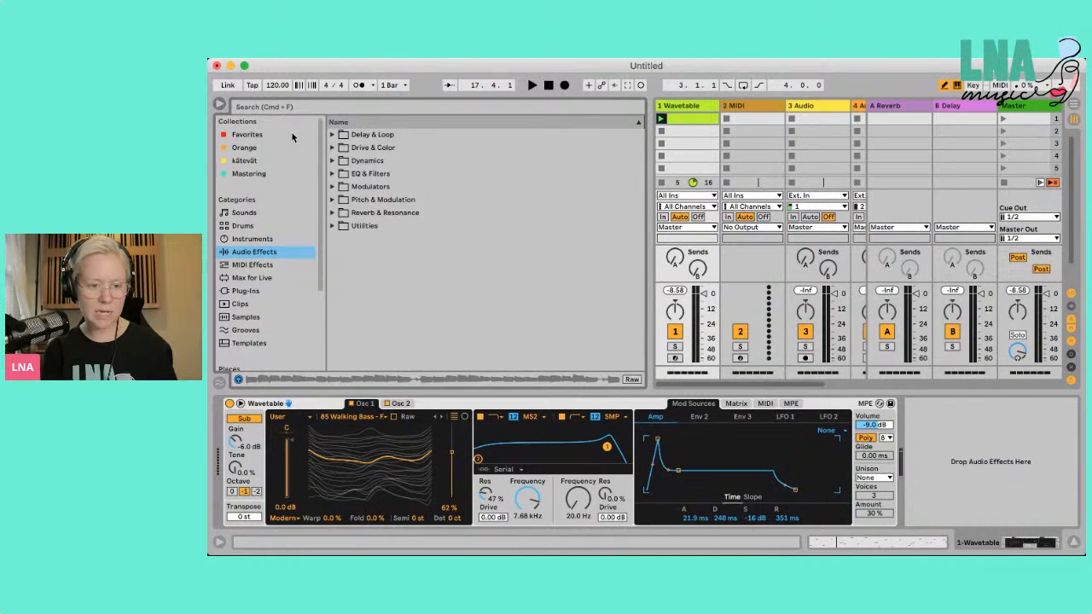
click(332, 149)
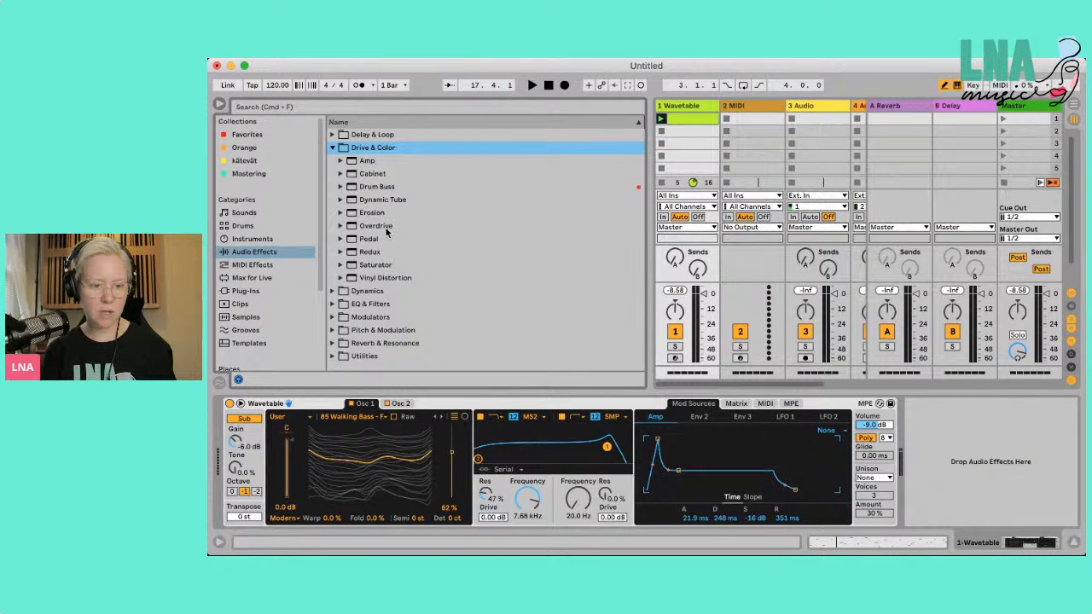
double_click(380, 265)
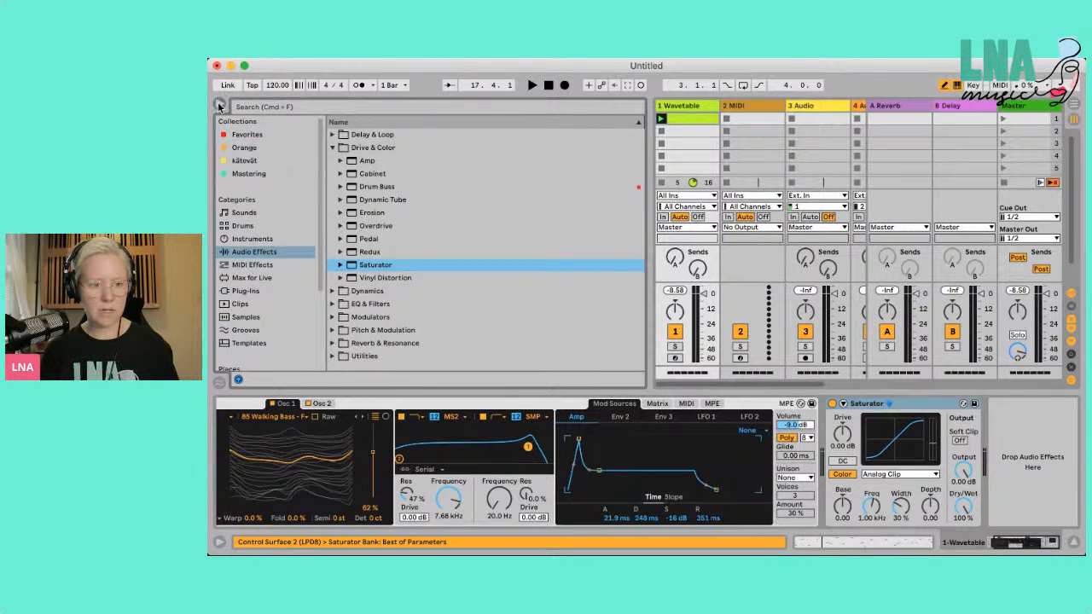
click(221, 106)
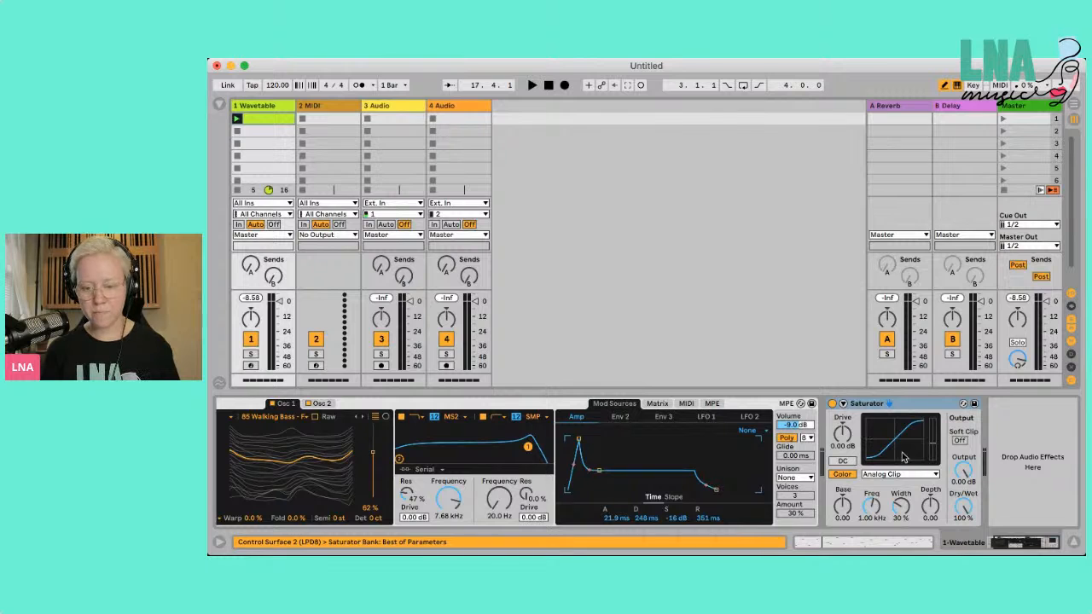
- Expand the Saturator to show its waveshaper parameters and set its curve type to Sinoid Fold
click(843, 404)
scroll(940, 508, right, 3)
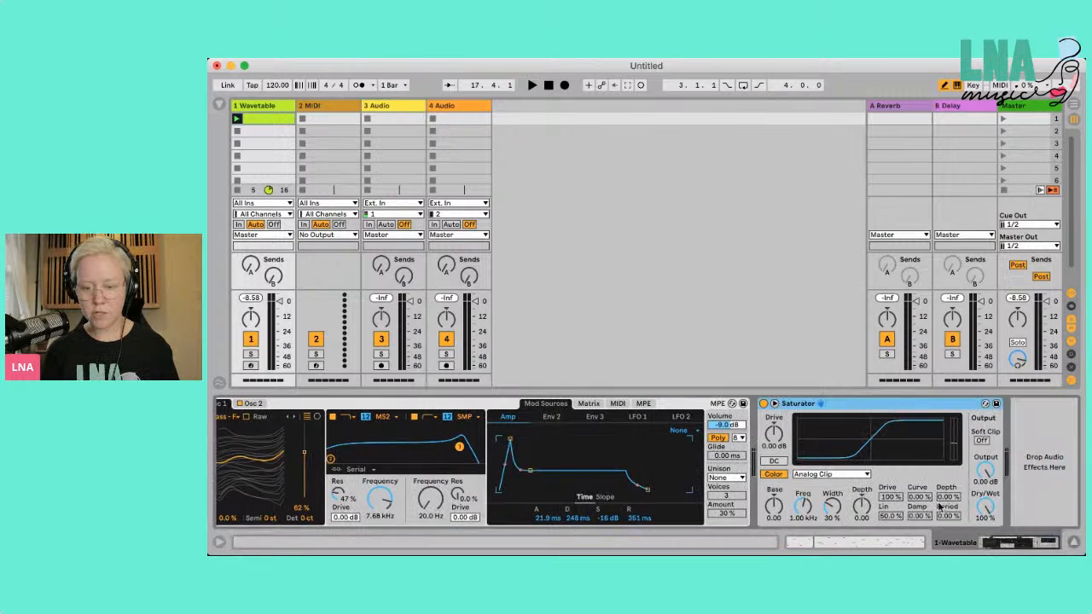
click(830, 475)
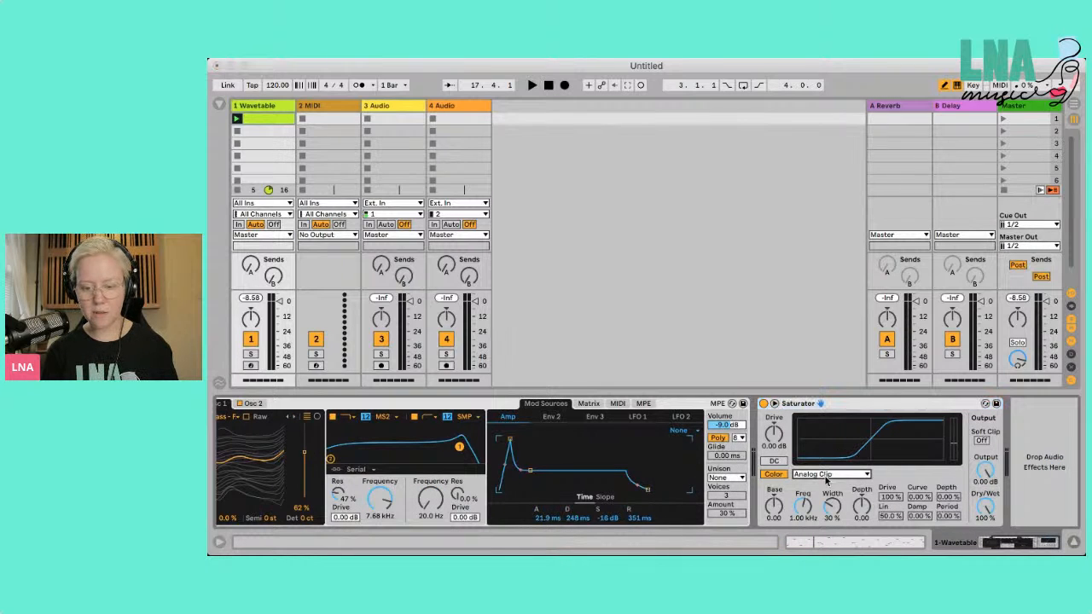
click(835, 527)
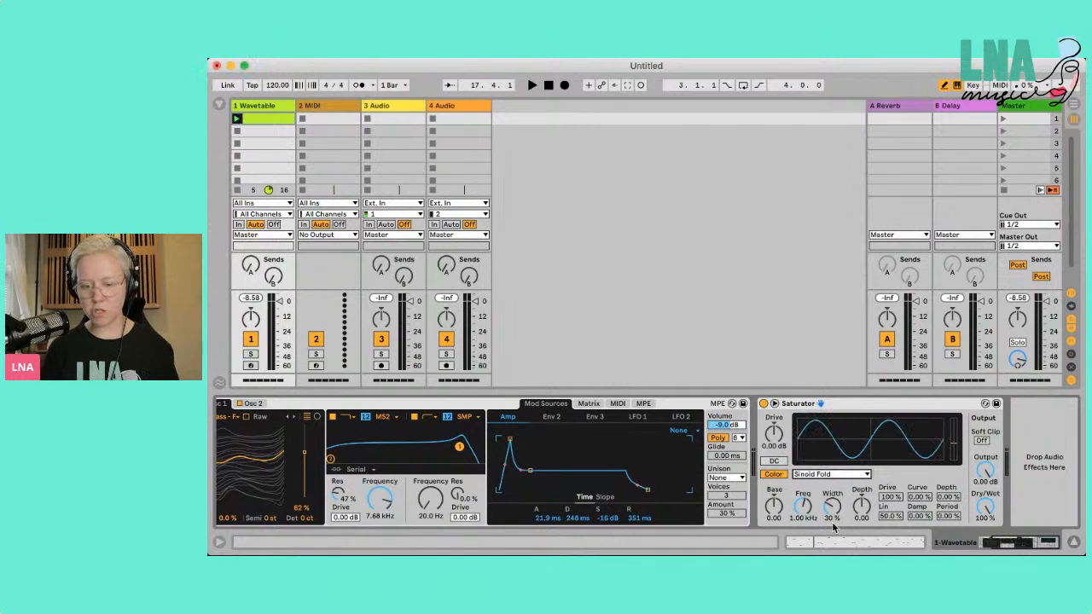
click(864, 407)
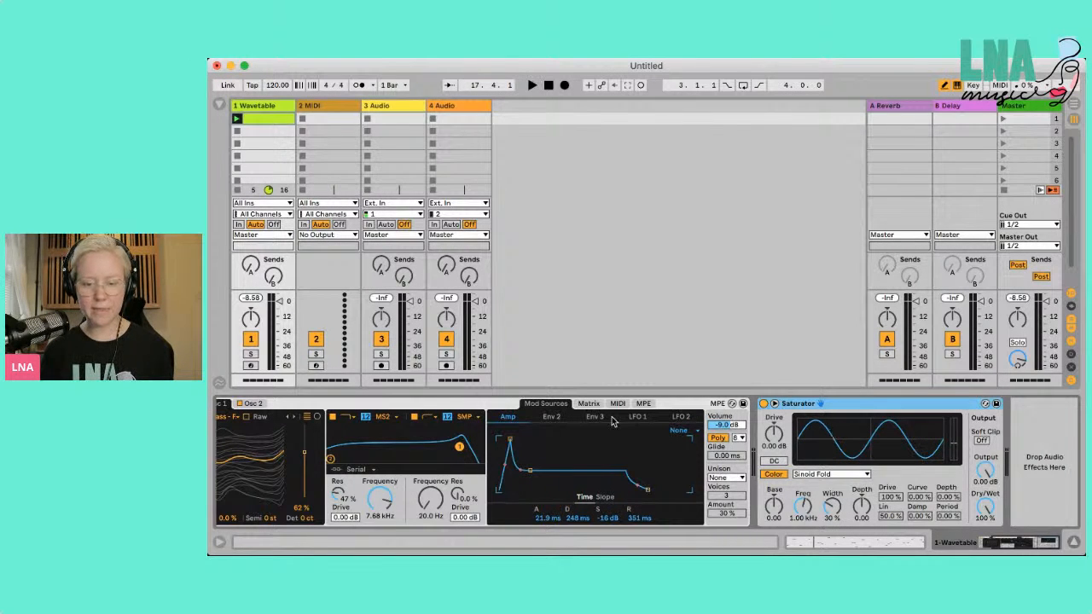
scroll(531, 419, left, 5)
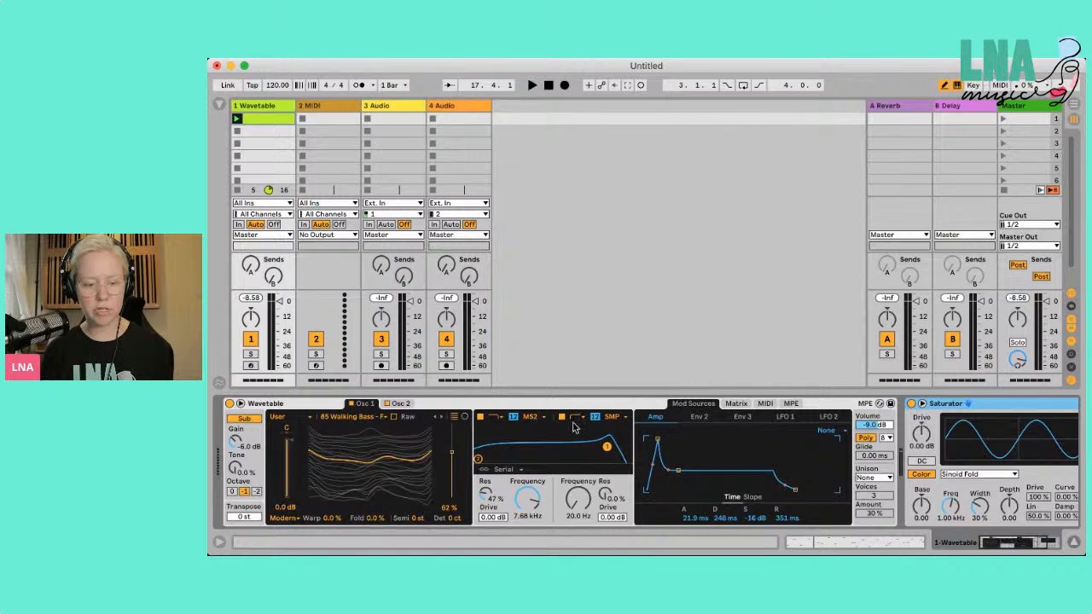
scroll(579, 431, right, 3)
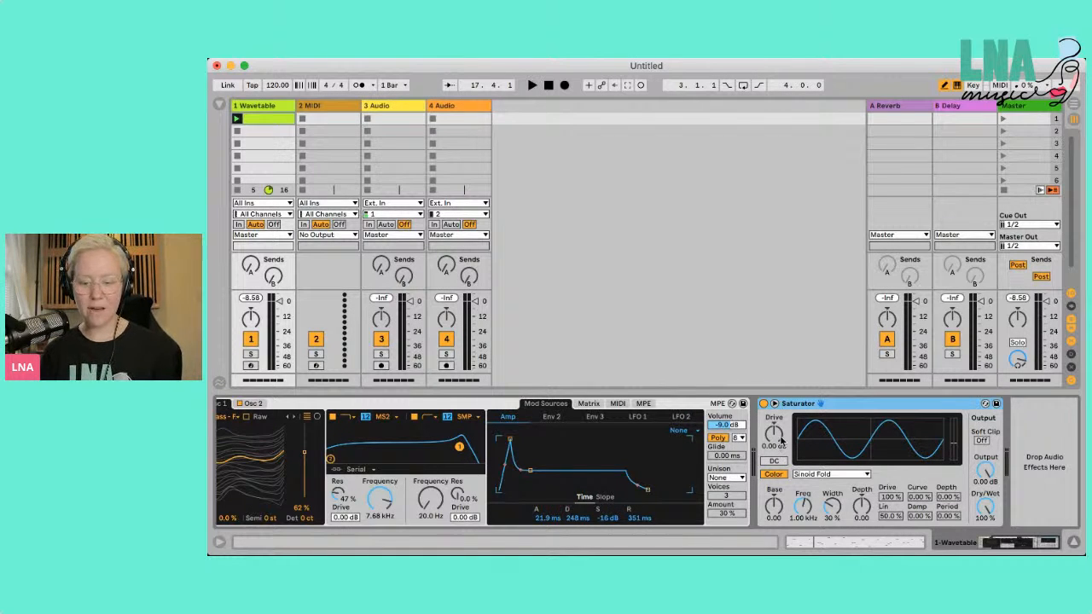
- Set the Saturator's Drive to 28.0 dB and Output to -18.6 dB, and compare the sound with the Saturator off and on during playback
drag(782, 444, 781, 393)
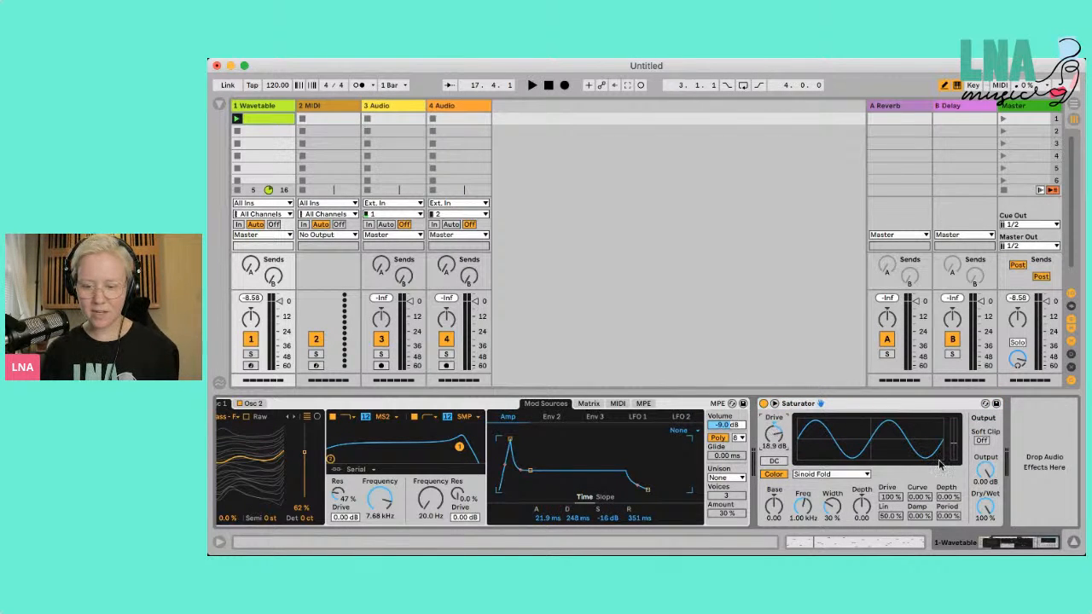
drag(988, 474, 990, 483)
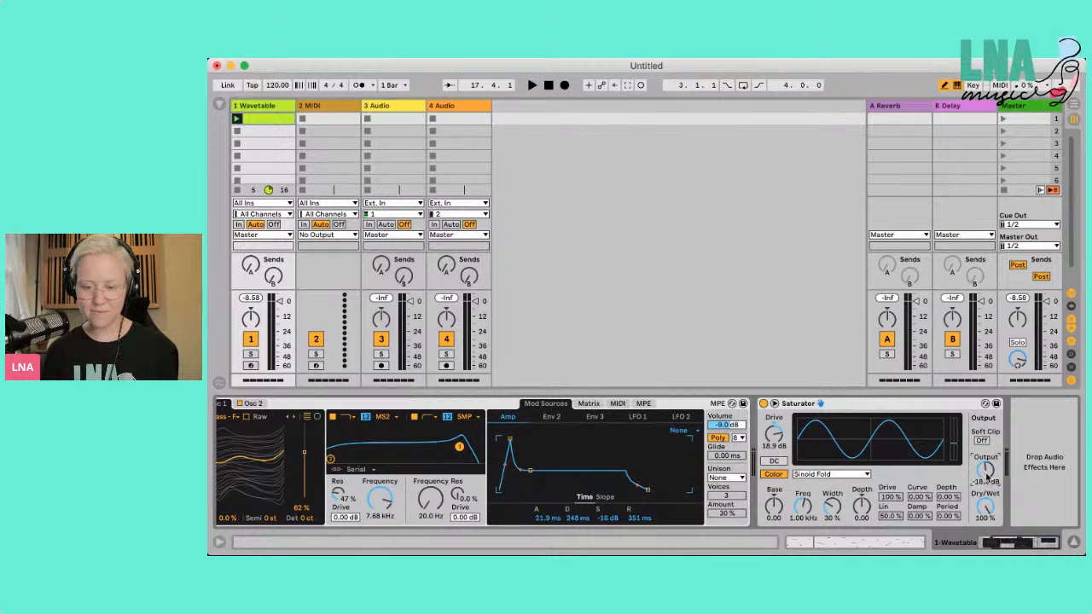
key(space)
drag(778, 435, 762, 405)
click(763, 404)
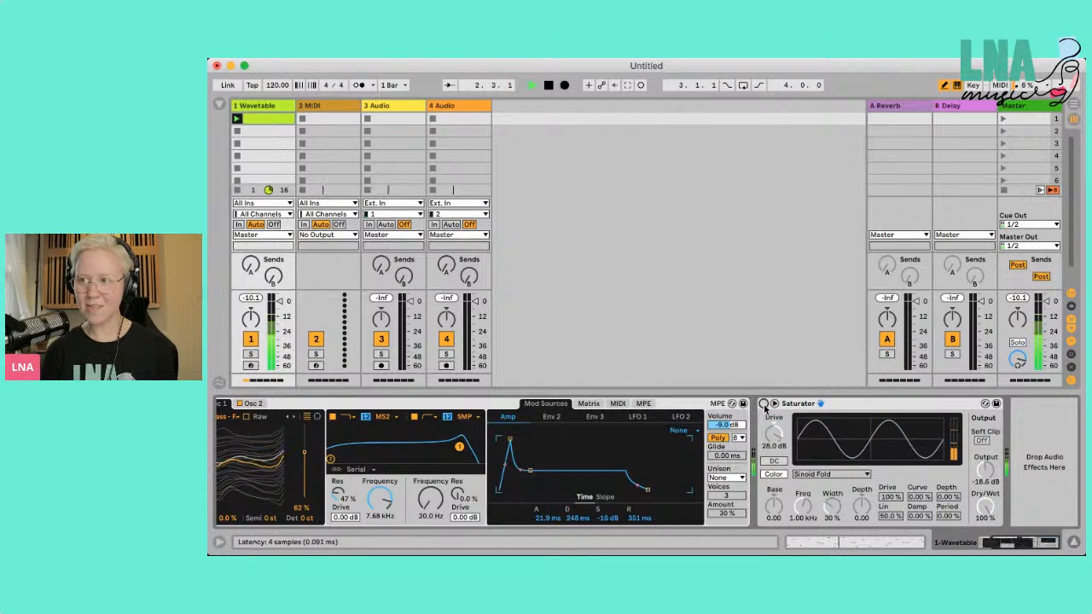
click(763, 403)
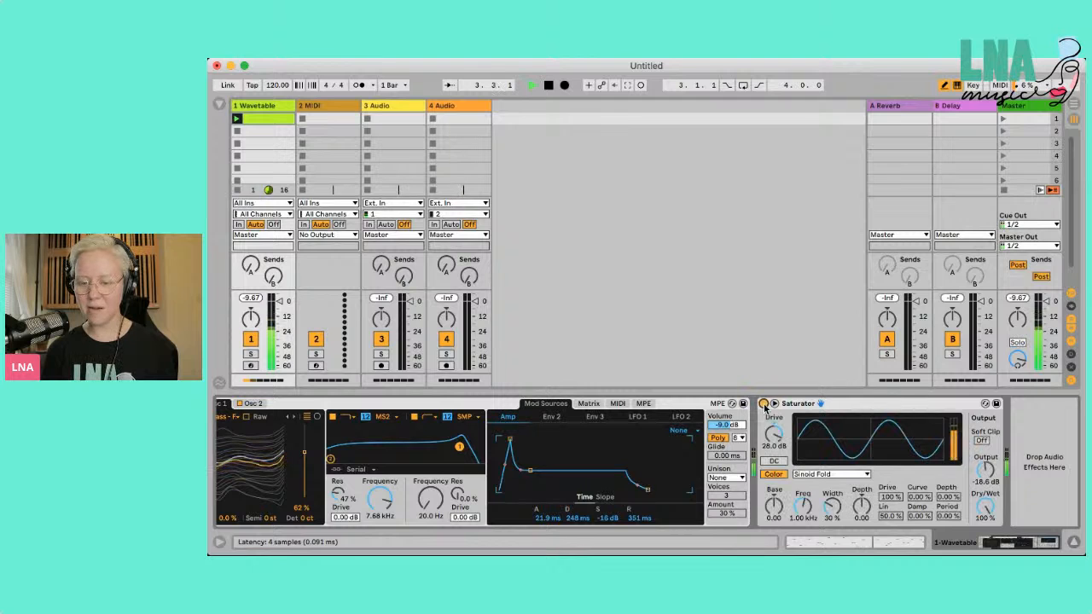
- Set the Saturator's Drive to 24.6 dB and Base to -20.0, fine-tune its Output, and stop playback
drag(777, 443, 779, 447)
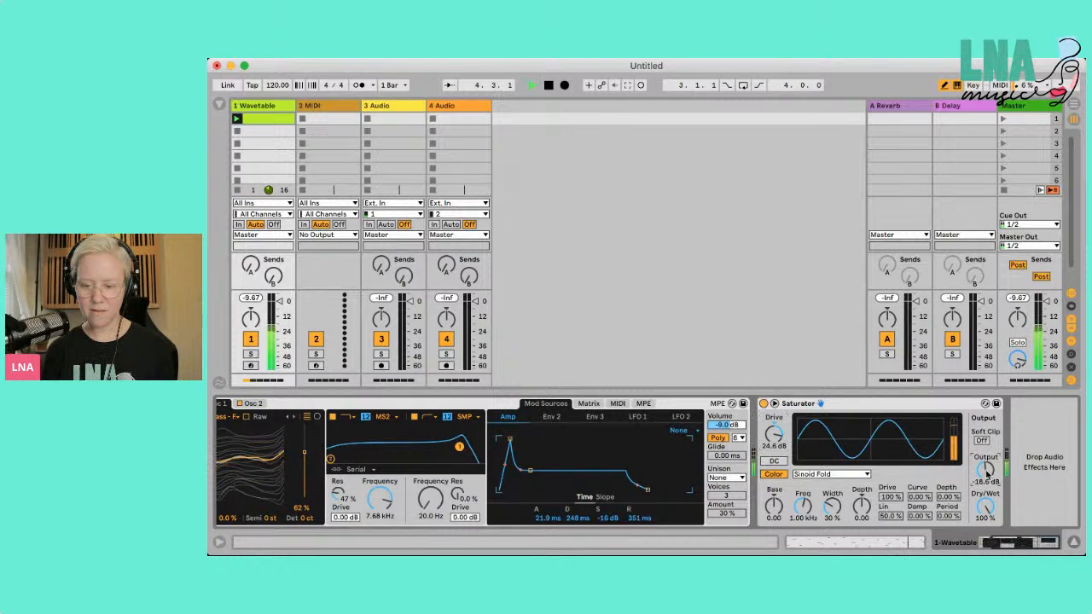
drag(987, 476, 987, 472)
drag(773, 504, 773, 506)
key(space)
- Add a Limiter from the Dynamics audio effects to the Master track and hide the browser
click(1029, 112)
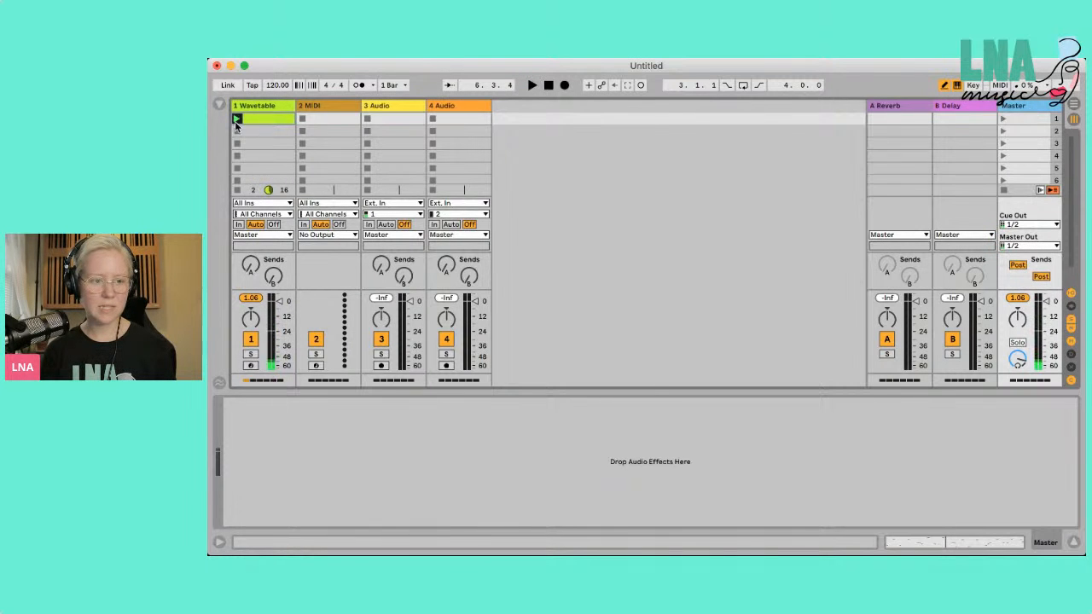
click(219, 103)
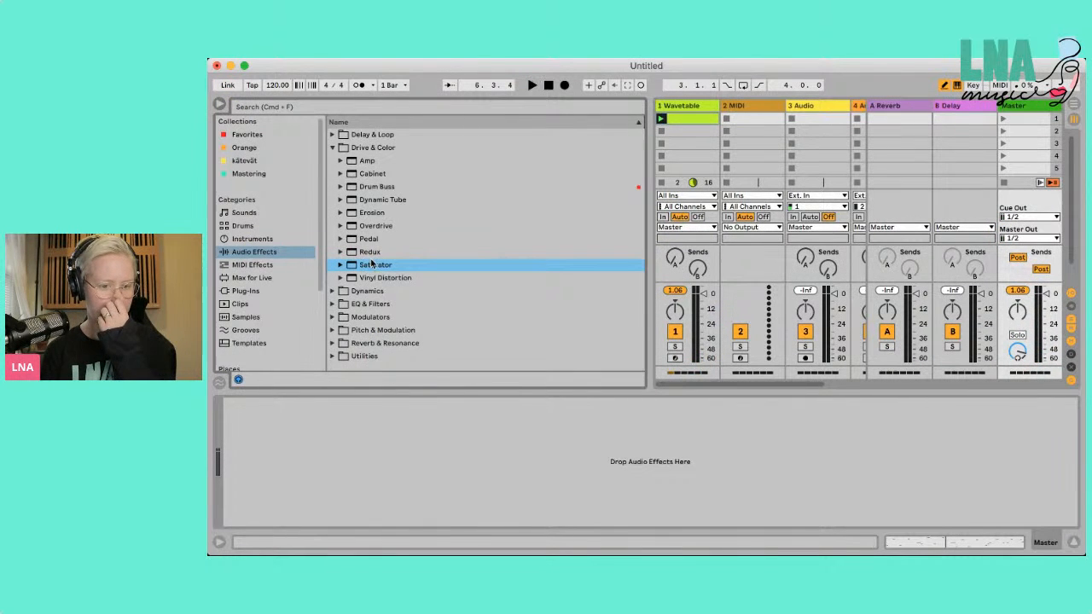
click(332, 357)
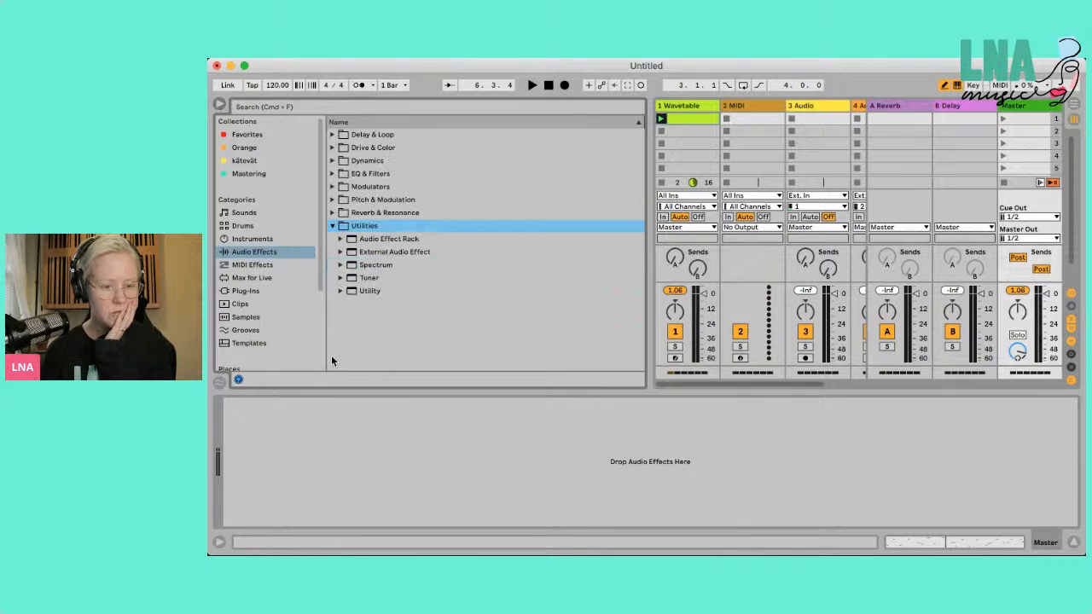
click(333, 161)
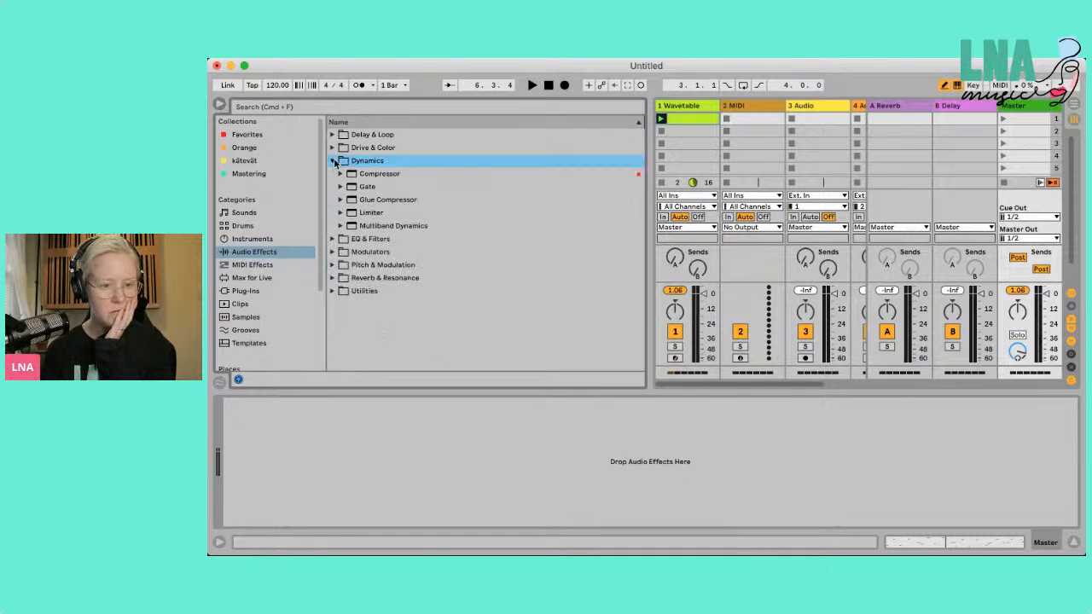
click(372, 214)
key(Return)
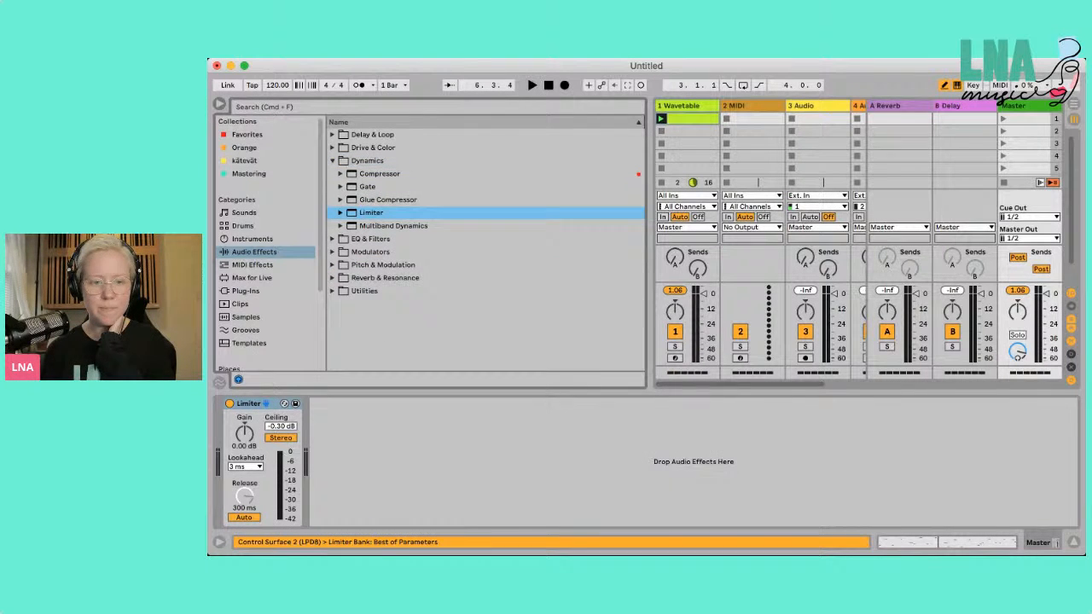
click(220, 104)
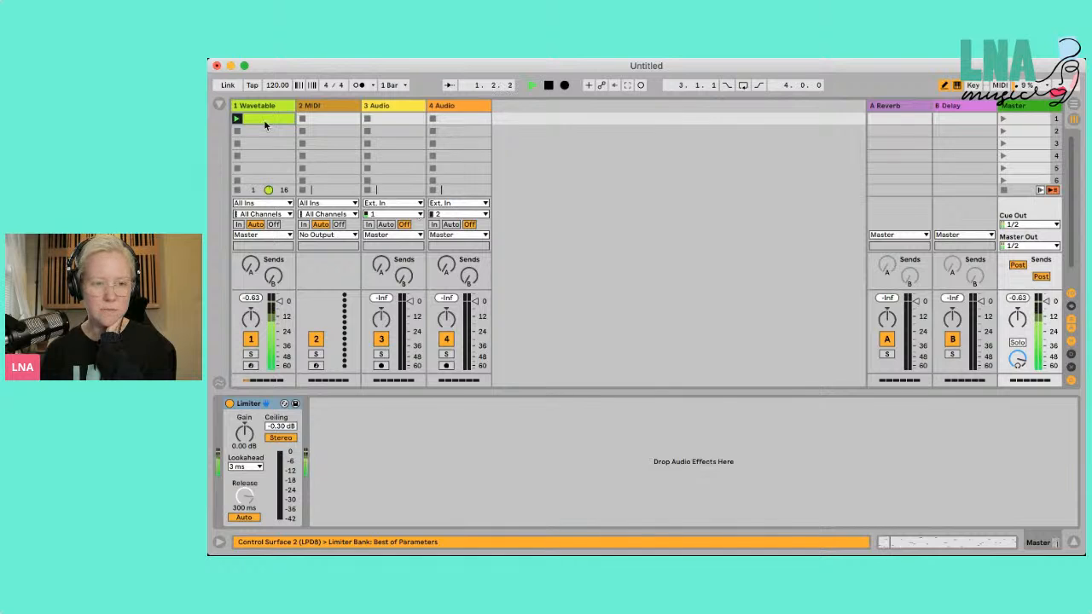
- Set the Wavetable amp envelope's decay to 294 ms and sustain to -24 dB, and lower the Saturator's Output to -22.6 dB
click(264, 107)
scroll(665, 483, left, 5)
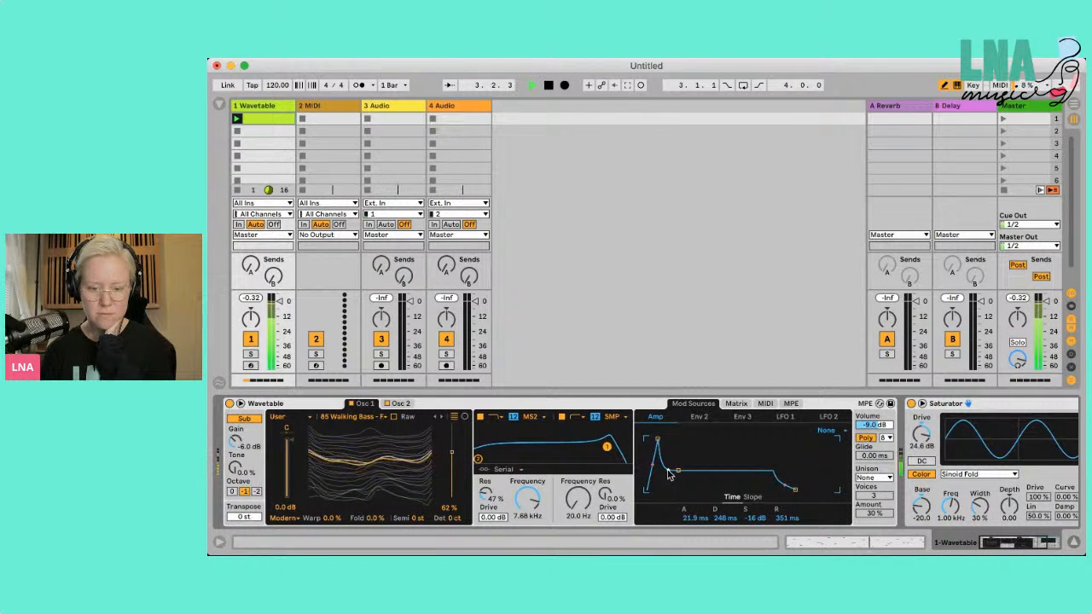
drag(677, 474, 680, 482)
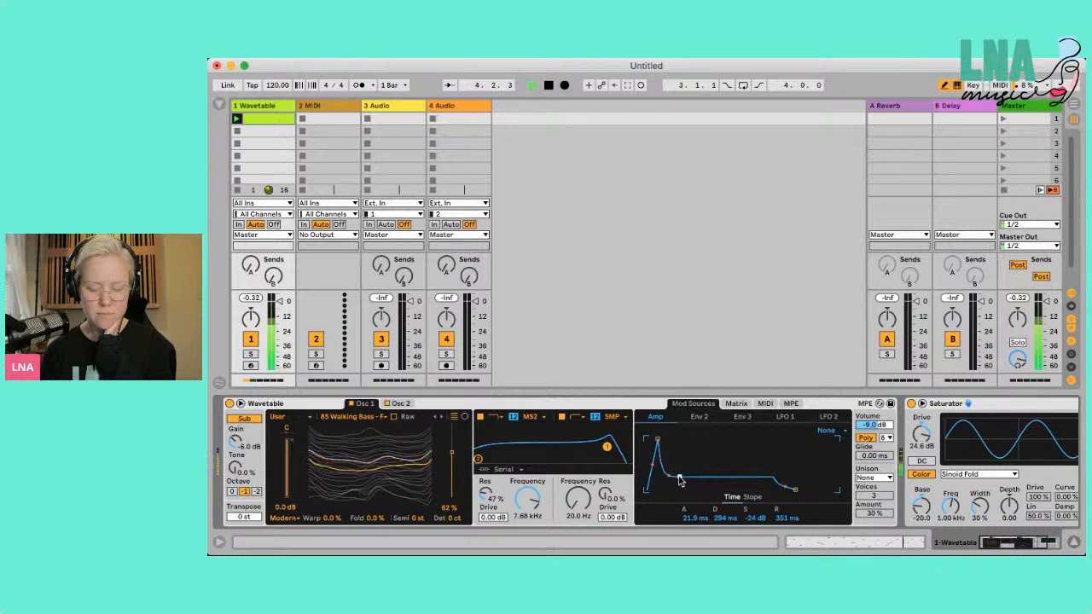
scroll(683, 478, right, 5)
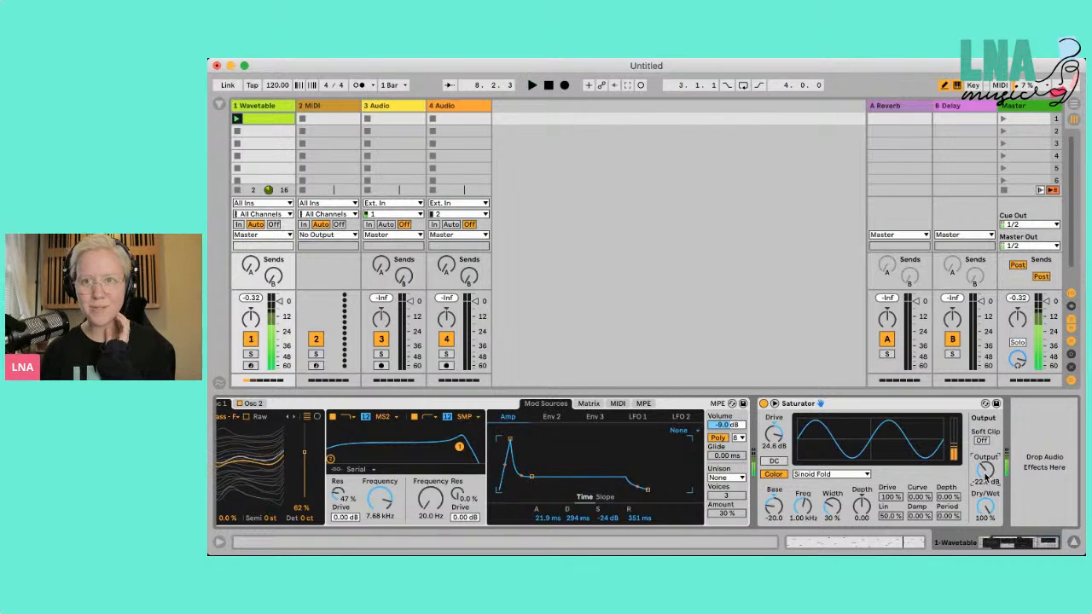
- During playback, audition the Saturator's DC filter and set Base to -17.7, Freq to 219 Hz, Depth to 8.38 and Drive to 25.7 dB
key(space)
click(775, 462)
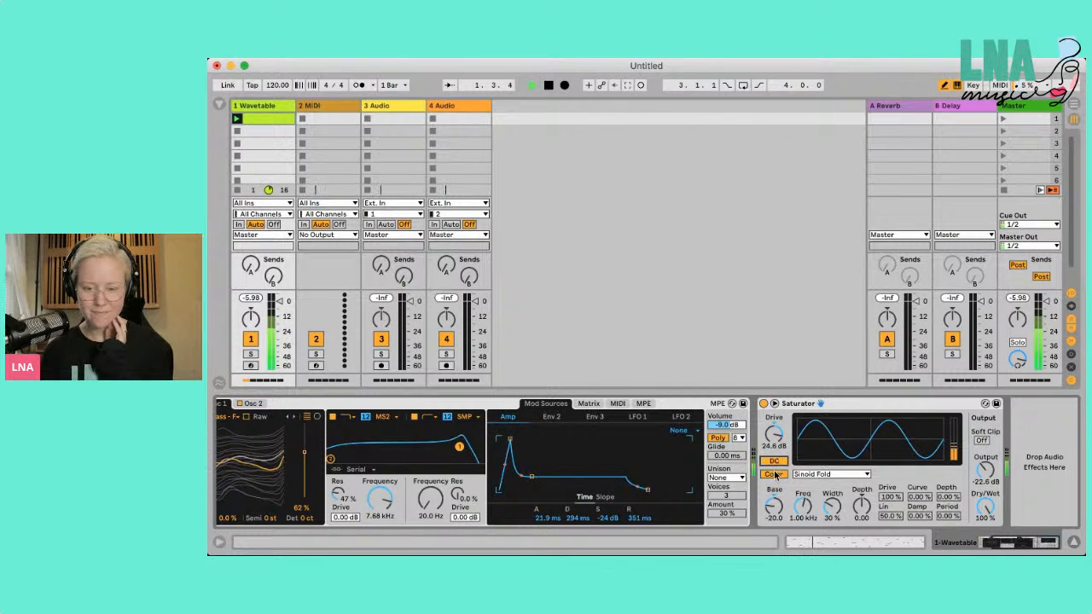
click(774, 461)
drag(778, 516, 809, 508)
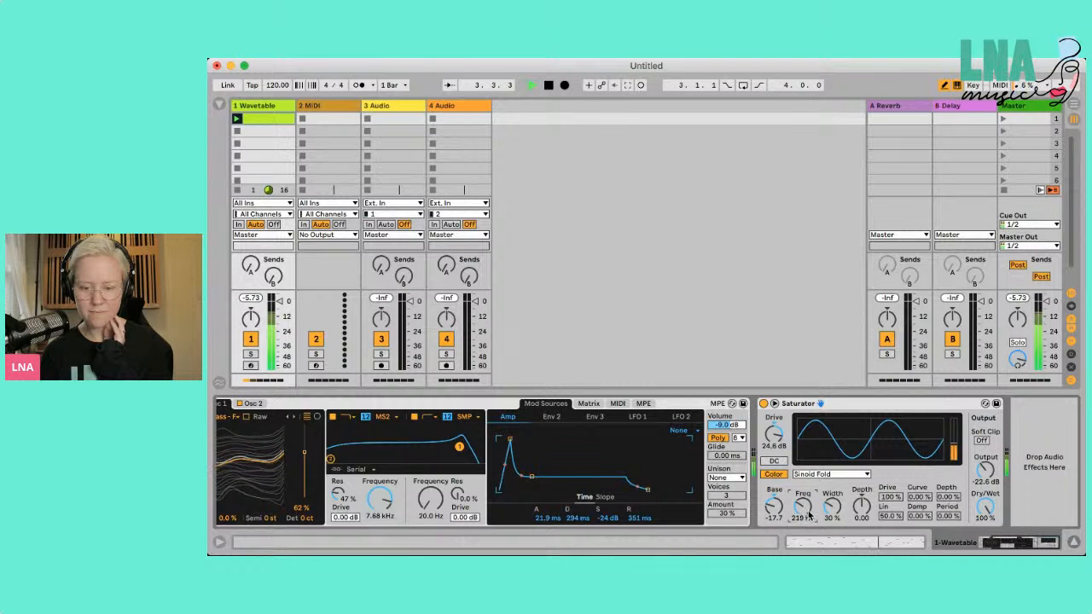
drag(862, 508, 860, 497)
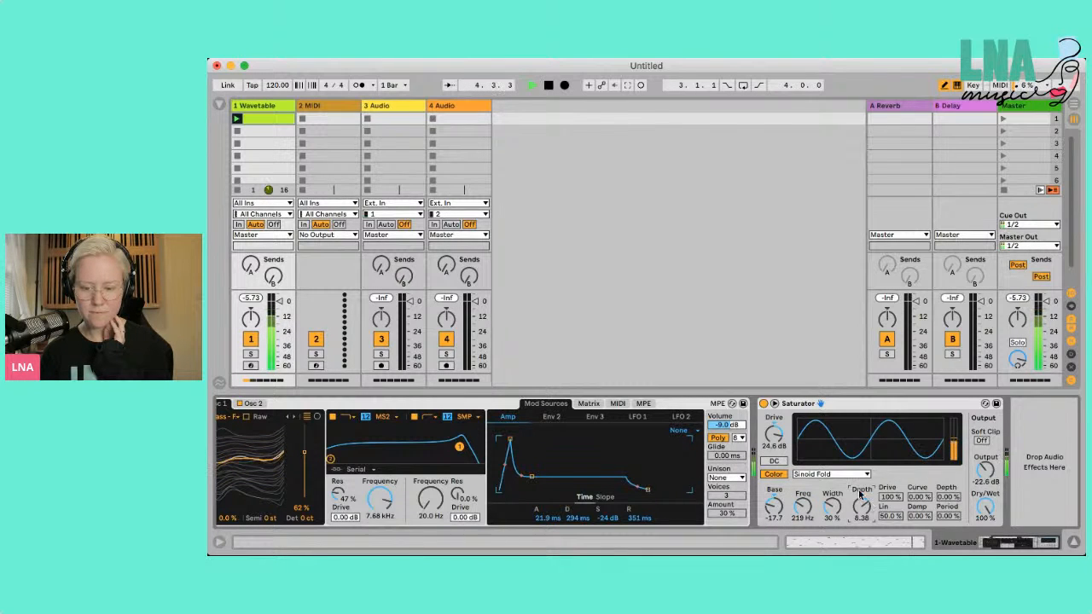
drag(774, 435, 774, 439)
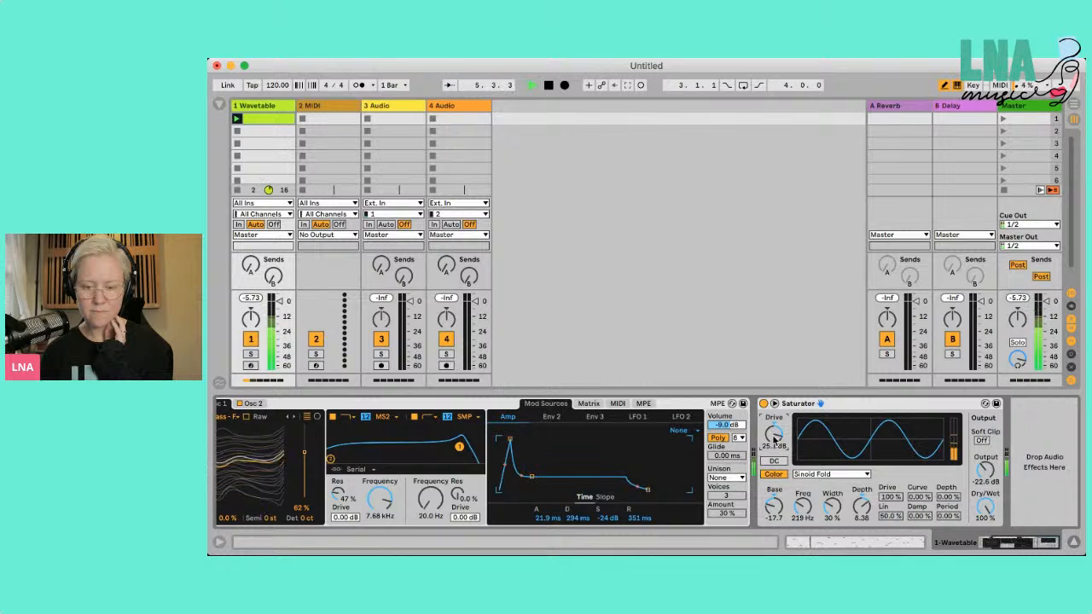
key(space)
- Add an Amp from the Drive & Color audio effects after the Saturator and hide the browser
scroll(589, 416, left, 5)
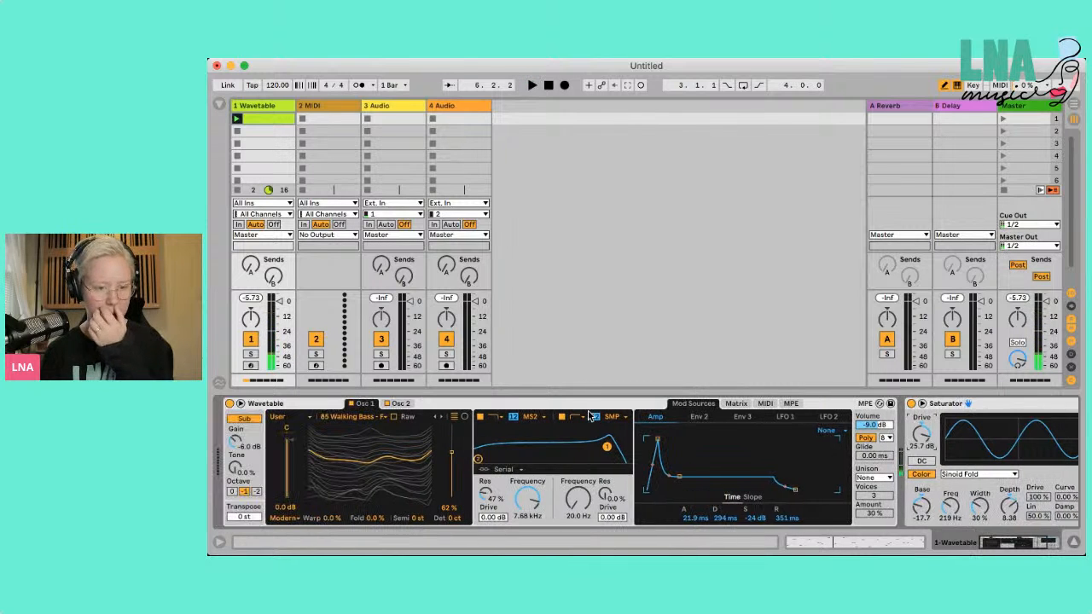
click(217, 105)
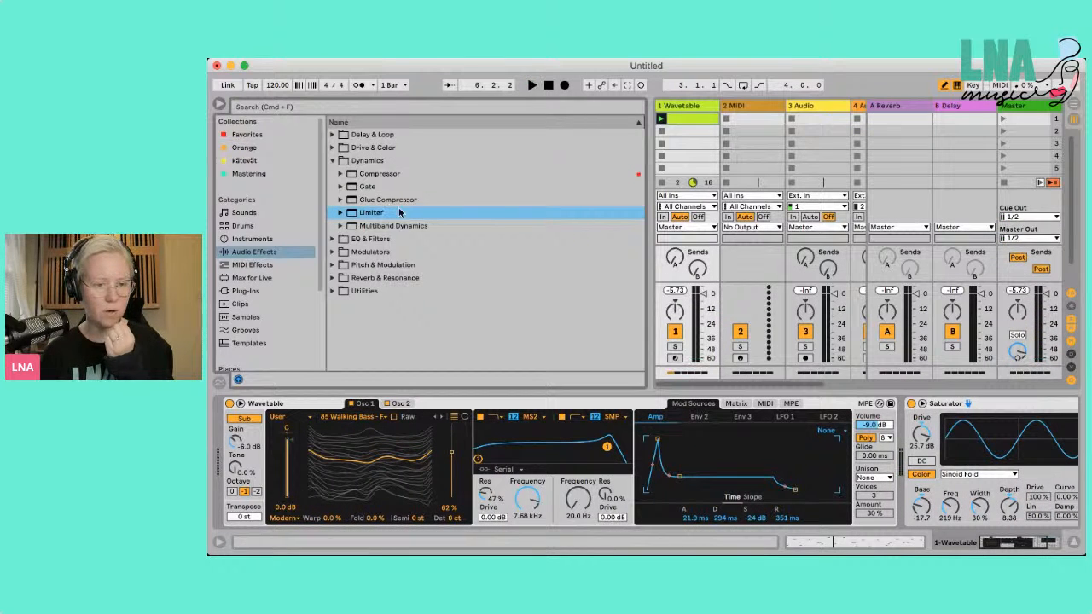
click(332, 161)
click(333, 147)
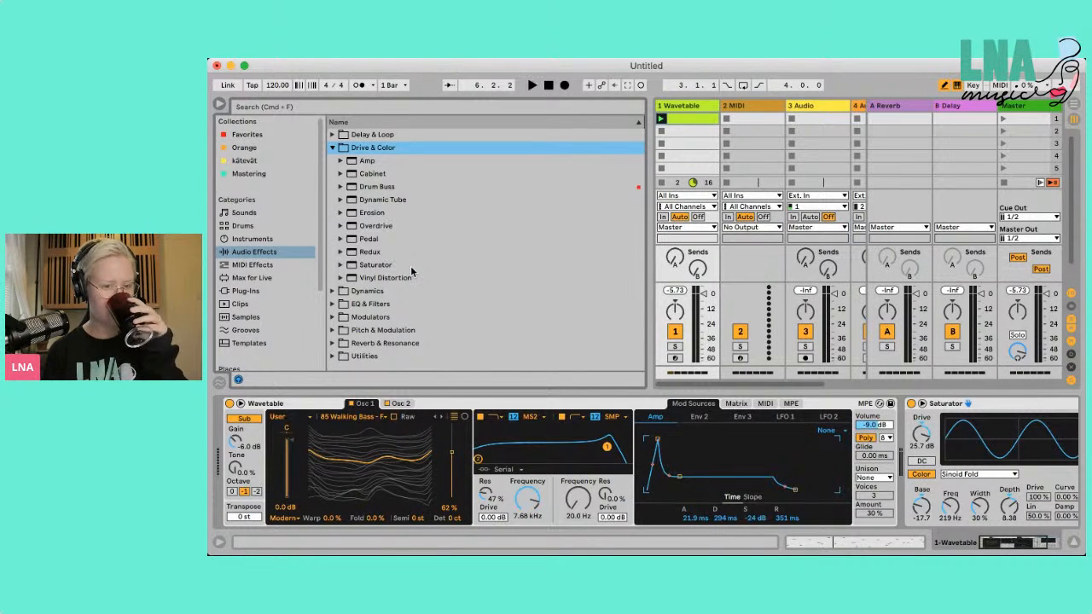
click(339, 160)
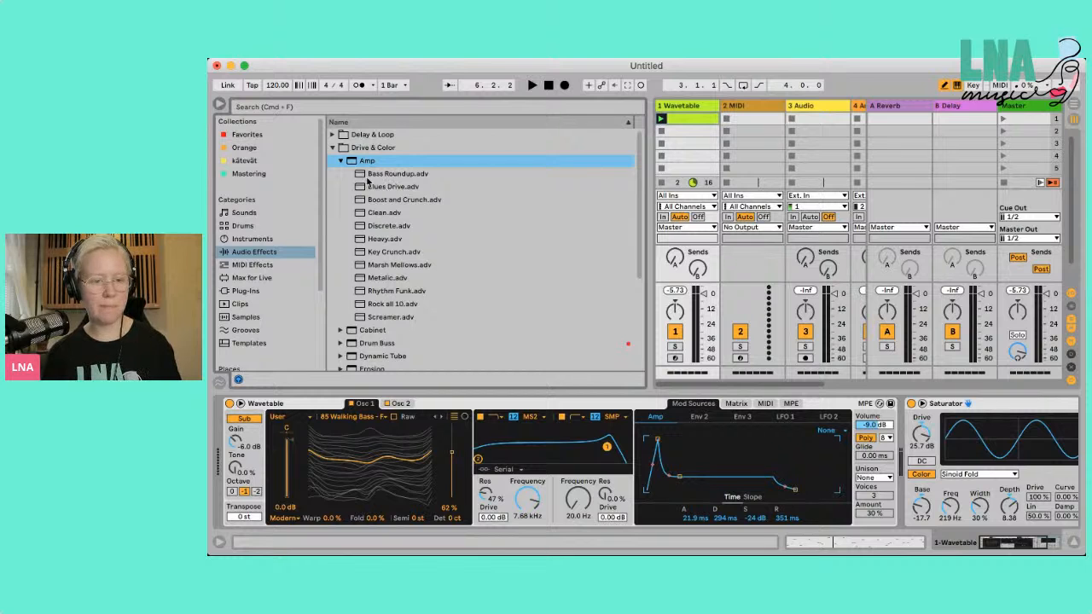
double_click(357, 161)
click(332, 148)
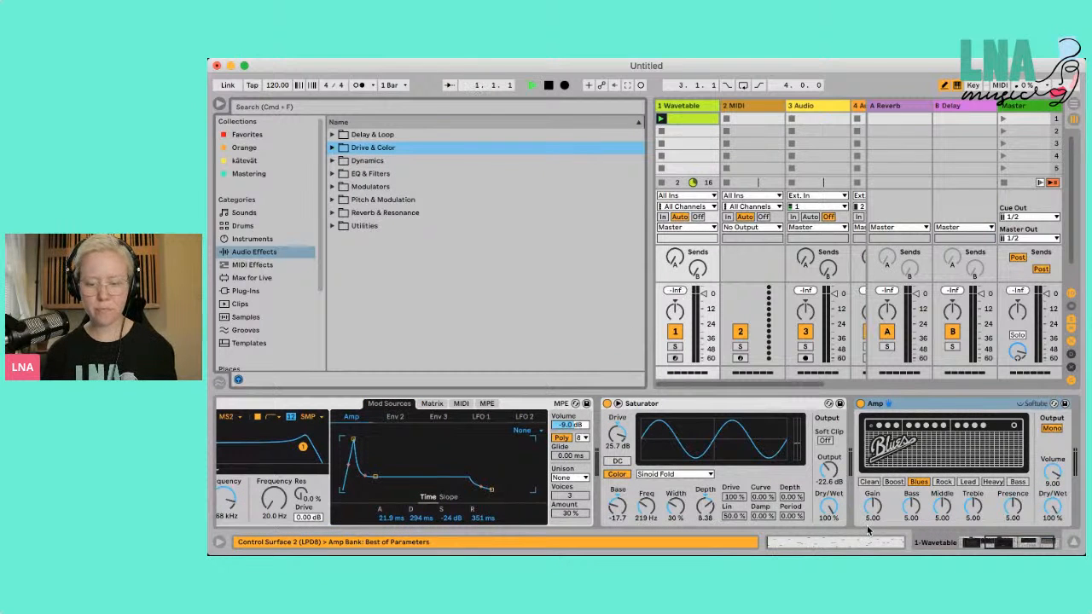
click(219, 104)
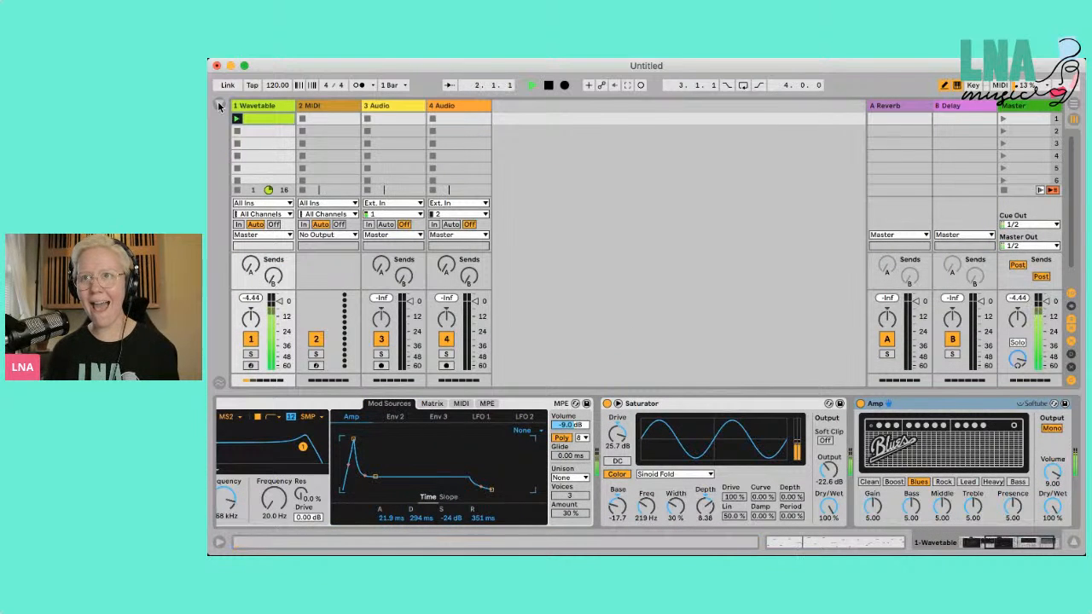
- Lower the Amp's Volume to 6.25 and its Dry/Wet to 78.6%
scroll(751, 478, right, 3)
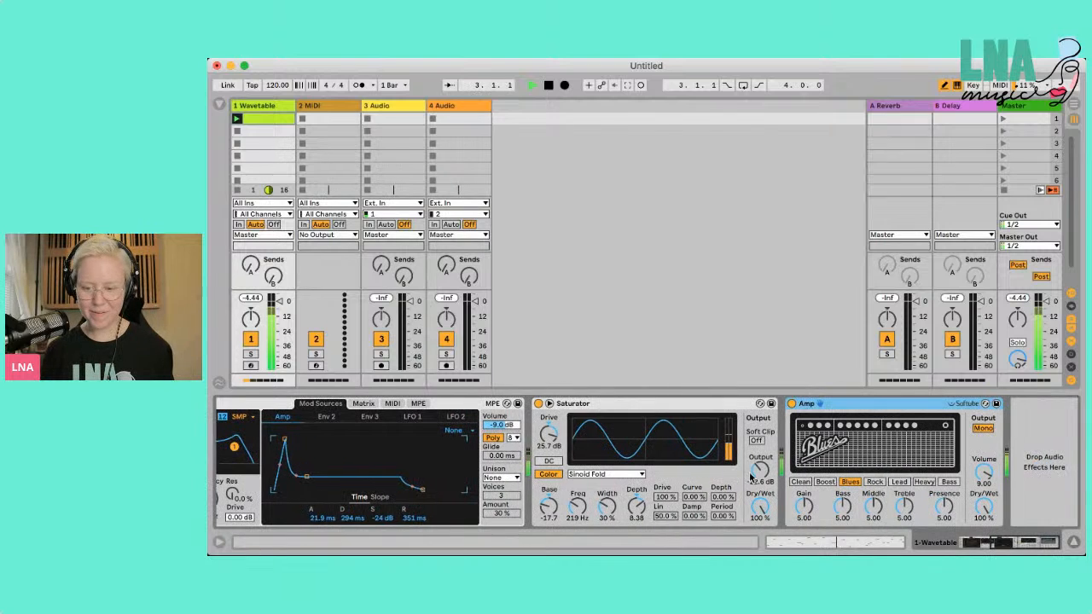
drag(984, 482, 983, 485)
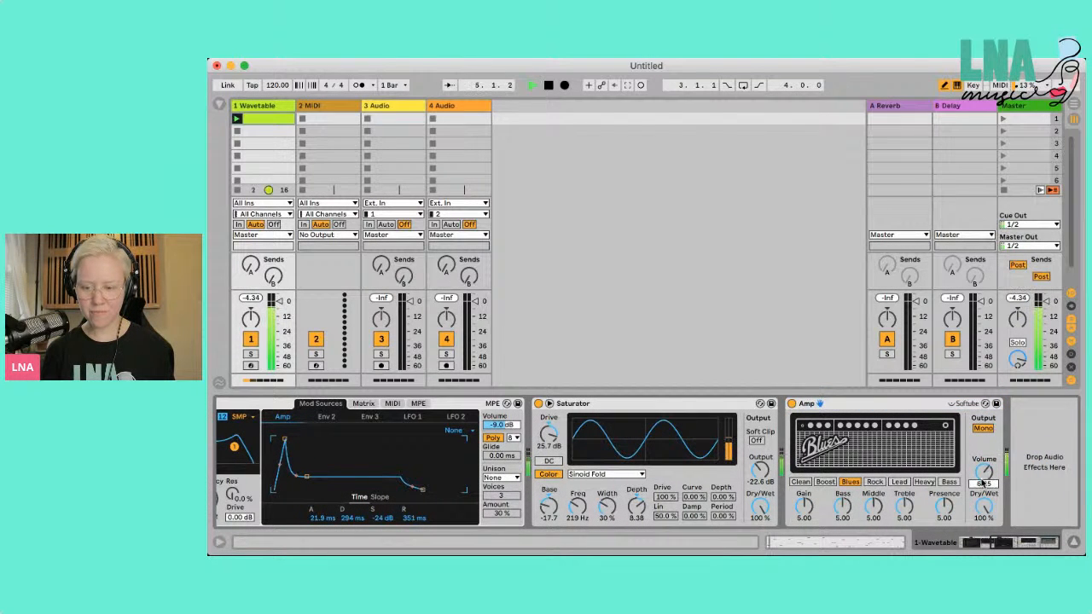
drag(983, 484, 987, 513)
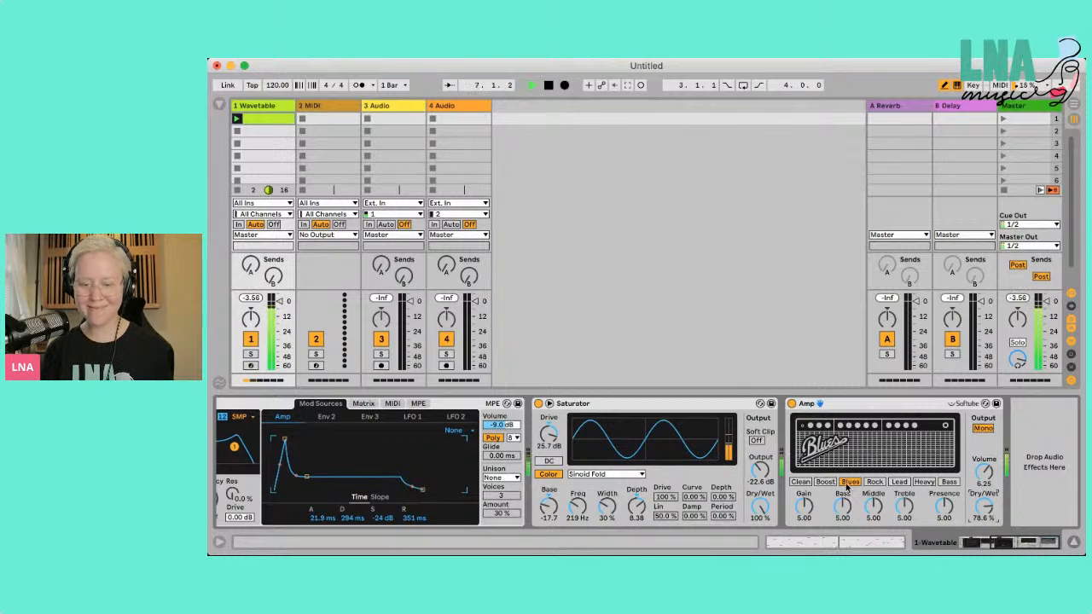
- Audition the Clean, Blues and Bass models of the Amp and set it to Heavy
click(794, 483)
click(850, 482)
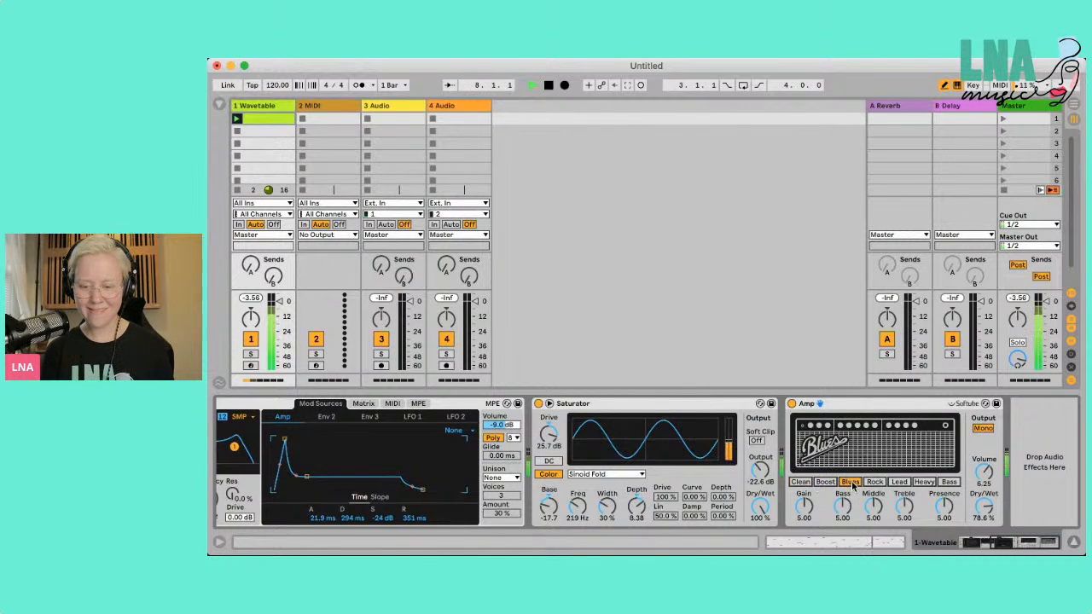
click(949, 482)
click(925, 482)
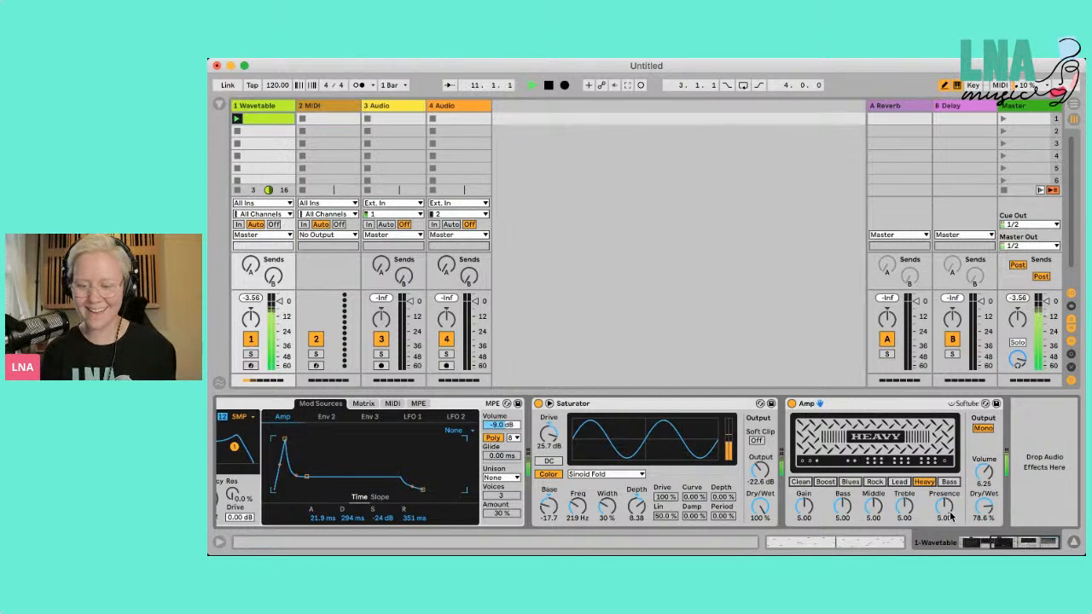
- Set the Amp's Middle to 4.37, Treble to 2.78, Presence to 3.81, Volume to 4.29 and Dry/Wet to 57.9%, and stop playback
drag(945, 508, 981, 483)
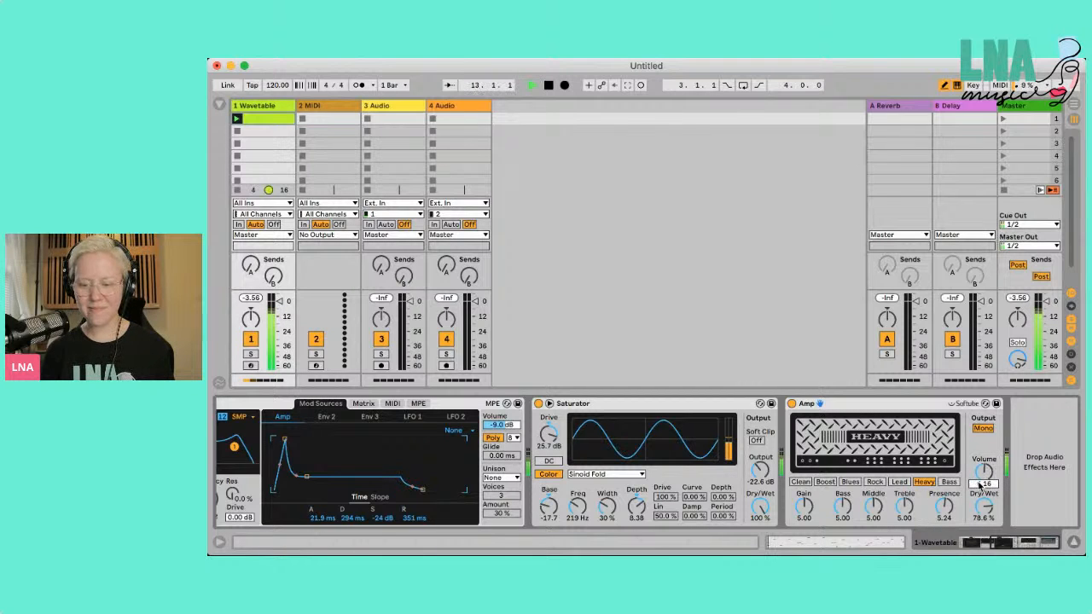
drag(875, 512, 988, 477)
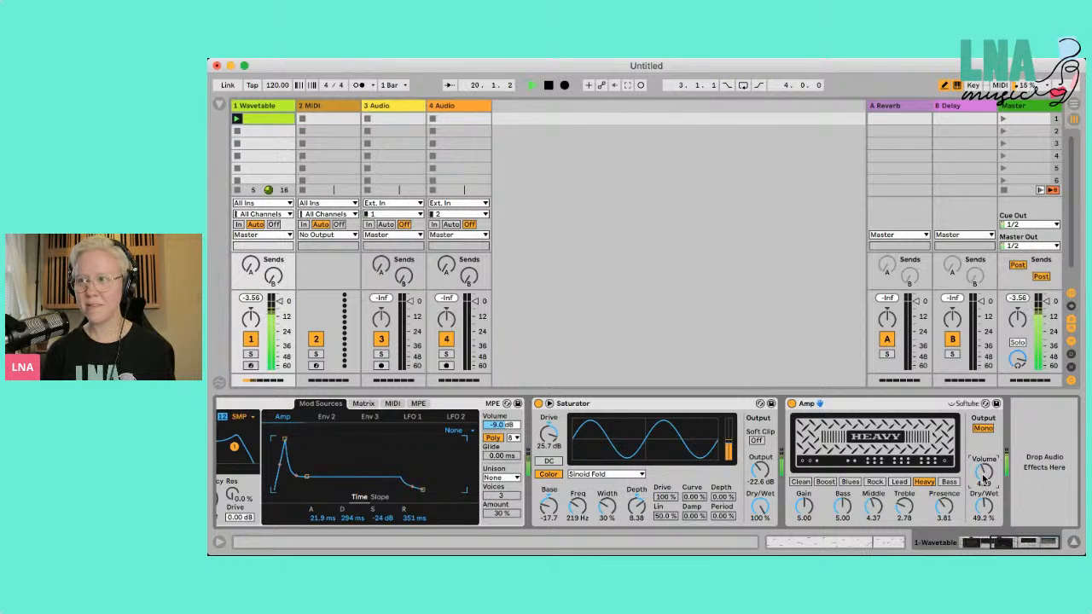
drag(988, 516, 988, 510)
key(space)
- Show the browser, resume playback, lower the Amp's Gain to 4.29 and switch the Amp off to compare the sound
click(219, 104)
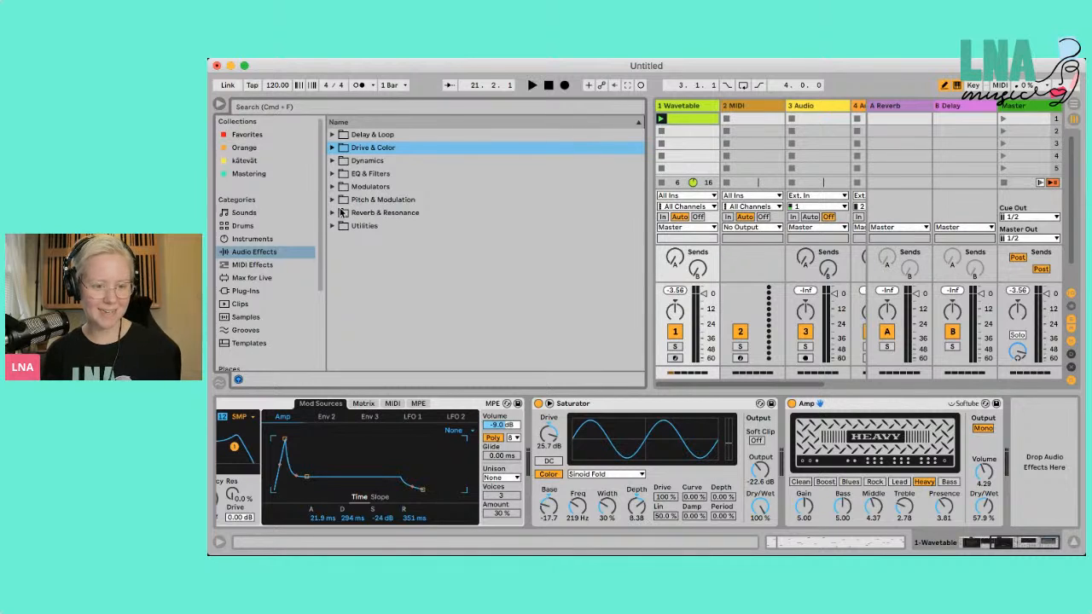
key(space)
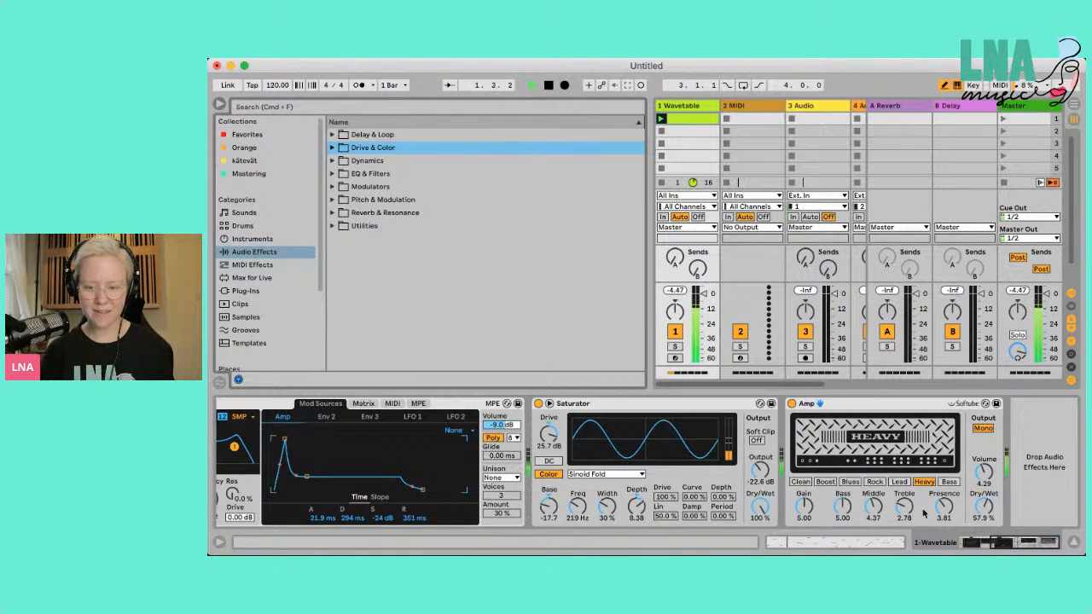
drag(817, 510, 811, 506)
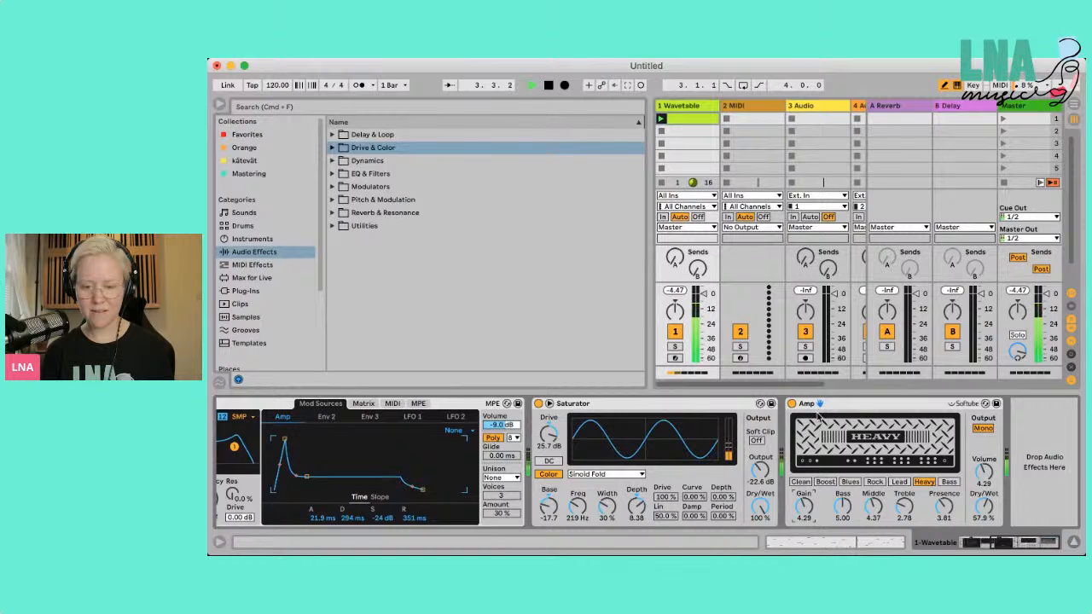
click(792, 404)
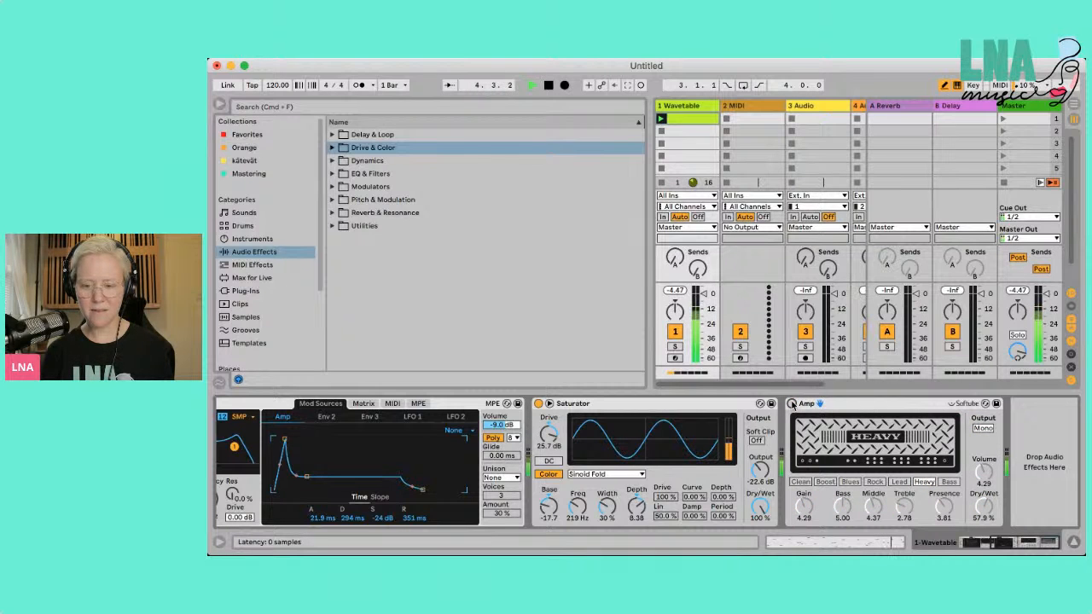
- Switch the Amp back on, compare its Dual output with Mono, and set its Volume to 4.05 and Dry/Wet to 100%
click(792, 403)
click(983, 429)
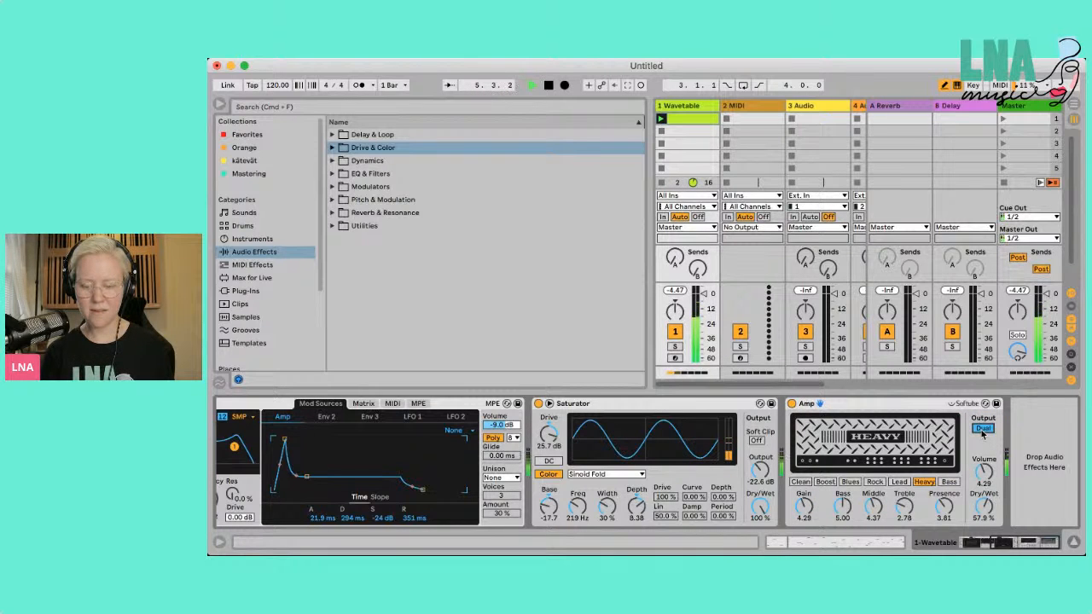
drag(986, 482, 987, 475)
drag(986, 516, 986, 511)
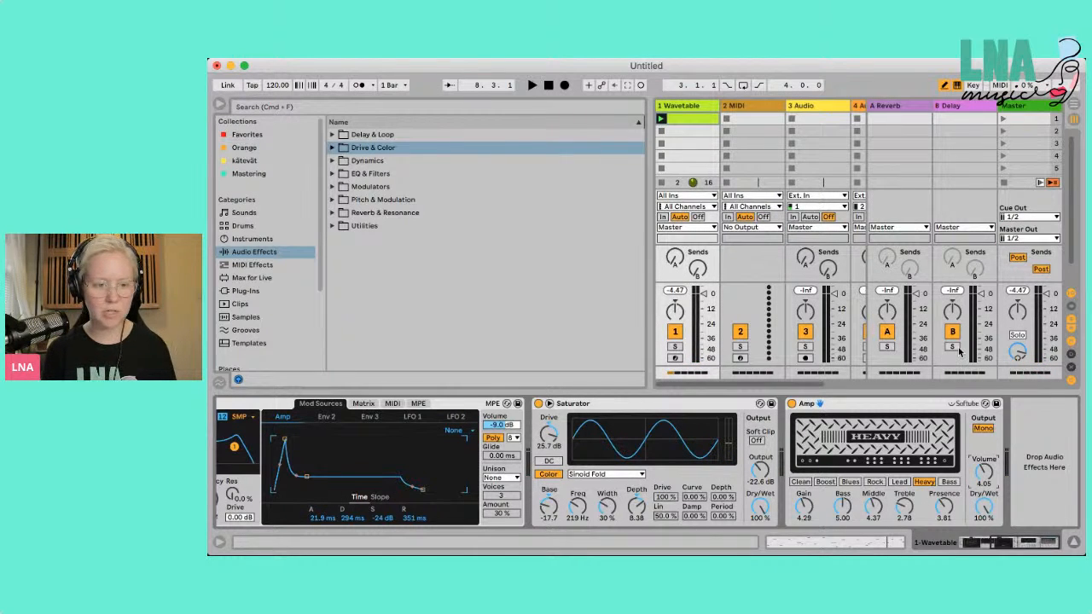
- Look through the Drive & Color effects, including the Cabinet presets, and add a Compressor from Dynamics after the Amp
click(332, 148)
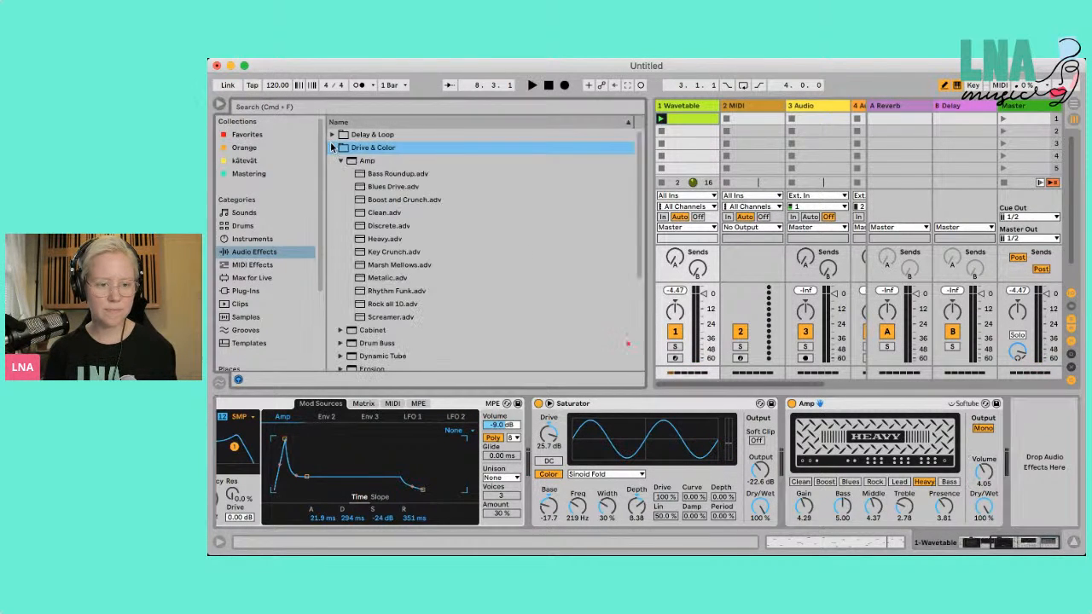
click(341, 161)
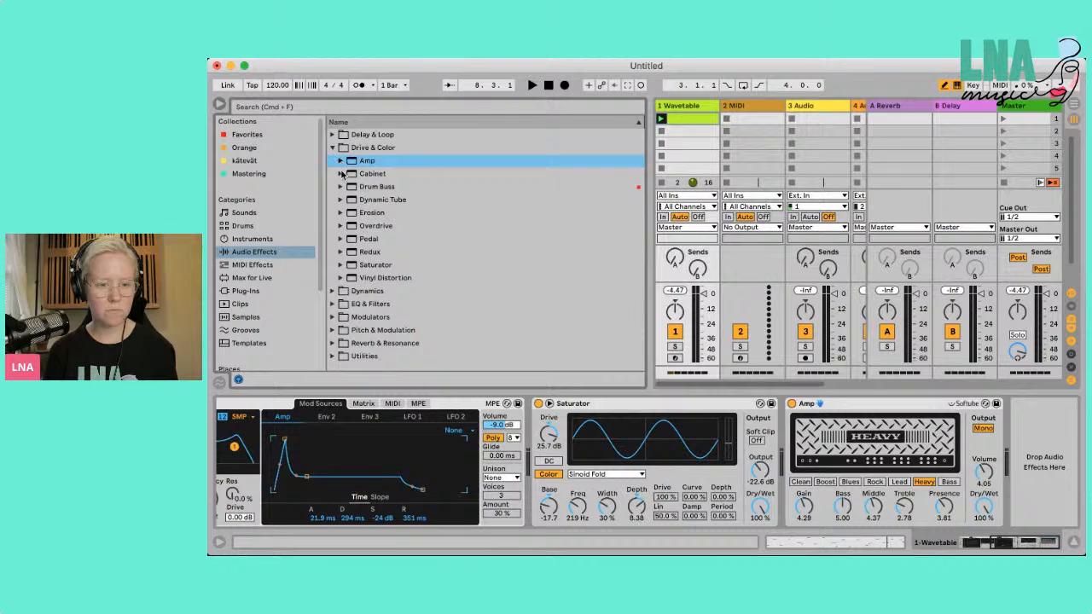
click(341, 174)
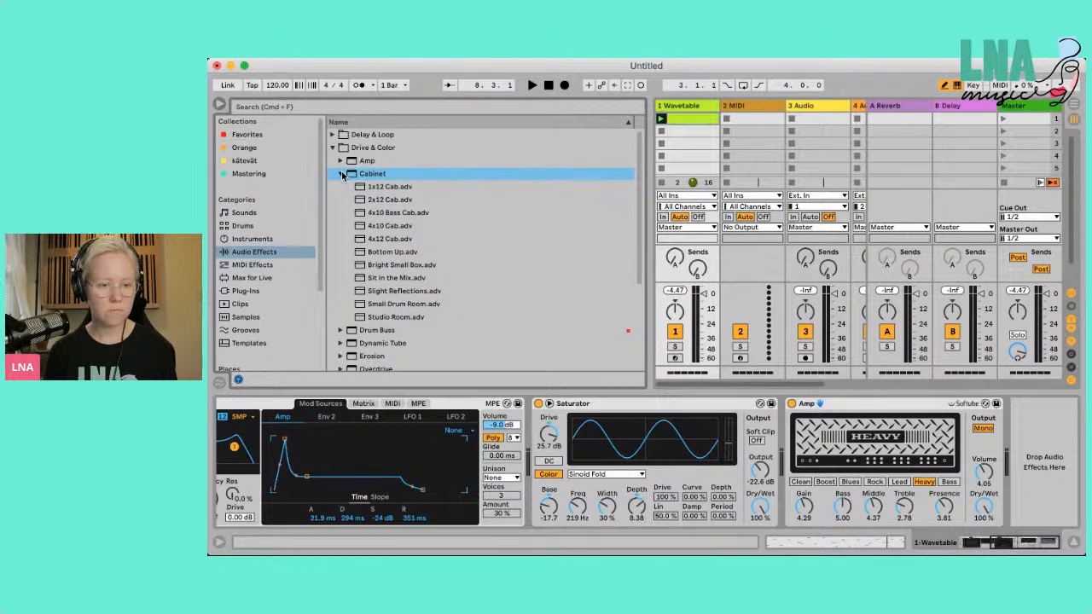
click(341, 174)
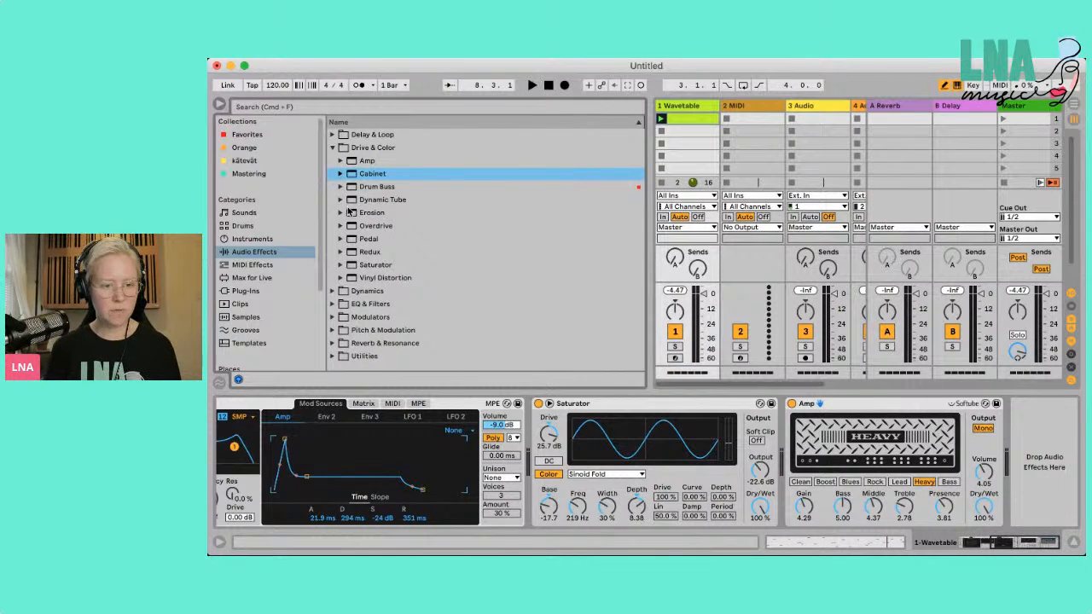
click(333, 291)
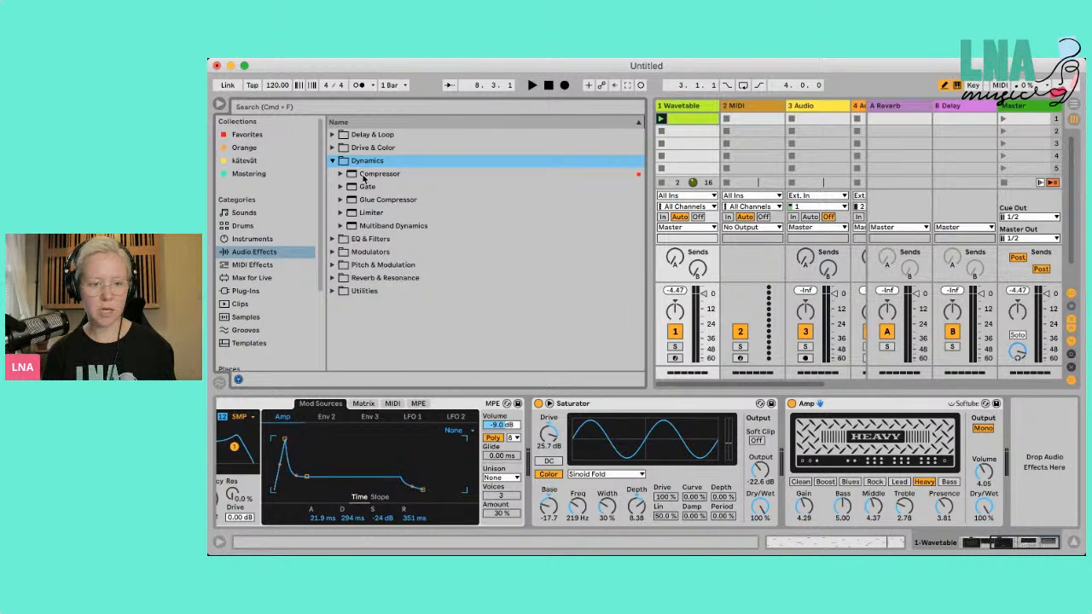
drag(362, 175, 752, 466)
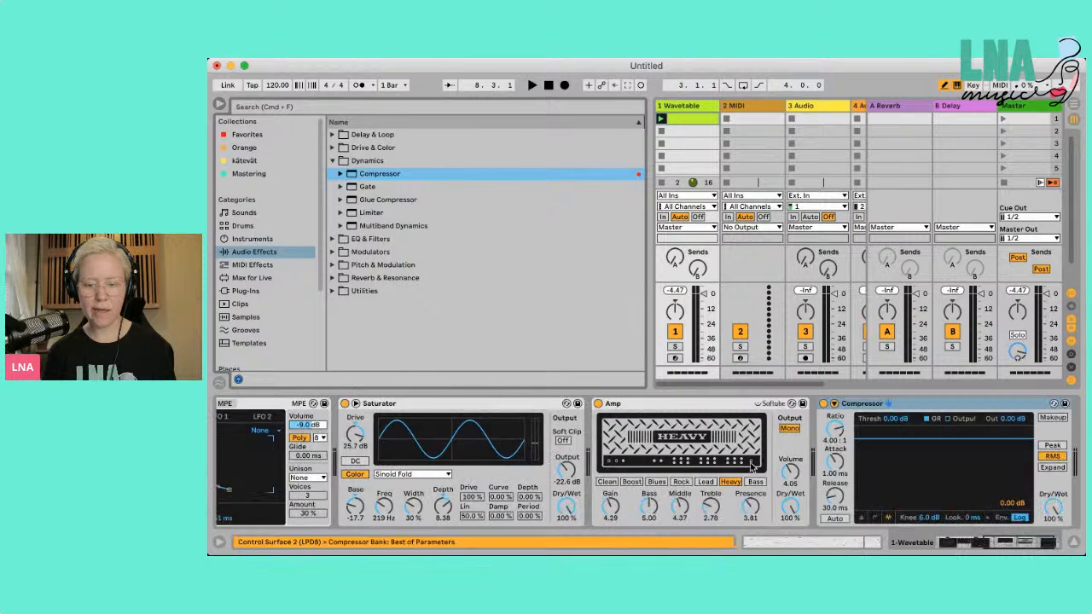
- Demonstrate reordering the effects by moving the Compressor ahead of the Saturator and back behind the Amp
drag(995, 403, 418, 455)
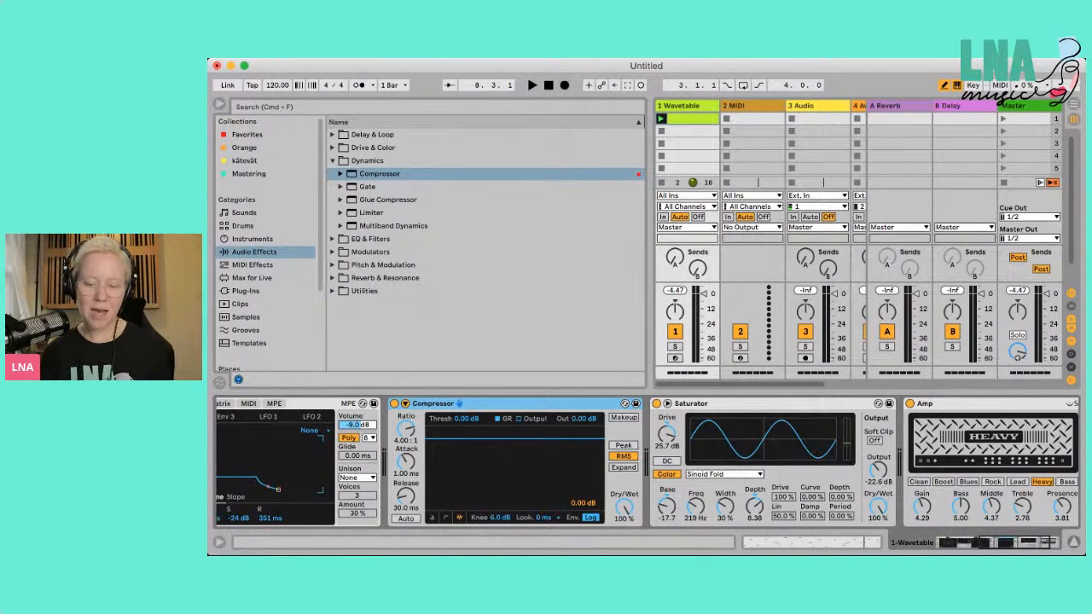
scroll(423, 404, right, 3)
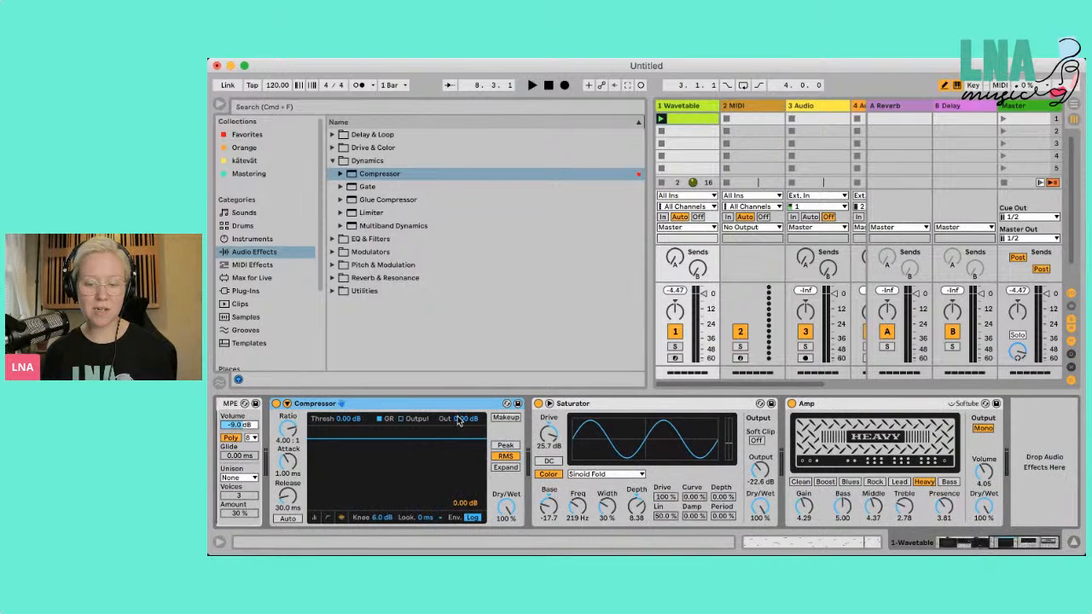
scroll(424, 405, left, 1)
drag(434, 405, 1016, 452)
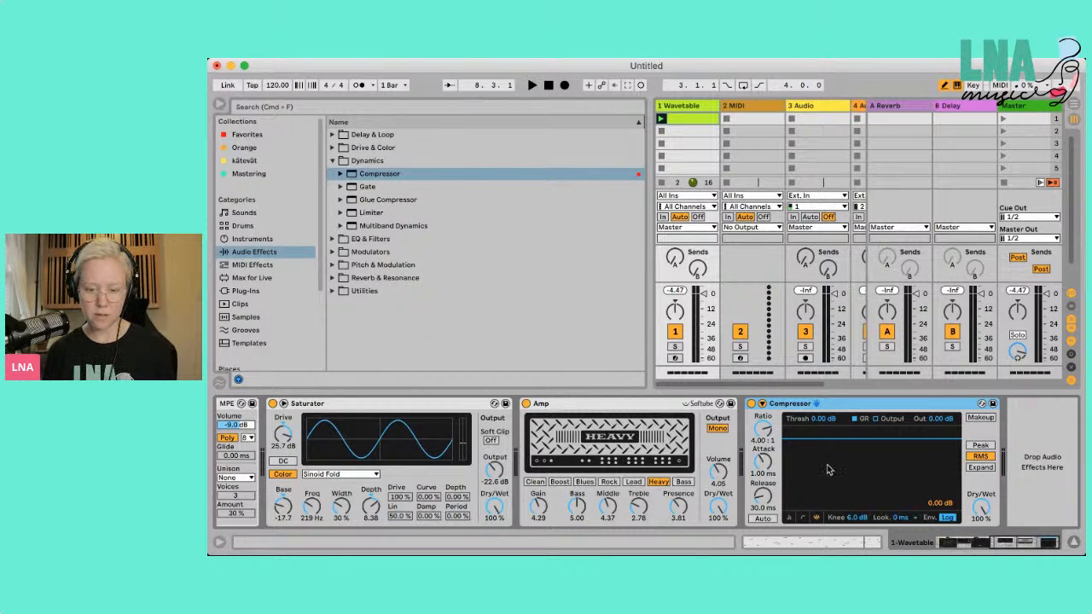
- Switch the Compressor to its collapsed meter view and start playback
click(792, 518)
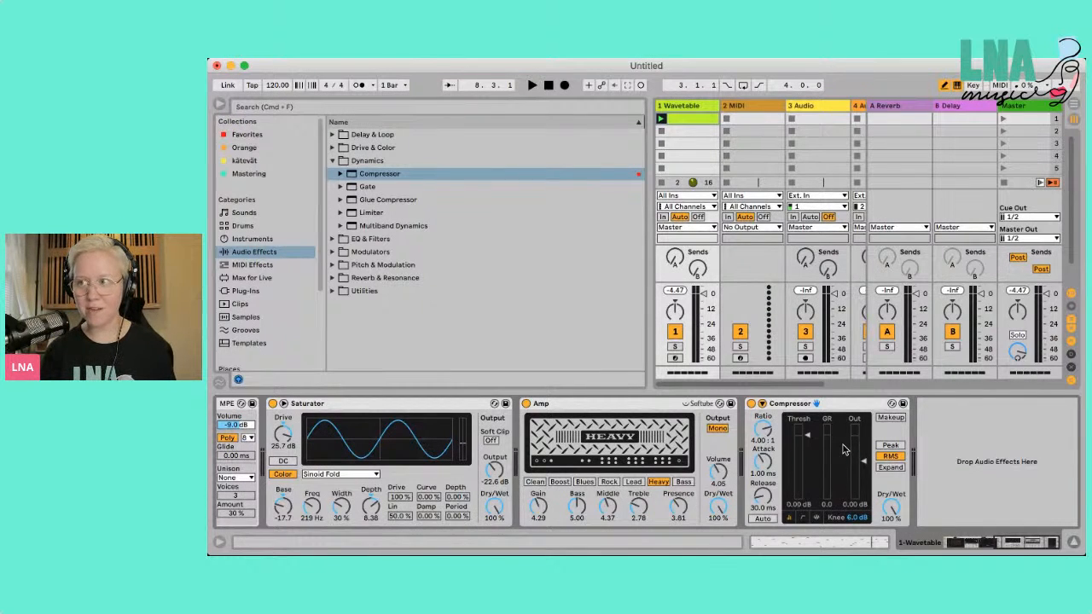
key(space)
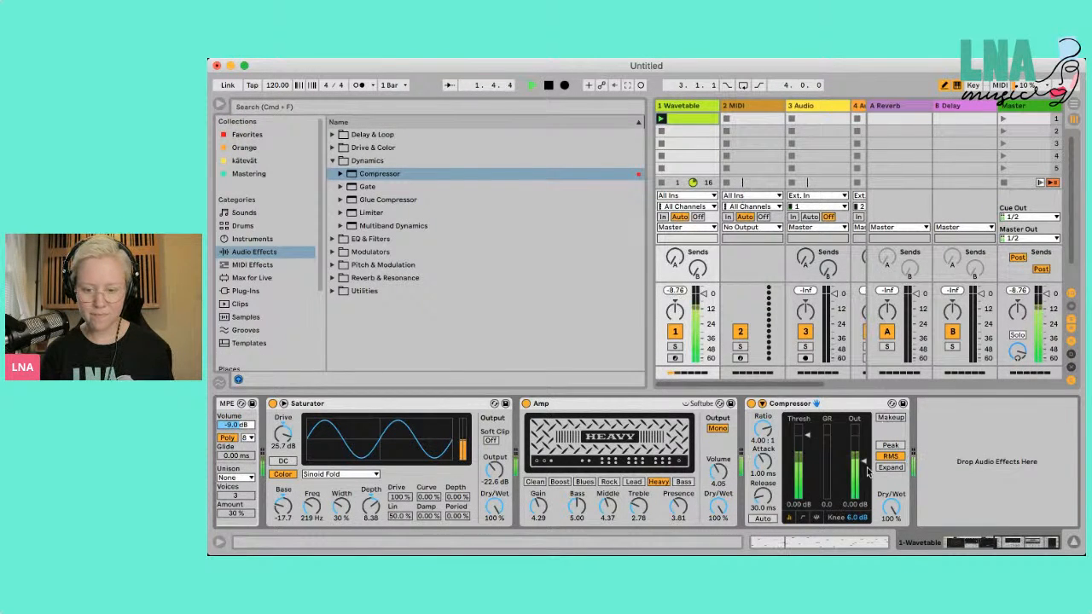
- Set the Compressor's threshold to about -28.1 dB, ratio to 5.25:1 and output gain to about 4.95 dB during playback
drag(803, 437, 809, 473)
drag(763, 432, 804, 458)
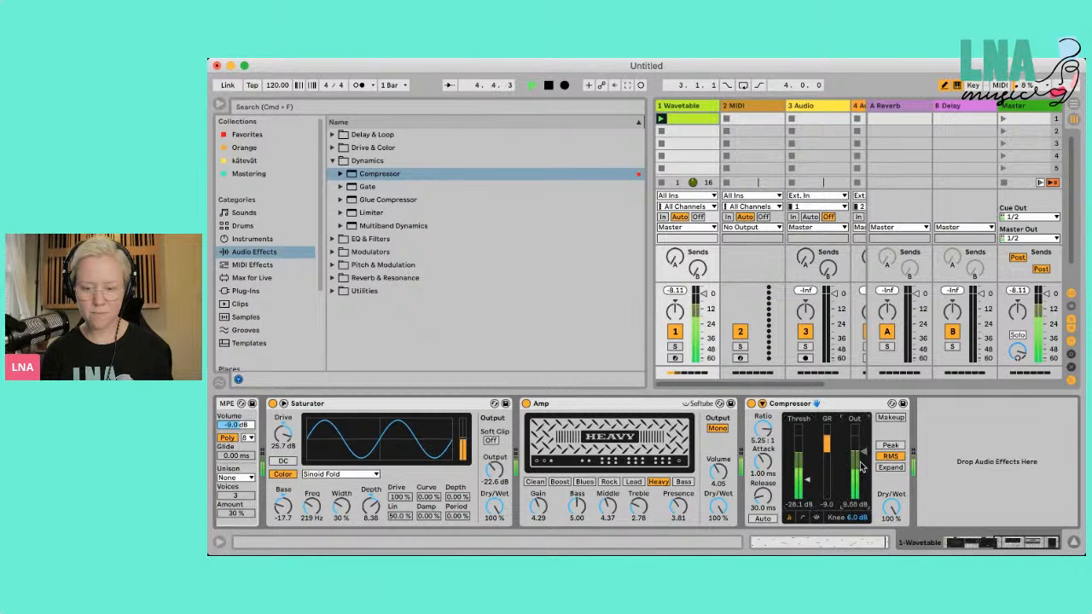
key(space)
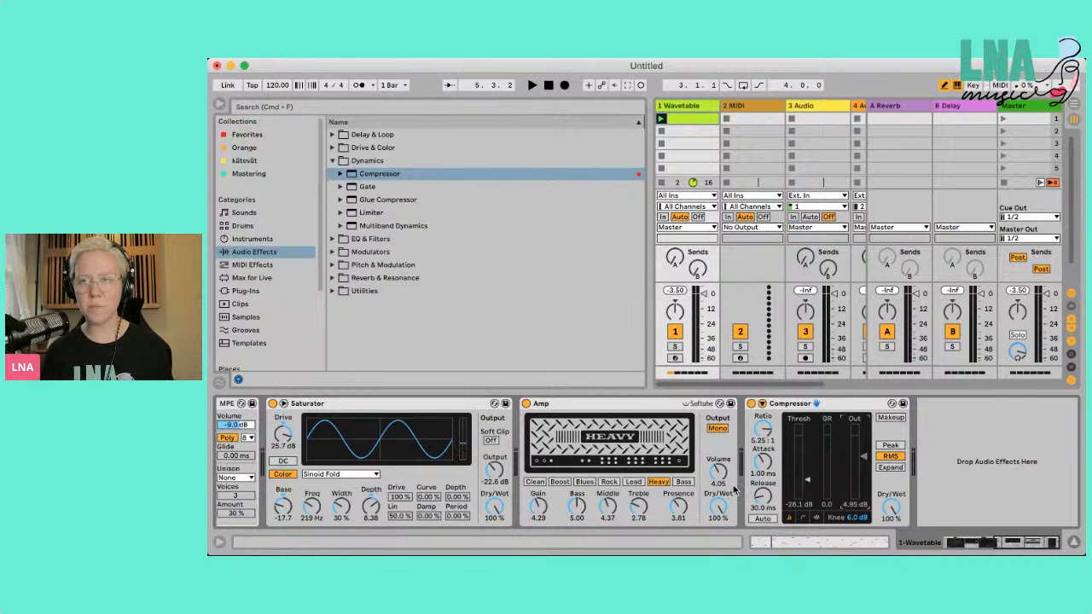
- Try an attack of about 0.27 ms and a release of about 217 ms on the Compressor while the clip plays
scroll(772, 483, left, 10)
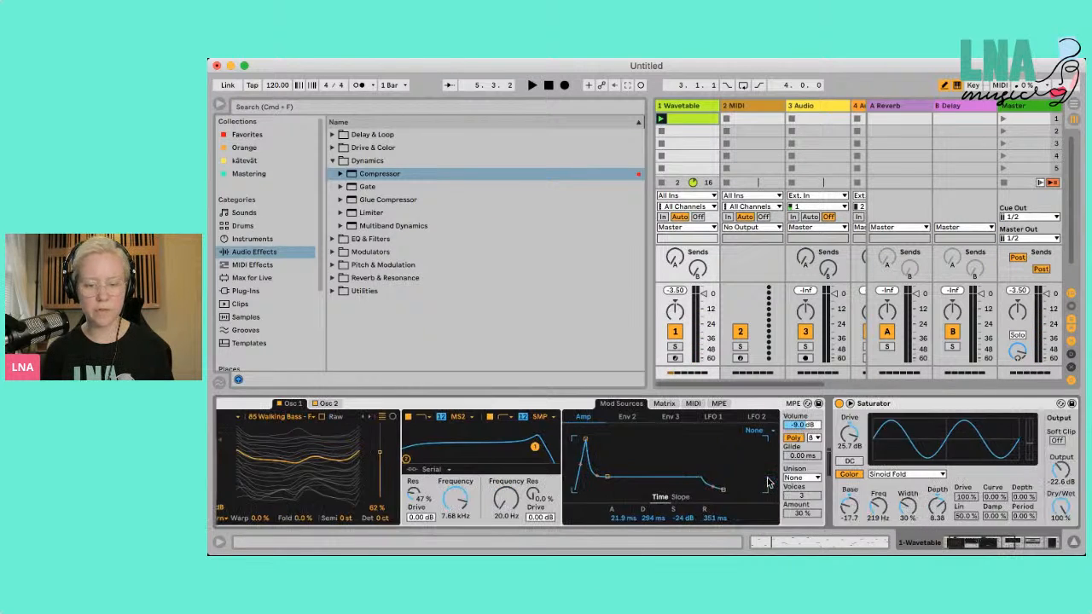
scroll(768, 483, right, 10)
key(space)
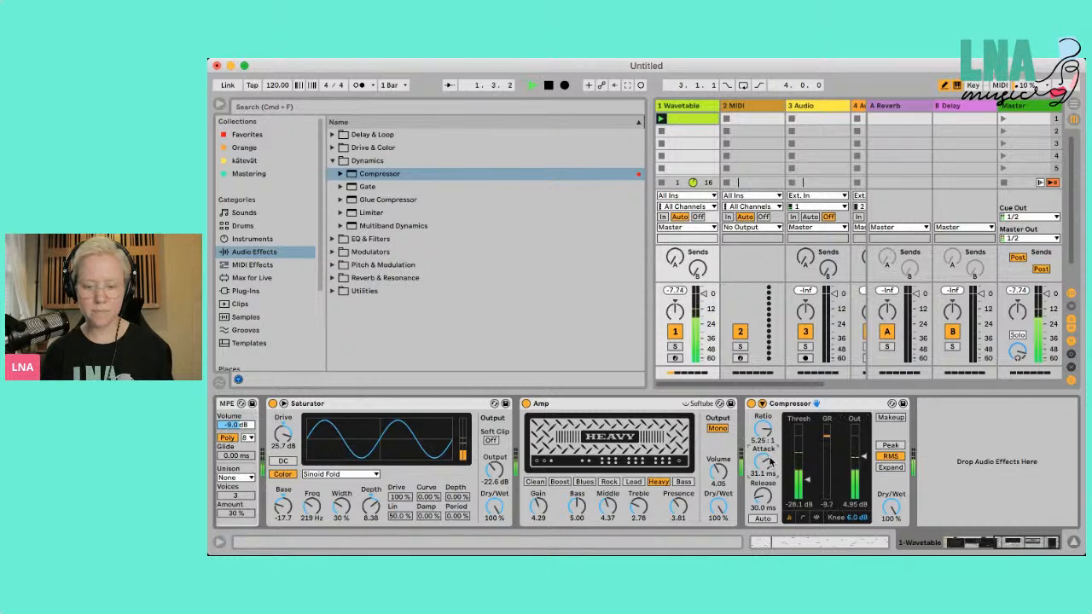
drag(766, 461, 766, 503)
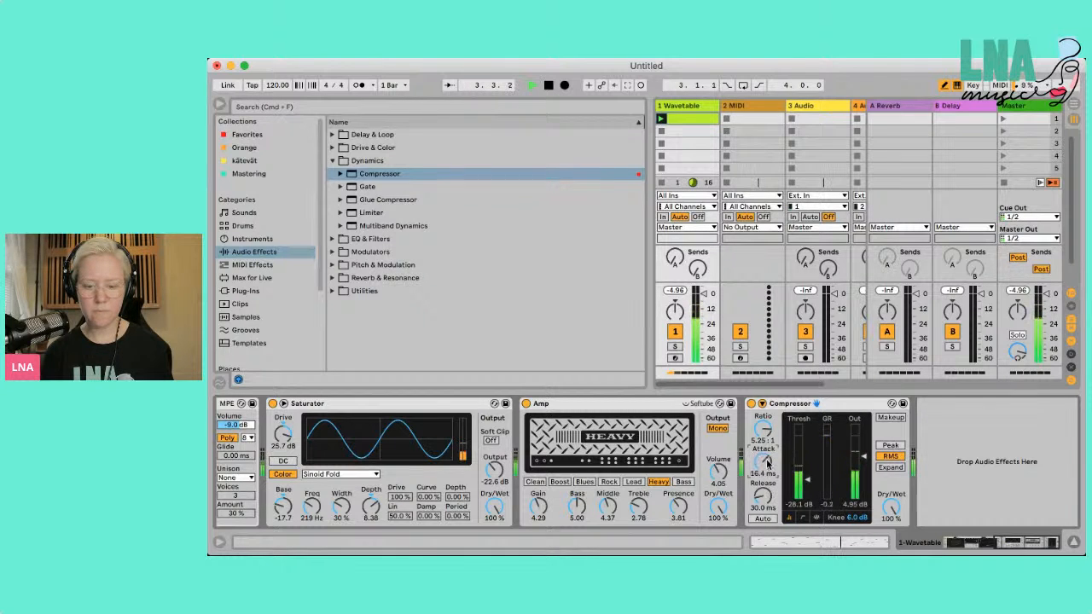
drag(768, 464, 768, 469)
mouse_move(766, 512)
mouse_down()
mouse_move(765, 474)
mouse_move(766, 495)
mouse_up()
scroll(768, 501, down, 5)
key(space)
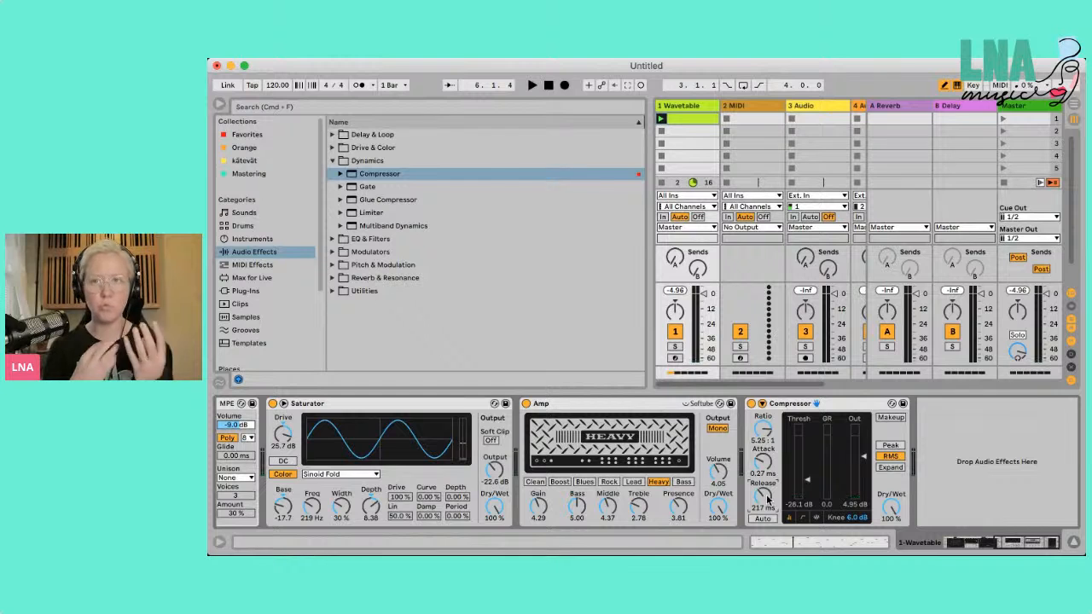
- Set the Compressor's attack to 0.42 ms, release to 1.67 s and output gain to 10.2 dB, comparing the sound with the device bypassed
key(space)
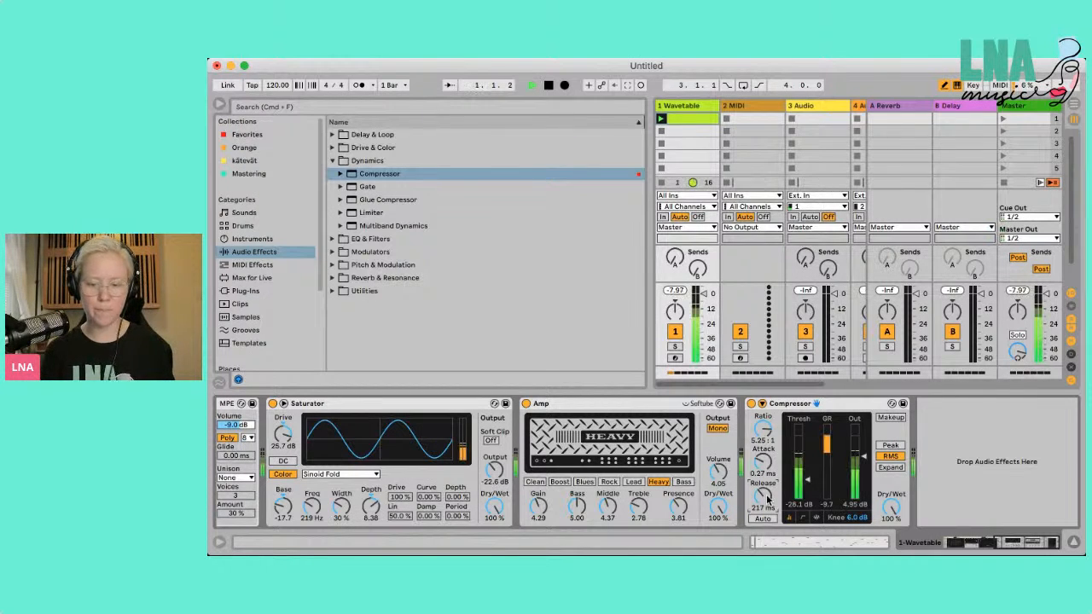
scroll(765, 462, up, 5)
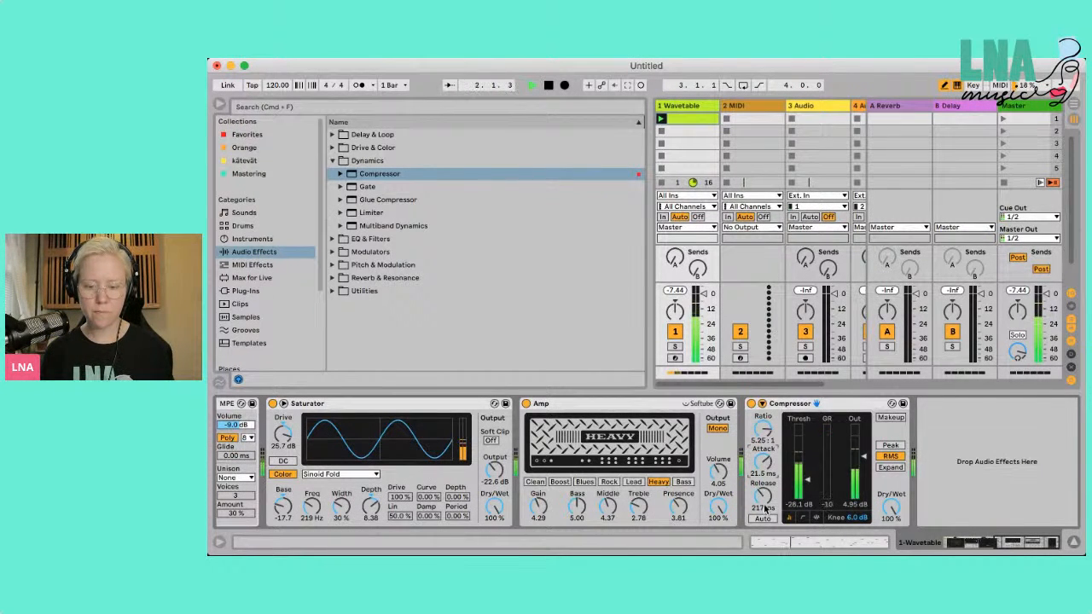
scroll(763, 511, up, 5)
scroll(765, 465, down, 3)
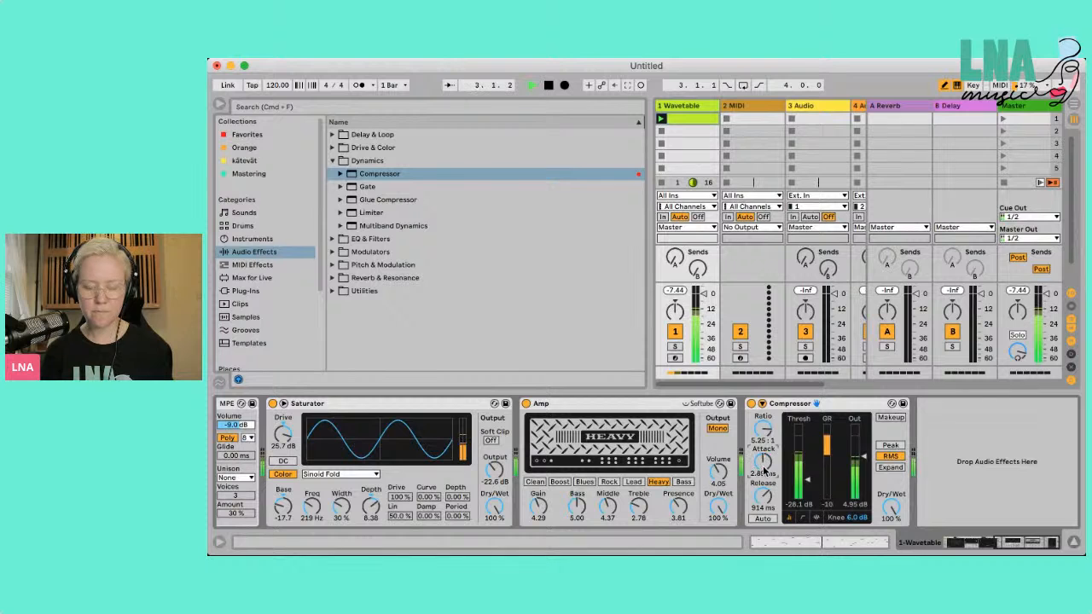
click(751, 403)
click(752, 403)
click(752, 406)
mouse_move(763, 464)
mouse_down()
mouse_move(766, 499)
mouse_move(764, 469)
mouse_up()
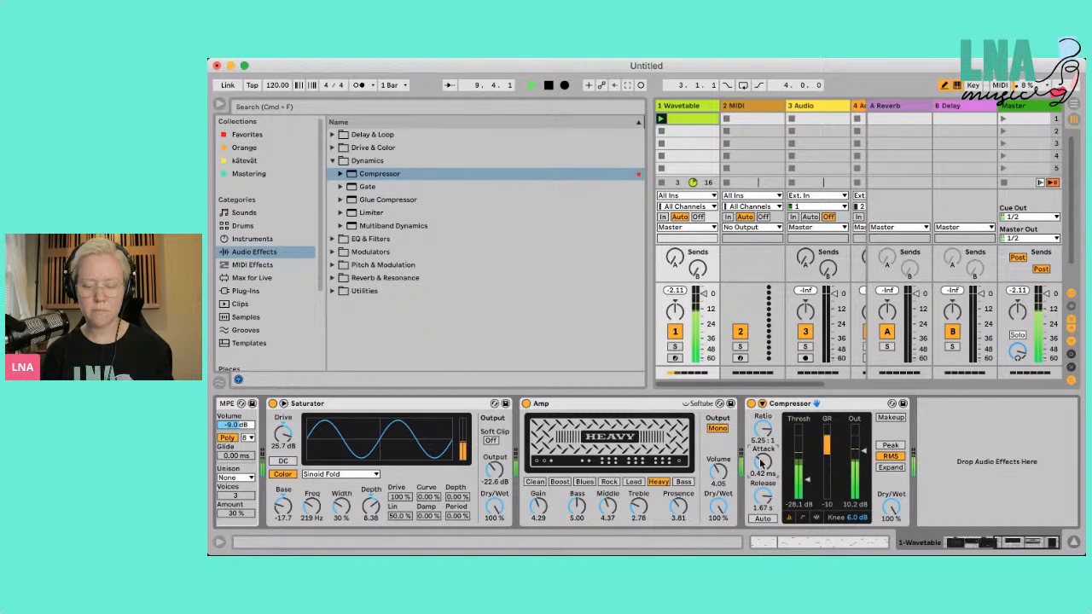
click(752, 406)
click(753, 407)
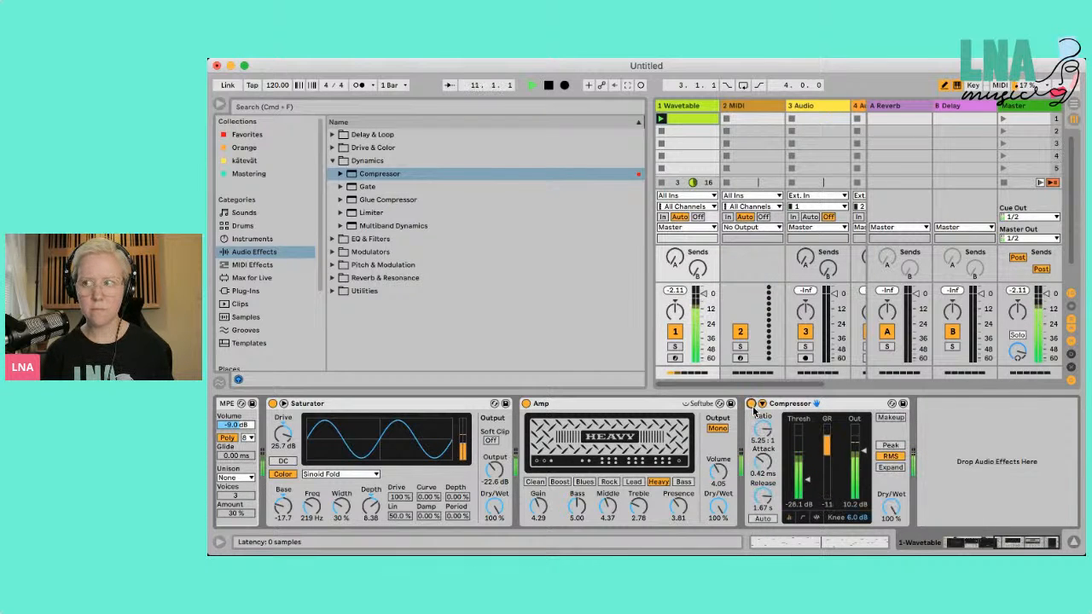
- Stop playback and group all devices from Wavetable through Compressor into an Instrument Rack
scroll(645, 456, left, 10)
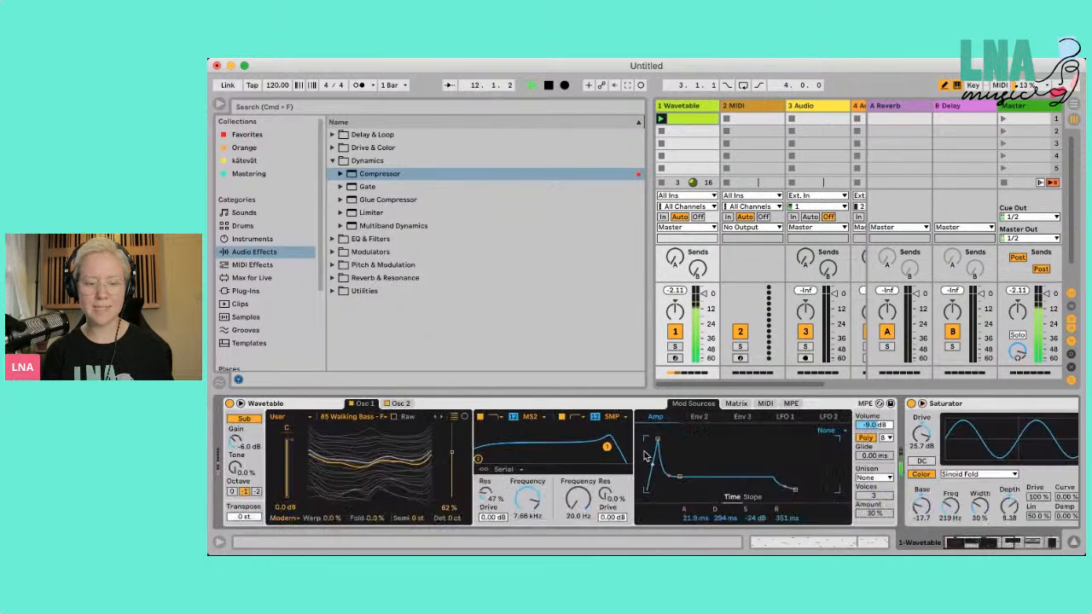
scroll(645, 456, left, 5)
key(space)
click(564, 407)
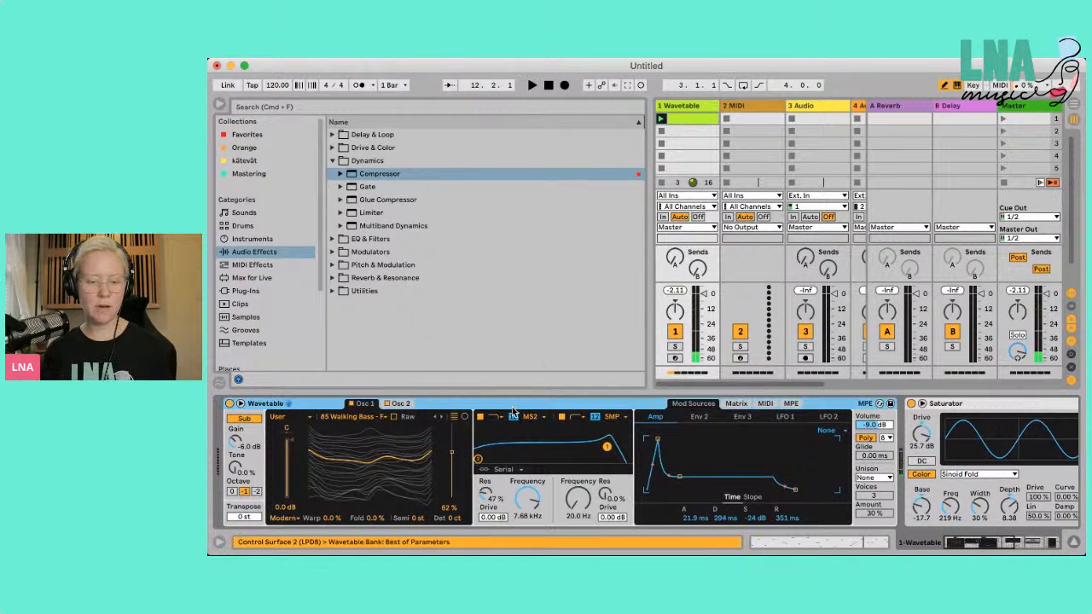
scroll(564, 407, right, 10)
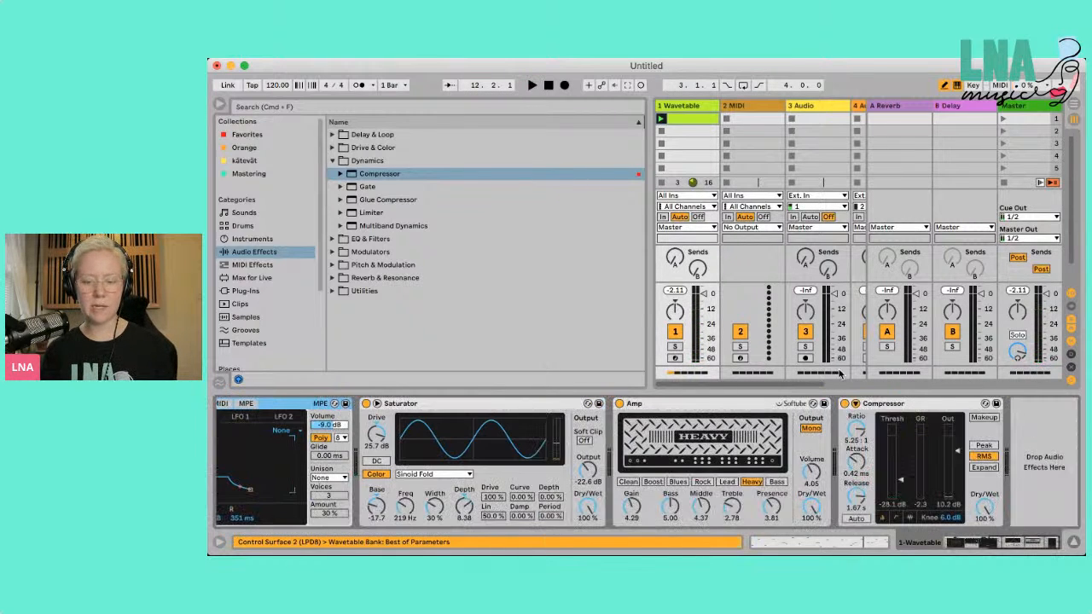
right_click(911, 407)
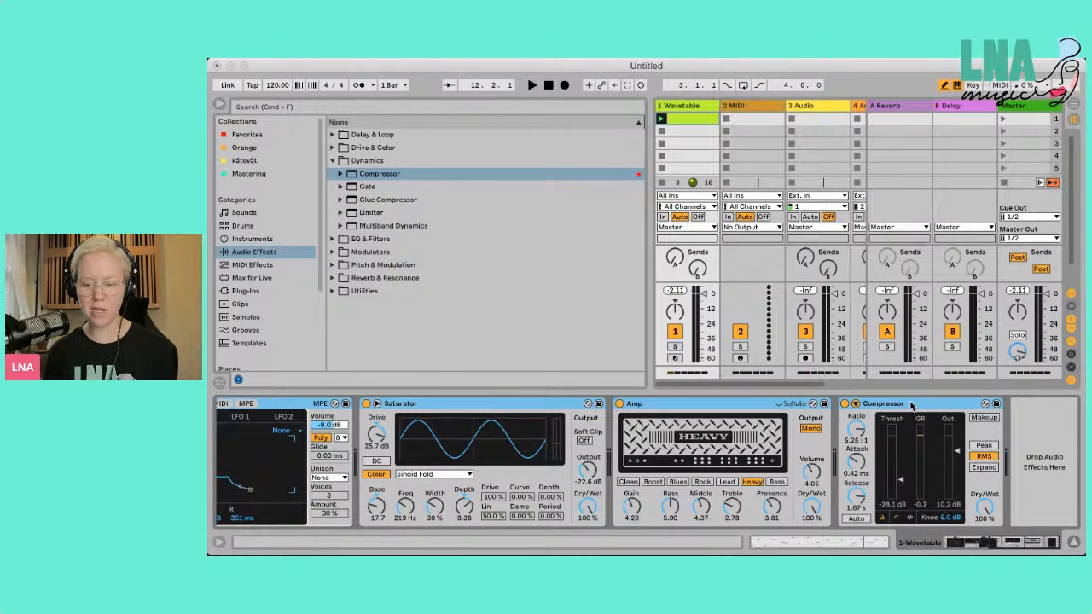
click(963, 452)
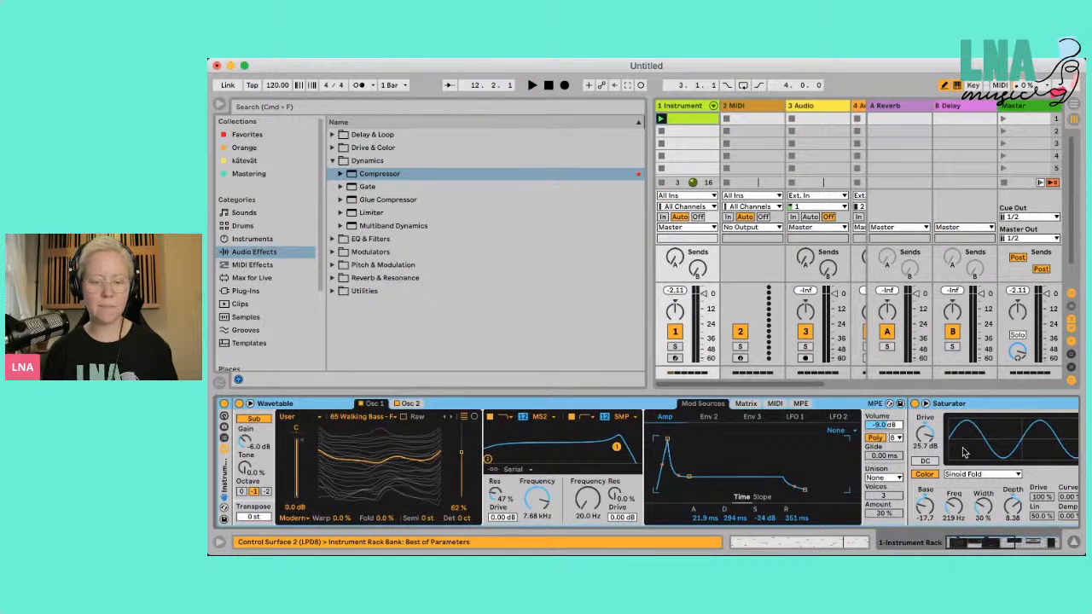
- Show the Instrument Rack's macro controls and expand the Wavetable editor into the main area with the browser hidden
scroll(757, 456, right, 5)
scroll(756, 455, left, 5)
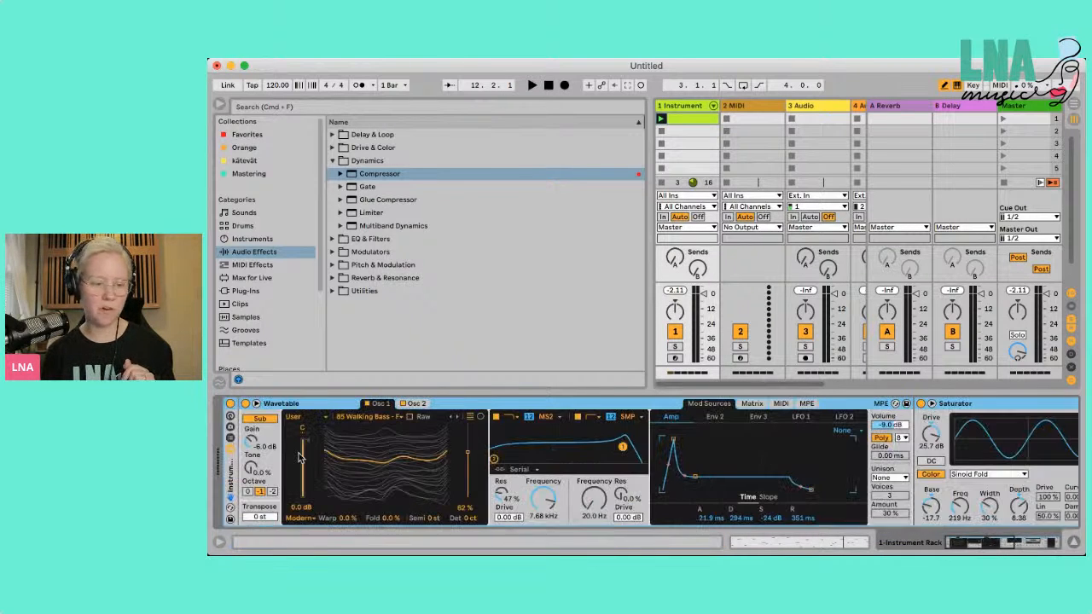
click(230, 418)
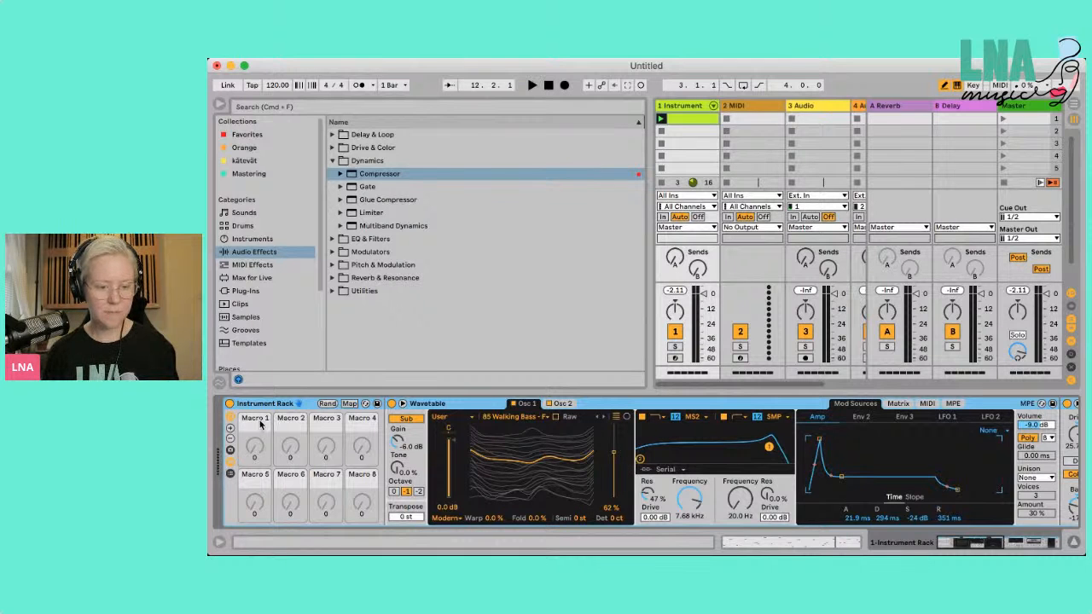
click(219, 105)
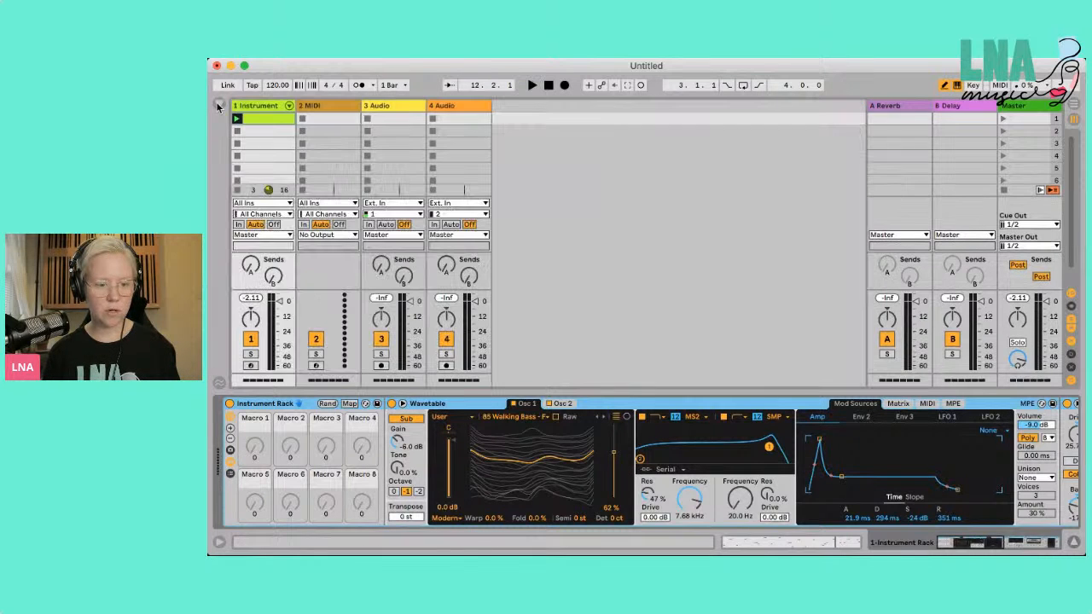
click(402, 404)
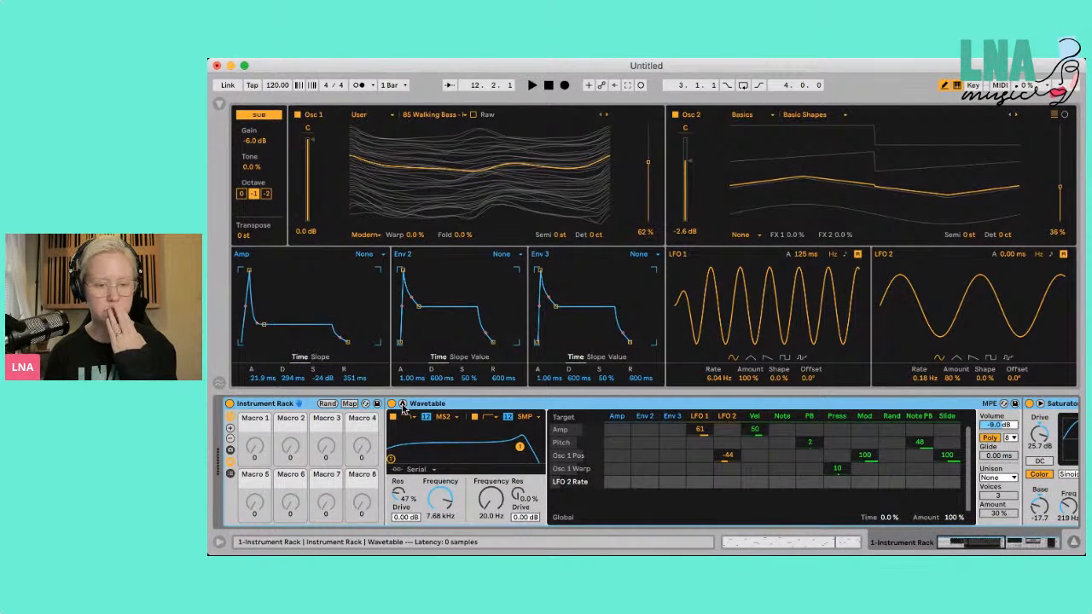
- Rename the rack's Macro 1 as "OSC 1 Amount"
click(256, 422)
key(super+r)
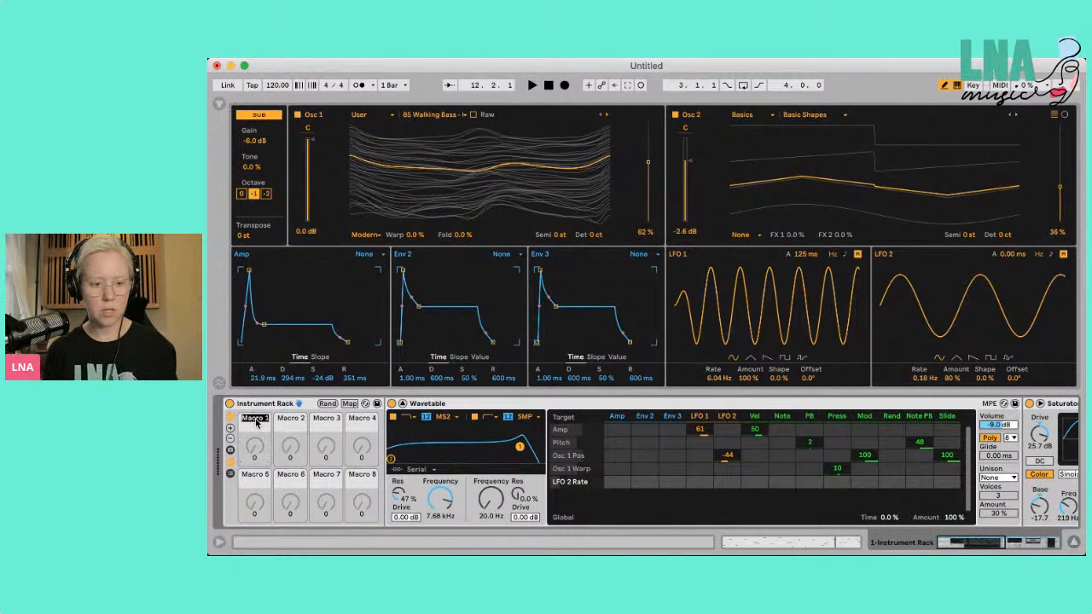
text(OSC 1 Amount)
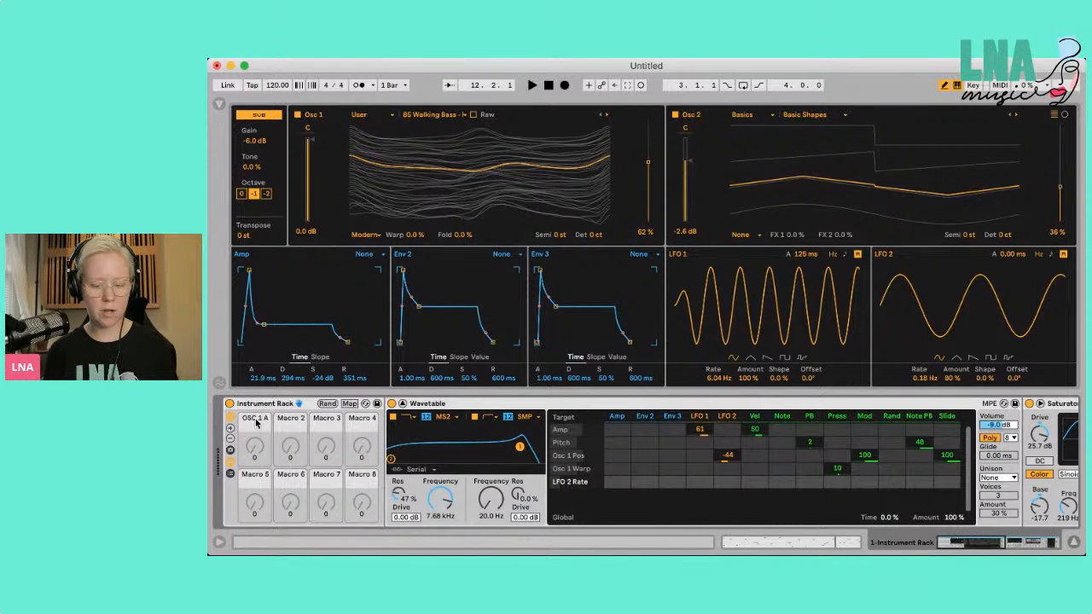
key(Return)
- Rename the rack's Macro 2 as "OCL 2 Amount"
click(285, 418)
key(super+r)
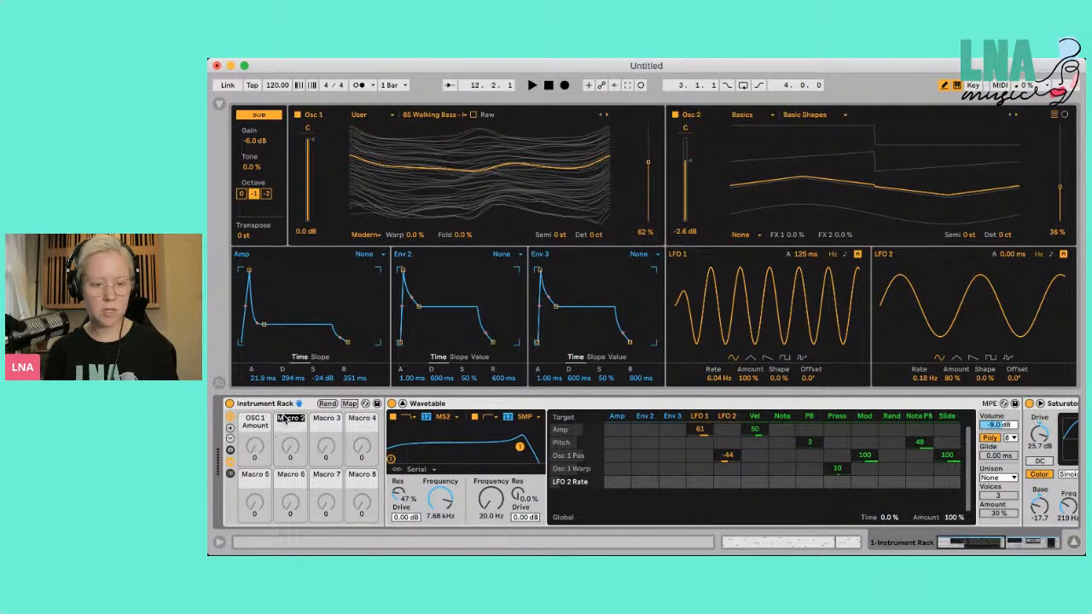
text(OSC)
text( 2 Amount)
key(Return)
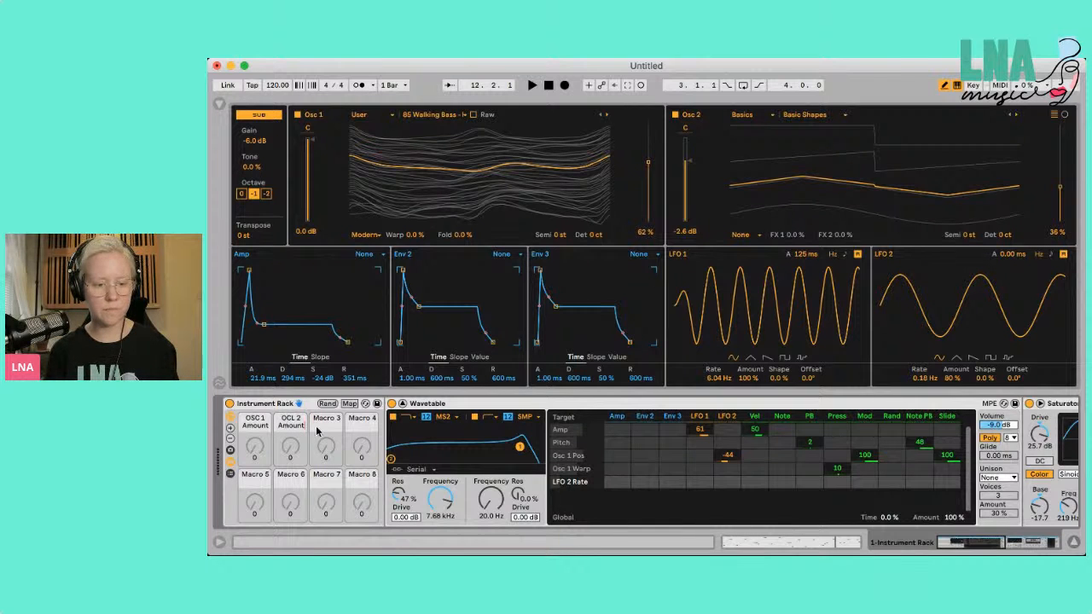
- Select Wavetable's LFO 1 rate and rename the rack's Macro 3 as "LFO Rate"
click(330, 421)
scroll(527, 485, right, 1)
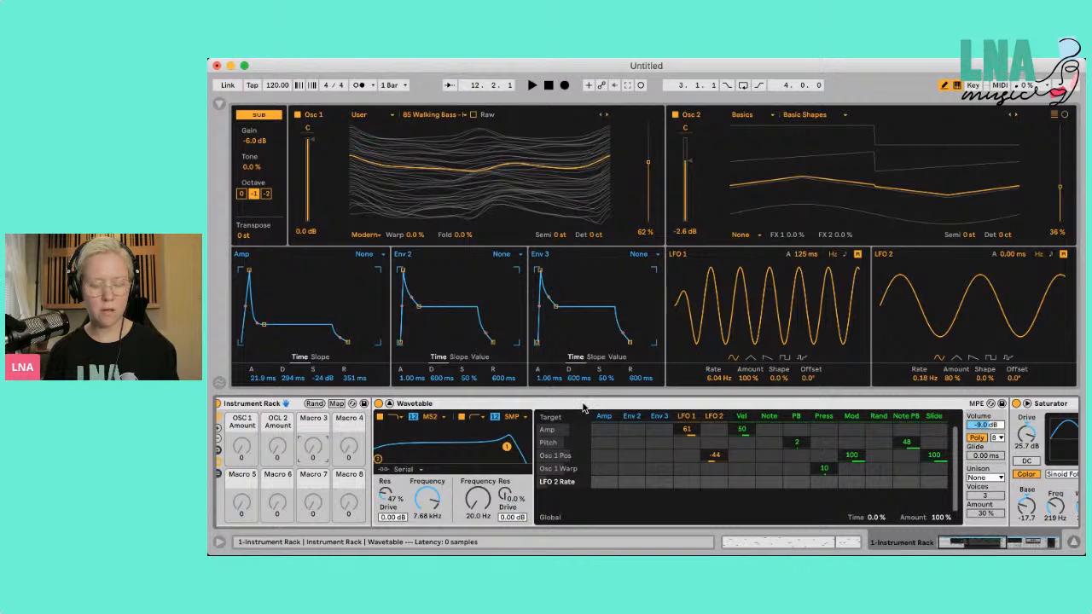
scroll(584, 410, left, 1)
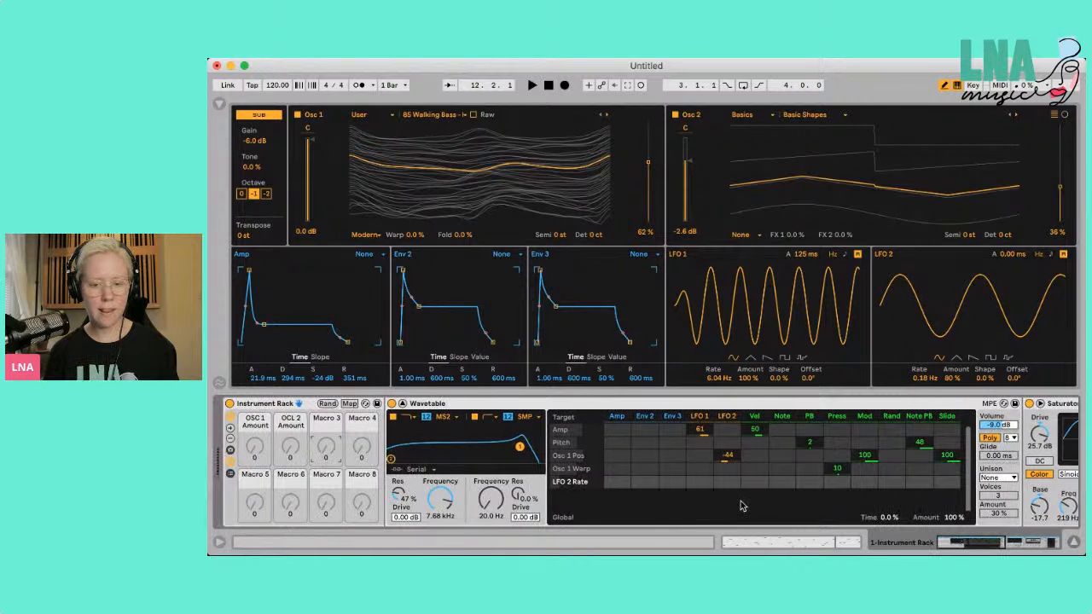
click(717, 378)
click(323, 420)
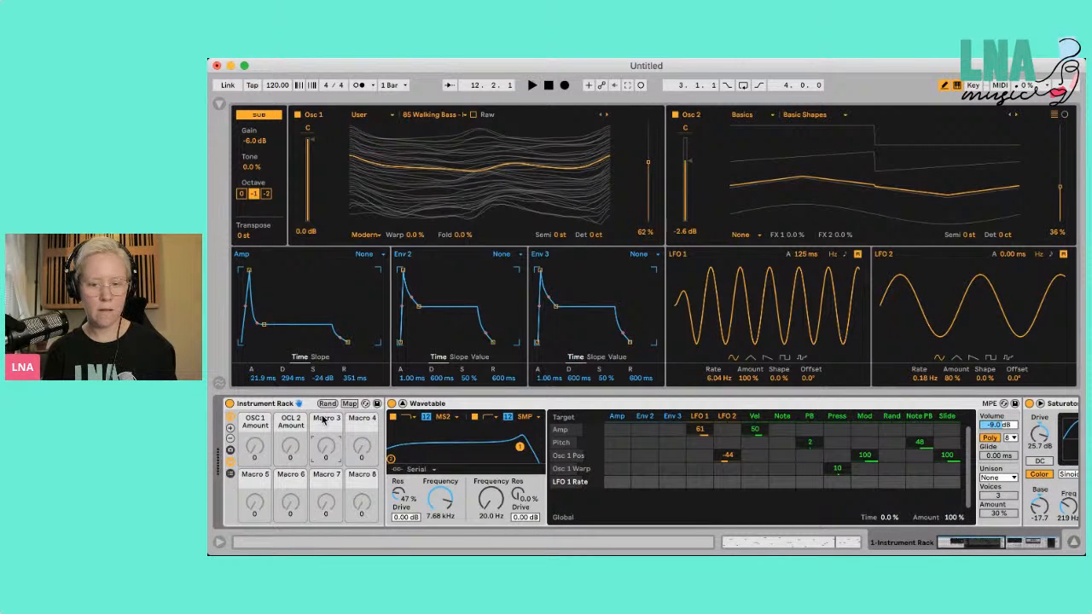
key(super+r)
text(LFO)
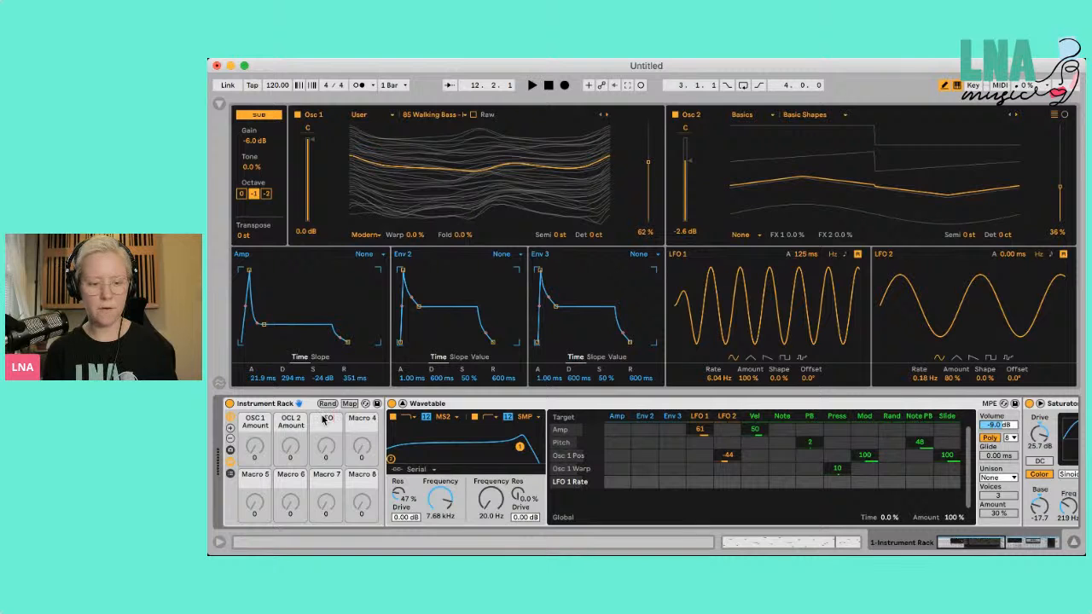
text( R)
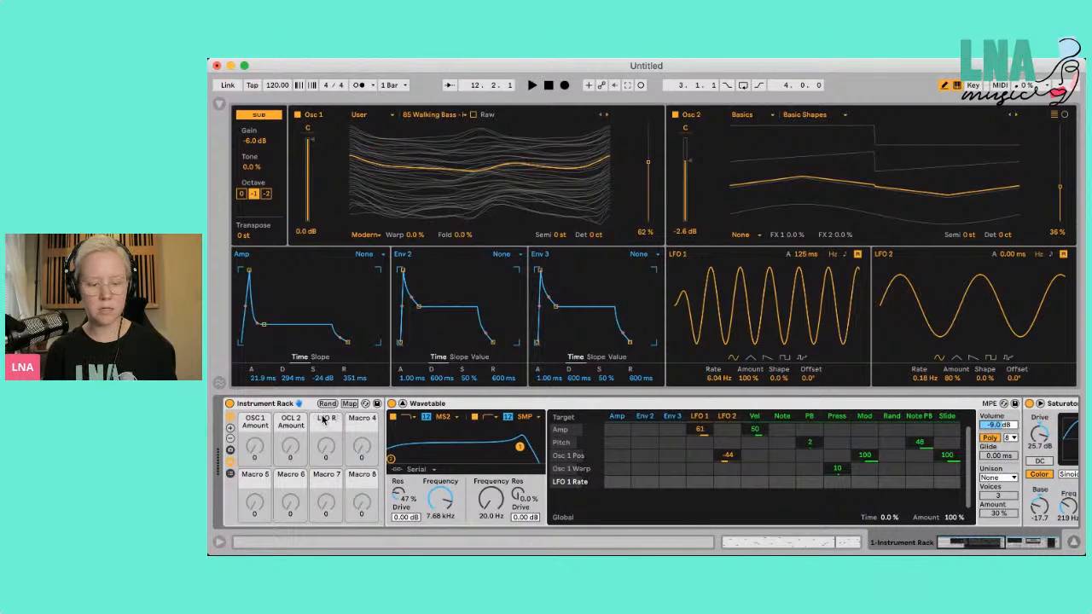
text(A)
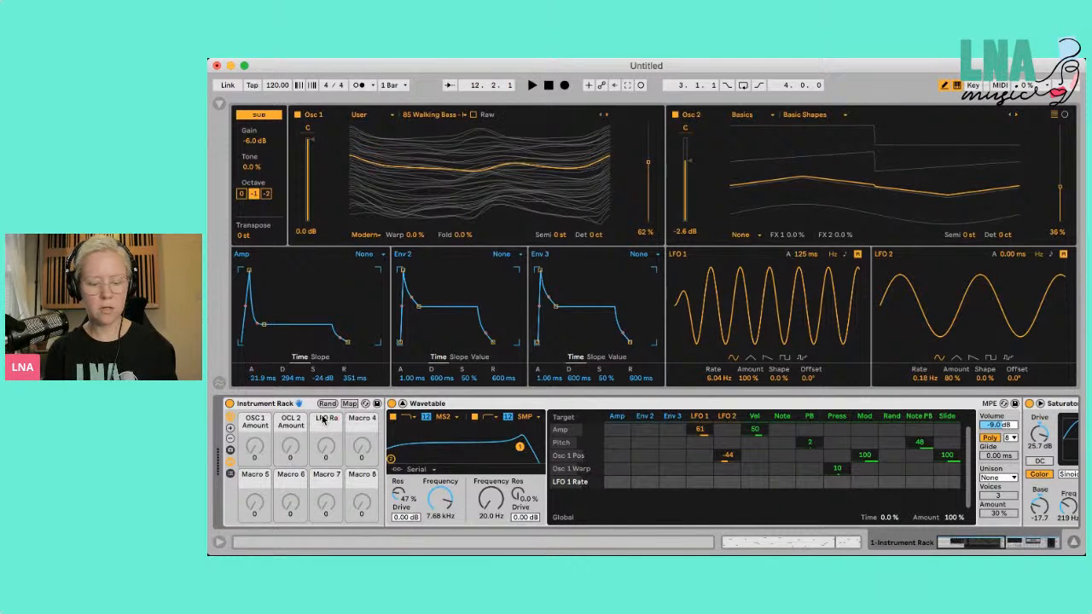
text(te)
key(Return)
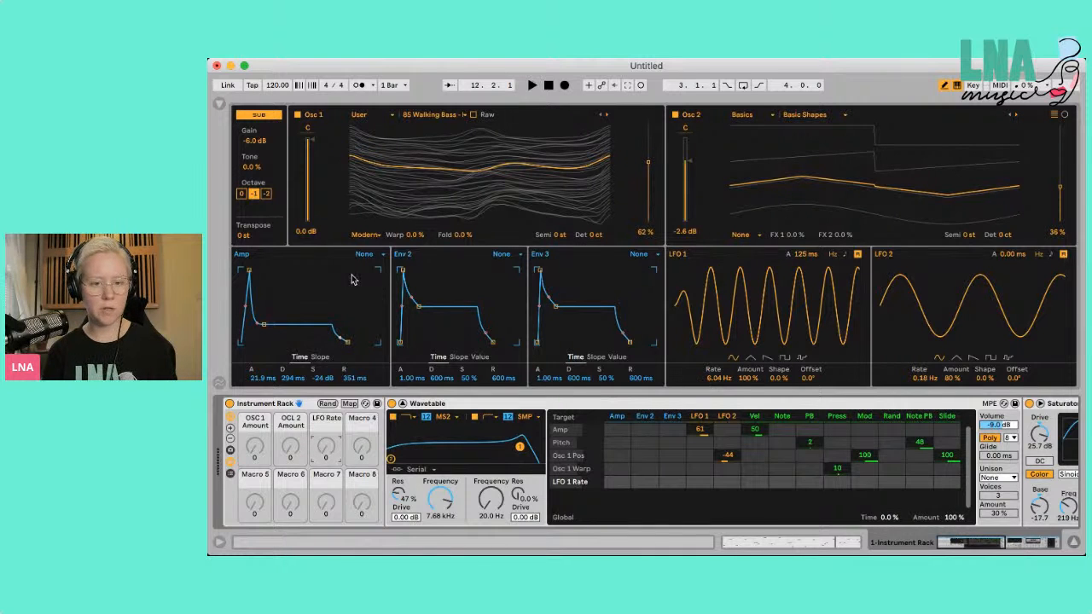
- Map the Osc 1 position, Osc 2 position and LFO 1 rate to the OSC 1 Amount, OCL 2 Amount and LFO Rate macros respectively
click(348, 404)
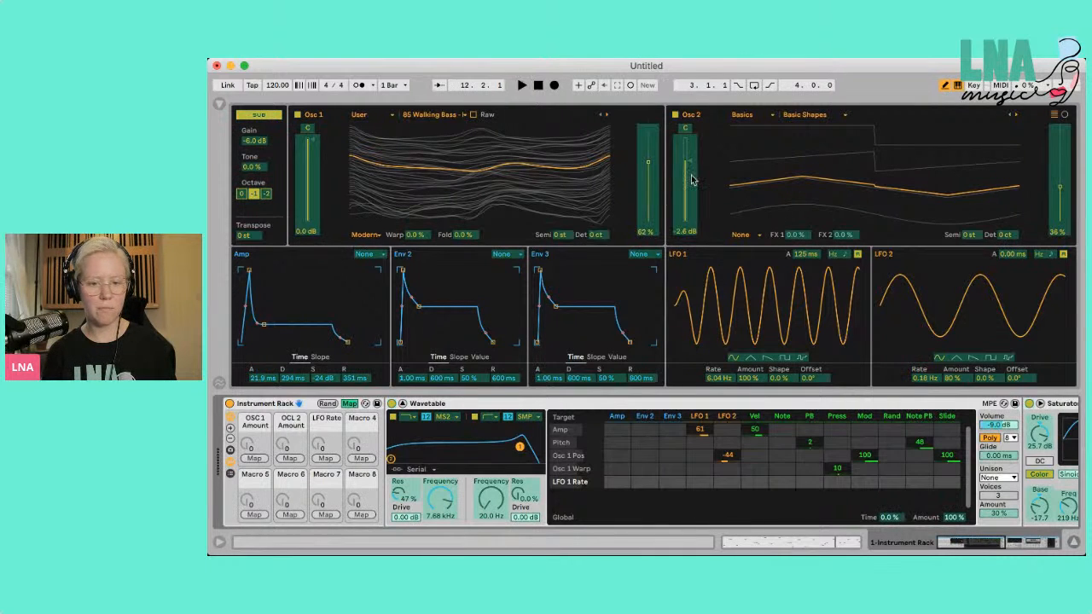
click(648, 175)
click(254, 458)
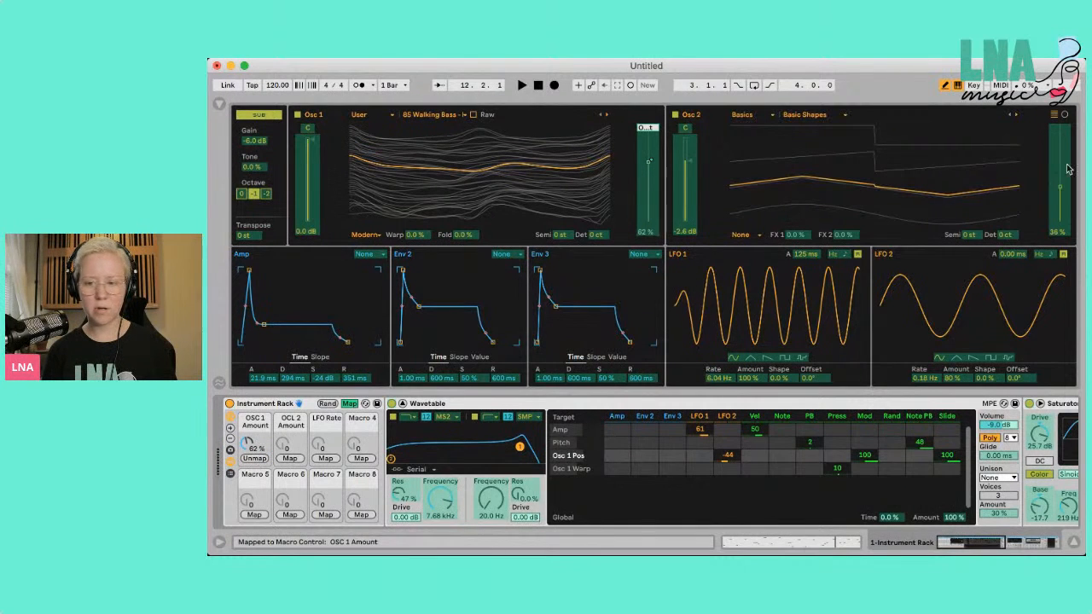
click(1064, 175)
click(290, 459)
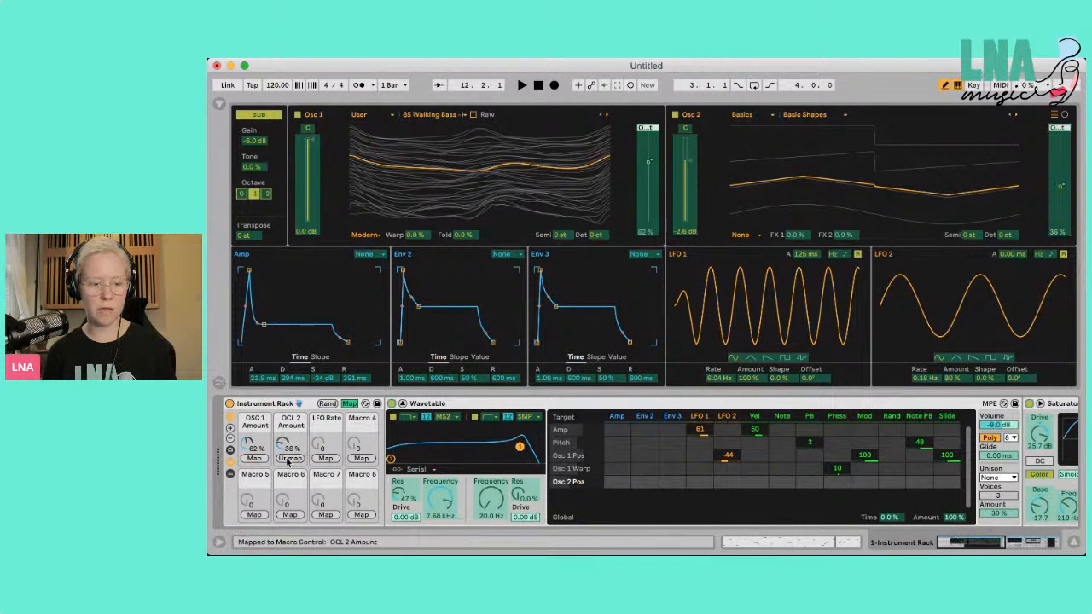
click(718, 378)
click(325, 458)
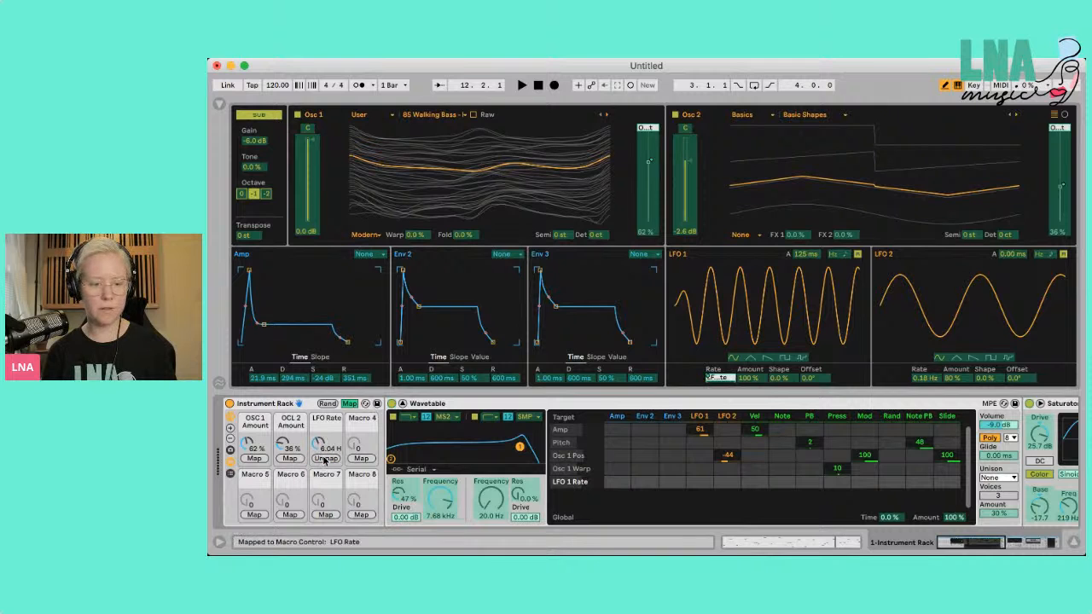
- Leave macro mapping, try out the LFO Rate, OSC 1 Amount and OCL 2 Amount macros, and undo the changes
click(350, 404)
mouse_move(325, 446)
mouse_down()
mouse_move(325, 470)
mouse_move(325, 450)
mouse_up()
key(super+z)
key(super+z)
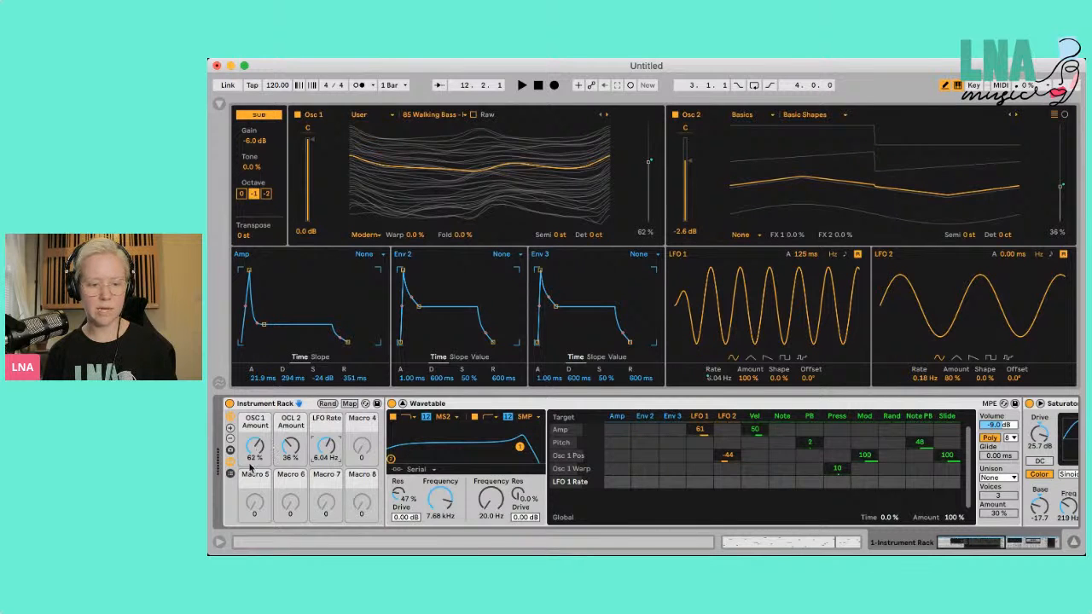
drag(256, 450, 288, 443)
key(super+z)
key(super+z)
key(space)
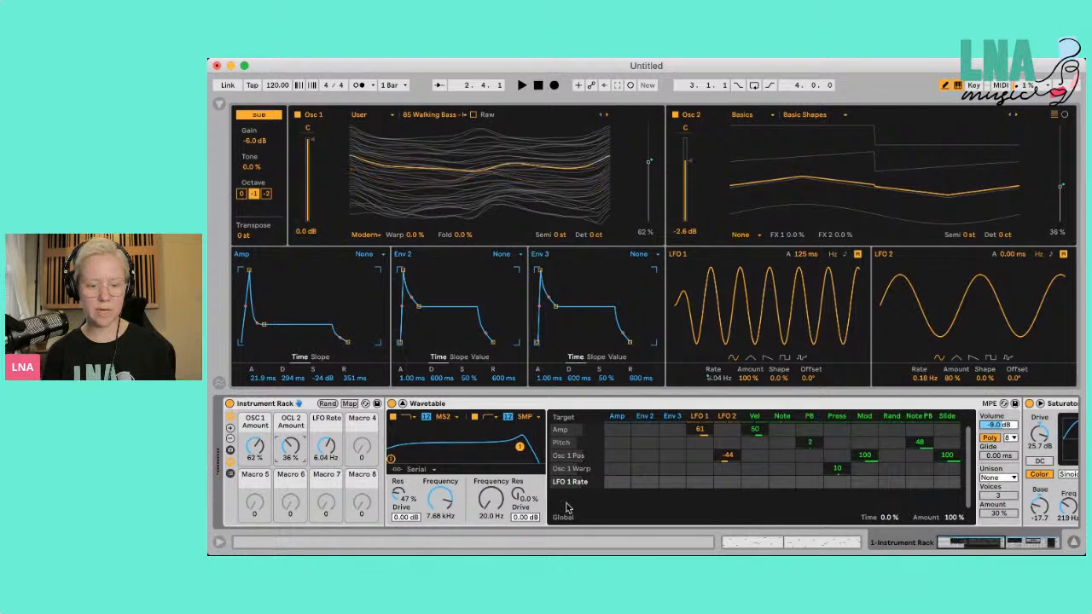
- Collapse the Wavetable device and rename the rack's Macro 4 as "Drive Amount"
click(488, 502)
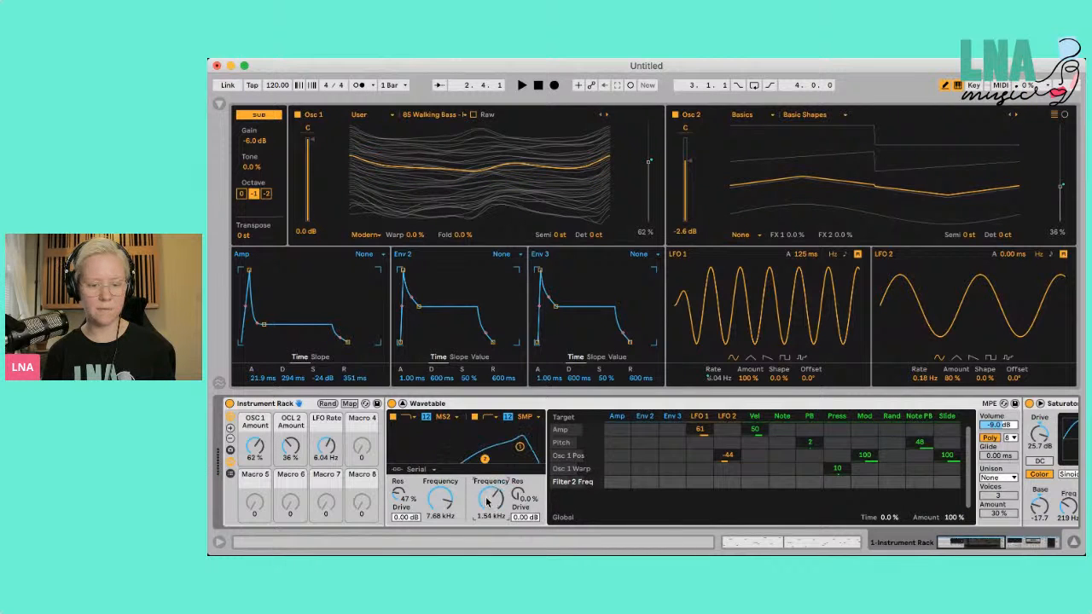
double_click(611, 408)
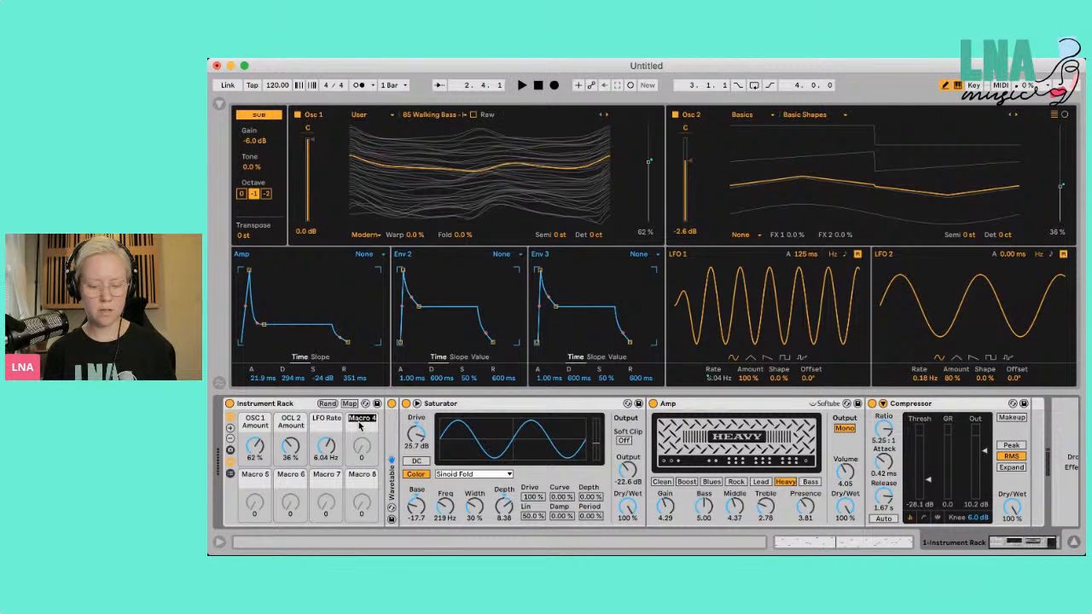
text(ration Amount)
key(Return)
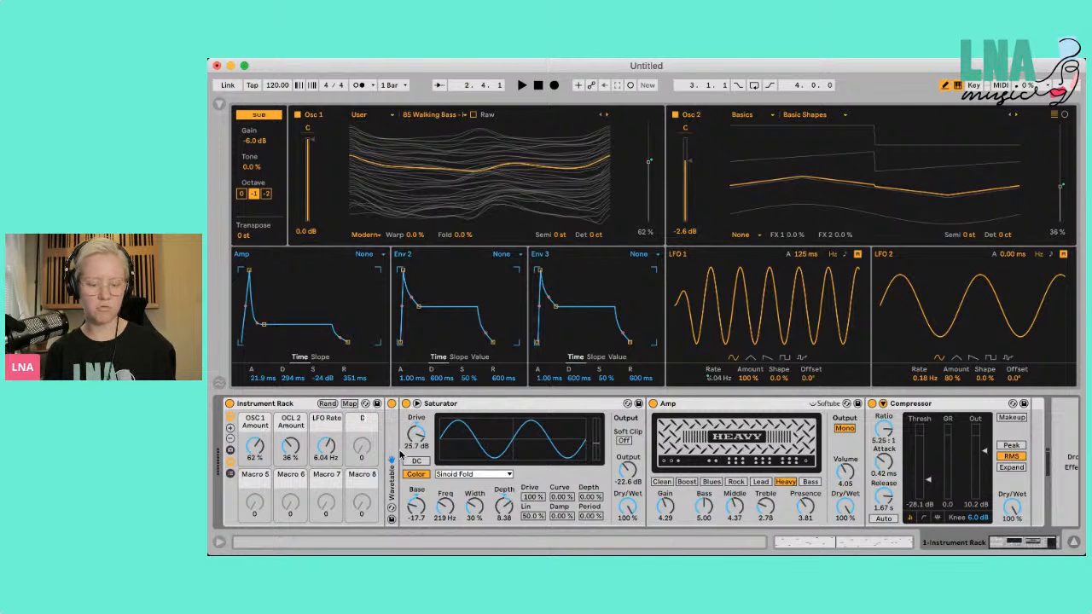
text(ve Amount)
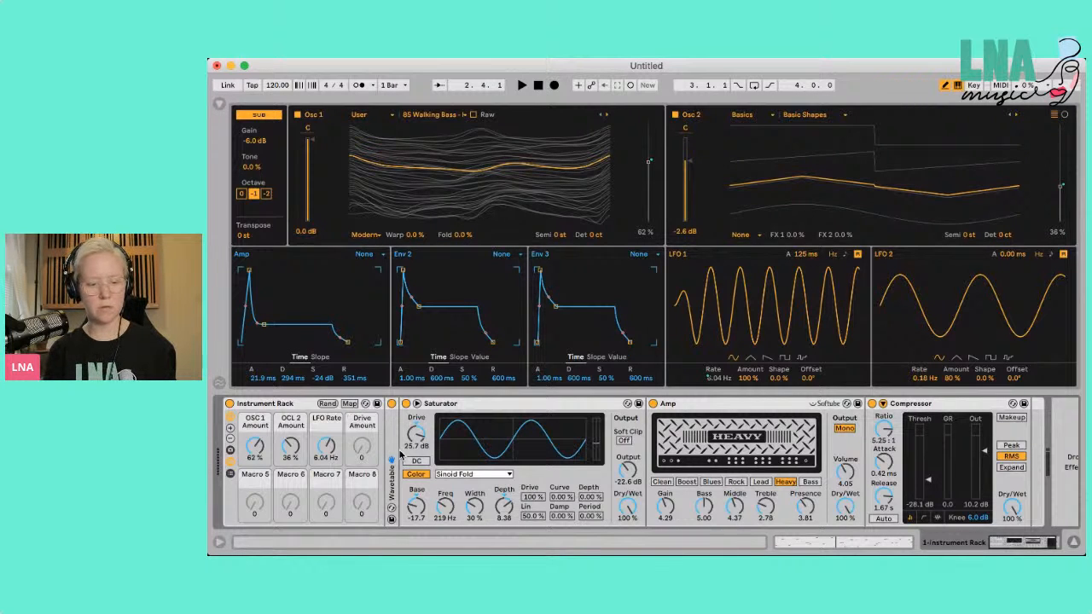
- Map the Saturator's Dry/Wet to the Drive Amount macro and audition the macro during playback
click(633, 506)
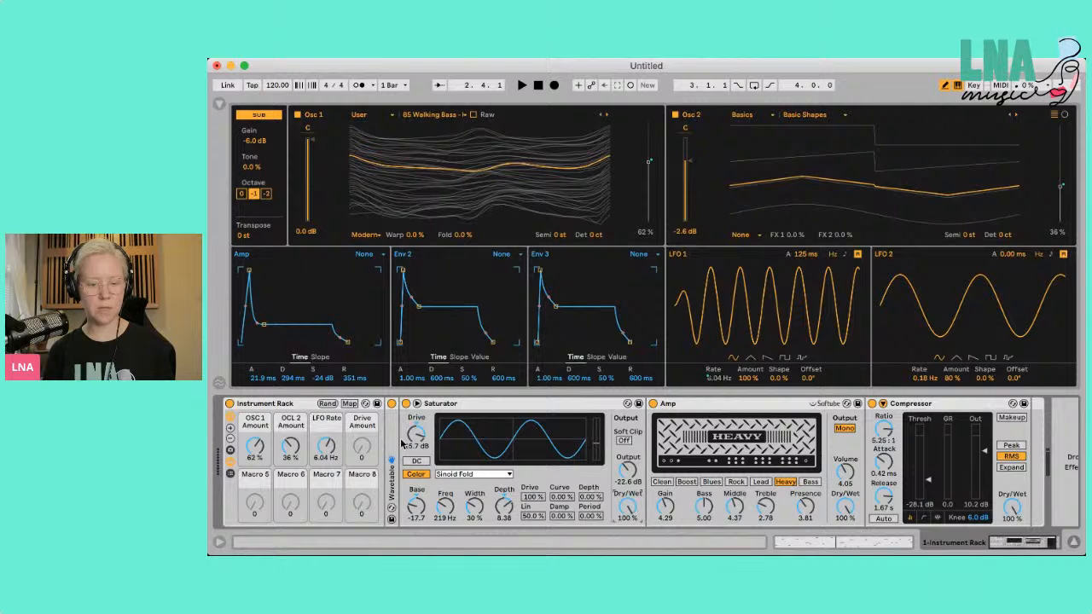
click(350, 404)
click(629, 507)
click(362, 458)
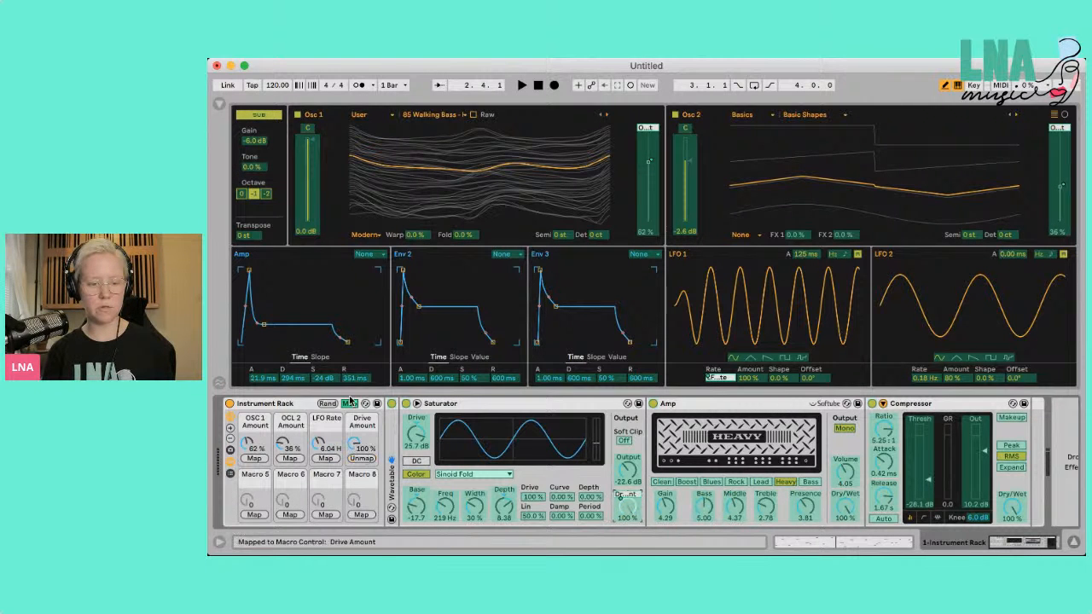
click(350, 404)
key(space)
drag(361, 442, 364, 443)
key(space)
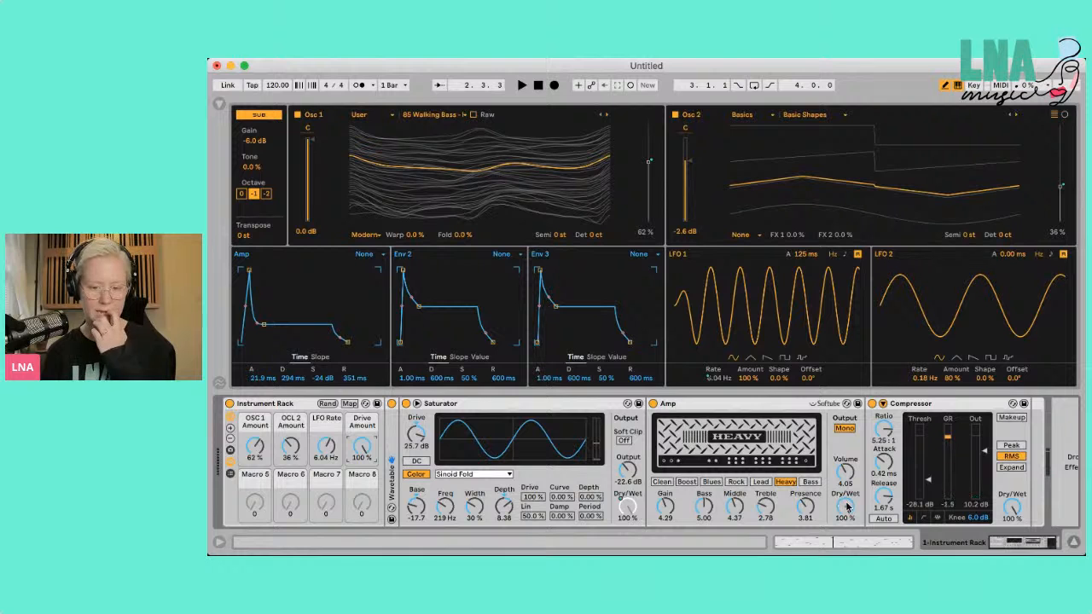
- Rename the rack's Macro 5 as "Amp Amount"
drag(844, 505, 845, 508)
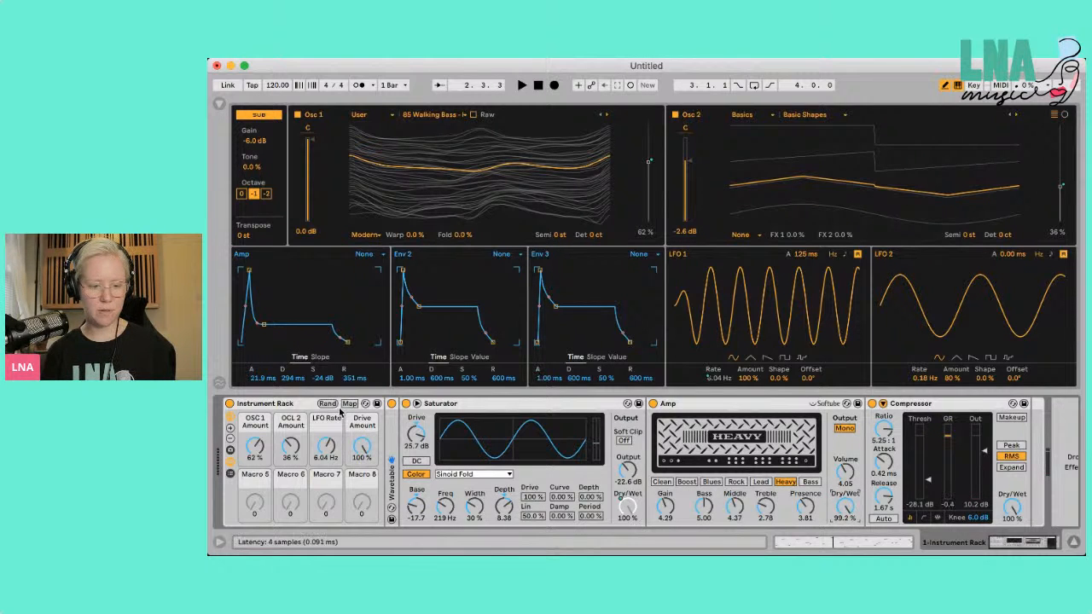
click(349, 404)
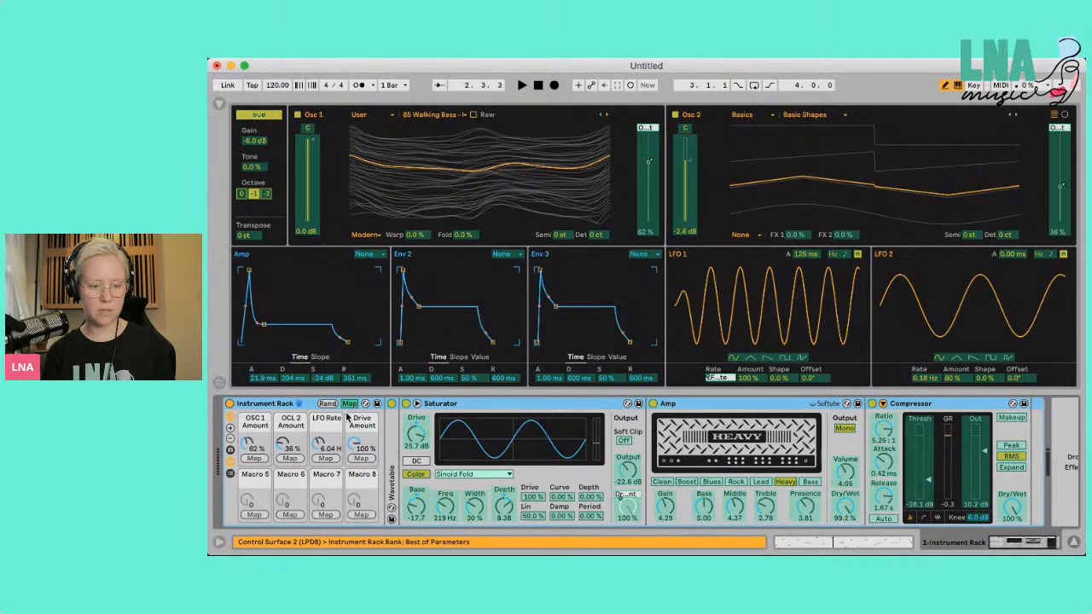
click(255, 475)
key(super+r)
text(Amp)
key(Return)
text(Amount)
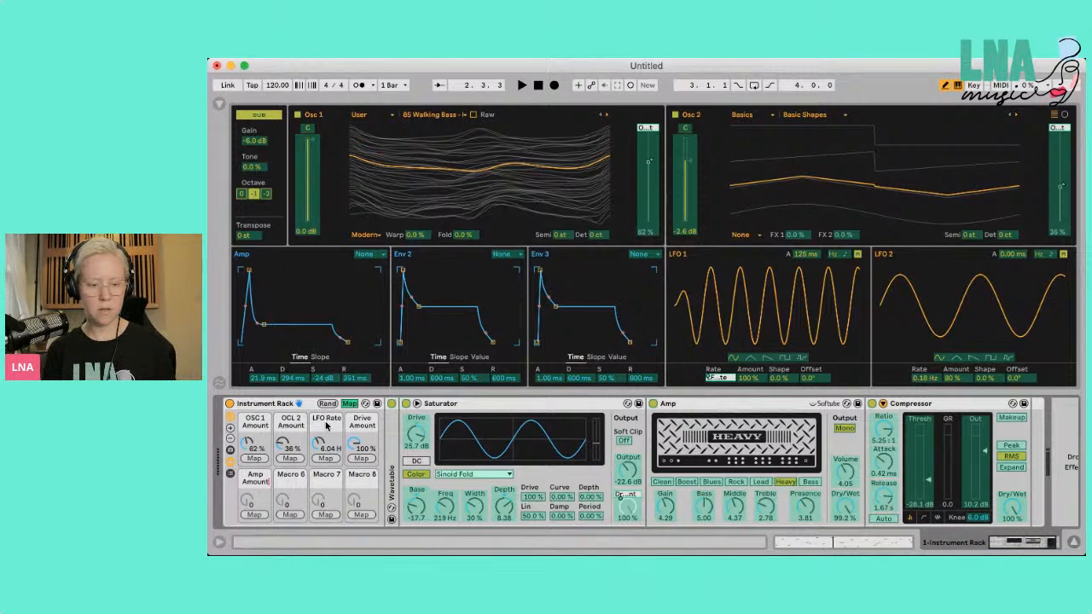
- Map the Amp's Dry/Wet to the Amp Amount macro, audition it, and set the macro to 100 %
click(253, 514)
click(349, 404)
drag(256, 504, 256, 581)
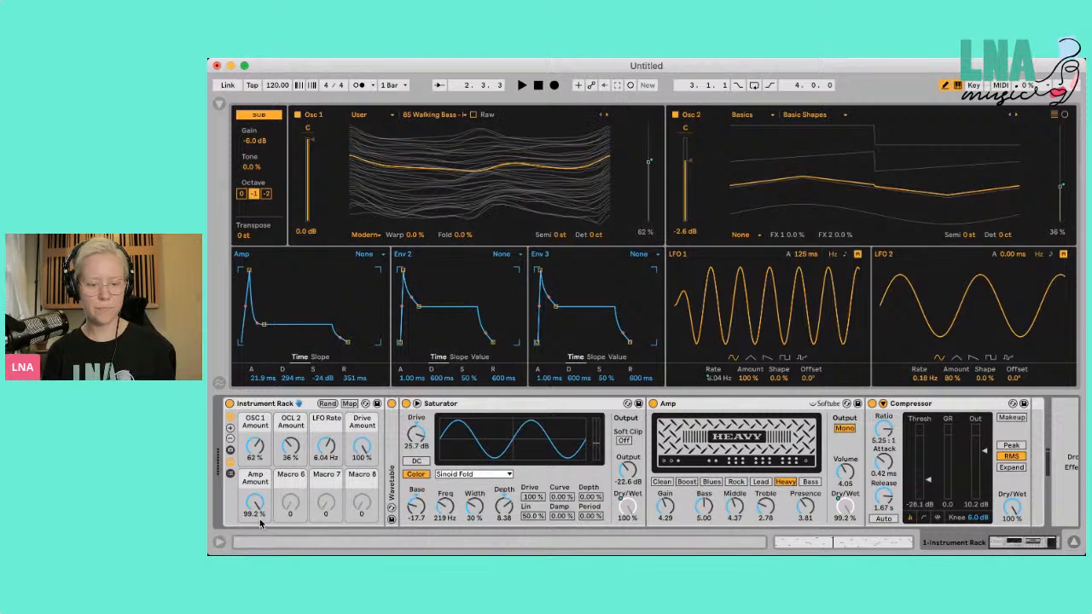
key(space)
drag(256, 504, 257, 418)
key(space)
- Rename the rack's Macro 6 as "Comp Amount"
scroll(845, 442, right, 1)
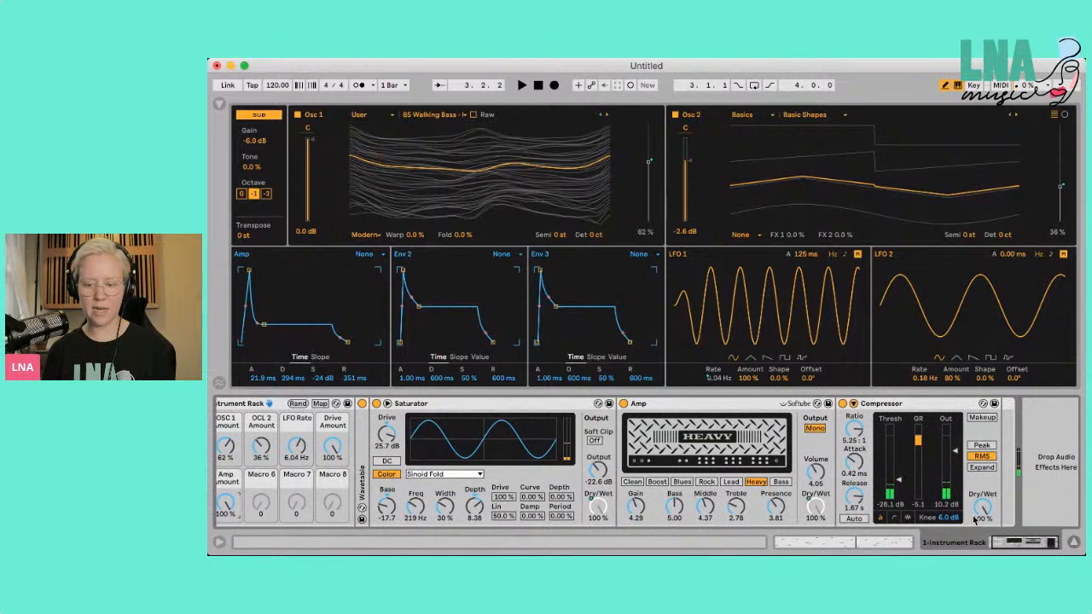
scroll(370, 412, left, 1)
click(350, 404)
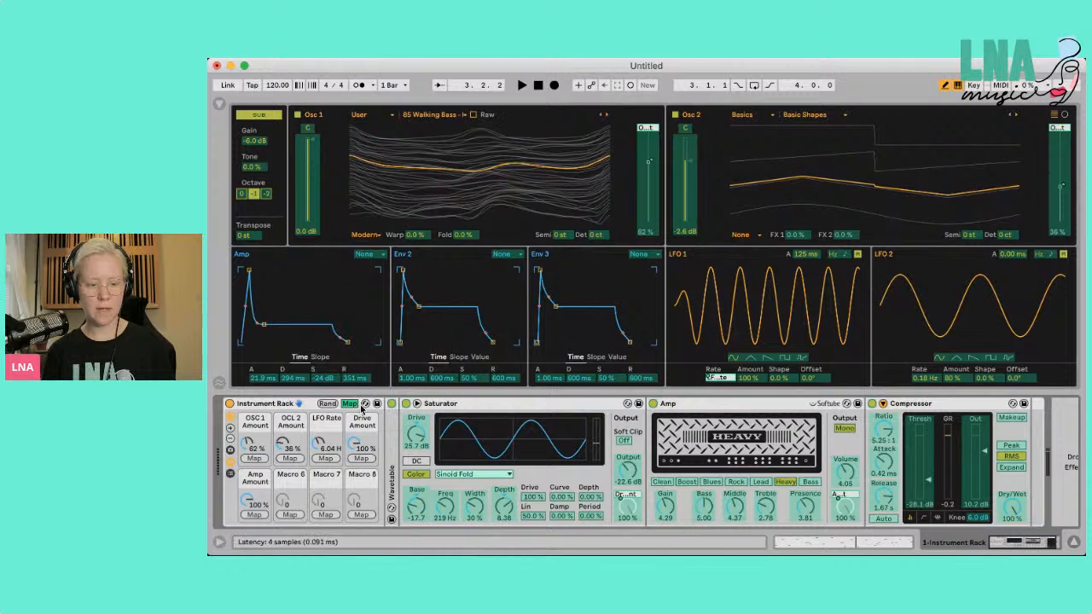
click(349, 405)
key(super+r)
text(Comp Amount)
key(Return)
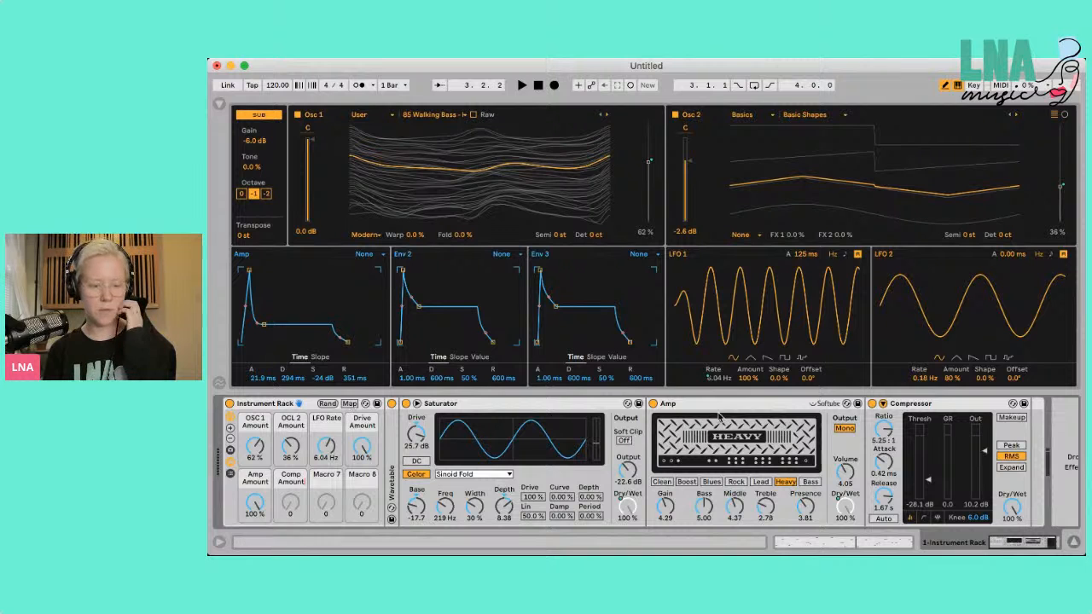
- Map the Compressor's Dry/Wet to the Comp Amount macro and set the macro to 100 % during playback
click(350, 405)
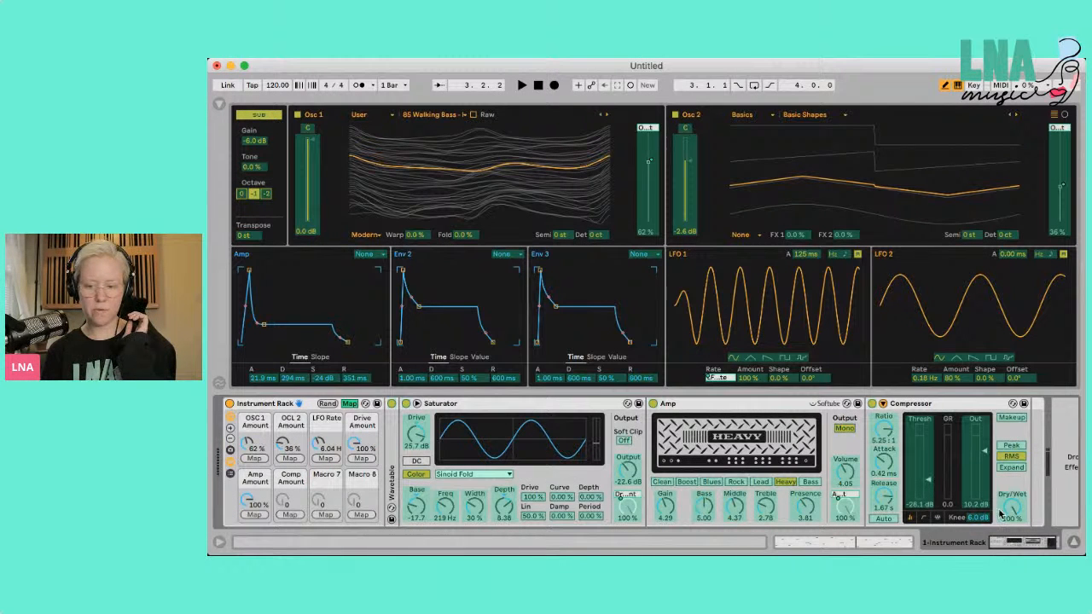
click(291, 514)
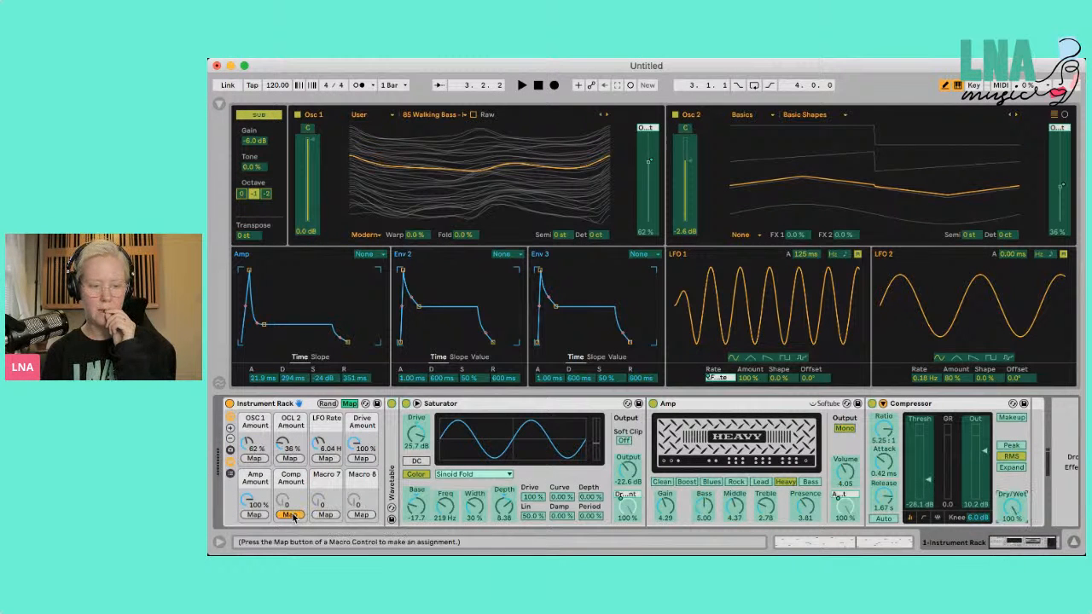
click(349, 404)
key(space)
drag(298, 505, 298, 546)
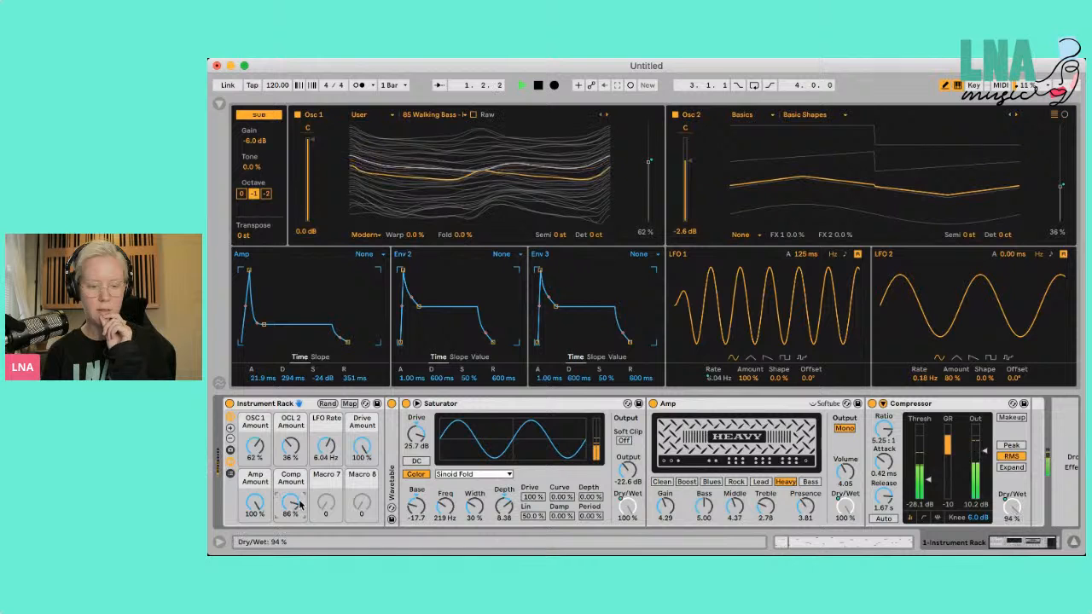
drag(295, 508, 294, 461)
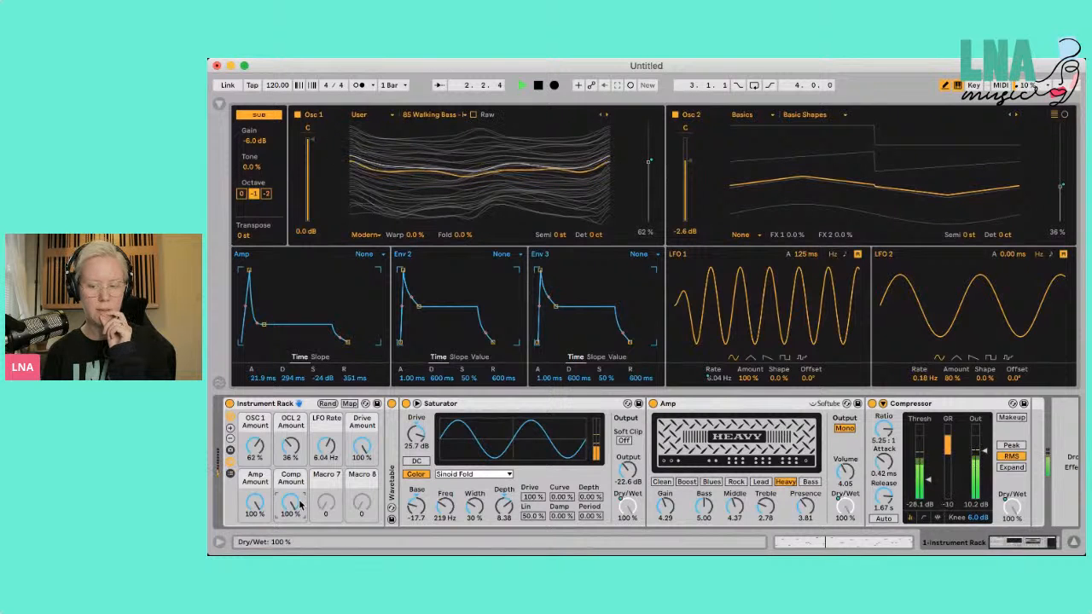
- Remove the two unused macros from the rack, and collapse and hide its devices so only the macros show
click(230, 439)
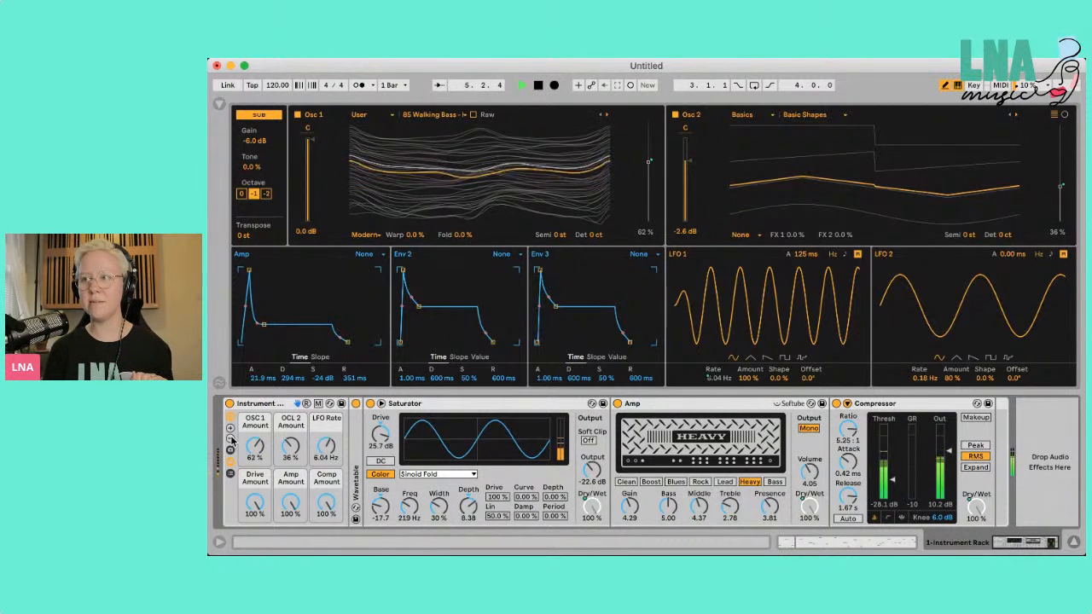
double_click(483, 405)
double_click(483, 404)
double_click(483, 404)
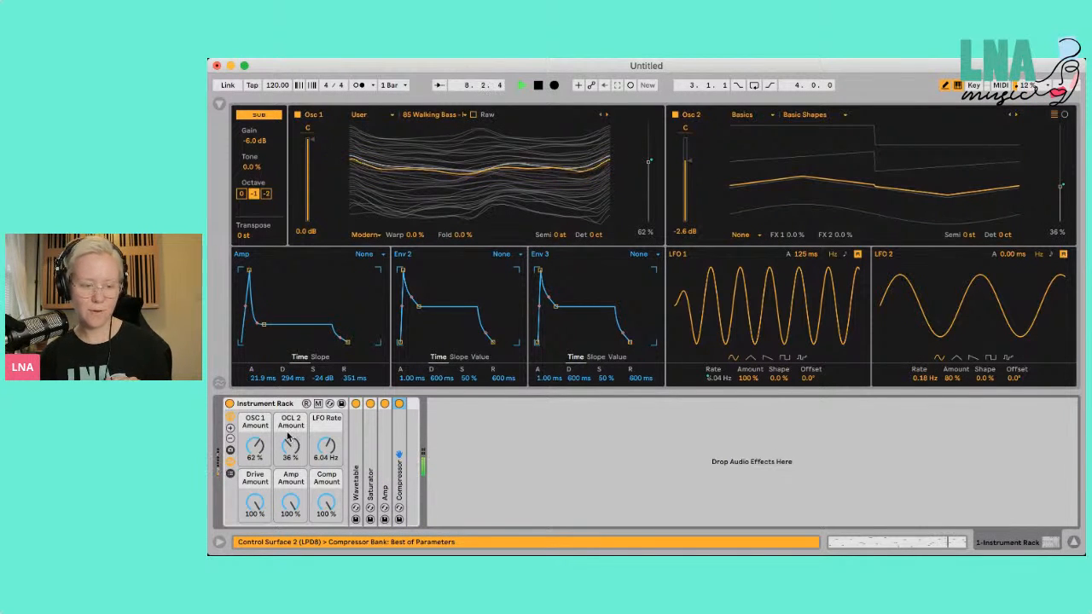
click(231, 466)
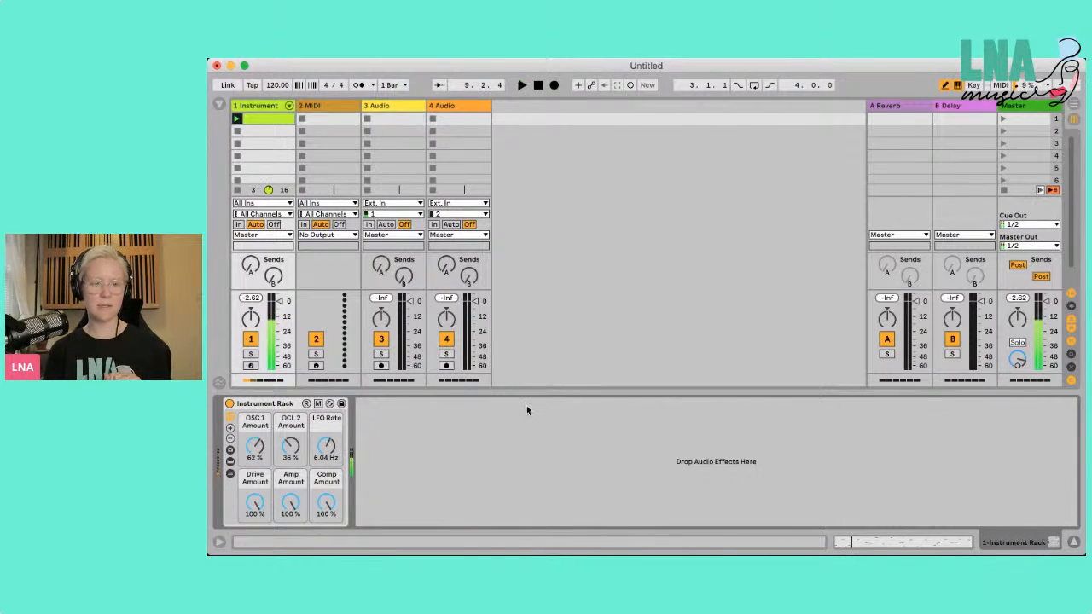
- Save the Instrument Rack as a User Library preset named "Funky Bass"
click(342, 403)
key(BackSpace)
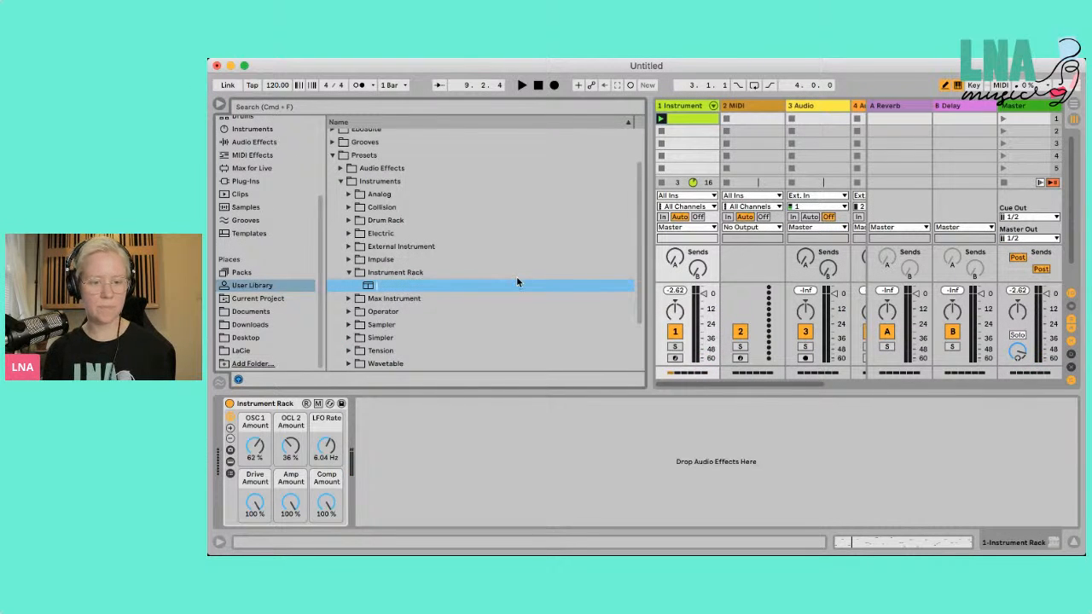
text(Funky 8)
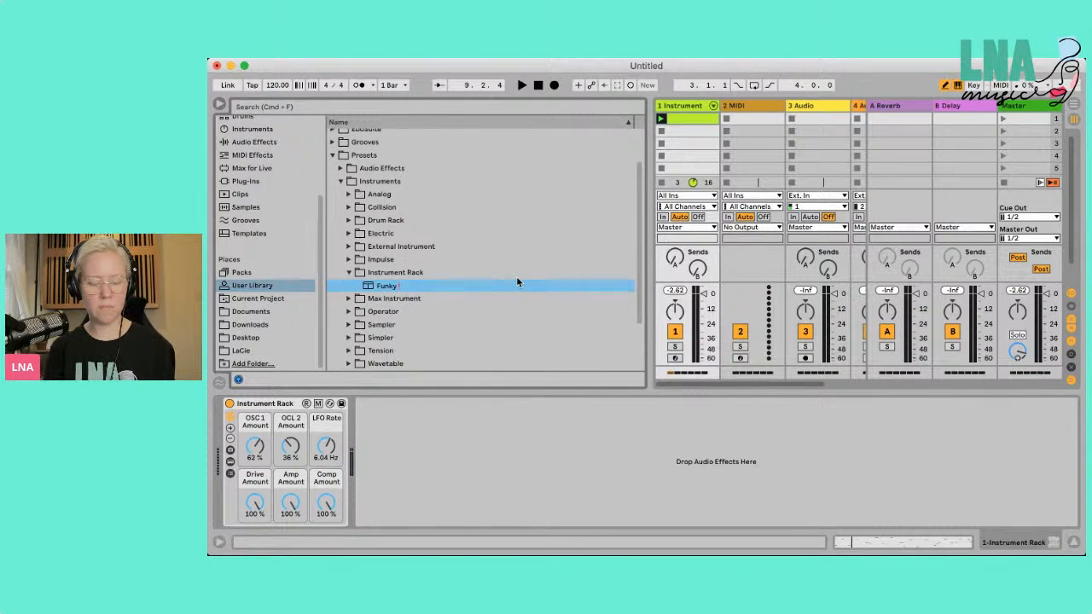
text(ass)
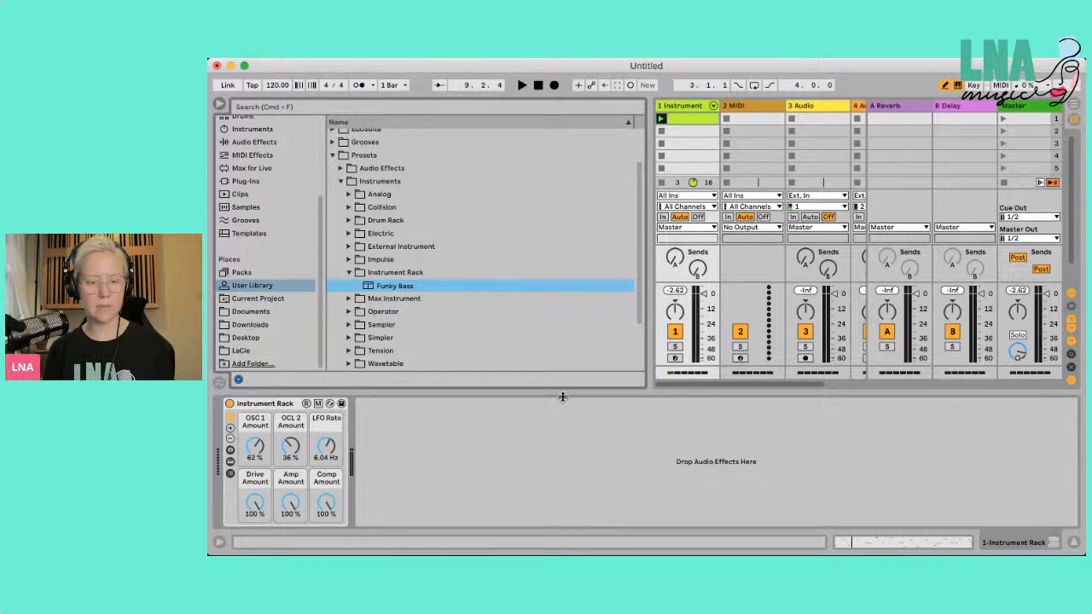
key(Return)
- During playback, set the rack's LFO Rate to 0.88 Hz, Drive Amount to 62.2 %, Amp Amount to 41.7 % and Comp Amount to 80 %
key(space)
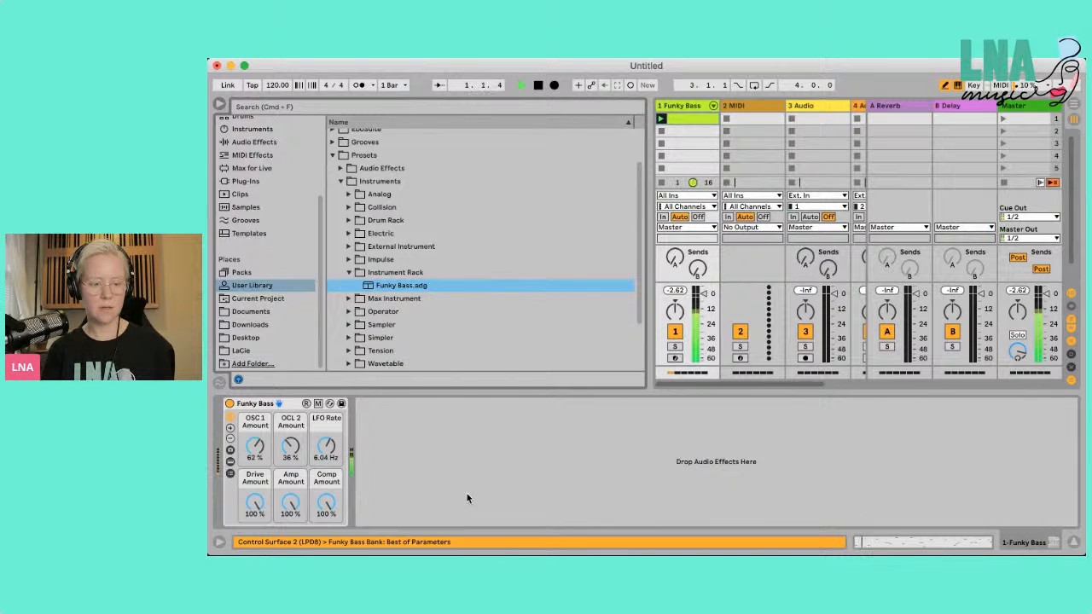
click(220, 104)
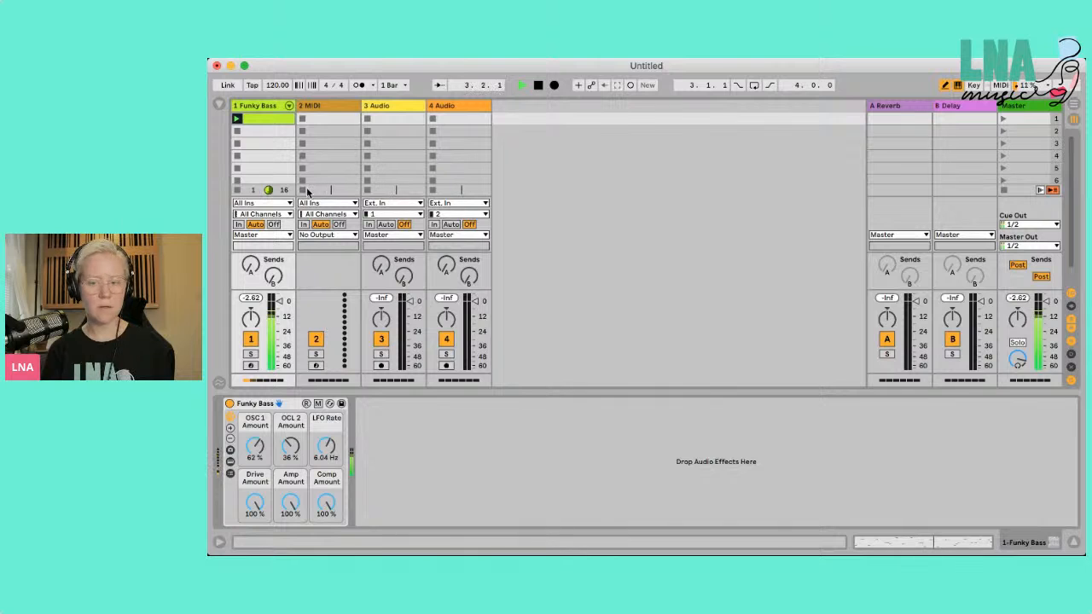
drag(291, 503, 259, 518)
drag(326, 445, 326, 449)
drag(333, 495, 334, 499)
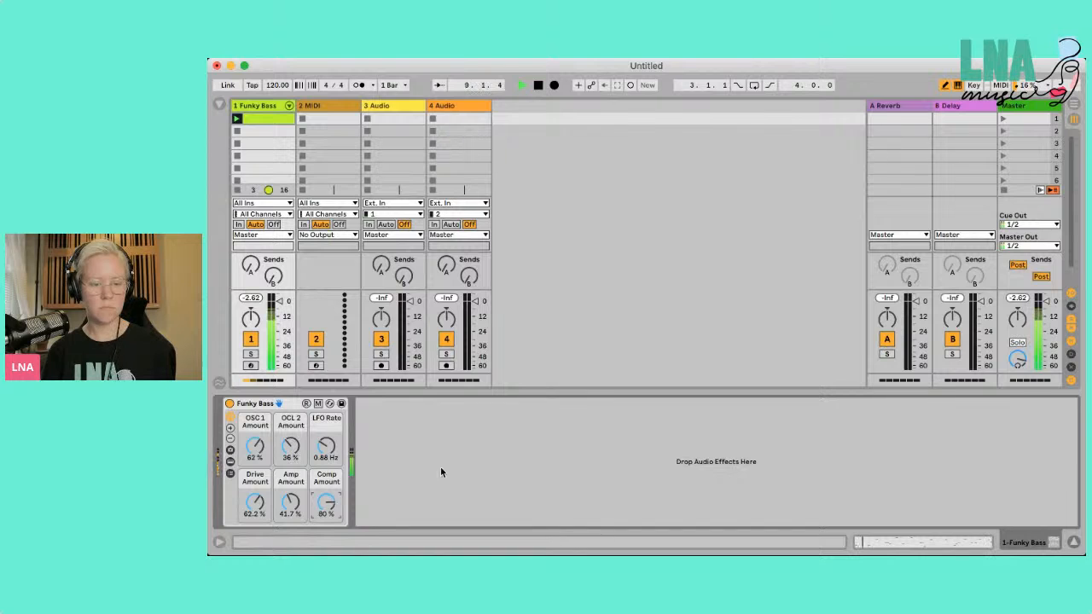
key(space)
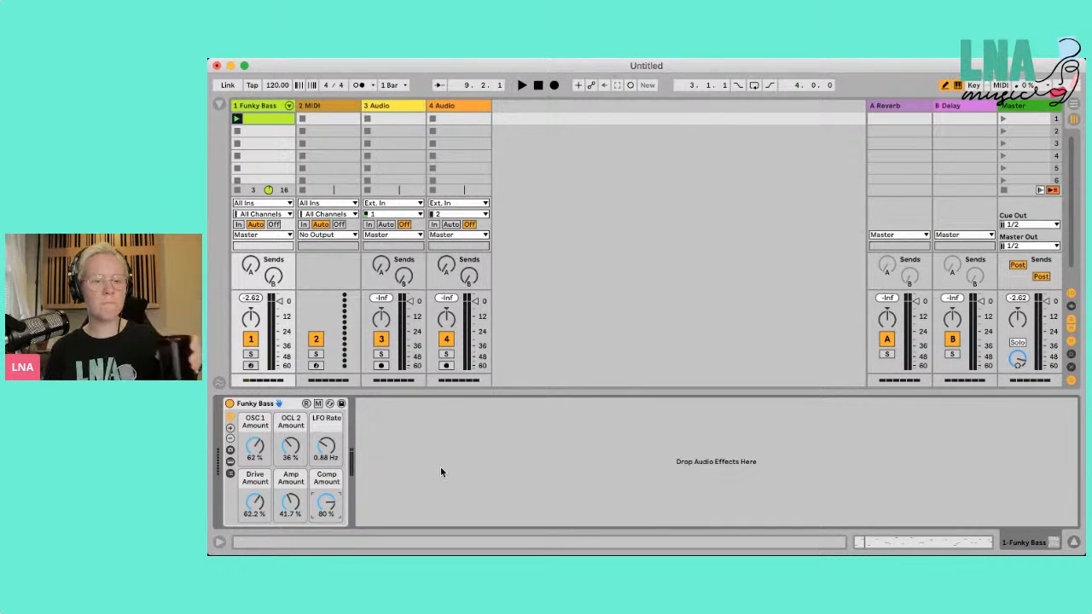
key(space)
key(space)
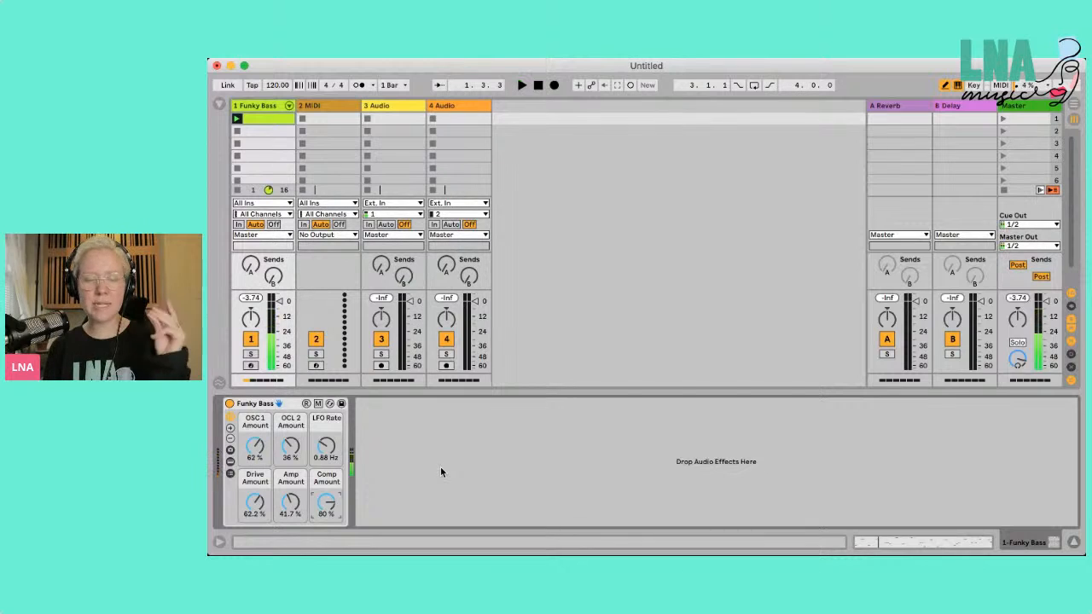
- Select the 2 MIDI track, reopen the browser and collapse the Instrument Rack preset folder
click(316, 105)
click(266, 107)
click(328, 107)
click(220, 105)
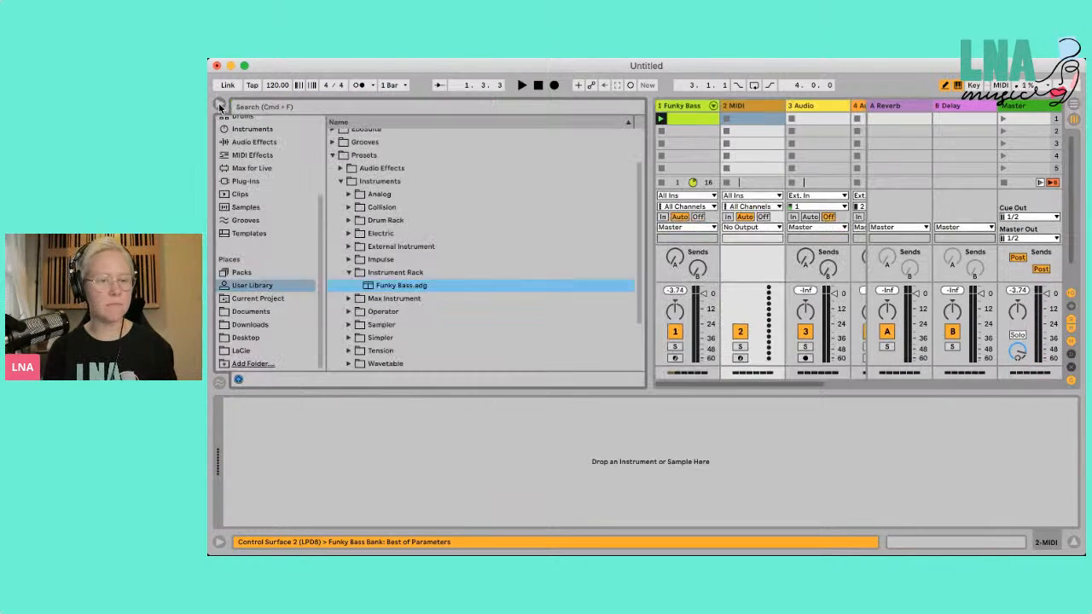
click(351, 273)
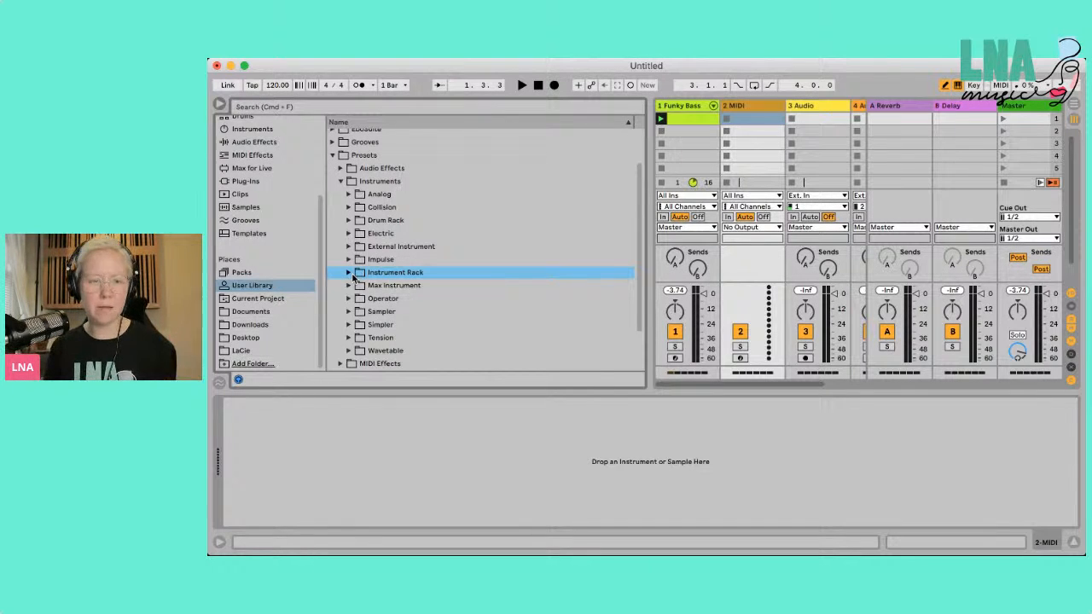
- Show the Instruments category in the browser and select Simpler
scroll(281, 199, up, 5)
click(256, 239)
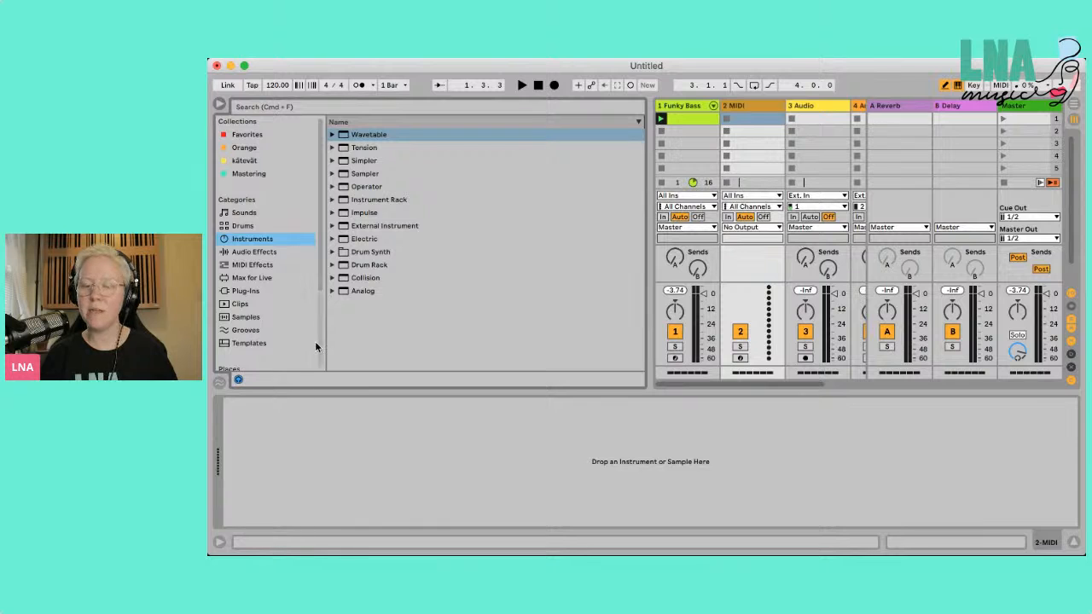
click(364, 152)
click(380, 163)
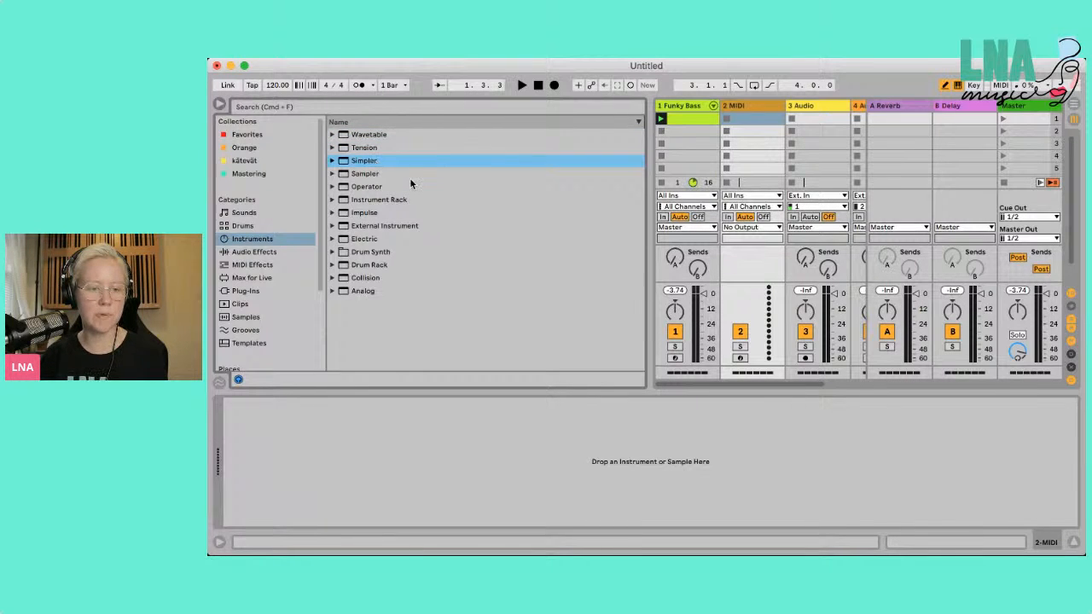
- Load the Operator instrument onto the 2 MIDI track and hide the browser
click(387, 177)
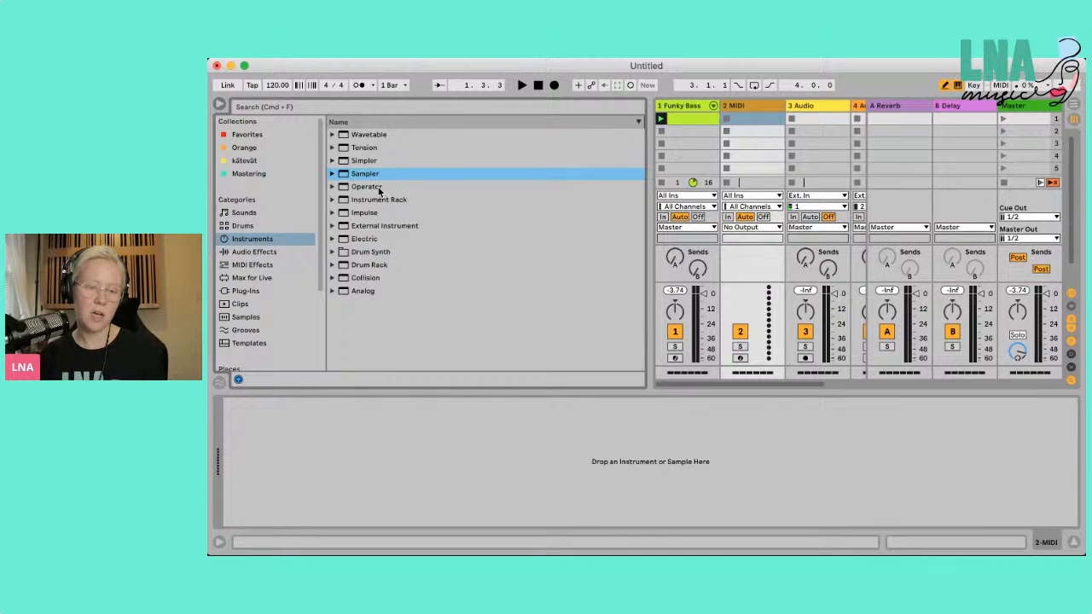
click(380, 190)
click(373, 215)
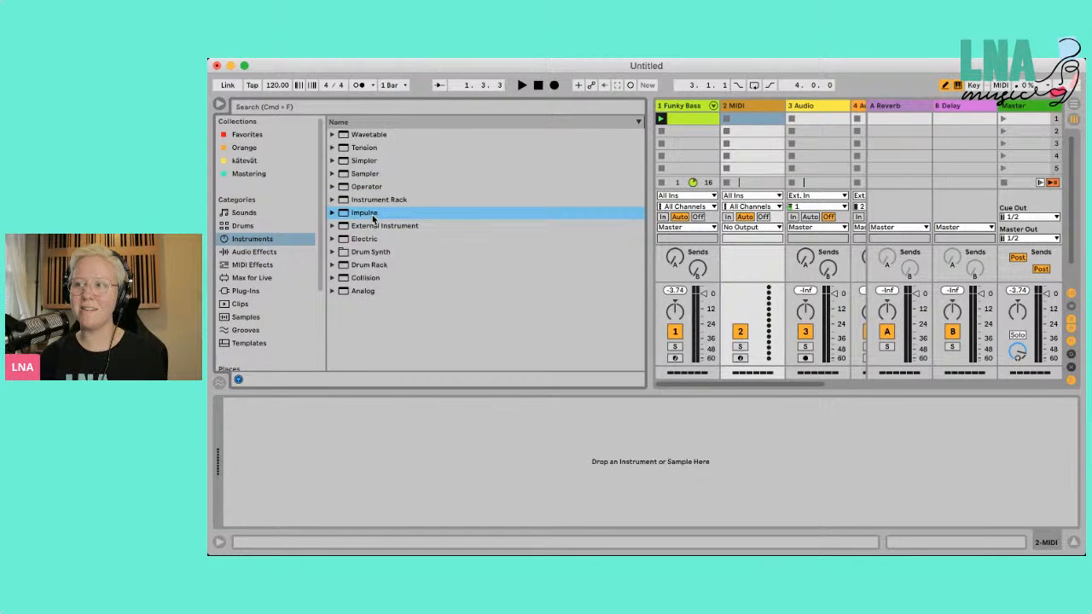
click(374, 190)
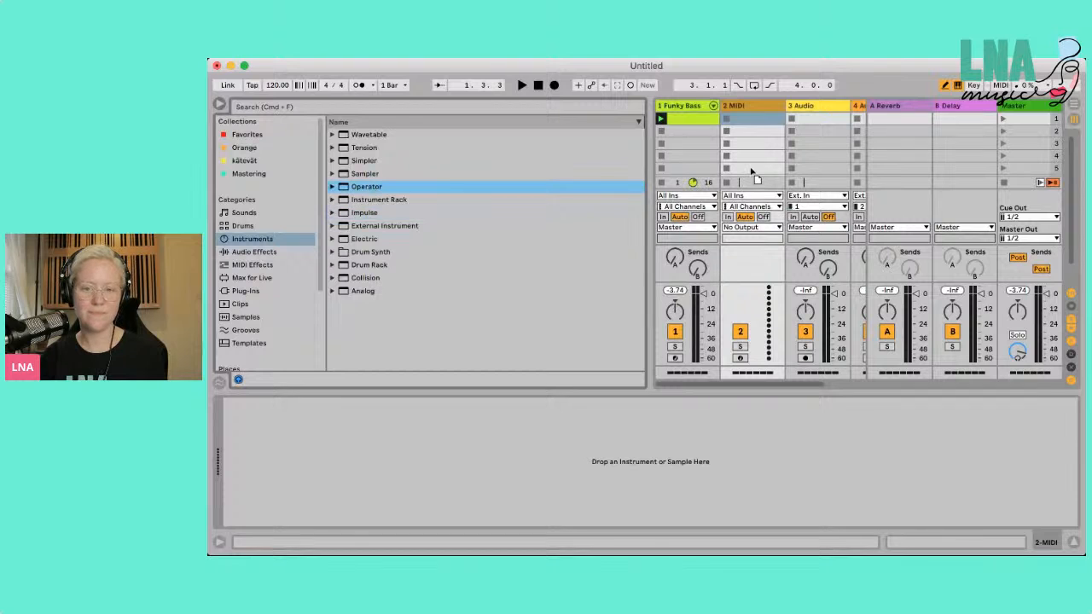
drag(755, 177, 755, 151)
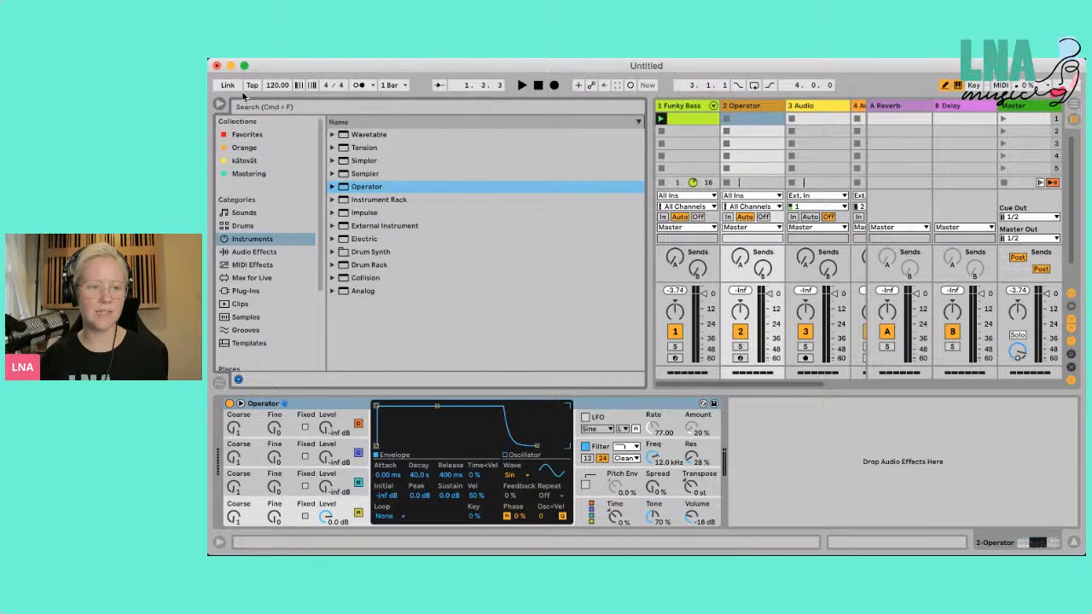
click(218, 105)
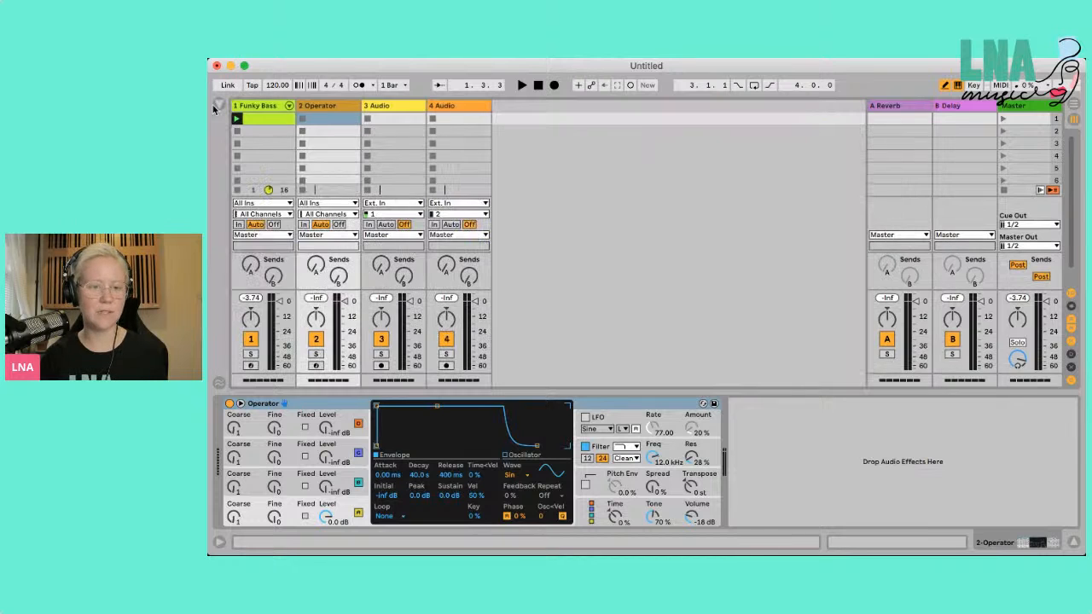
- Create a MIDI clip in the Operator track's second slot with sixteenth notes E♭3 at 1.1, F3 at 1.2.3 and B♭2 at 1.4 and 1.4.3
double_click(323, 132)
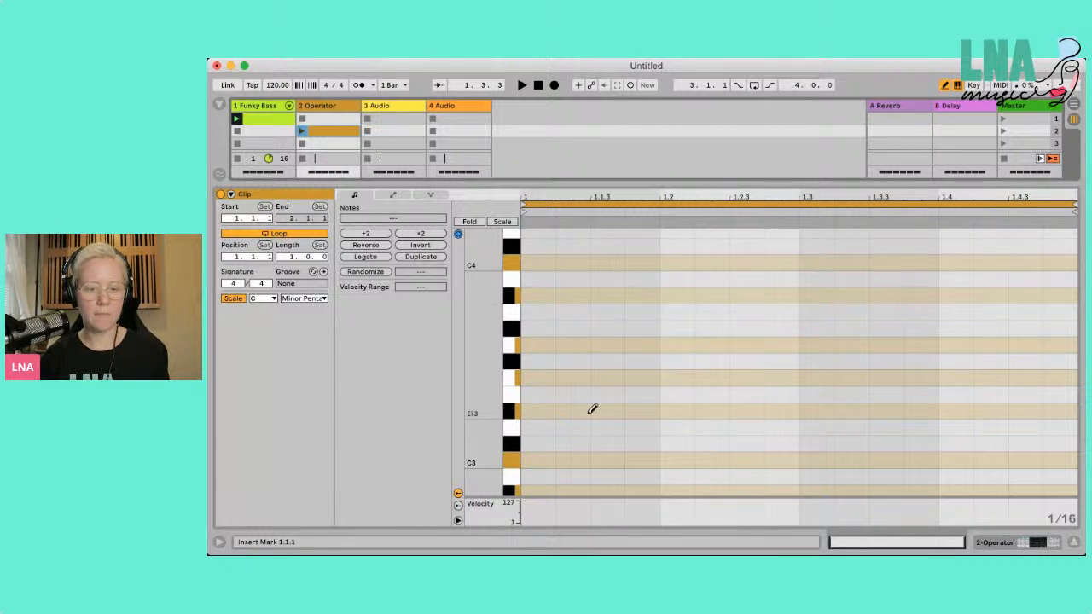
click(550, 412)
click(685, 343)
click(692, 340)
click(744, 378)
scroll(907, 439, down, 5)
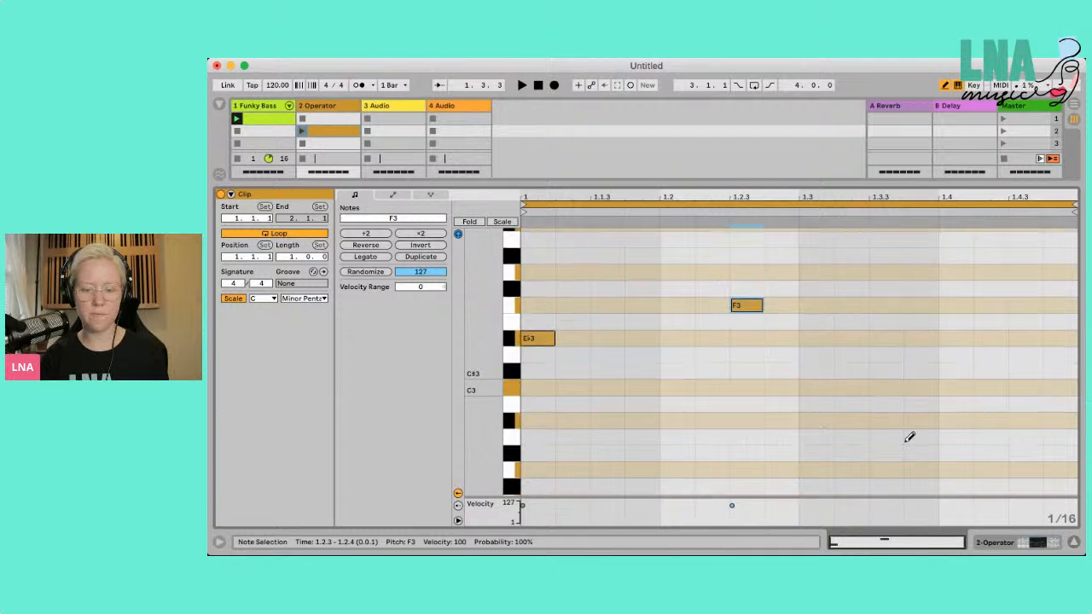
click(967, 412)
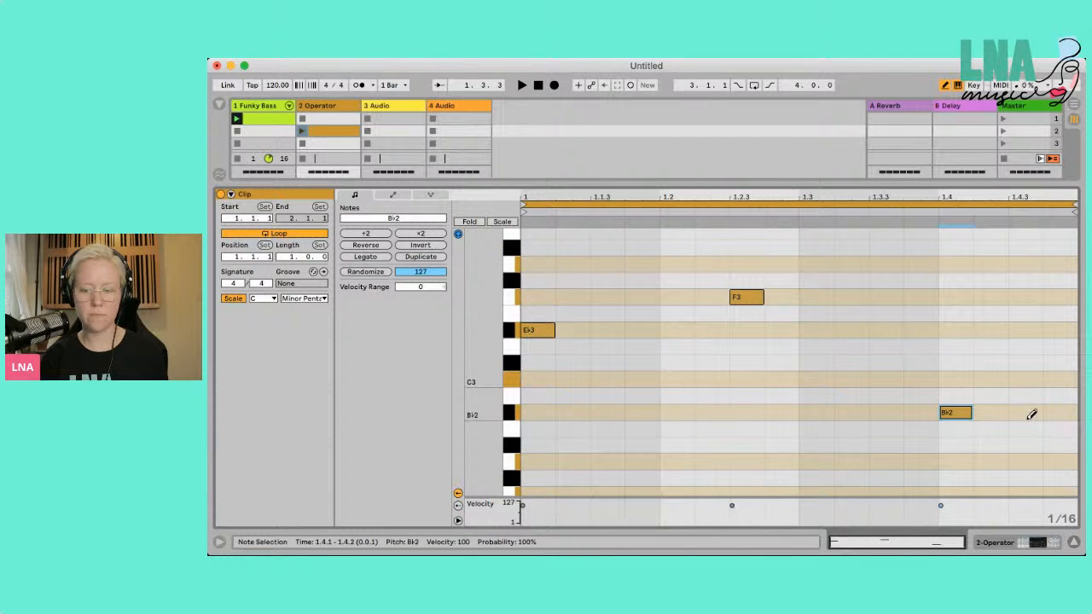
click(1030, 414)
scroll(397, 126, down, 1)
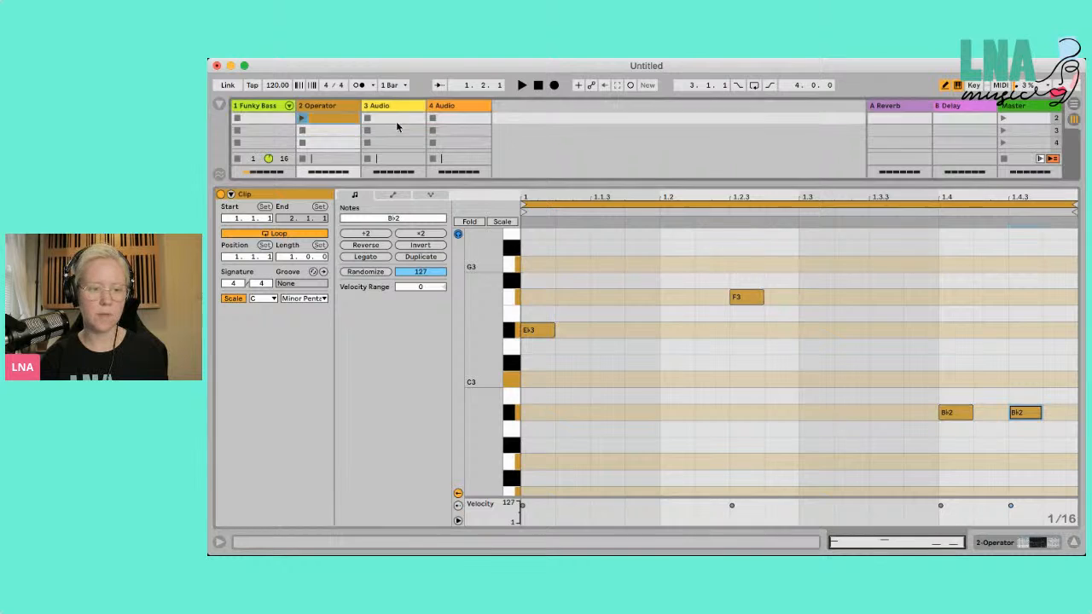
- Audition the clip, replace its two B♭2 notes with B♭2 notes at 1.3.3 and 1.4.4, and play it again
click(301, 118)
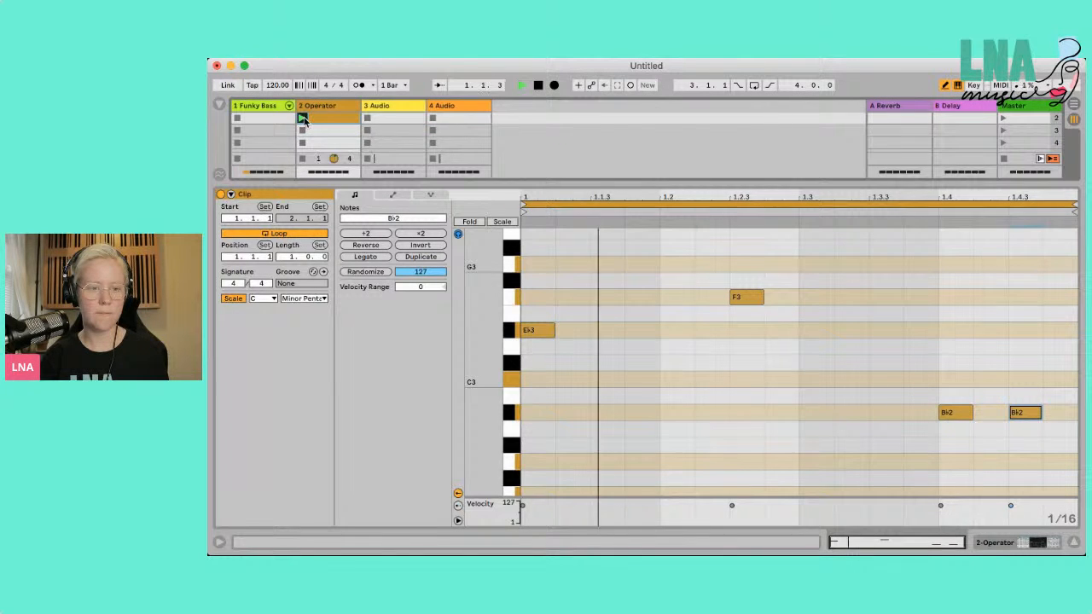
key(space)
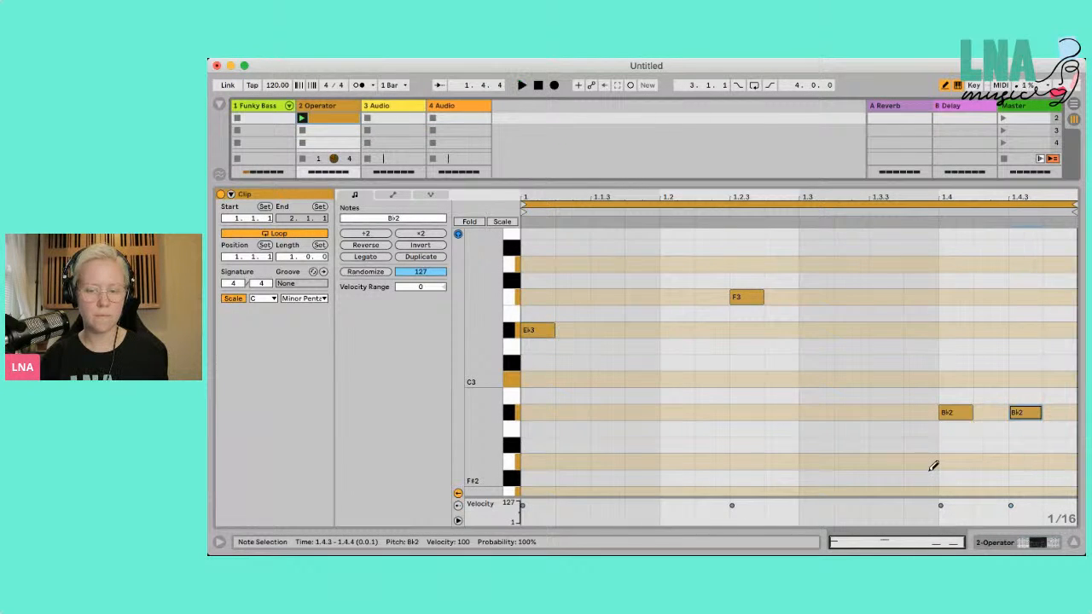
click(1029, 412)
click(960, 413)
click(885, 412)
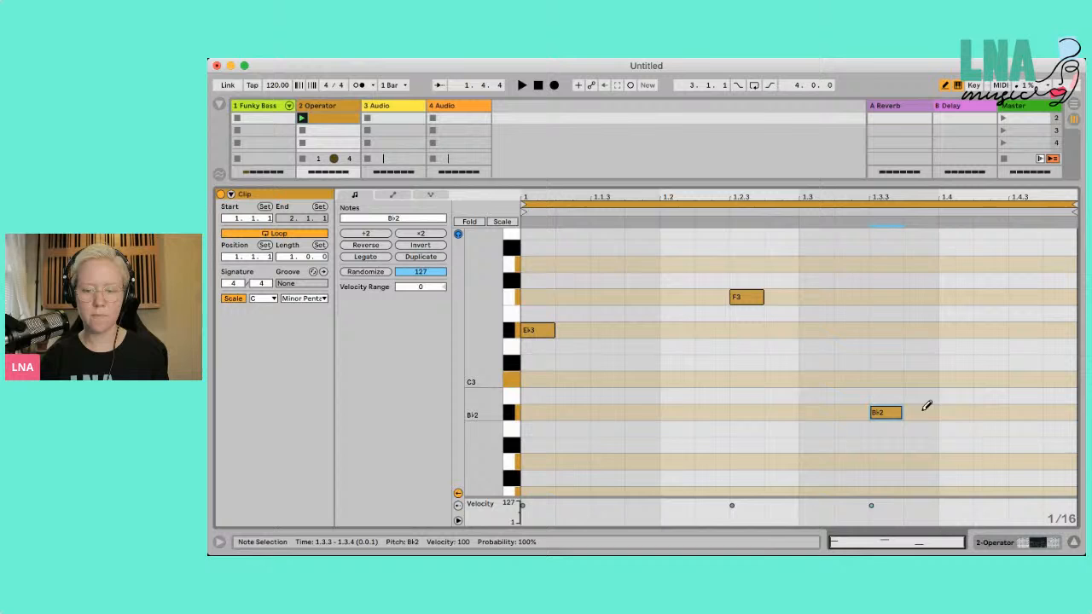
click(1056, 412)
key(space)
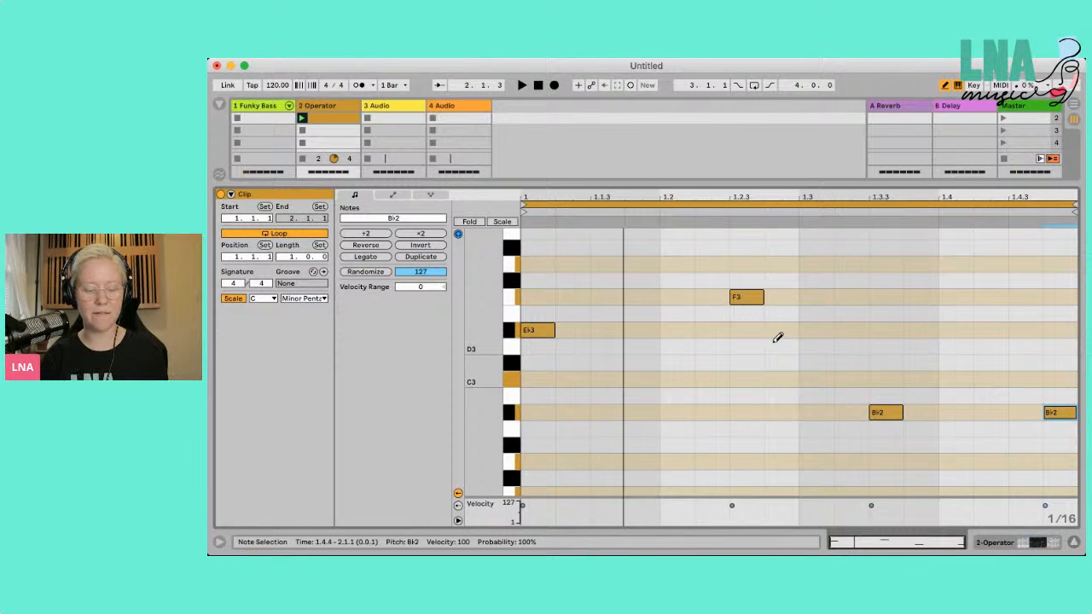
- Turn off draw mode, transpose all the clip's notes down two octaves and back up one octave, and stop playback
key(b)
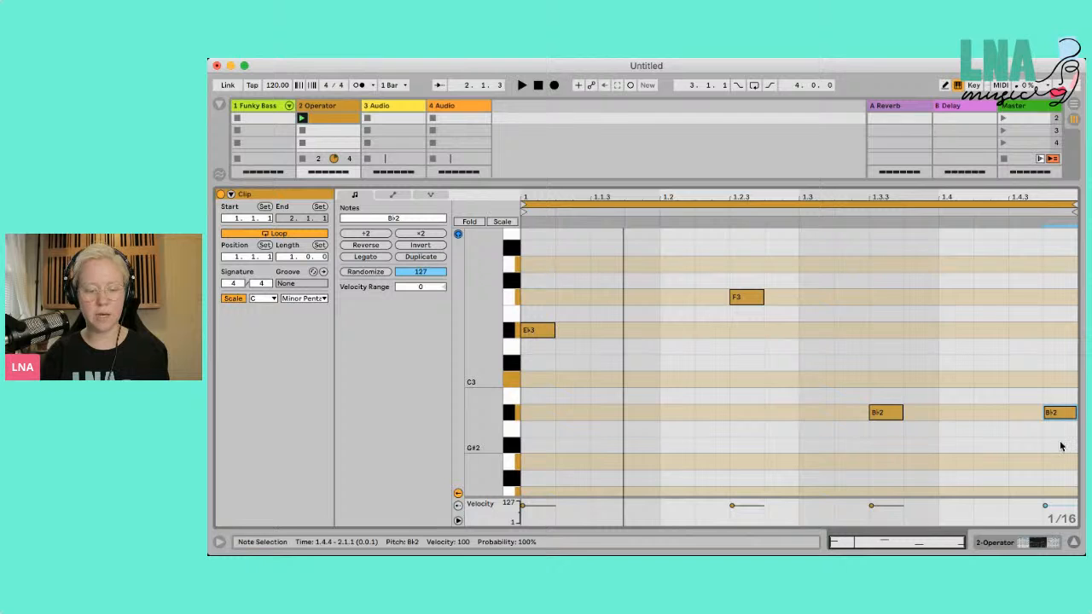
key(super+a)
key(shift+Down)
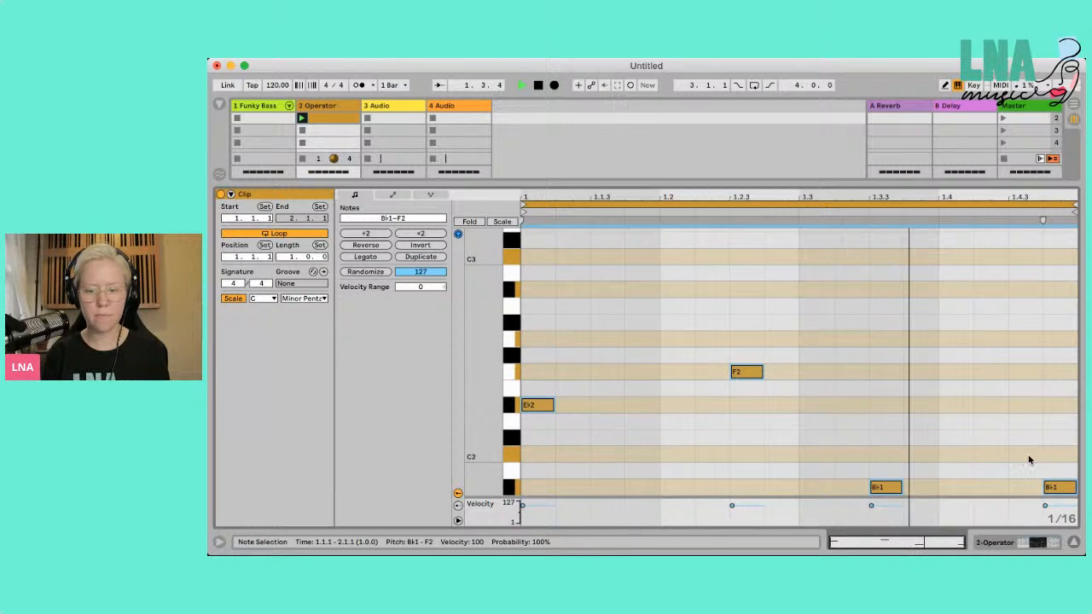
key(shift+Down)
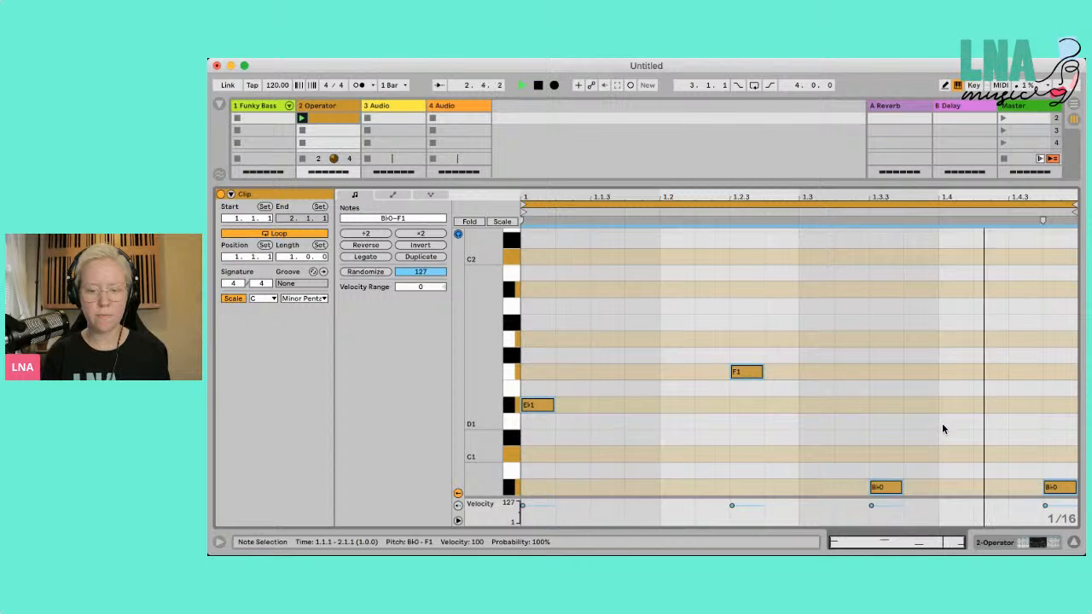
scroll(942, 427, down, 2)
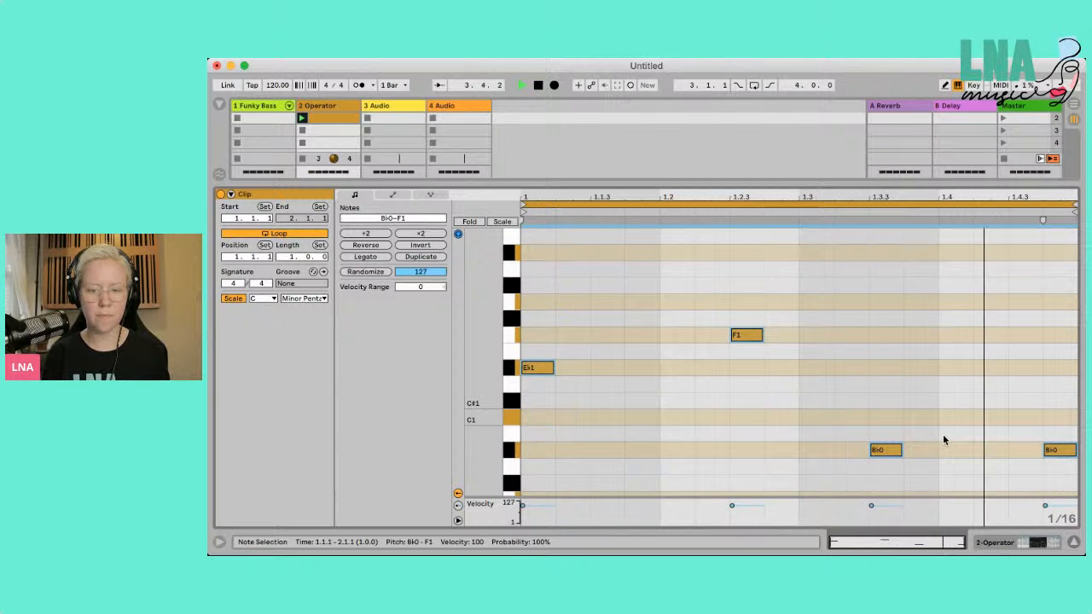
key(shift+Up)
key(space)
- Extend the clip's loop length to 2 bars and play it
click(293, 258)
key(Up)
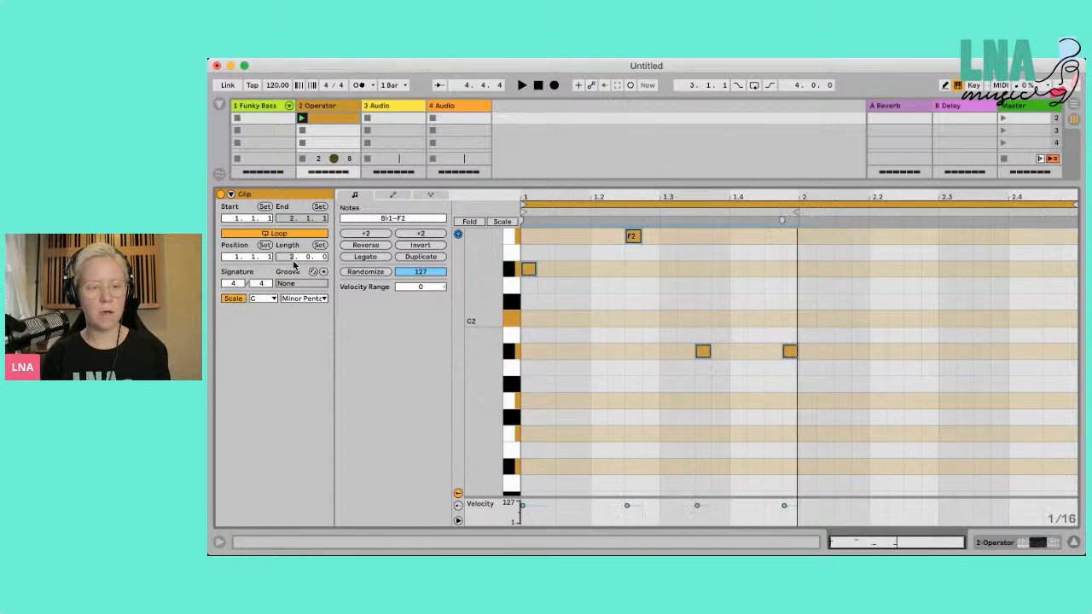
key(space)
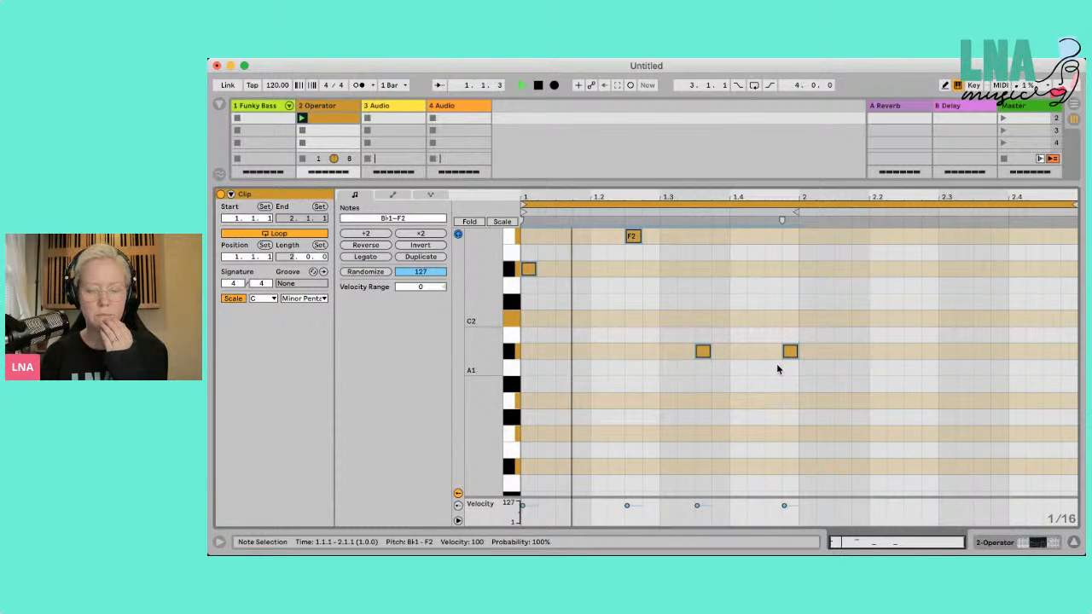
- Move the last B♭1 note to the start of bar 2 and listen to the clip
scroll(777, 363, up, 2)
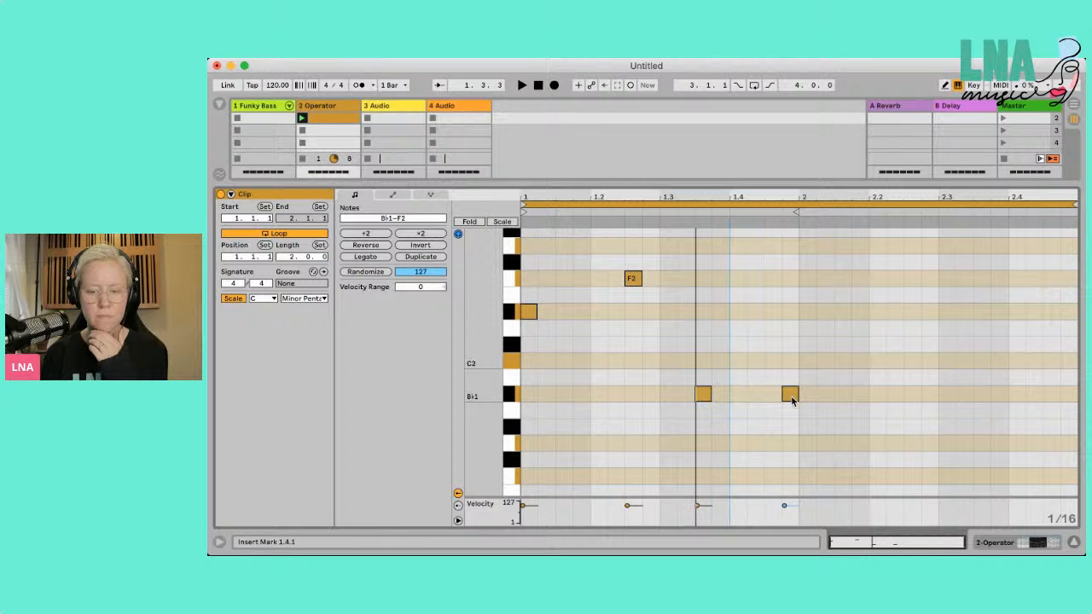
drag(794, 395, 817, 395)
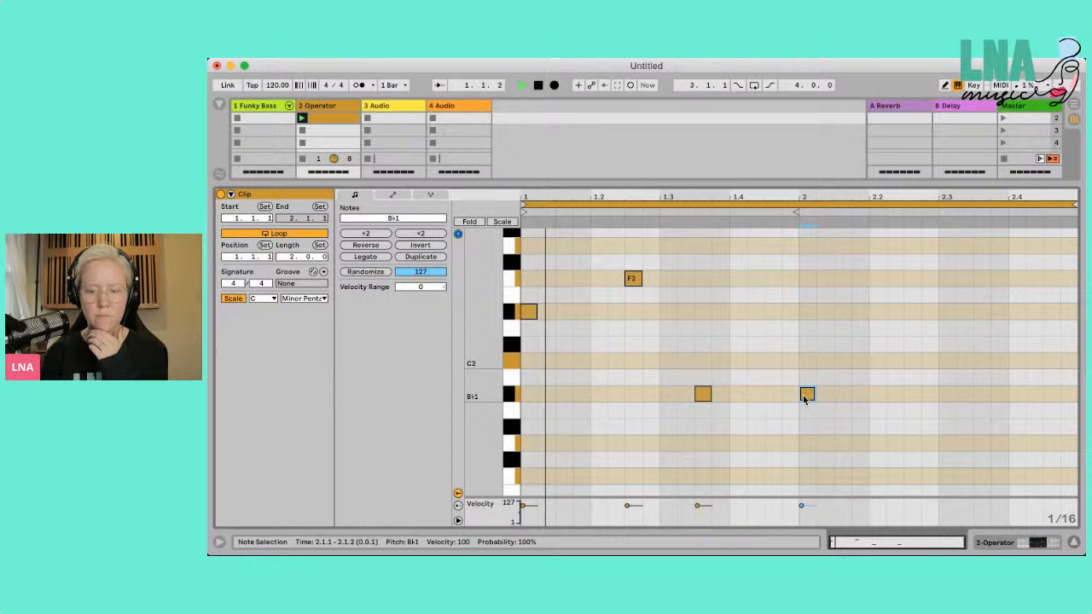
key(space)
scroll(831, 291, up, 1)
scroll(831, 291, up, 1)
key(space)
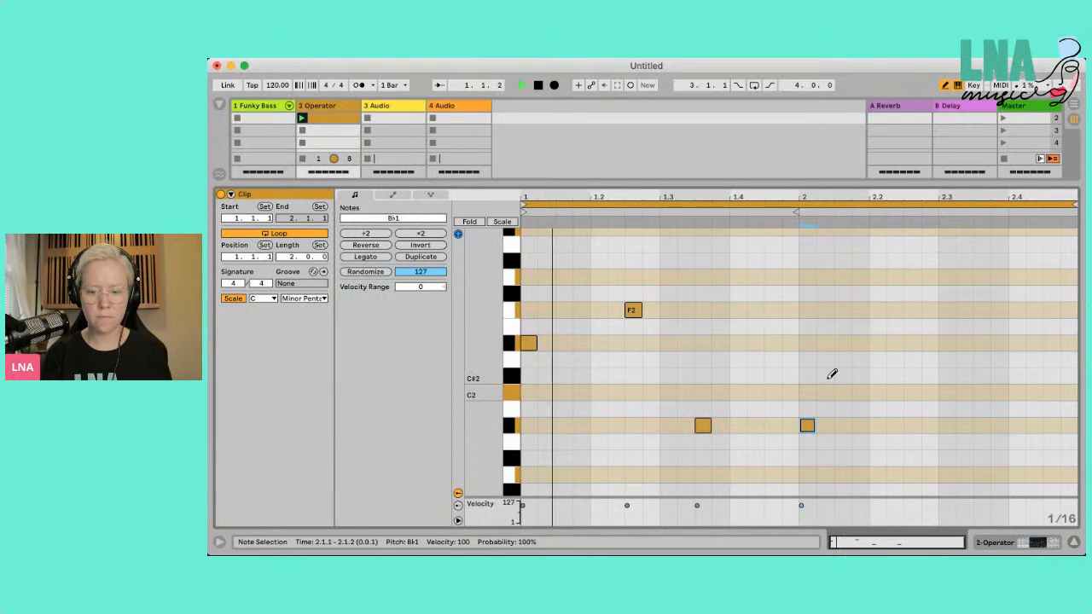
- Replace the B♭1 note at 2.1.1 with one at 1.4.3, and add C2 at 1.4.4, B♭2 at 2.1.1, F2 at 2.2.3 and E♭2 at 2.3.3
drag(812, 422, 775, 424)
click(789, 392)
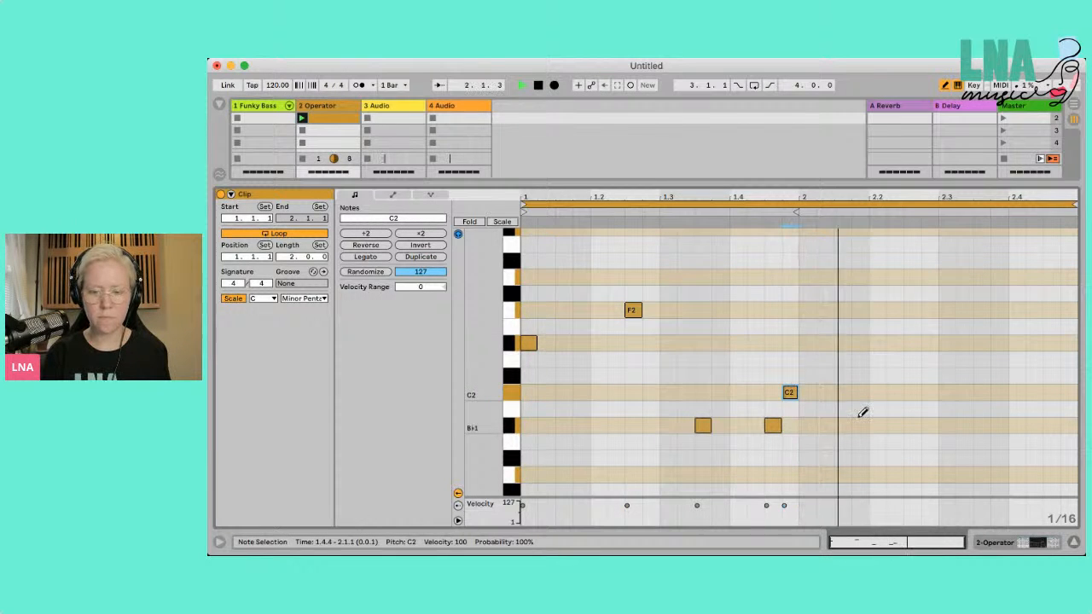
scroll(830, 254, up, 1)
scroll(831, 255, up, 1)
click(808, 240)
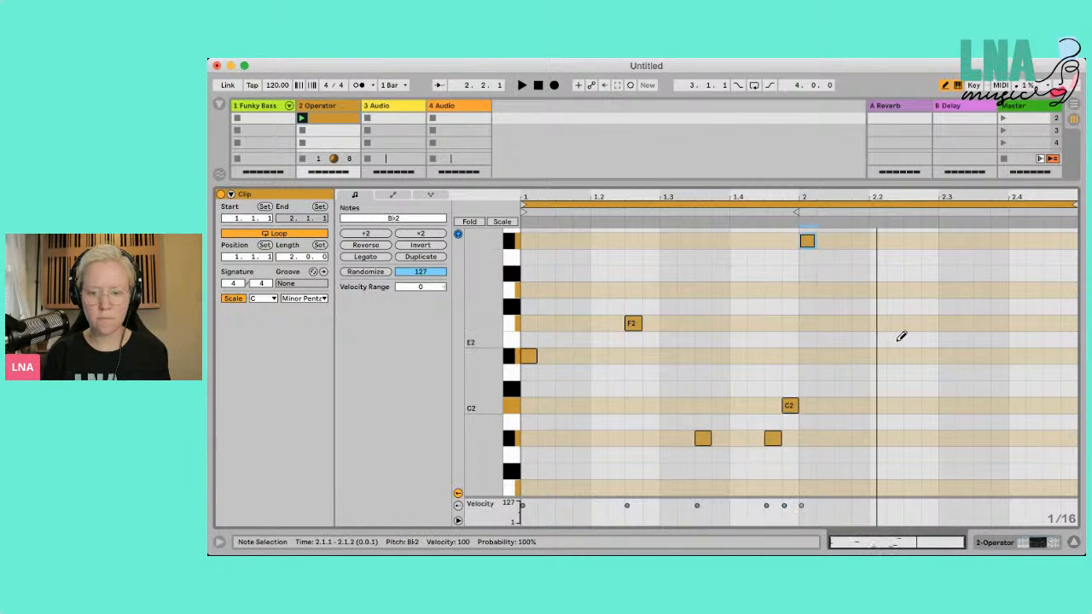
click(911, 323)
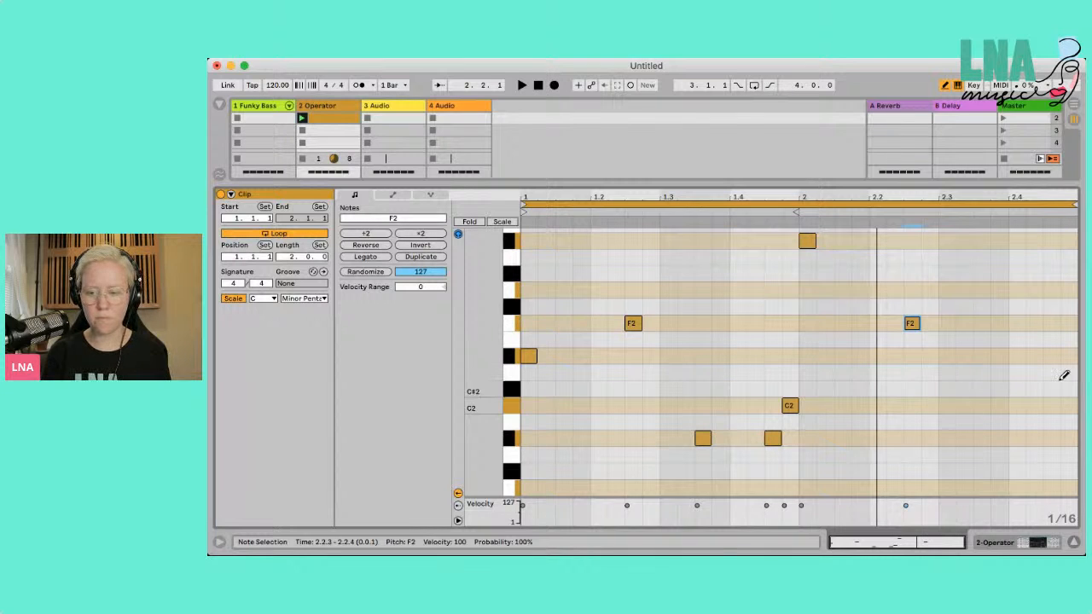
click(988, 355)
key(space)
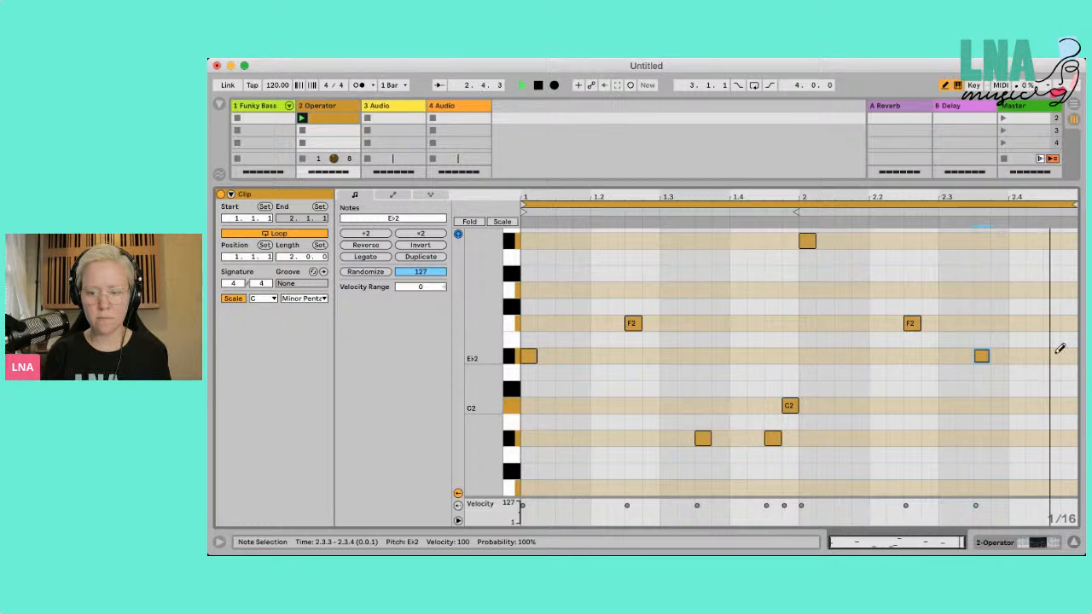
- Try F2 notes at 2.4.3 and 2.4.4, then replace them with B♭1 and C2
click(1072, 324)
click(1055, 323)
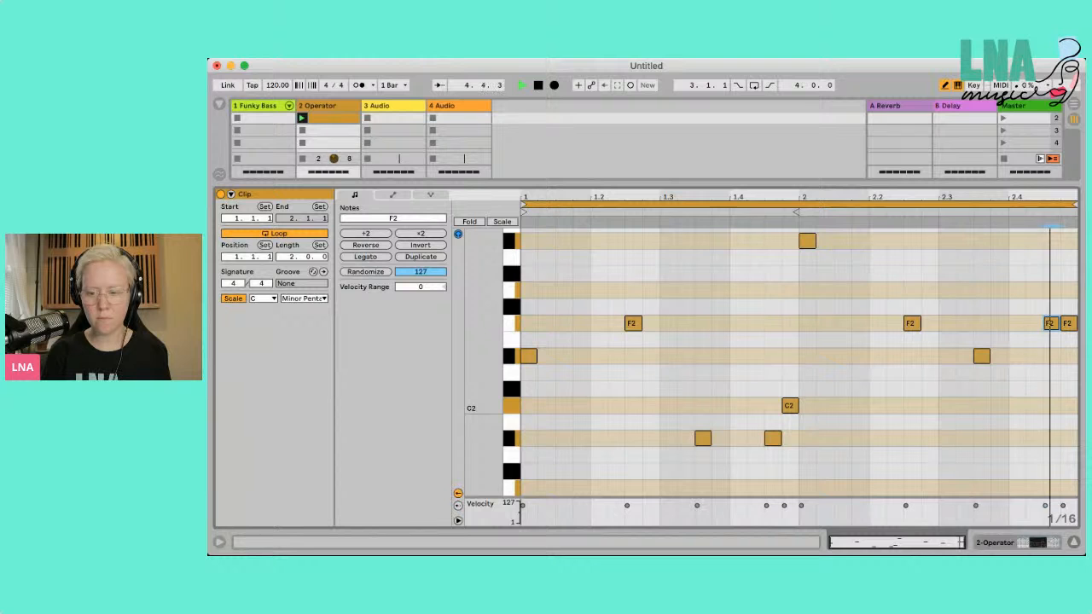
click(1050, 323)
click(1068, 324)
click(1052, 438)
click(1069, 406)
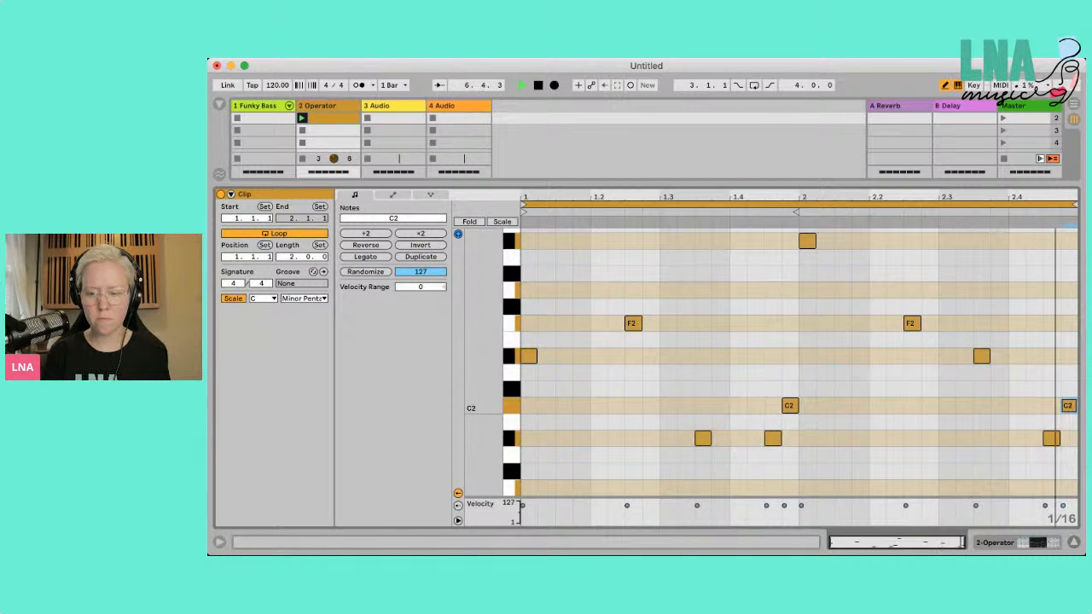
- Redraw the last two notes of bar 2 as E♭2 at 2.4.3 and C2 at 2.4.4
click(1056, 429)
click(1050, 421)
click(1067, 405)
click(1052, 356)
click(1069, 406)
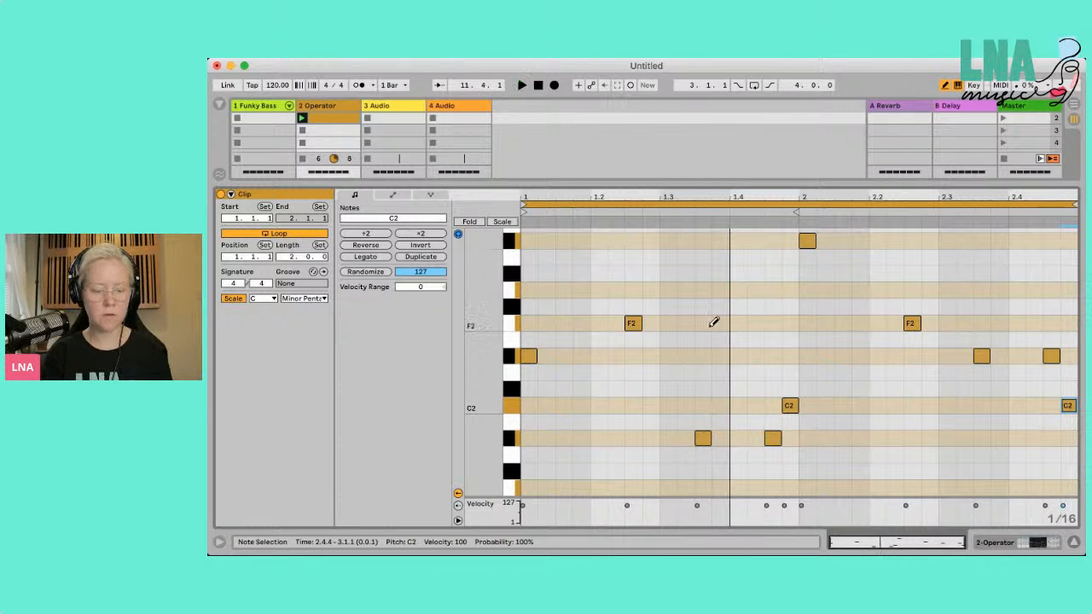
- Transpose all the notes in the two-bar clip down one octave
key(super+a)
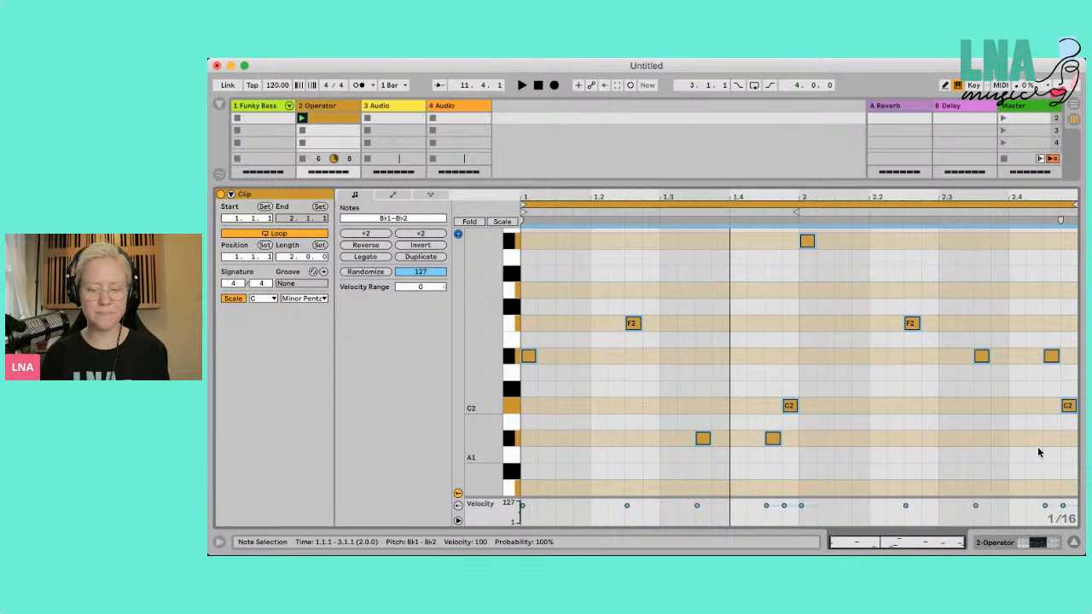
key(shift+Down)
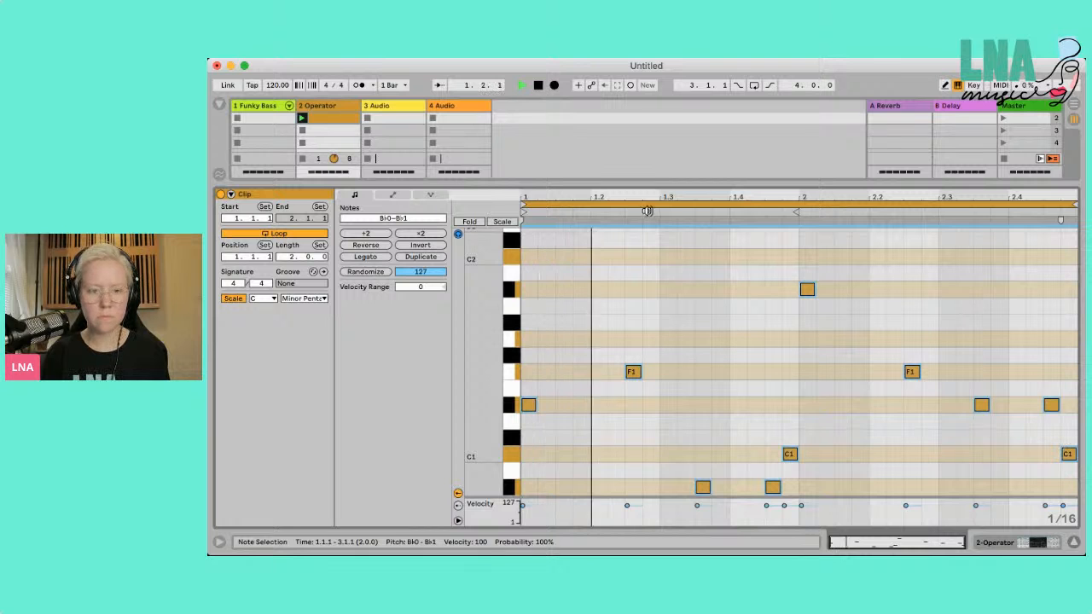
- Show the track's Operator device, stop playback, set oscillator A's attack to 0.49 ms and peak to -0.7 dB, and display oscillator D's envelope
click(331, 105)
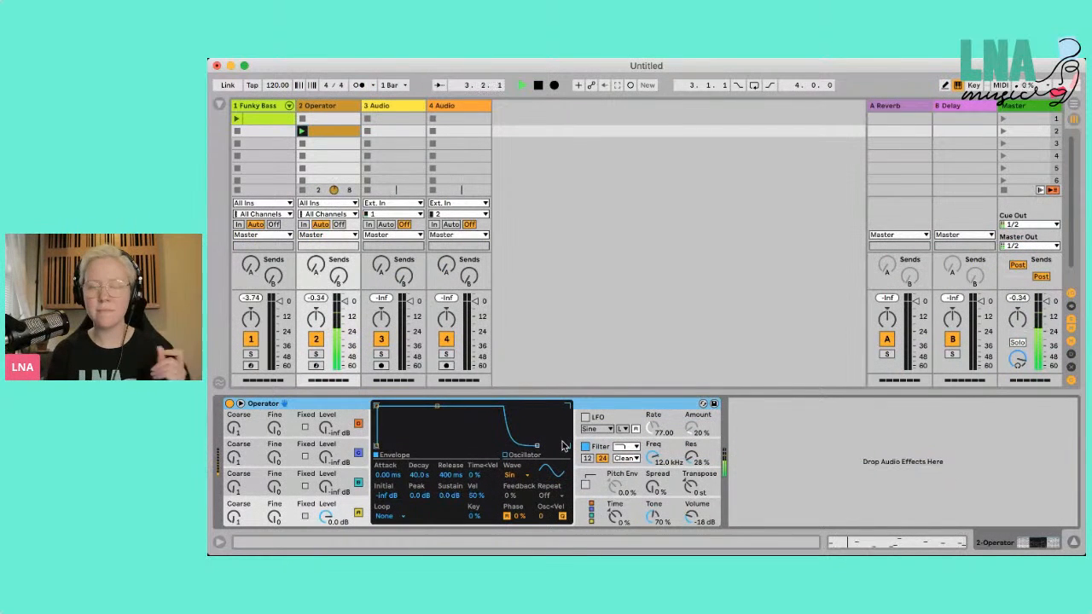
key(space)
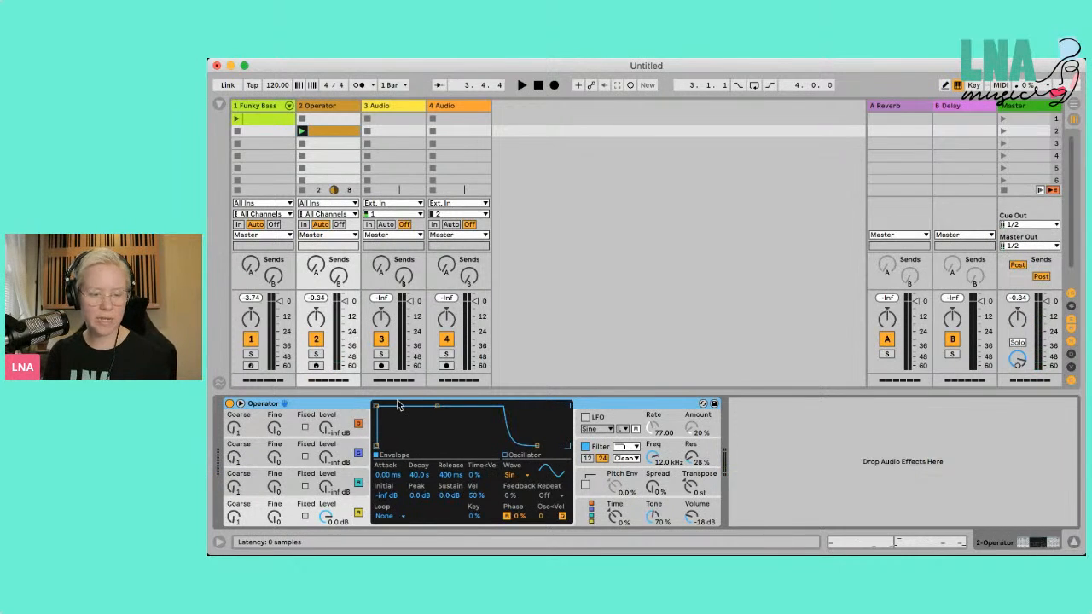
drag(378, 408, 386, 409)
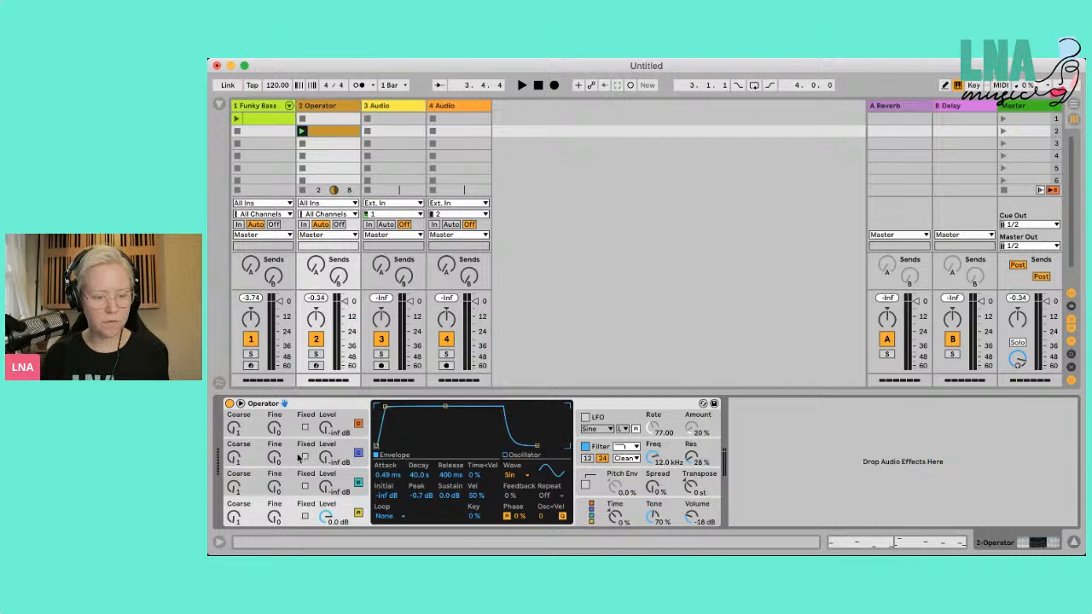
click(320, 418)
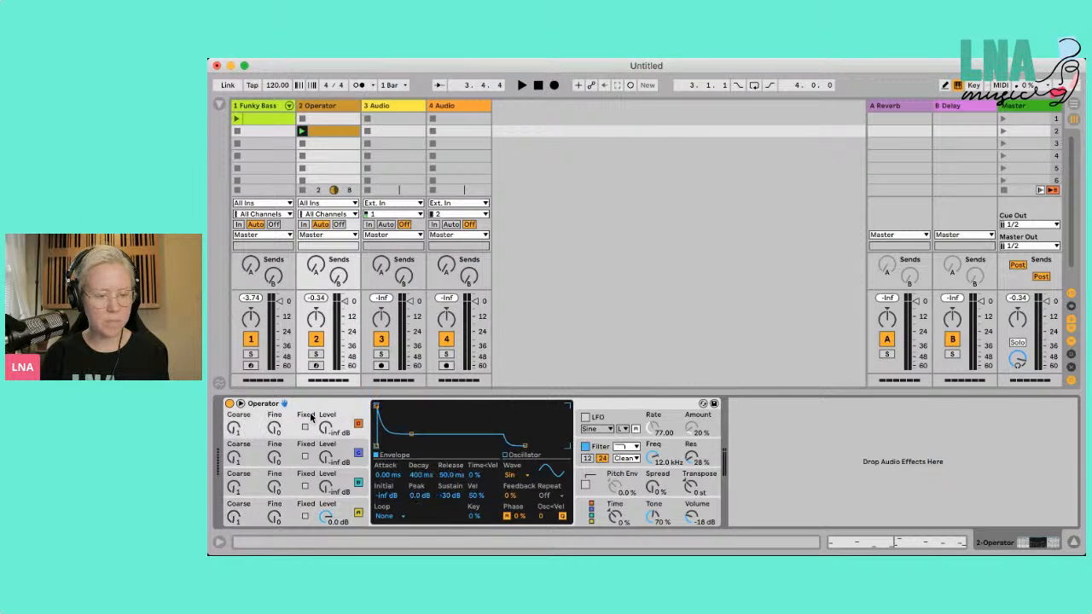
- Play the clip while setting oscillator D's envelope attack to 0.43 ms and its coarse tuning to 0.5, and stop playback
key(space)
drag(376, 407, 384, 413)
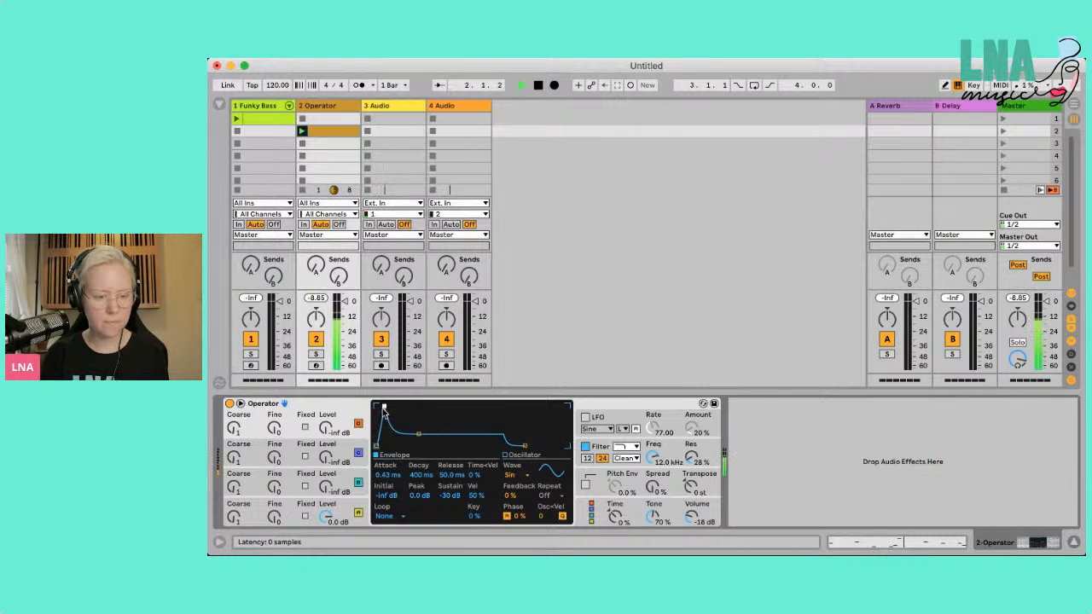
click(240, 404)
click(240, 404)
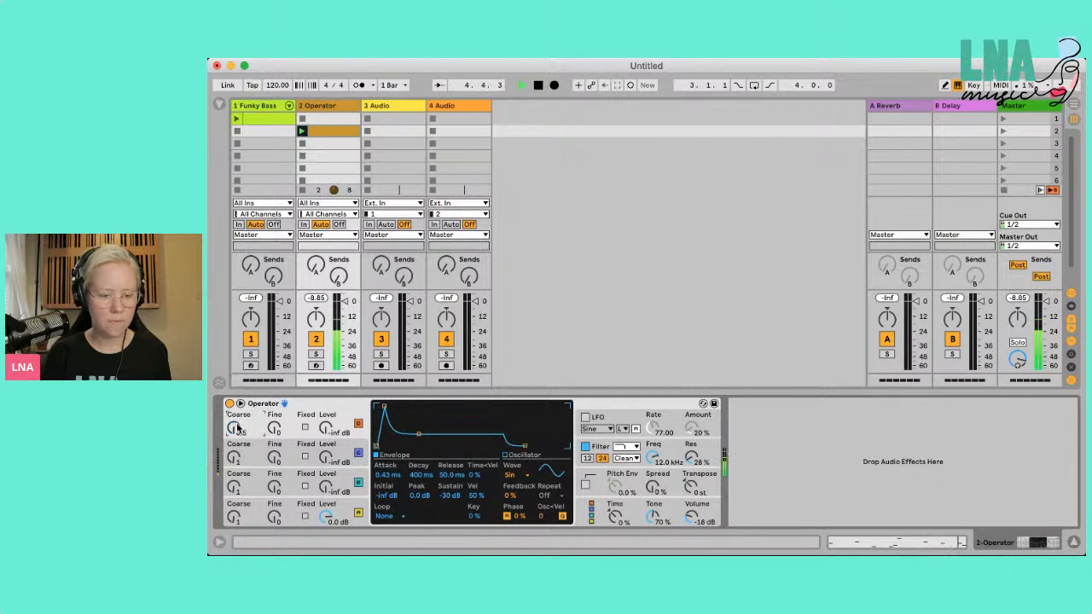
key(space)
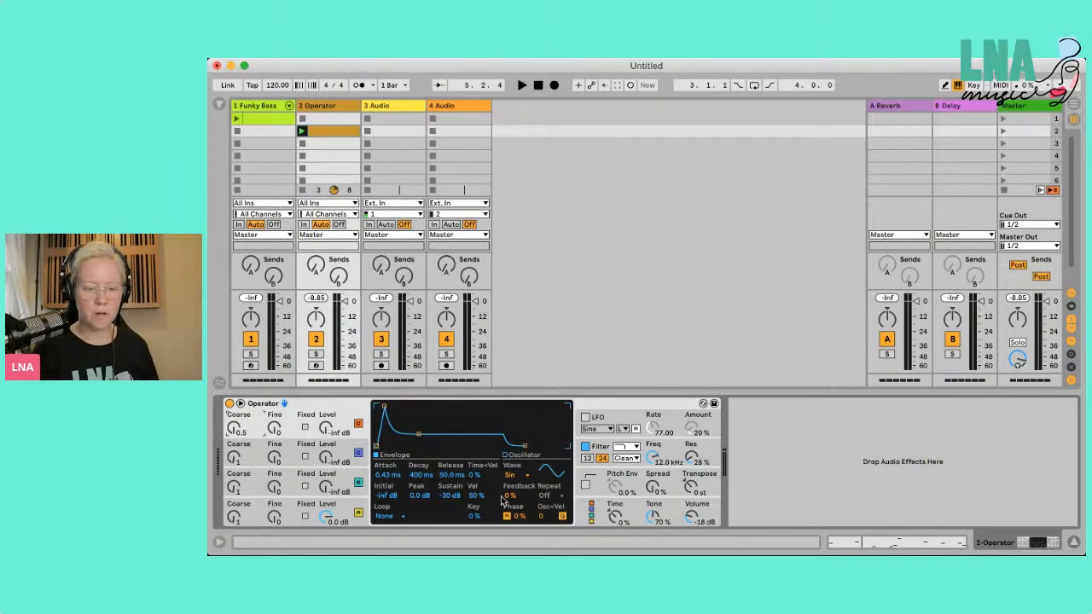
- Display oscillator D's harmonics, start playback, choose the Sw16 waveform, and try hand-drawn levels across 32 partials
click(506, 455)
key(space)
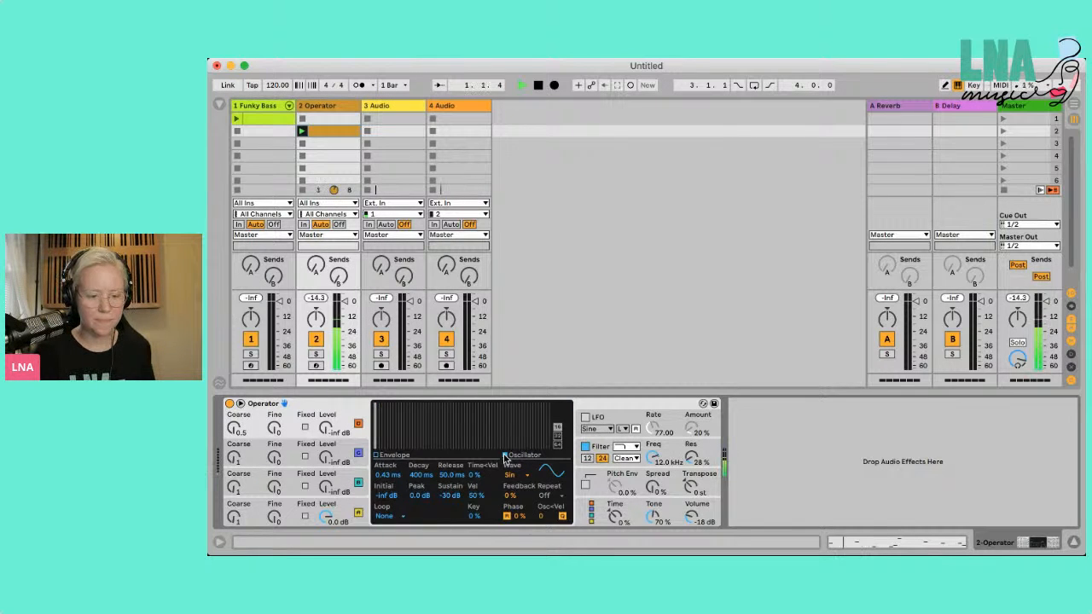
click(523, 307)
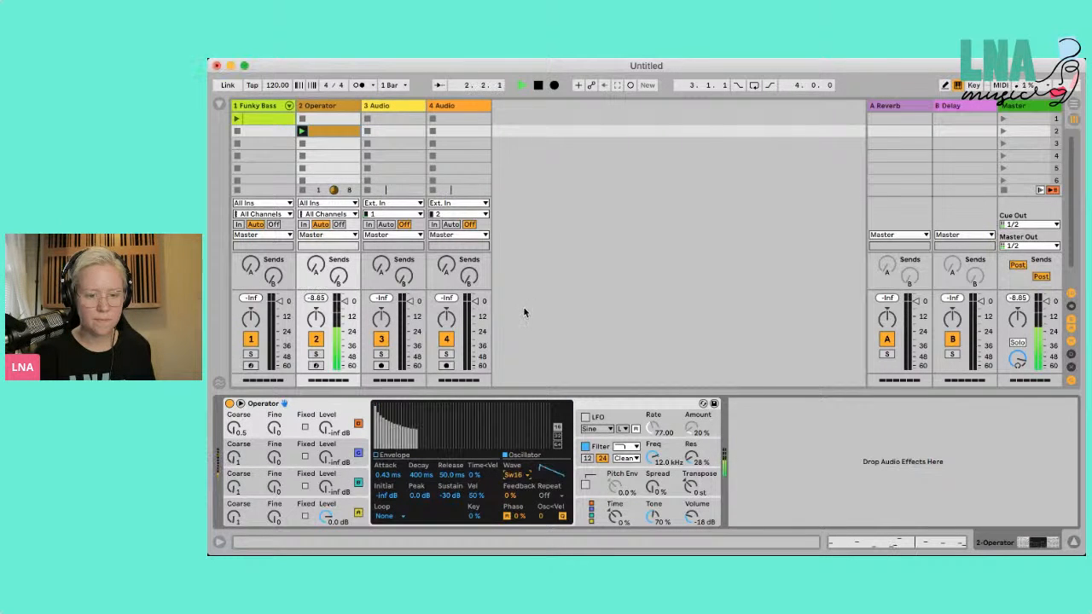
mouse_move(399, 428)
mouse_down()
mouse_move(474, 403)
mouse_move(520, 412)
mouse_move(573, 452)
mouse_up()
click(557, 437)
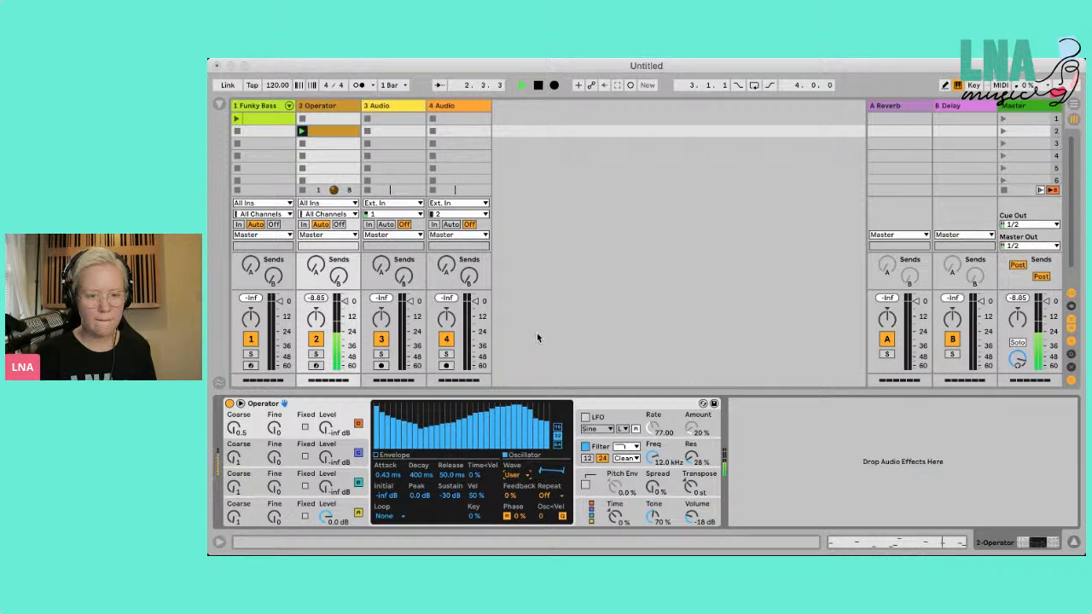
- Try the Sw8 waveform on oscillator D and redraw its lowest partials at about -22 dB
click(528, 297)
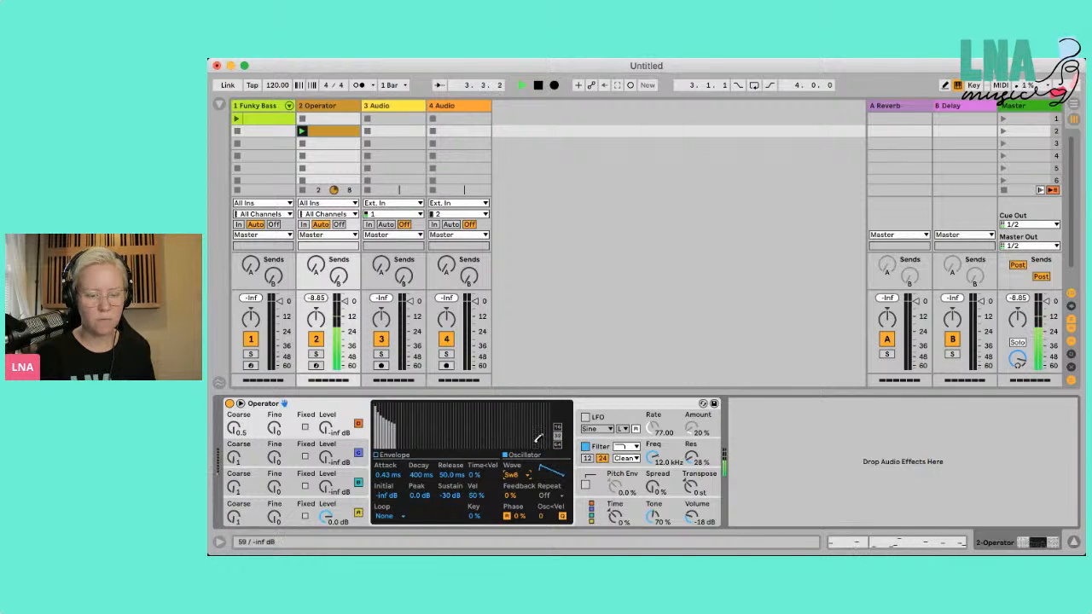
click(378, 427)
drag(378, 428, 392, 429)
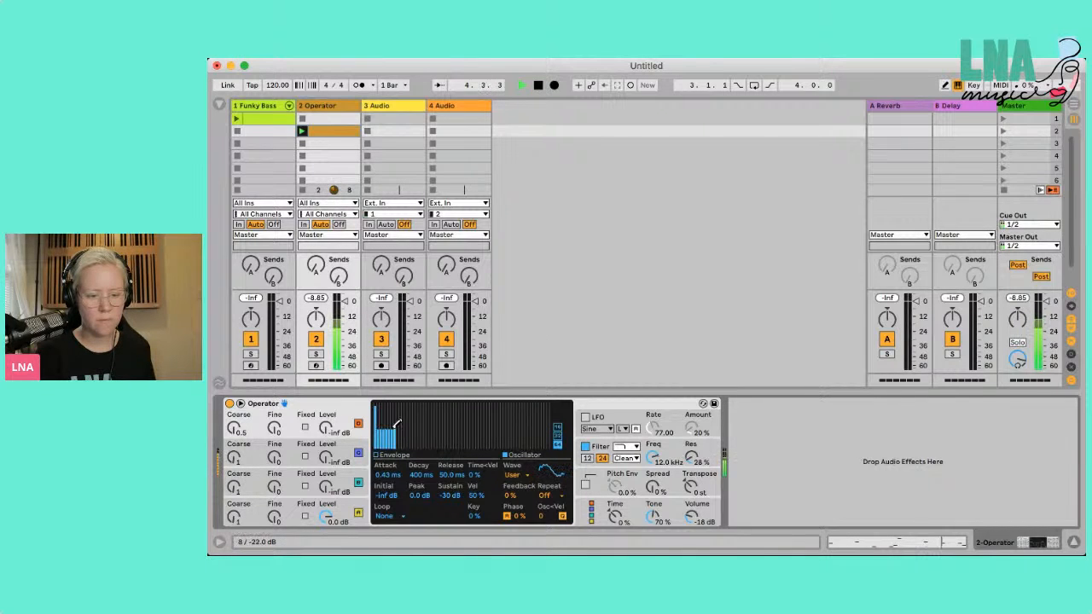
- Give oscillator D the Sw4 waveform shown with 16 partials, 37% feedback, coarse 16 and a level of -7.3 dB
click(528, 476)
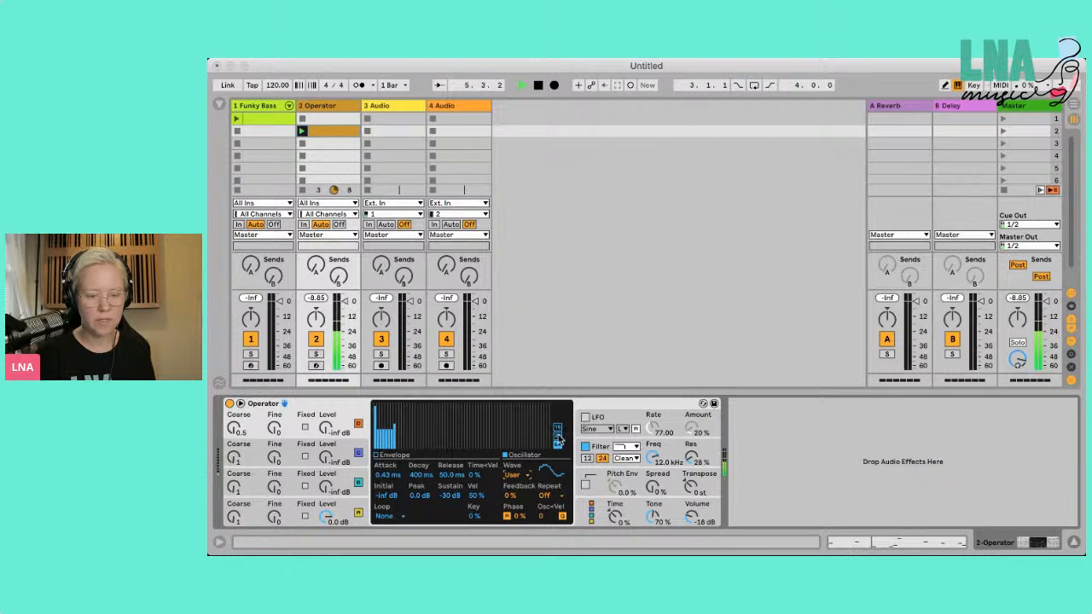
click(520, 284)
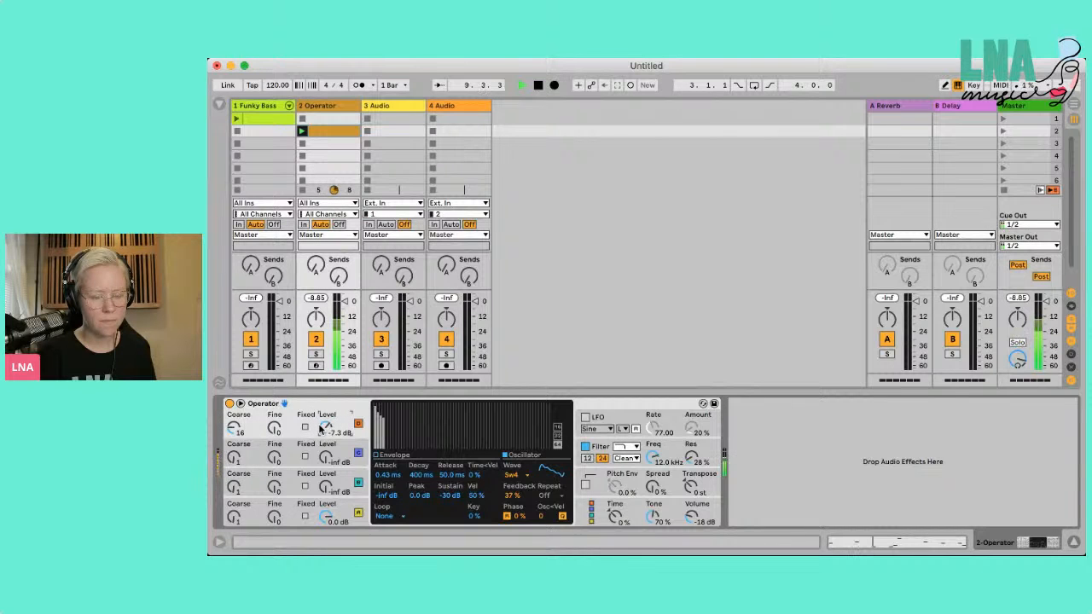
click(558, 439)
click(559, 429)
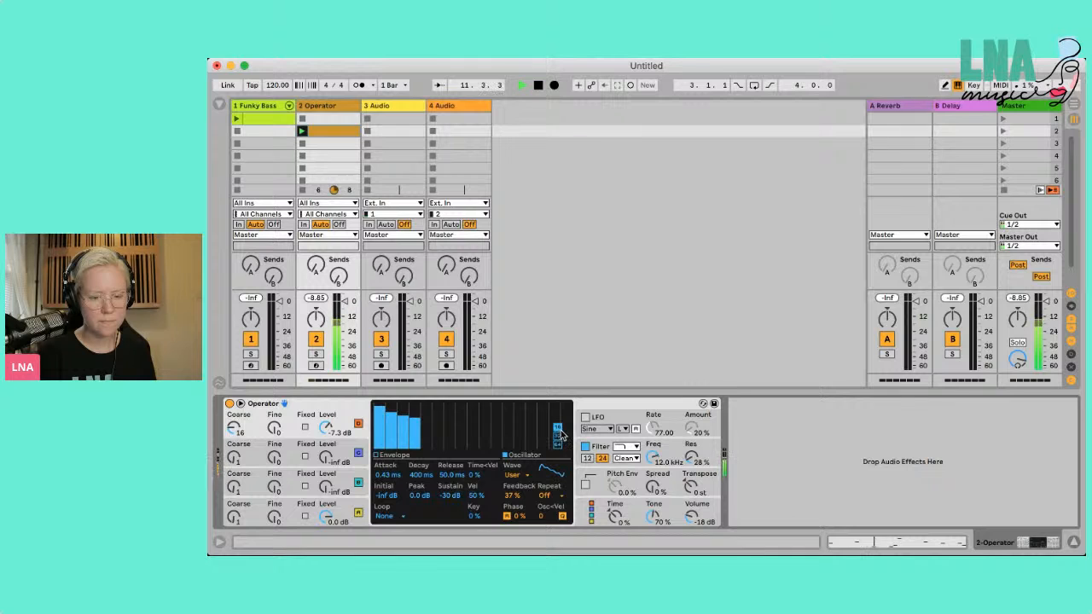
- Enable Operator's LFO, restart playback, set the LFO envelope attack to 1.42 ms, and return to oscillator D
click(585, 418)
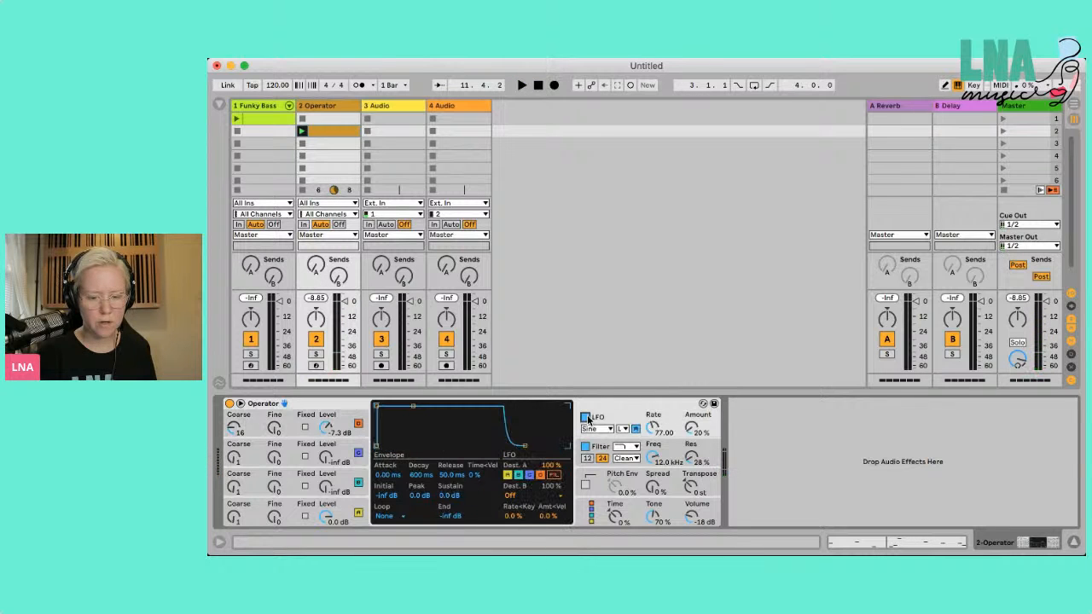
key(space)
click(358, 424)
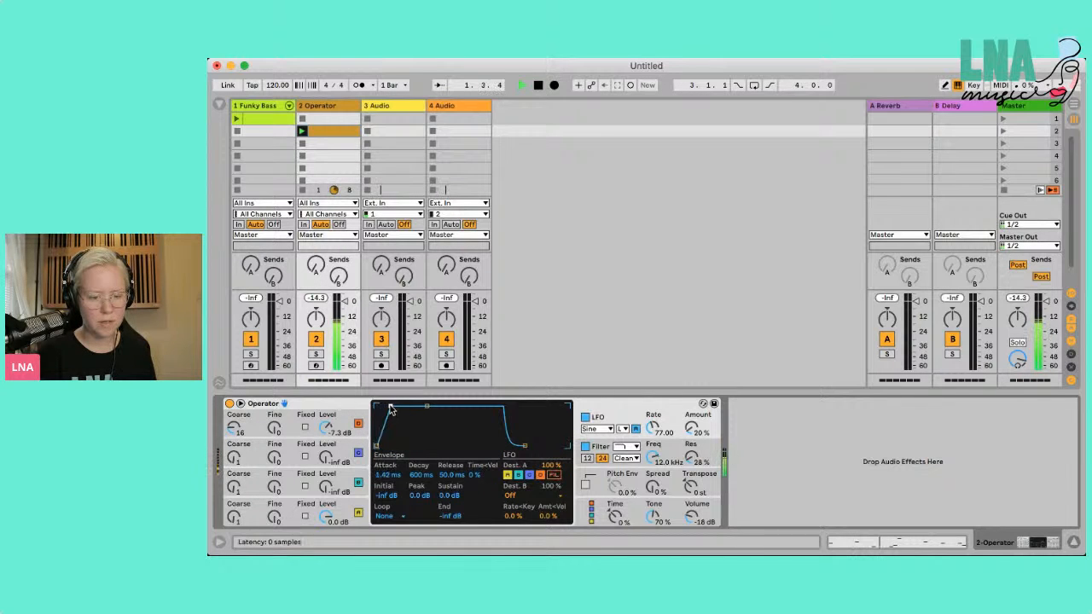
- Try oscillator D at a fixed frequency of 359 Hz and a level of -5.1 dB, comparing it switched off and on
click(305, 427)
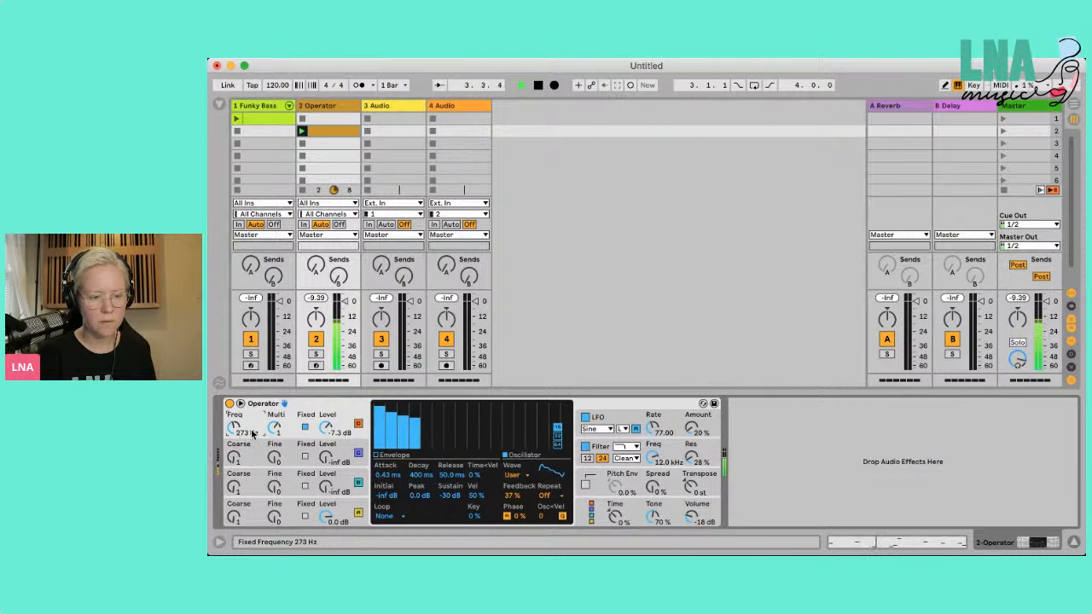
drag(235, 428, 235, 421)
click(359, 424)
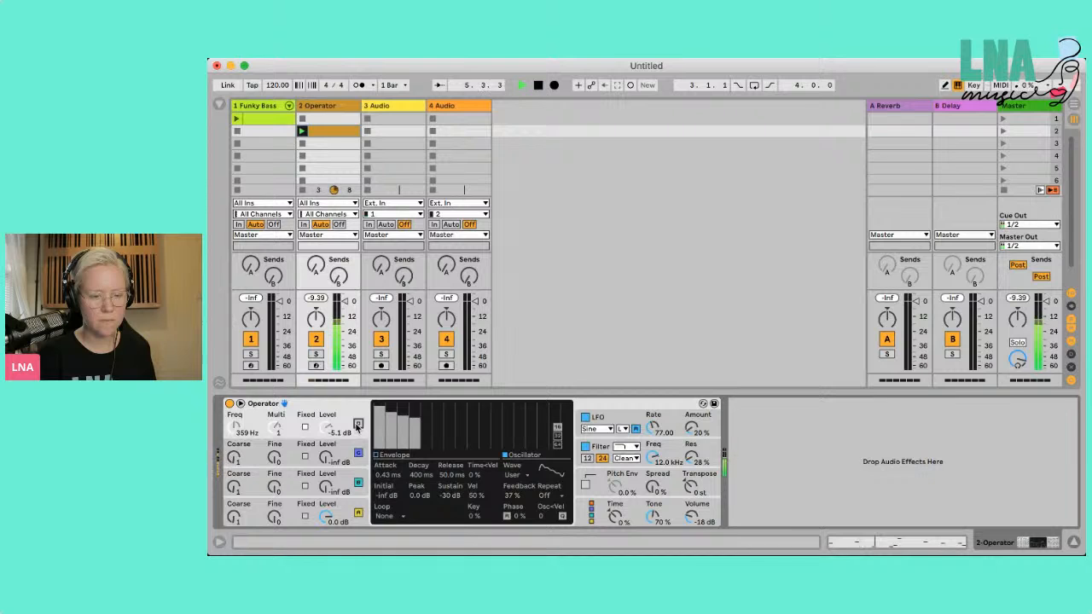
click(358, 425)
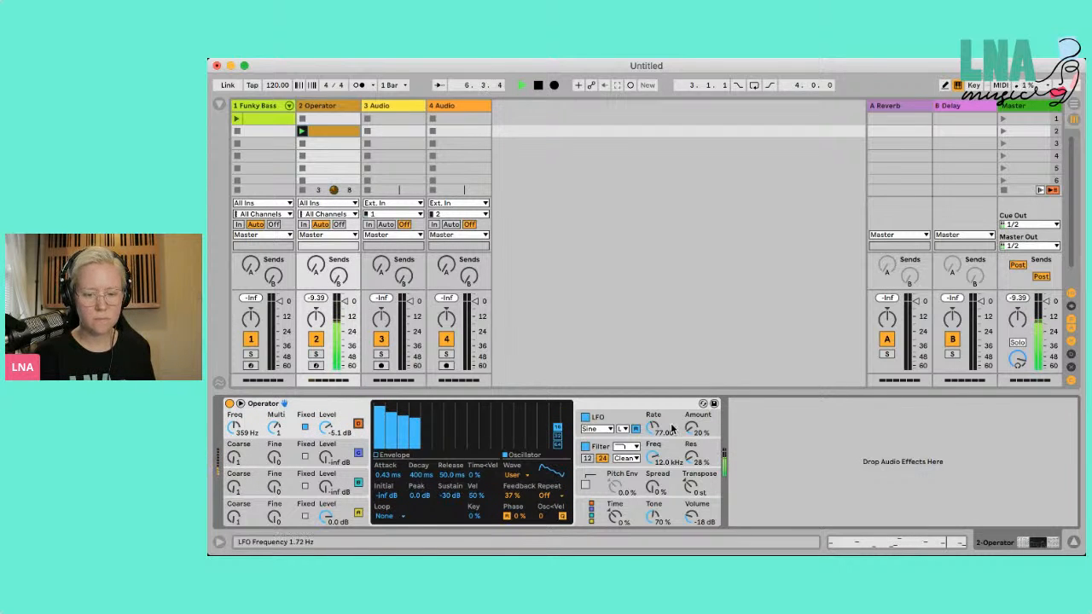
- Set the LFO rate to 96.76 and amount to 80%, with oscillator D's level at -15 dB and fixed frequency at 76.5 Hz
drag(652, 435, 651, 430)
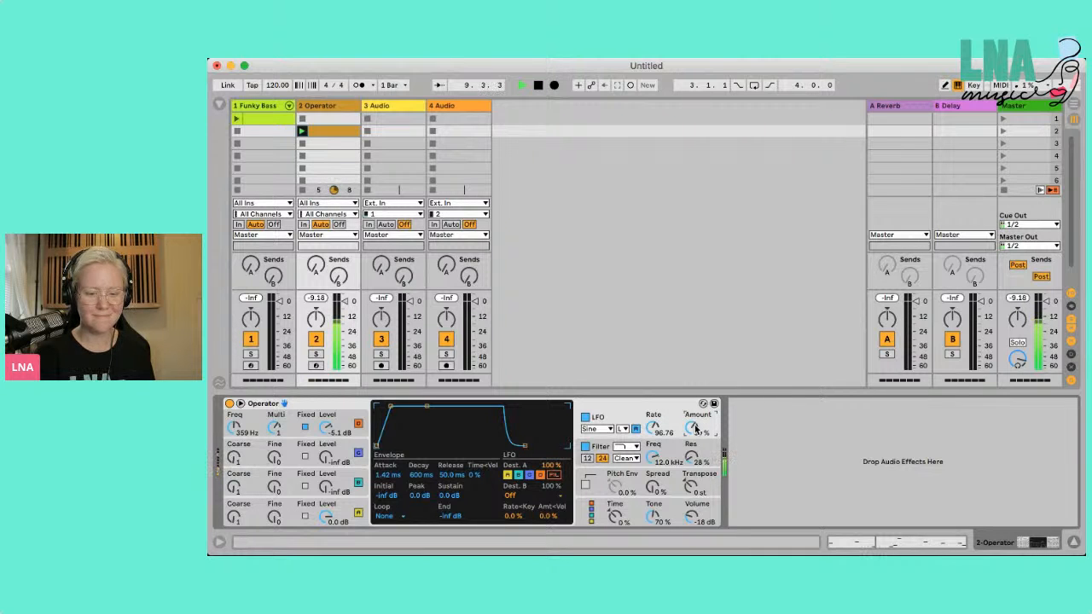
click(327, 431)
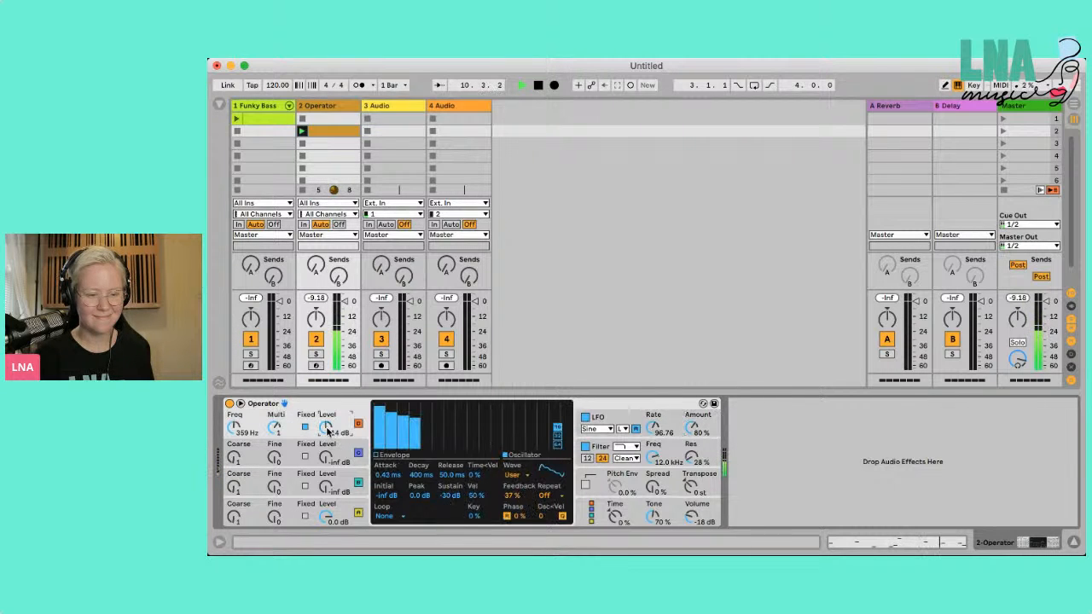
drag(327, 431, 327, 419)
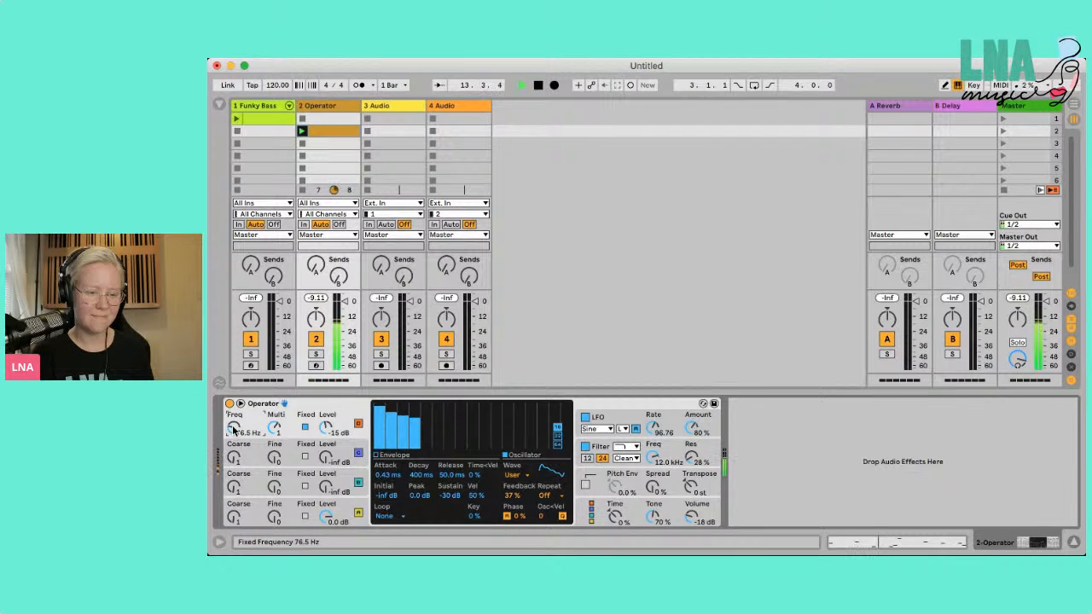
- Redraw oscillator D's partials rising toward the upper end, set feedback to 9%, Repeat to 1/2 and Osc<Vel to 57.8, and restart playback
mouse_move(407, 428)
mouse_down()
mouse_move(461, 434)
mouse_move(558, 408)
mouse_up()
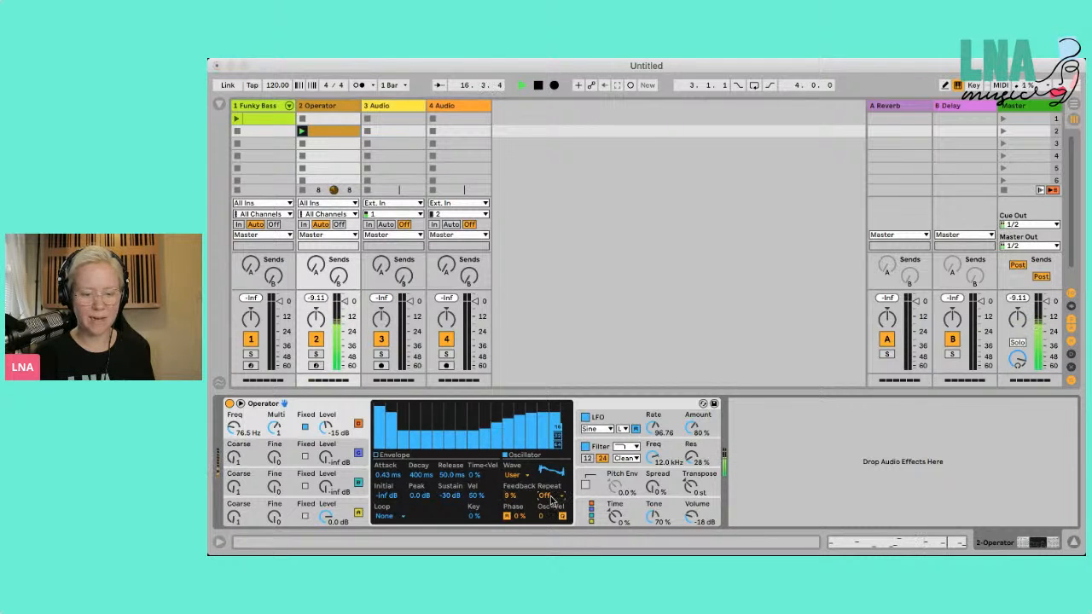
drag(544, 496, 551, 503)
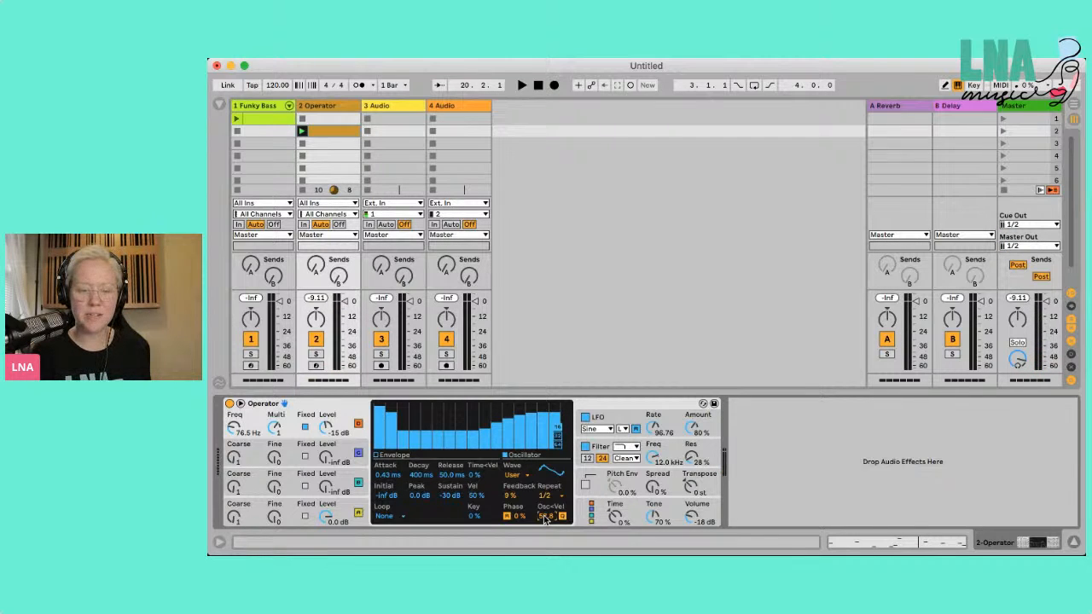
key(space)
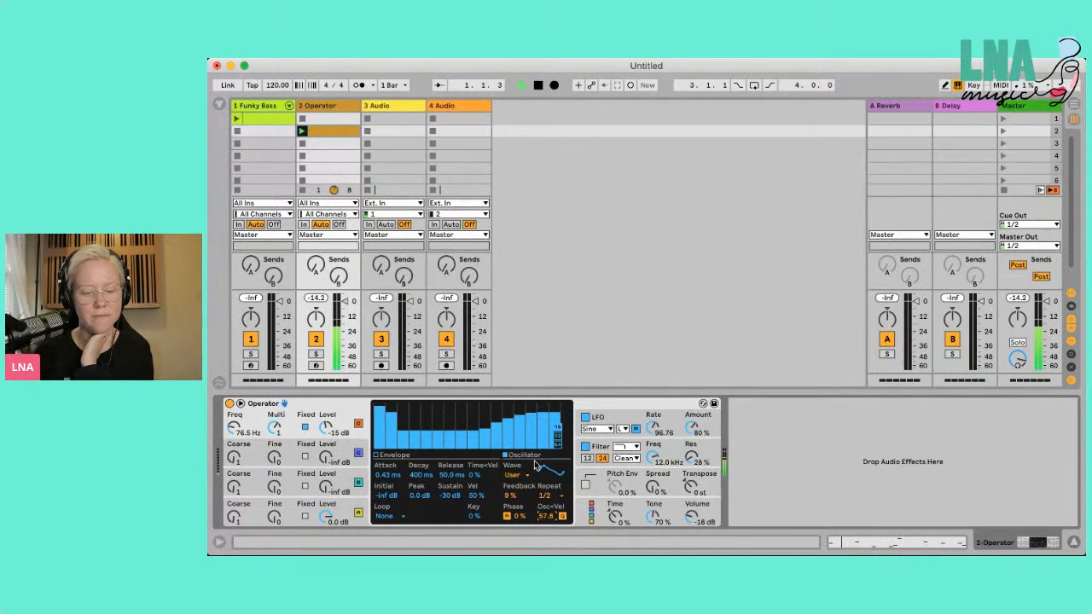
- Enable the pitch envelope at 24%, set the spread to 2% and the filter frequency to 3.81 kHz, keeping transpose at 0 st
click(586, 485)
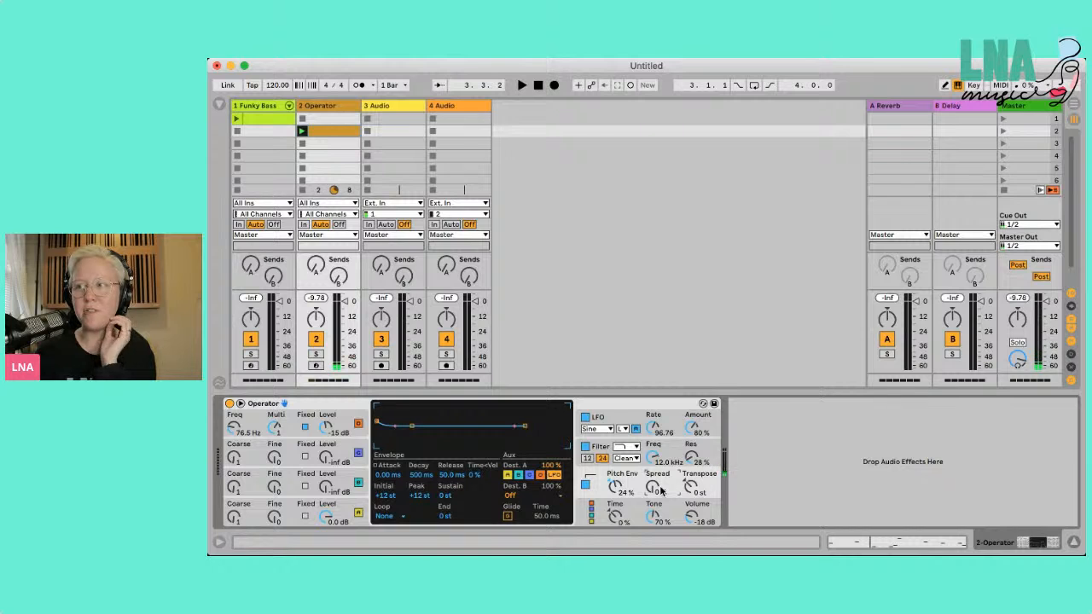
key(space)
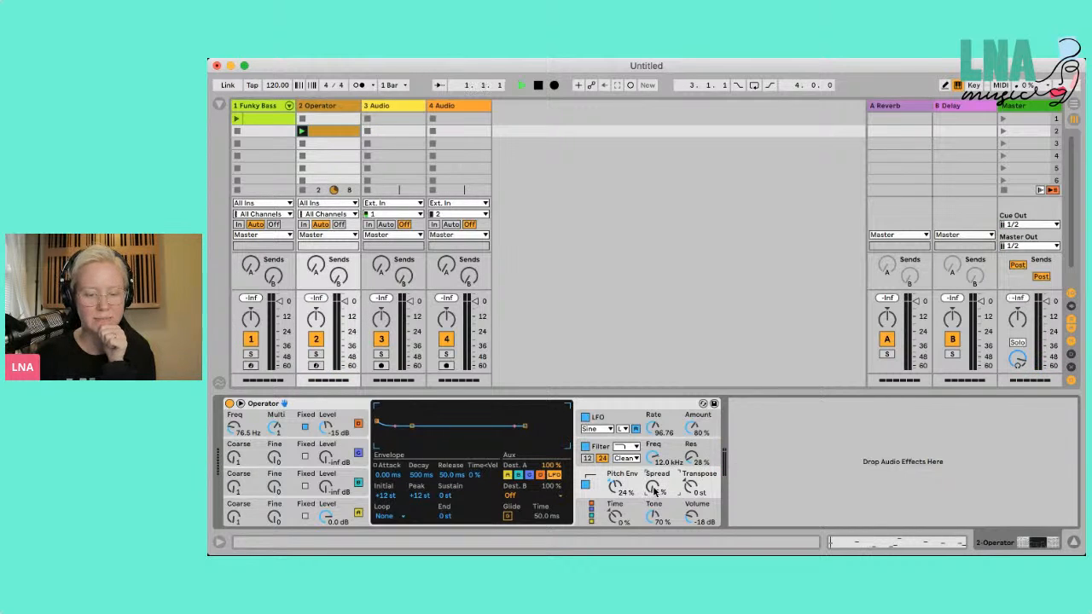
drag(691, 488, 691, 491)
double_click(691, 491)
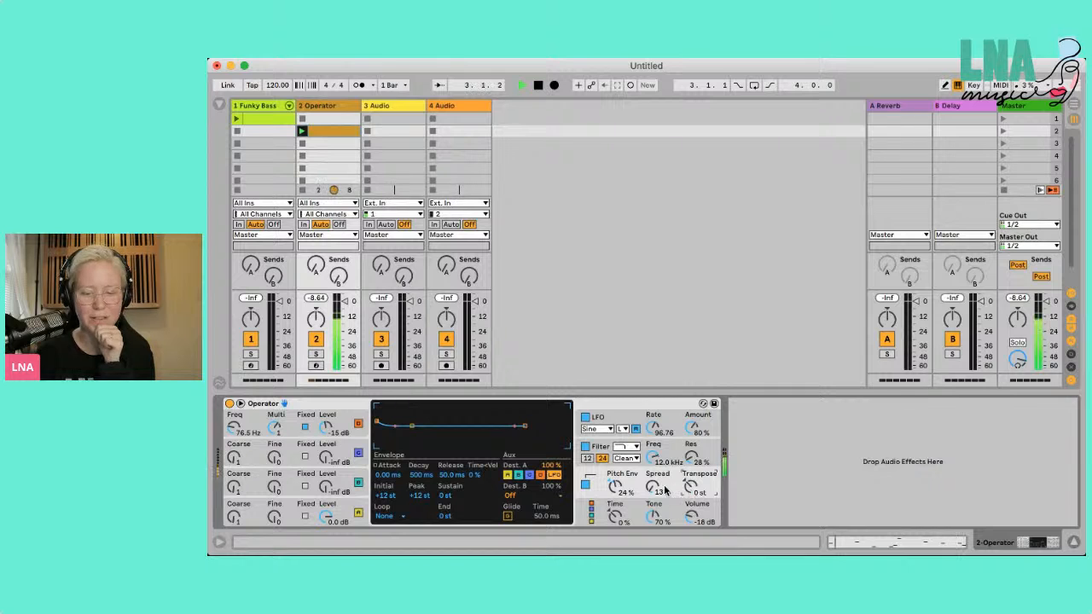
drag(655, 457, 655, 462)
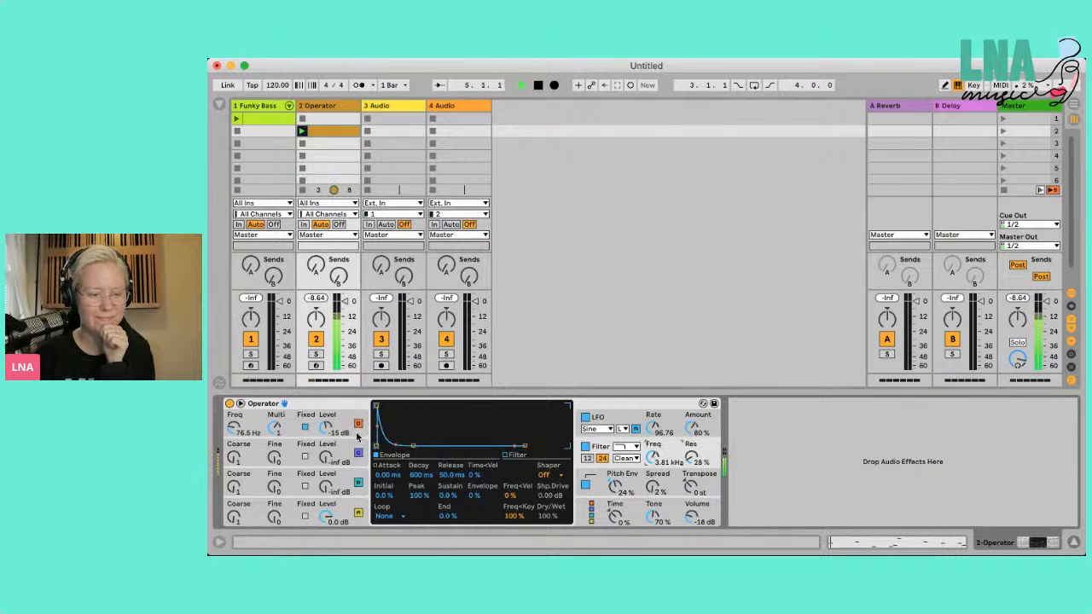
- Turn off oscillator D's fixed frequency, set its coarse tuning to 25 and level to -45 dB, and try out fine tuning
click(301, 417)
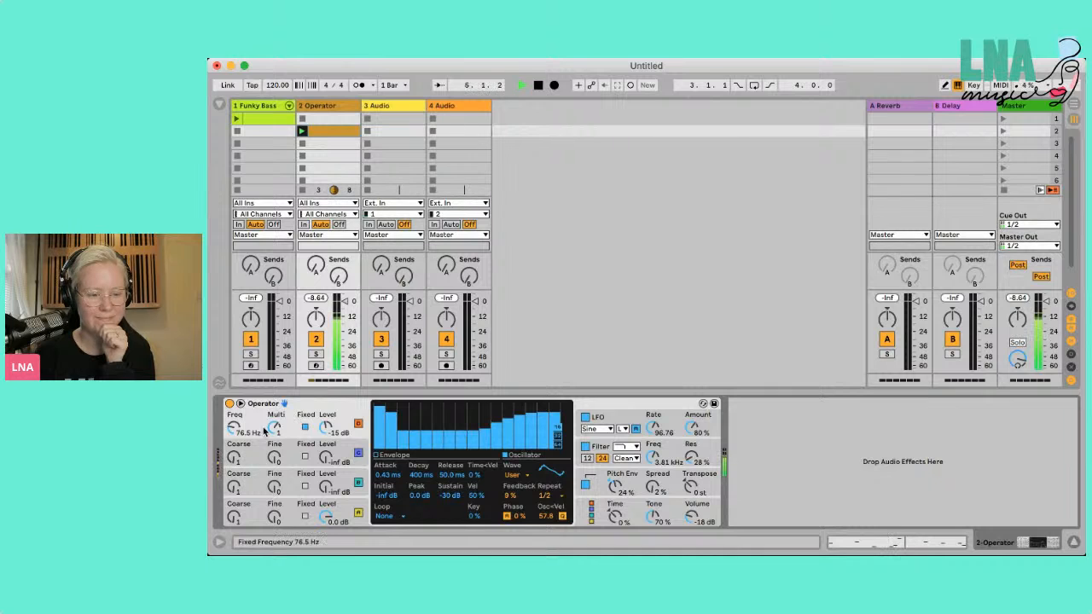
click(306, 429)
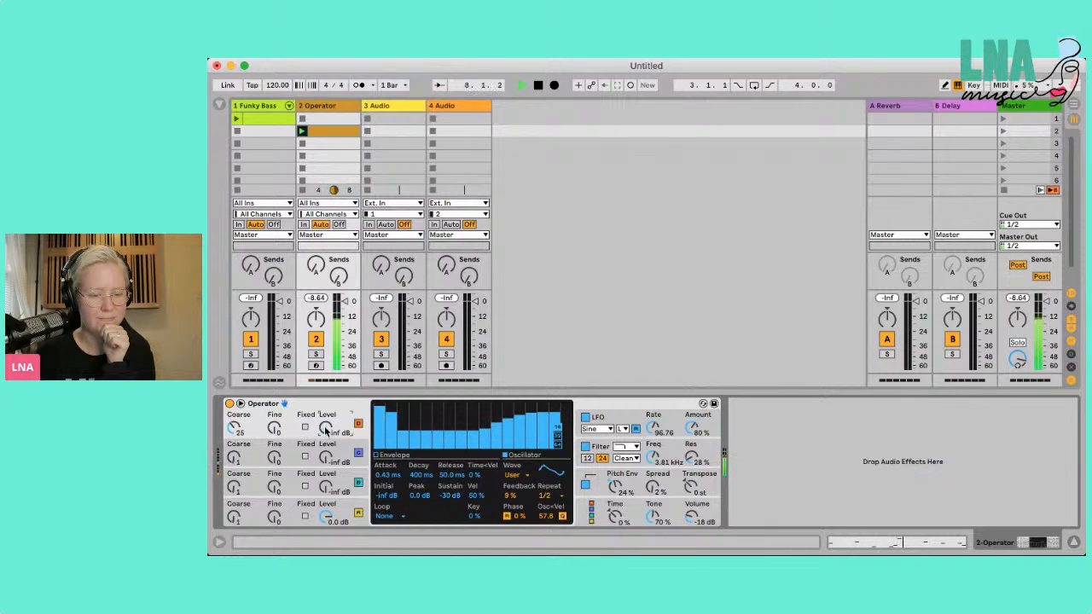
drag(274, 430, 273, 428)
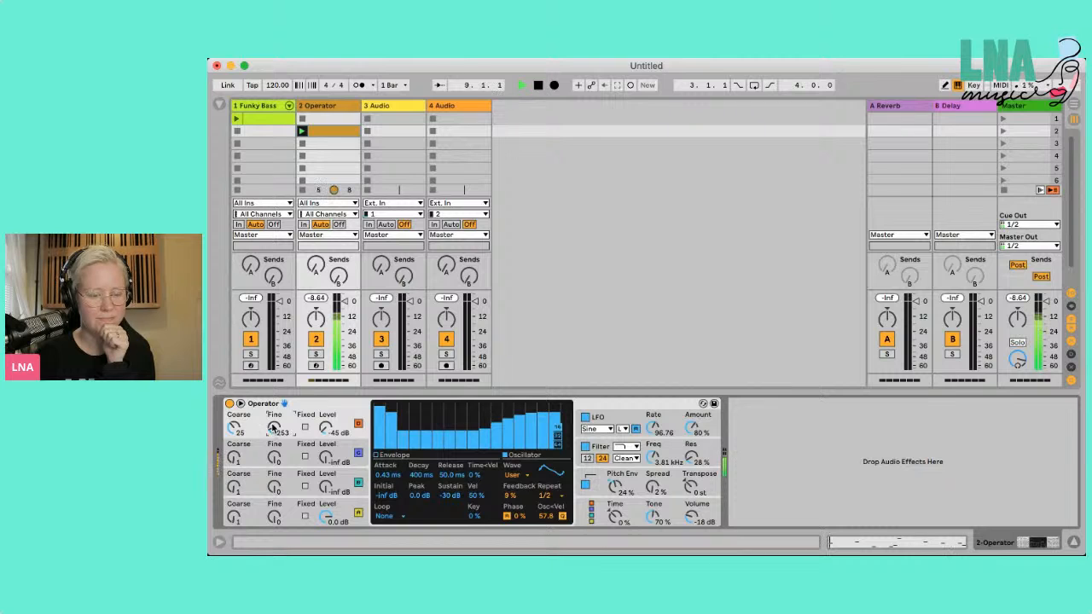
- Redraw oscillator D's partials and shape its envelope with 0.15 ms attack, -2.1 dB peak, 2.68 s decay and -13 dB sustain
mouse_move(461, 436)
mouse_down()
mouse_move(437, 432)
mouse_move(512, 406)
mouse_move(414, 418)
mouse_move(554, 418)
mouse_move(556, 432)
mouse_move(392, 418)
mouse_up()
drag(393, 472, 394, 476)
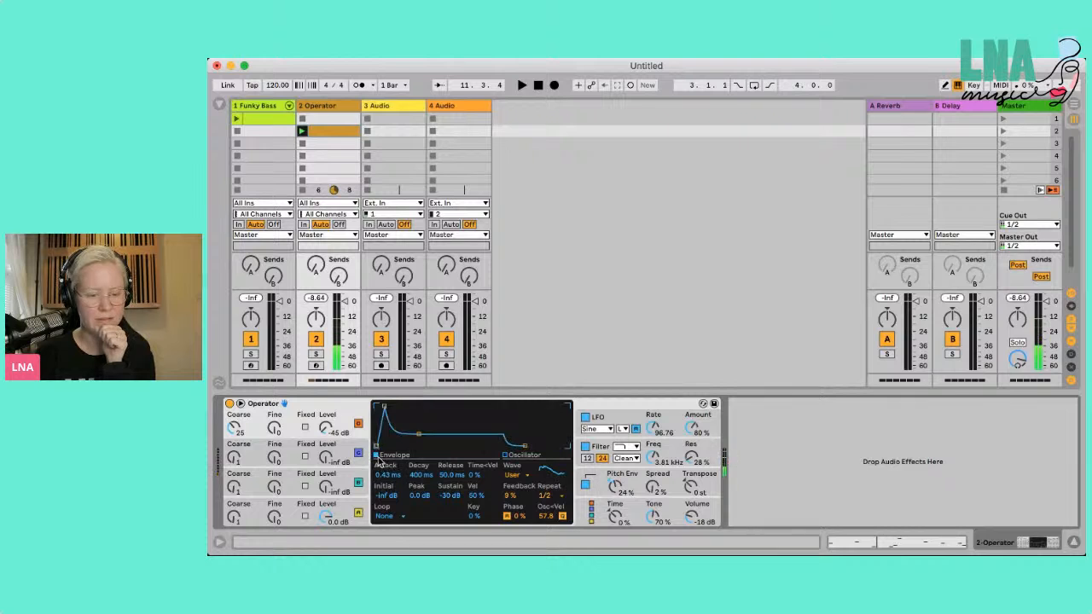
drag(379, 410, 414, 447)
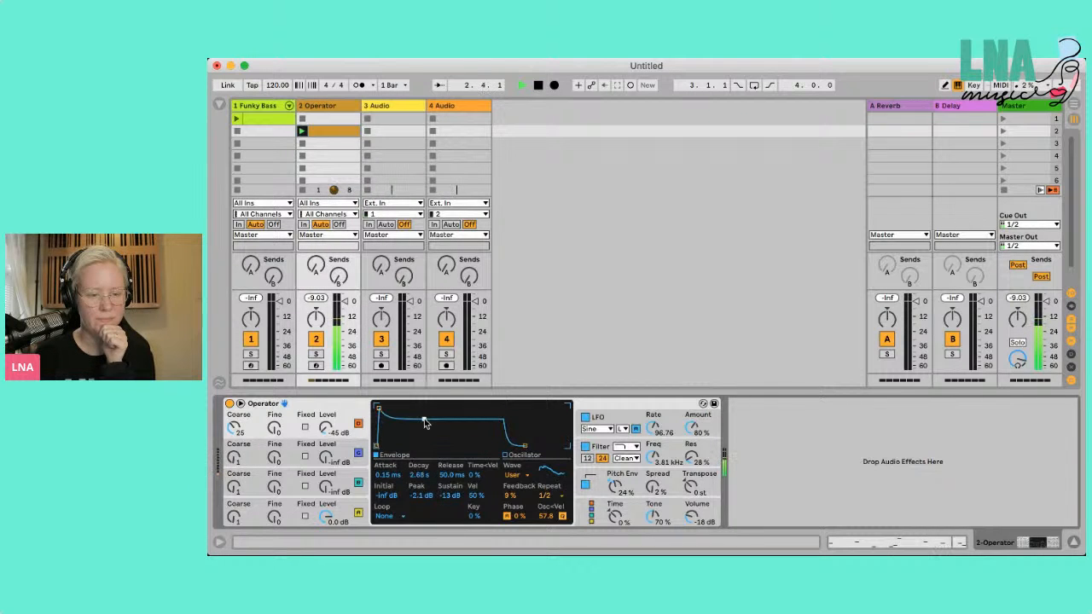
key(space)
click(286, 447)
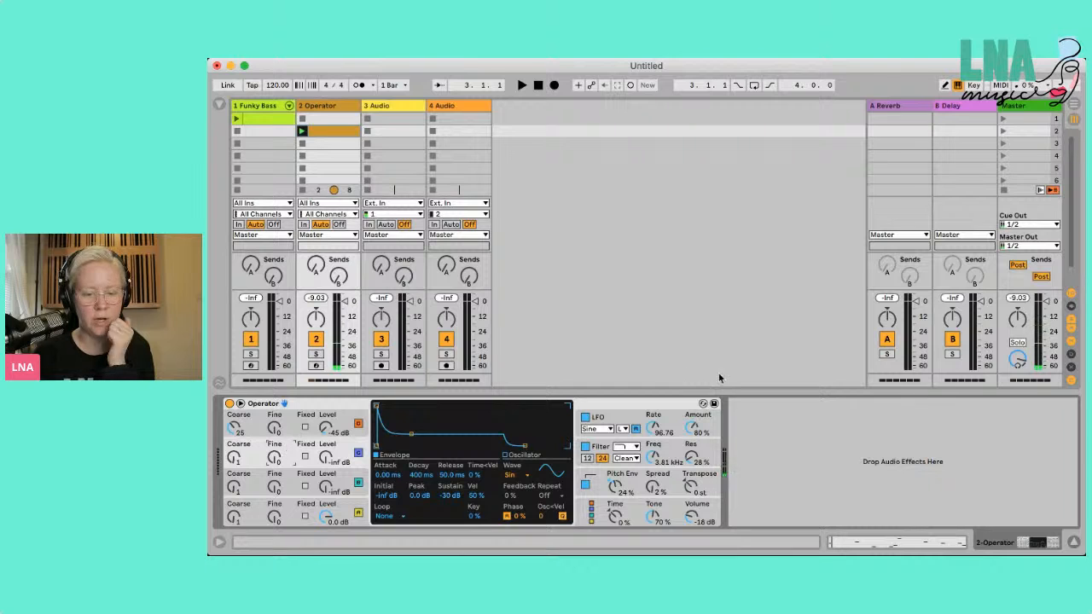
- Start playback, raise the LFO amount to 88%, and set the LFO envelope attack to 5.98 ms
key(space)
click(693, 428)
drag(693, 429, 694, 425)
drag(391, 407, 398, 407)
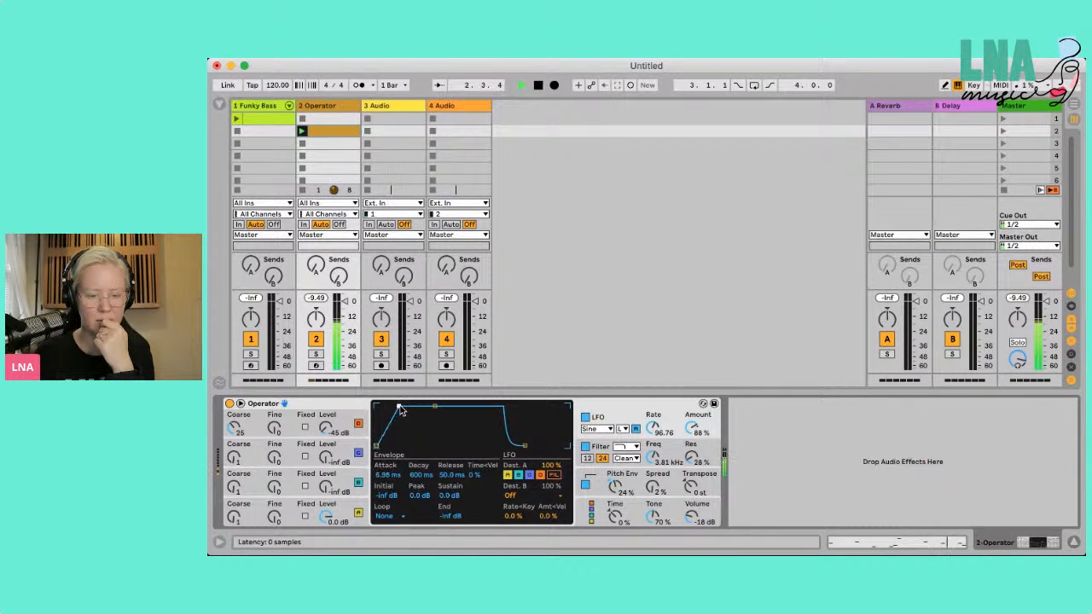
- Shift Operator's global transpose by one octave (12 st) while the clip plays
drag(688, 486, 693, 492)
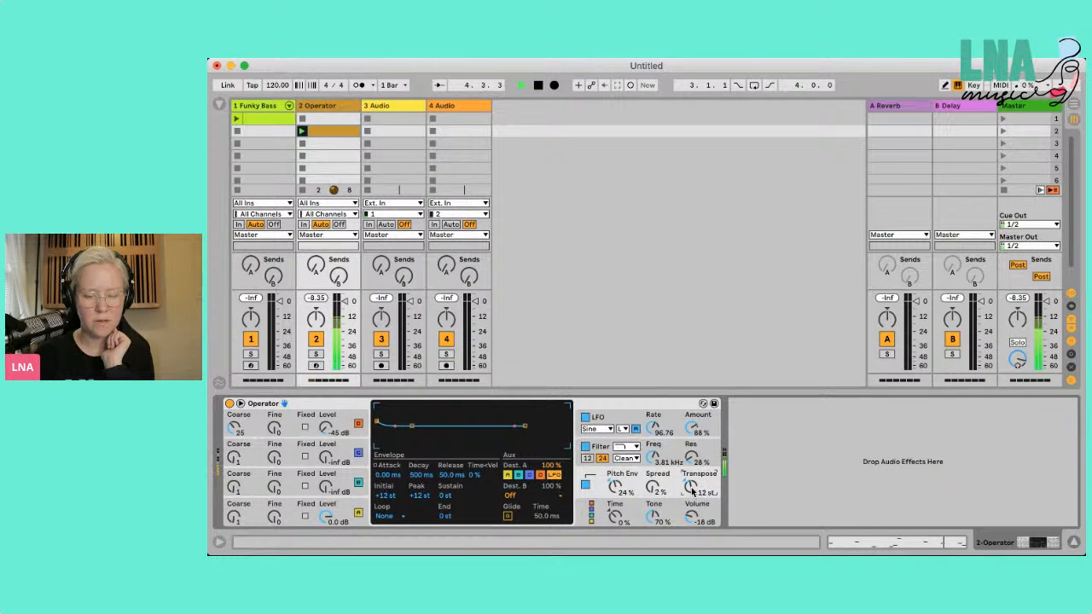
drag(693, 492, 694, 492)
drag(693, 490, 693, 492)
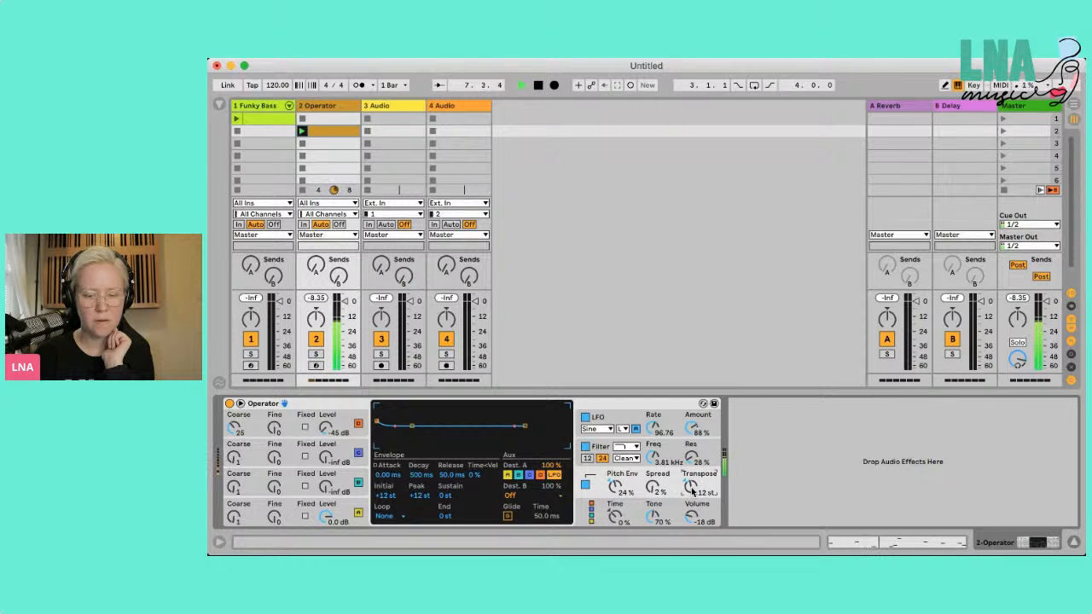
- Set the pitch envelope amount to 0% and its peak to +28 st, restarting playback to hear the change
drag(616, 487, 617, 489)
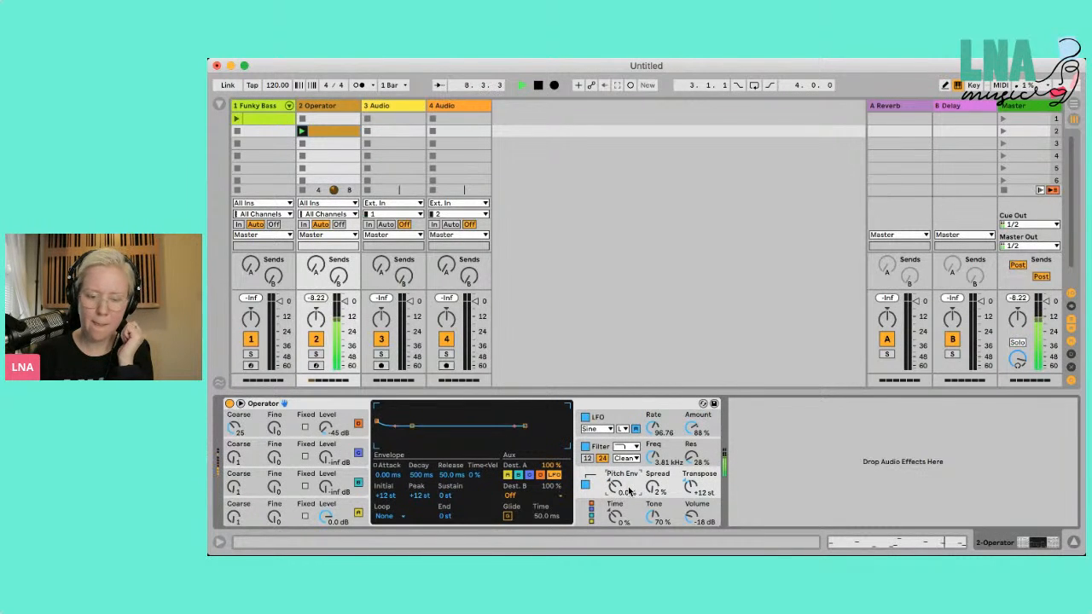
key(space)
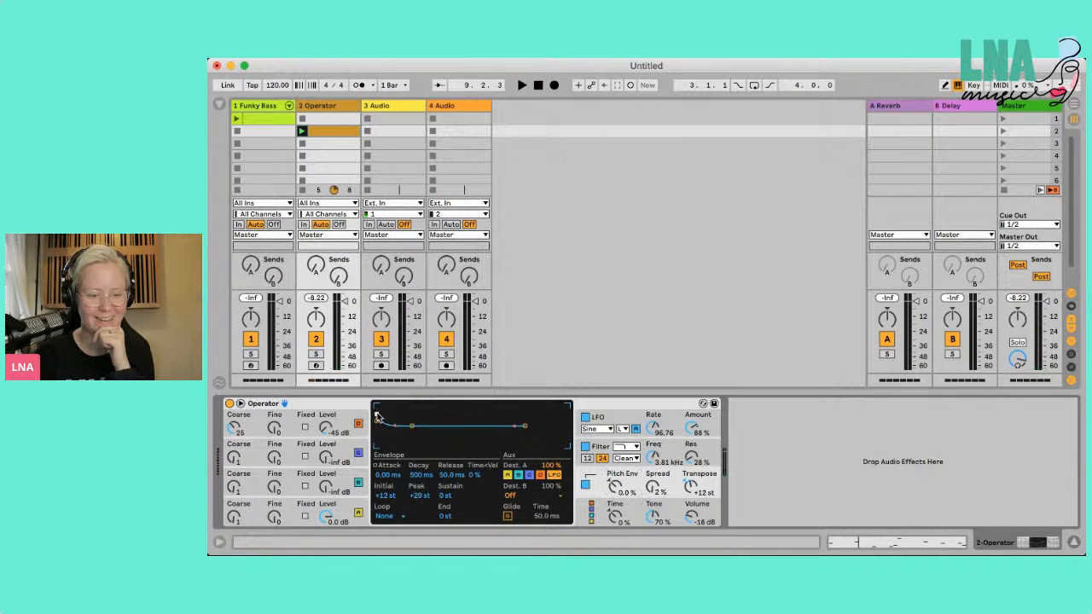
key(space)
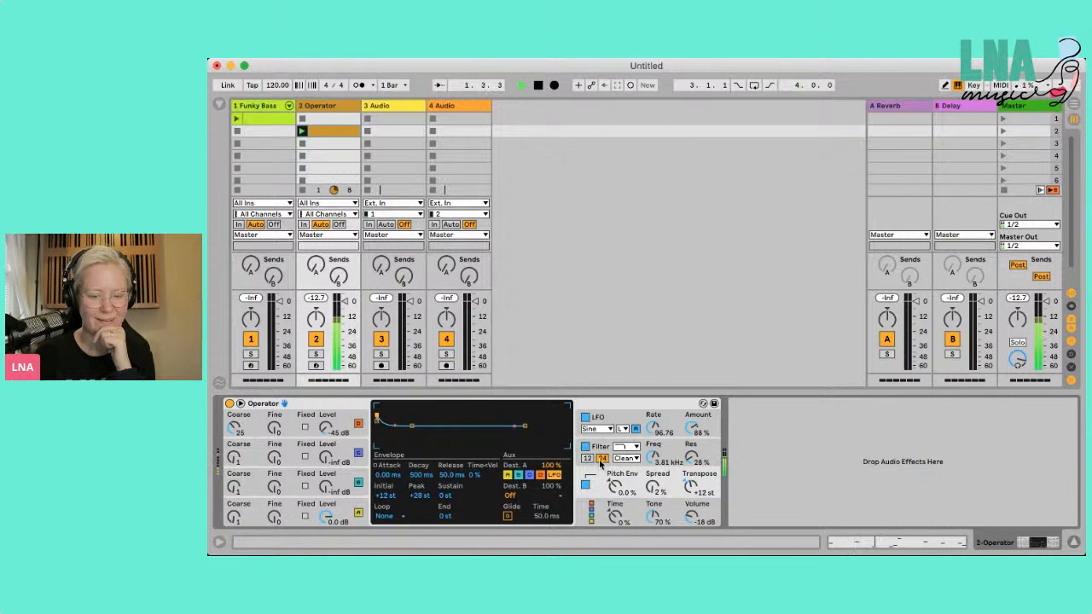
- Show the filter's response curve, set its frequency to 2.97 kHz and resonance to 64%, and restart playback
click(600, 444)
click(597, 417)
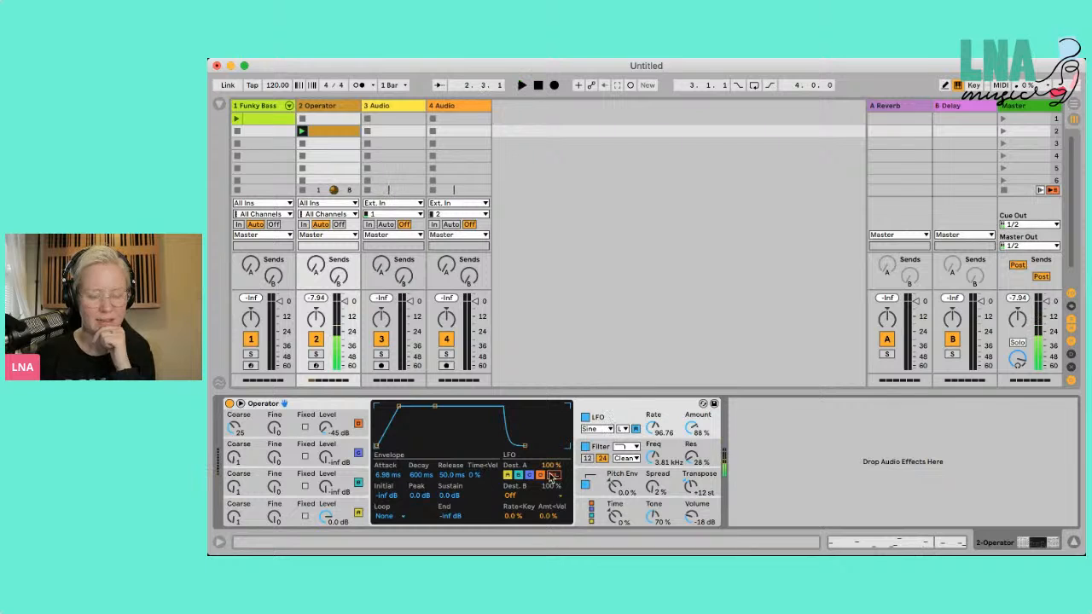
click(603, 513)
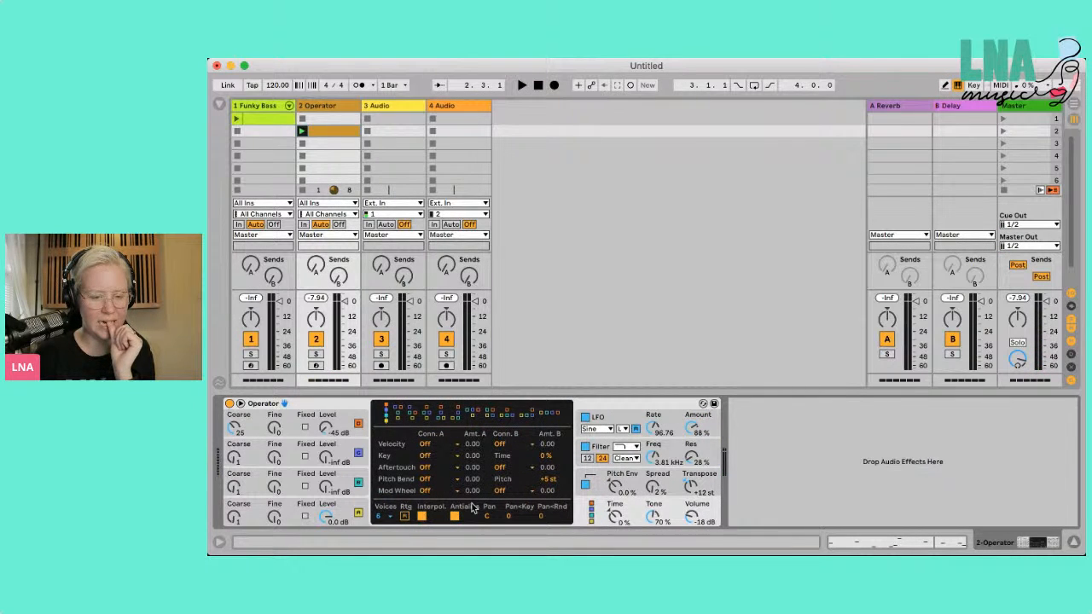
click(604, 450)
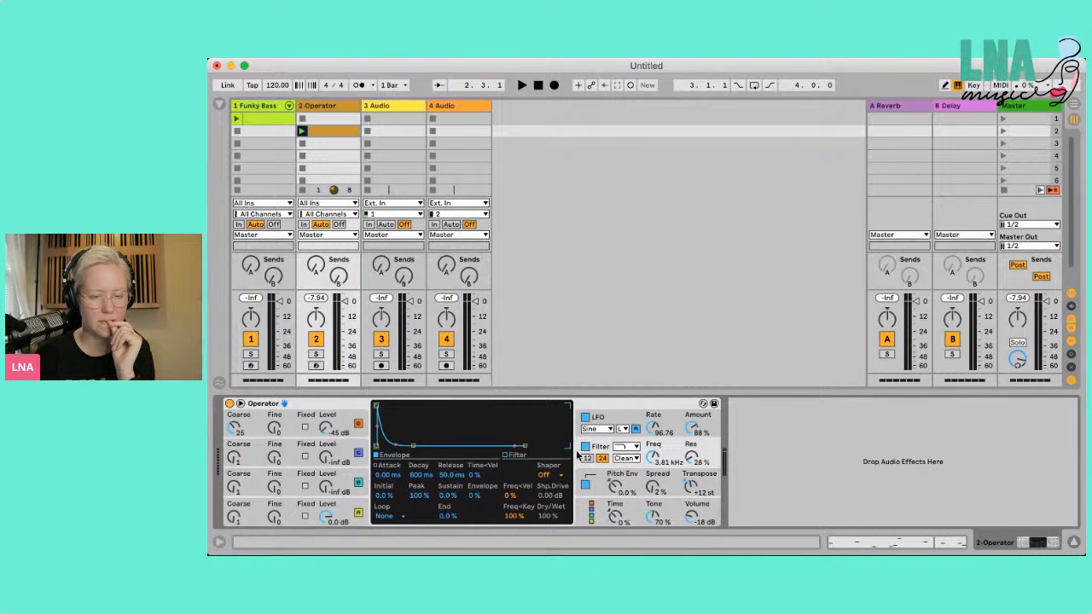
click(505, 458)
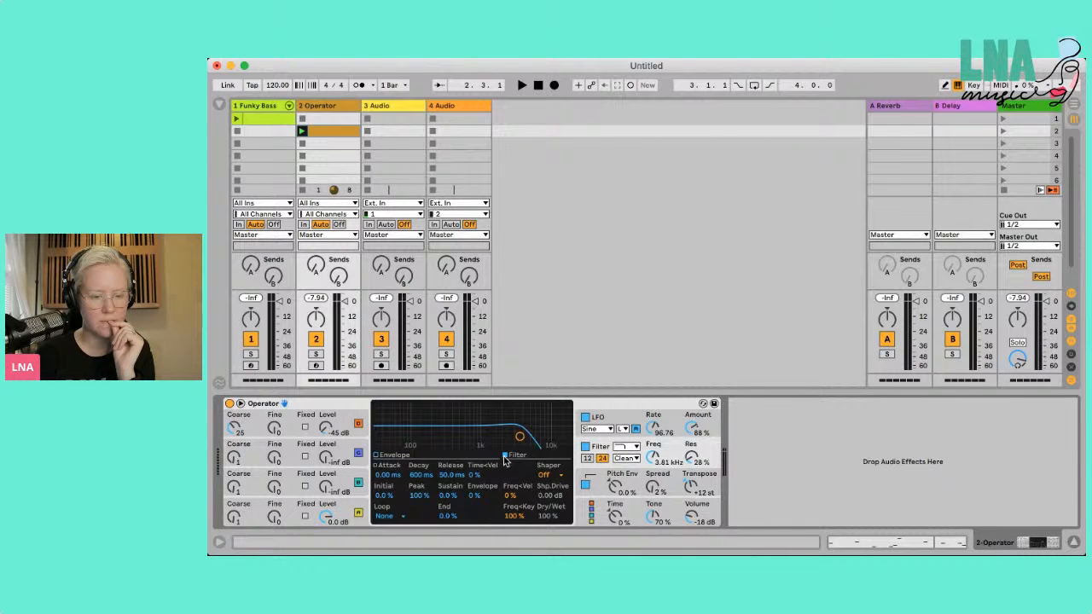
mouse_move(527, 436)
mouse_down()
mouse_move(480, 429)
mouse_move(513, 425)
mouse_up()
key(space)
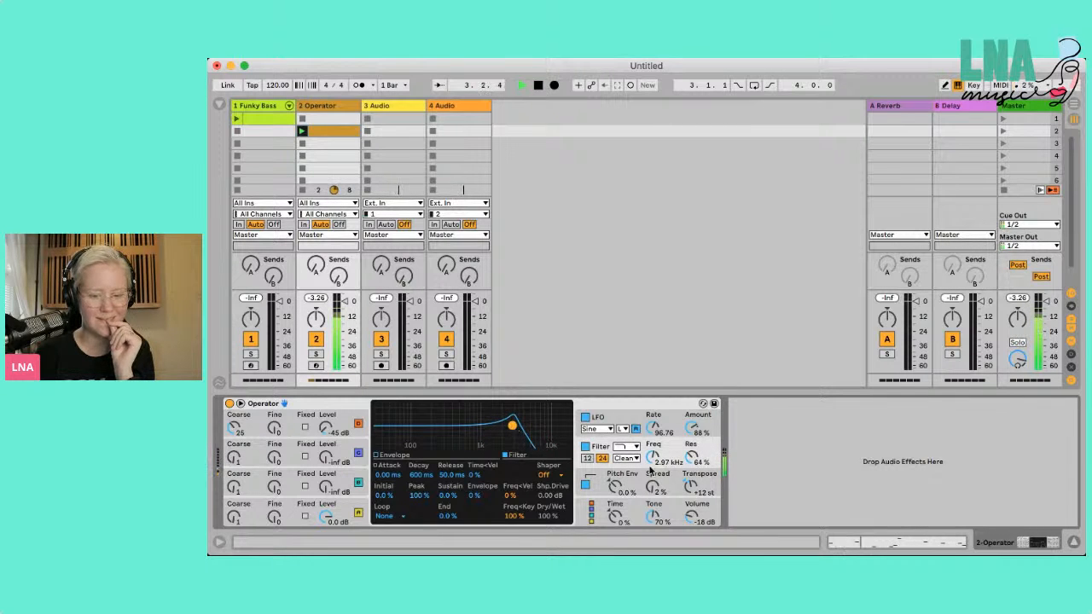
- Try the triangle and saw-down waveforms on the LFO while the clip plays
click(602, 432)
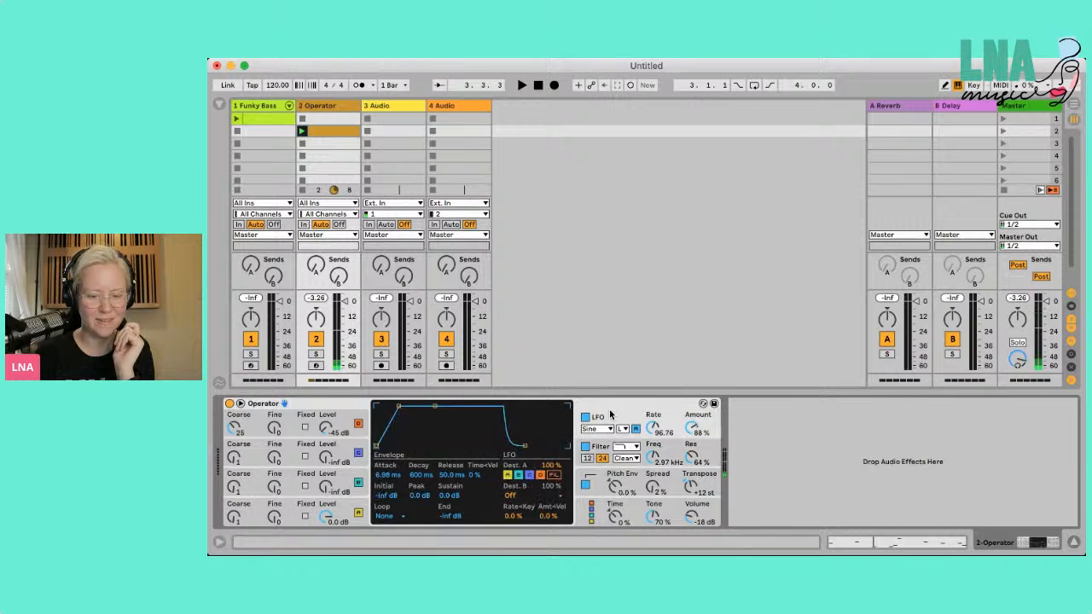
click(608, 461)
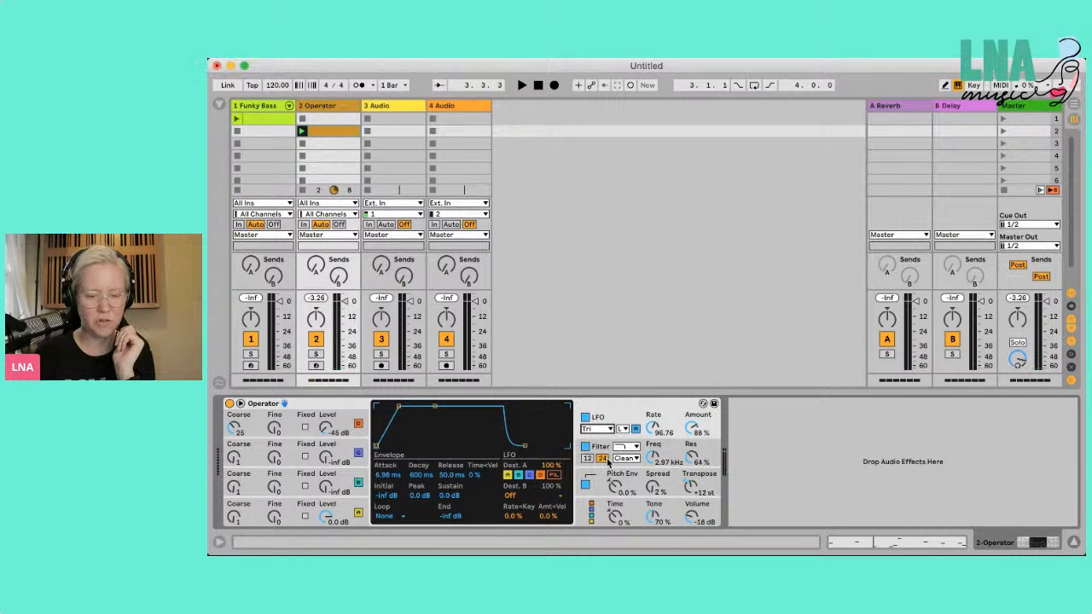
key(space)
click(607, 430)
click(608, 474)
click(344, 422)
click(589, 431)
click(609, 484)
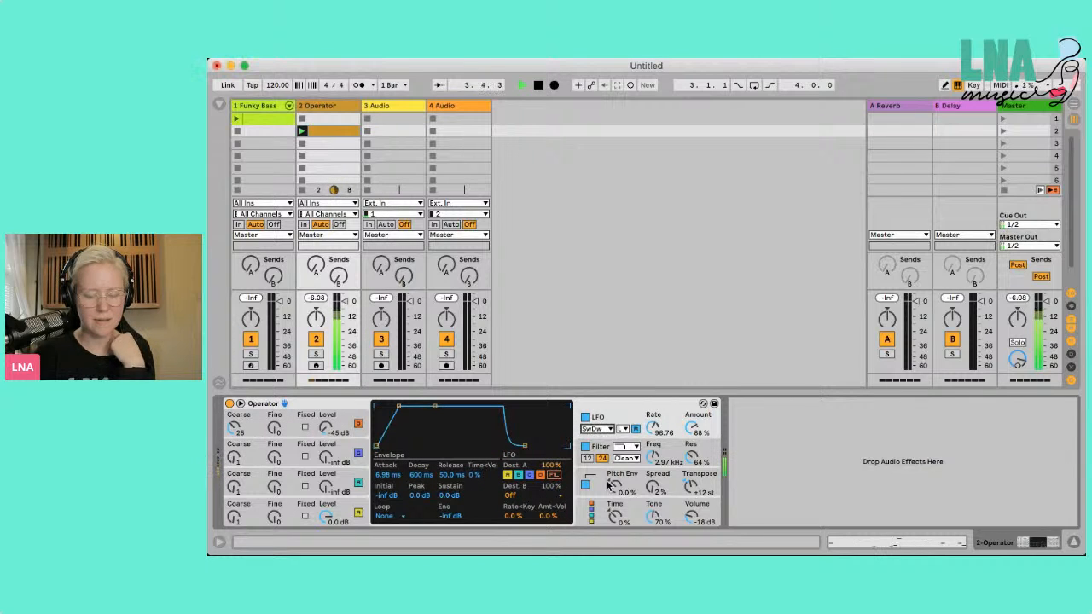
- Audition the square and sample-and-hold LFO waveforms, and set the LFO waveform to Noise
click(597, 429)
click(601, 456)
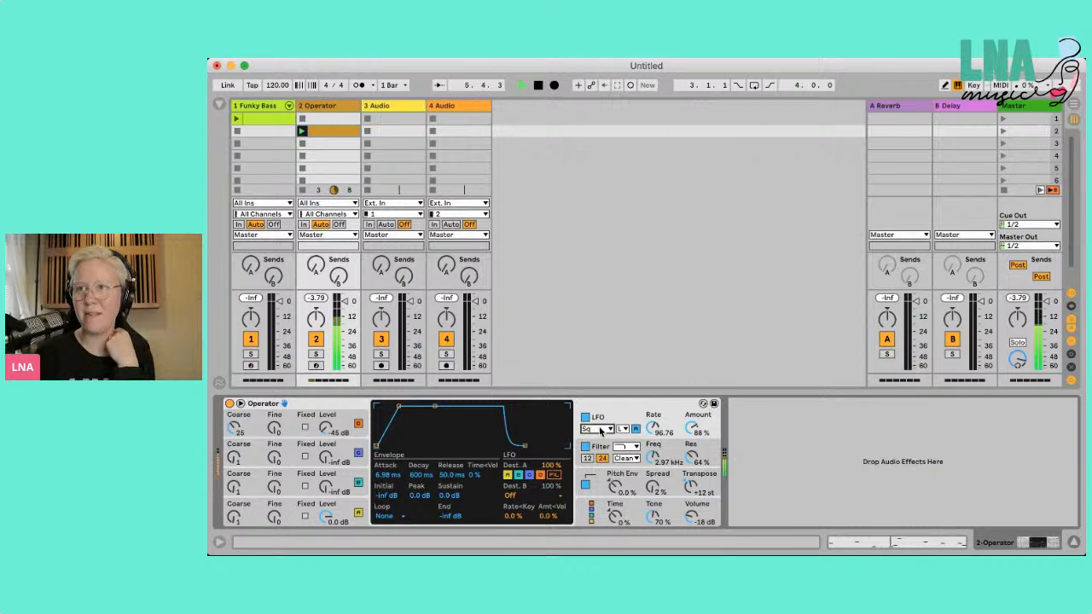
click(600, 430)
click(603, 498)
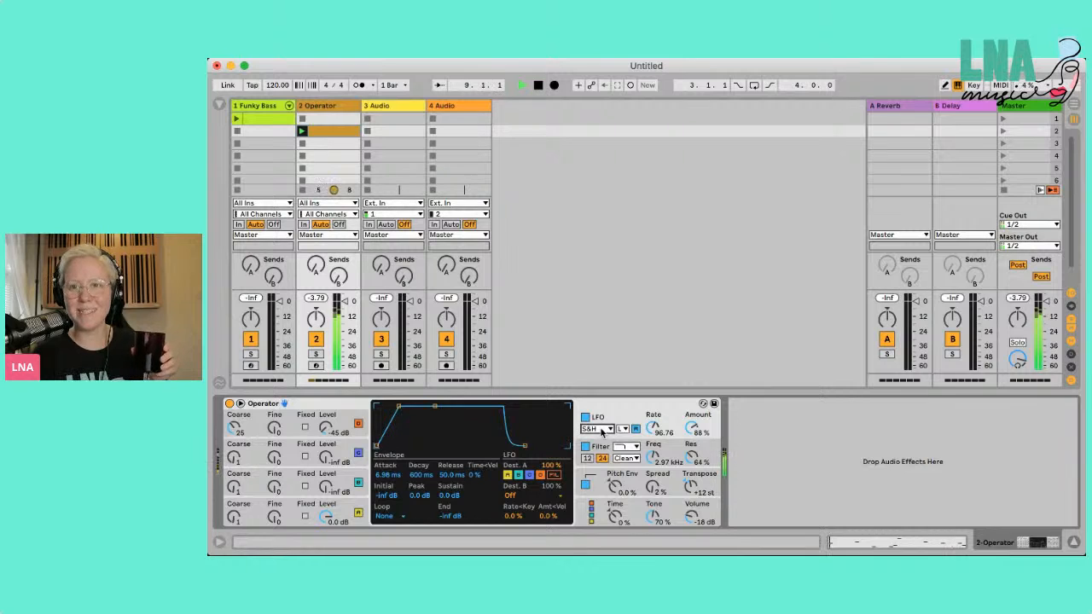
click(607, 505)
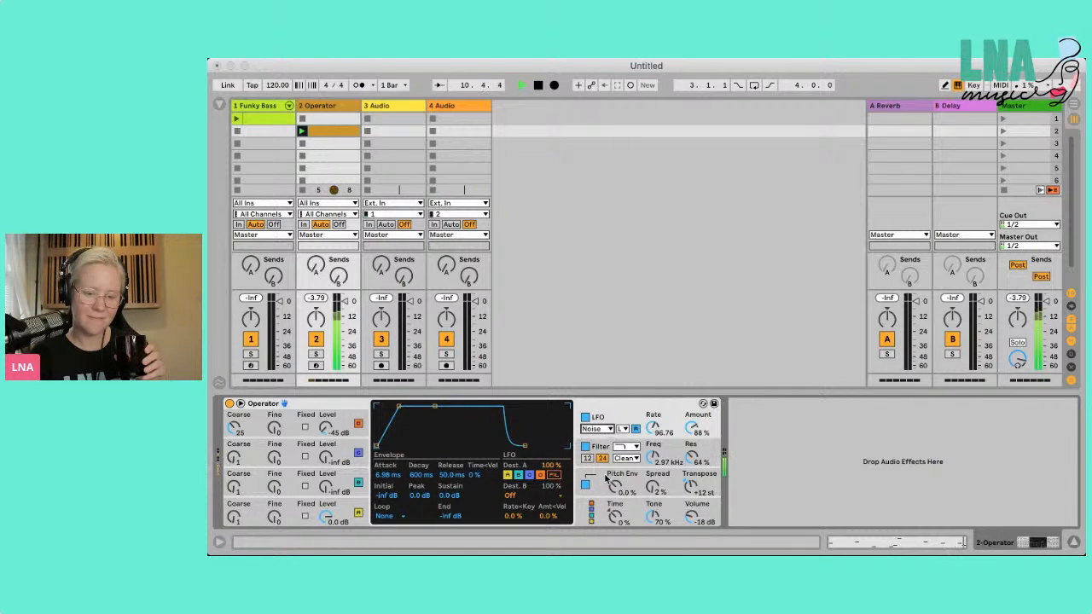
- Set the LFO rate to 99.79 and lower the LFO envelope peak to about -2.1 dB
click(623, 430)
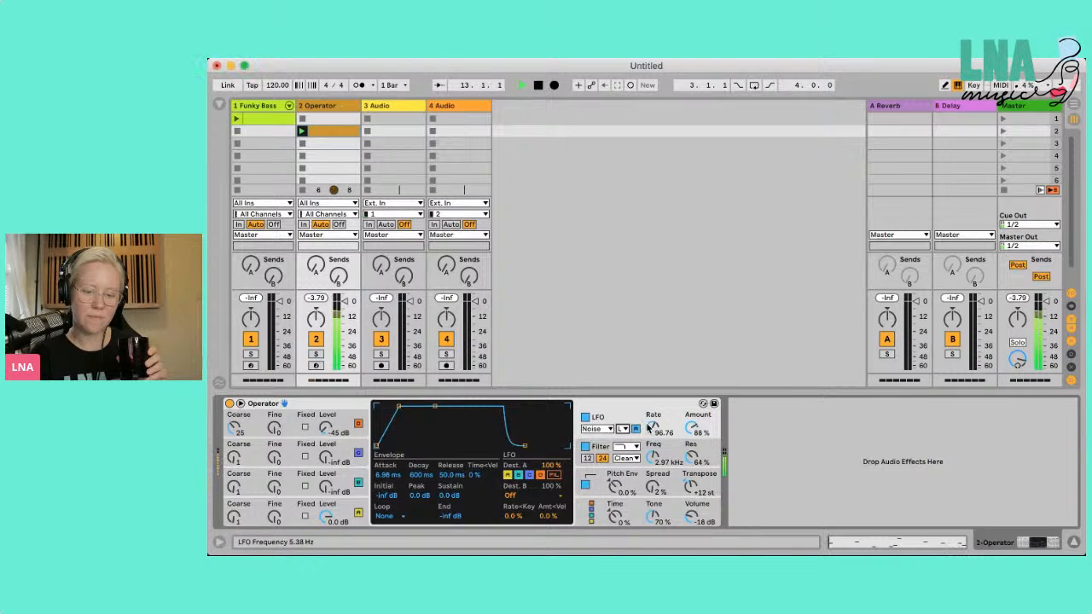
mouse_move(652, 429)
mouse_down()
mouse_move(652, 444)
mouse_move(651, 398)
mouse_move(651, 435)
mouse_up()
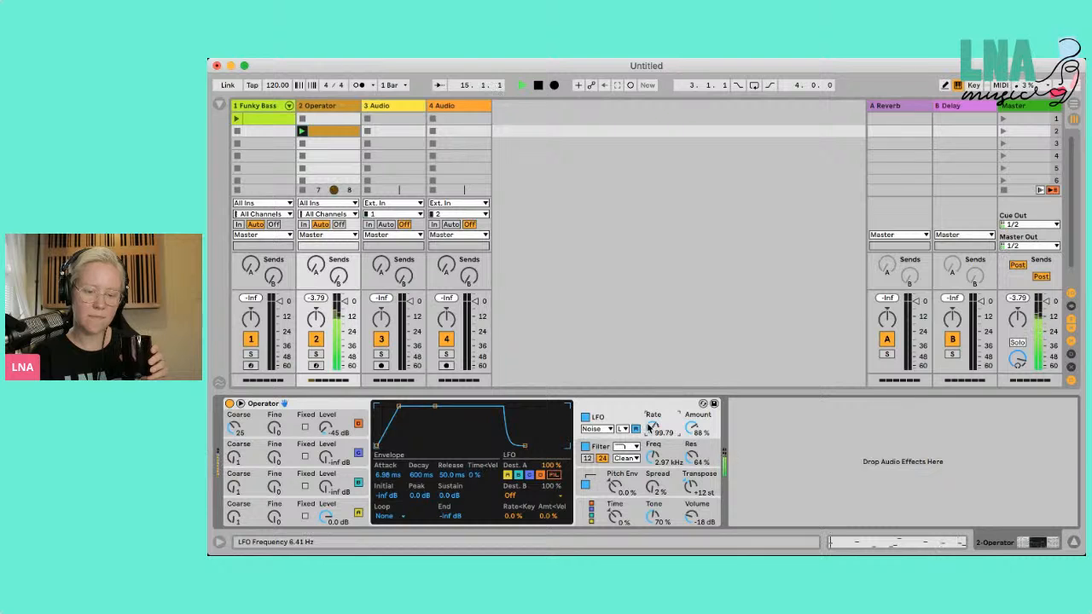
drag(399, 408, 400, 411)
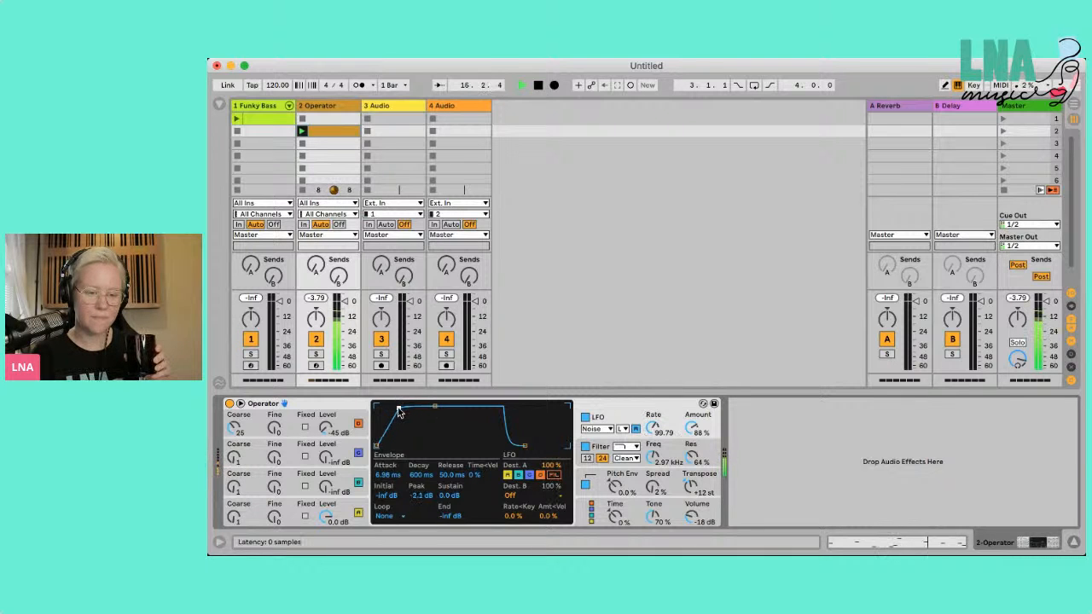
- Give oscillator D's envelope a 0.43 ms attack and -9.7 dB peak, and switch it to a fixed frequency of 36.1 Hz
click(603, 447)
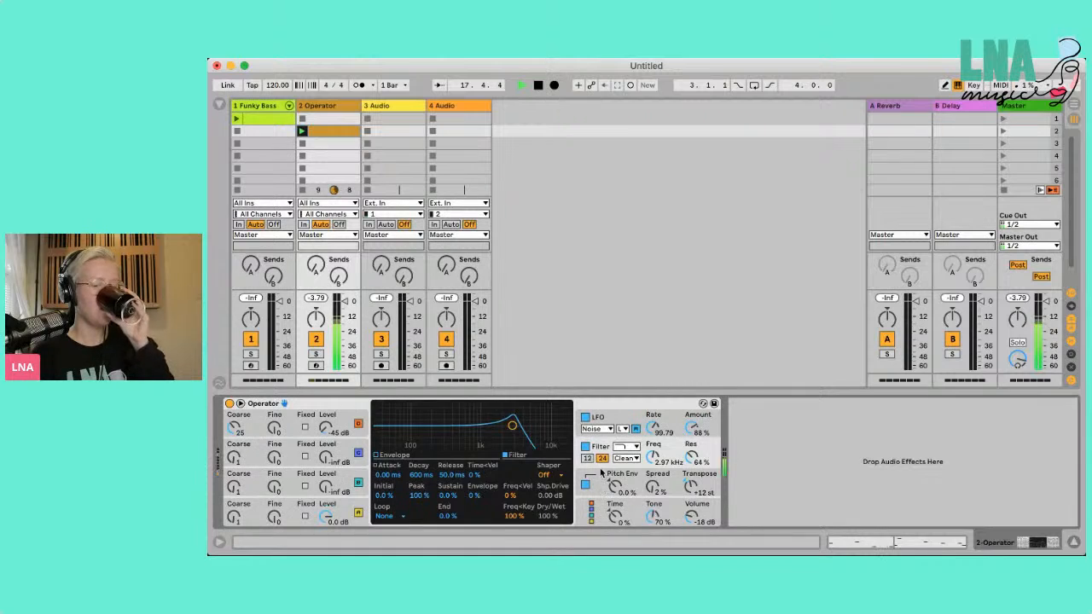
click(600, 473)
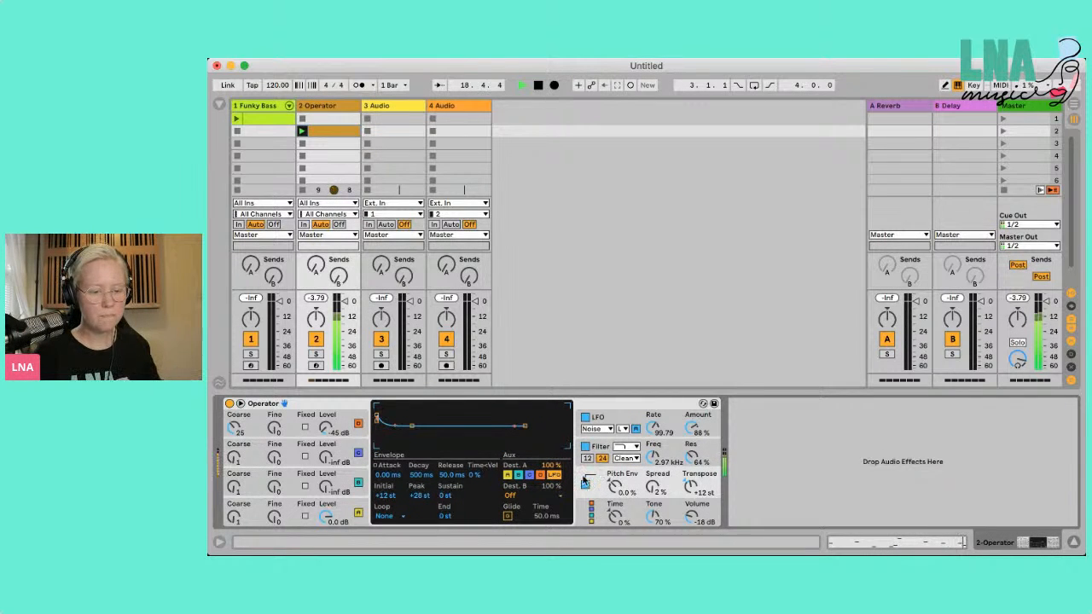
click(295, 451)
click(292, 425)
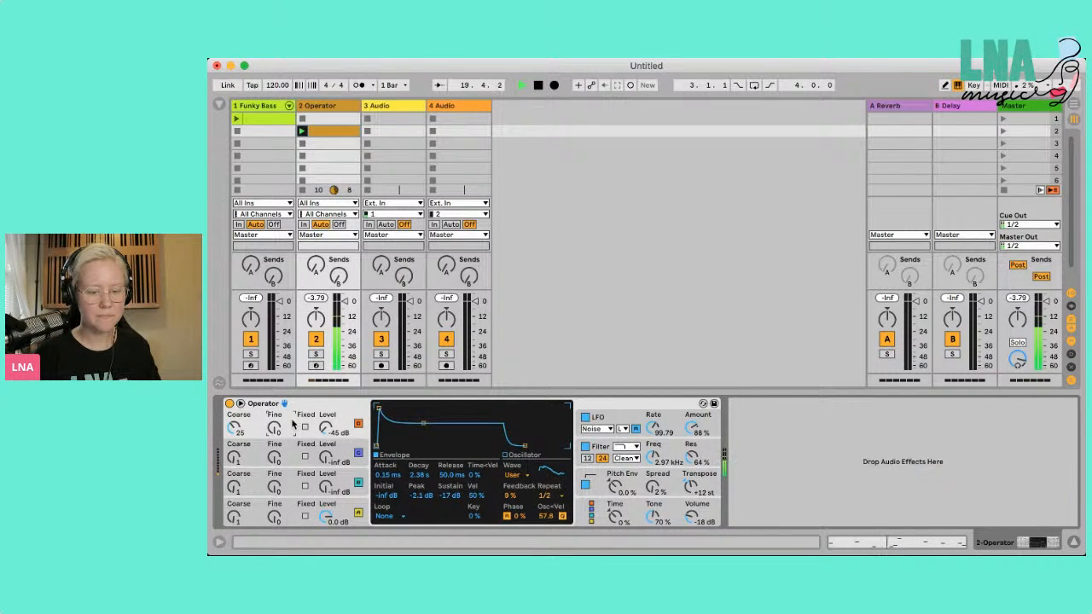
drag(379, 409, 384, 417)
click(305, 427)
drag(235, 437, 235, 432)
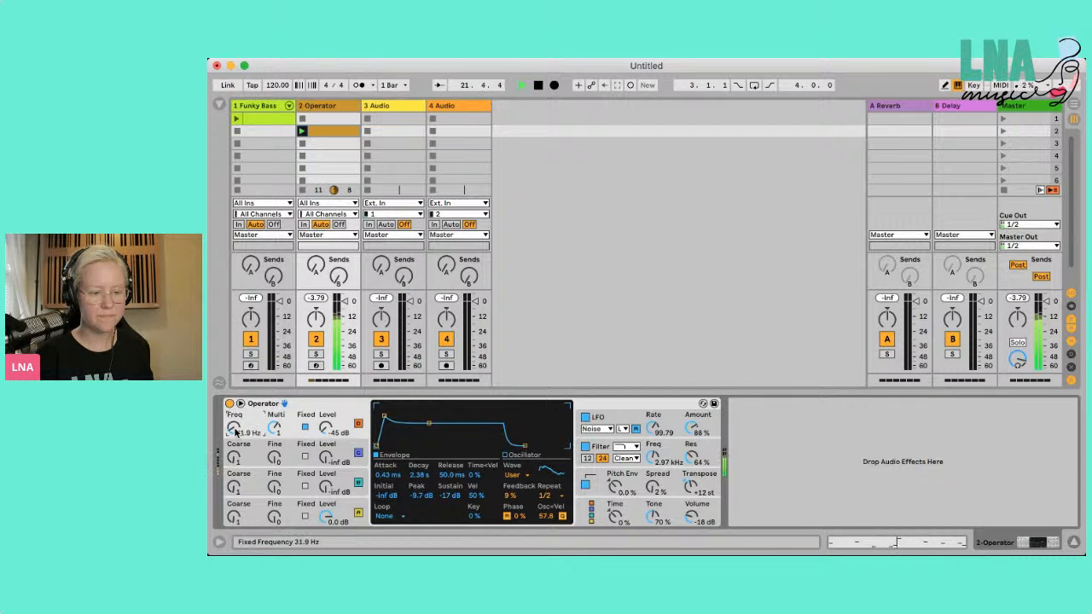
- Set oscillator C to a fixed 157 Hz with 0.01 multiplier, -5.1 dB level, 1.09 ms envelope attack and -0.7 dB peak
click(252, 450)
drag(376, 407, 389, 408)
click(305, 457)
drag(325, 461, 325, 461)
drag(235, 465, 234, 462)
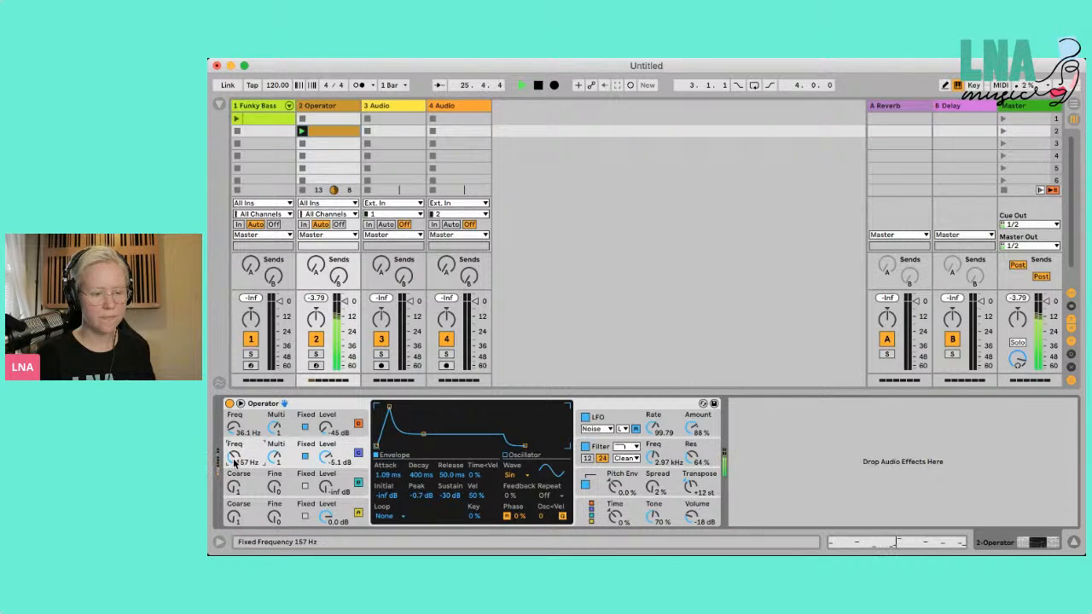
drag(277, 456, 278, 459)
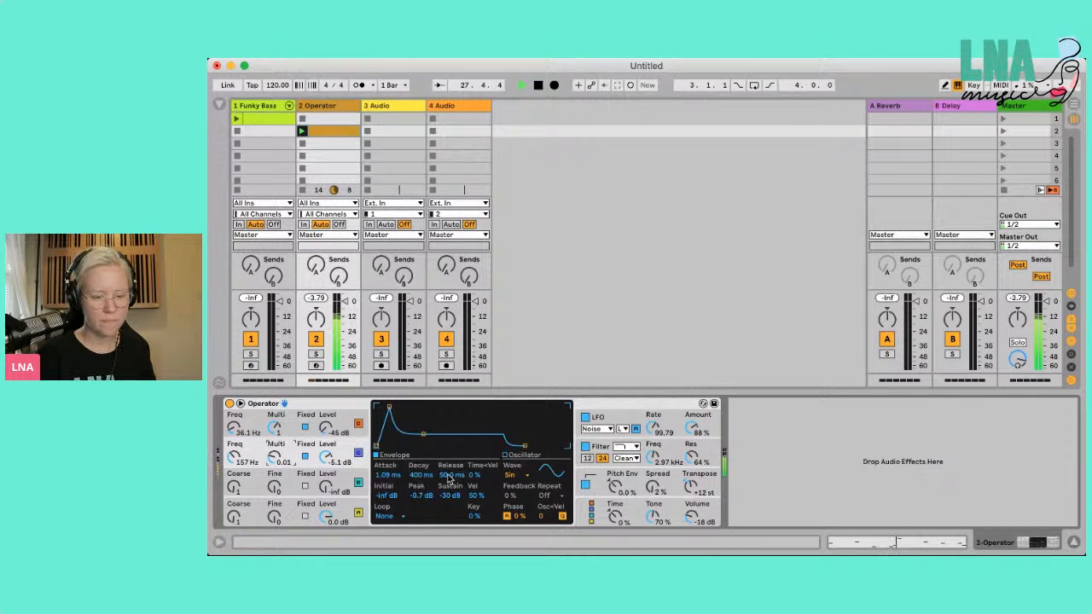
- Give oscillator C the Sq4 waveform with 22% feedback, 19% phase and an Osc<Vel value of 100
click(513, 457)
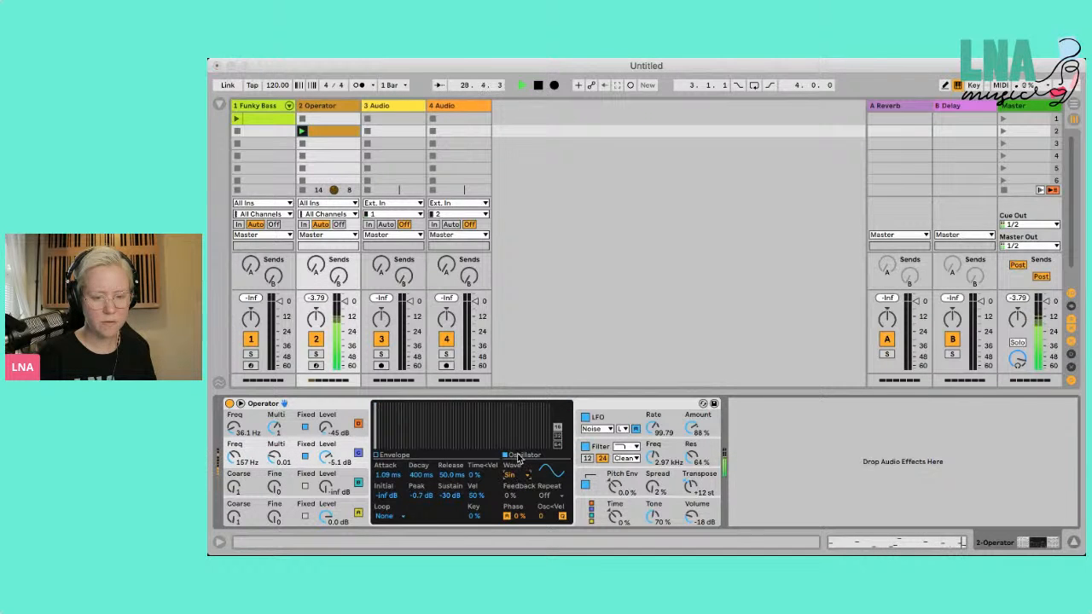
click(534, 355)
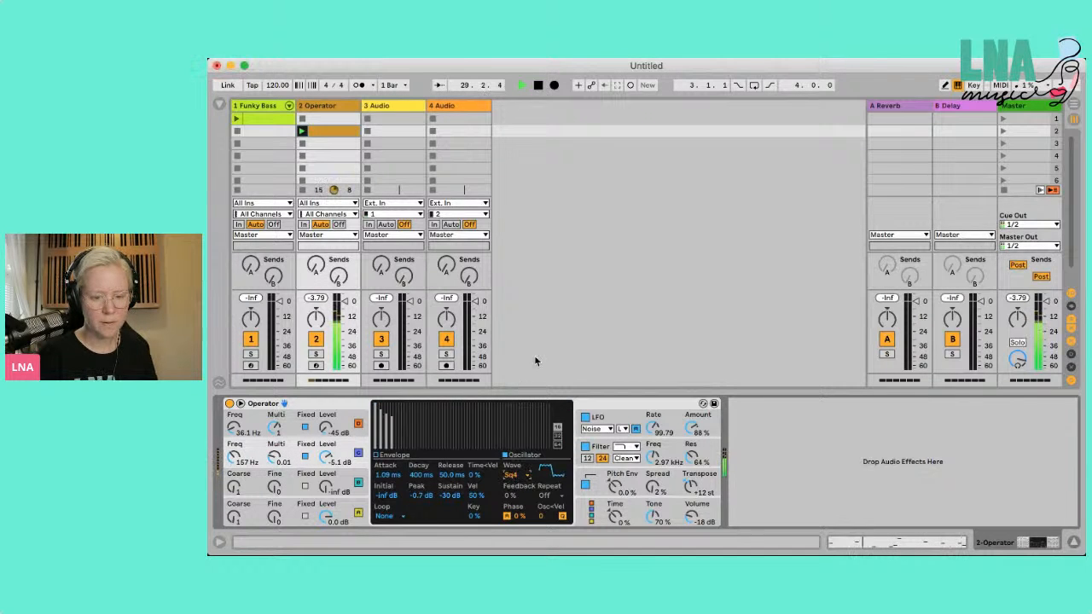
click(508, 517)
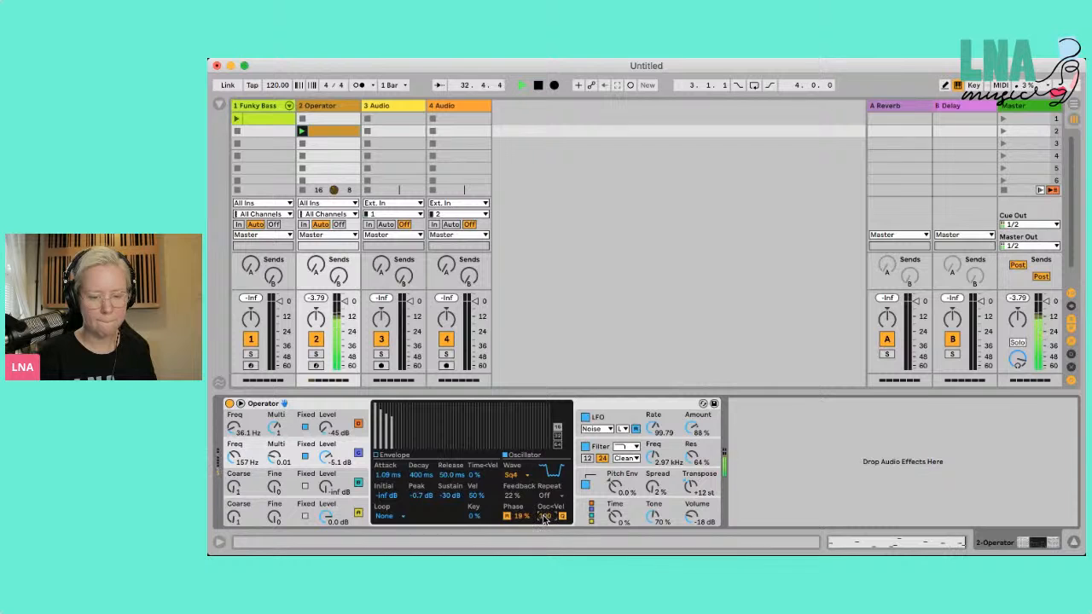
- Open the Operator track's clip in the note editor, stop playback and delete all of its notes
double_click(333, 131)
key(space)
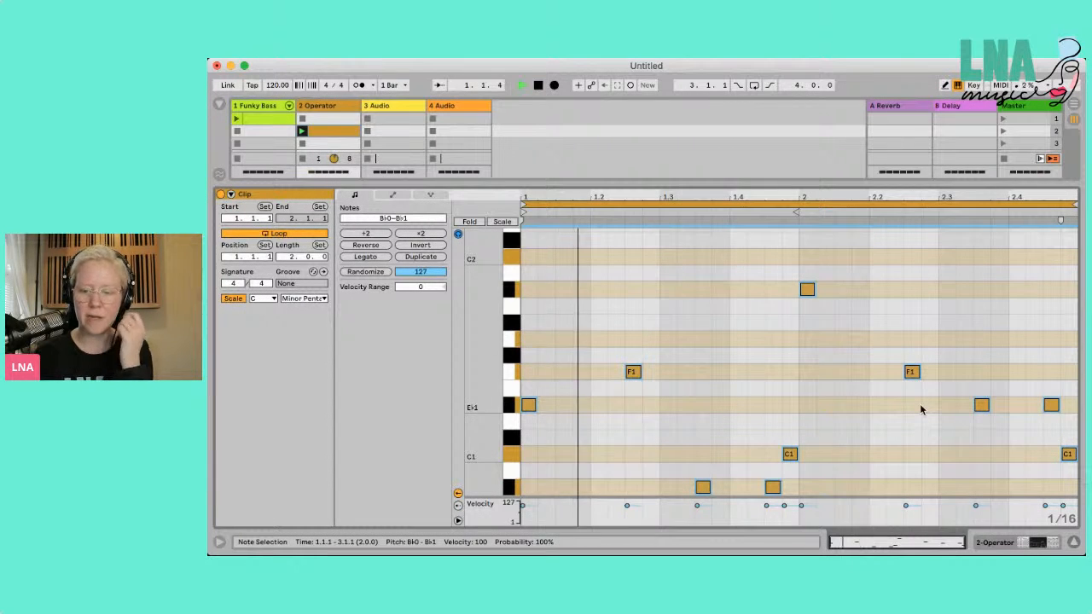
key(space)
click(981, 442)
key(super+a)
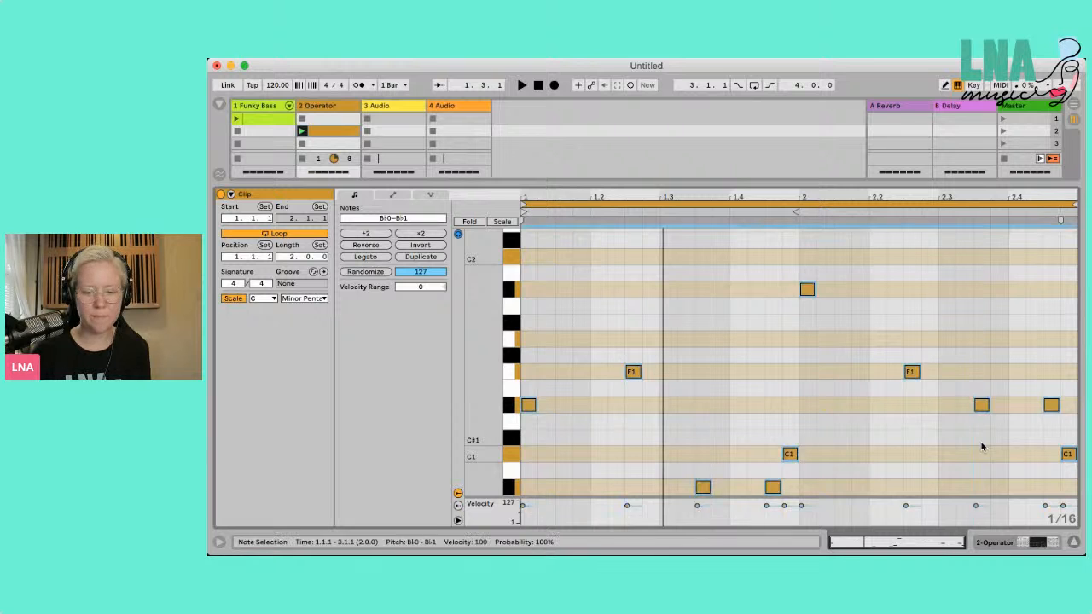
key(Delete)
- Draw sixteenth notes on C1 at 1.1.1 and 1.1.3 and on E♭1 at 1.3.1 in the emptied clip
scroll(592, 455, down, 3)
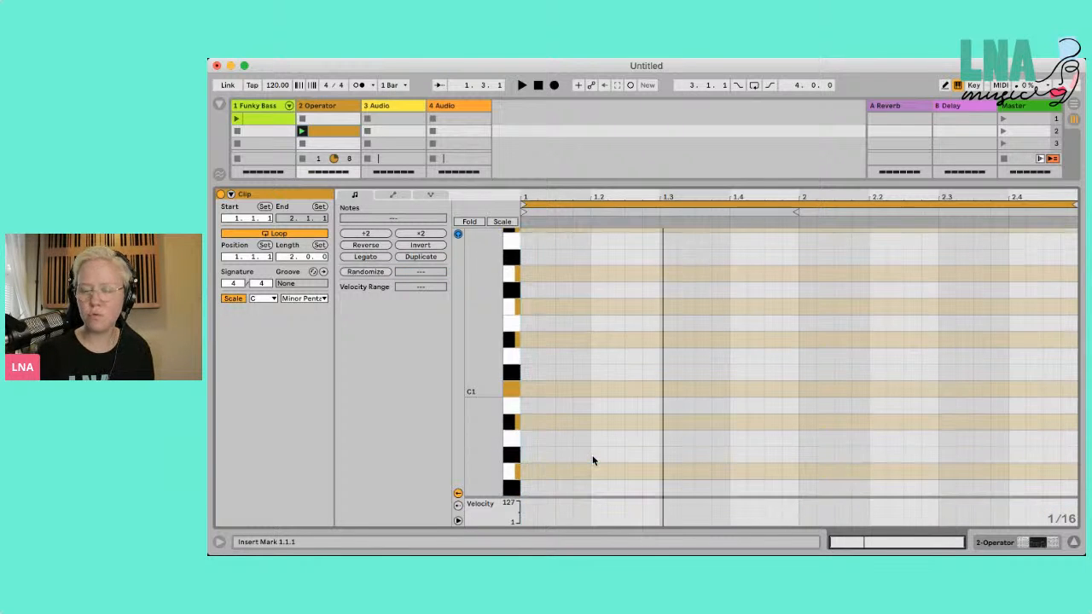
key(space)
key(b)
click(527, 389)
click(563, 389)
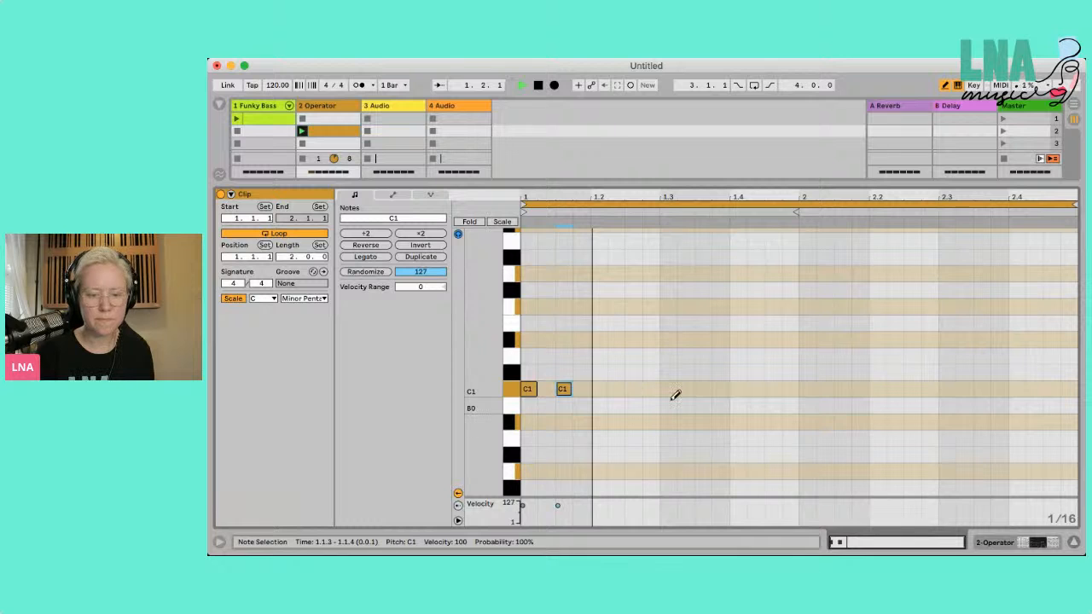
click(668, 340)
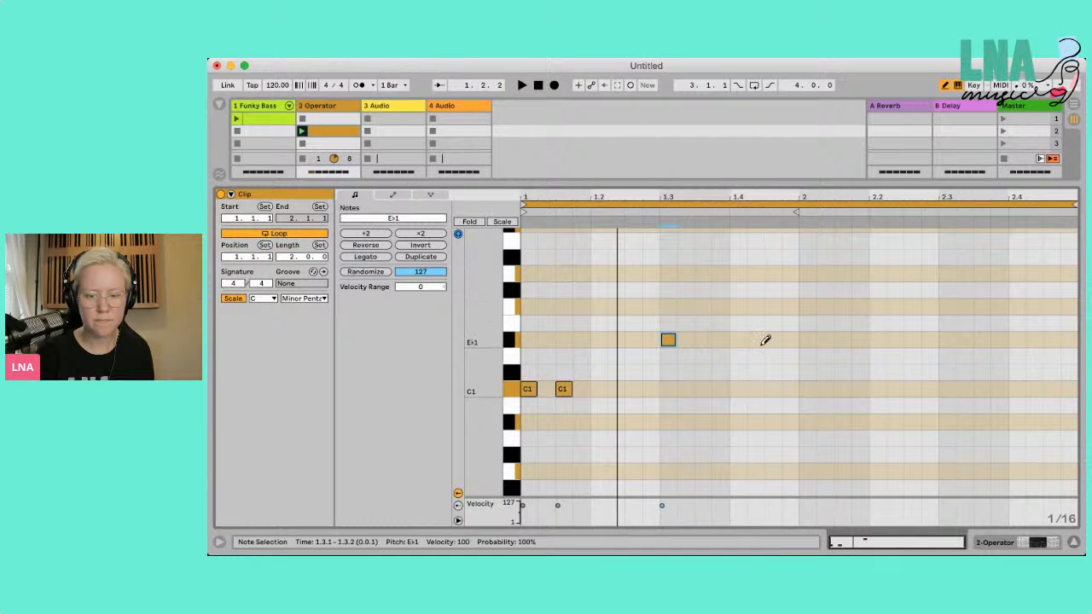
- Add sixteenth notes on G0 at 1.4.1, F0 at 1.4.3 and E♭0 at 1.4.4, and play the clip
click(737, 472)
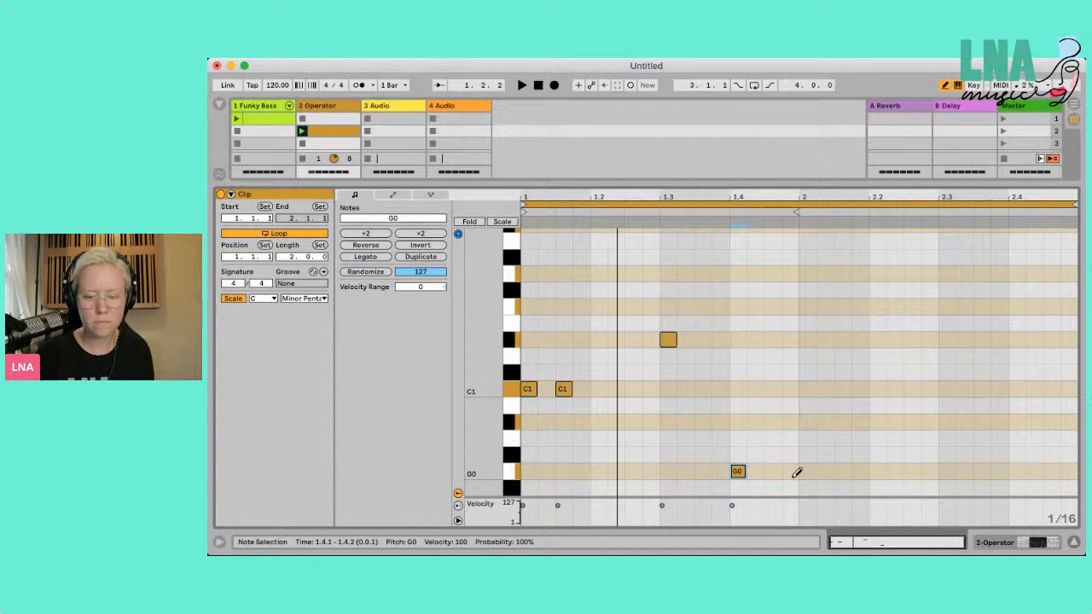
scroll(805, 458, down, 3)
click(776, 446)
click(790, 476)
key(space)
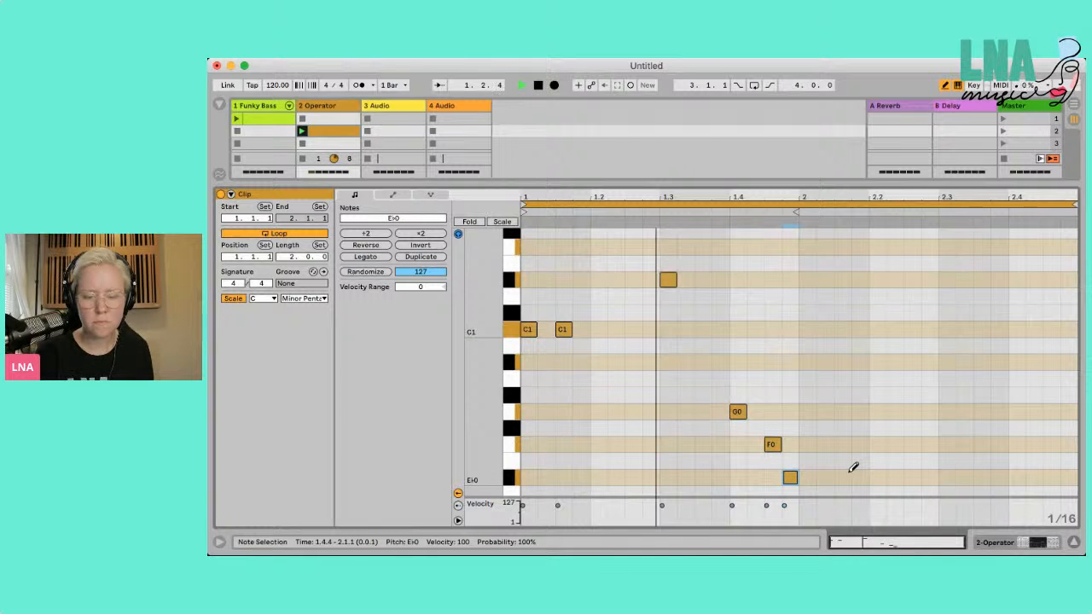
- Remove and redraw the E♭1 note at 1.3.1, and replace the E♭0 note at 1.4.4 with B♭0
click(668, 279)
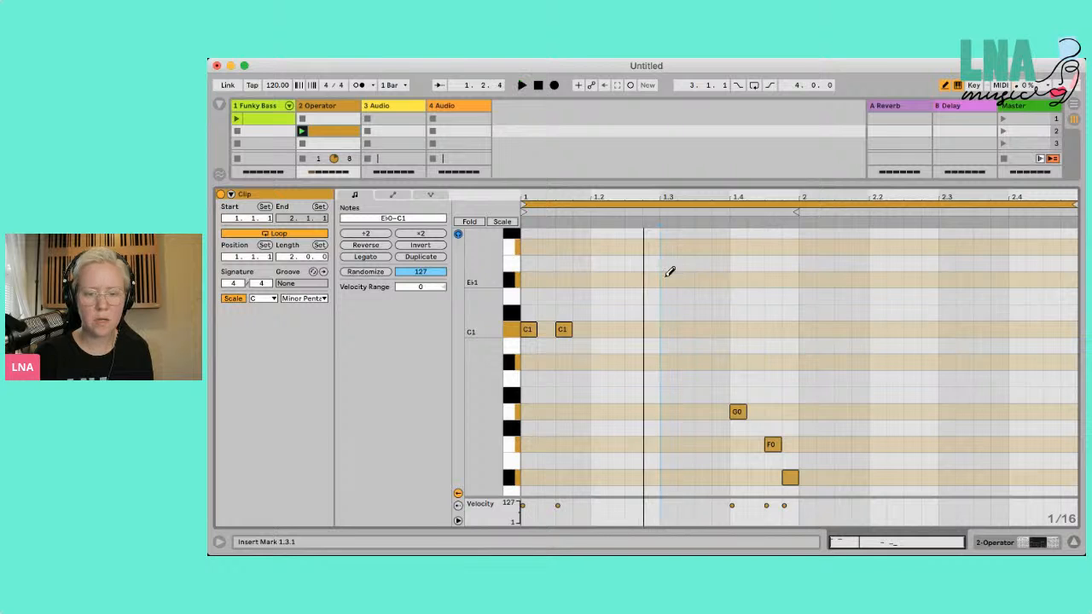
click(668, 279)
click(791, 474)
click(791, 362)
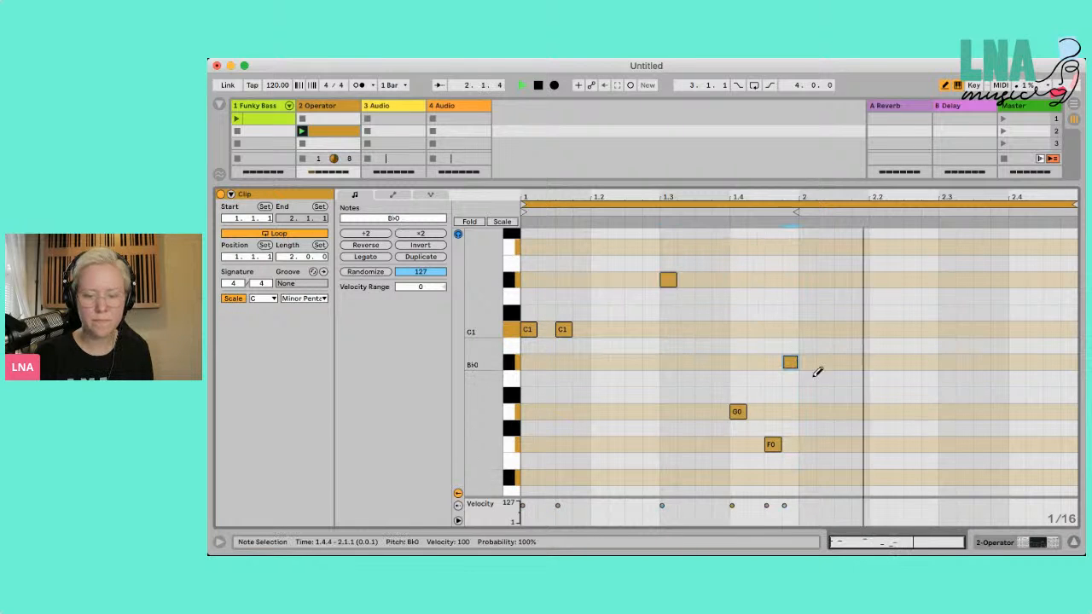
- Draw sixteenth notes in the second bar: C1 at 2.1.1 and 2.1.3, E♭1 at 2.3.1 and F1 at 2.4.1
click(807, 280)
click(808, 280)
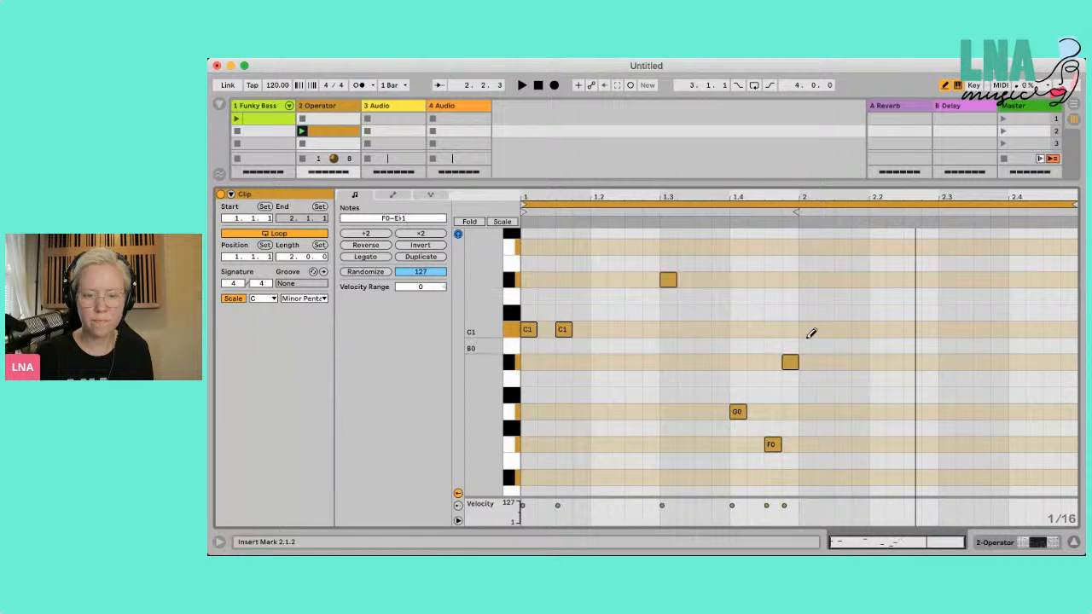
click(808, 330)
click(843, 330)
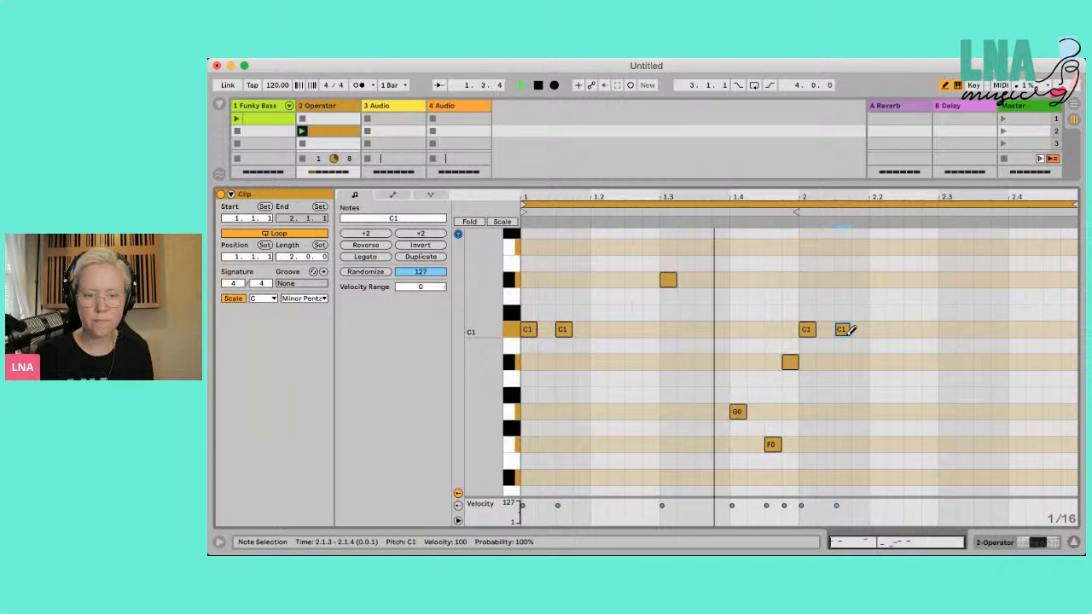
click(946, 280)
click(1015, 246)
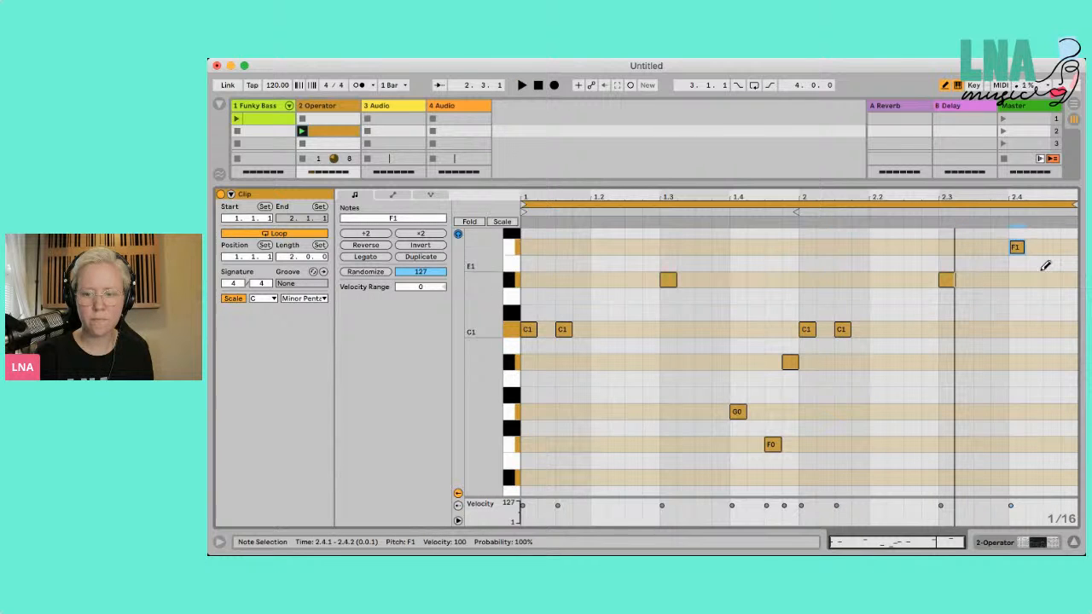
- Finish the second bar with sixteenth notes on G0 at 2.4.3 and B♭0 at 2.4.4, leaving no F0 there
click(1050, 412)
click(1070, 444)
click(1070, 443)
click(1070, 362)
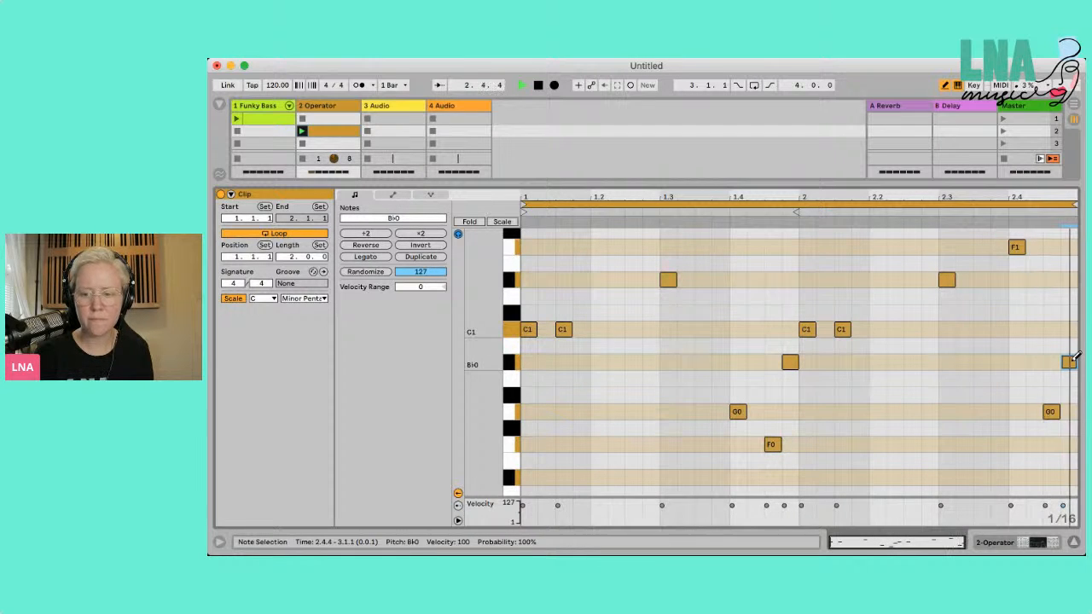
- Show the Operator track's devices and switch the selected oscillator's waveform to 32 editable partials
double_click(338, 105)
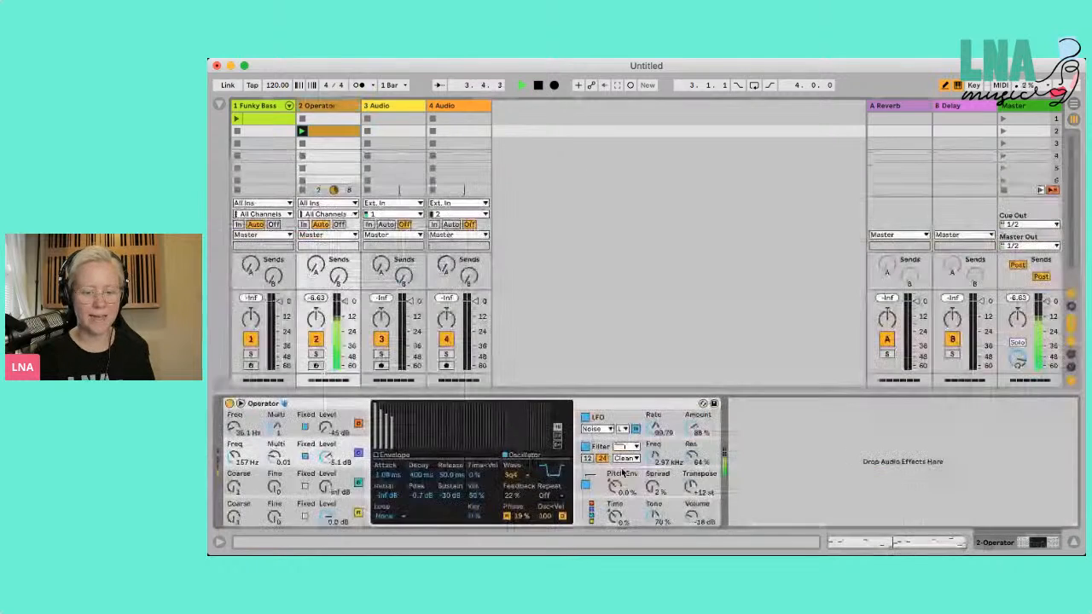
click(558, 437)
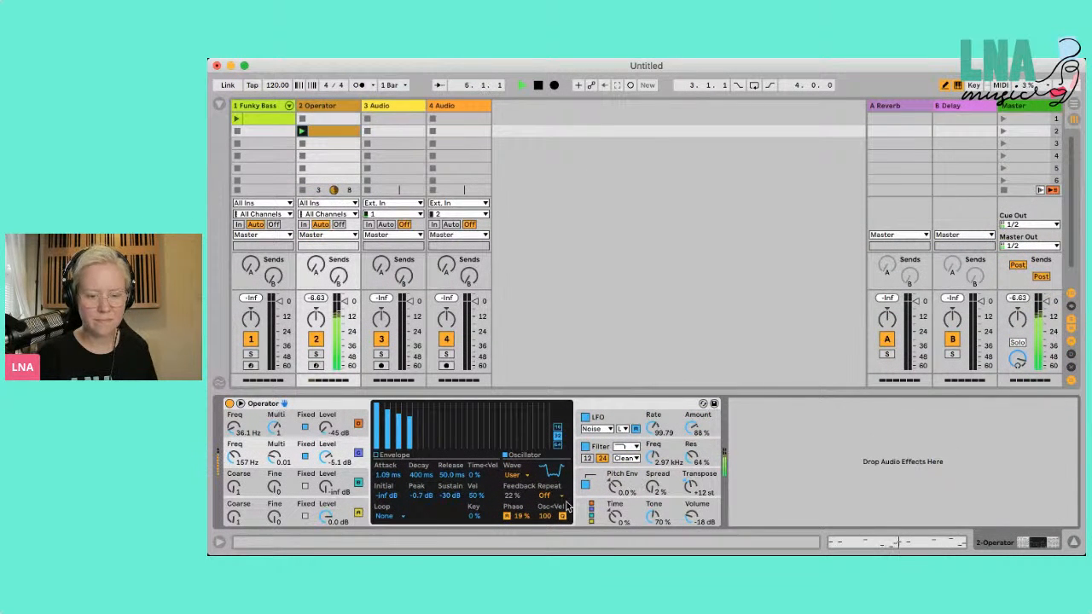
- Try the Tri, Sq and SwUp waveforms for Operator's LFO, with its rate at 48.38
click(605, 431)
click(605, 461)
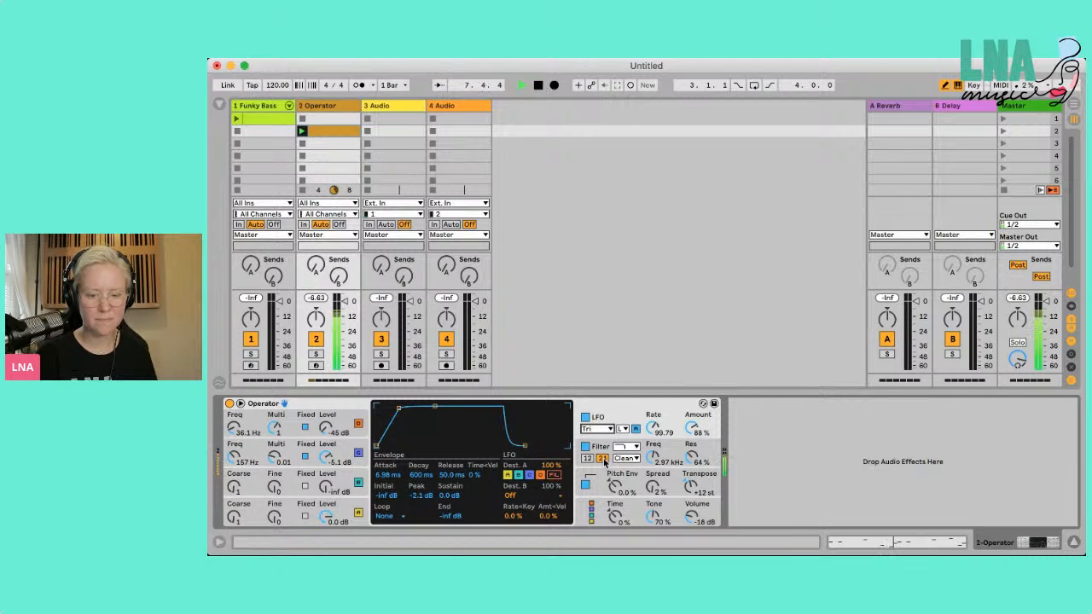
click(607, 431)
click(608, 453)
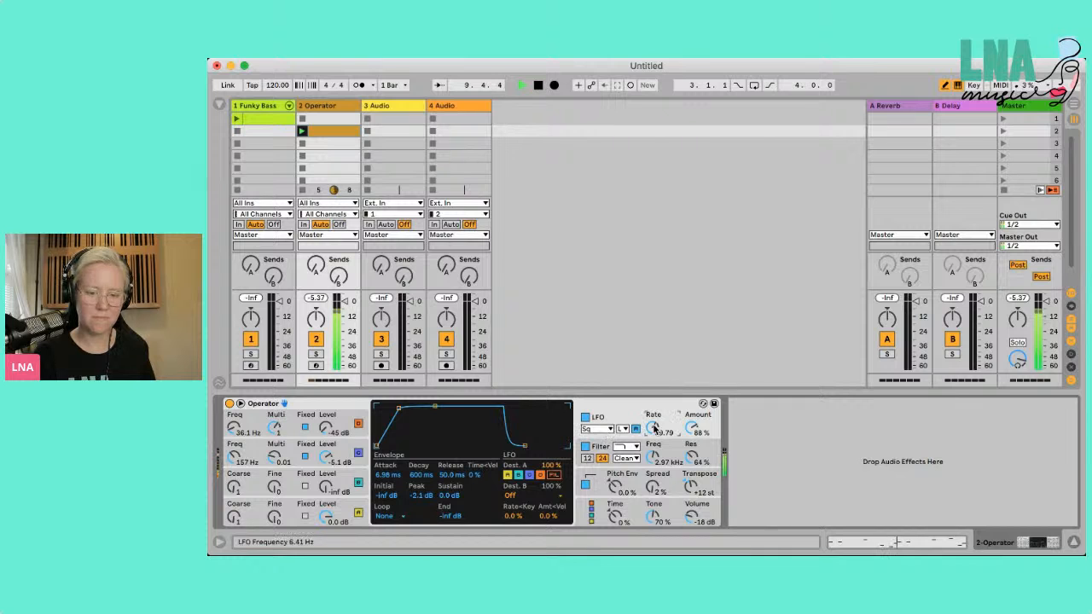
drag(655, 429, 654, 424)
click(606, 429)
click(602, 472)
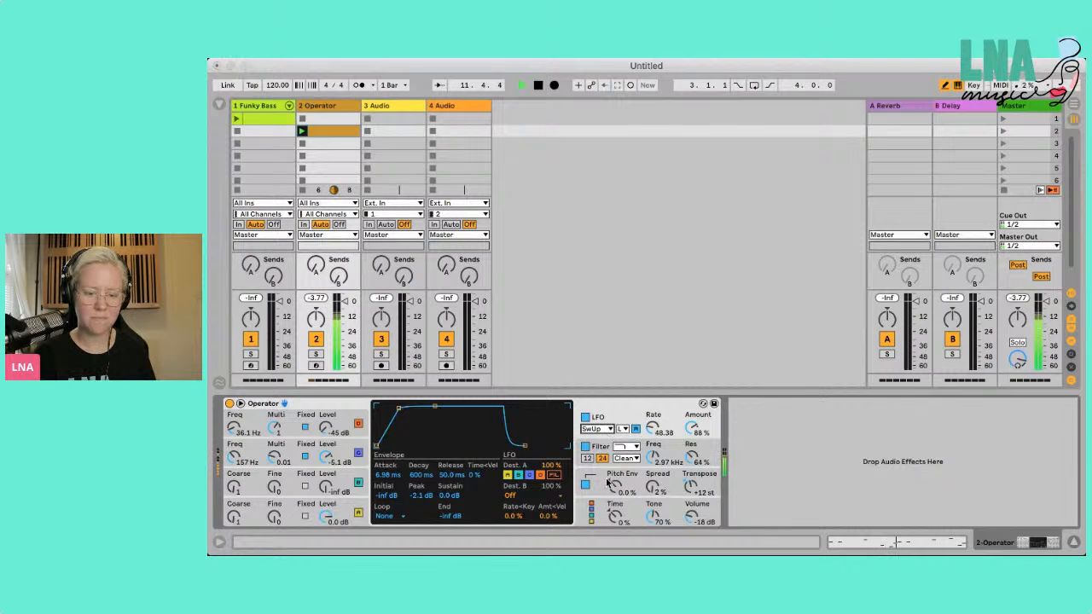
- Set the LFO to Noise with a rate of 39.31 and amount of 48%, and its envelope attack to 2.11 ms
click(604, 506)
drag(653, 428, 653, 433)
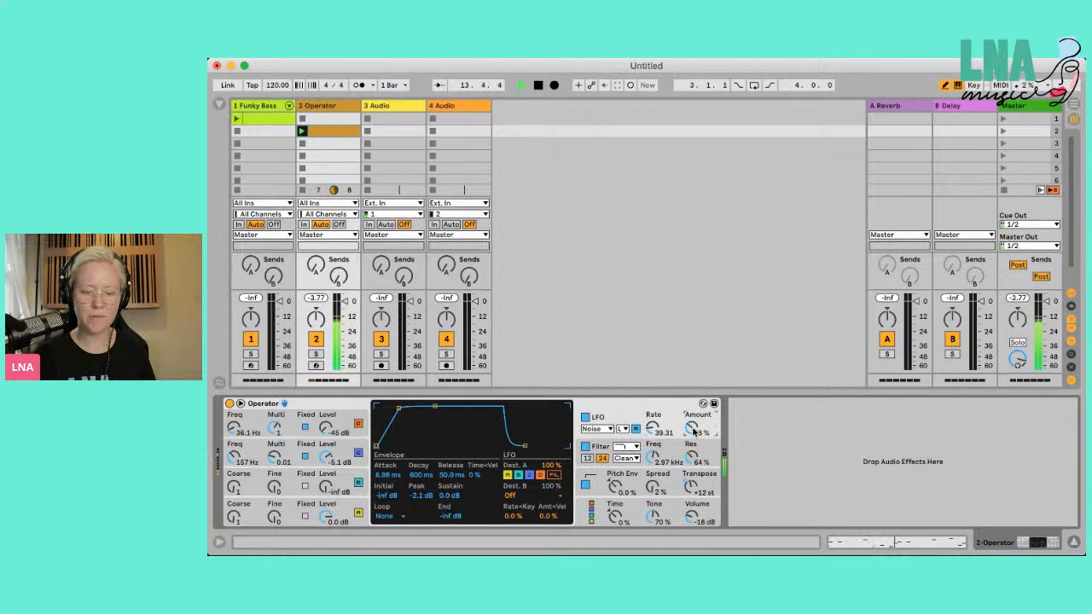
drag(399, 409, 393, 409)
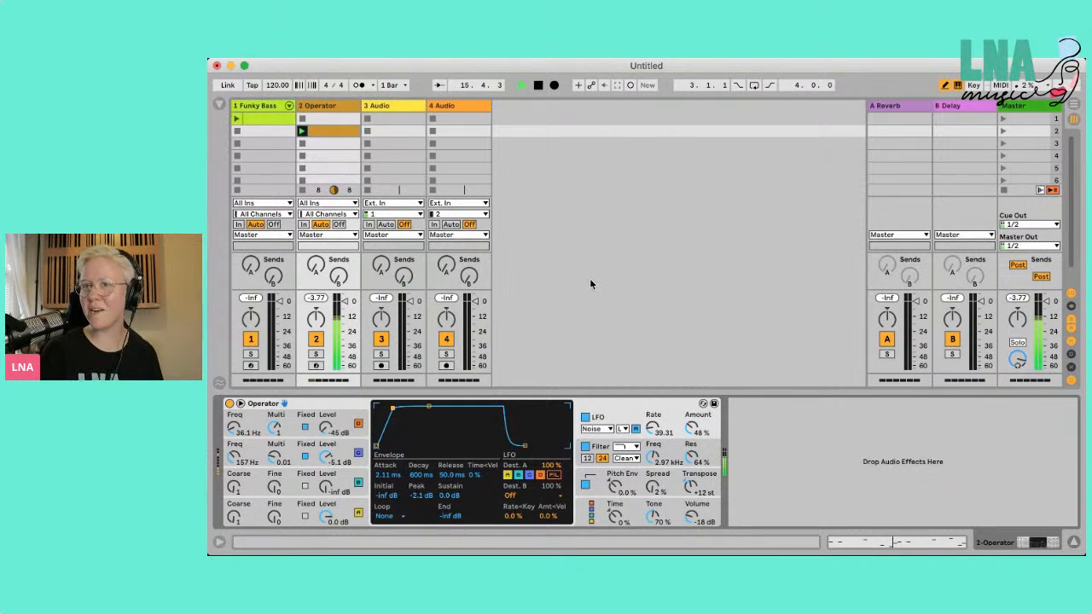
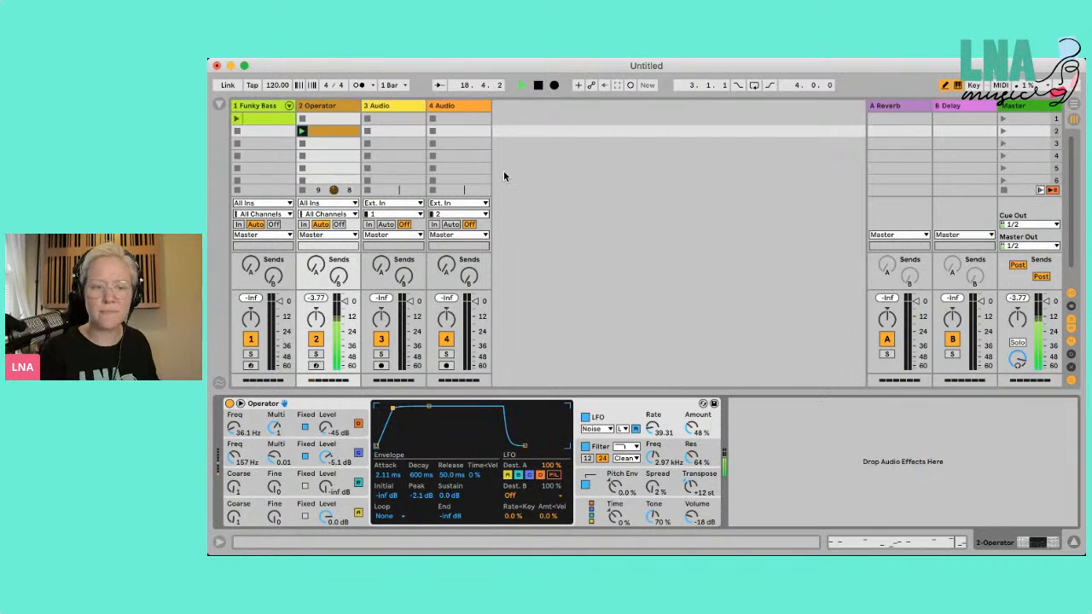
- Stop playback and add a Saturator from the Drive & Color audio effects after Operator
click(218, 103)
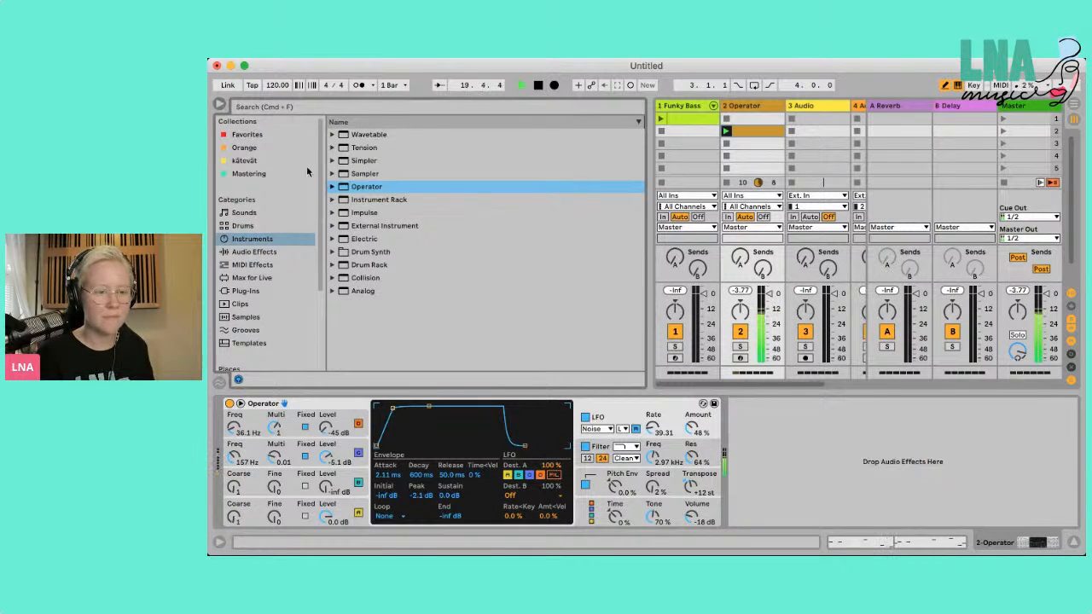
click(254, 253)
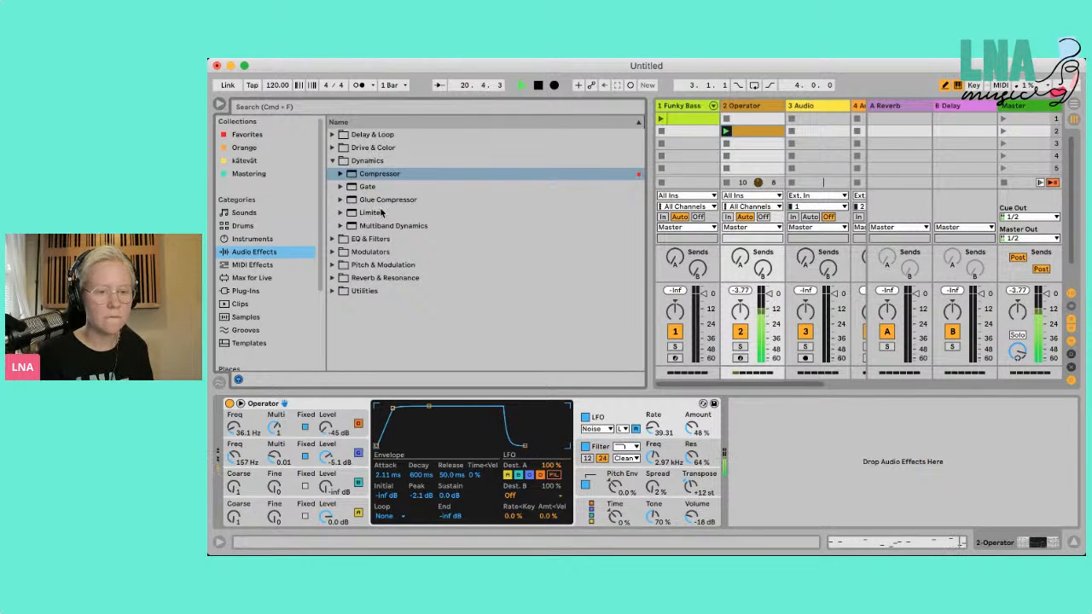
click(333, 161)
click(333, 149)
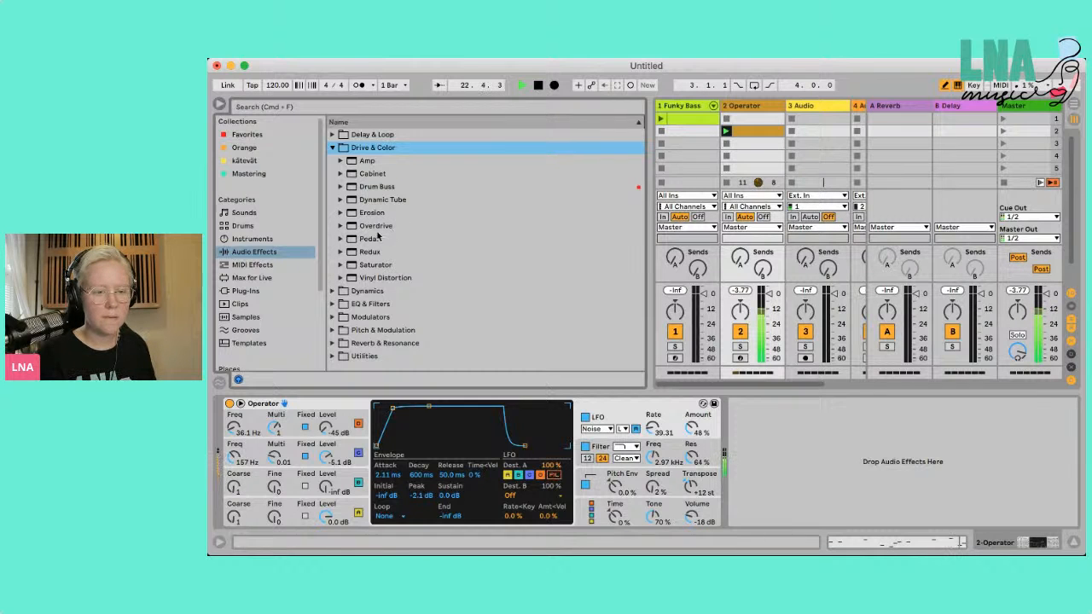
key(space)
click(367, 265)
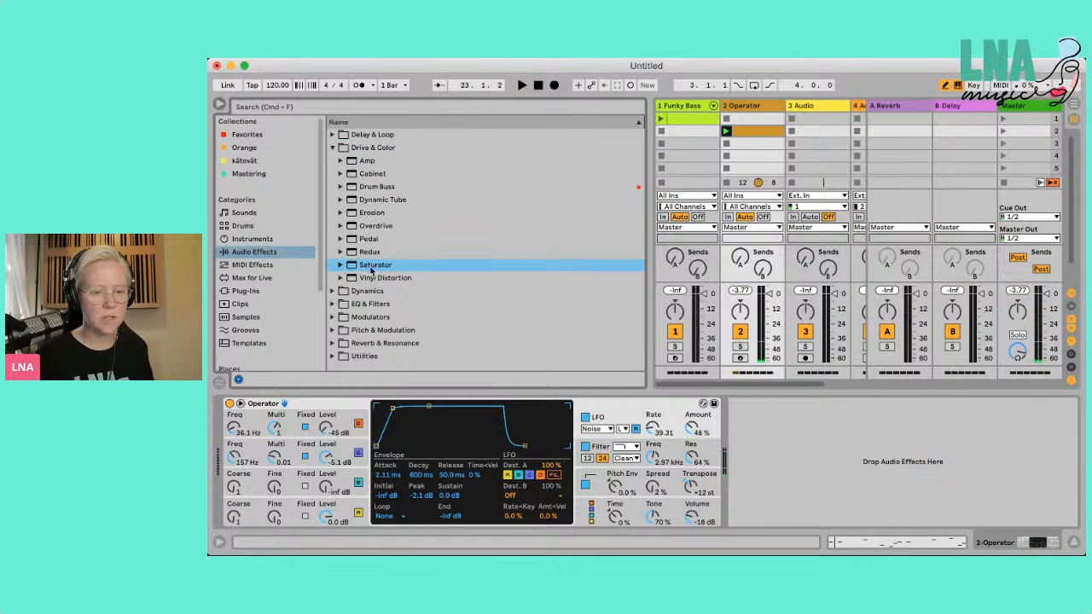
double_click(371, 269)
click(746, 404)
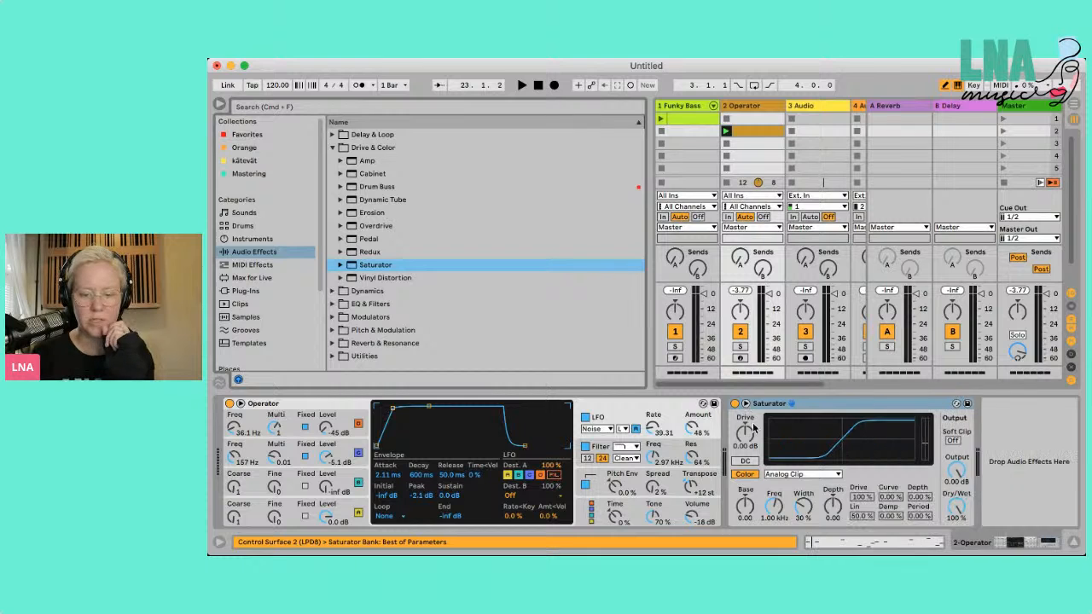
- Set the Saturator's drive to 25.1 dB, output to -23.1 dB and base to -12.6, and hide the browser
drag(746, 431, 751, 434)
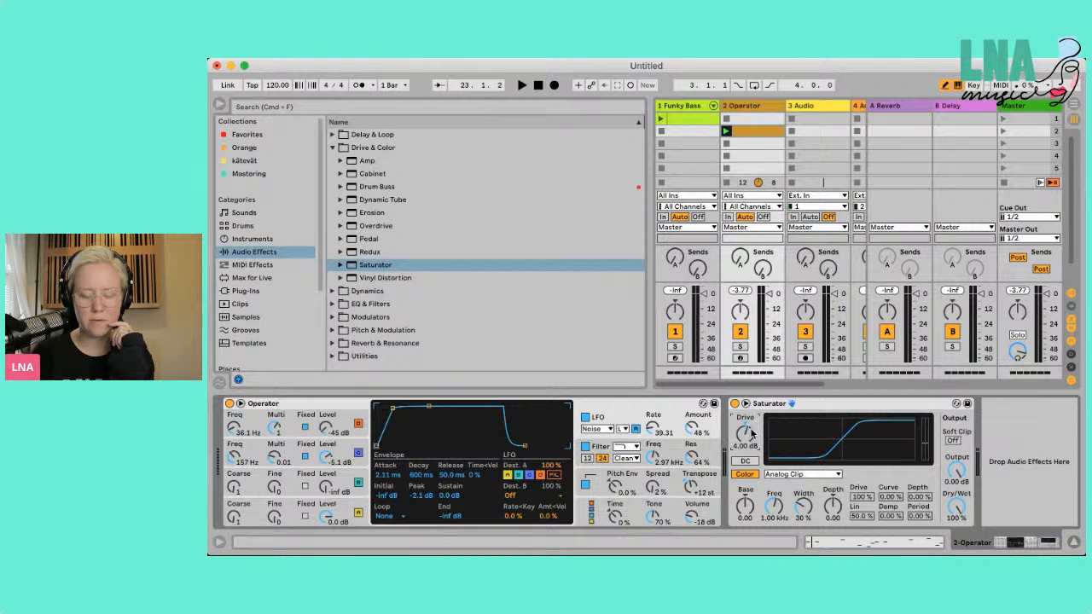
drag(958, 467, 958, 476)
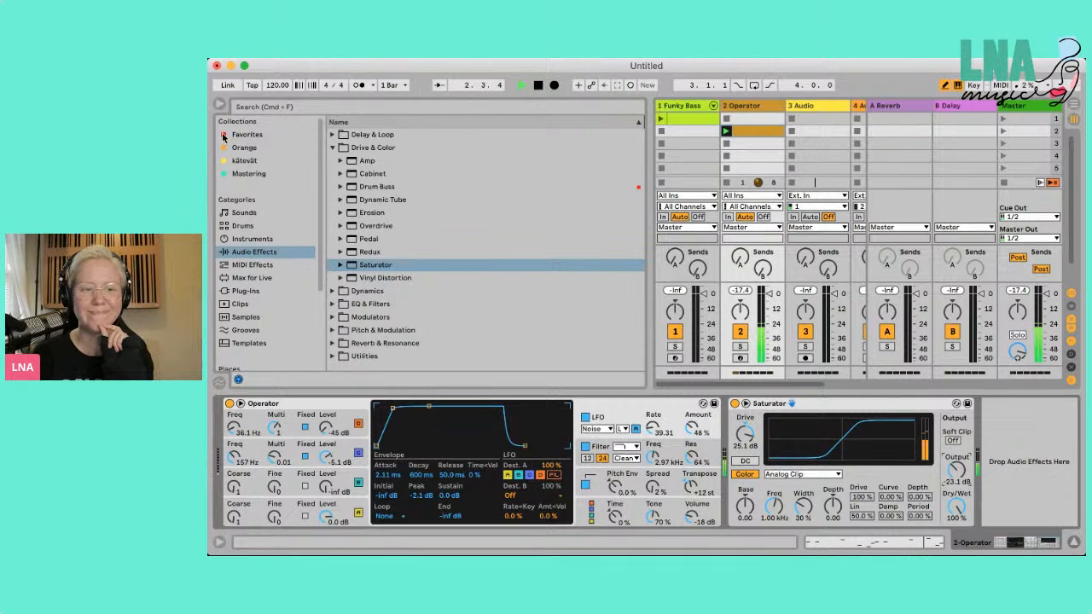
click(219, 104)
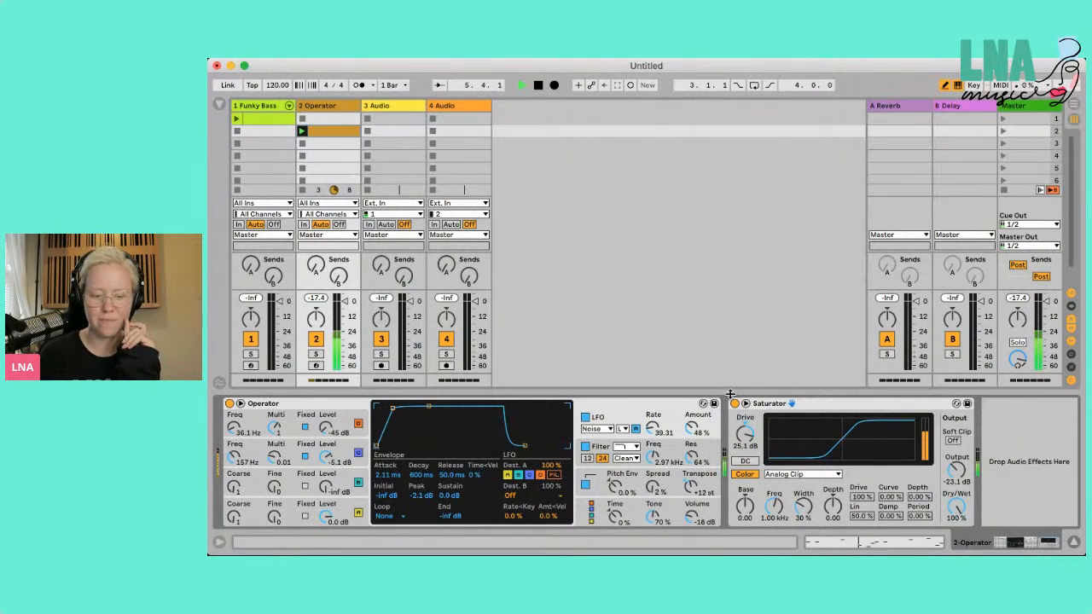
drag(746, 504, 742, 506)
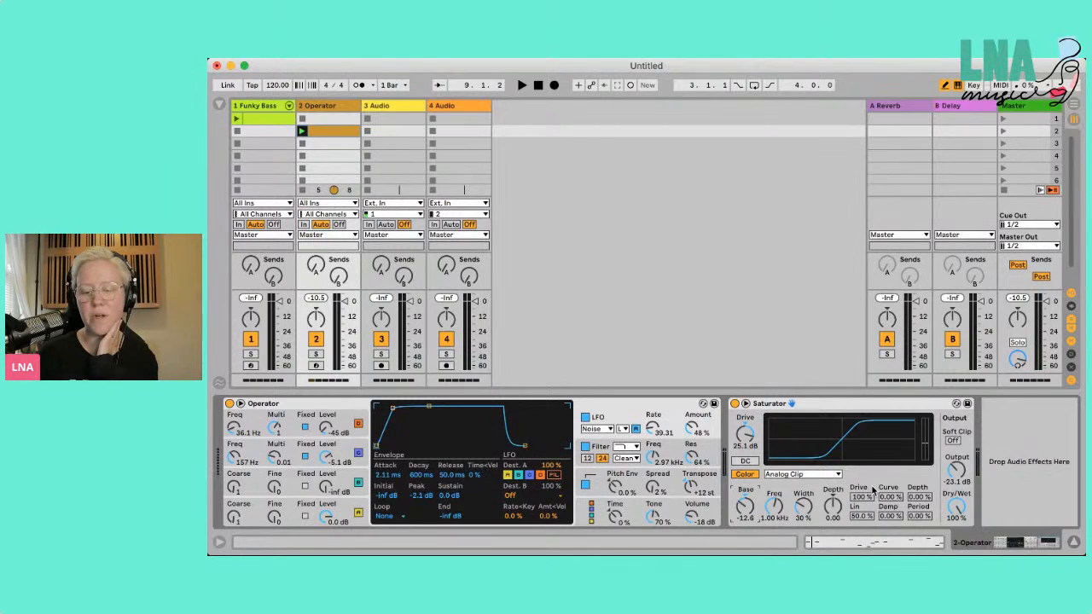
- Switch the Saturator to Waveshaper during playback, set curve to 25.8%, depth to 60.9% and damp to 32.0%, and raise the period
key(space)
click(834, 476)
click(813, 543)
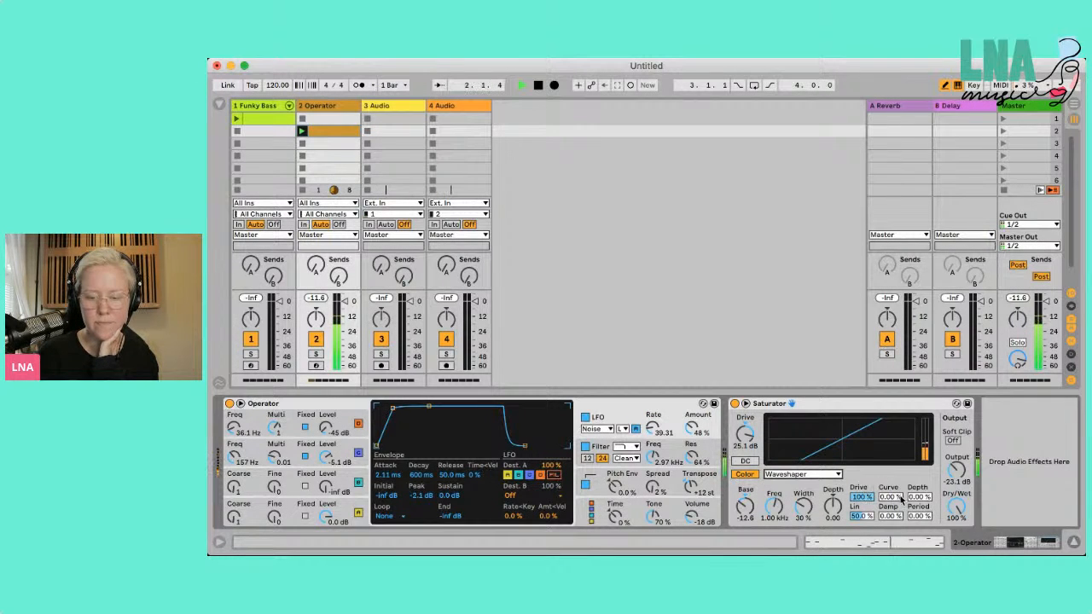
drag(920, 499, 893, 504)
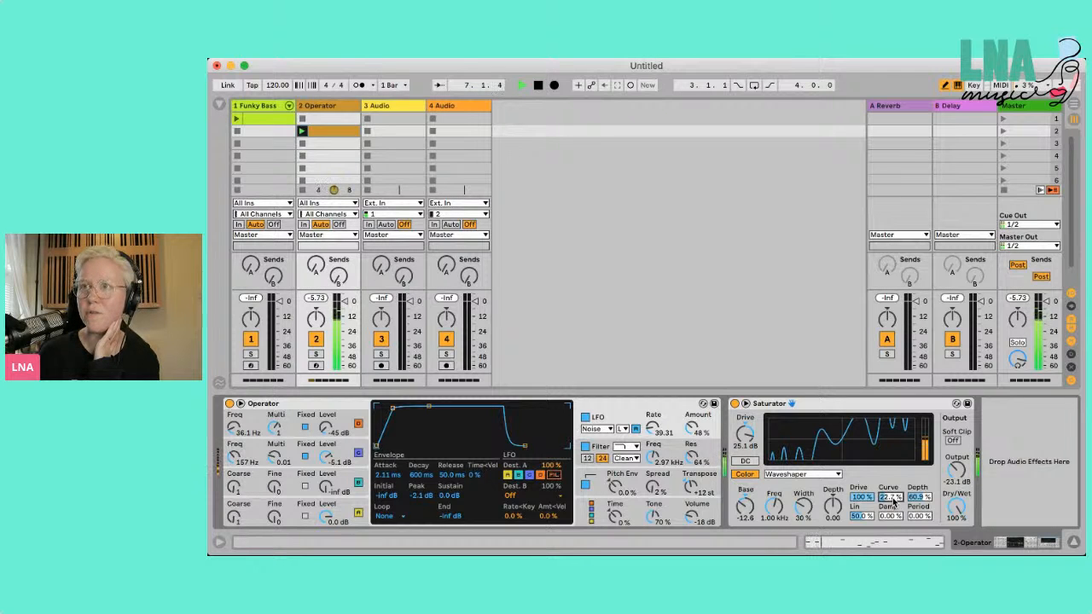
drag(892, 500, 893, 518)
click(892, 517)
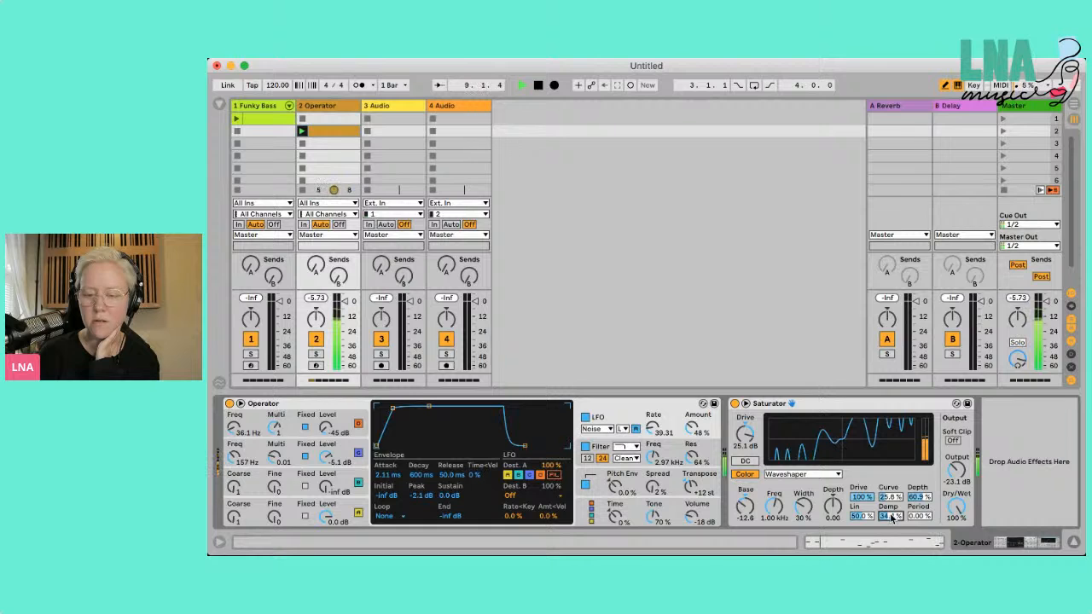
click(927, 517)
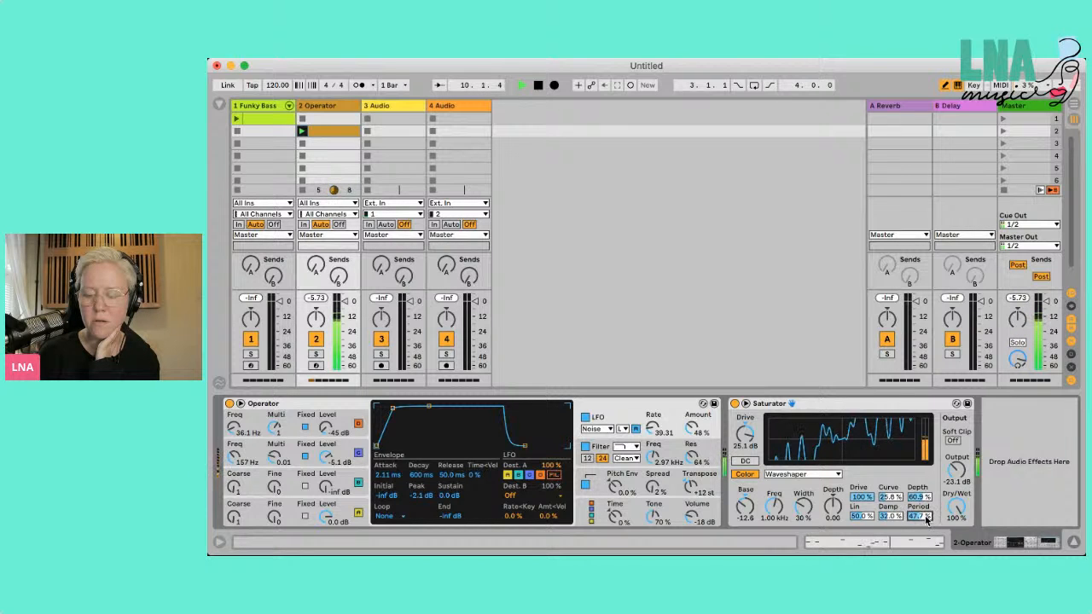
- Set the Waveshaper's drive to 60.2%, curve 51.6%, depth 28.1%, lin 76.6%, damp 11.7% and period 0%, and the output to -24.6 dB
click(893, 517)
drag(893, 517, 869, 499)
click(959, 474)
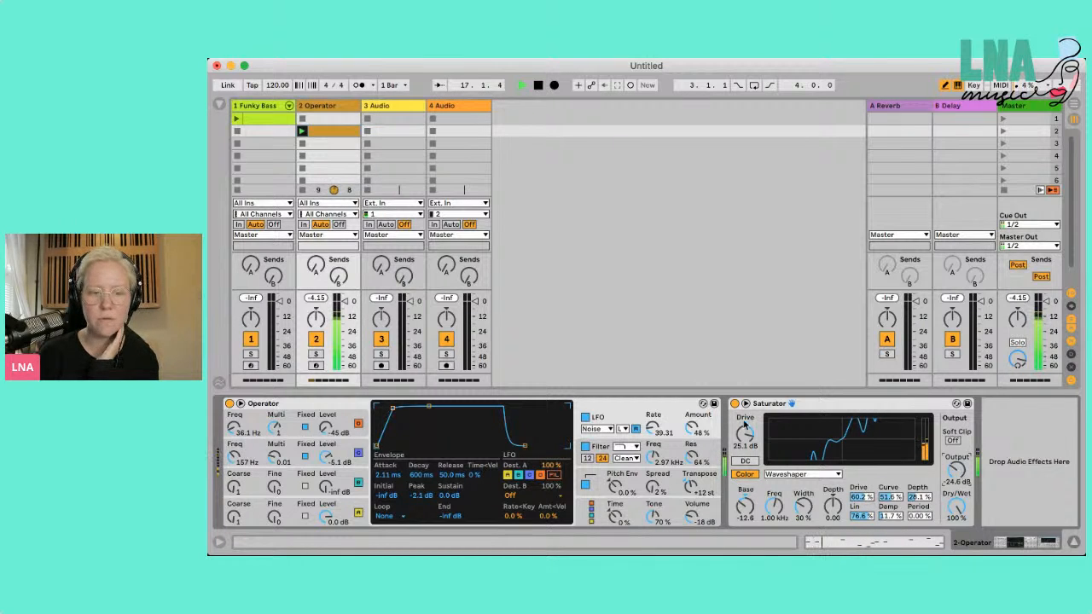
key(space)
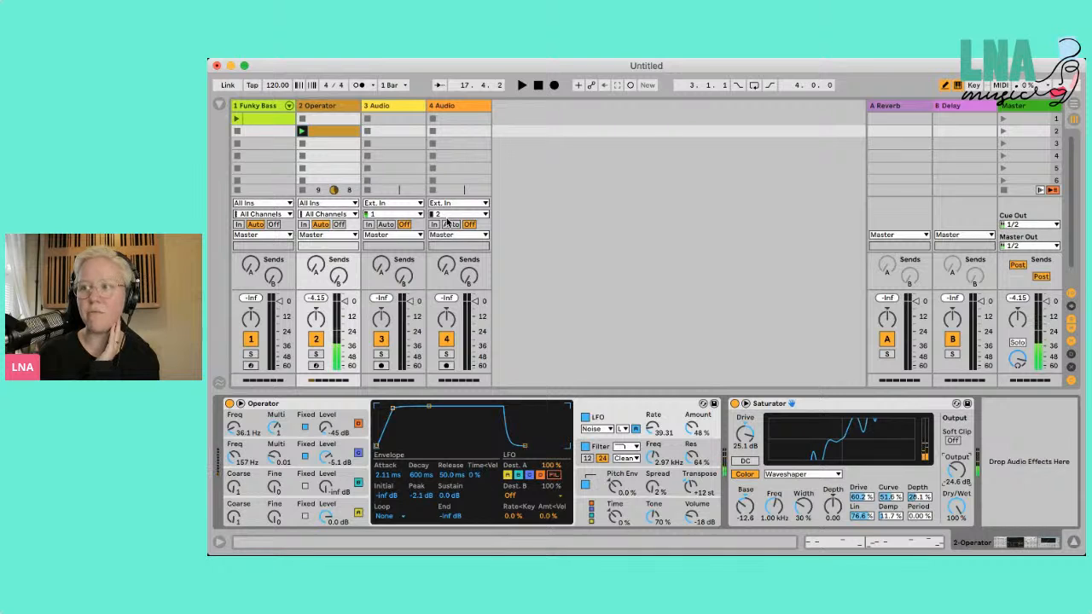
key(space)
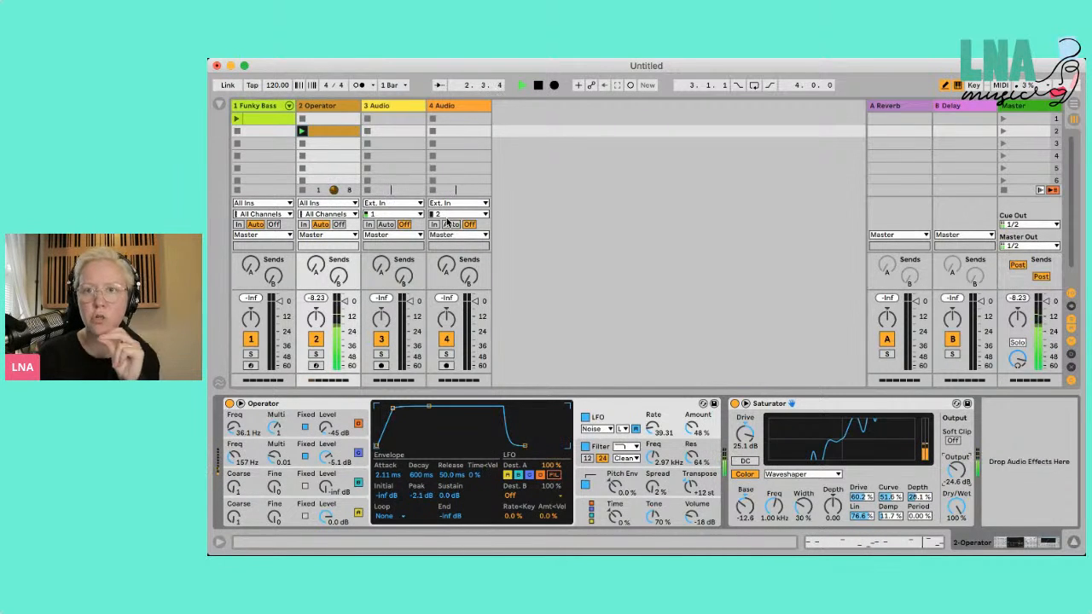
key(space)
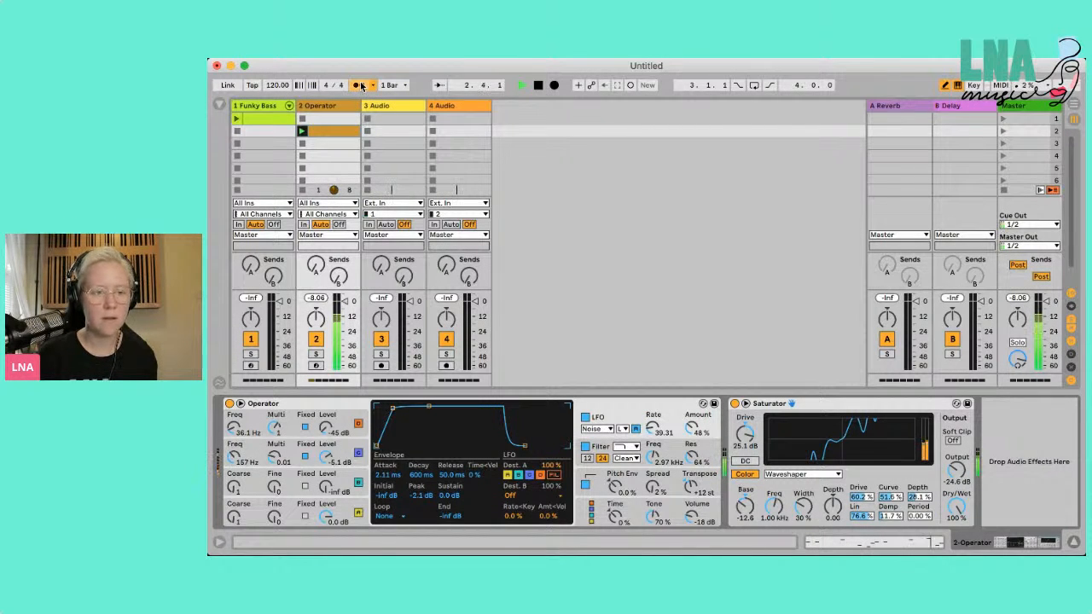
- Search the samples for "beat", load CI_125_Dub Beat2.aif into the third slot of the 3 Audio track and launch it
click(221, 104)
key(space)
click(249, 317)
click(293, 107)
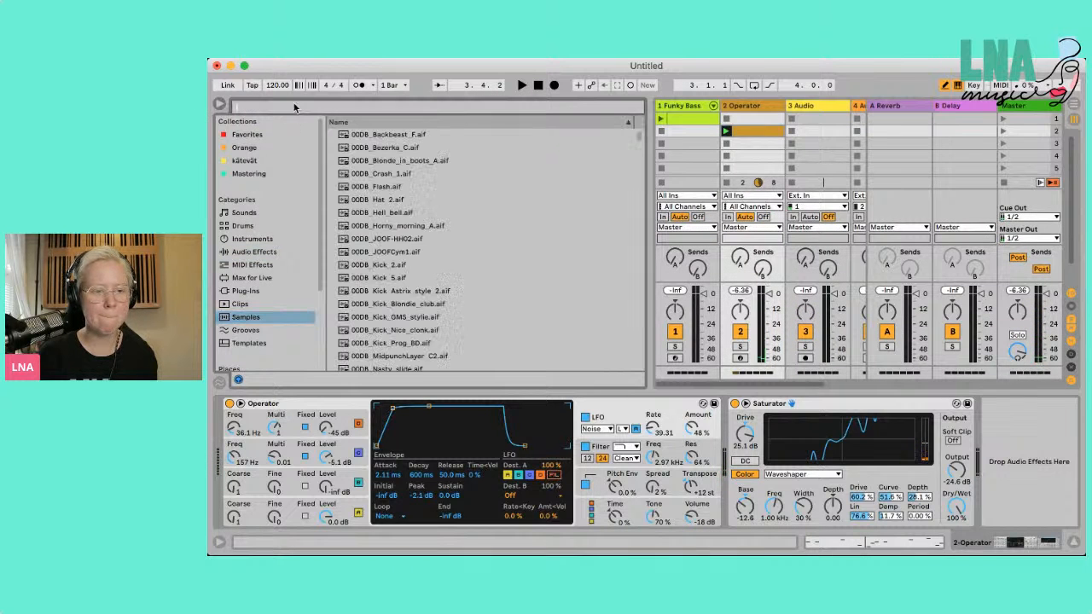
text(beat)
click(389, 345)
drag(389, 343, 791, 145)
click(791, 143)
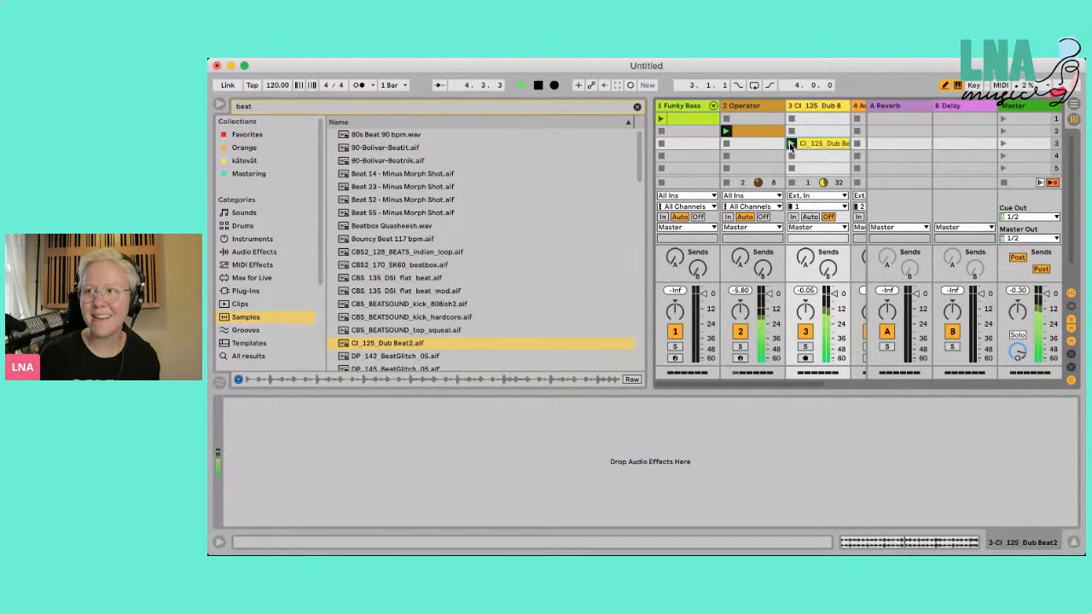
- Clear the sample search and play the Funky Bass clip instead of the Operator clip over the dub beat
click(637, 109)
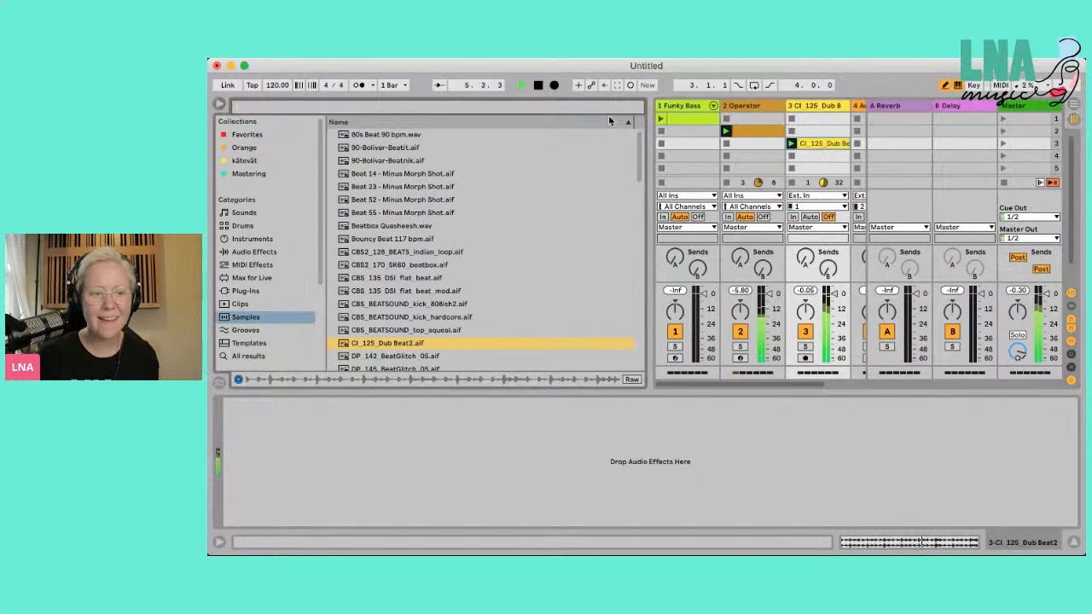
click(219, 105)
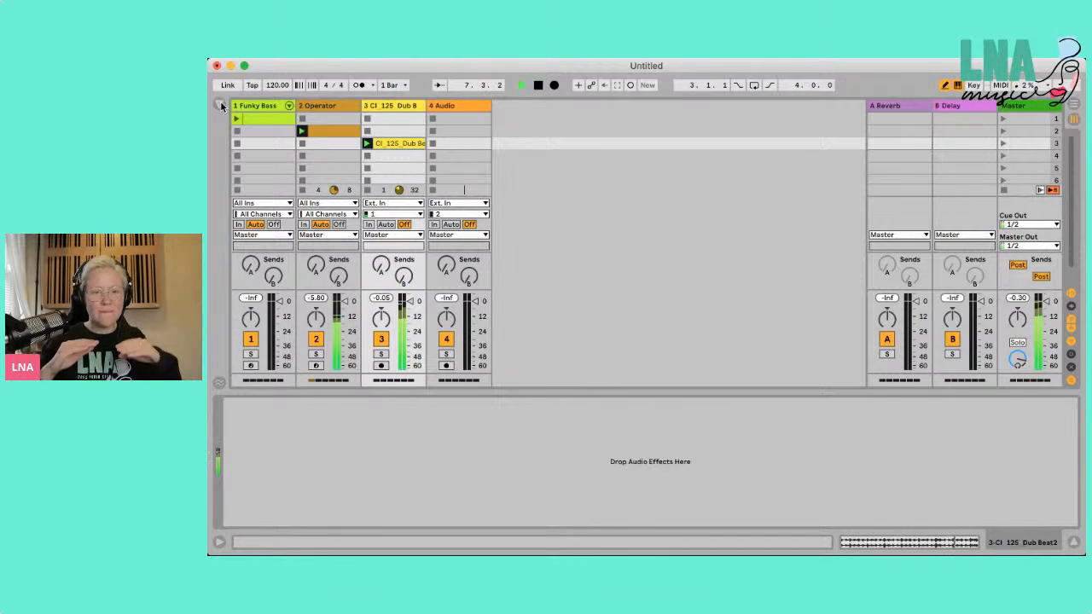
click(303, 189)
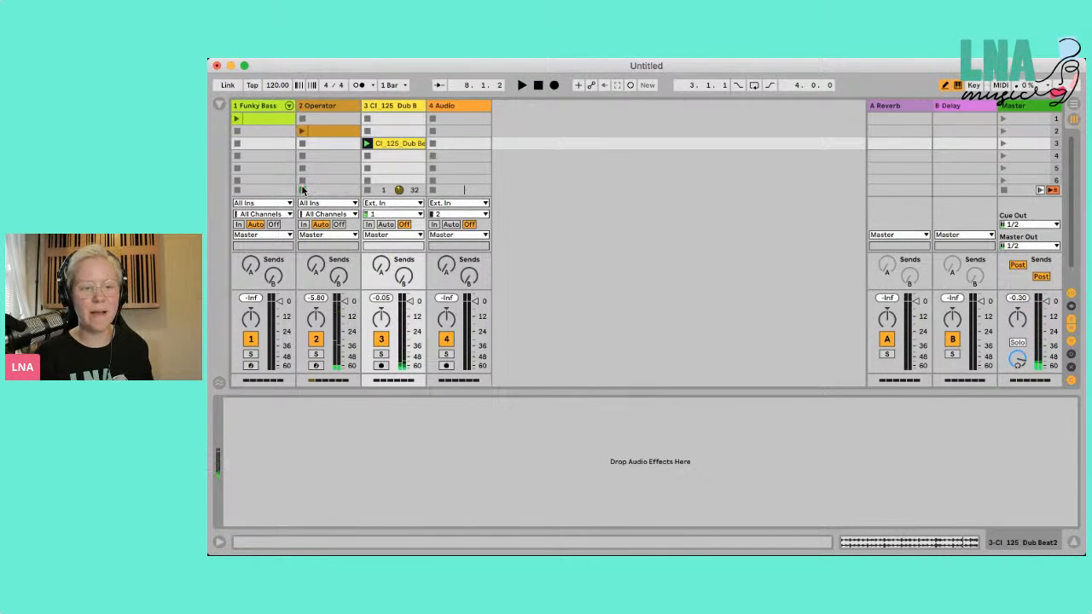
click(237, 119)
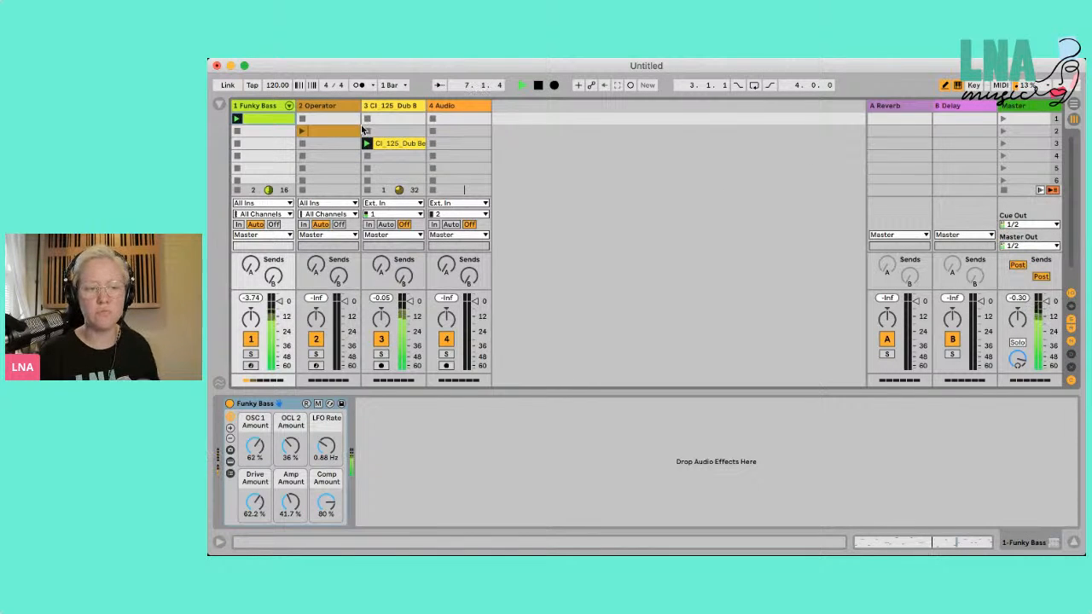
- Audition the Operator clip together with the dub beat, and play the dub beat clip by itself with its waveform open
click(302, 132)
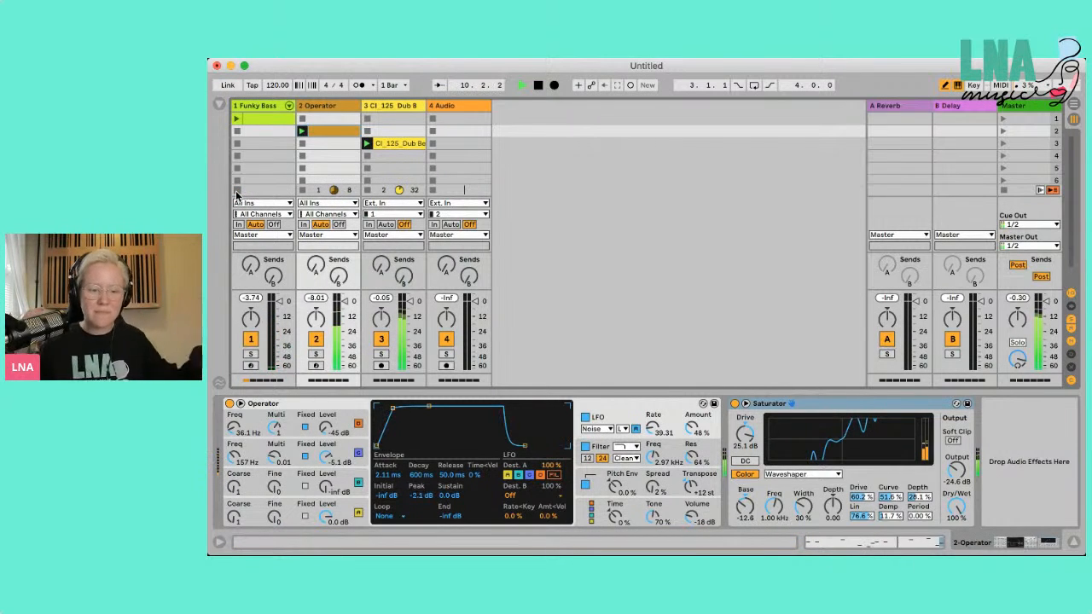
key(space)
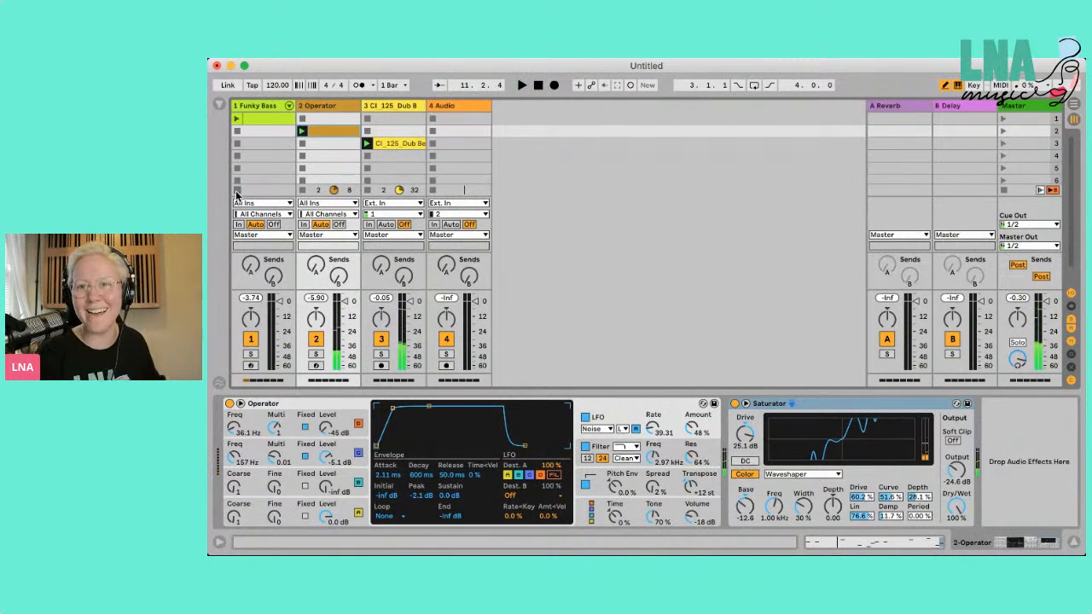
double_click(400, 144)
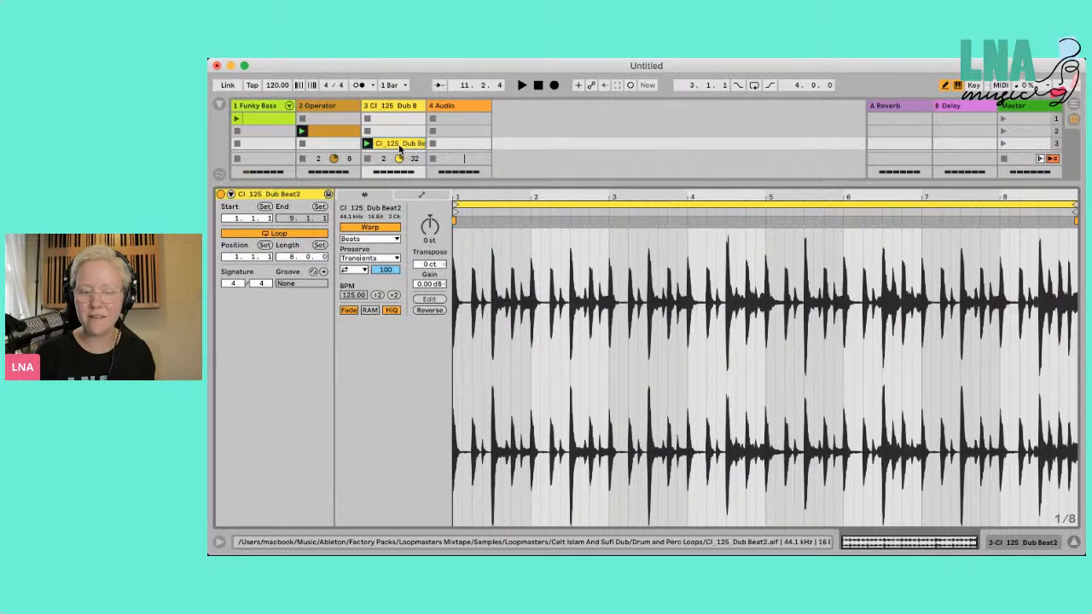
click(1005, 160)
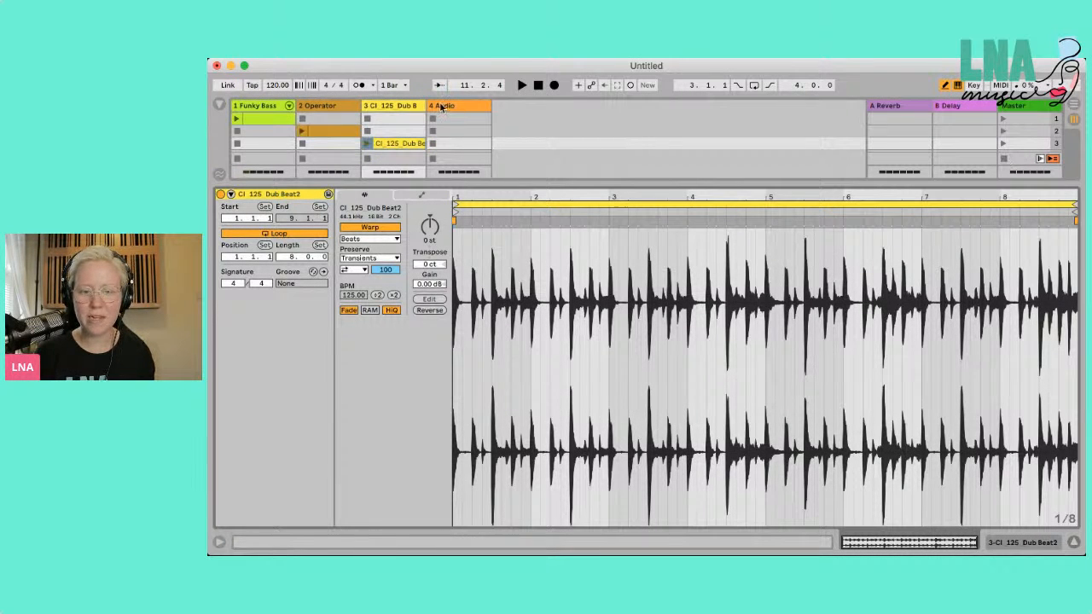
click(368, 144)
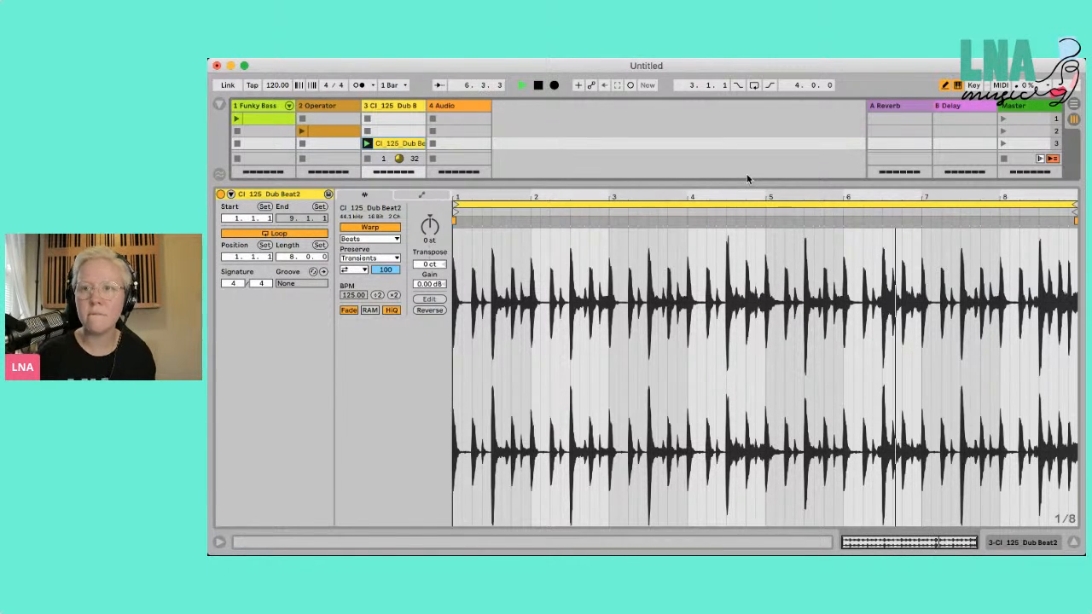
- Close the clip view and delete the dub beat track and the empty audio track
drag(569, 184, 559, 522)
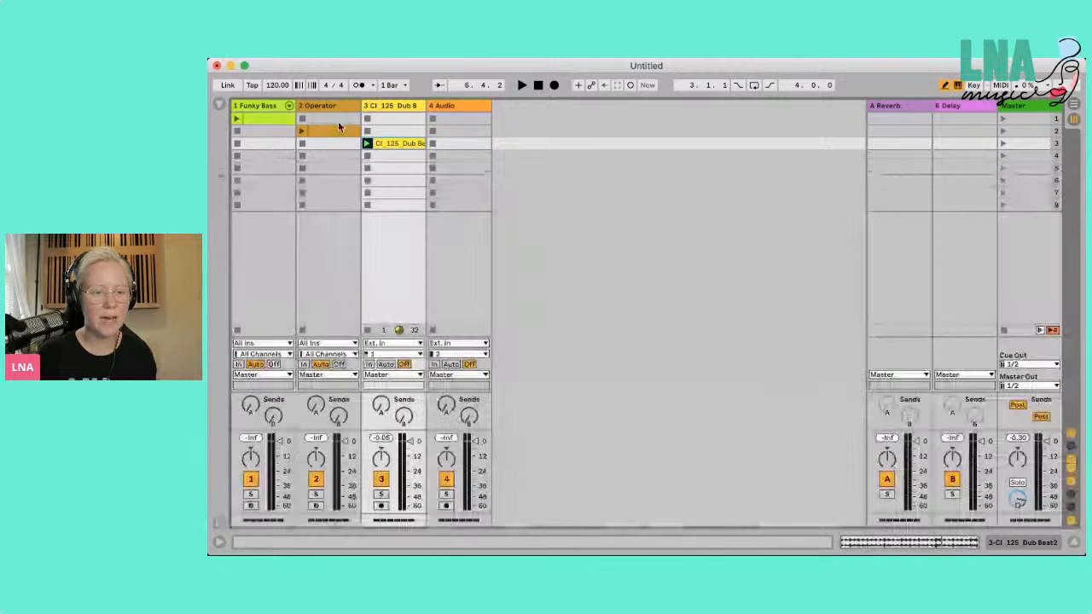
click(404, 104)
key(Delete)
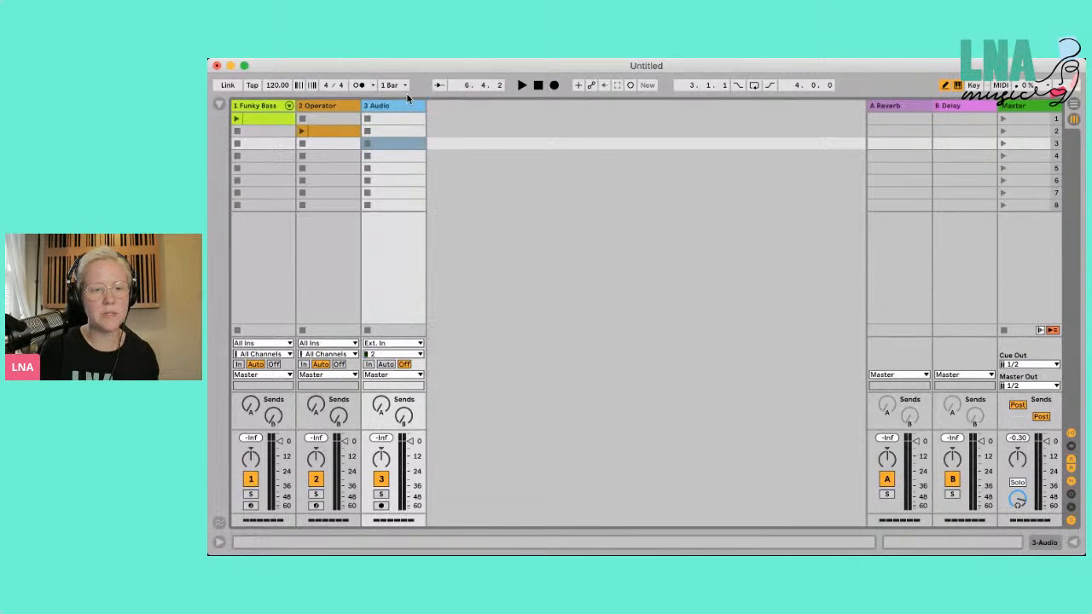
key(Delete)
- Rename the Funky Bass rack on the first track as "LNA's Funky Bass"
double_click(341, 106)
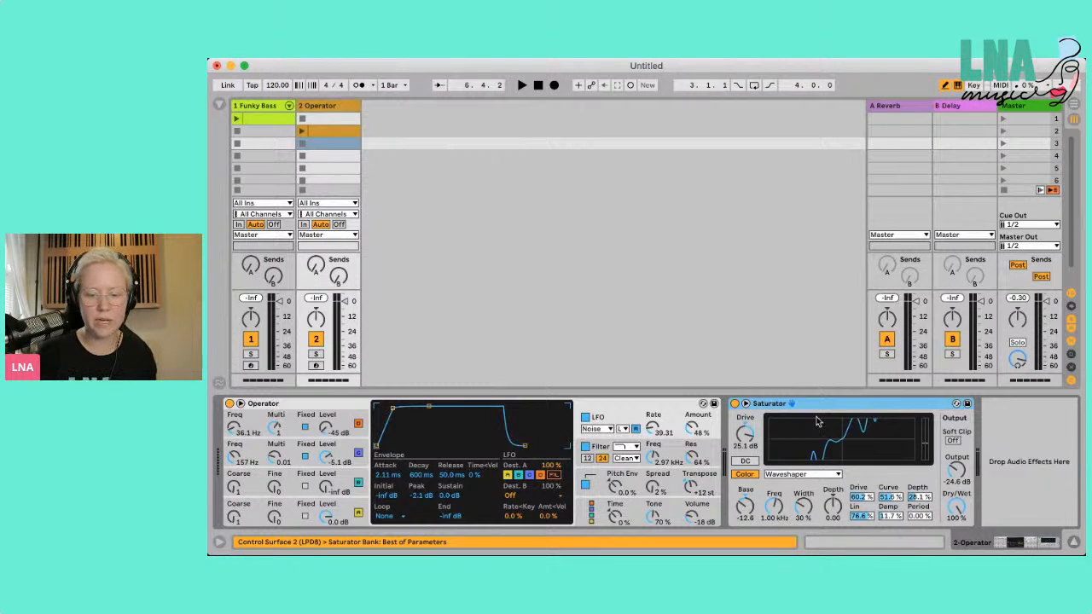
click(265, 107)
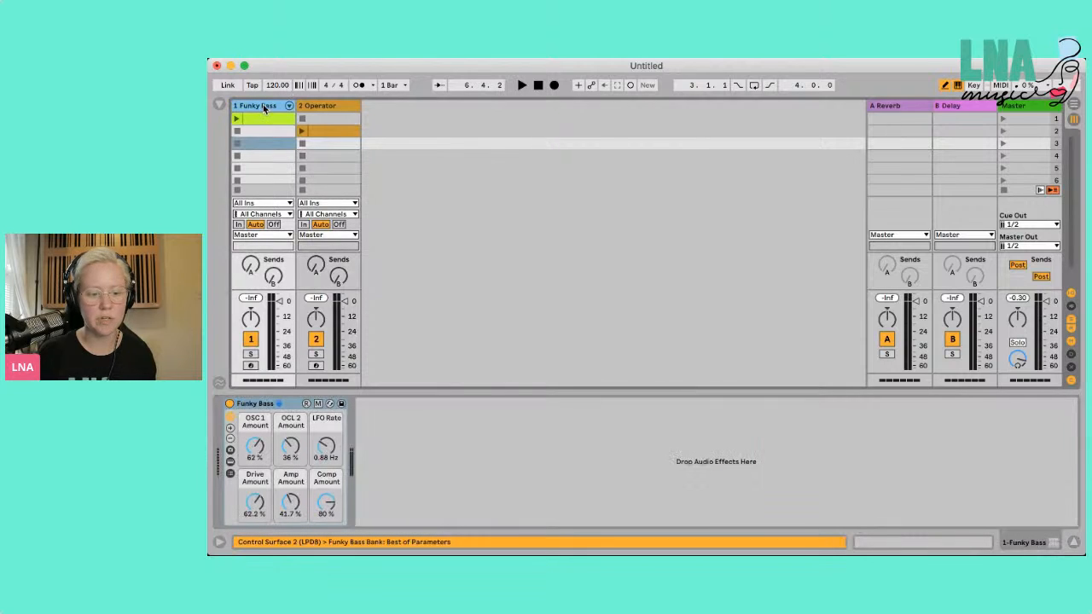
click(290, 406)
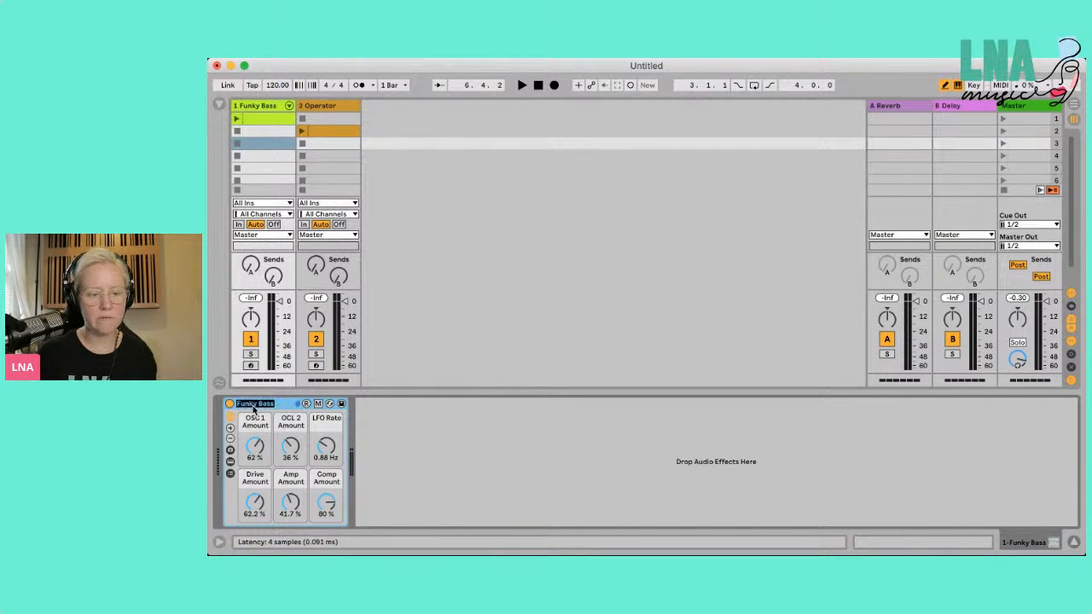
text(A's)
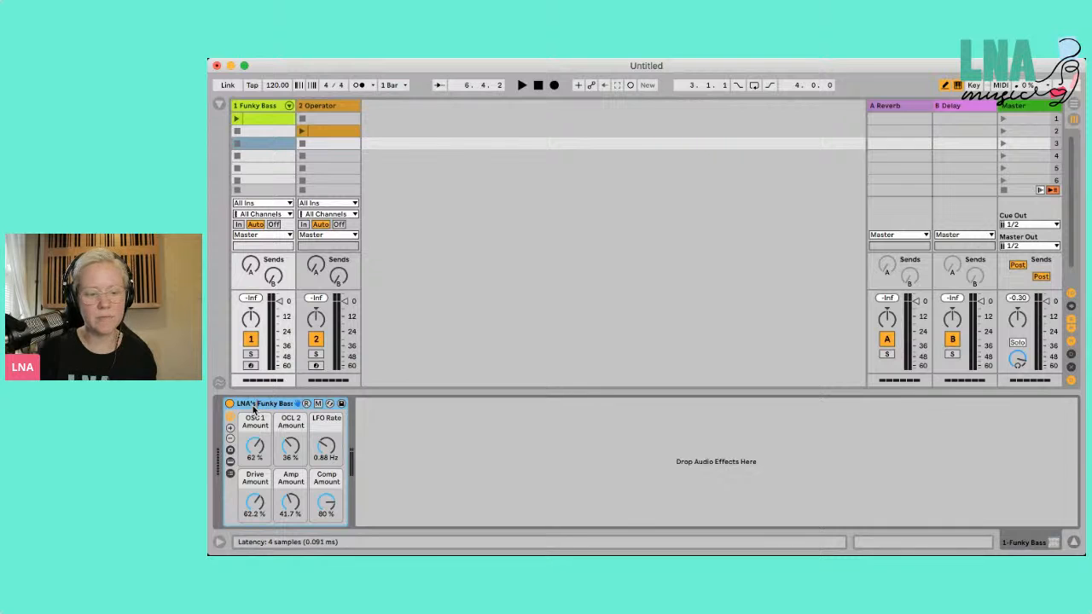
key(Return)
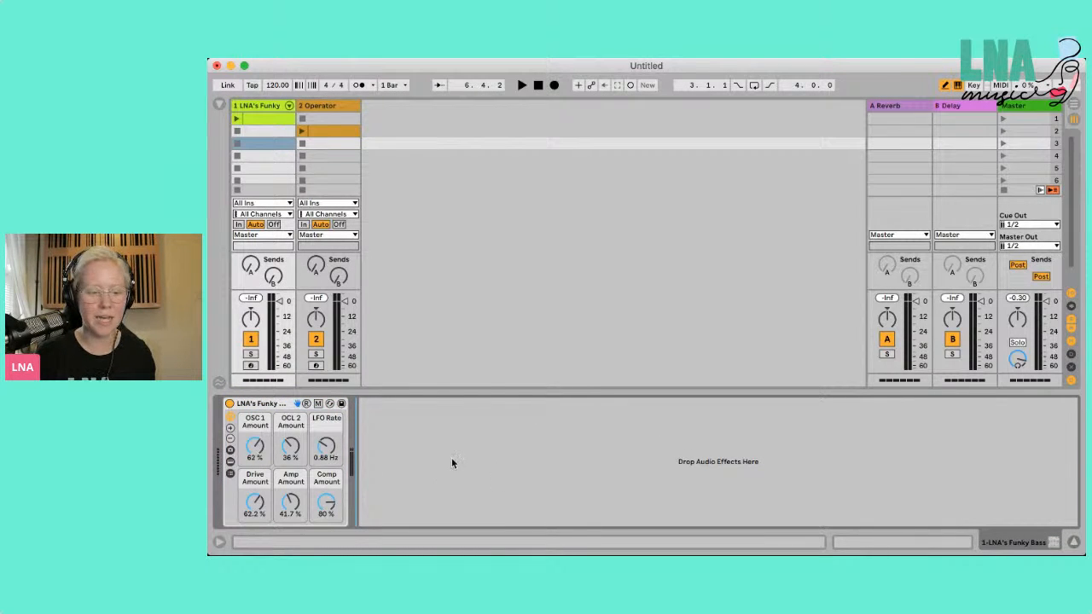
- Show the Operator track's devices and audition its clip without the beat
click(323, 105)
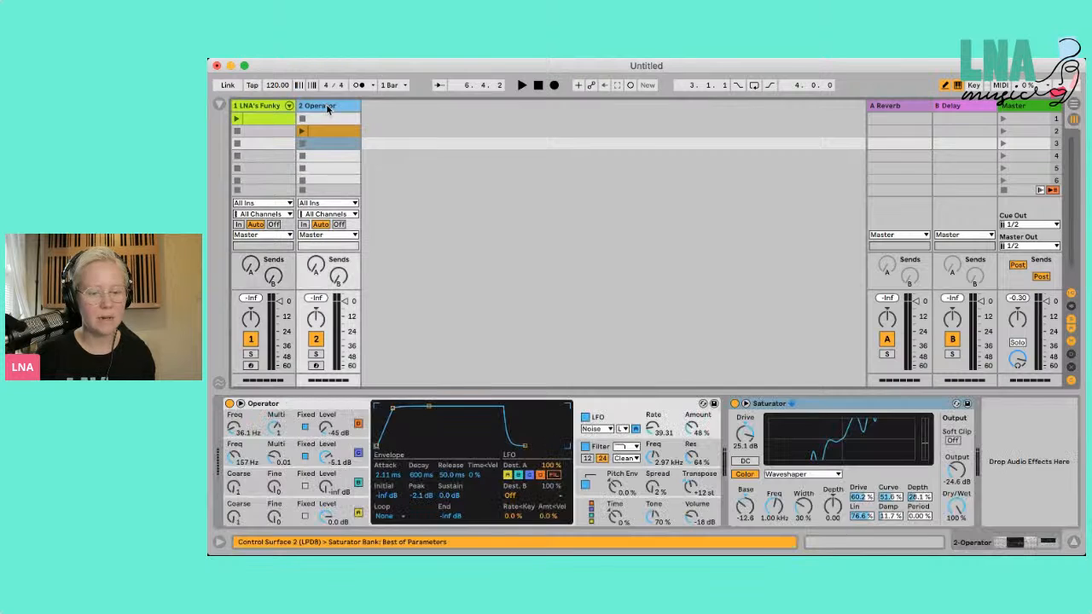
key(space)
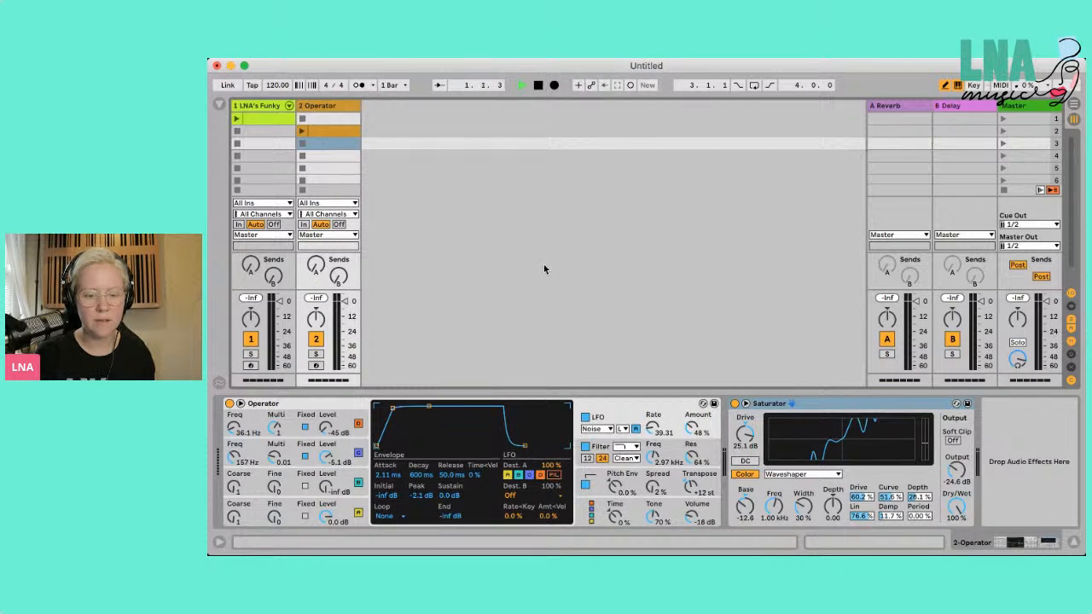
key(space)
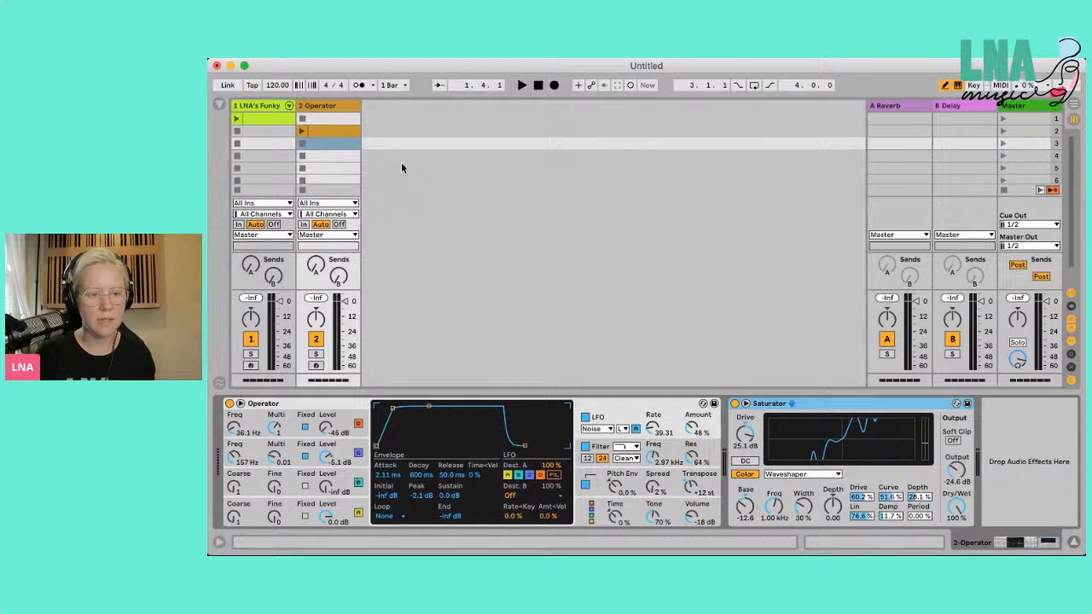
click(303, 133)
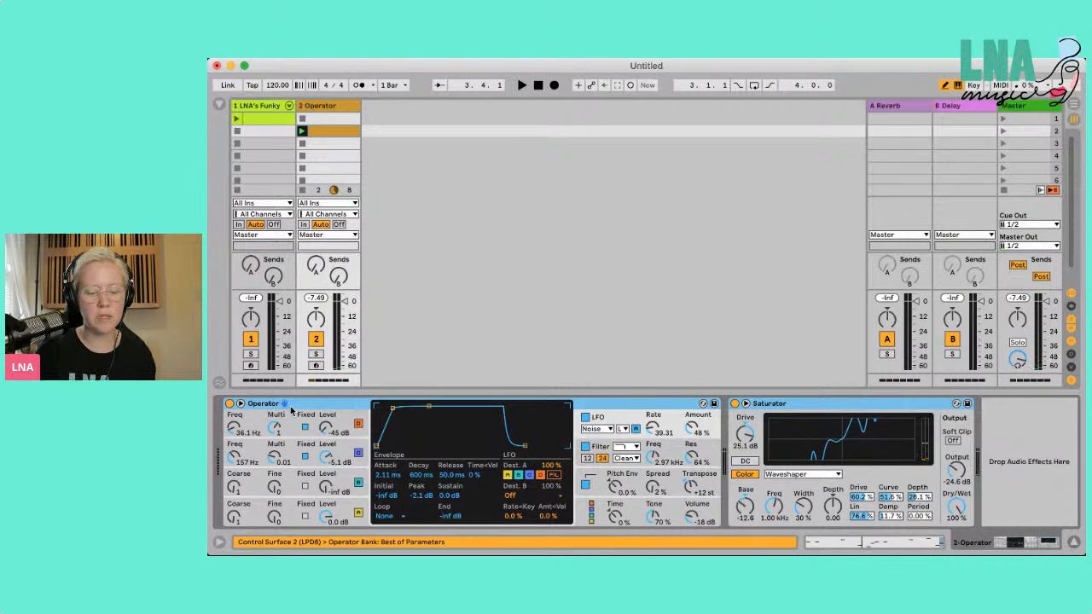
- Group Operator into an Instrument Rack and show the rack's macro controls
key(super+g)
click(229, 439)
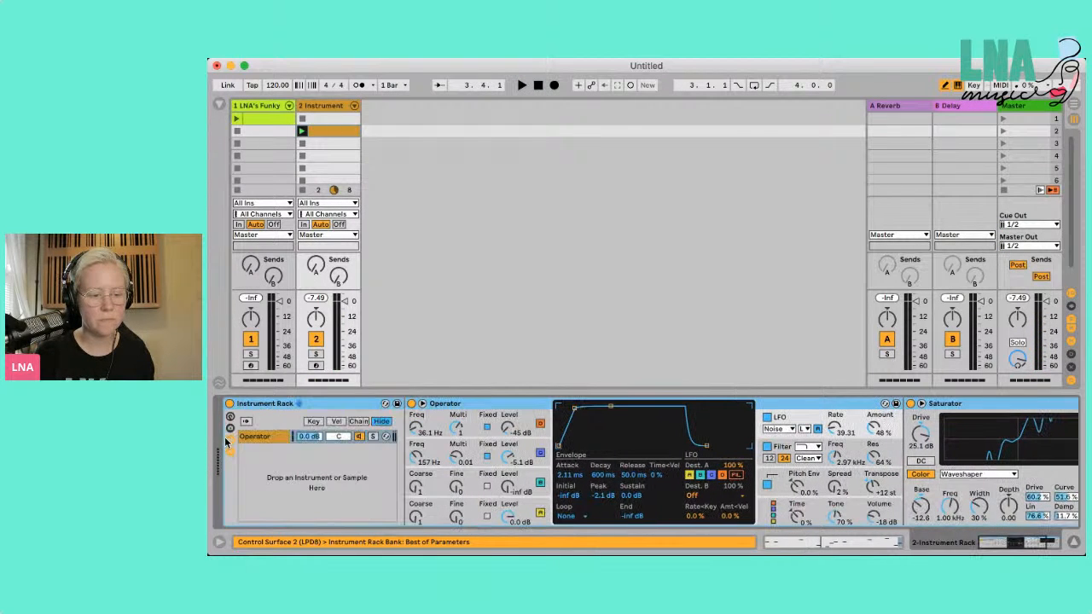
click(230, 418)
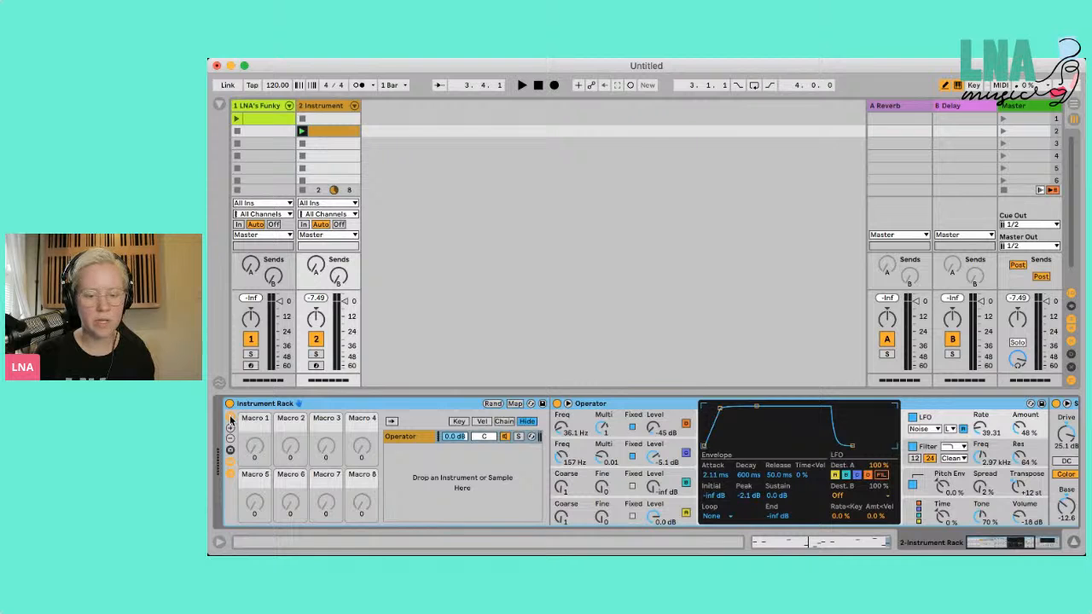
click(515, 404)
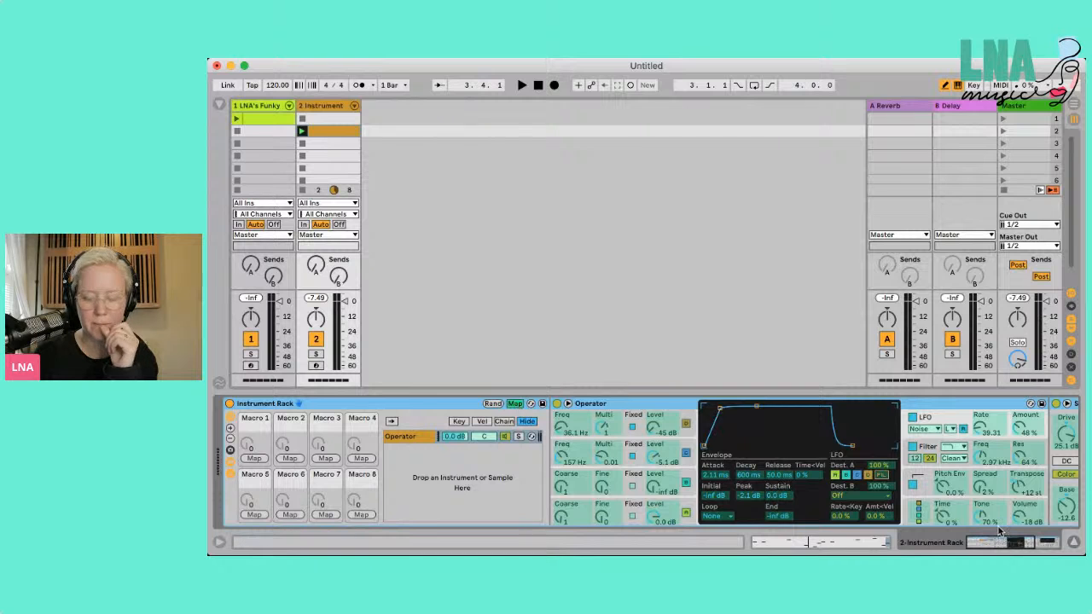
key(super+m)
- Raise Operator's volume to -12 dB during playback and try out its Time setting, leaving Time at 0%
key(space)
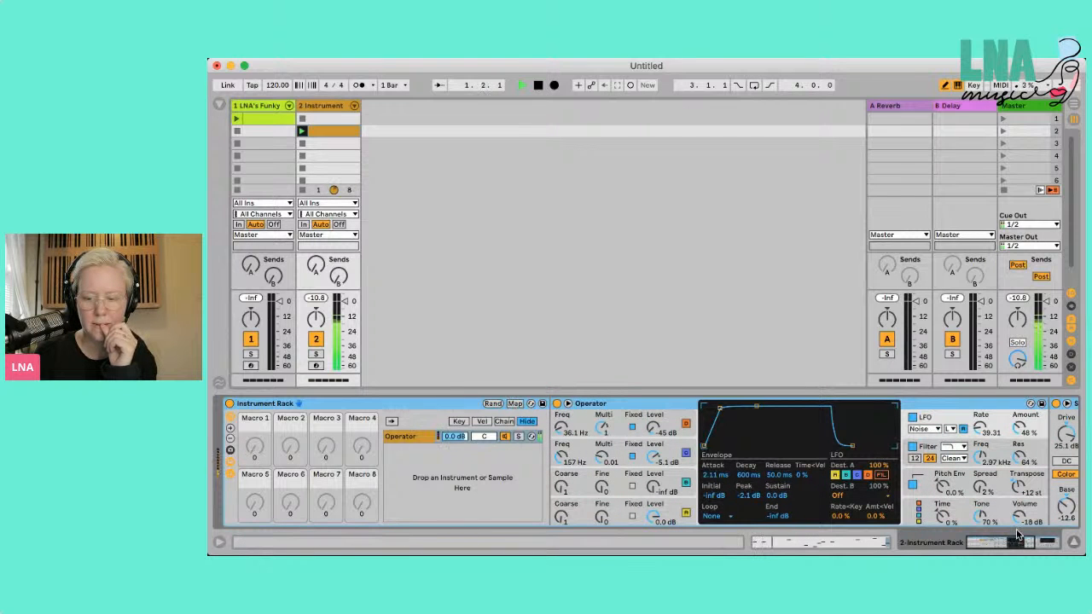
drag(1019, 521, 1021, 517)
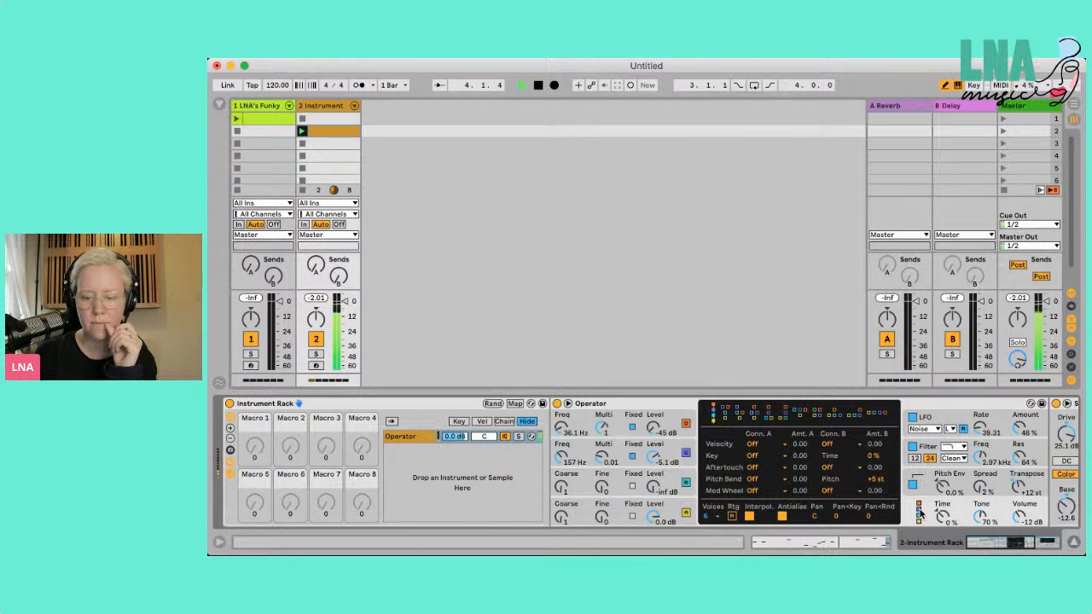
drag(943, 517, 943, 522)
drag(943, 521, 943, 517)
key(space)
key(space)
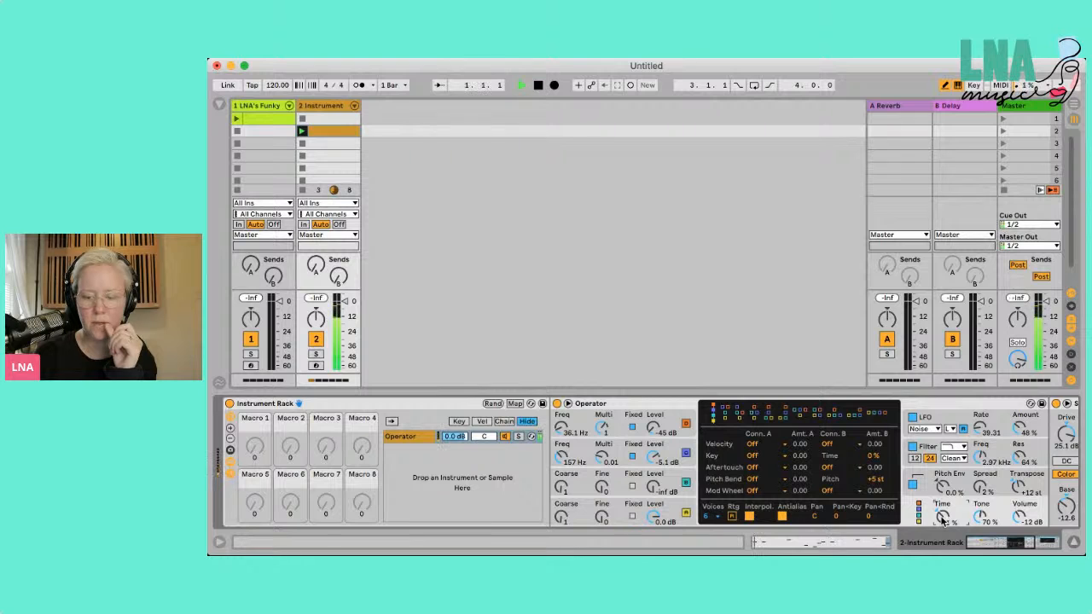
key(space)
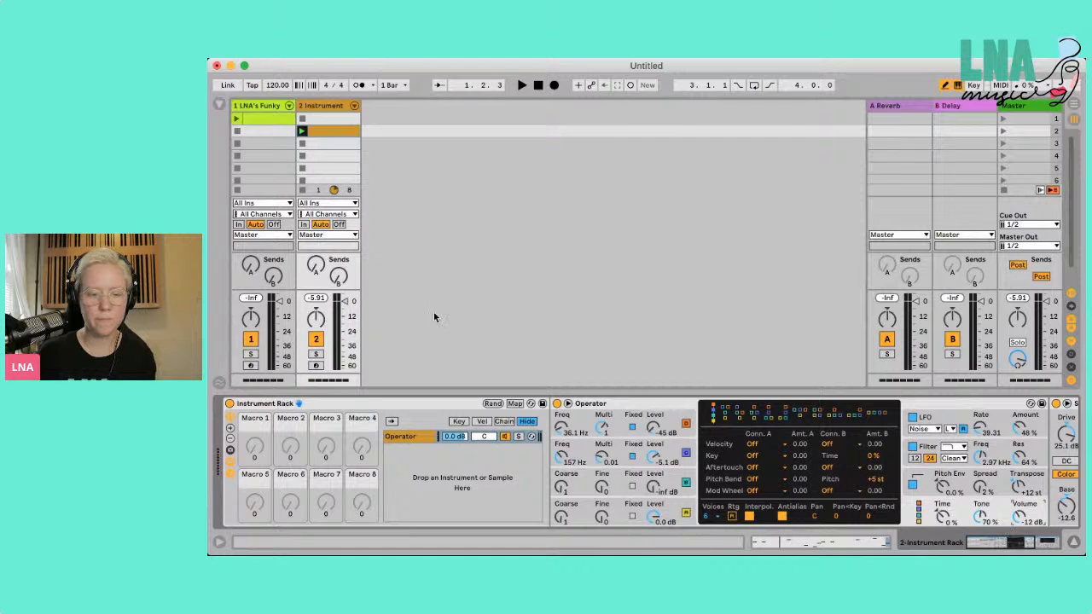
- Map Operator's Volume, Tone and Time to Macros 1, 2 and 3 of the Instrument Rack
click(518, 404)
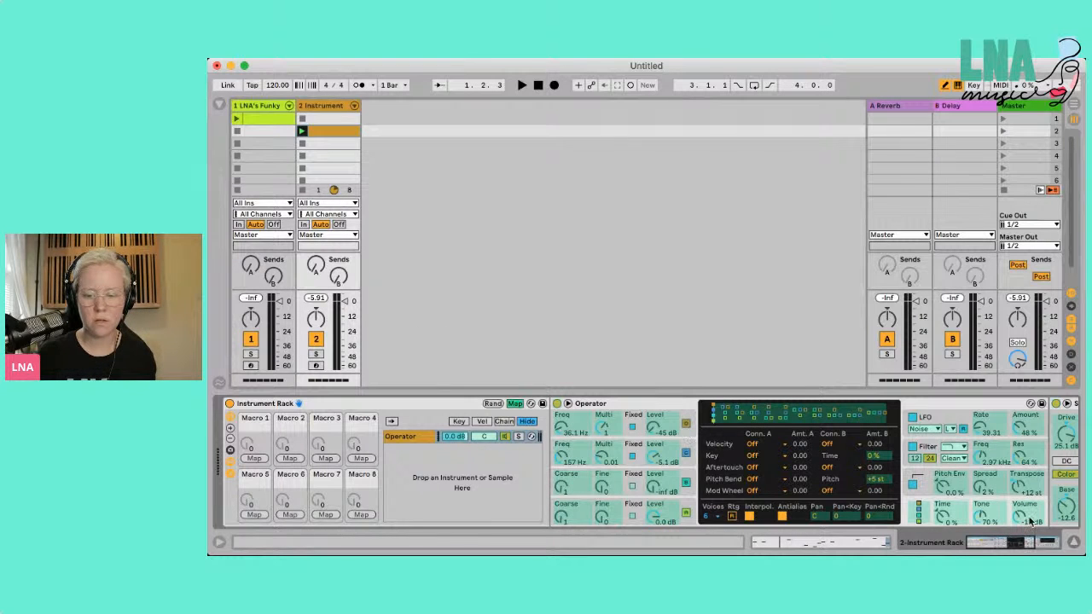
click(255, 460)
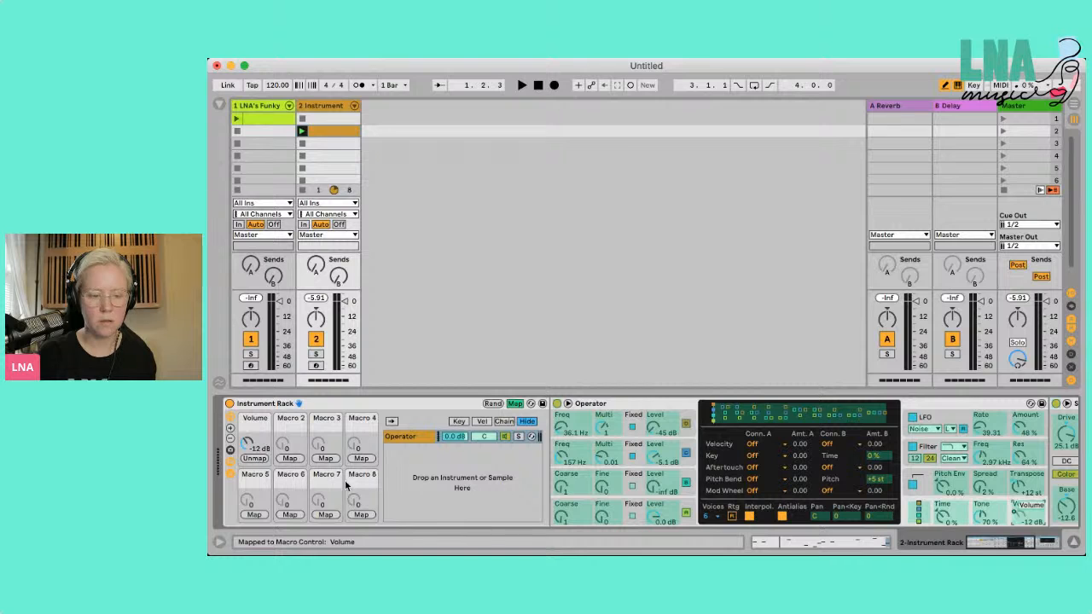
click(988, 517)
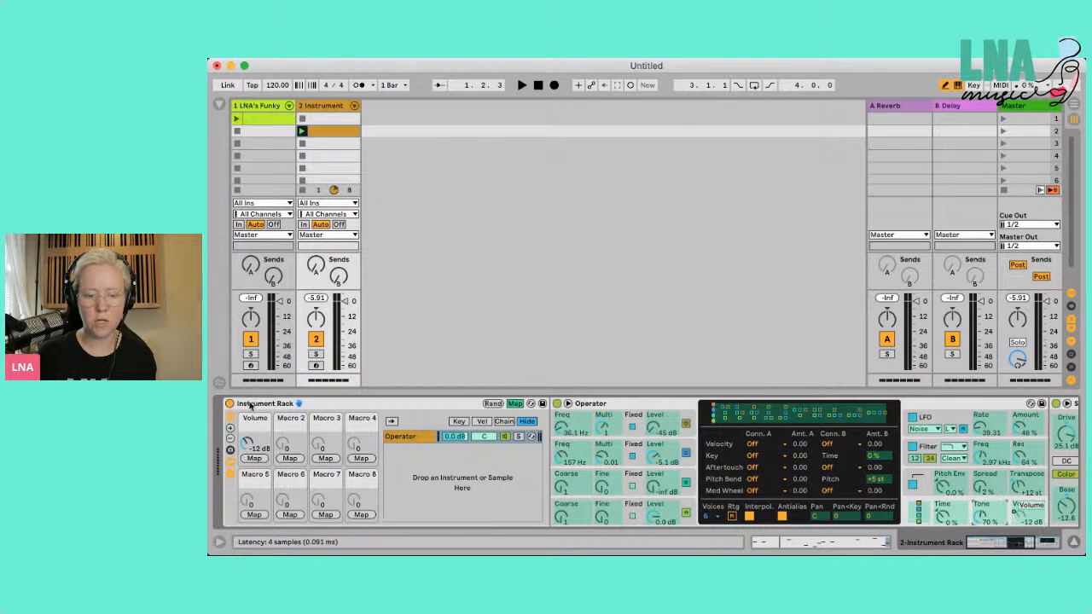
click(290, 459)
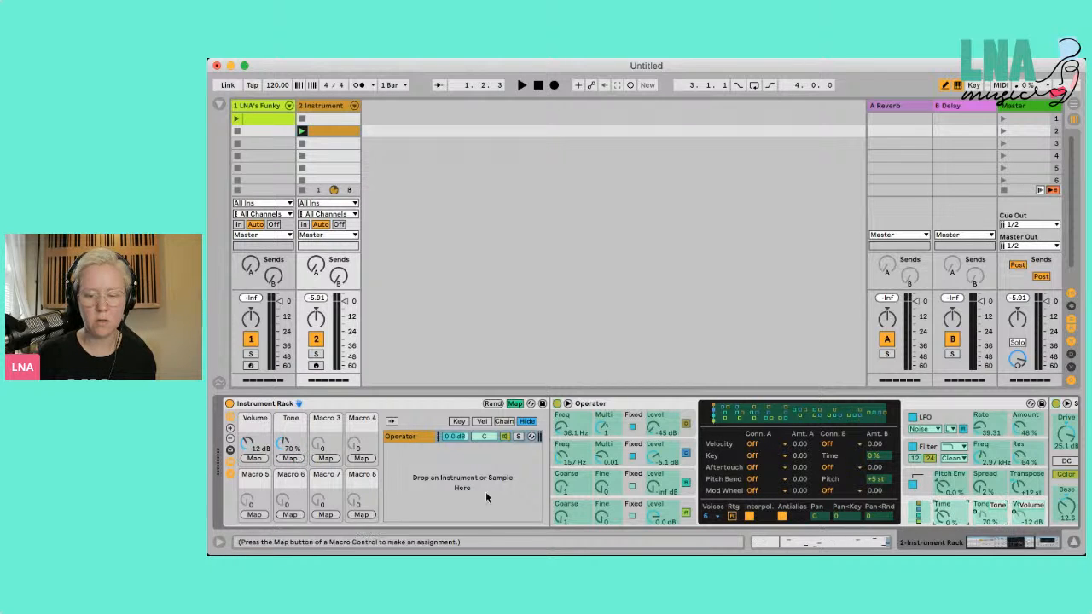
click(329, 460)
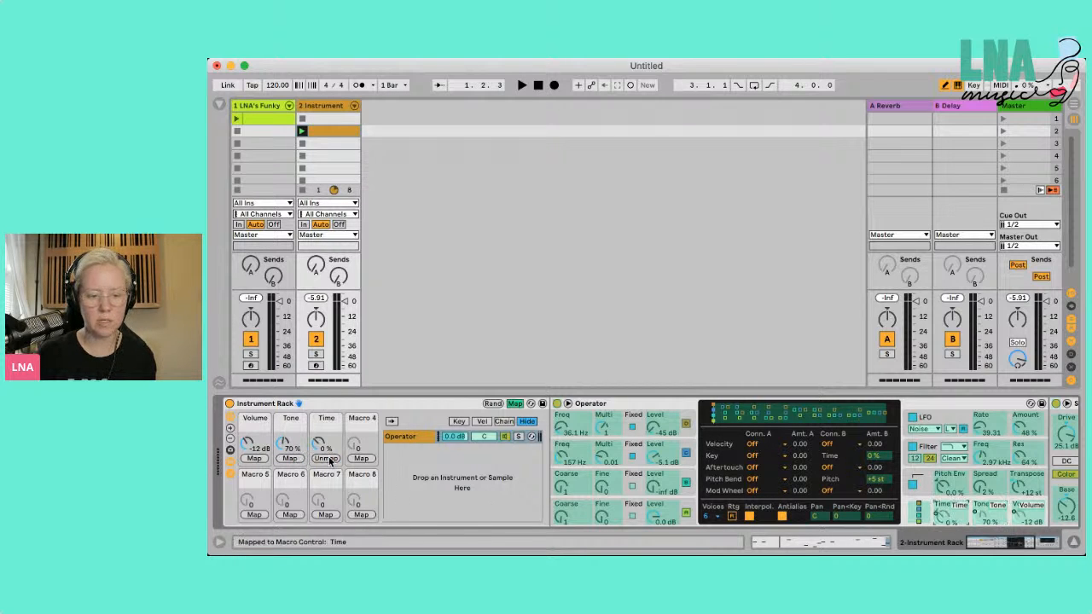
click(515, 404)
- Audition the Tone and Time macros during playback, raising Time to about 65%, and reset Time to 0% and Tone to 70%
key(space)
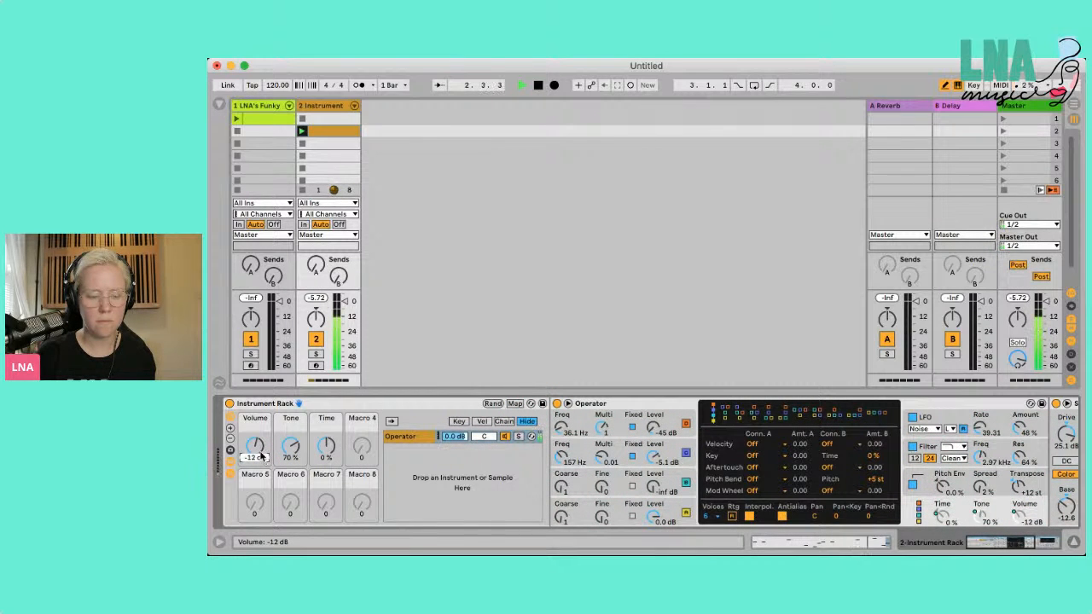
drag(291, 448, 294, 394)
drag(329, 448, 328, 384)
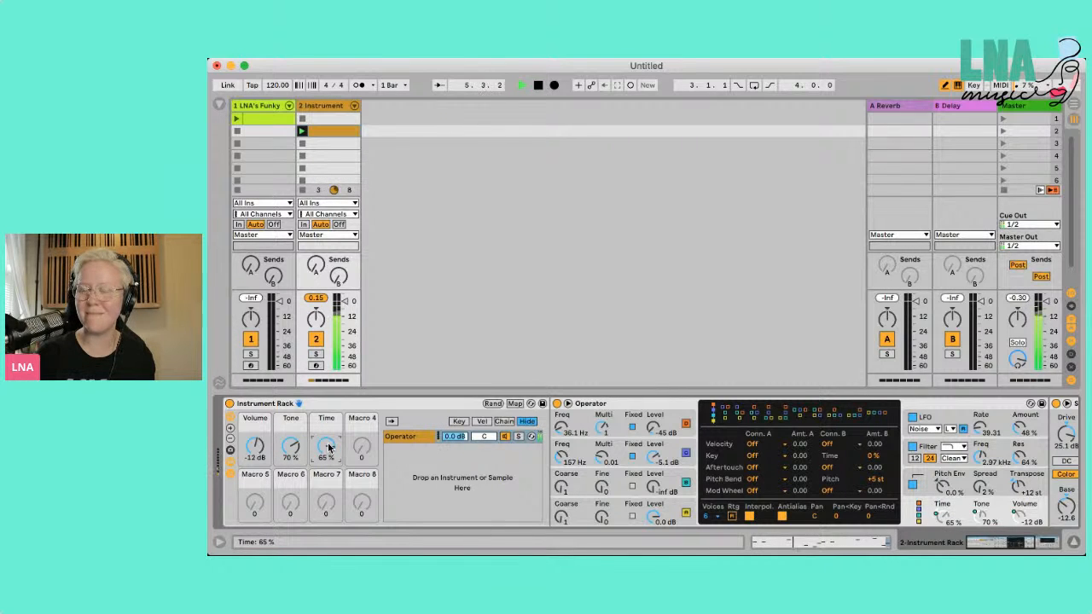
double_click(329, 448)
click(291, 448)
key(space)
- Audition Operator's pitch envelope amount during playback, raising it to about 43%, and reset it to 0%
click(643, 402)
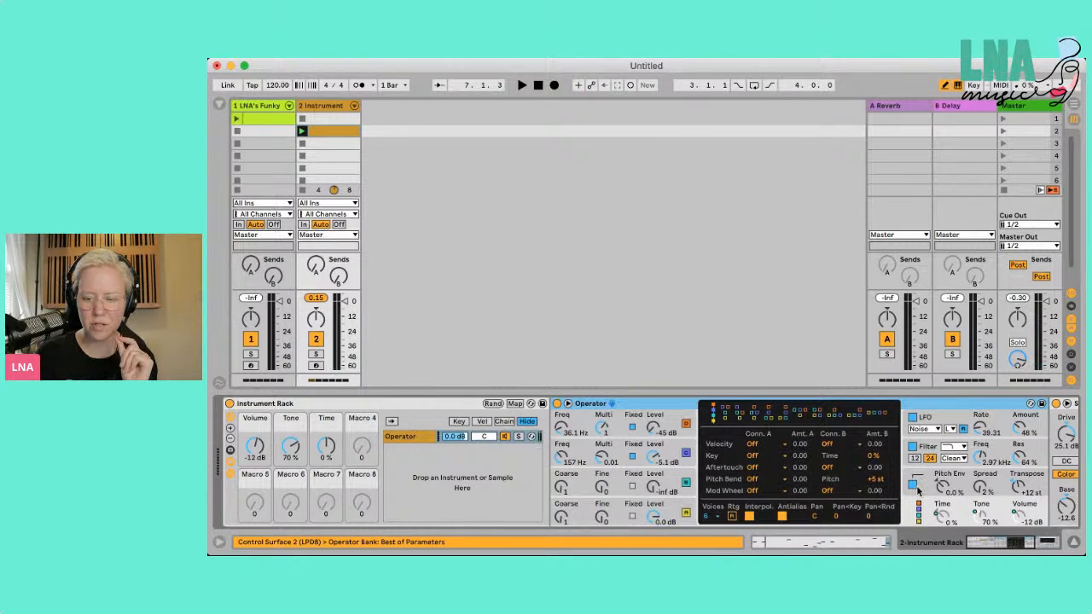
click(943, 489)
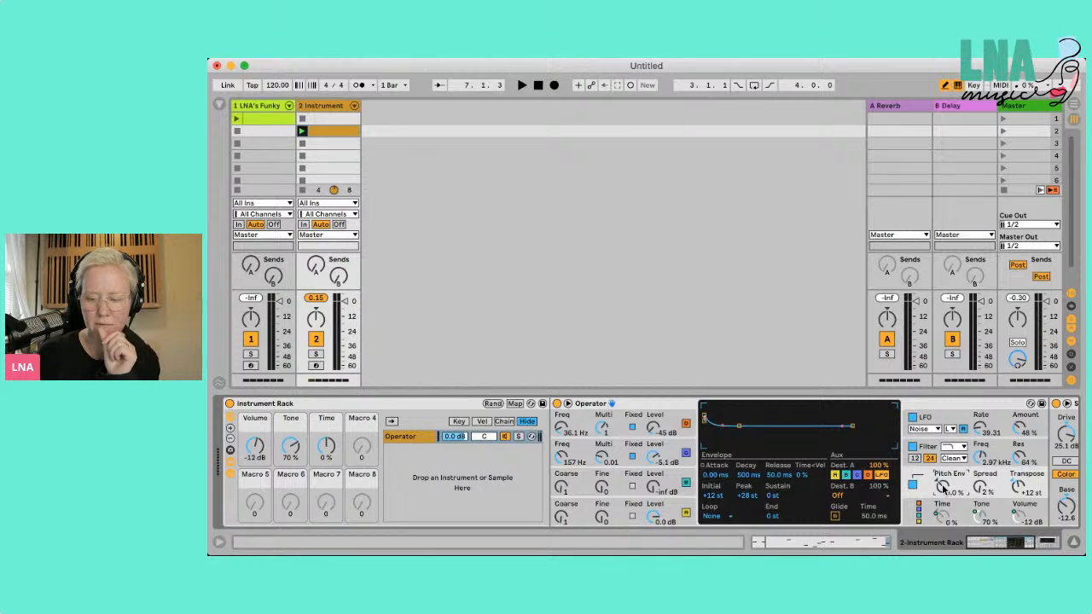
key(space)
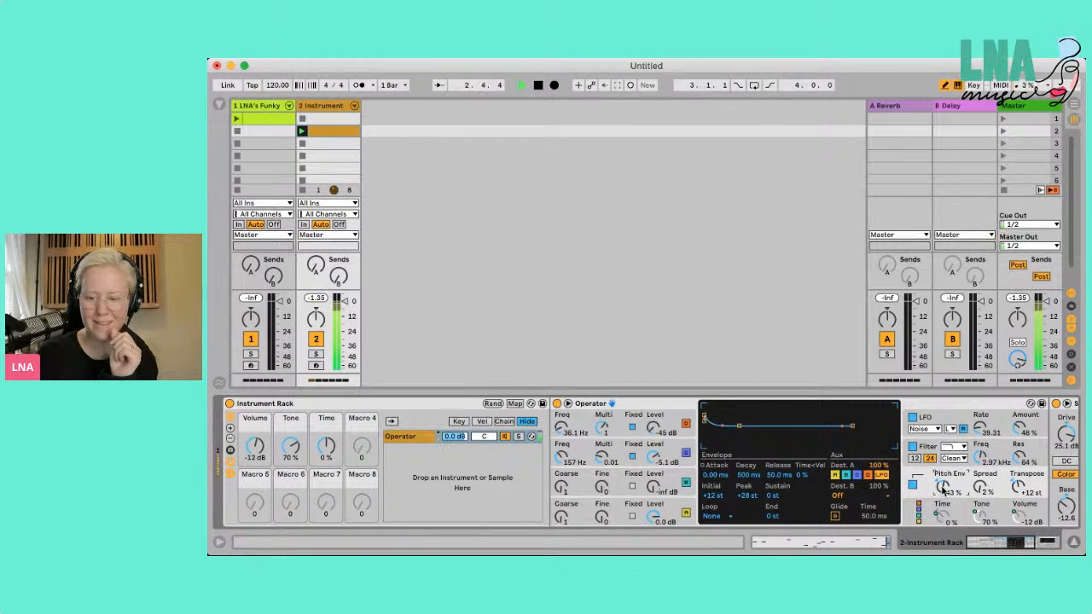
key(space)
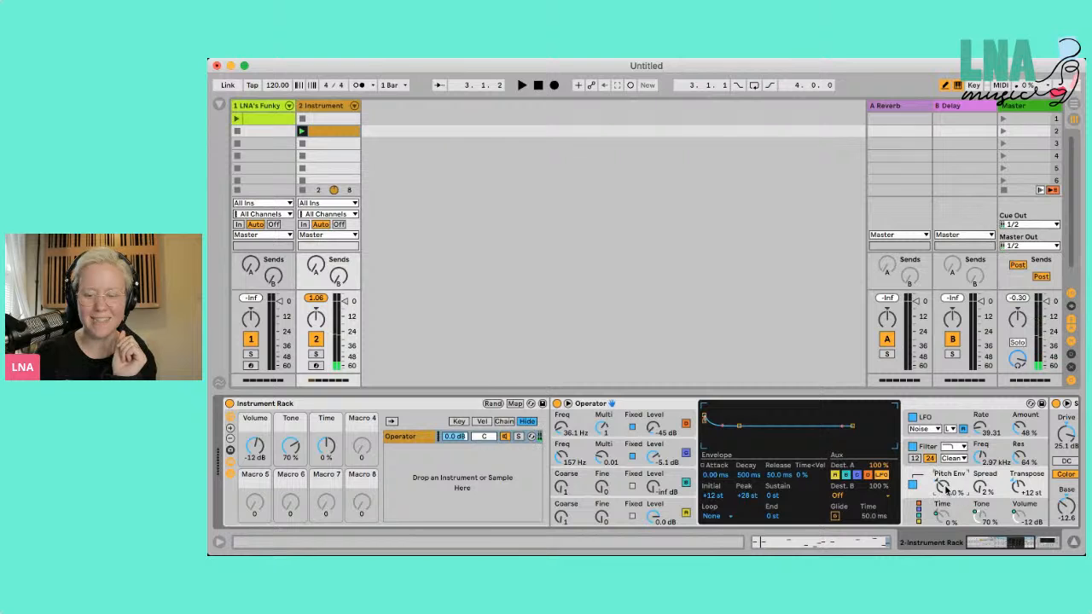
- Map Operator's Pitch Env amount to Macro 4 of the Instrument Rack
click(516, 404)
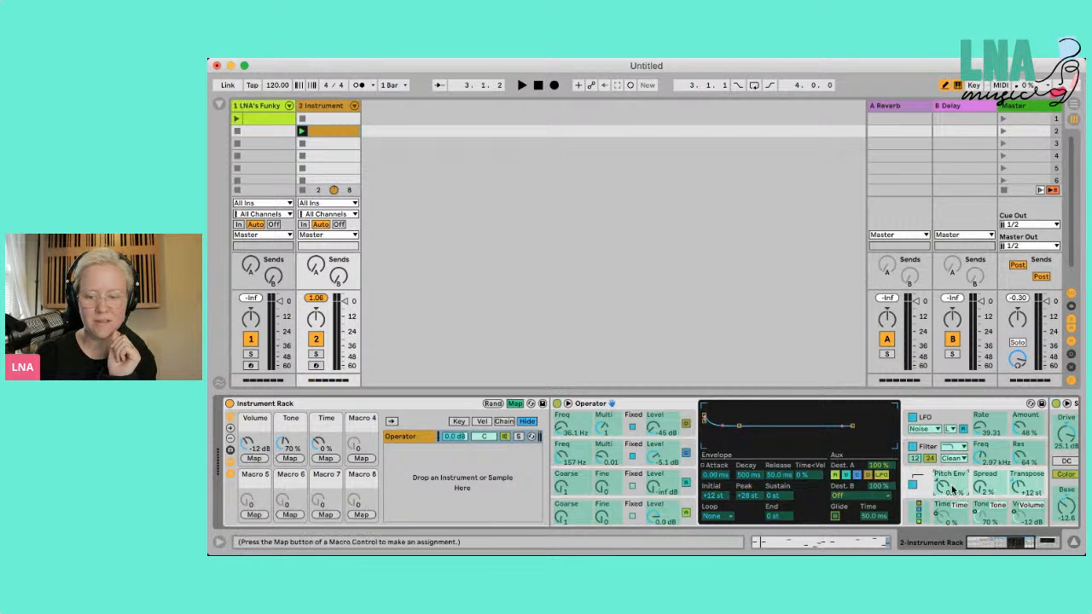
click(361, 458)
click(515, 403)
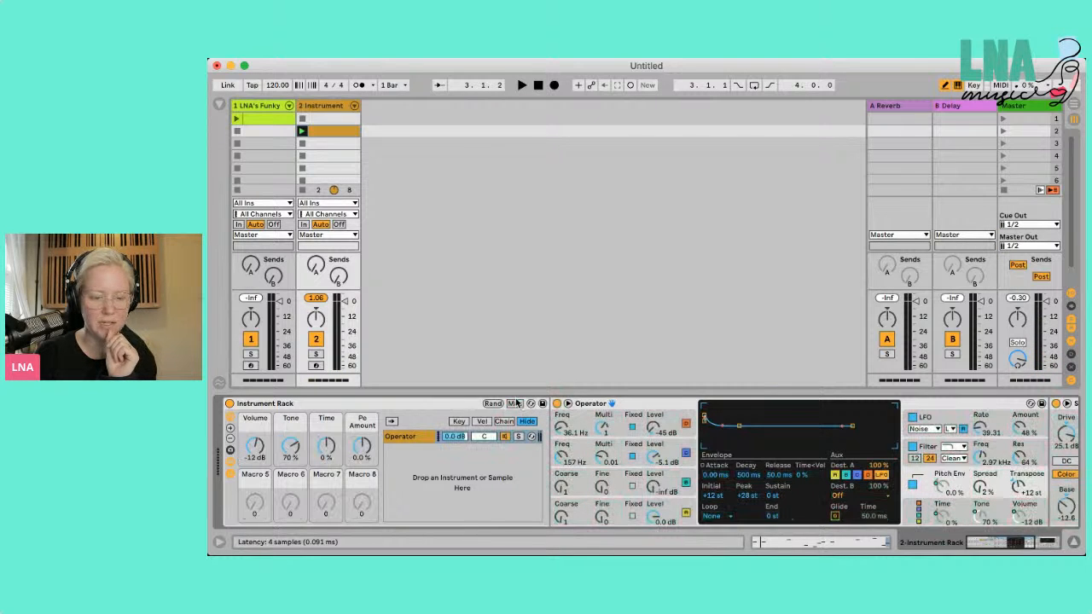
- Audition the Pe Amount macro during playback, raising it to about 53%, and reset it to 0%
key(space)
drag(355, 451, 355, 452)
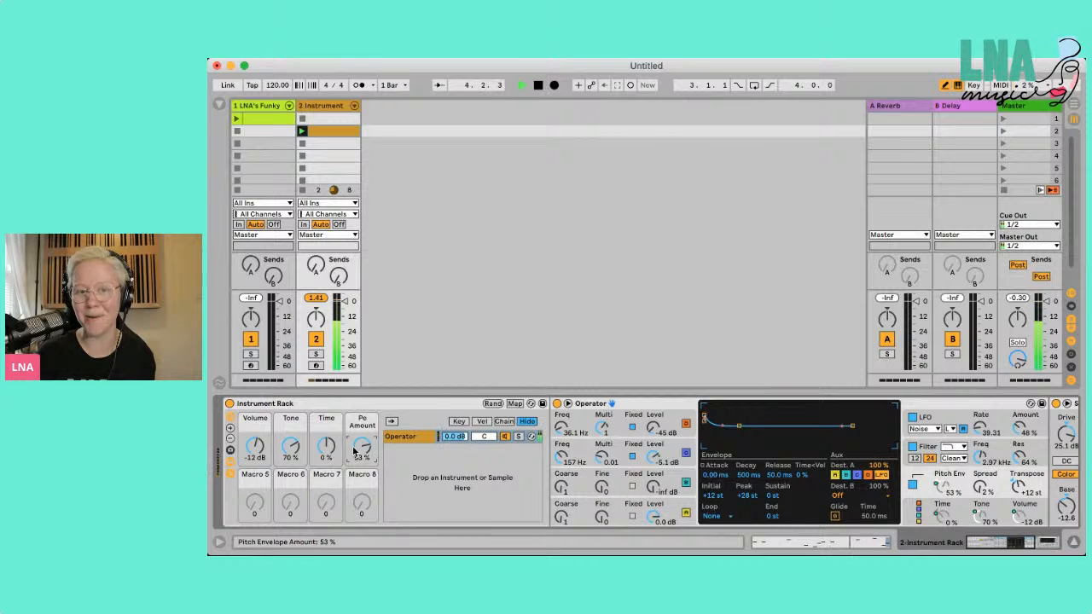
double_click(355, 452)
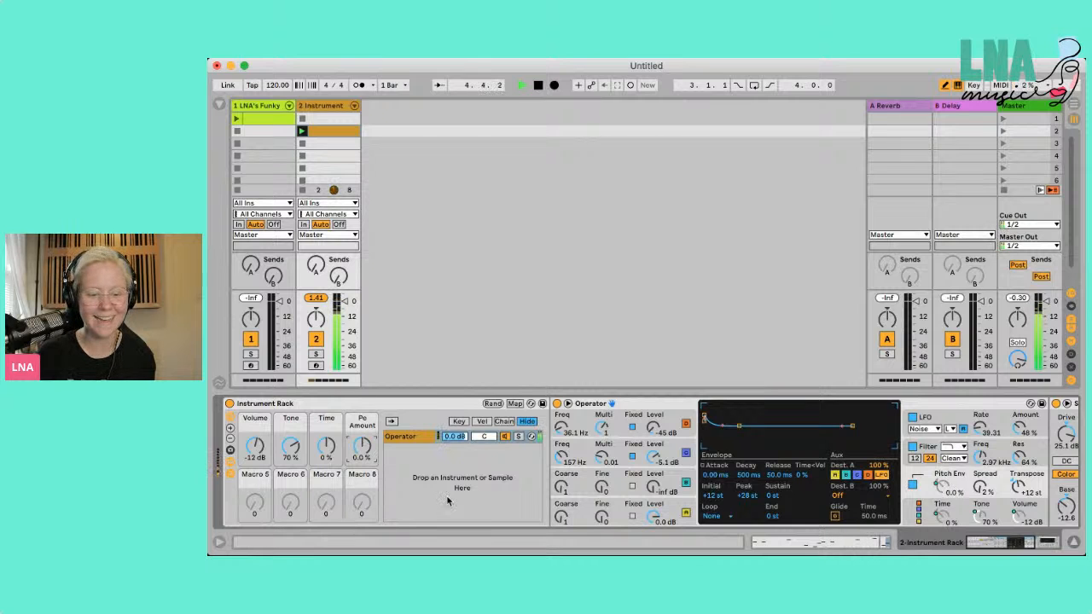
- Fold Operator away and raise the Saturator's waveshaper Curve to 82.8% during playback
double_click(658, 403)
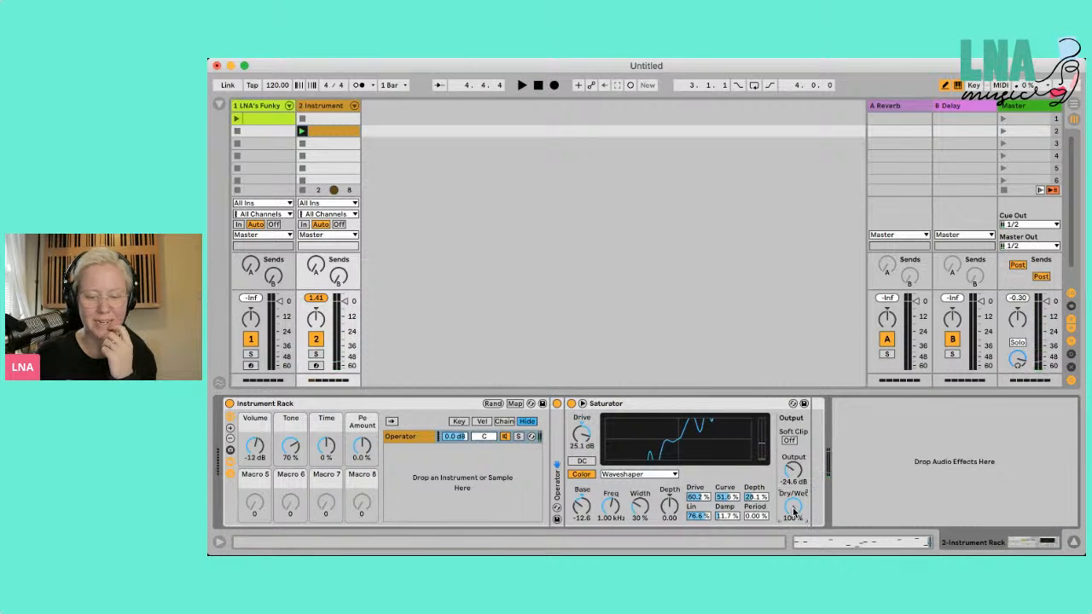
click(515, 404)
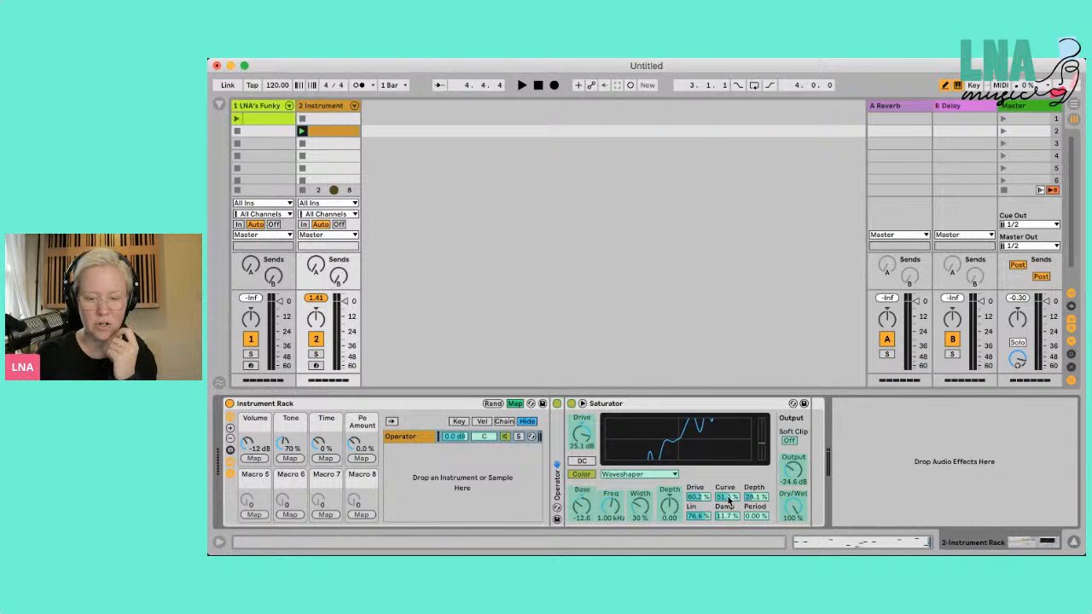
click(515, 405)
key(space)
drag(730, 497, 731, 503)
key(space)
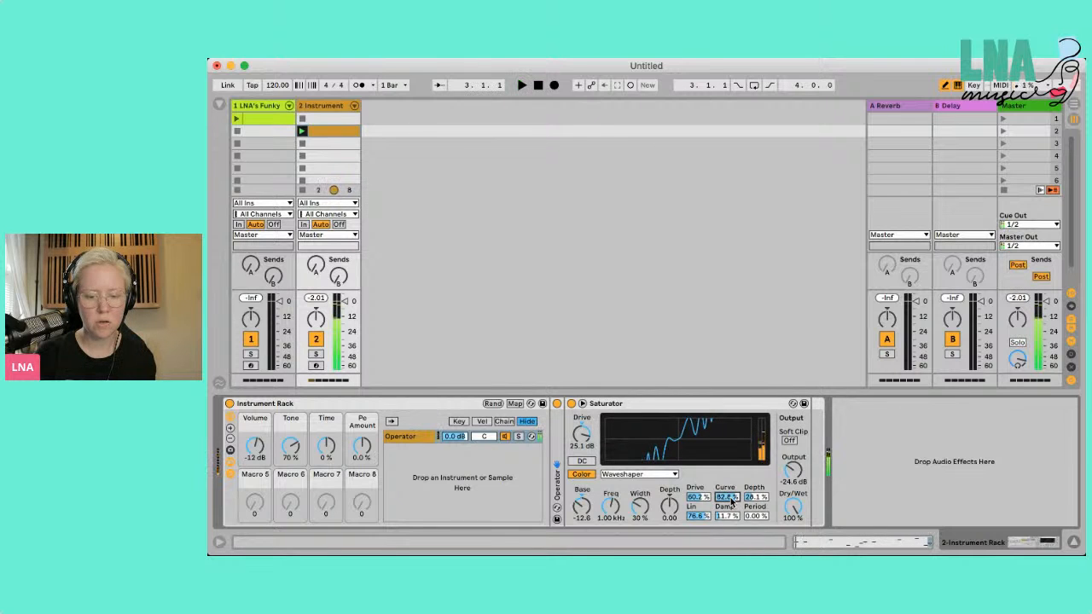
- Map the Saturator's waveshaper Curve and Depth to Macros 5 and 6
key(super+m)
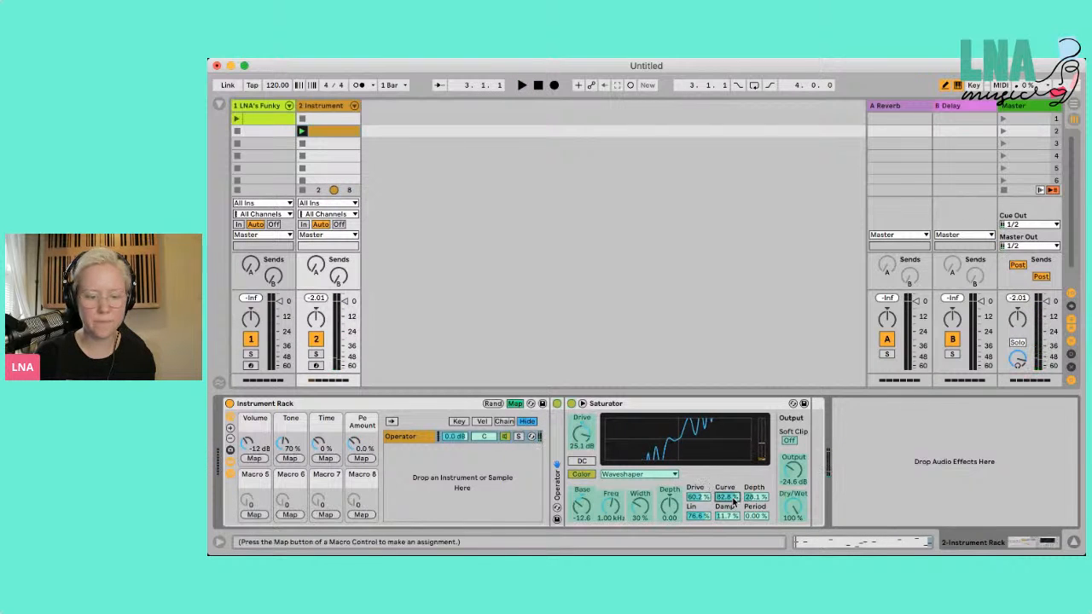
click(254, 515)
click(756, 498)
click(302, 516)
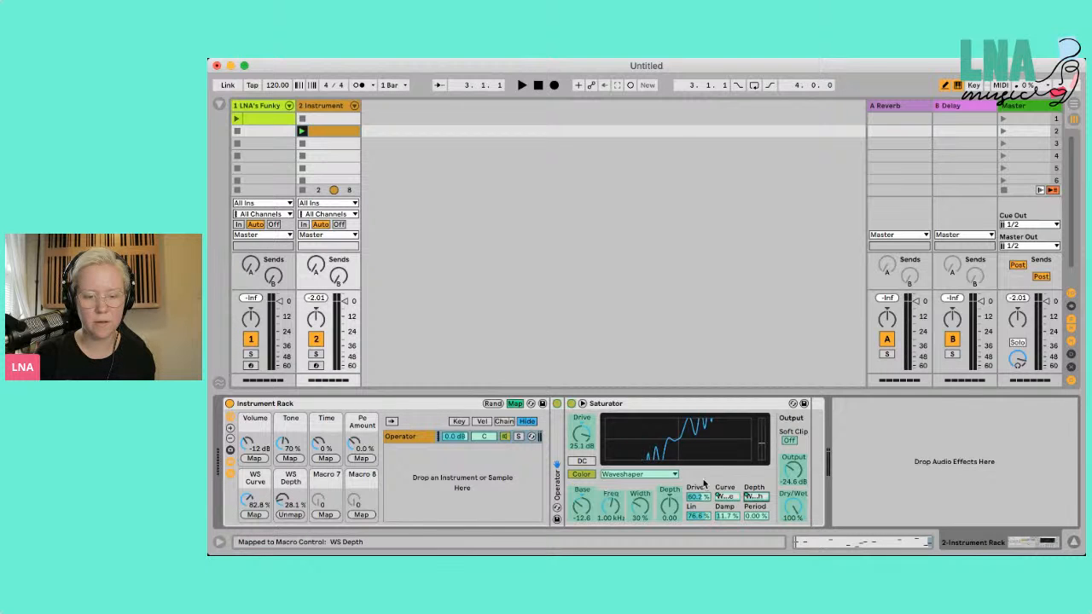
key(super+m)
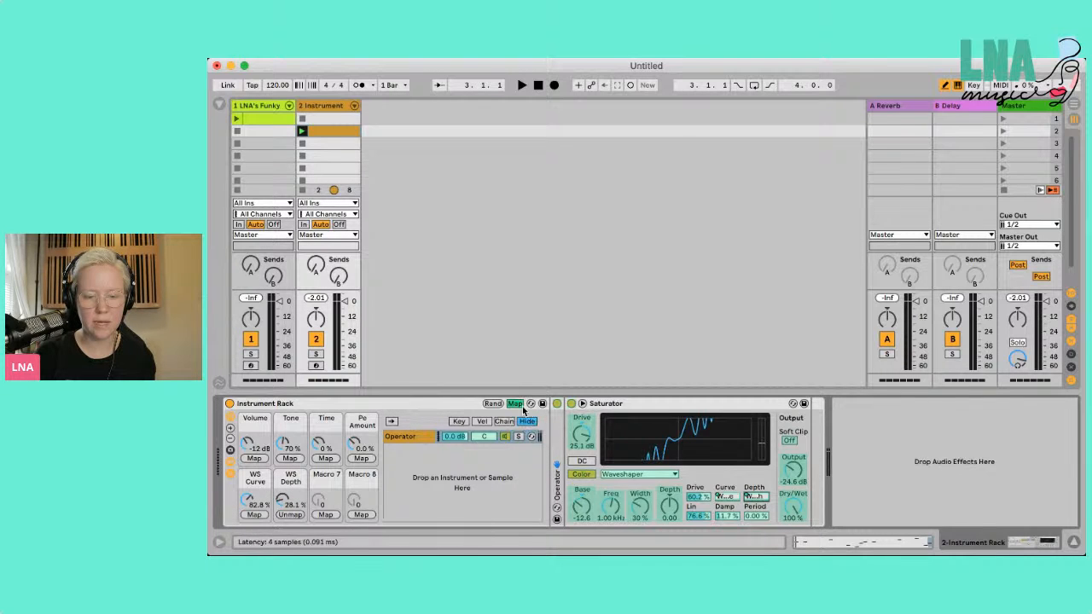
- Set the Saturator's waveshaper Lin to 48.4%, Damp to 25.8% and Period to 79.7% while listening
key(space)
drag(696, 517, 732, 517)
key(space)
click(753, 519)
- Map the Saturator's waveshaper Period and its Dry/Wet to Macros 7 and 8
click(516, 404)
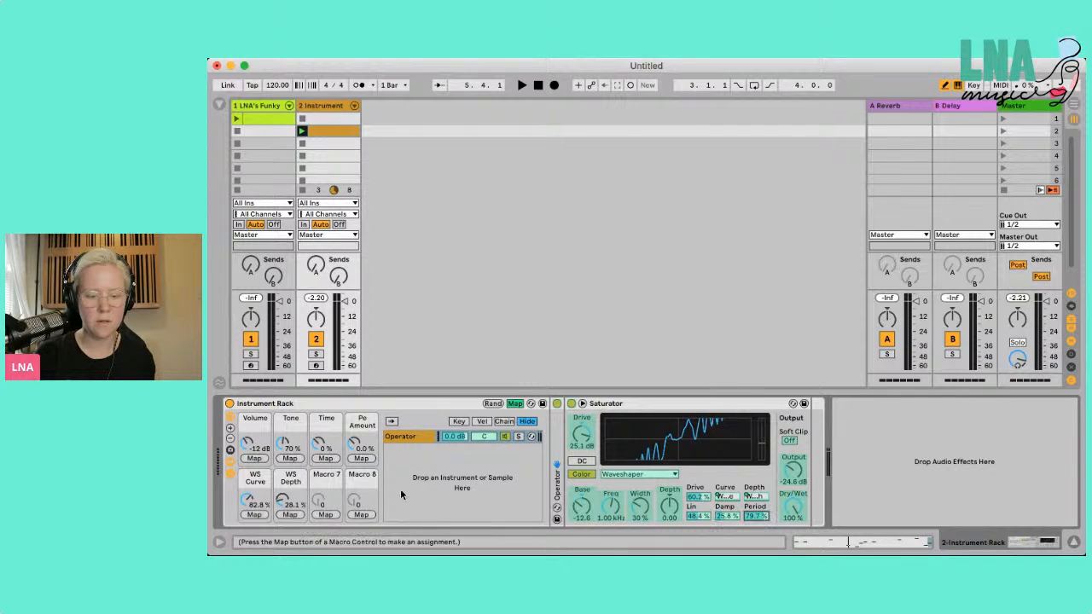
click(327, 514)
click(793, 509)
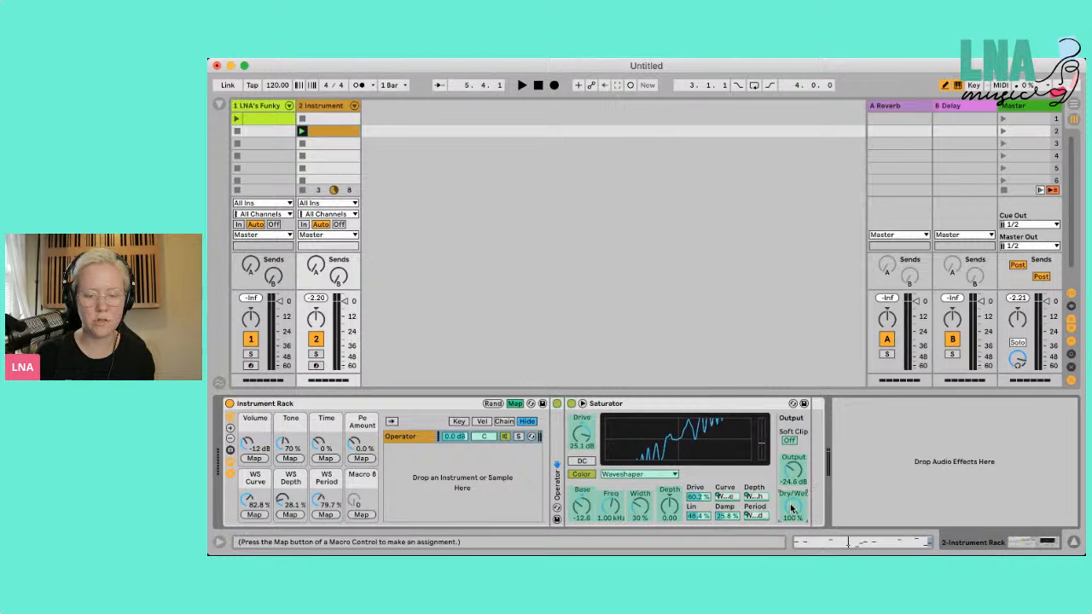
click(362, 515)
click(515, 404)
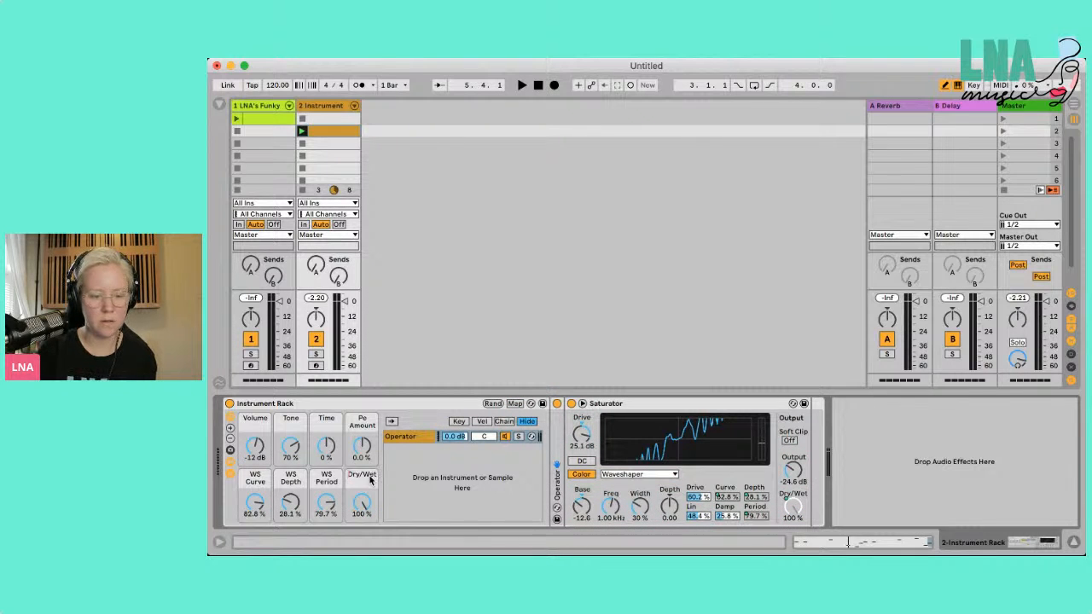
- Rename the Dry/Wet macro as WS Dry/Wet and collapse the Instrument Rack to only its macro controls
text(WS)
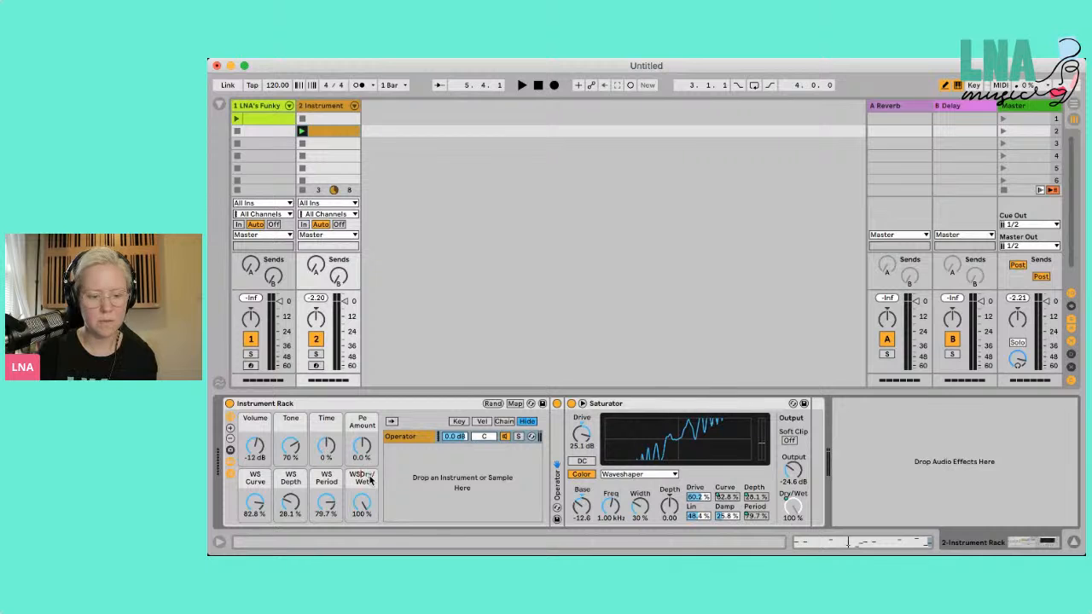
click(431, 496)
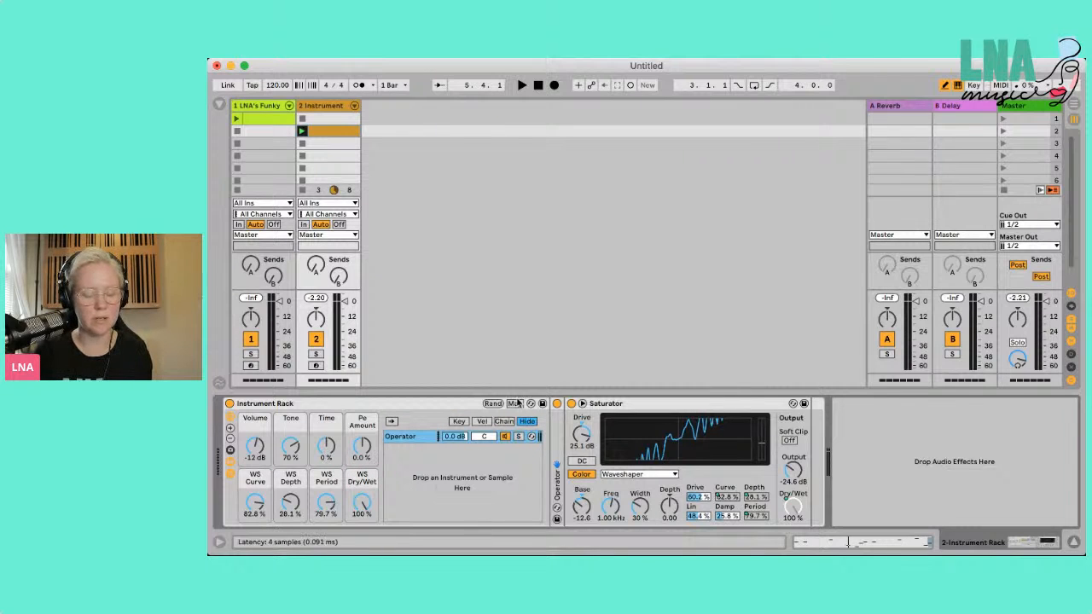
double_click(635, 407)
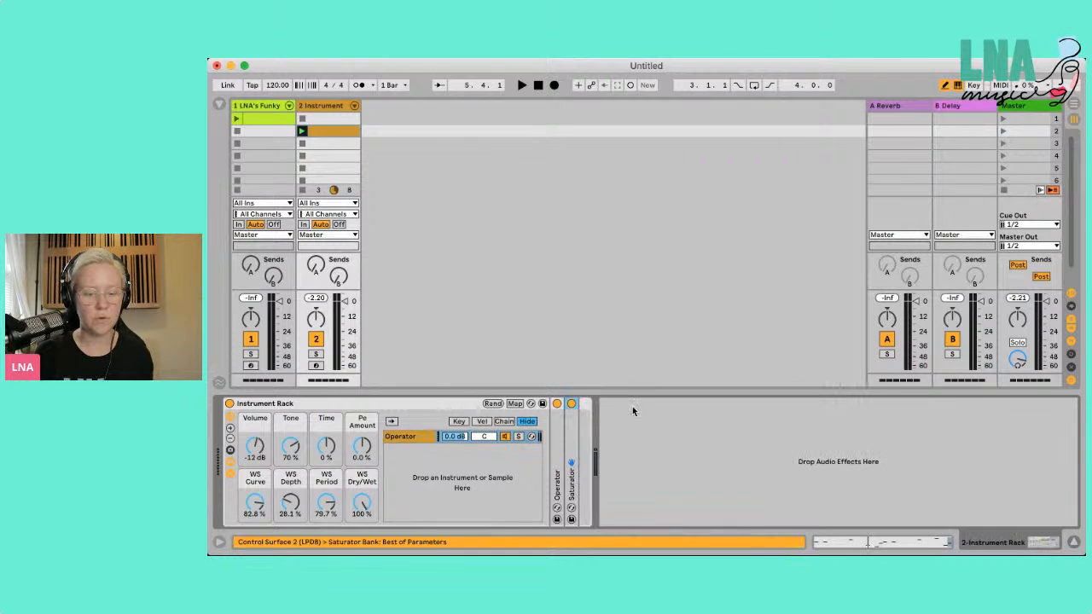
click(228, 469)
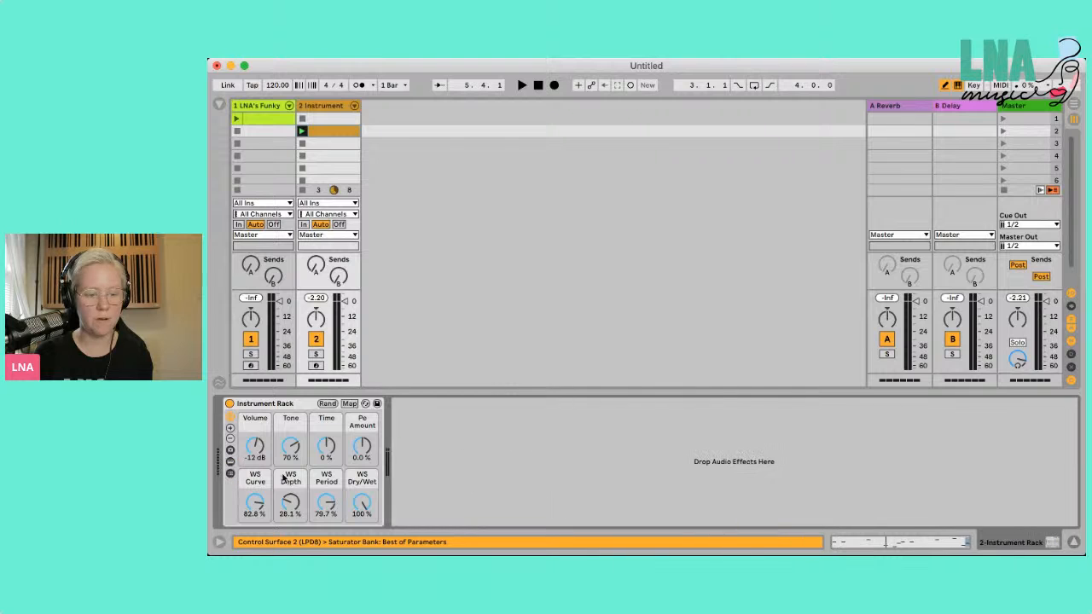
- Save the Instrument Rack to the User Library as a preset named "LNA's Funky Bass Two"
key(space)
key(space)
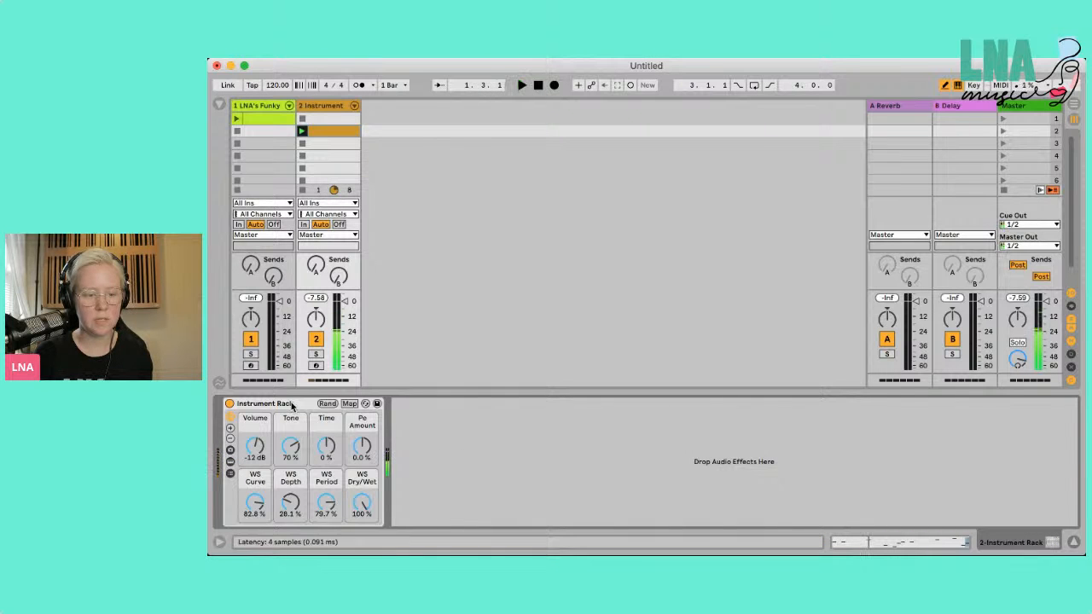
click(291, 404)
click(377, 404)
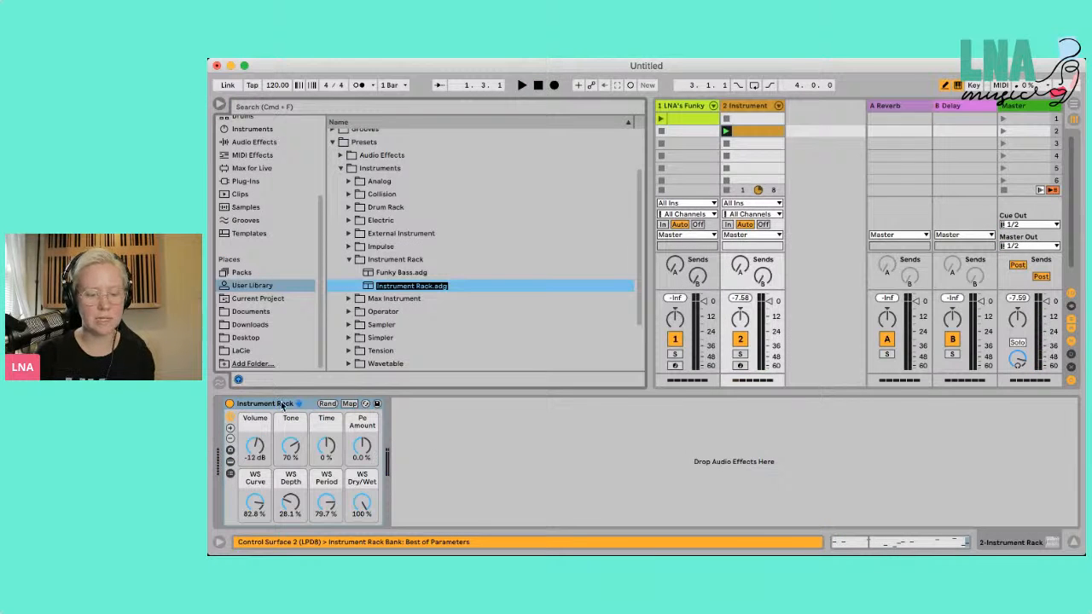
text(LNA's Funky Bass)
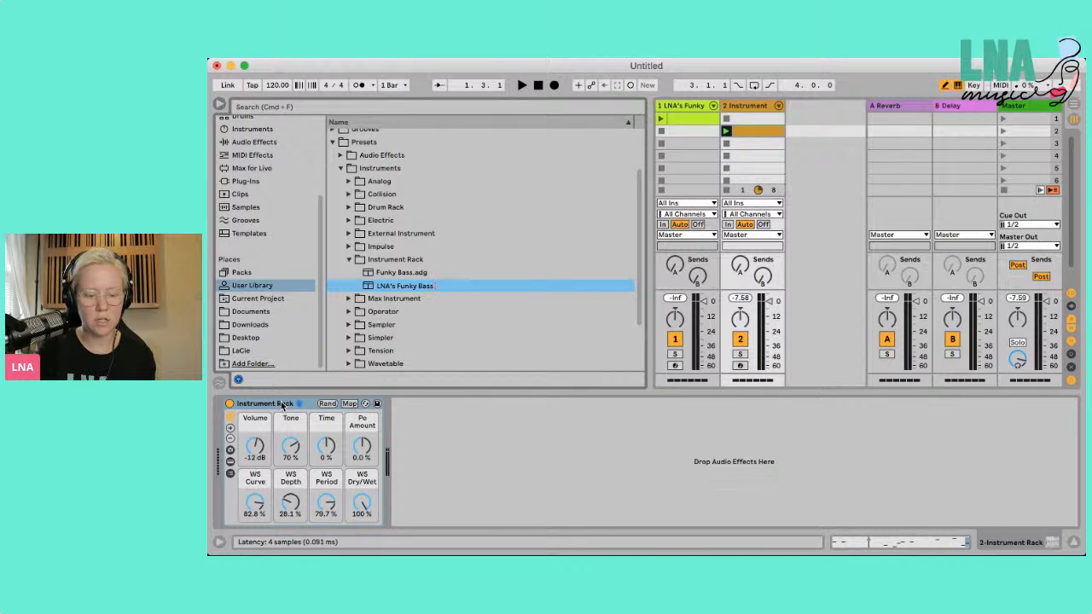
click(508, 492)
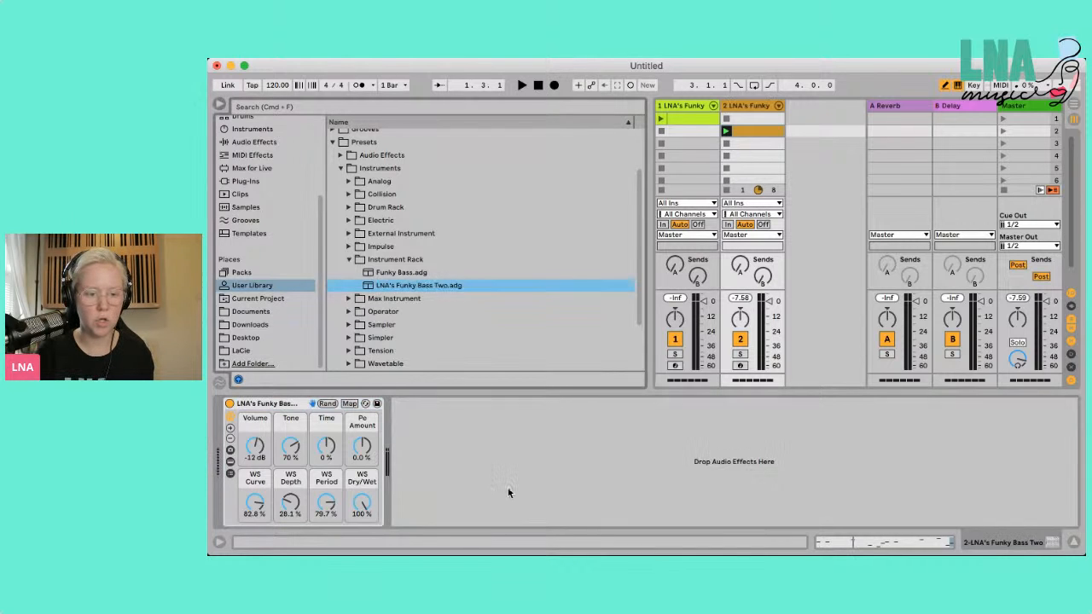
- Rename the Funky Bass preset as "LNA's Funky Bass One" and hide the browser
click(399, 271)
key(super+r)
key(Left)
text(LNA's)
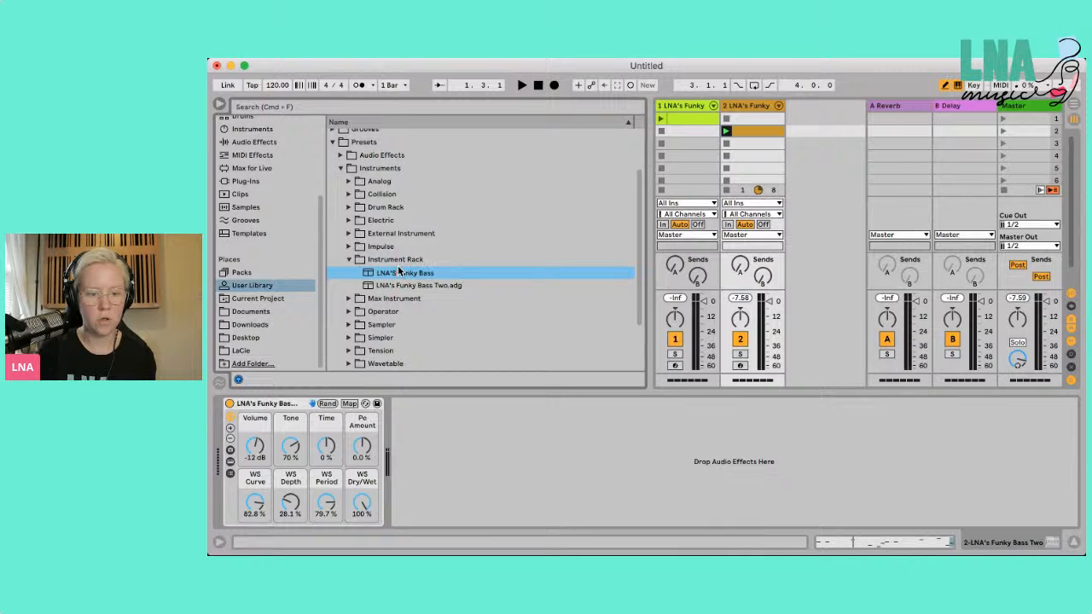
key(Return)
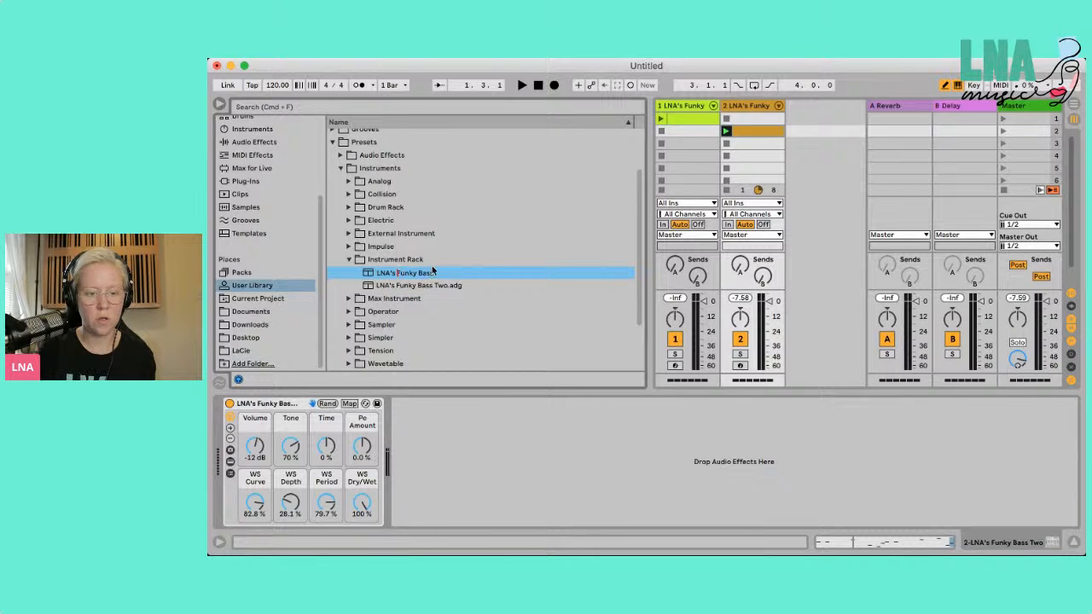
key(Return)
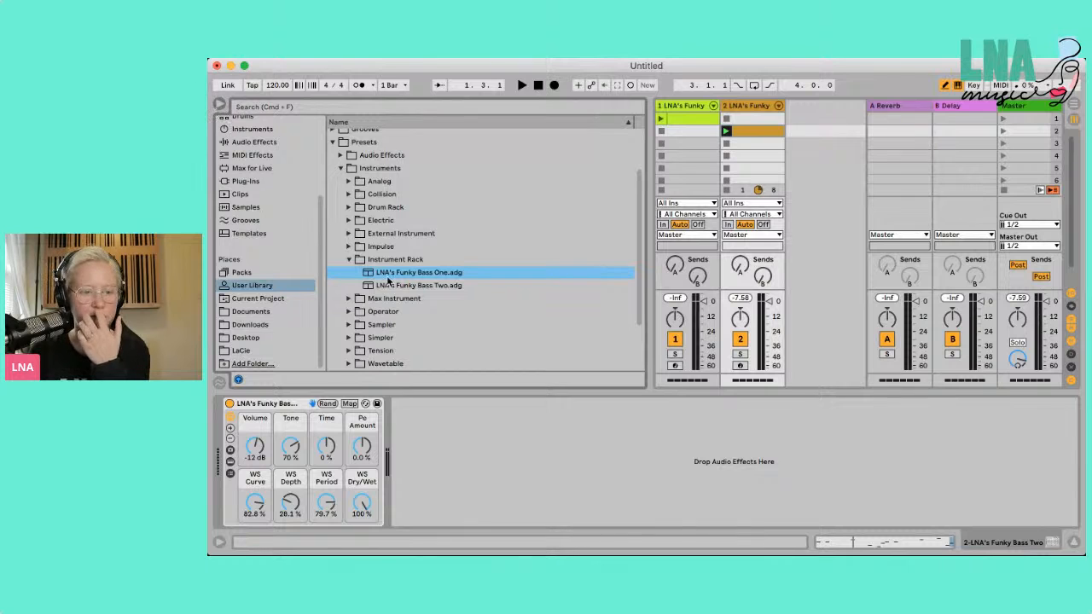
click(219, 104)
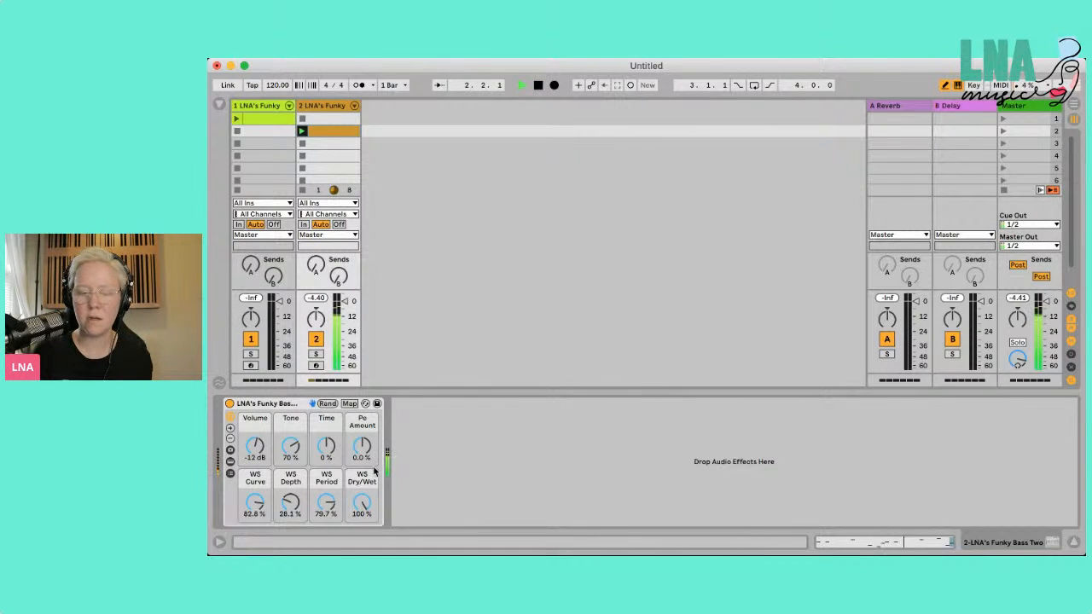
- Adjust the waveshaper macros during playback: Dry/Wet 90.6%, Curve 44.9%, Depth 1.57% and Period 0%
drag(362, 503, 325, 549)
mouse_move(253, 499)
mouse_down()
mouse_move(253, 510)
mouse_move(254, 499)
mouse_up()
key(space)
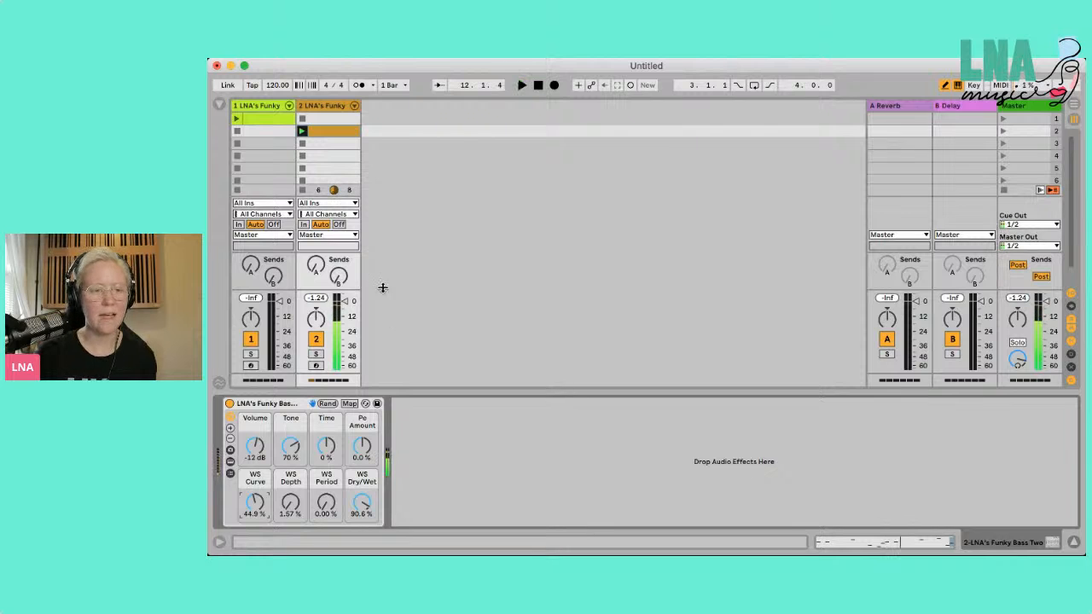
- Try out the Pe Amount macro during playback and reset it to 0%
key(space)
drag(361, 461, 362, 453)
double_click(359, 458)
key(space)
key(Delete)
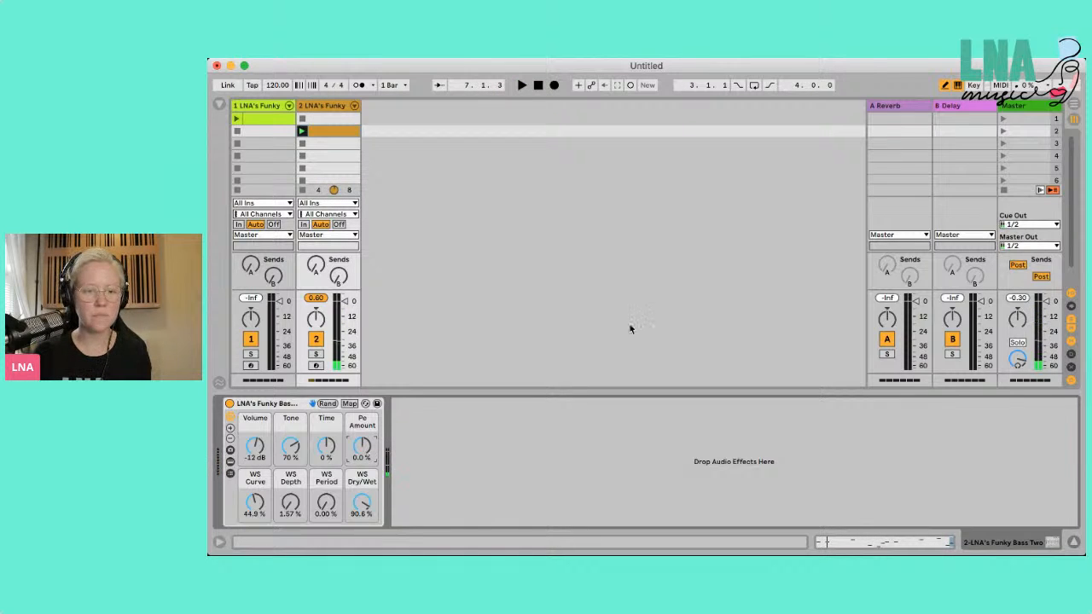
- Stop all Session clips, then copy the second track's bass clip into the Arrangement at bar 17 and play it
click(1004, 191)
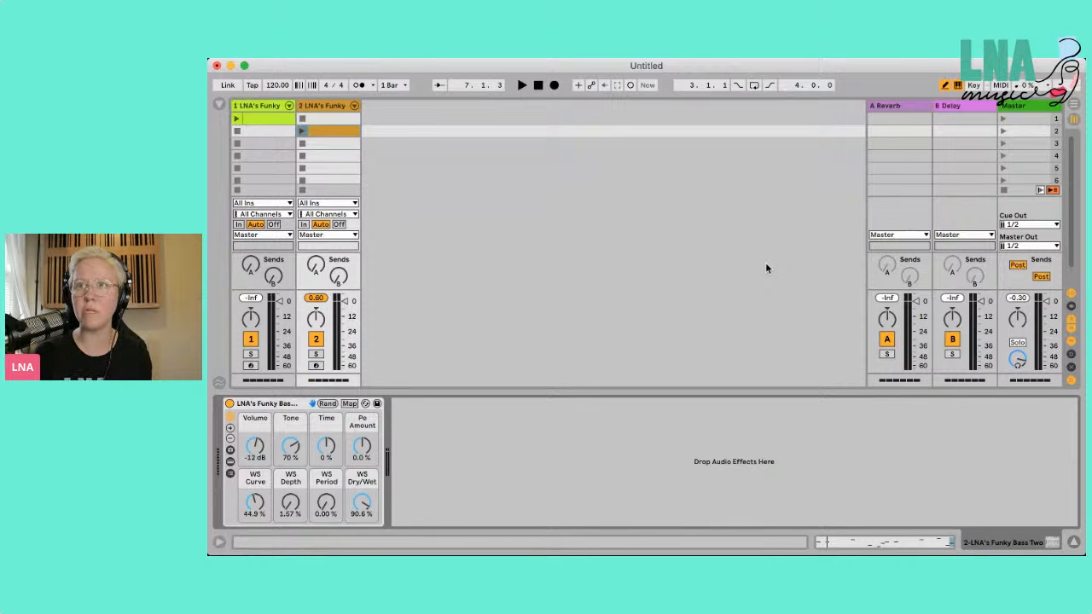
key(Tab)
key(Tab)
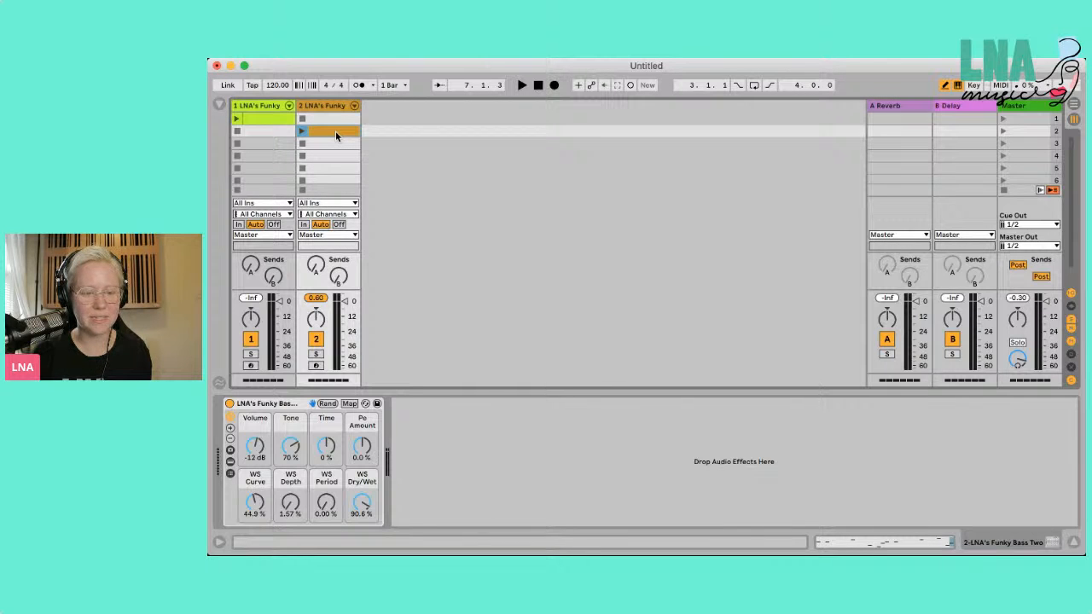
key(Tab)
click(410, 238)
key(ctrl+v)
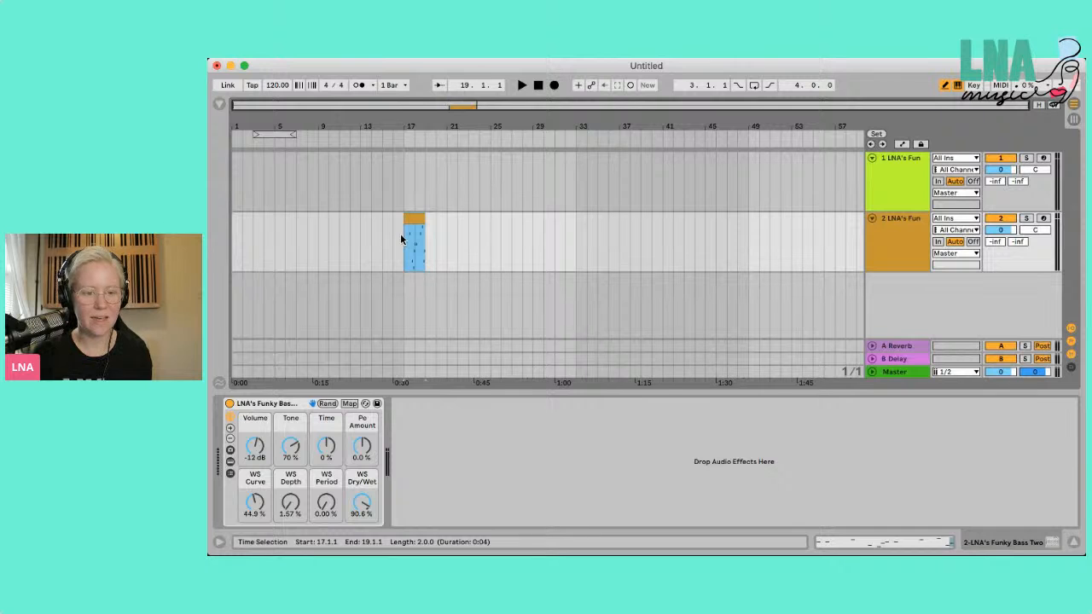
key(z)
key(space)
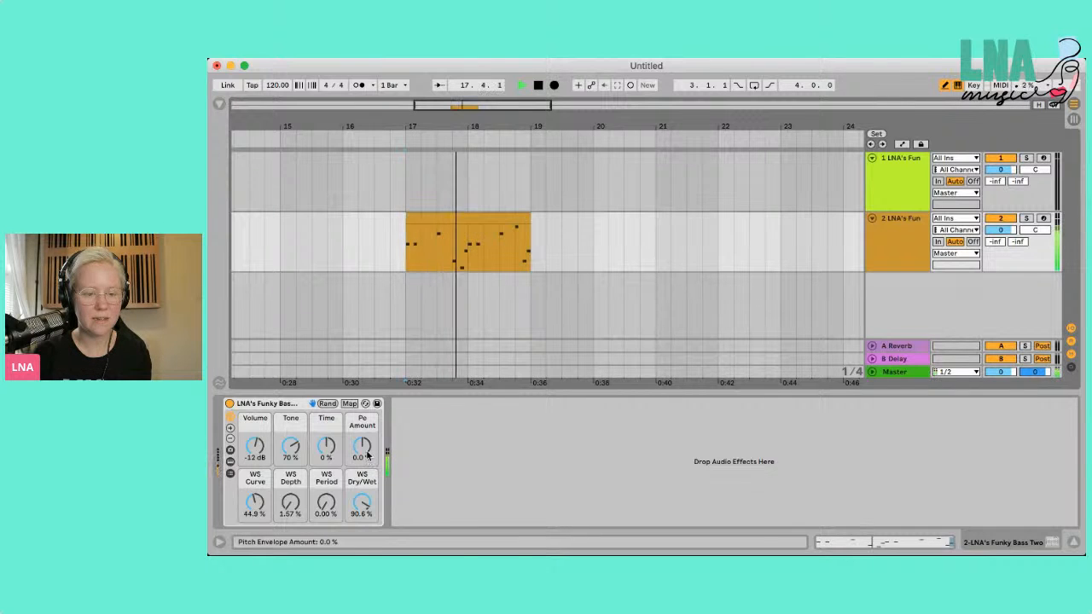
- Try out the Pe Amount macro again during playback, return it to 0% and set Tone to 61%
drag(367, 455, 368, 455)
key(space)
key(space)
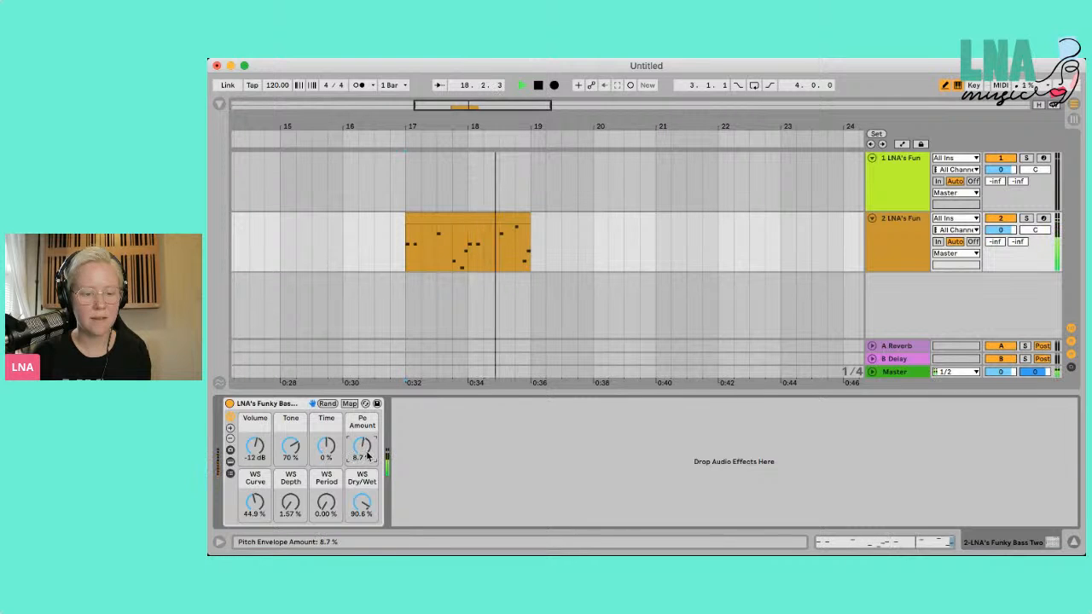
drag(368, 455, 290, 450)
key(space)
key(space)
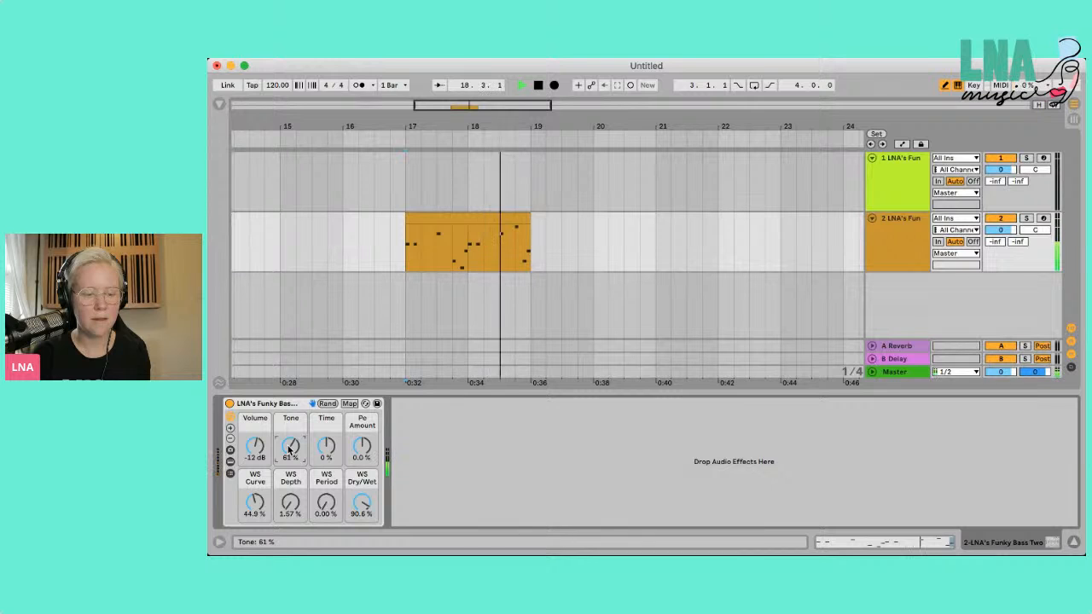
- Set the WS Depth macro to 41.7% and WS Period to 13.4% during playback, keeping Pe Amount at 0%, and stop playback
drag(291, 505, 321, 509)
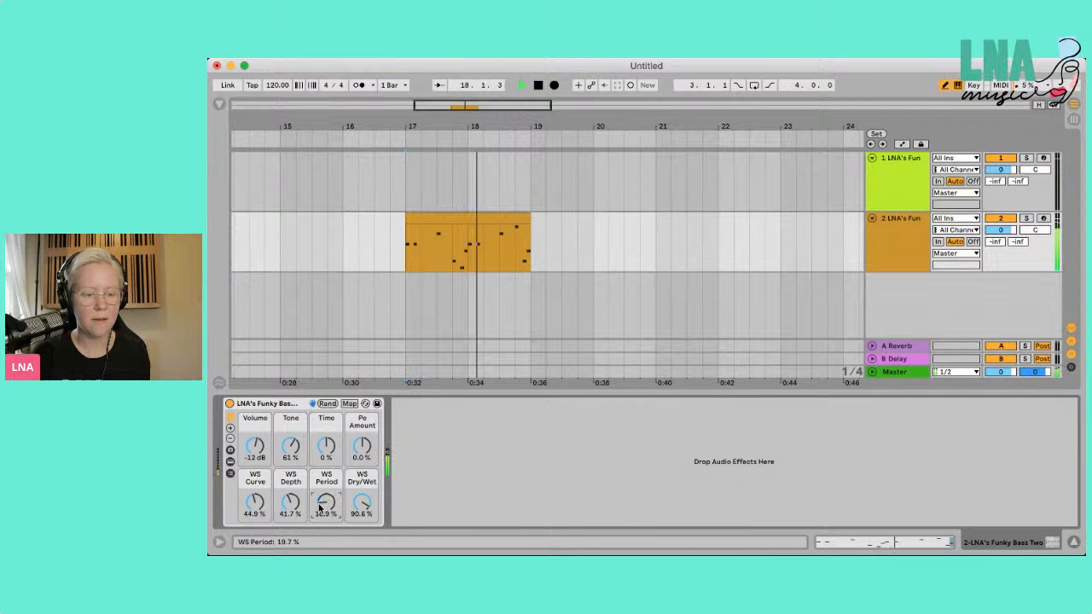
drag(362, 447, 366, 454)
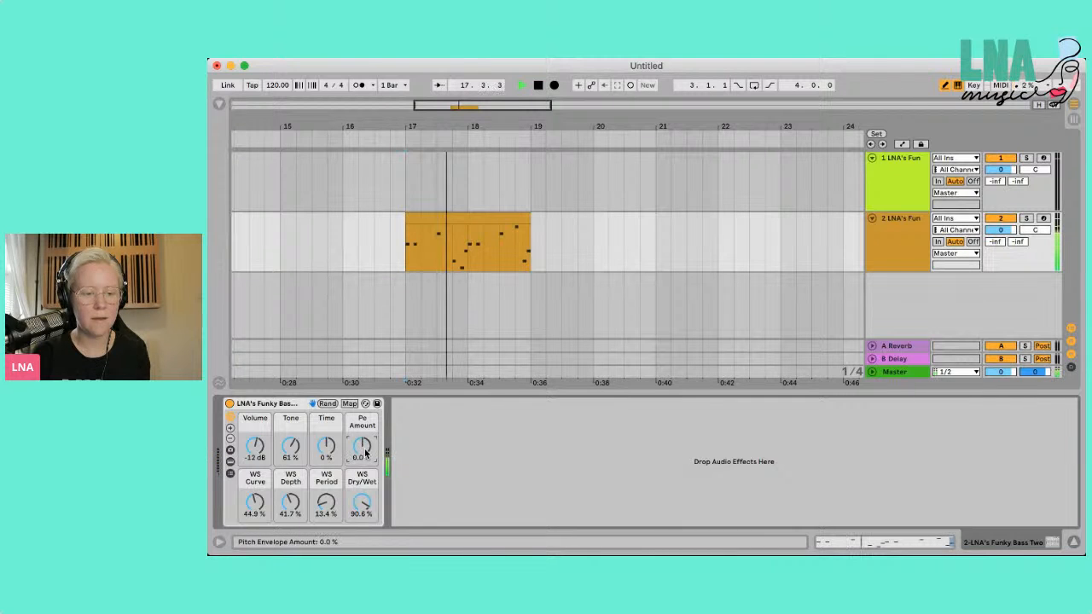
key(space)
click(465, 218)
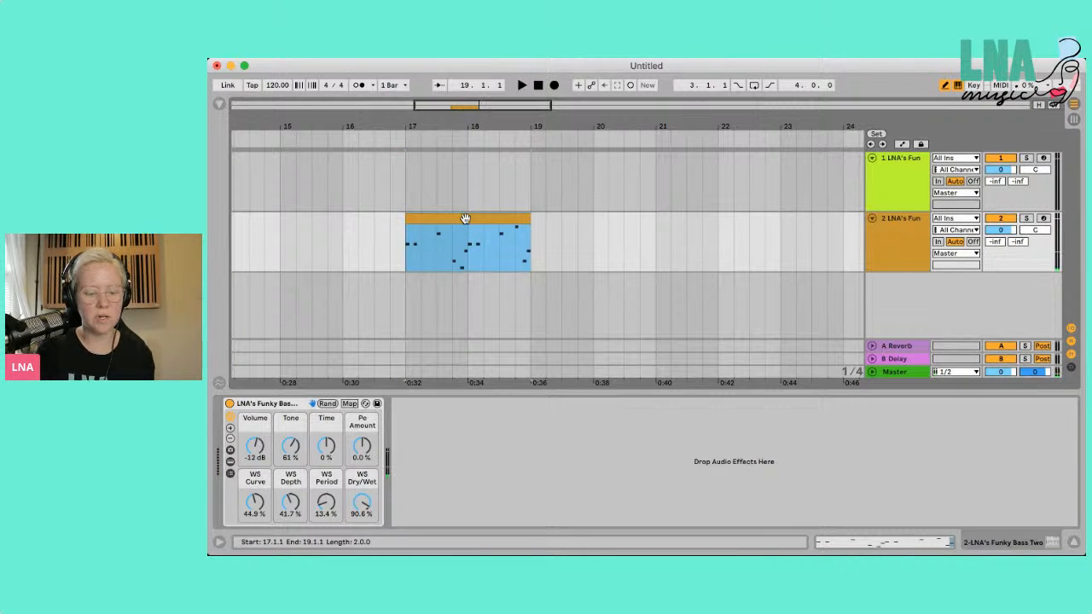
key(super+Tab)
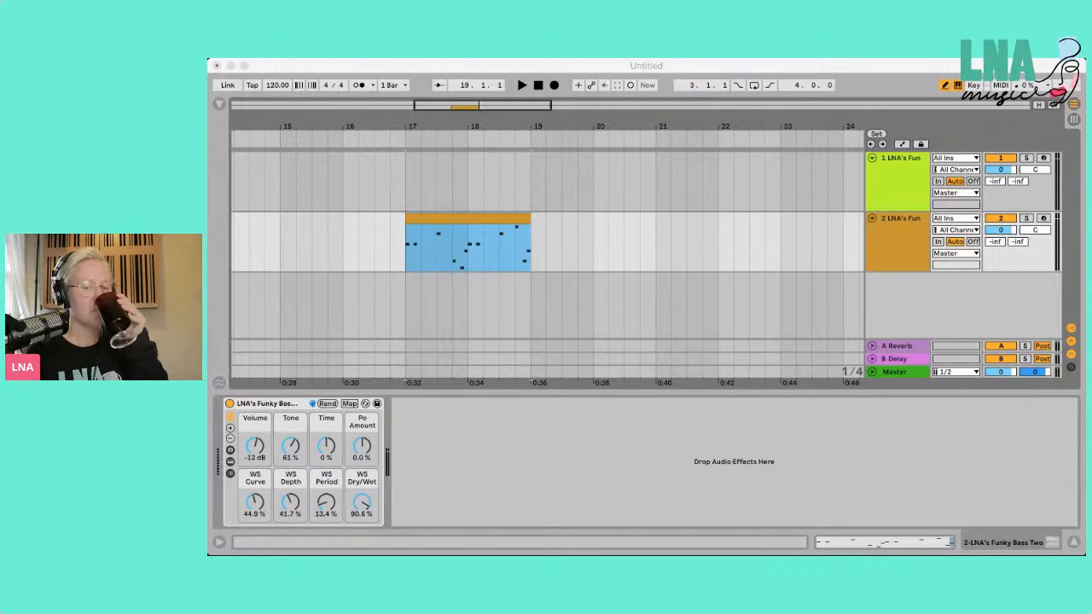
click(674, 494)
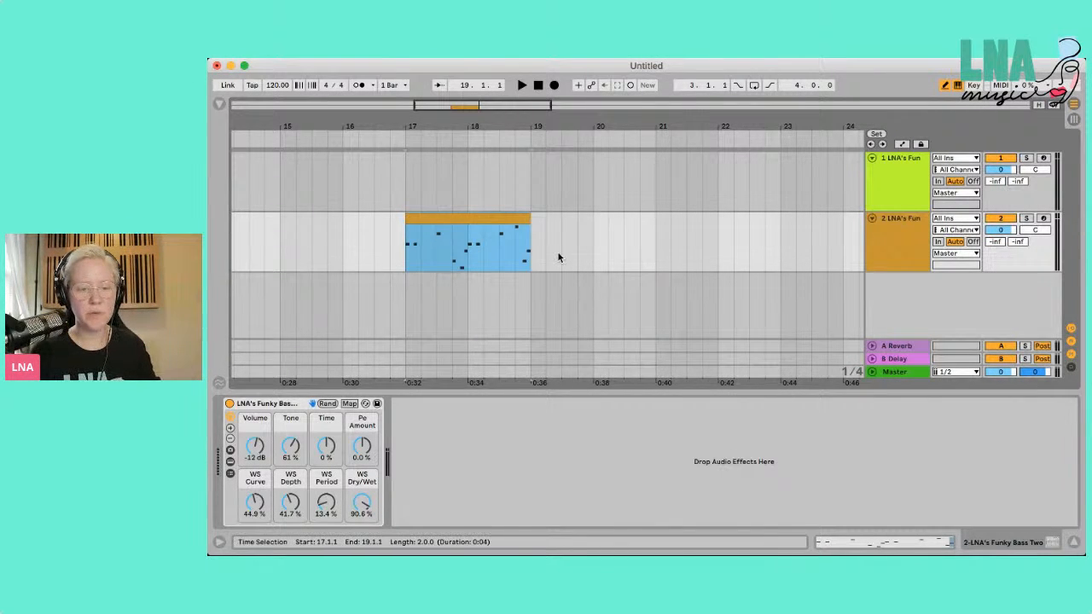
key(minus)
key(minus)
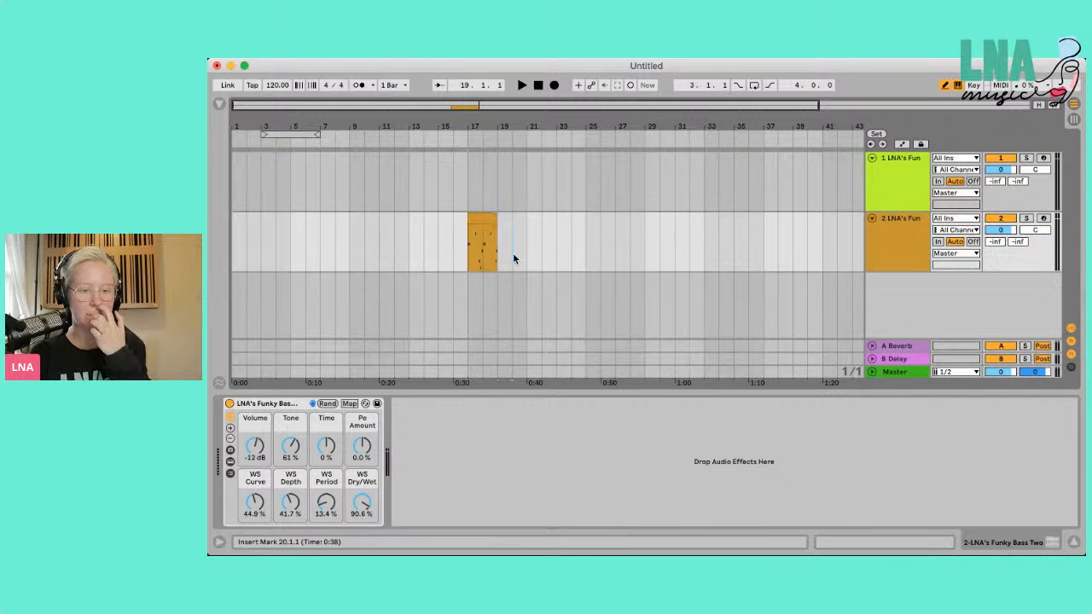
key(minus)
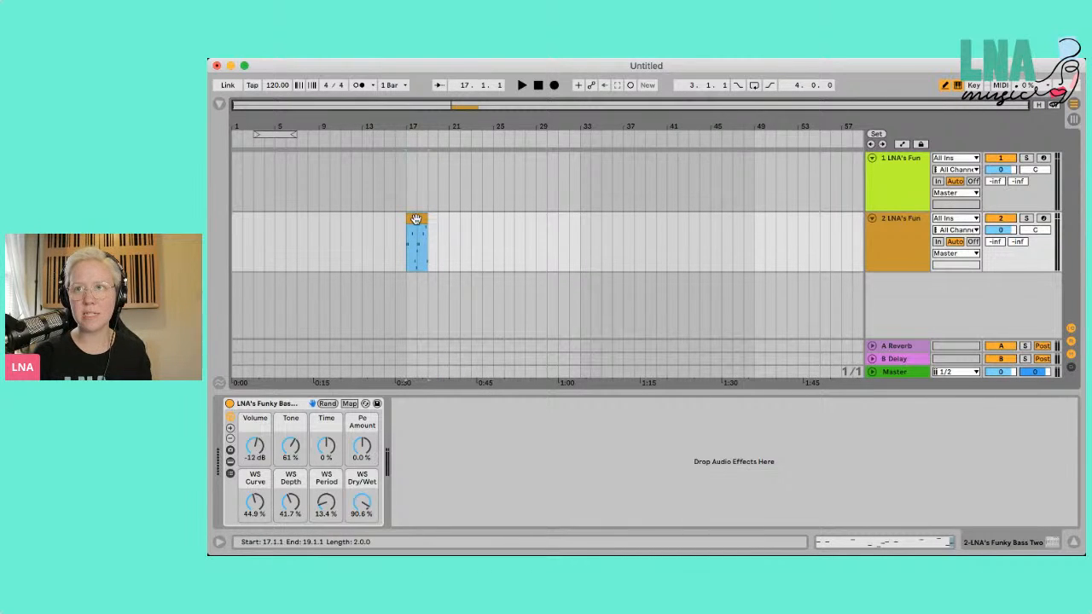
- Switch to the Session View, listen to the second track's bass clip and stop playback
key(Tab)
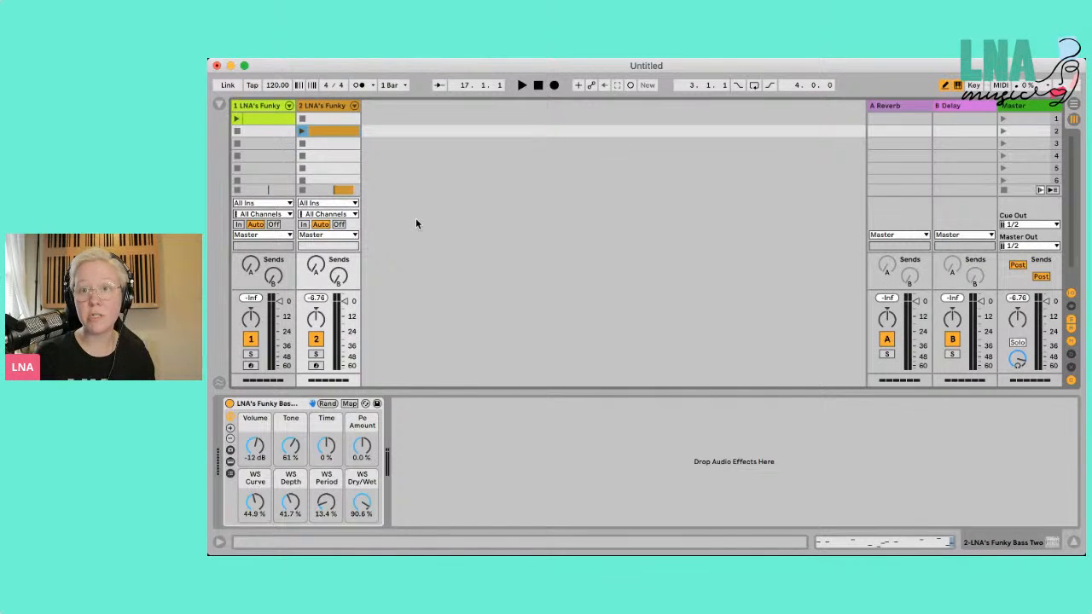
click(302, 130)
click(303, 132)
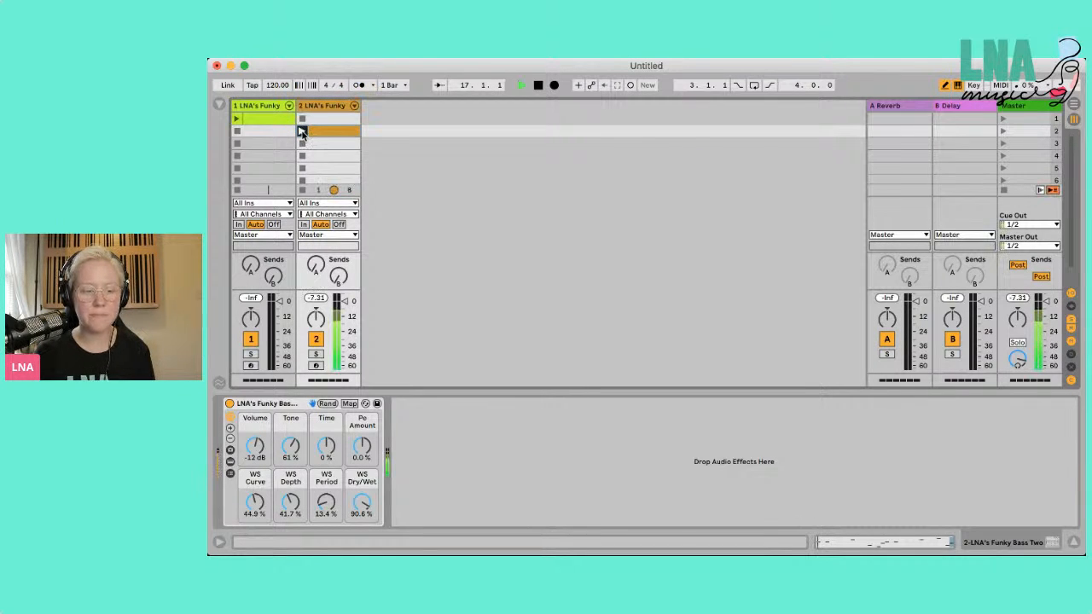
key(space)
- Search the browser's Samples for "beat", load the CI_125_Dub Beat2 loop into scene 2 of a new third track and hide the browser
click(219, 103)
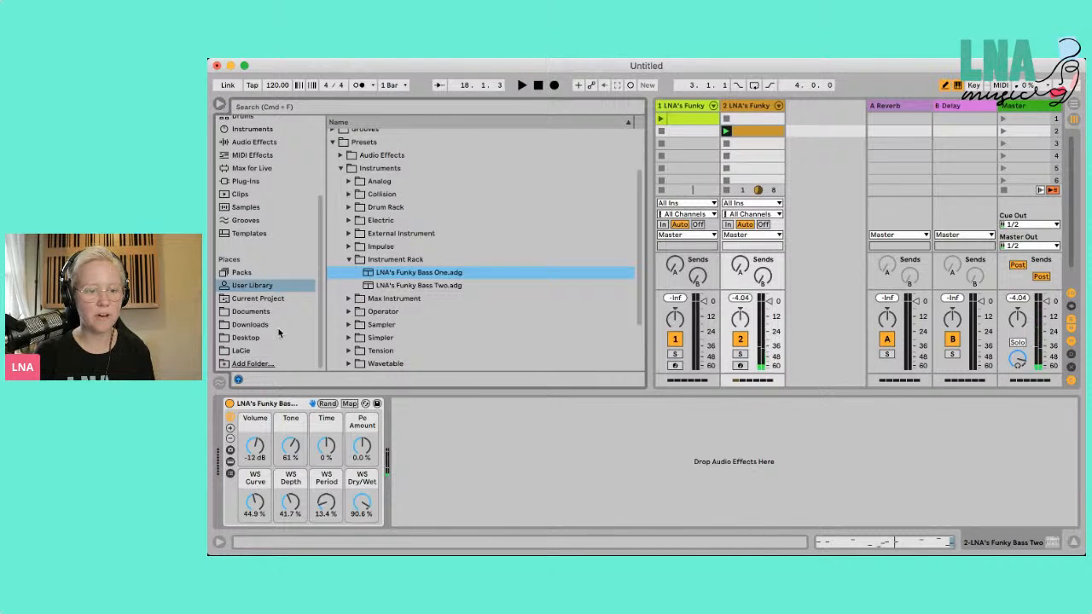
click(246, 220)
click(247, 208)
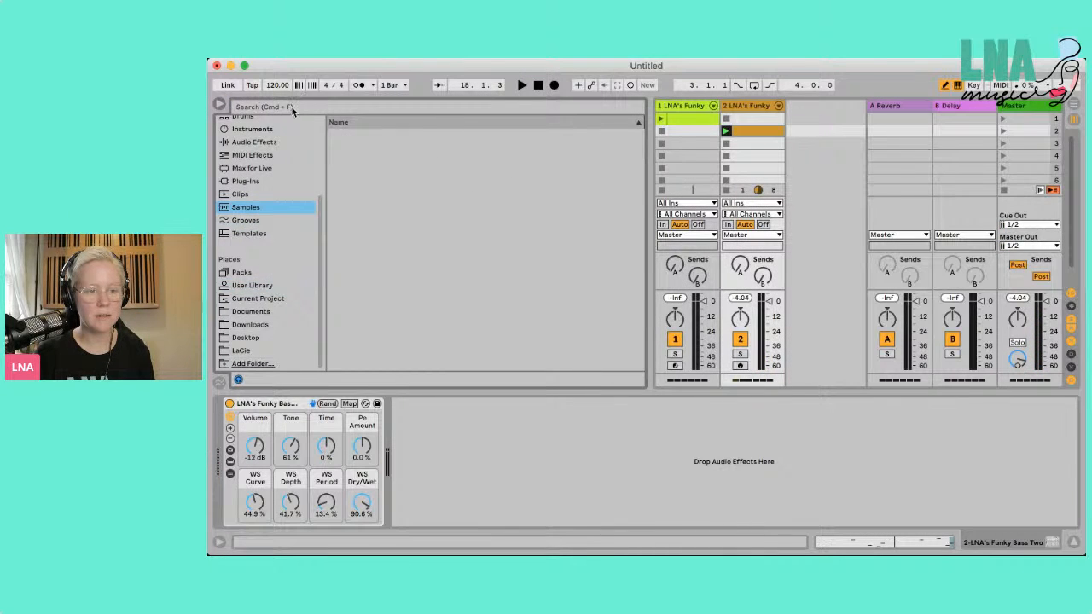
click(291, 106)
text(beat)
drag(404, 344, 820, 145)
drag(566, 151, 811, 132)
click(219, 105)
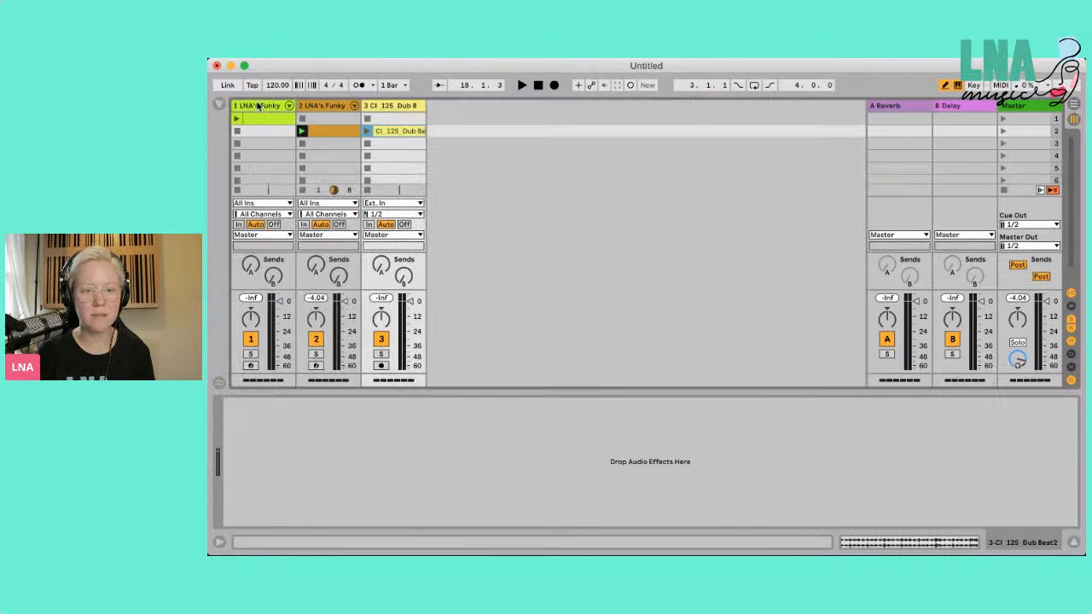
- Play the beat loop with each bass clip in turn, set the beat track's volume to -2.0 dB and stop playback
click(368, 132)
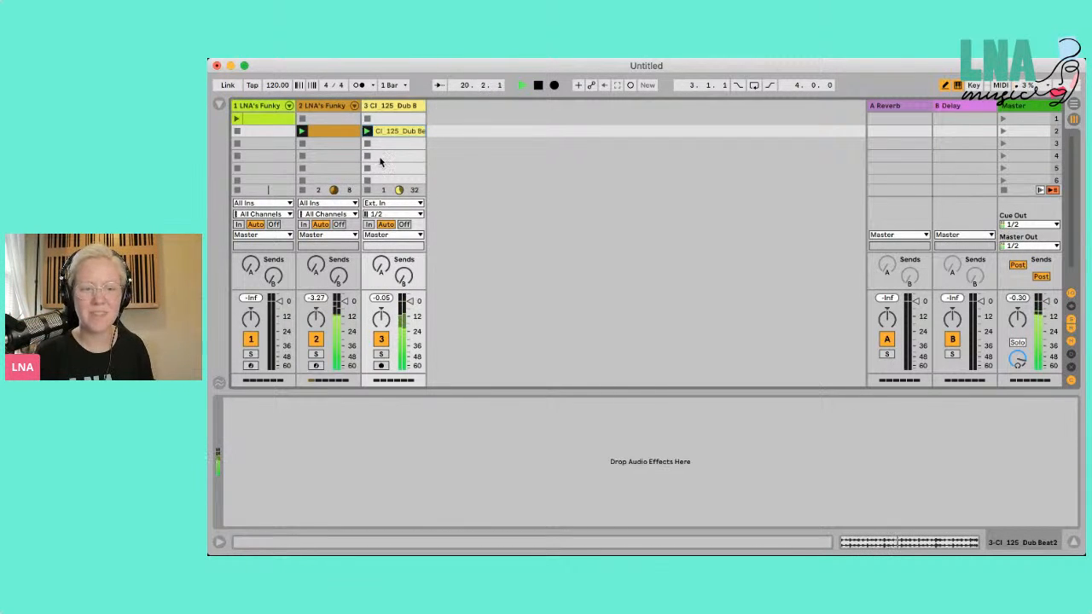
click(304, 192)
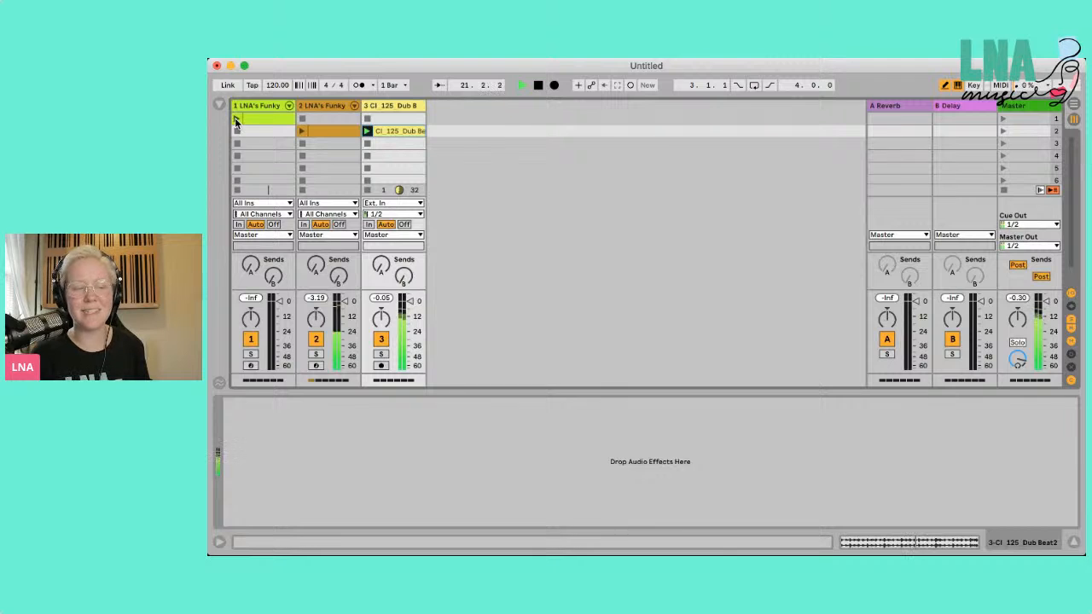
click(238, 120)
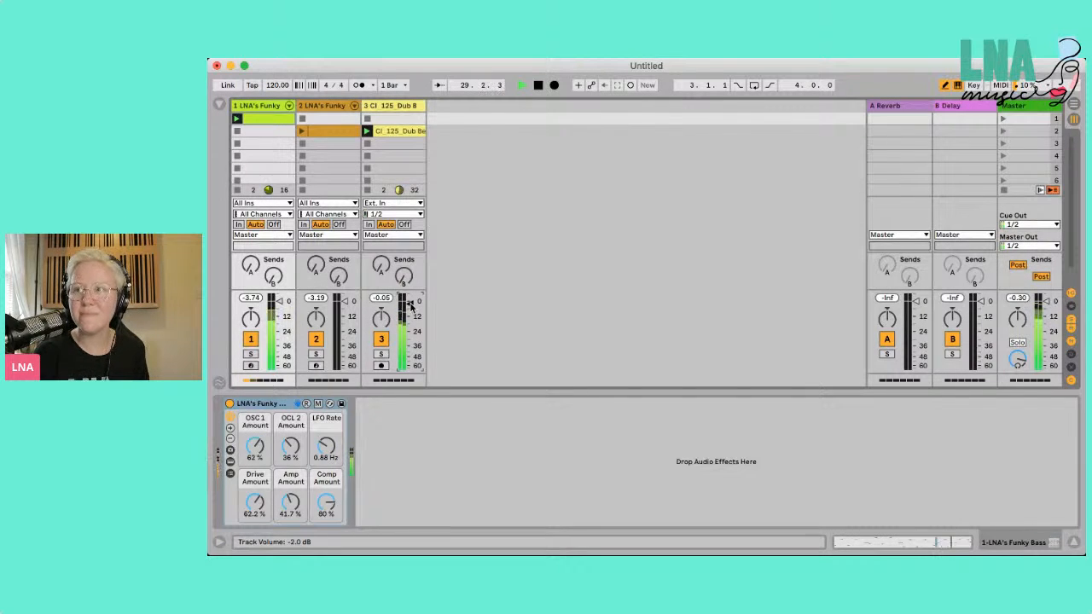
key(space)
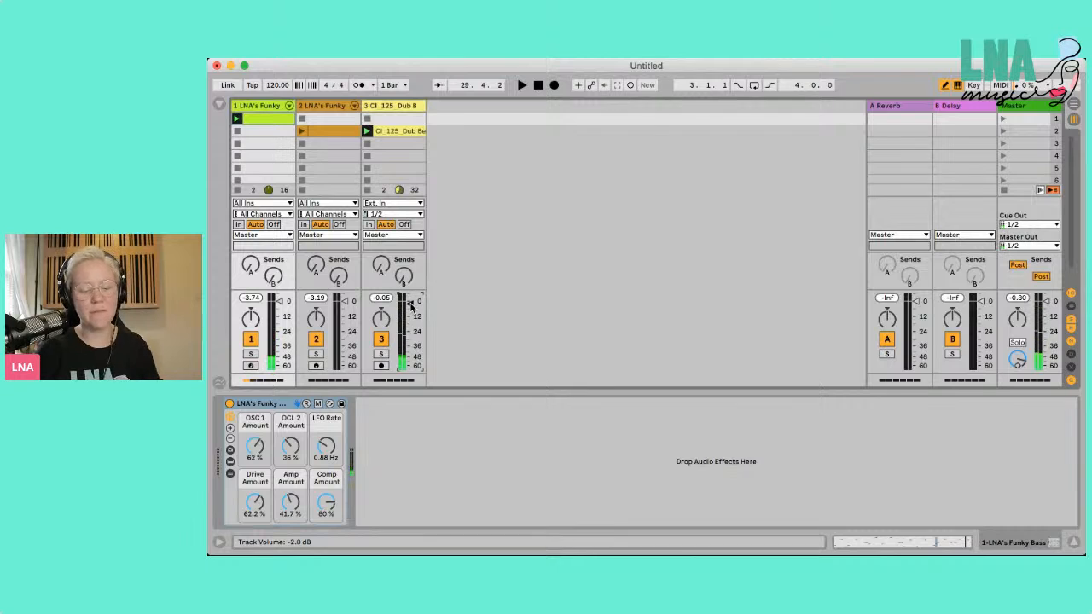